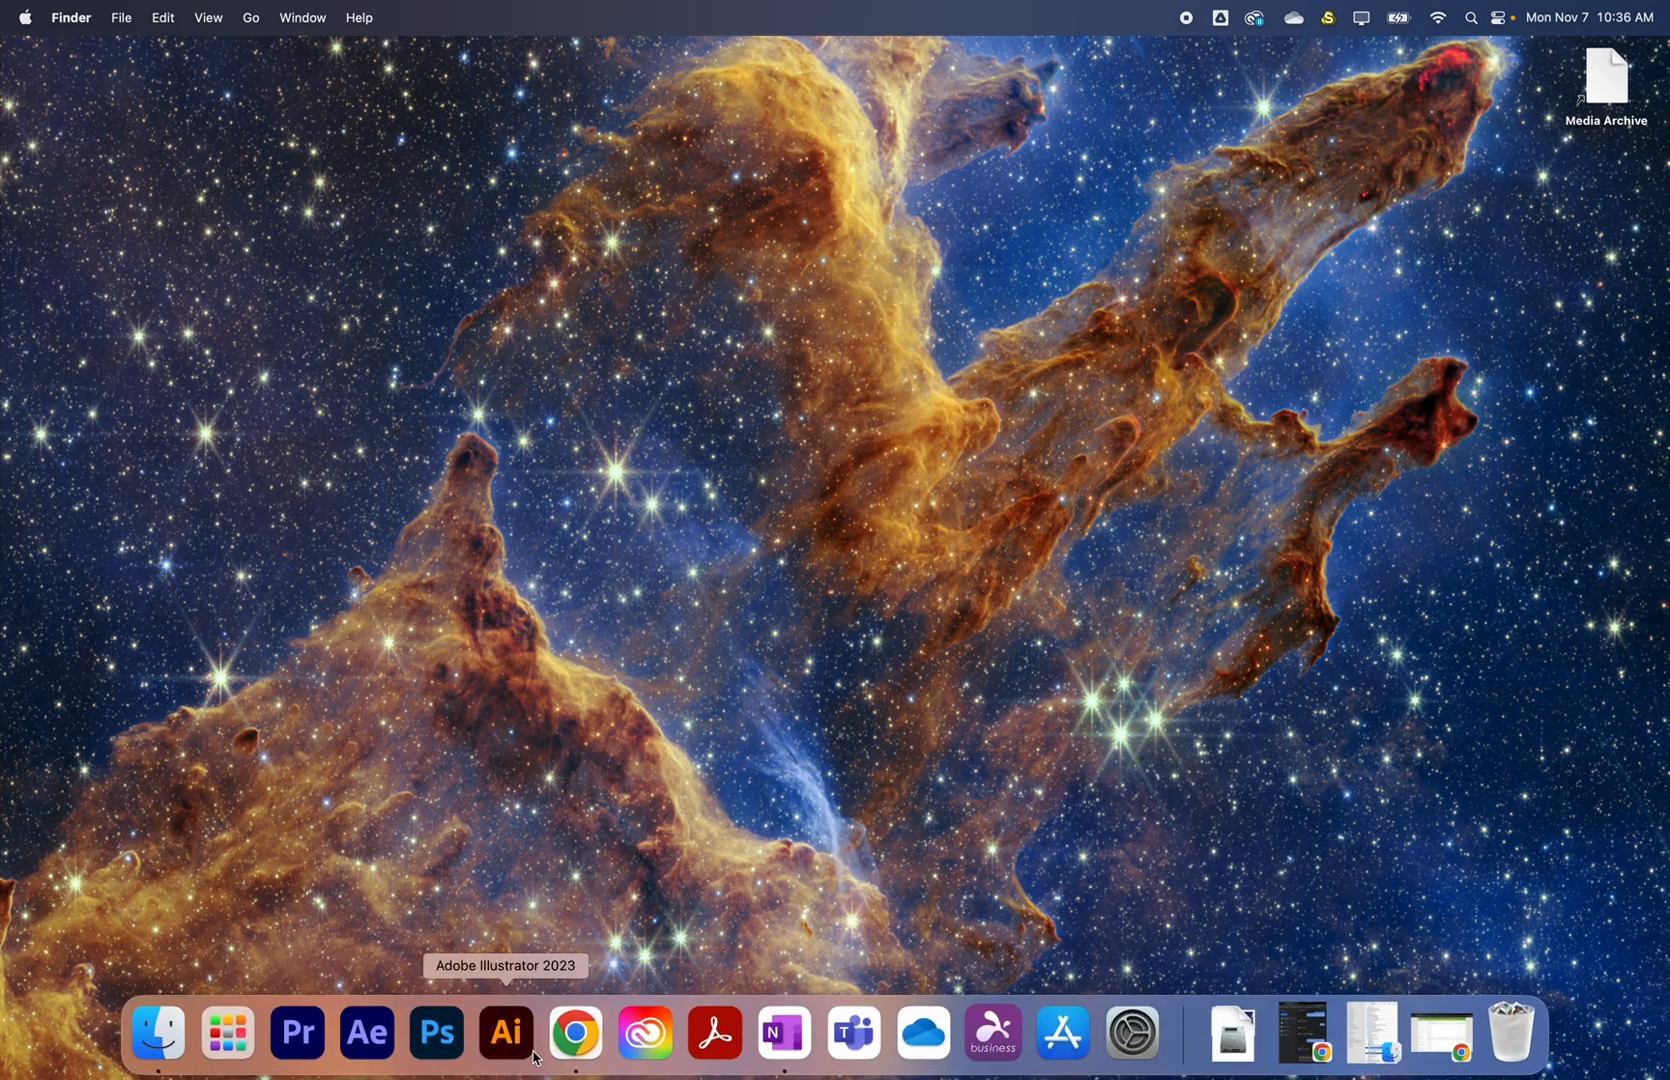
# Switch to Planning Center Services in Chrome and add the song Rattle! with the Elevation Worship arrangement to the song library
pyautogui.click(577, 1042)
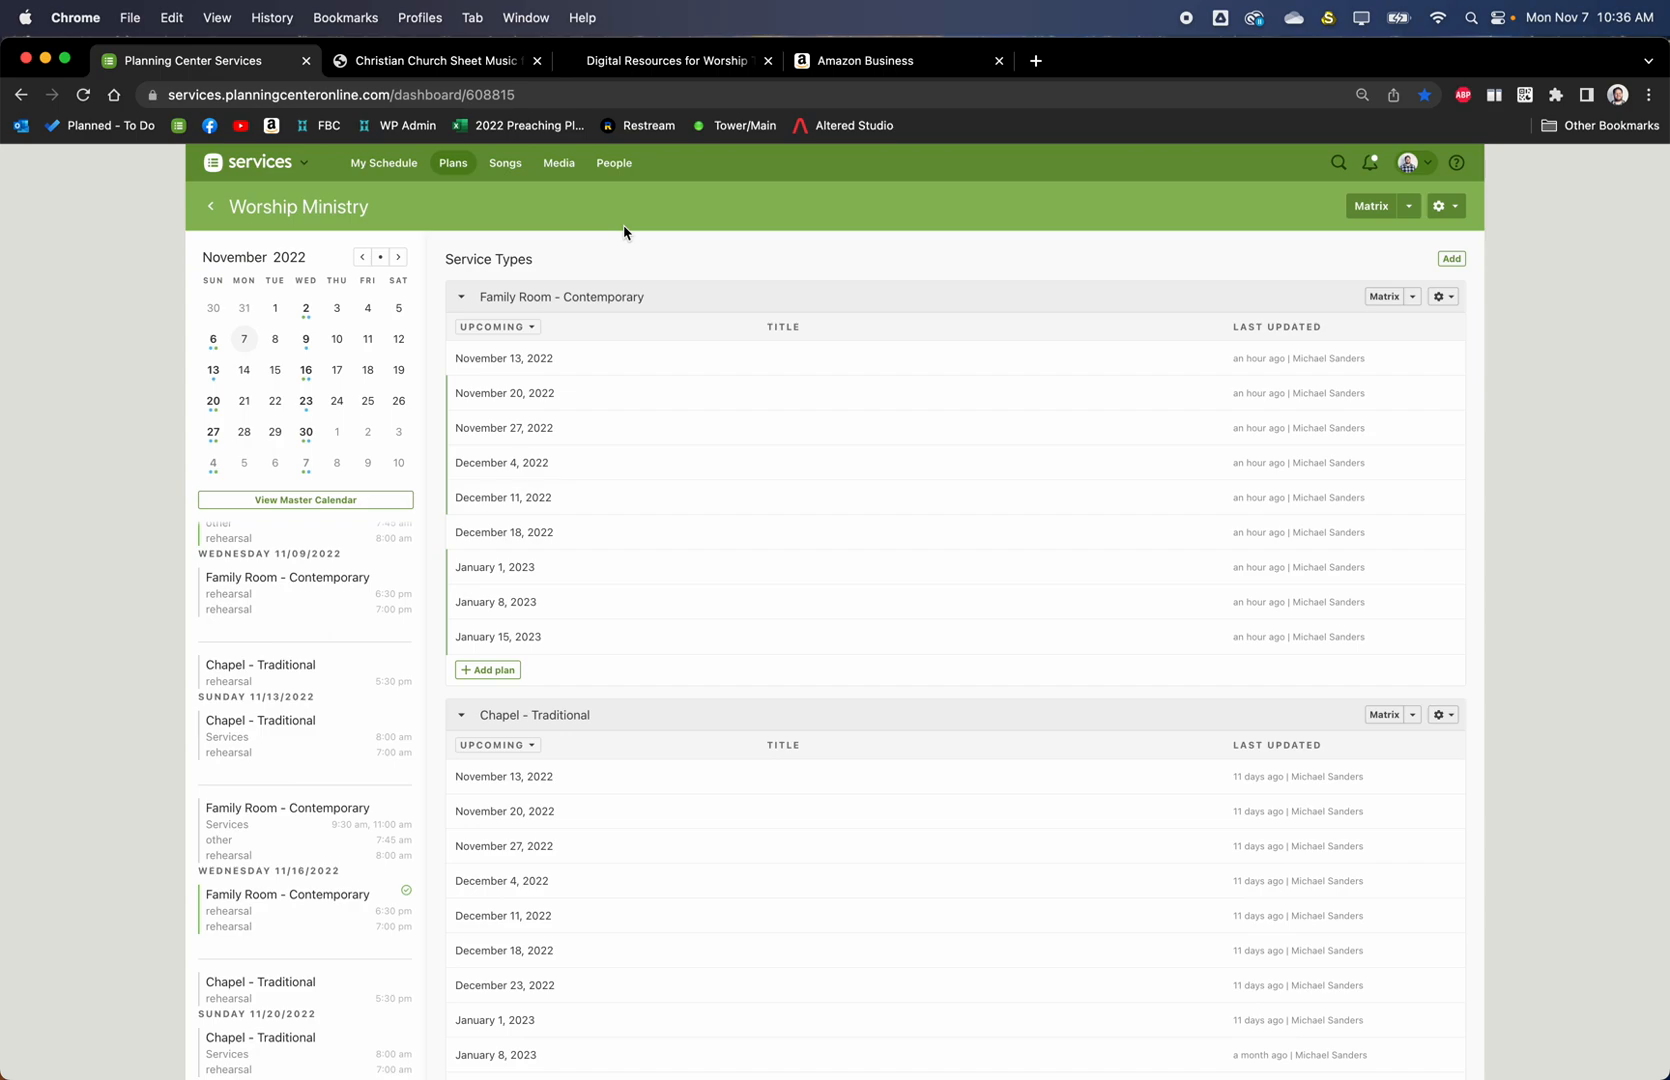
pyautogui.click(505, 168)
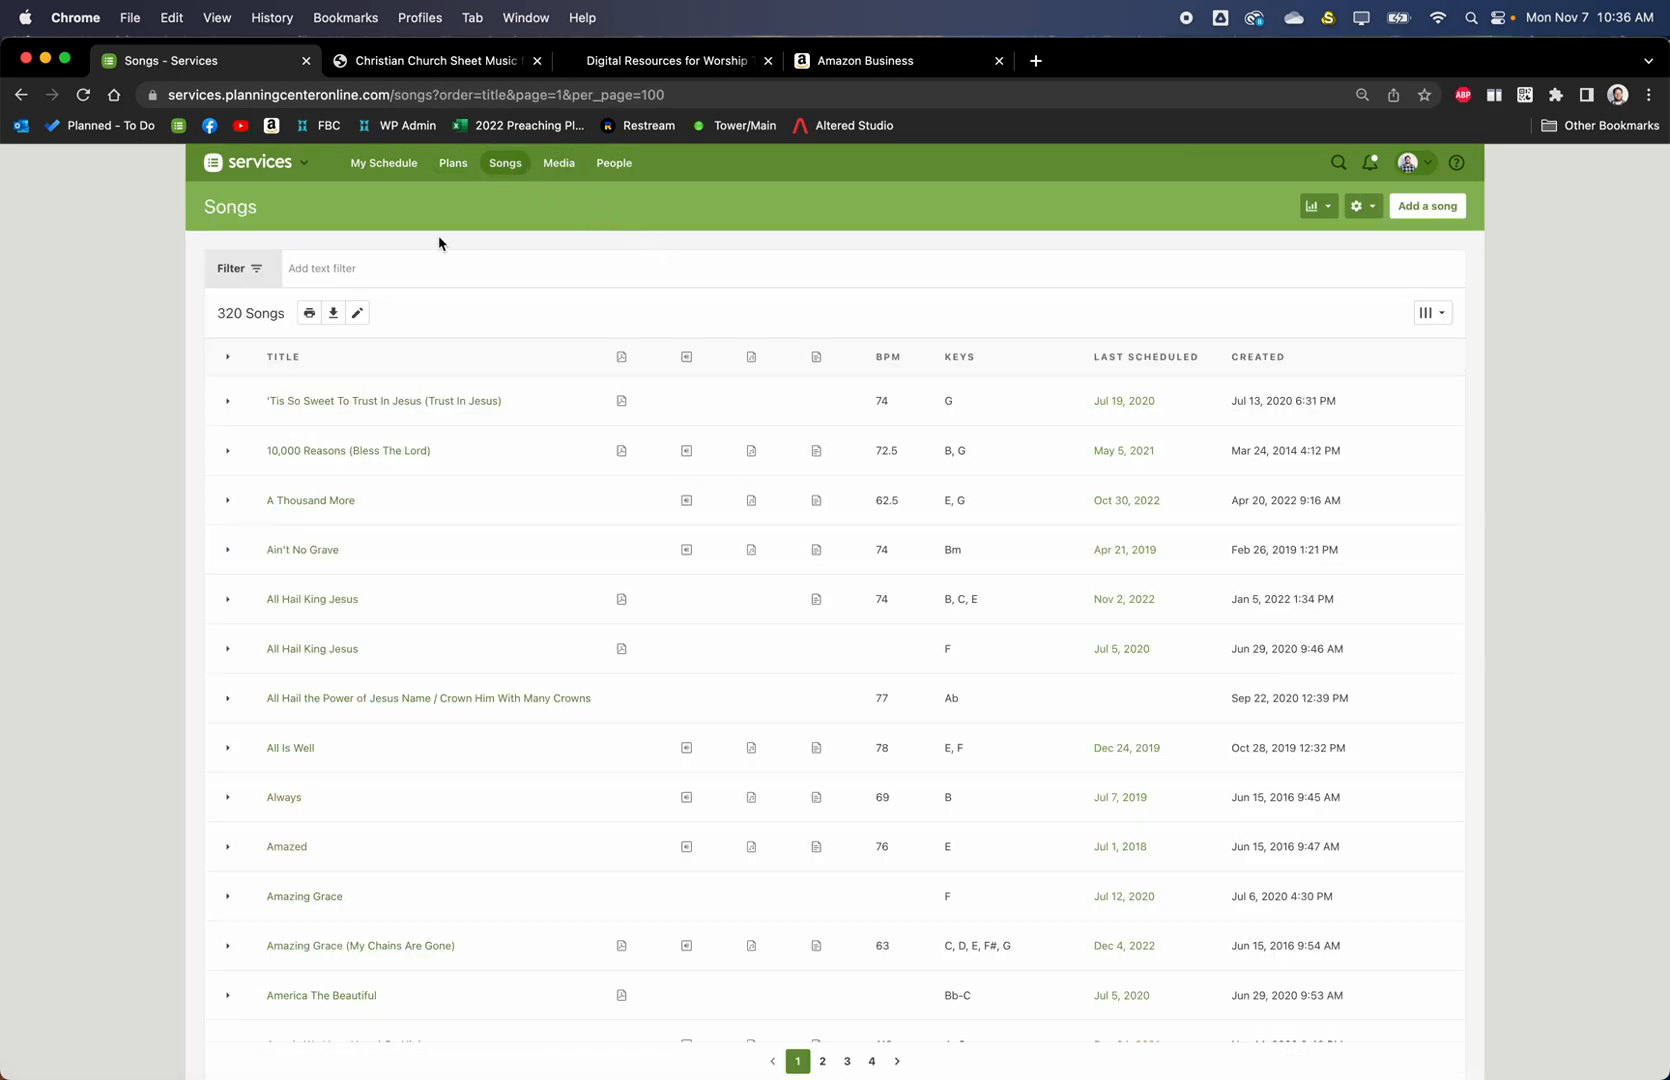
pyautogui.click(1427, 207)
pyautogui.write('rattle')
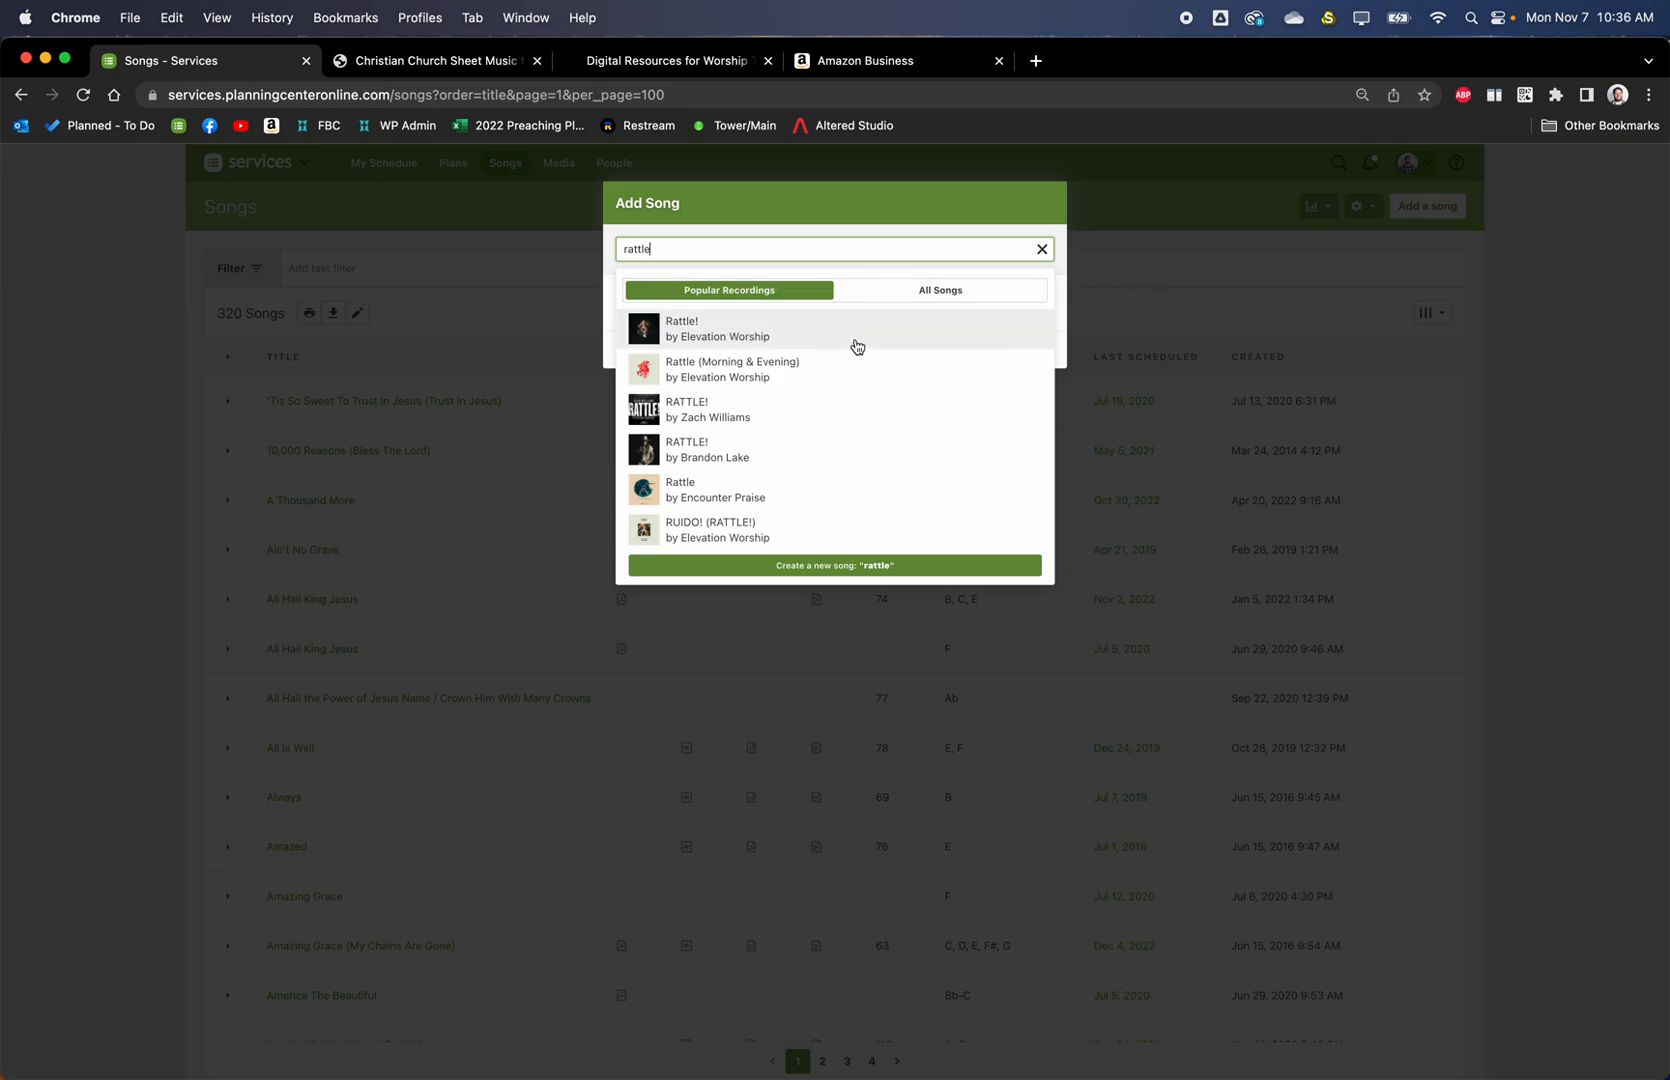
pyautogui.click(756, 338)
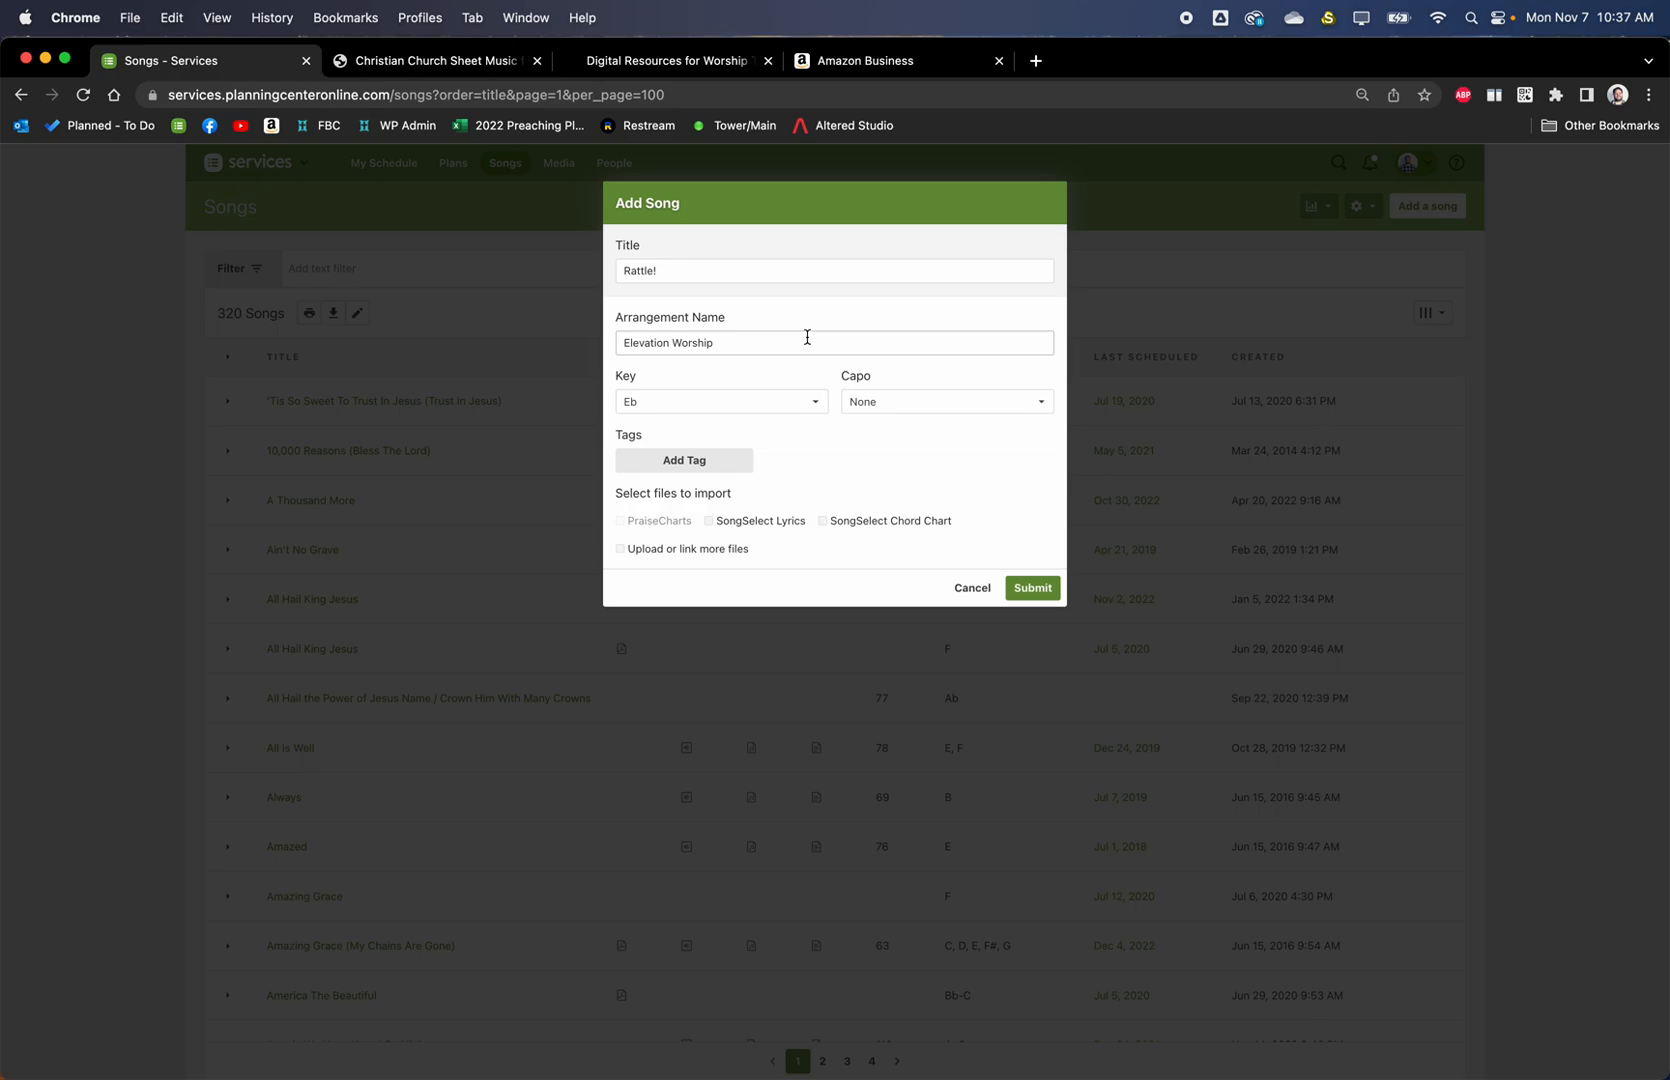
pyautogui.click(681, 277)
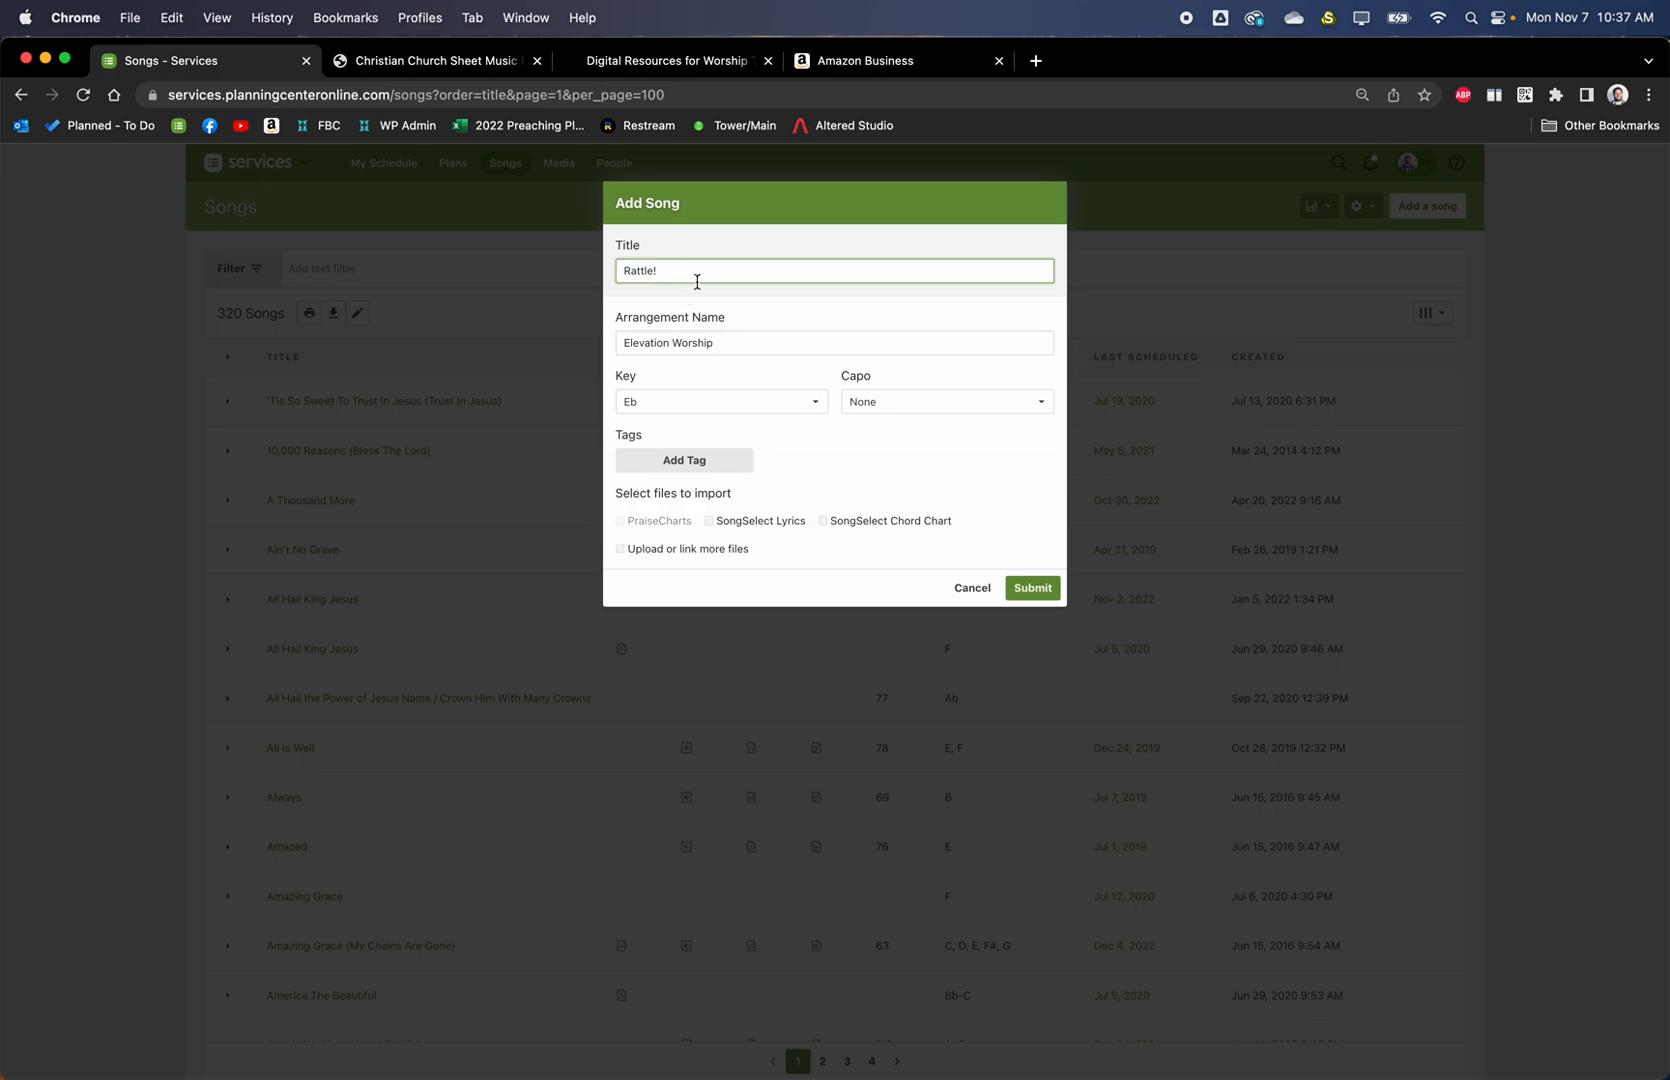
pyautogui.click(728, 346)
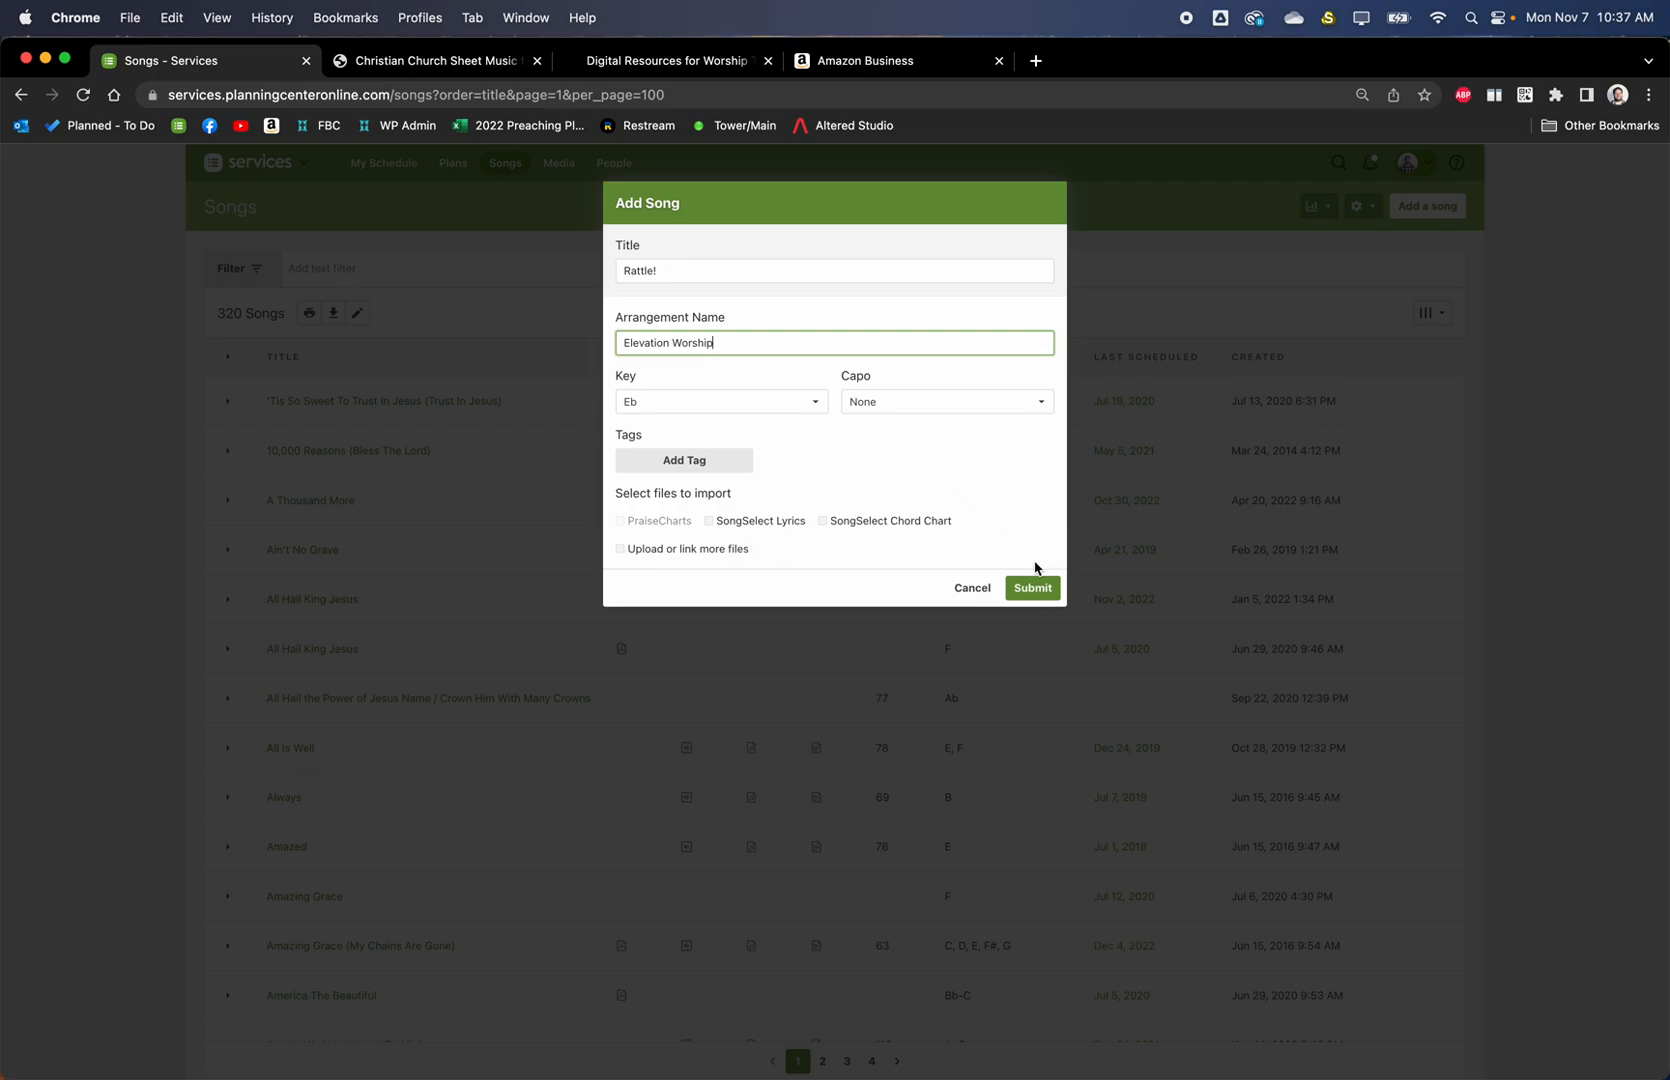
pyautogui.click(1031, 592)
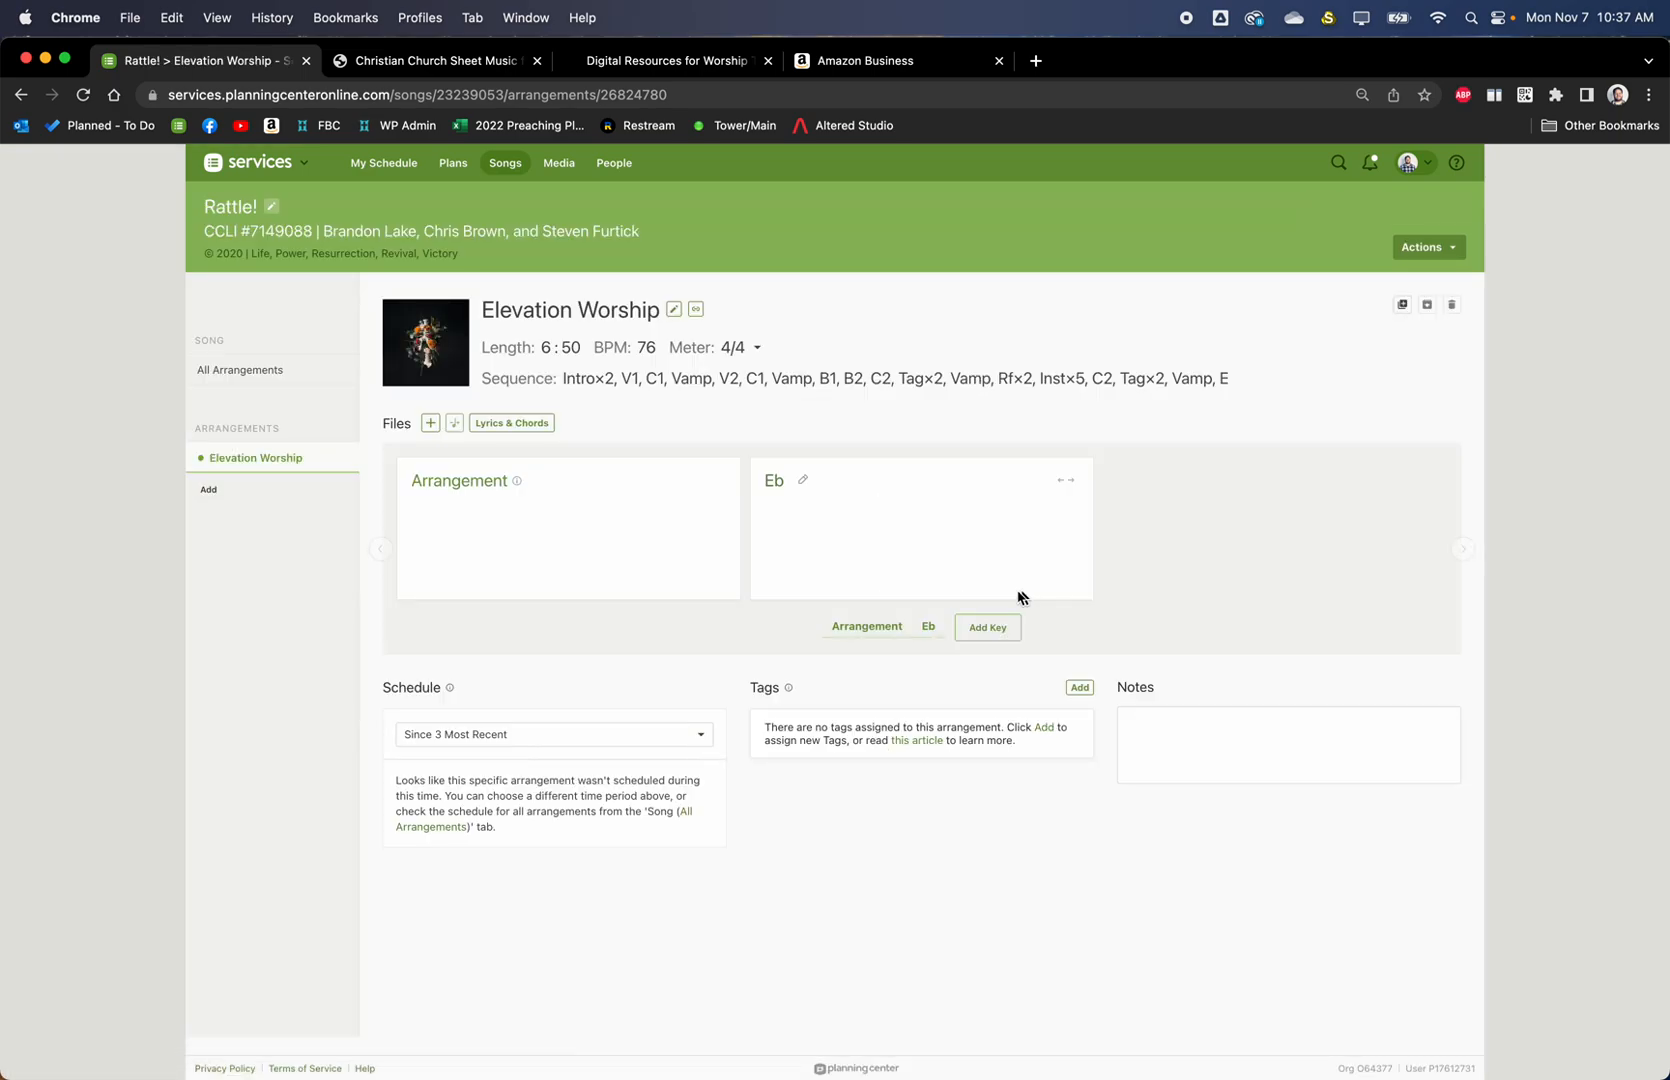
# Remove every section from the Elevation Worship arrangement's sequence and save the empty sequence
pyautogui.click(893, 389)
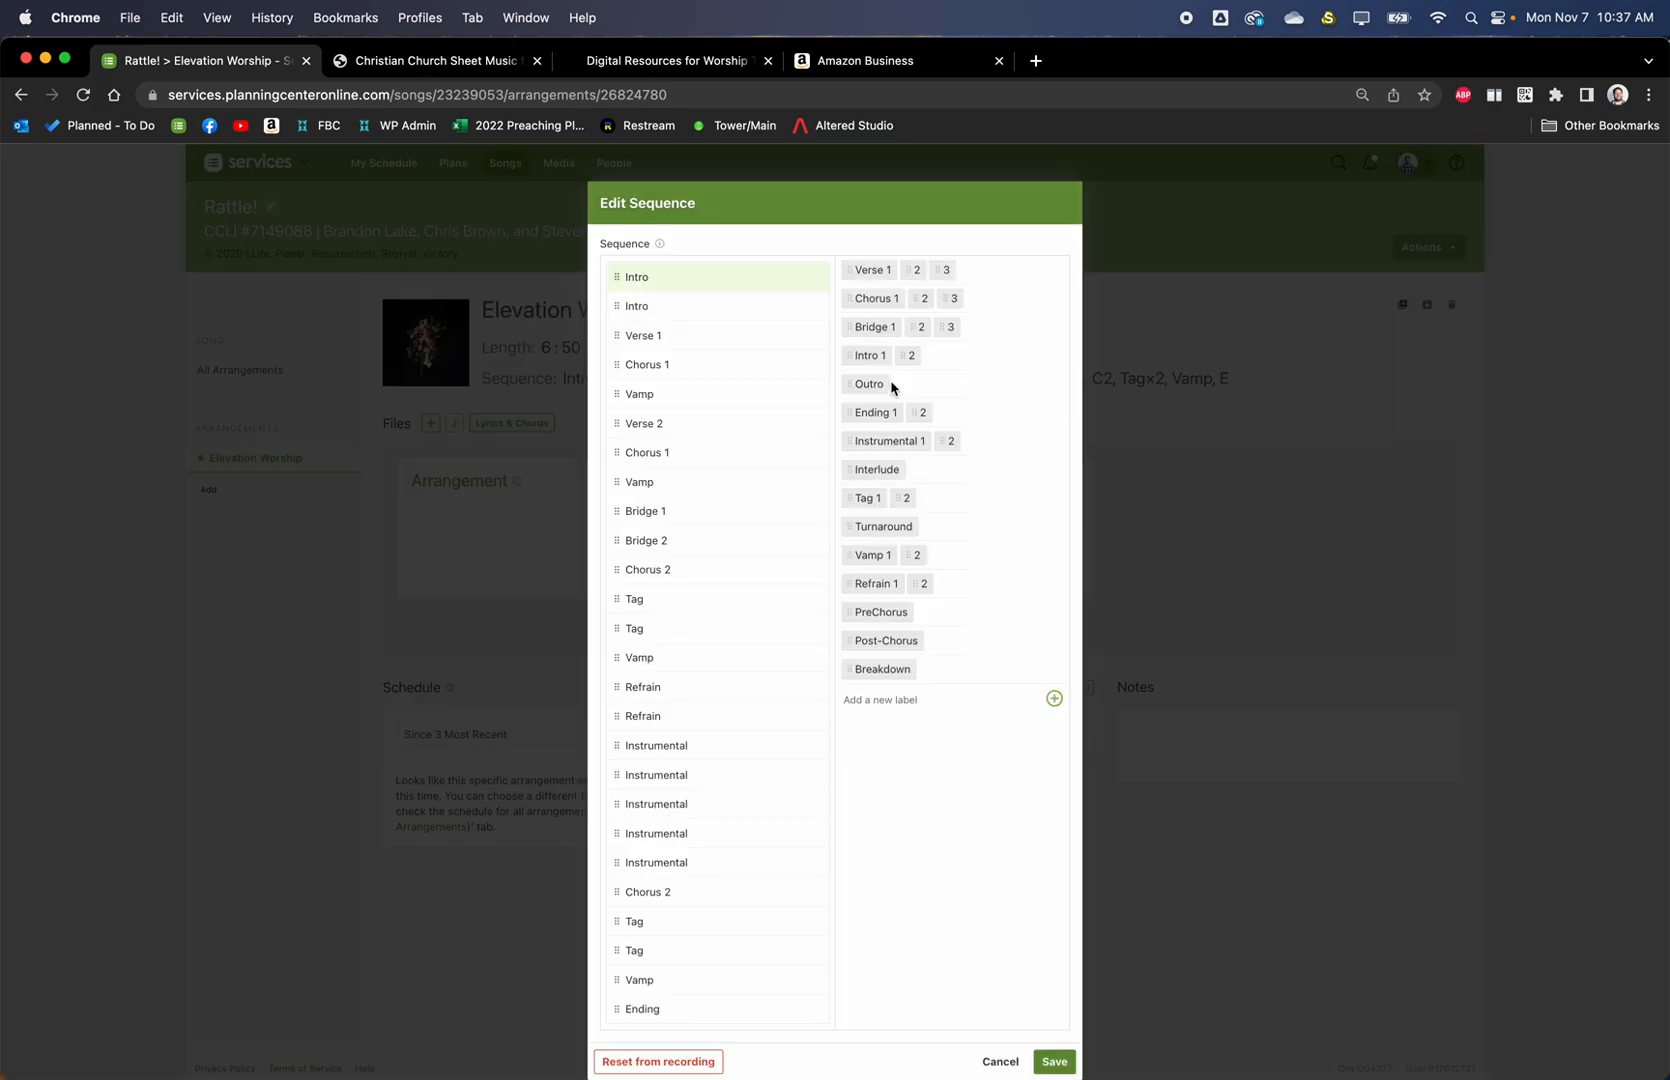
pyautogui.click(815, 277)
pyautogui.click(815, 277)
pyautogui.click(815, 277)
pyautogui.click(815, 277)
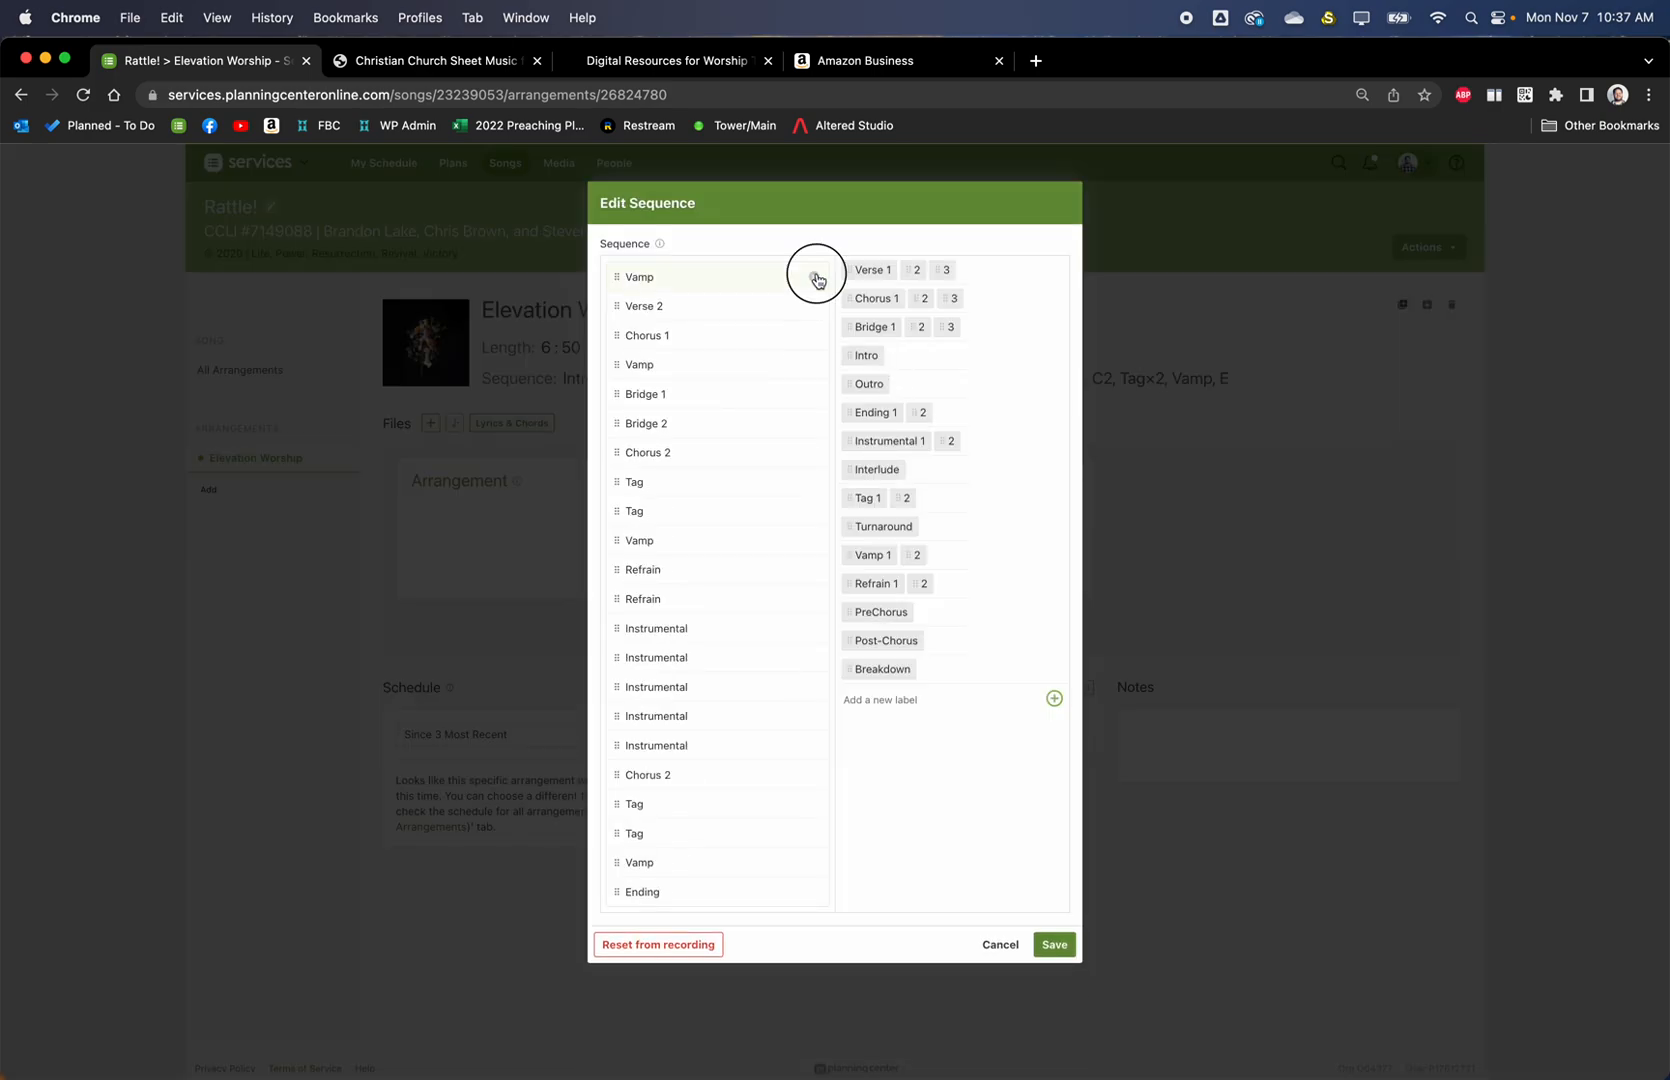
pyautogui.click(815, 277)
pyautogui.click(815, 277)
pyautogui.click(815, 277)
pyautogui.click(815, 277)
pyautogui.click(815, 277)
pyautogui.click(815, 277)
pyautogui.click(815, 277)
pyautogui.click(815, 277)
pyautogui.click(815, 277)
pyautogui.click(815, 277)
pyautogui.click(815, 277)
pyautogui.click(815, 277)
pyautogui.click(815, 277)
pyautogui.click(815, 277)
pyautogui.click(815, 277)
pyautogui.click(815, 277)
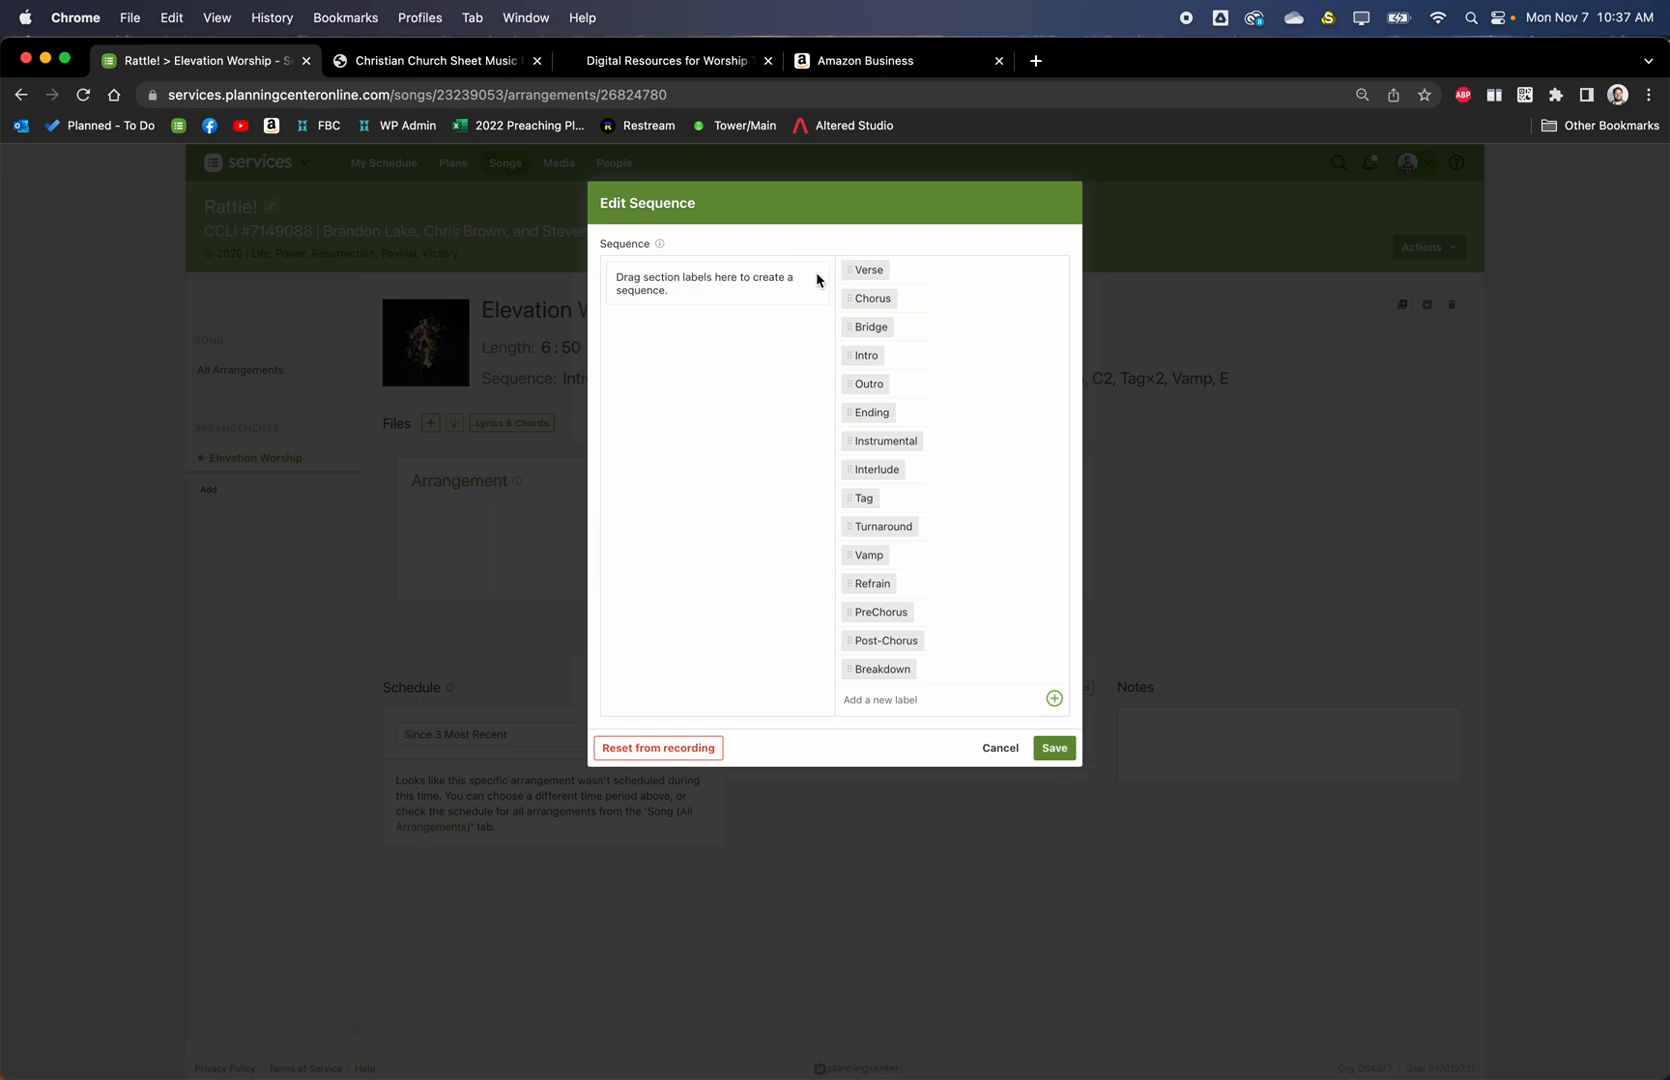
pyautogui.click(1052, 748)
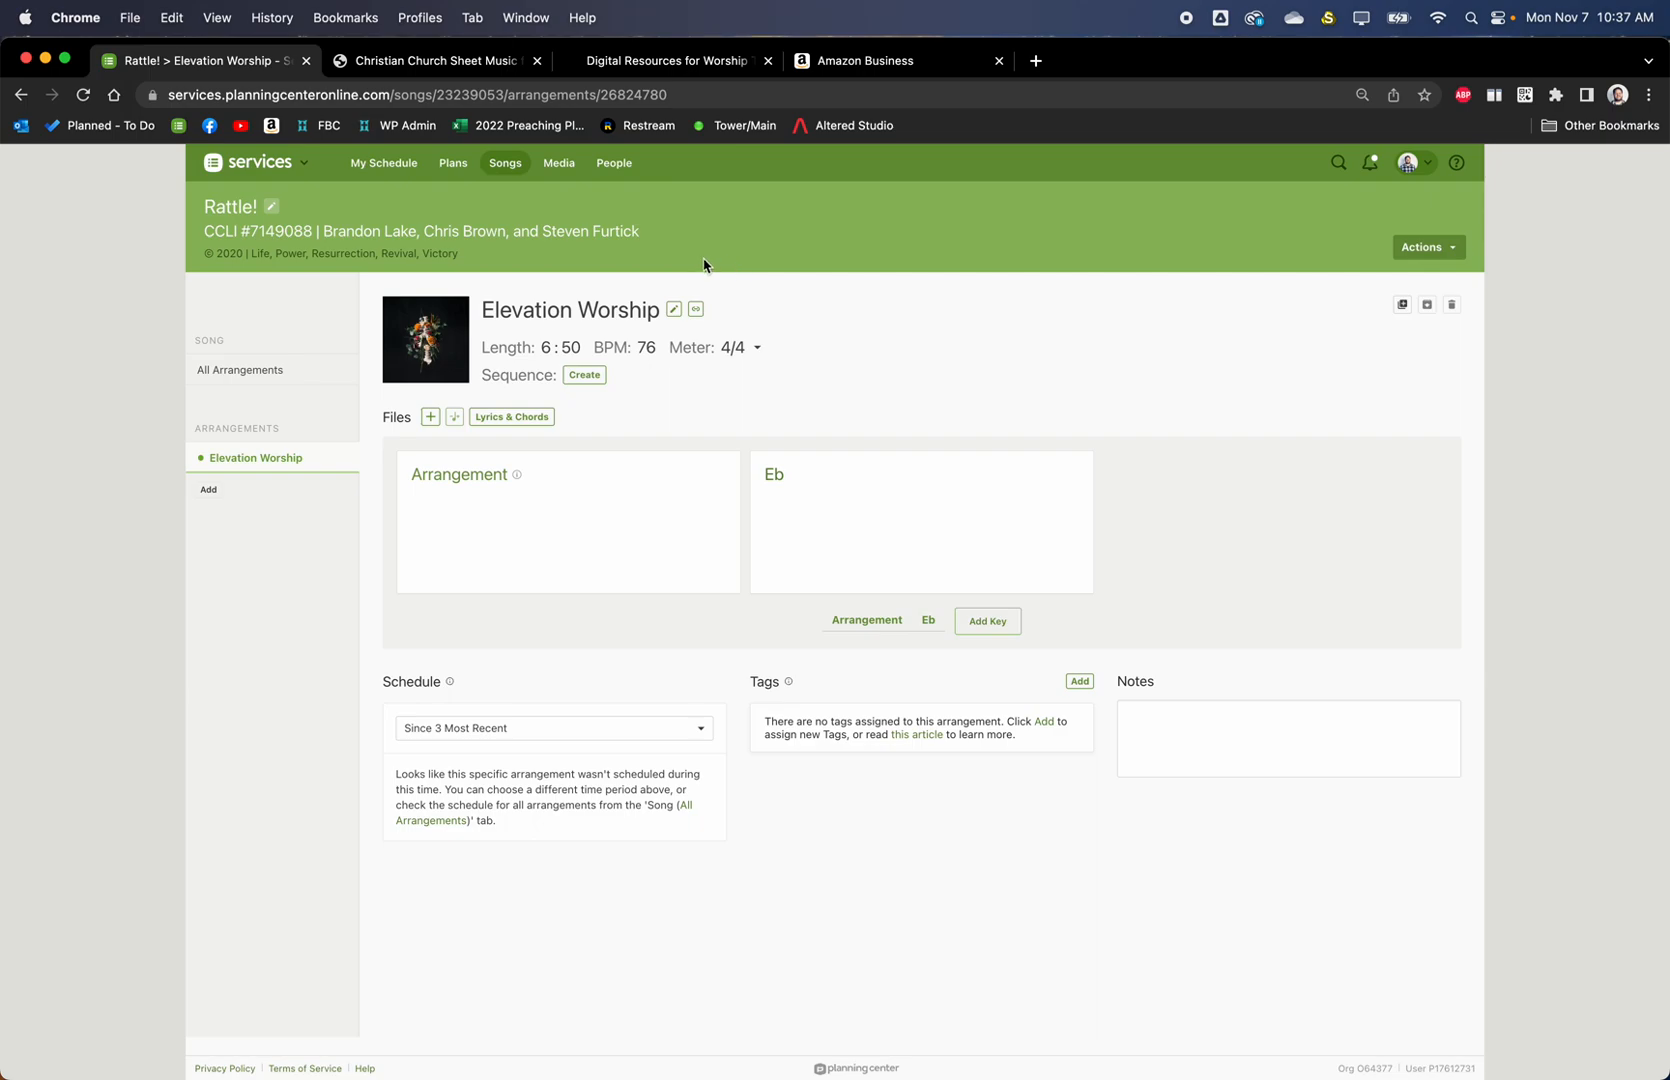
# Switch to PraiseCharts, search for "rattle" and buy the Chords & Lyrics for Elevation Worship's RATTLE!
pyautogui.click(455, 62)
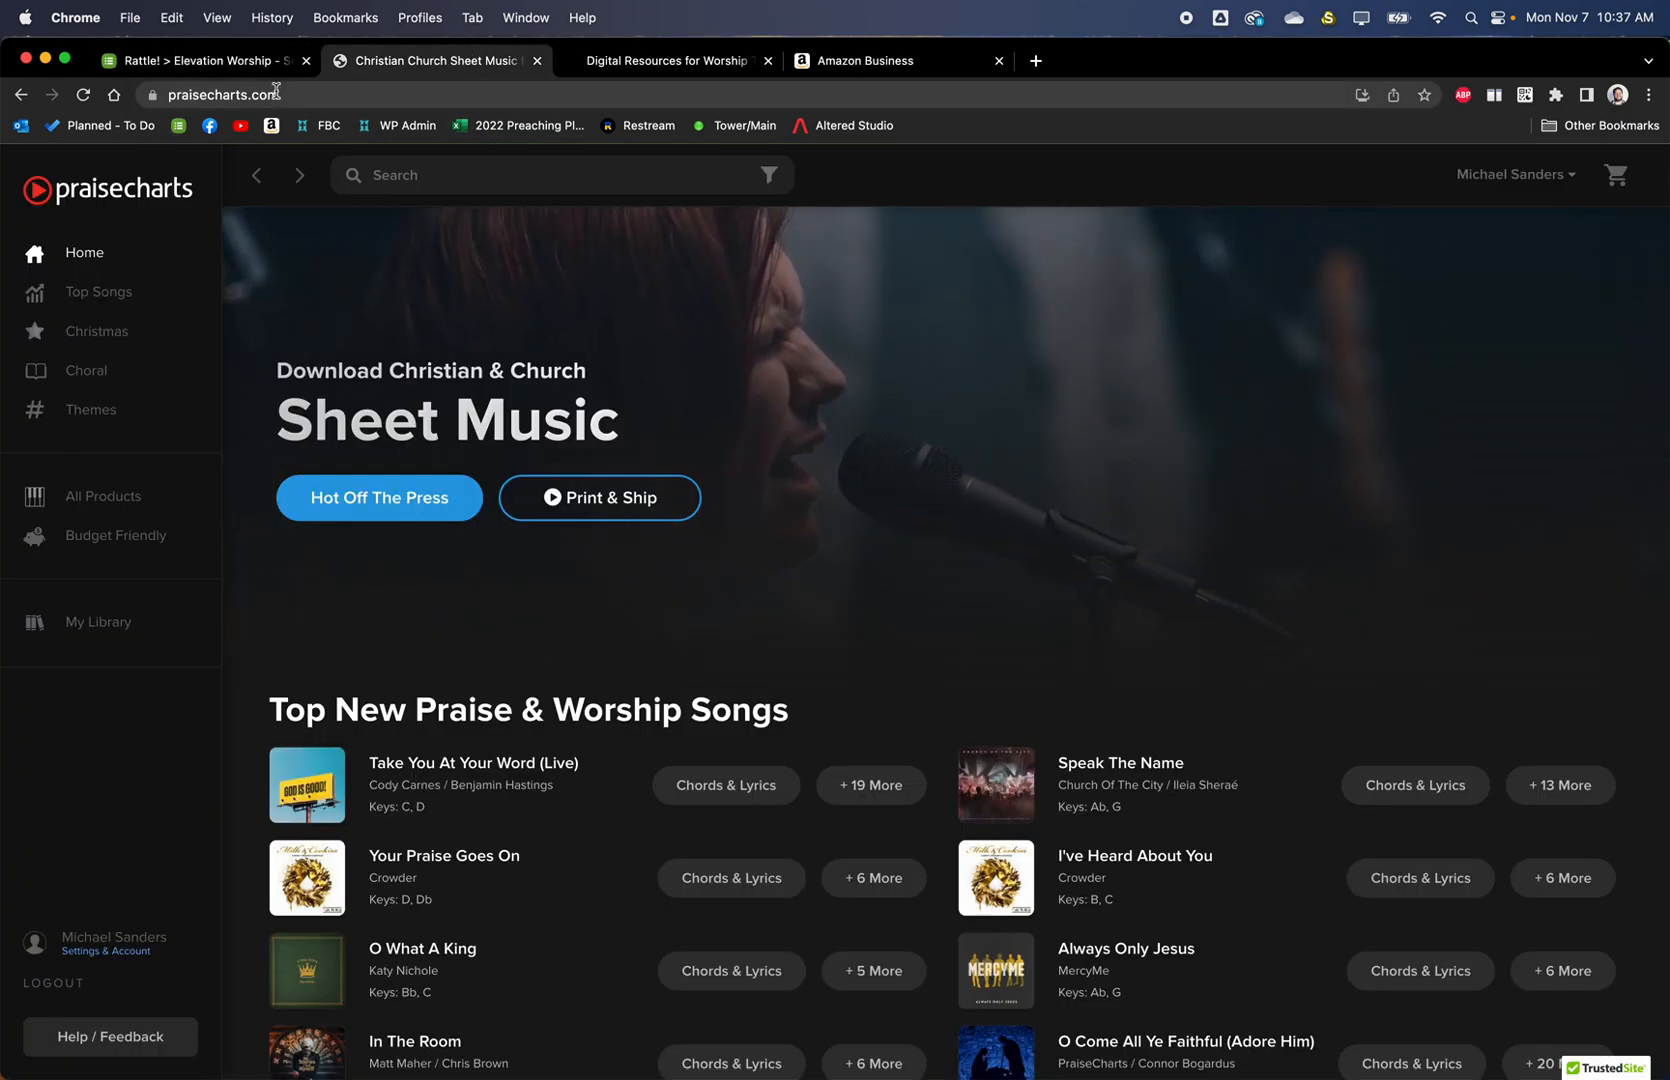
pyautogui.click(446, 175)
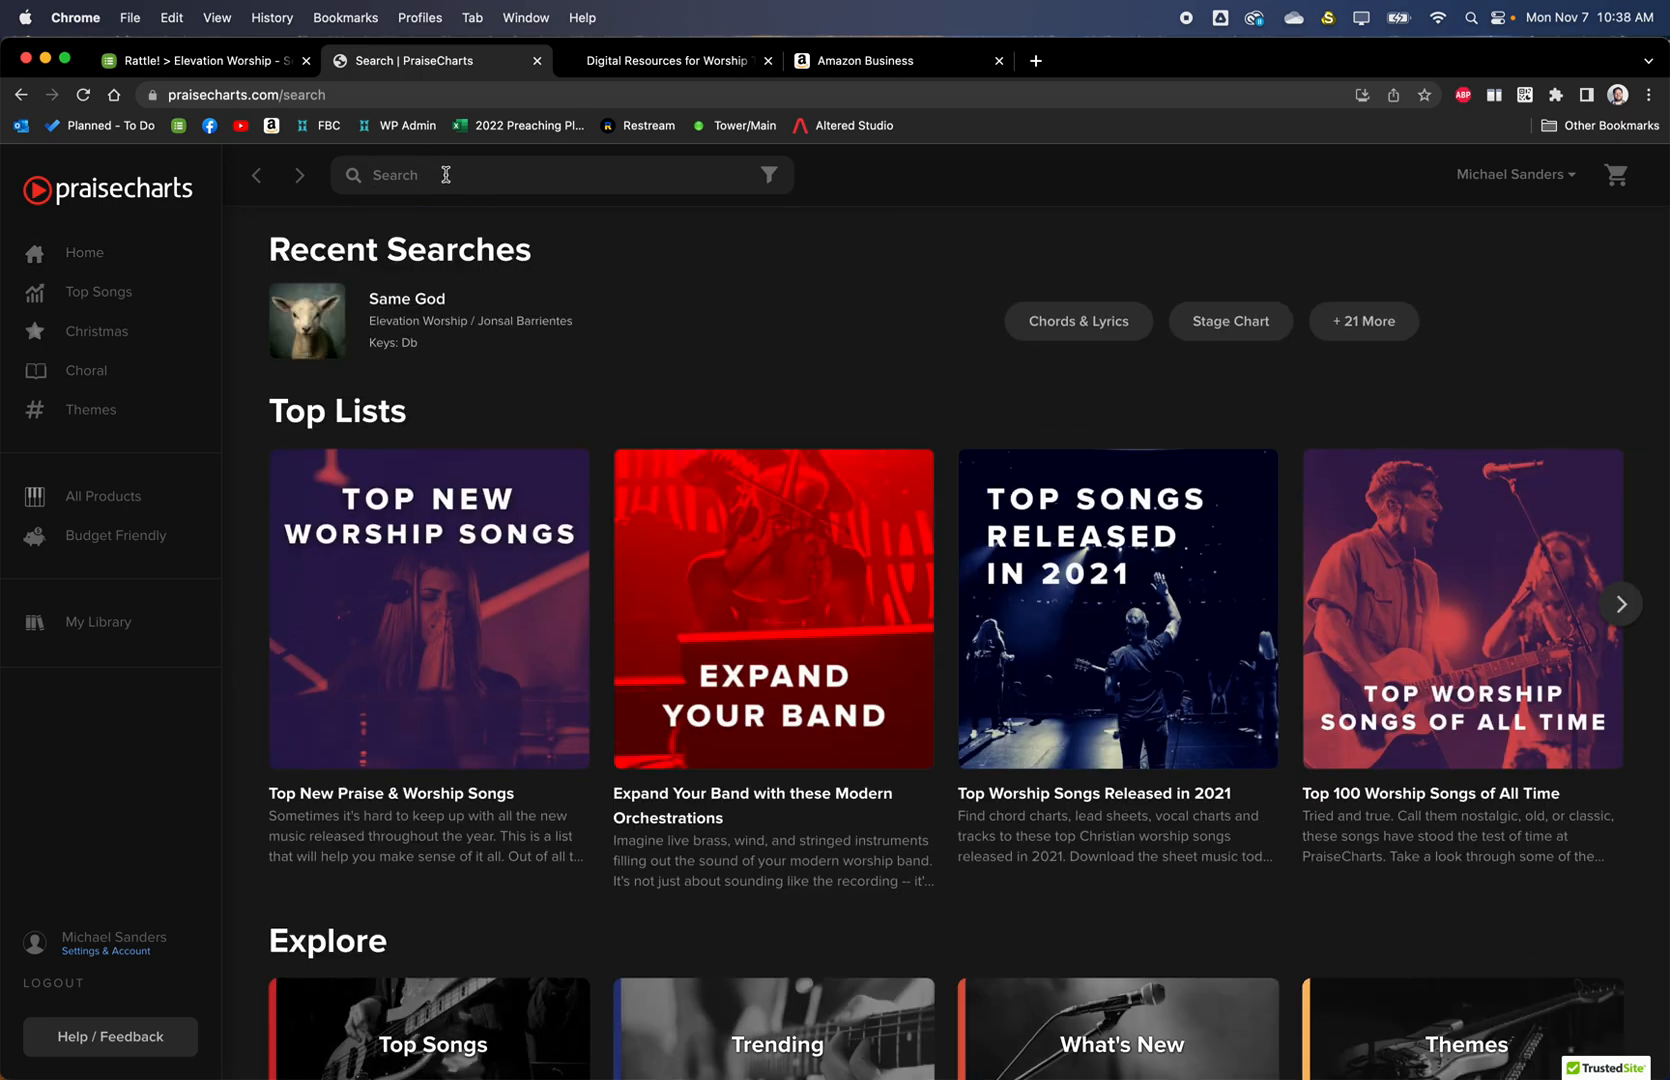
pyautogui.write('rattle')
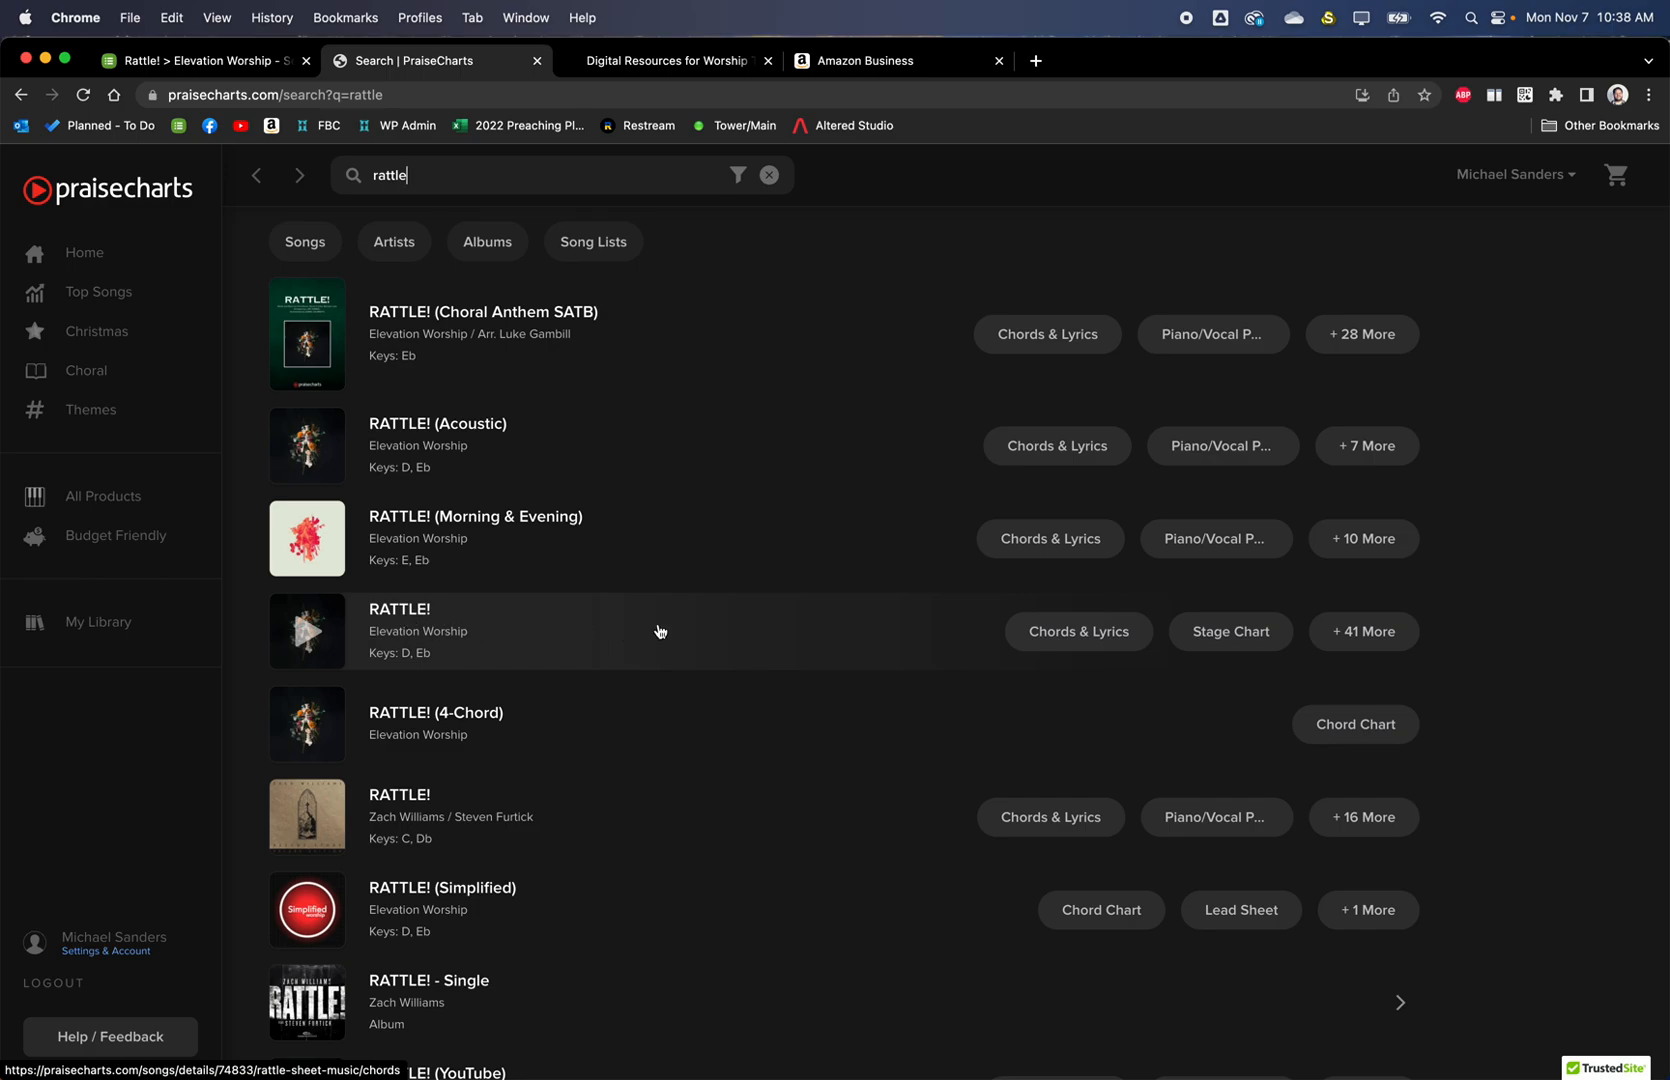
pyautogui.click(1057, 644)
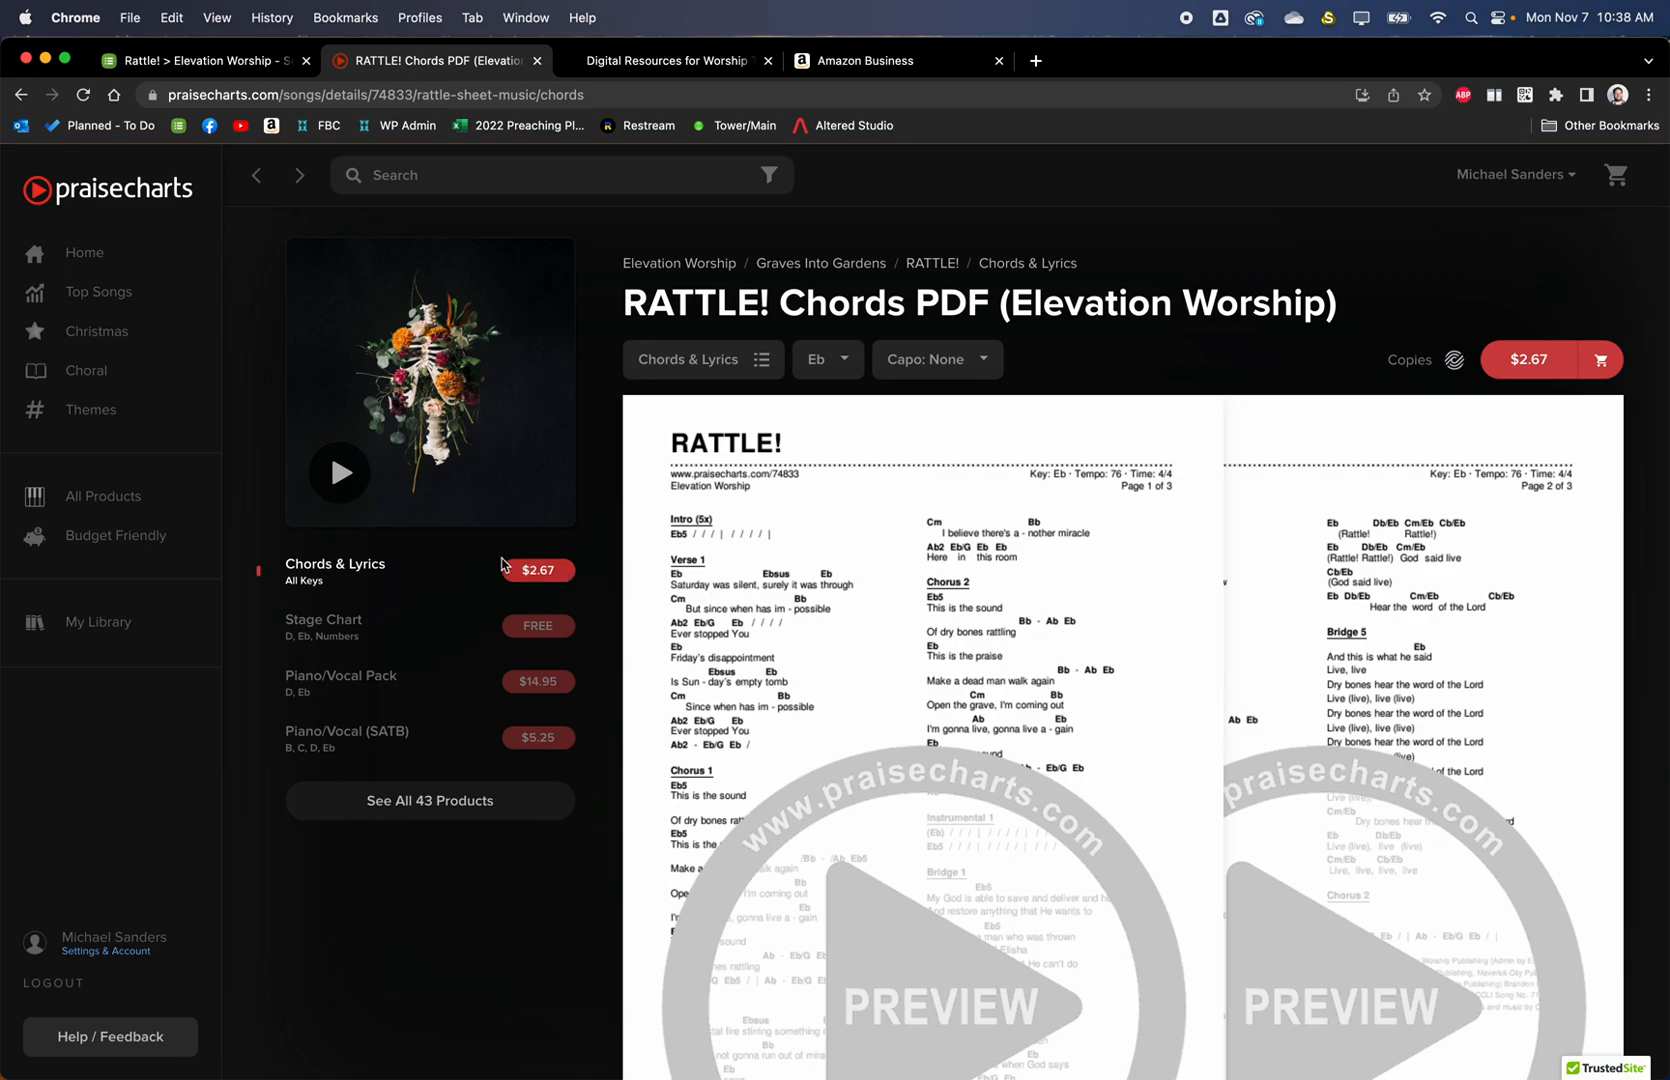
pyautogui.click(551, 577)
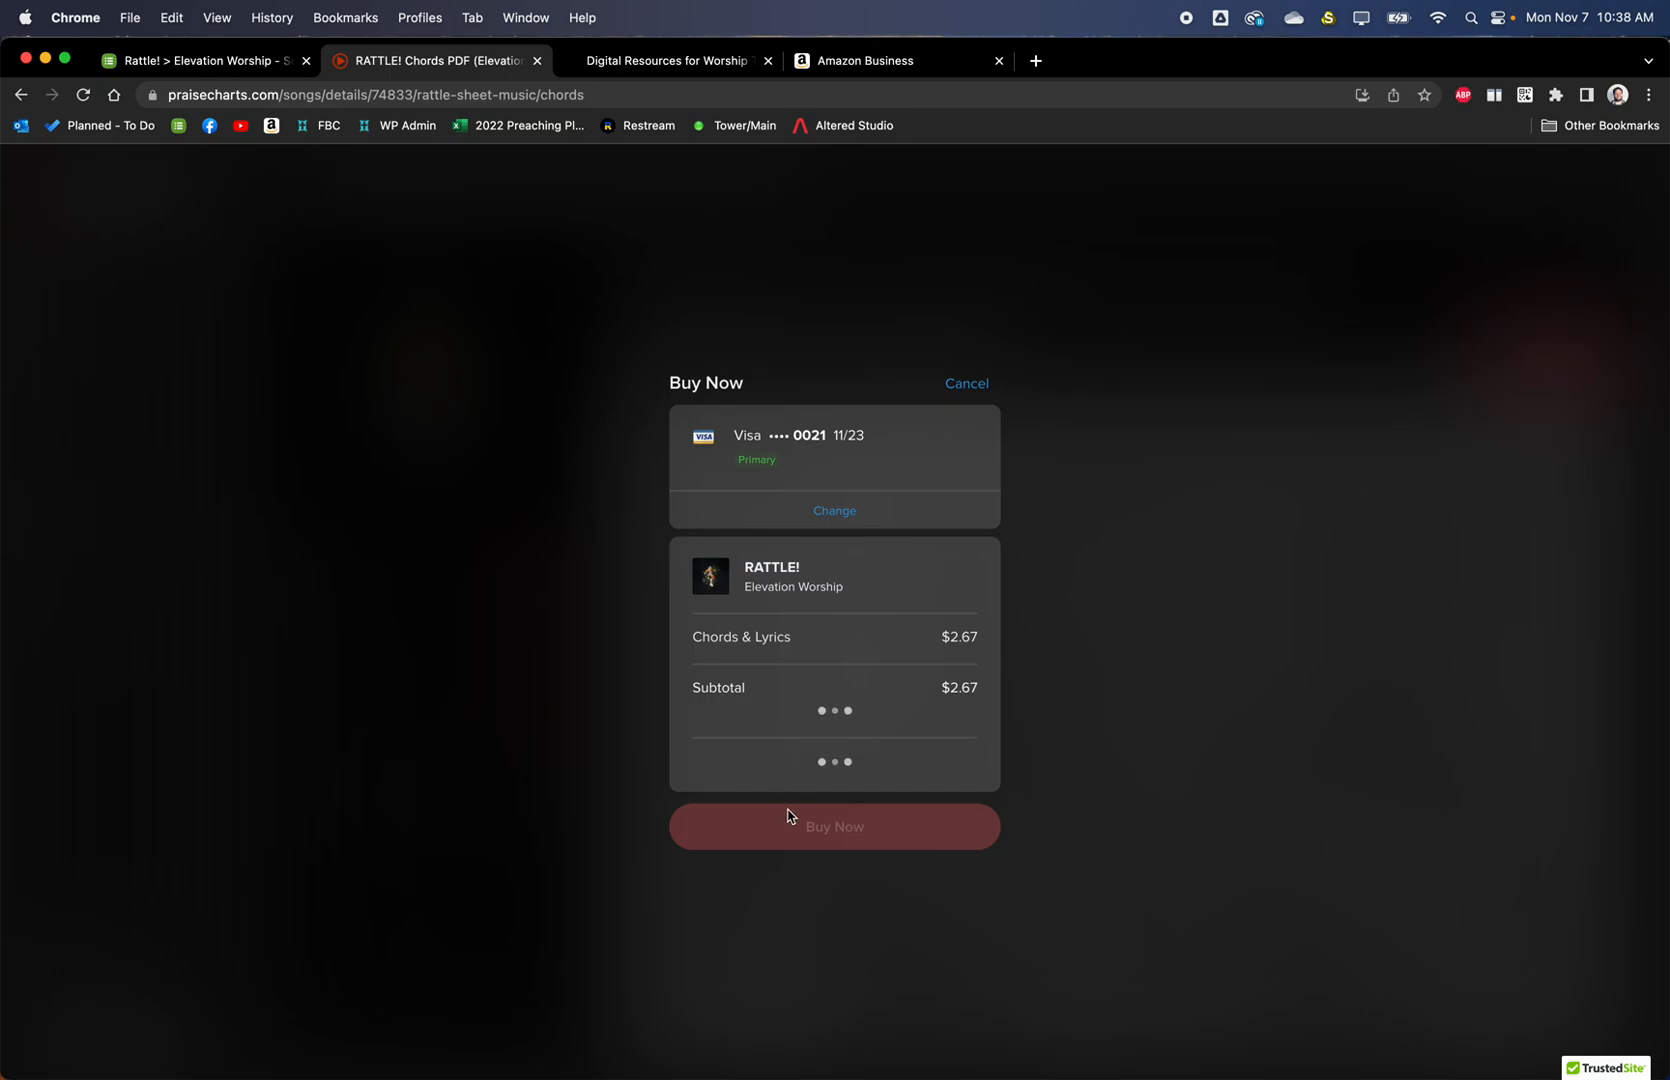
pyautogui.click(813, 832)
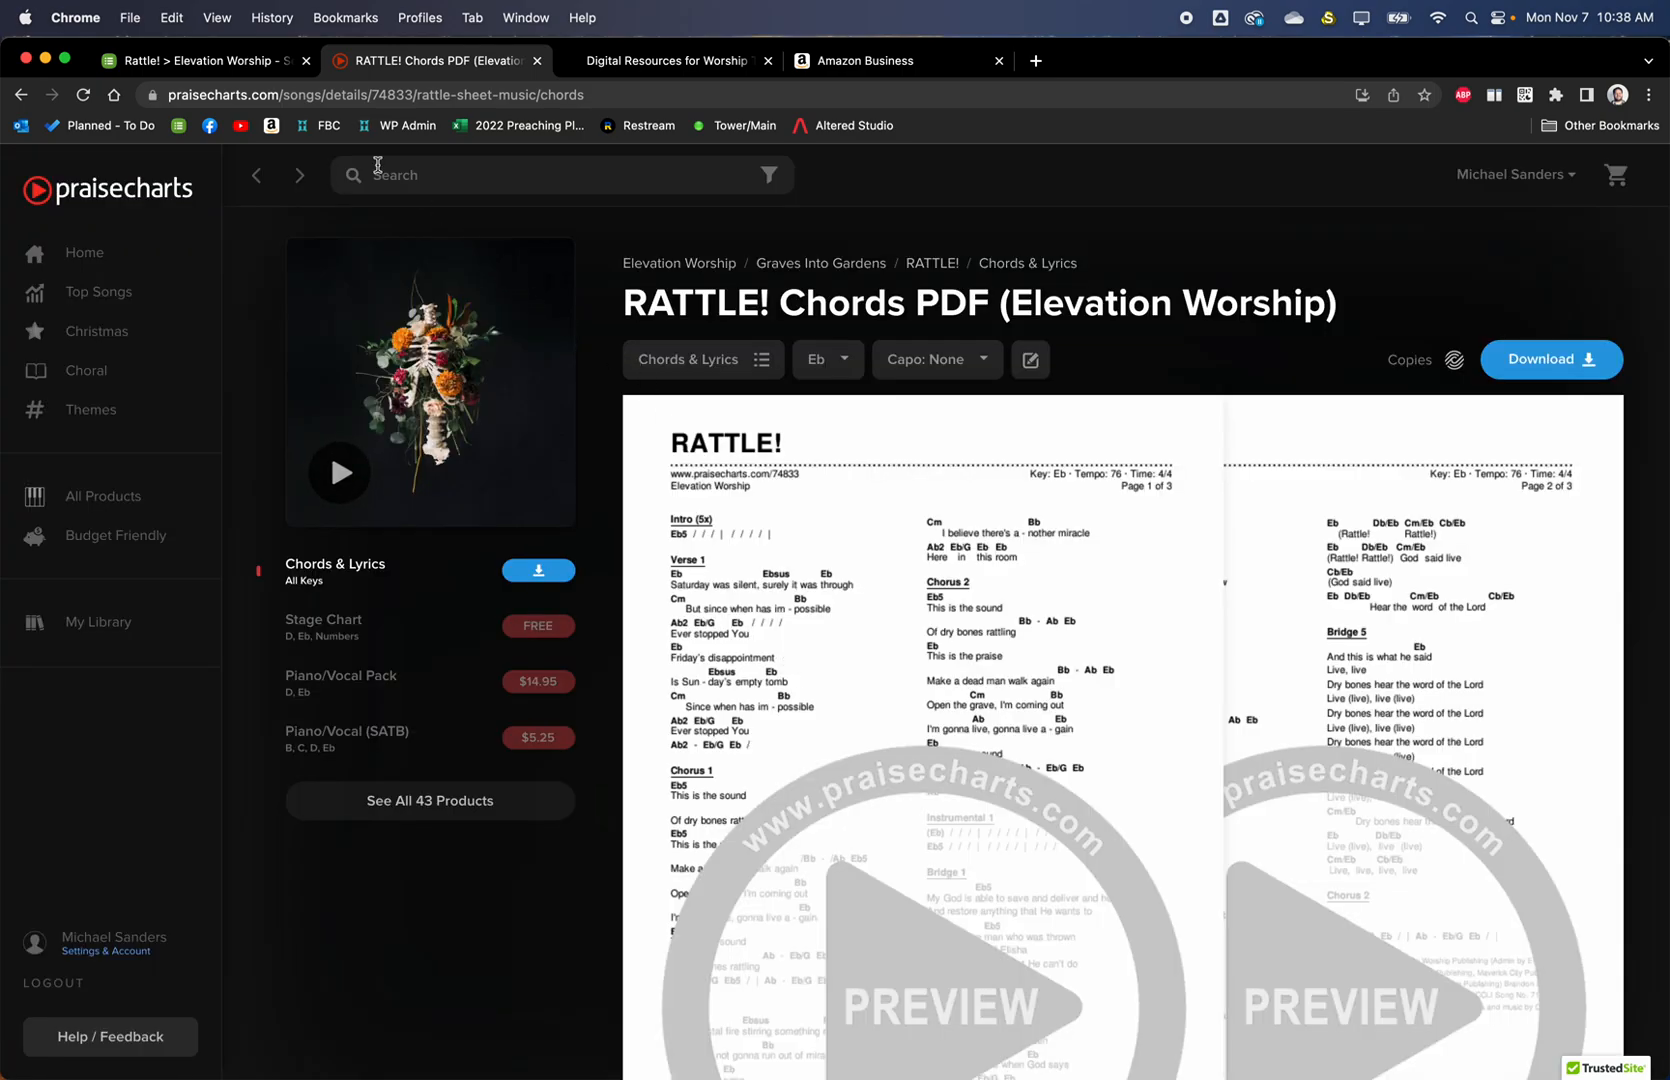
# Switch back to Planning Center and import the purchased PraiseCharts Chords & Lyrics (Editable) TXT file into the arrangement's files
pyautogui.click(190, 62)
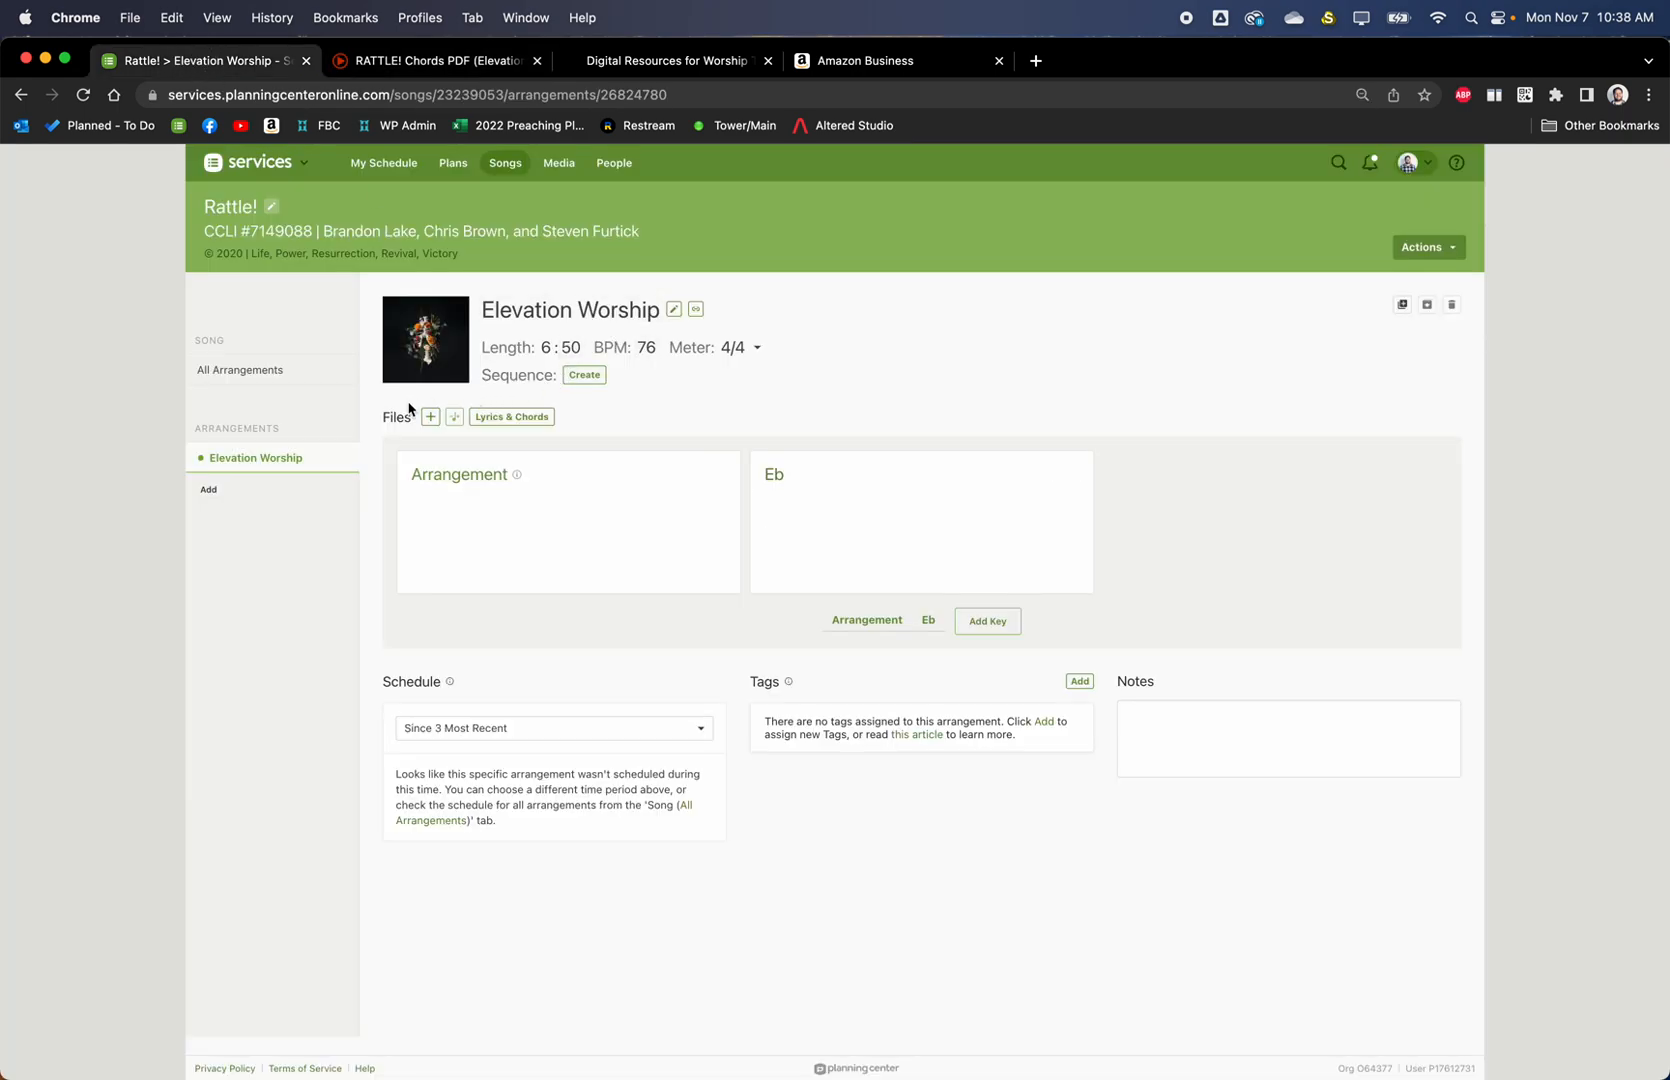
pyautogui.click(430, 418)
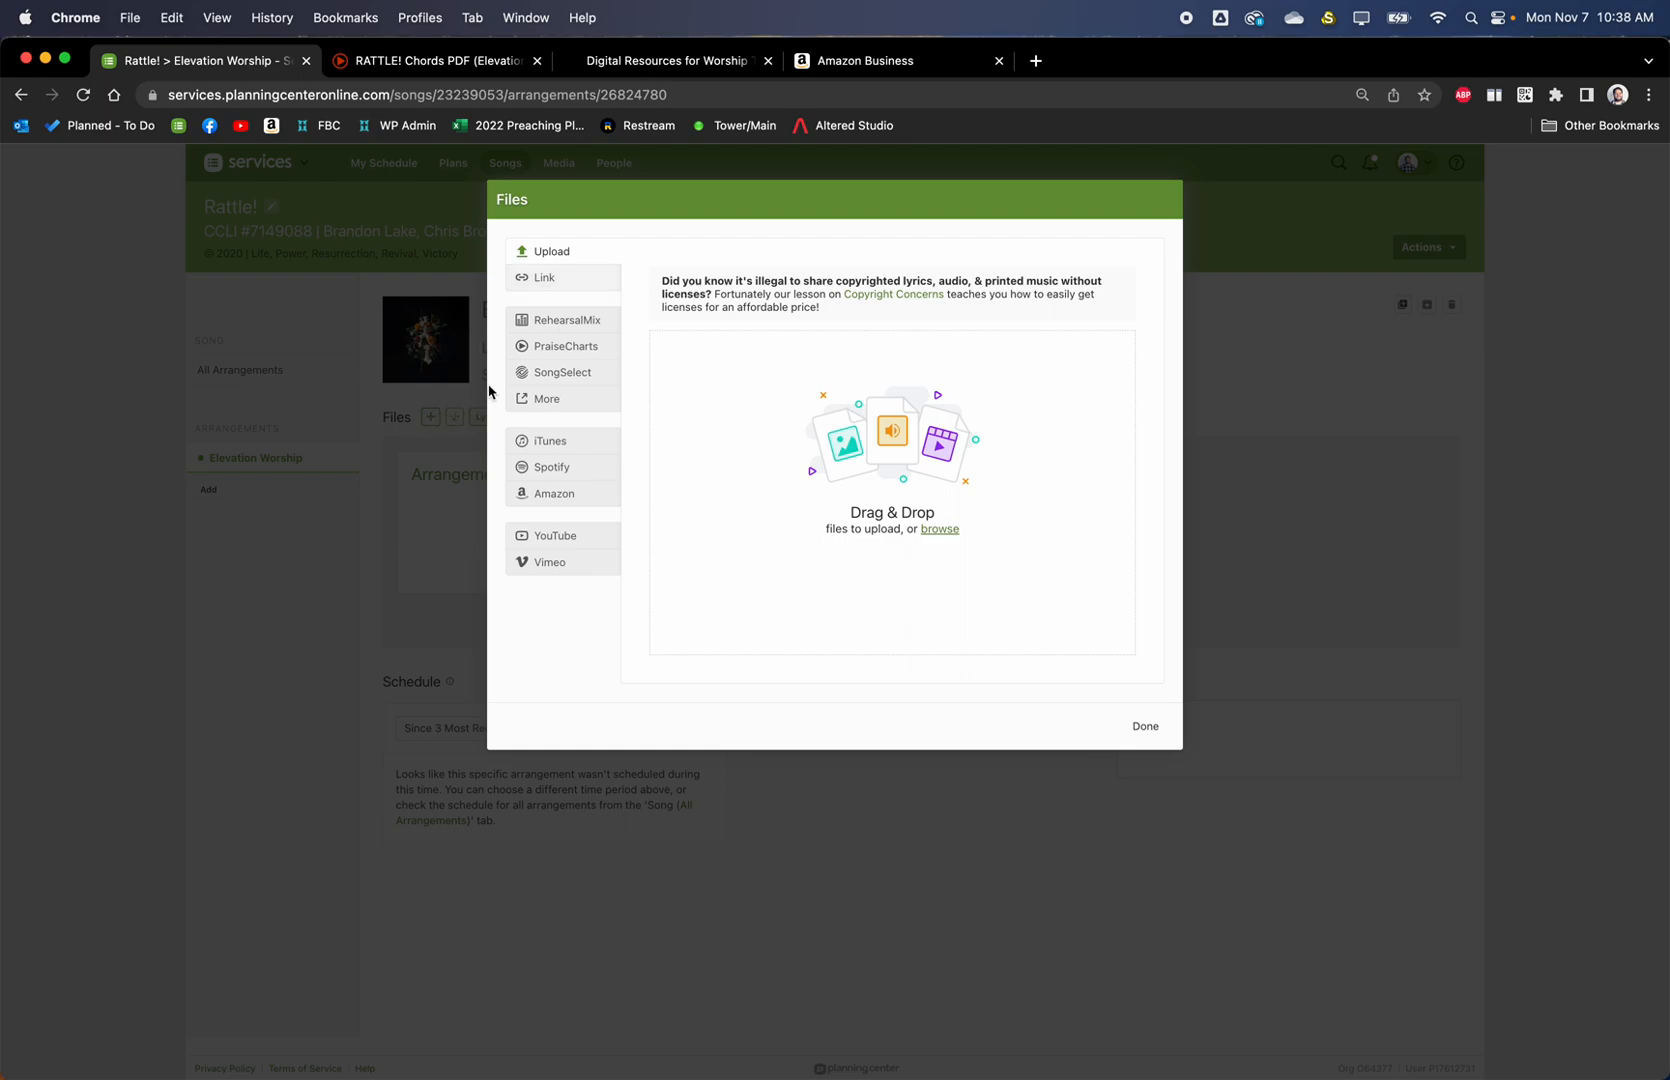
pyautogui.click(567, 349)
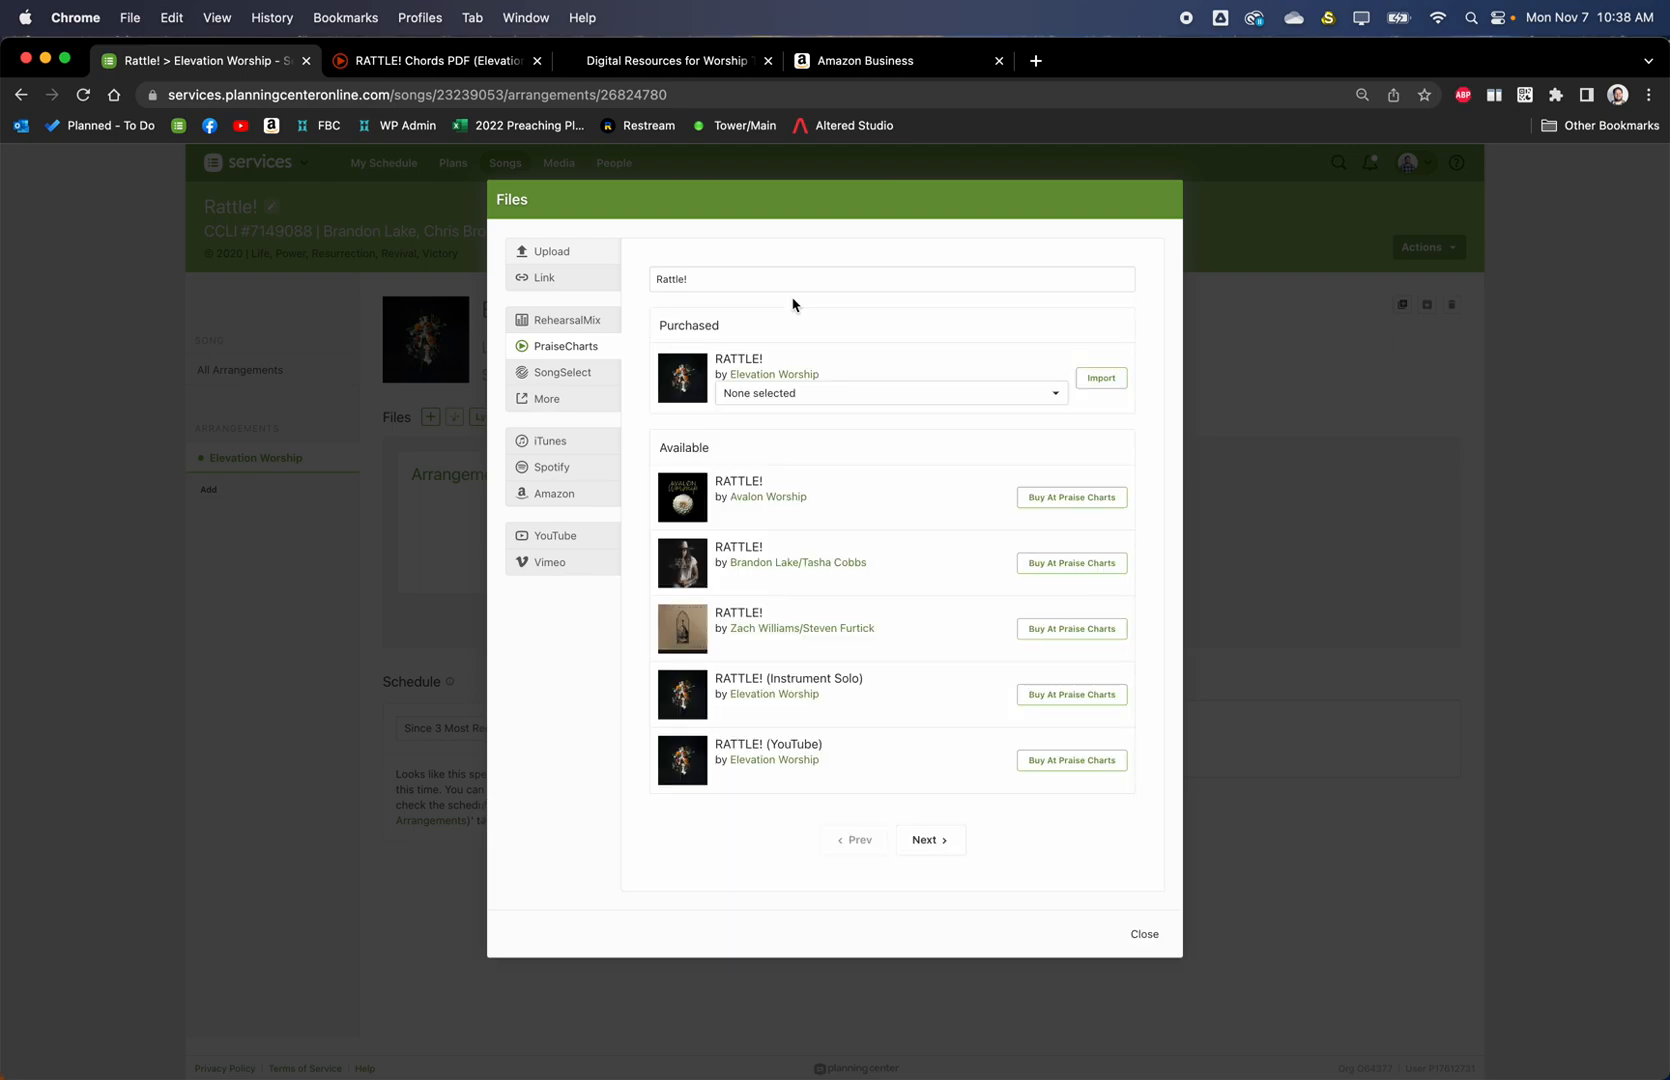
pyautogui.click(864, 395)
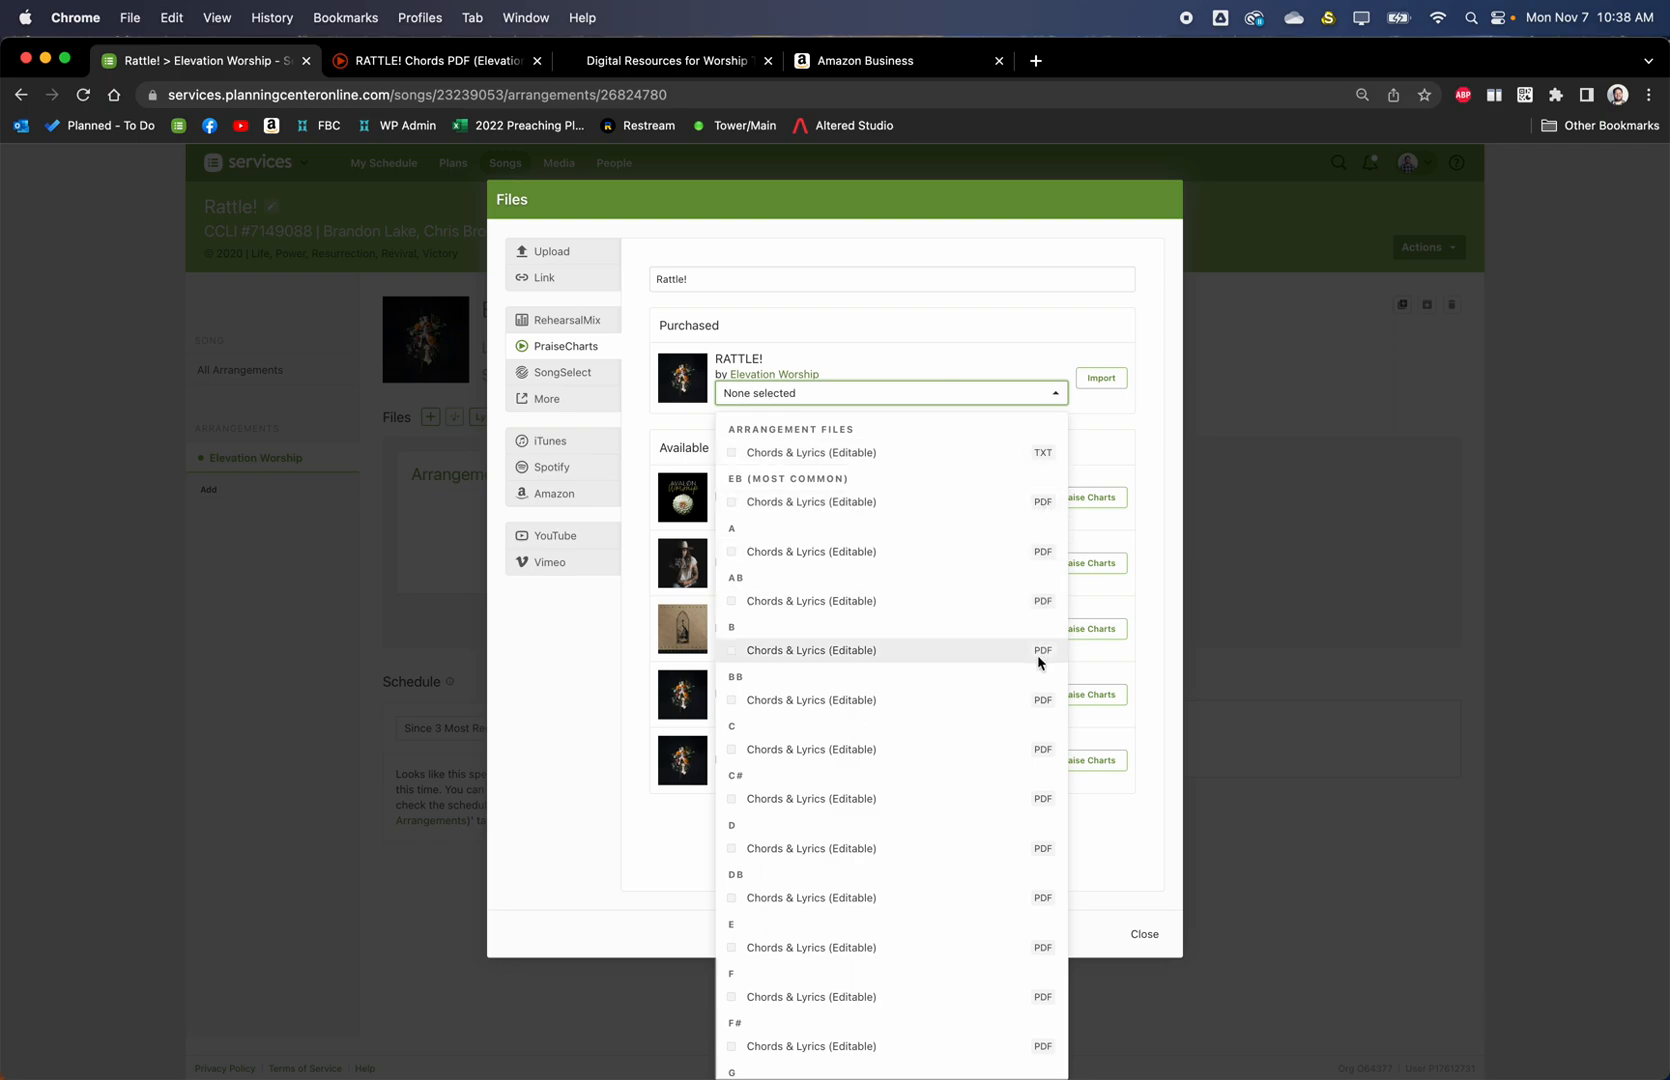
pyautogui.click(733, 453)
pyautogui.click(1102, 377)
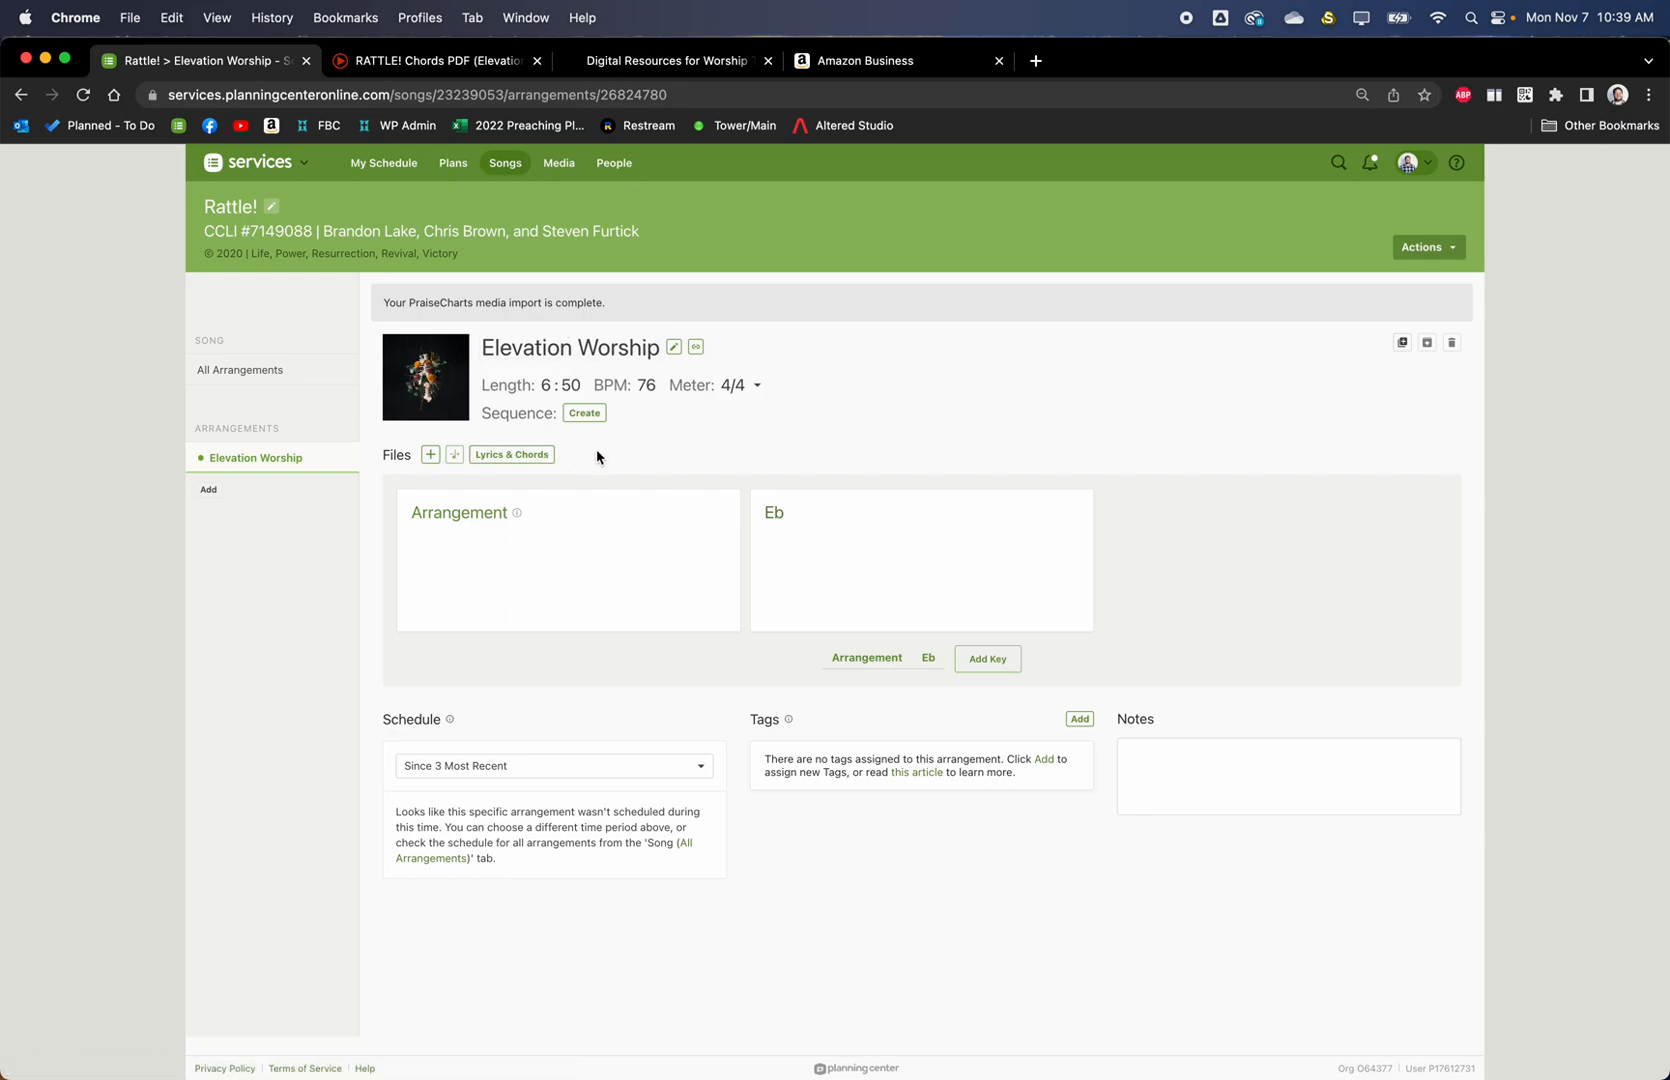
# Open the arrangement's Lyrics & Chords for editing and delete the copyright paragraph above the Intro section
pyautogui.click(504, 456)
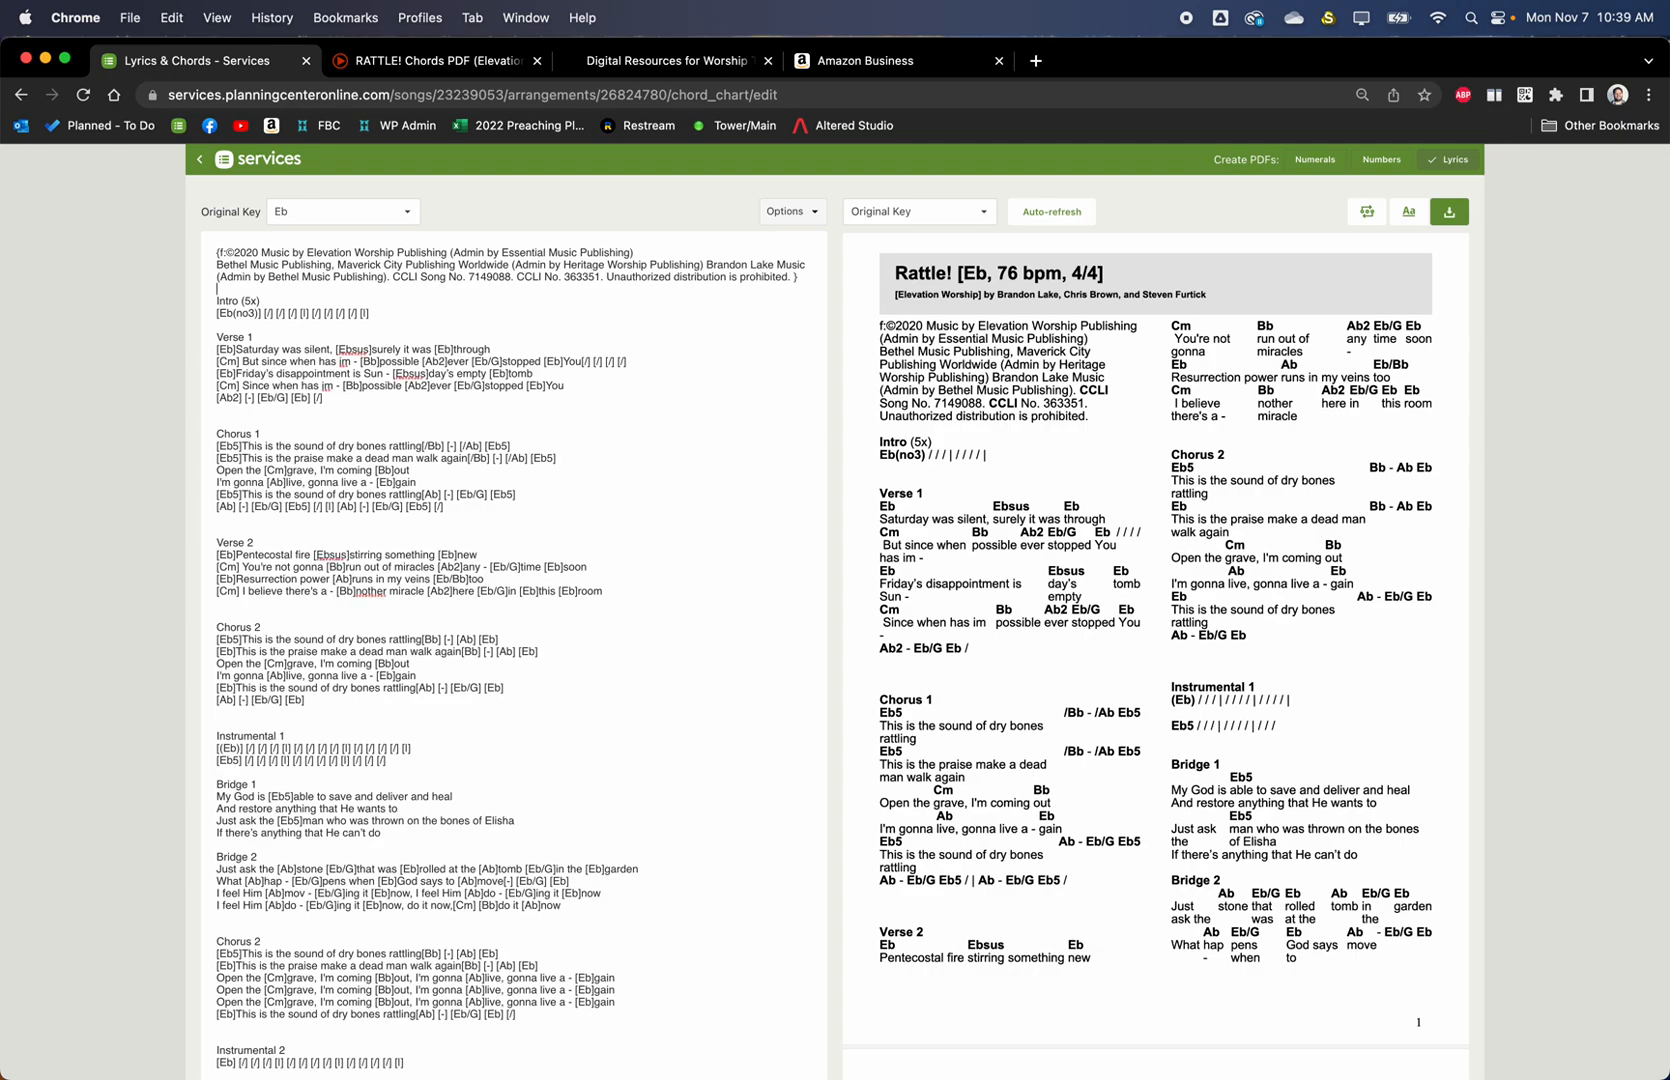
pyautogui.hotkey('shift', 'Up')
pyautogui.hotkey('shift', 'Up')
pyautogui.hotkey('shift', 'Up')
pyautogui.press('BackSpace')
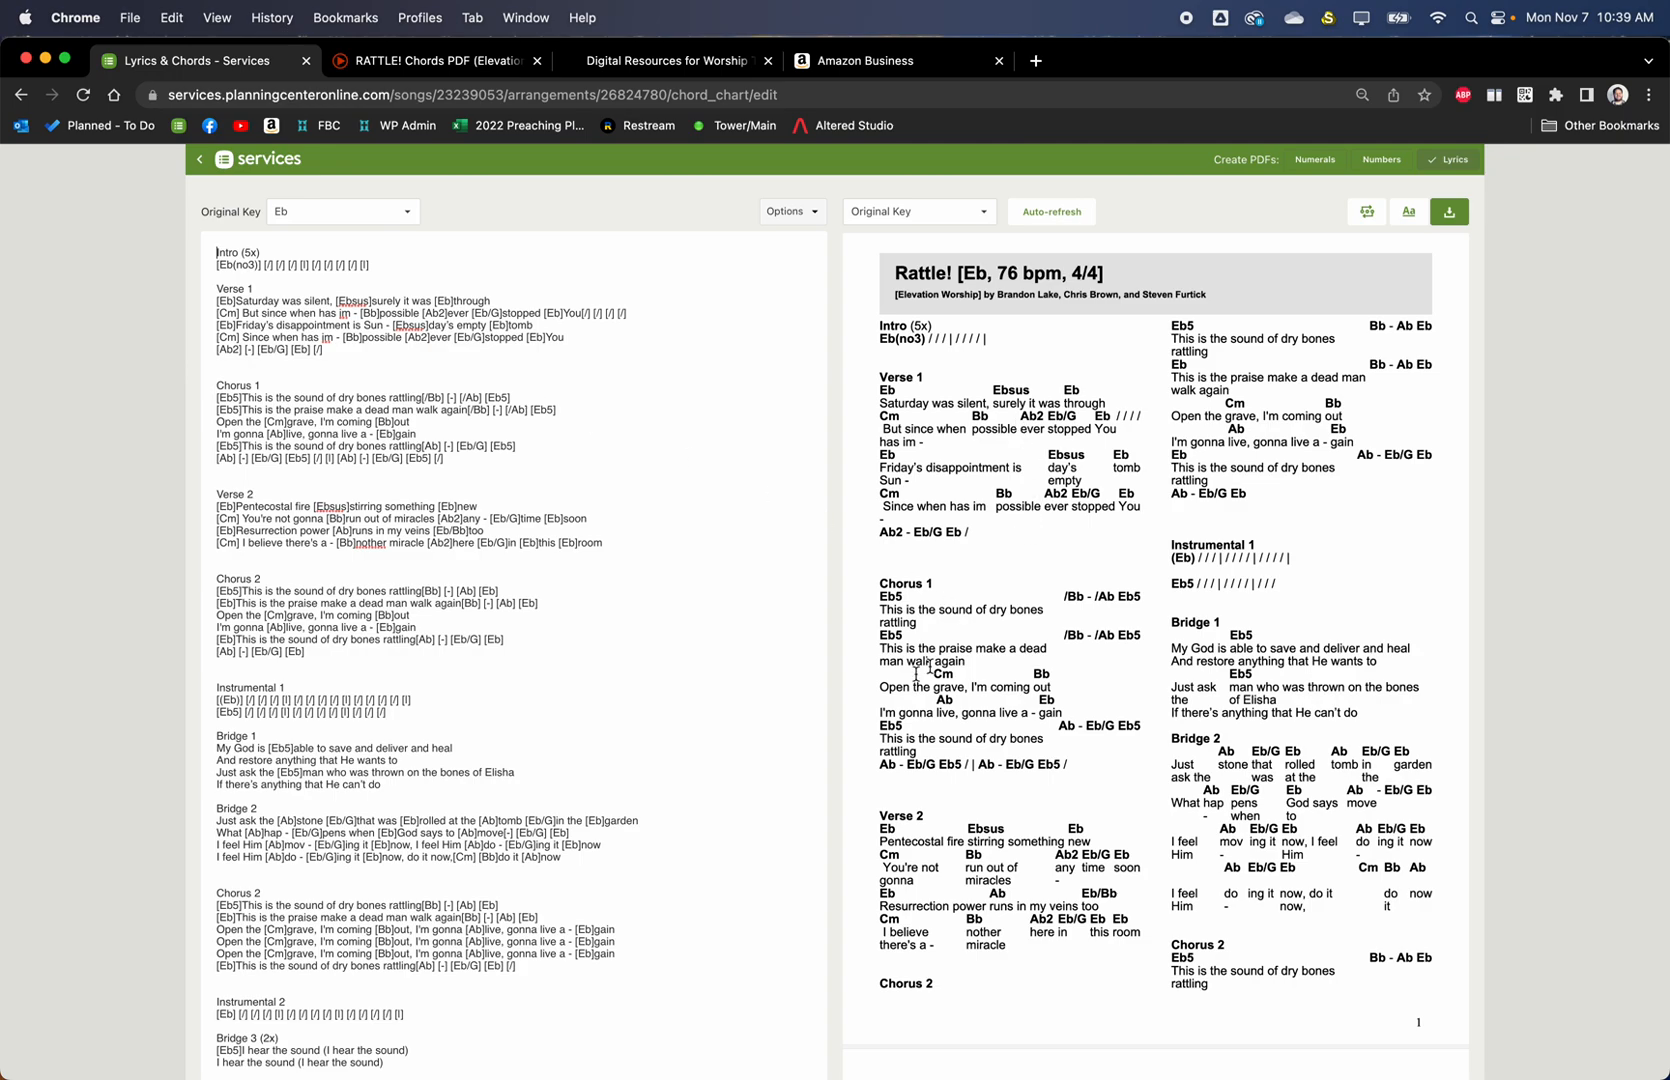
# Make the word "when" bold in the "Since when has im - possible" line of Verse 1 using <b> and </b> tags
pyautogui.scroll(-3, 440, 680)
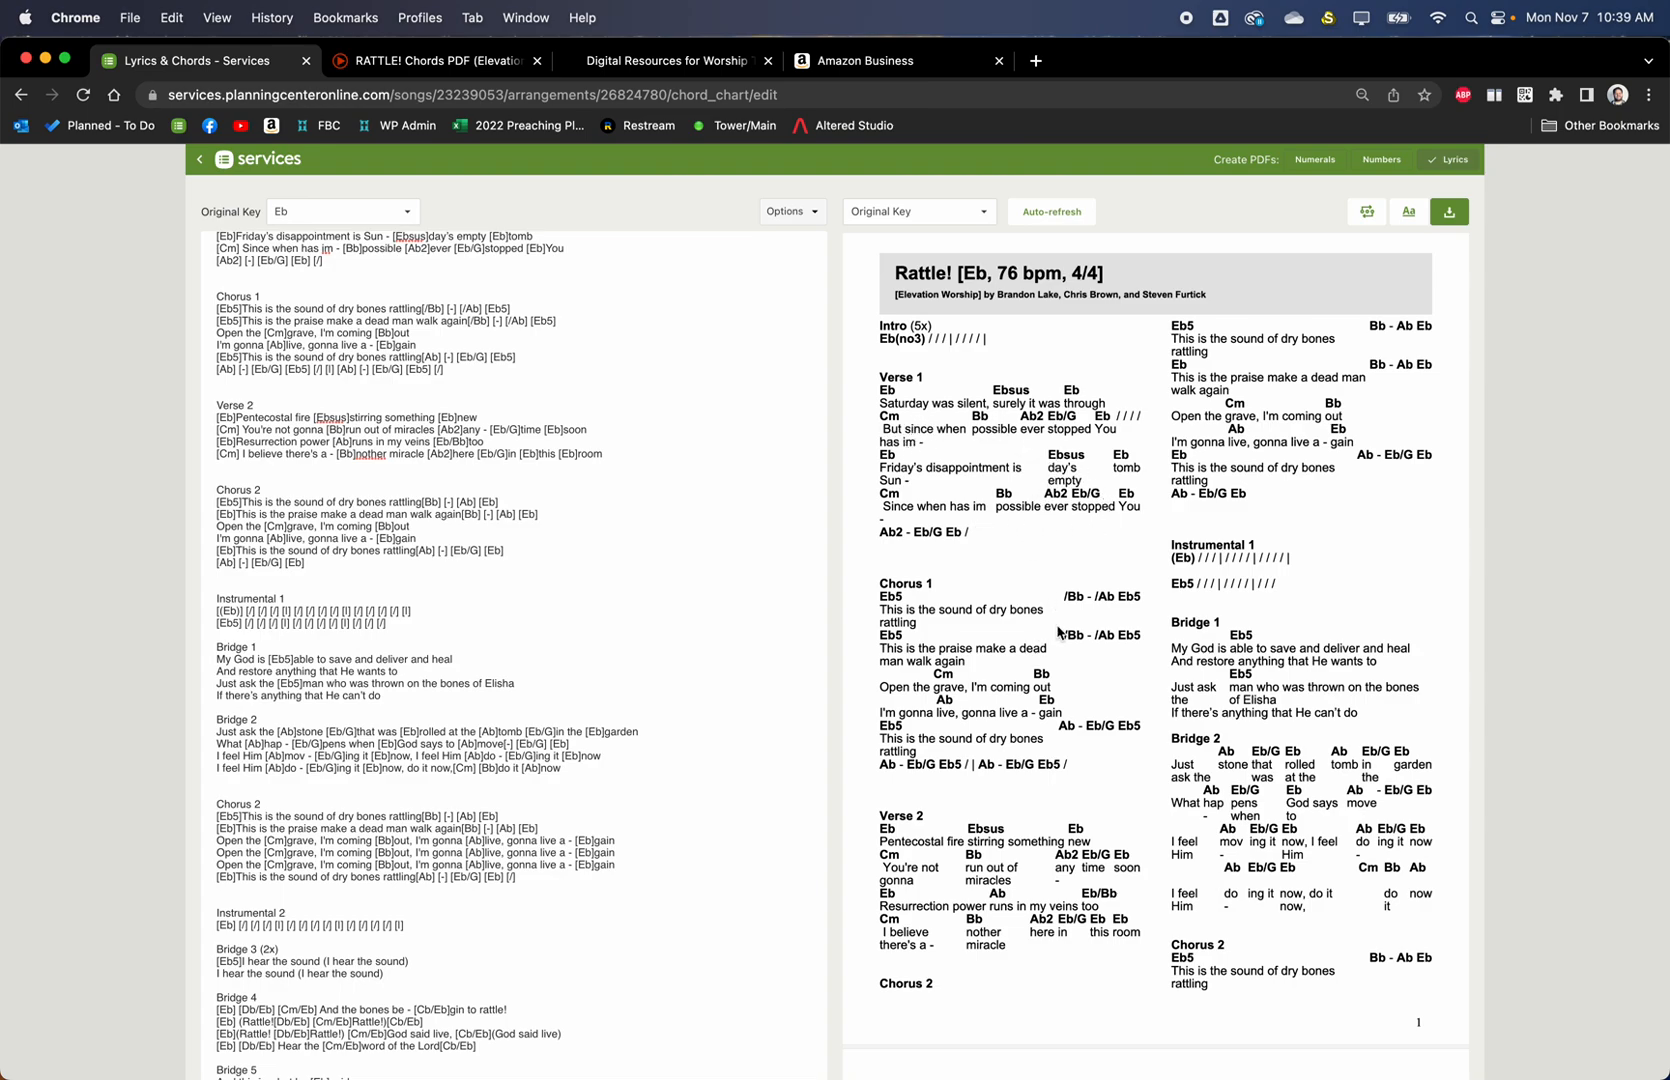
pyautogui.scroll(3, 428, 469)
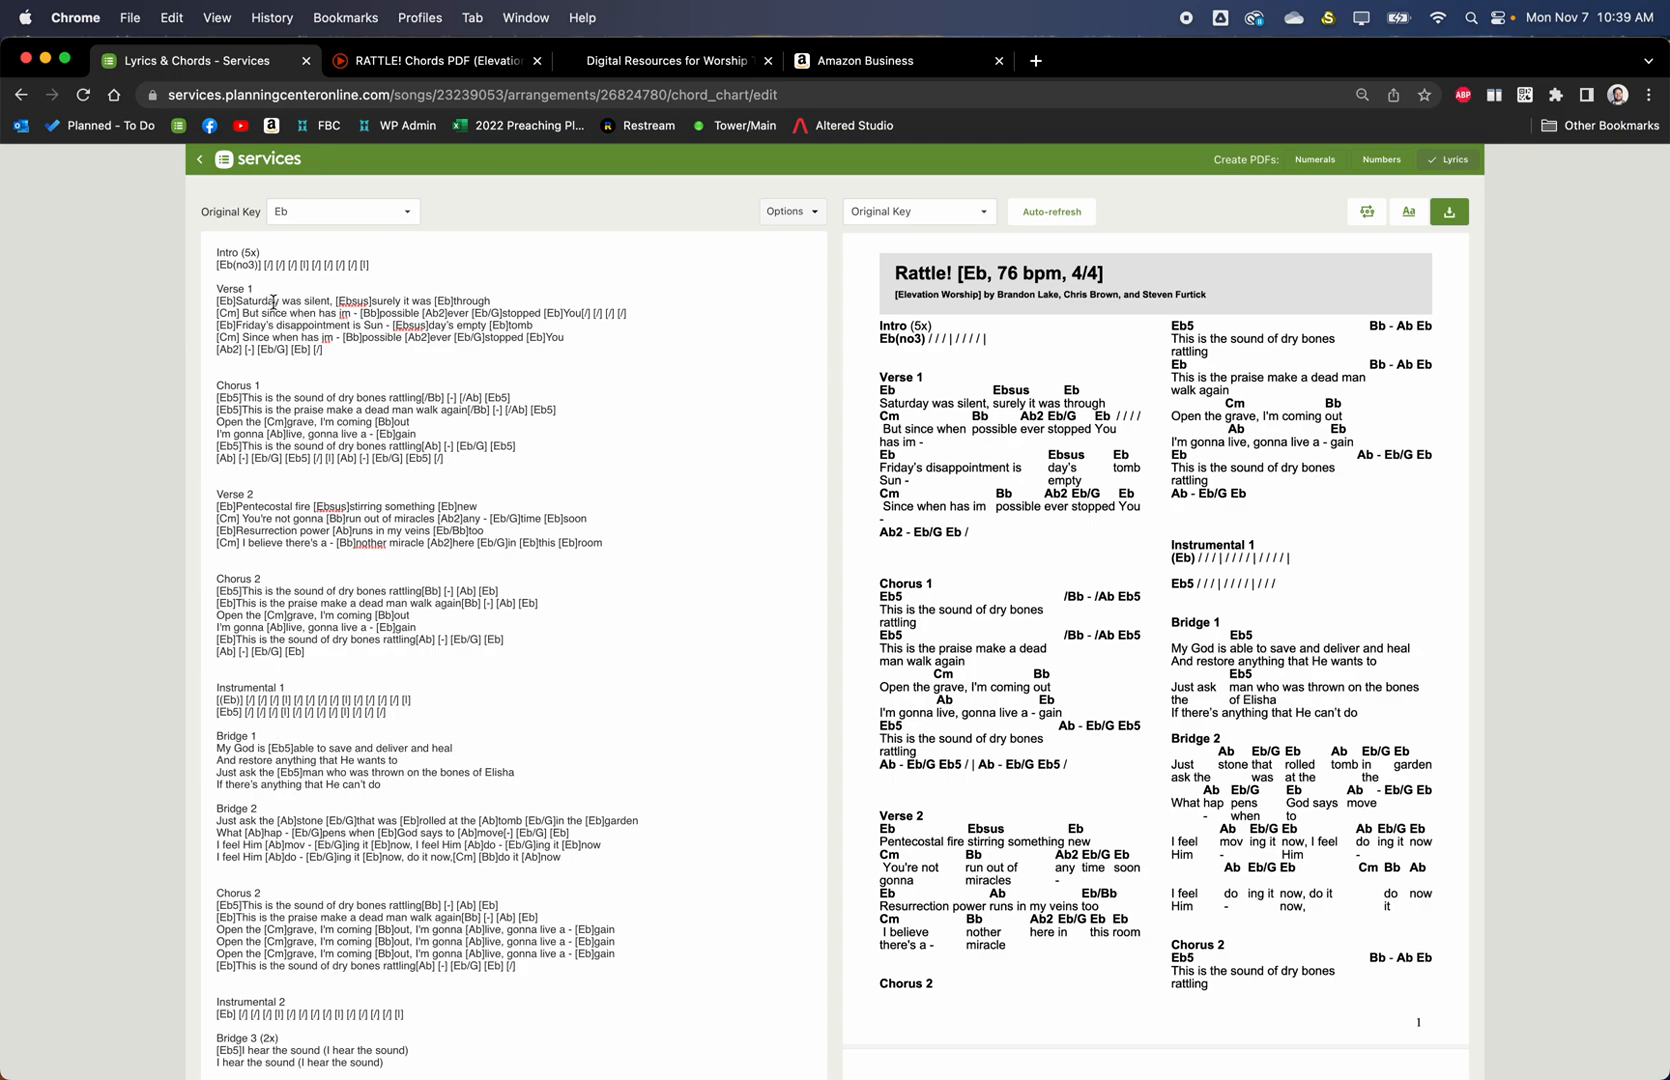
pyautogui.click(221, 268)
pyautogui.click(211, 266)
pyautogui.click(273, 338)
pyautogui.write('[')
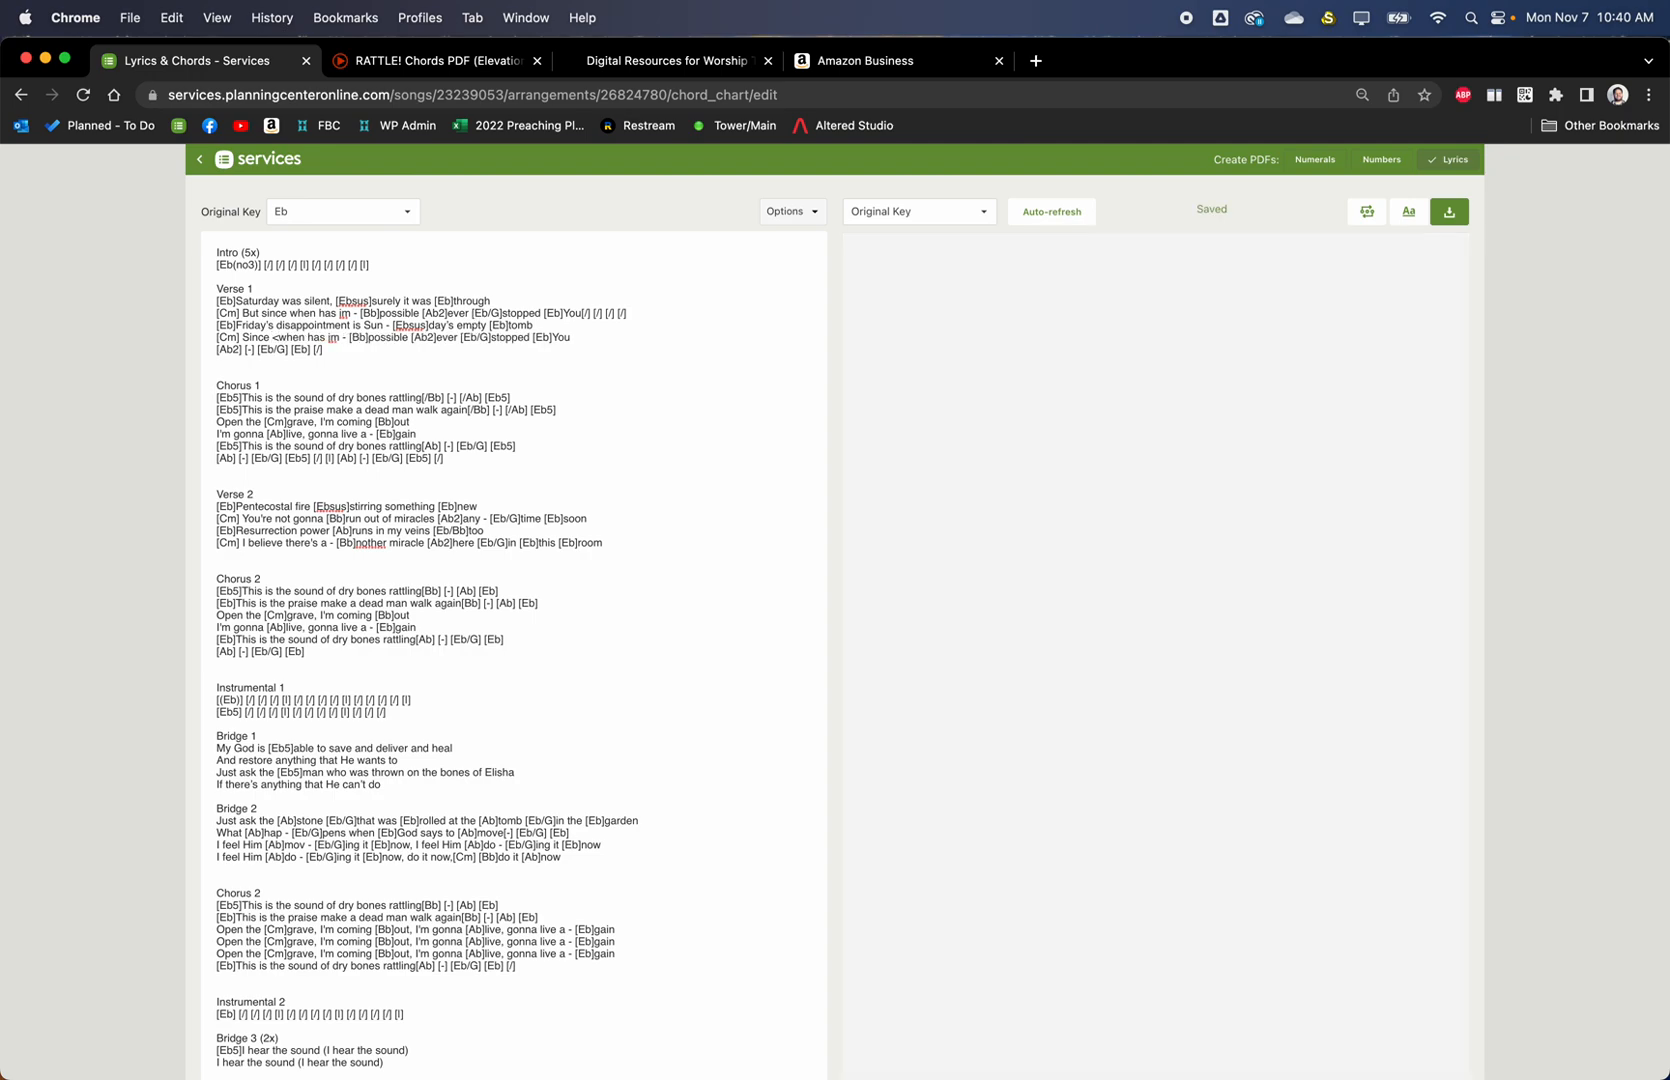
pyautogui.write('b>')
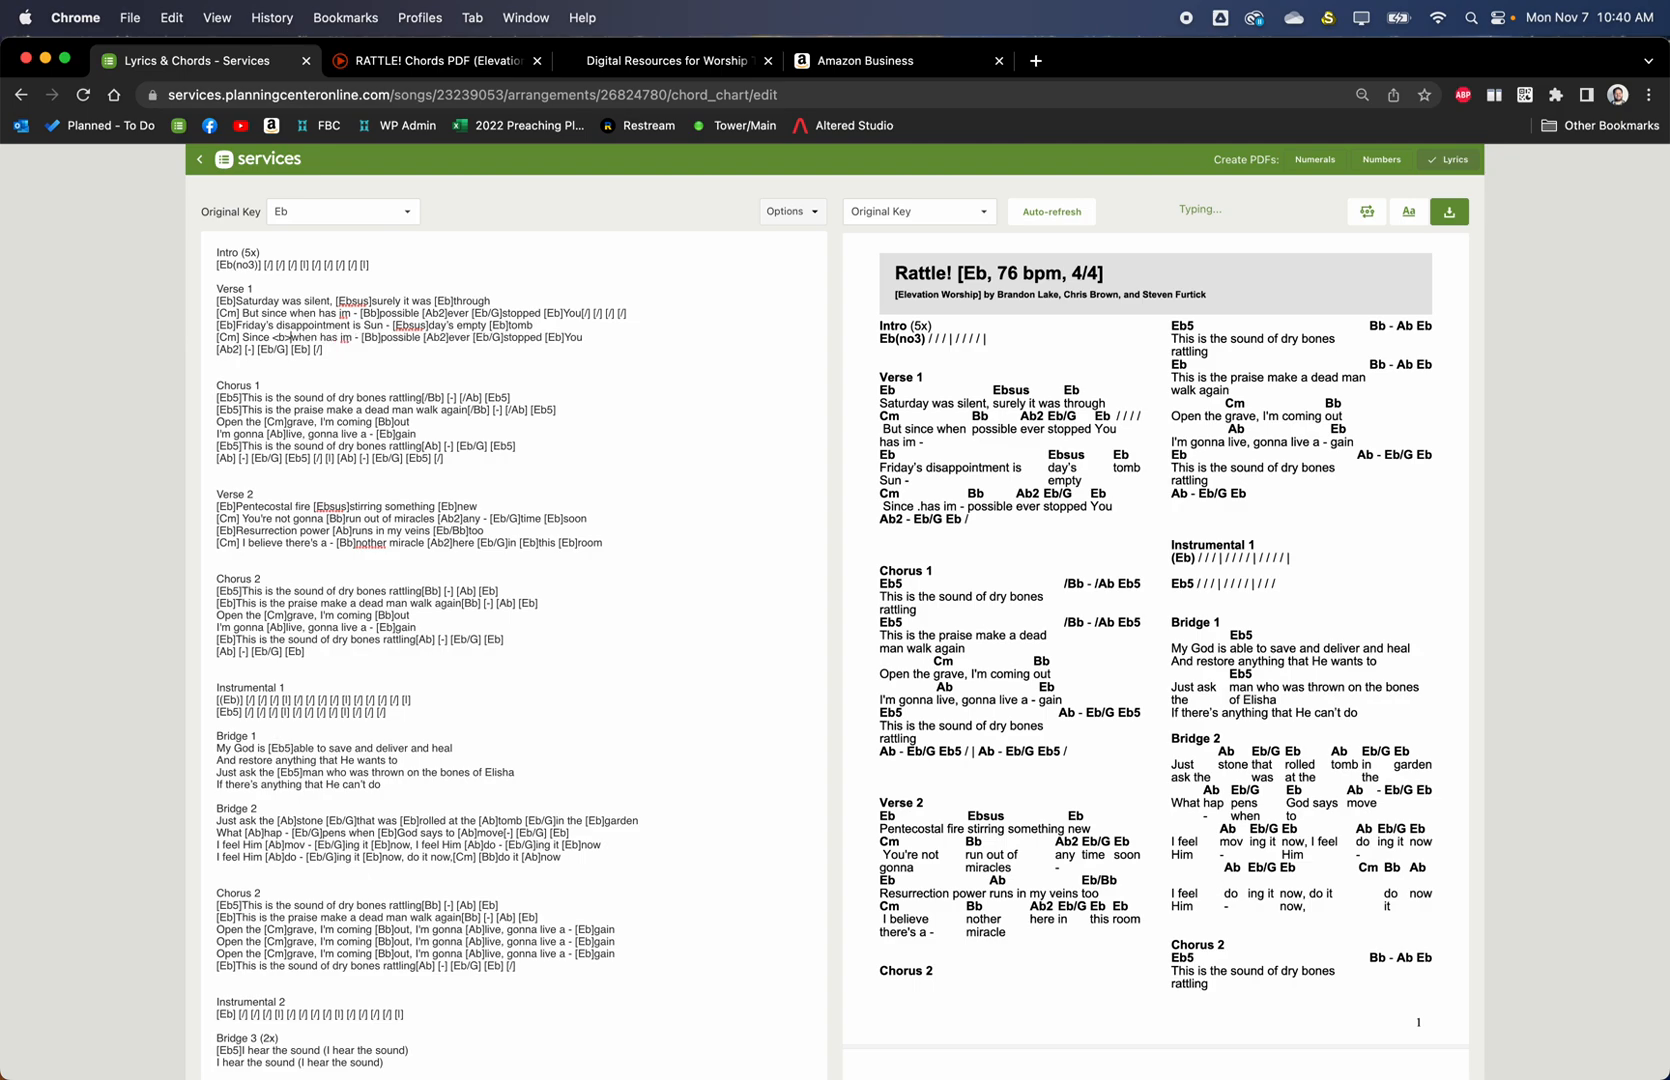
pyautogui.write('</b>')
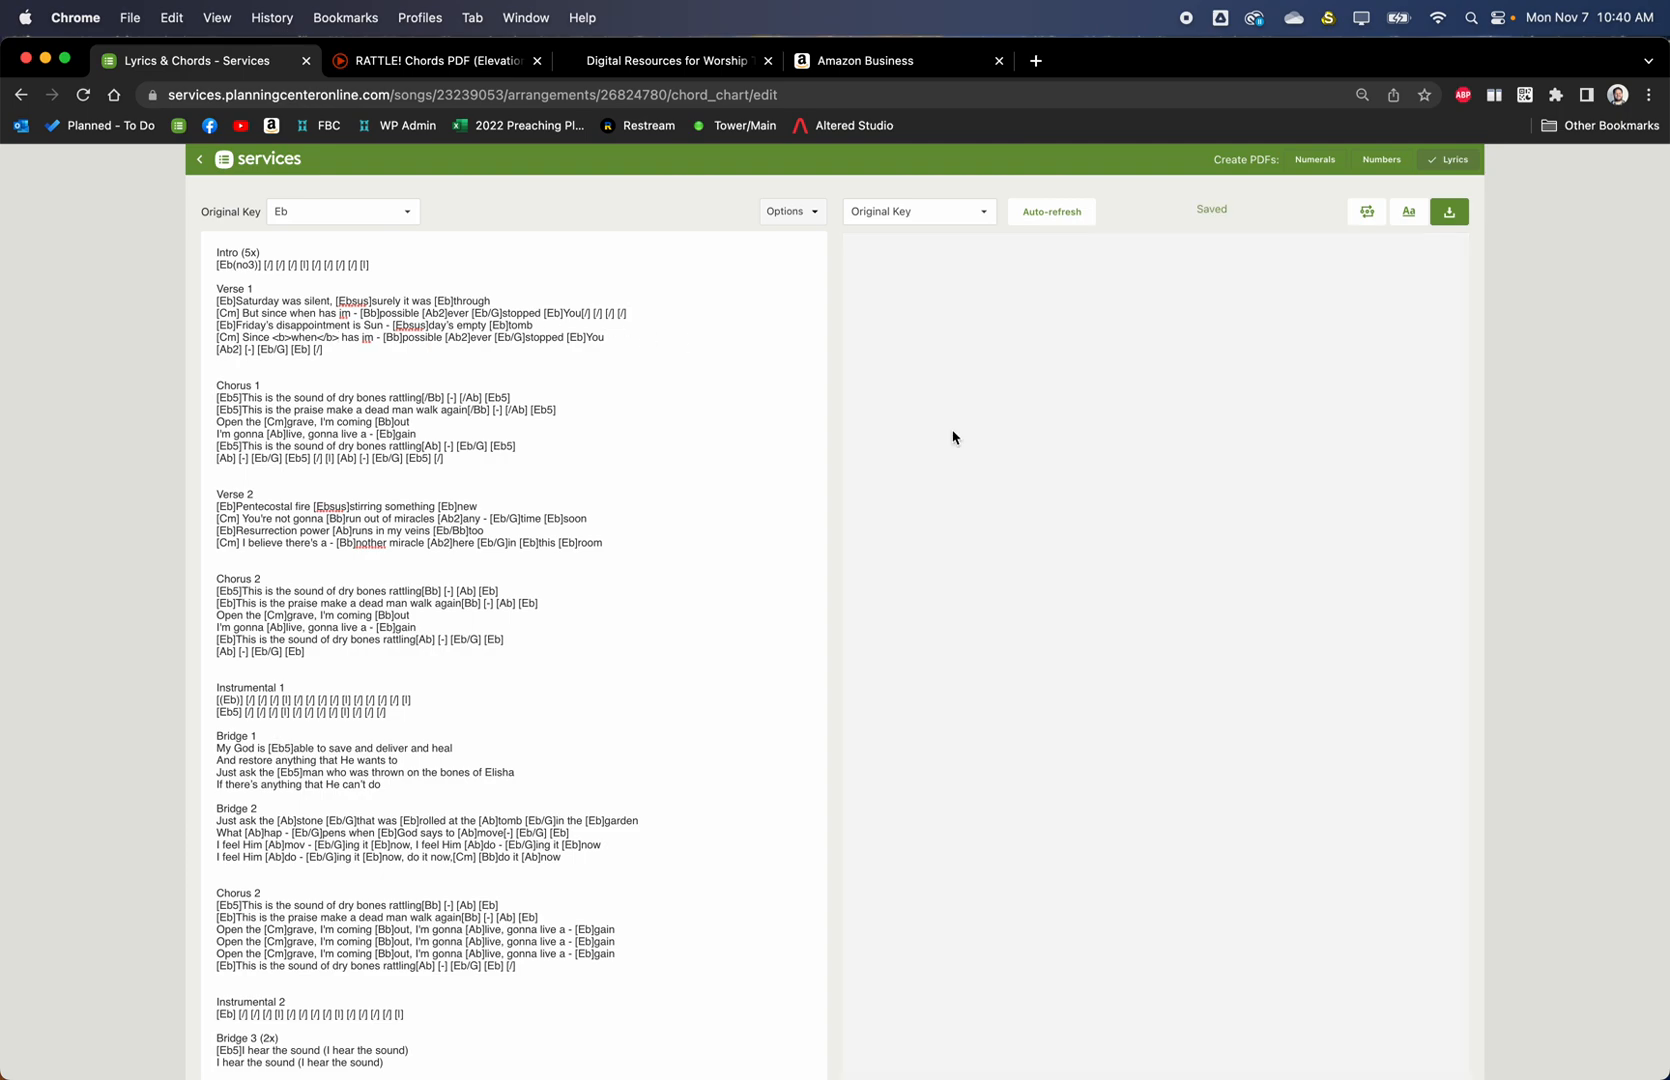
pyautogui.moveTo(921, 510); pyautogui.dragTo(957, 510)
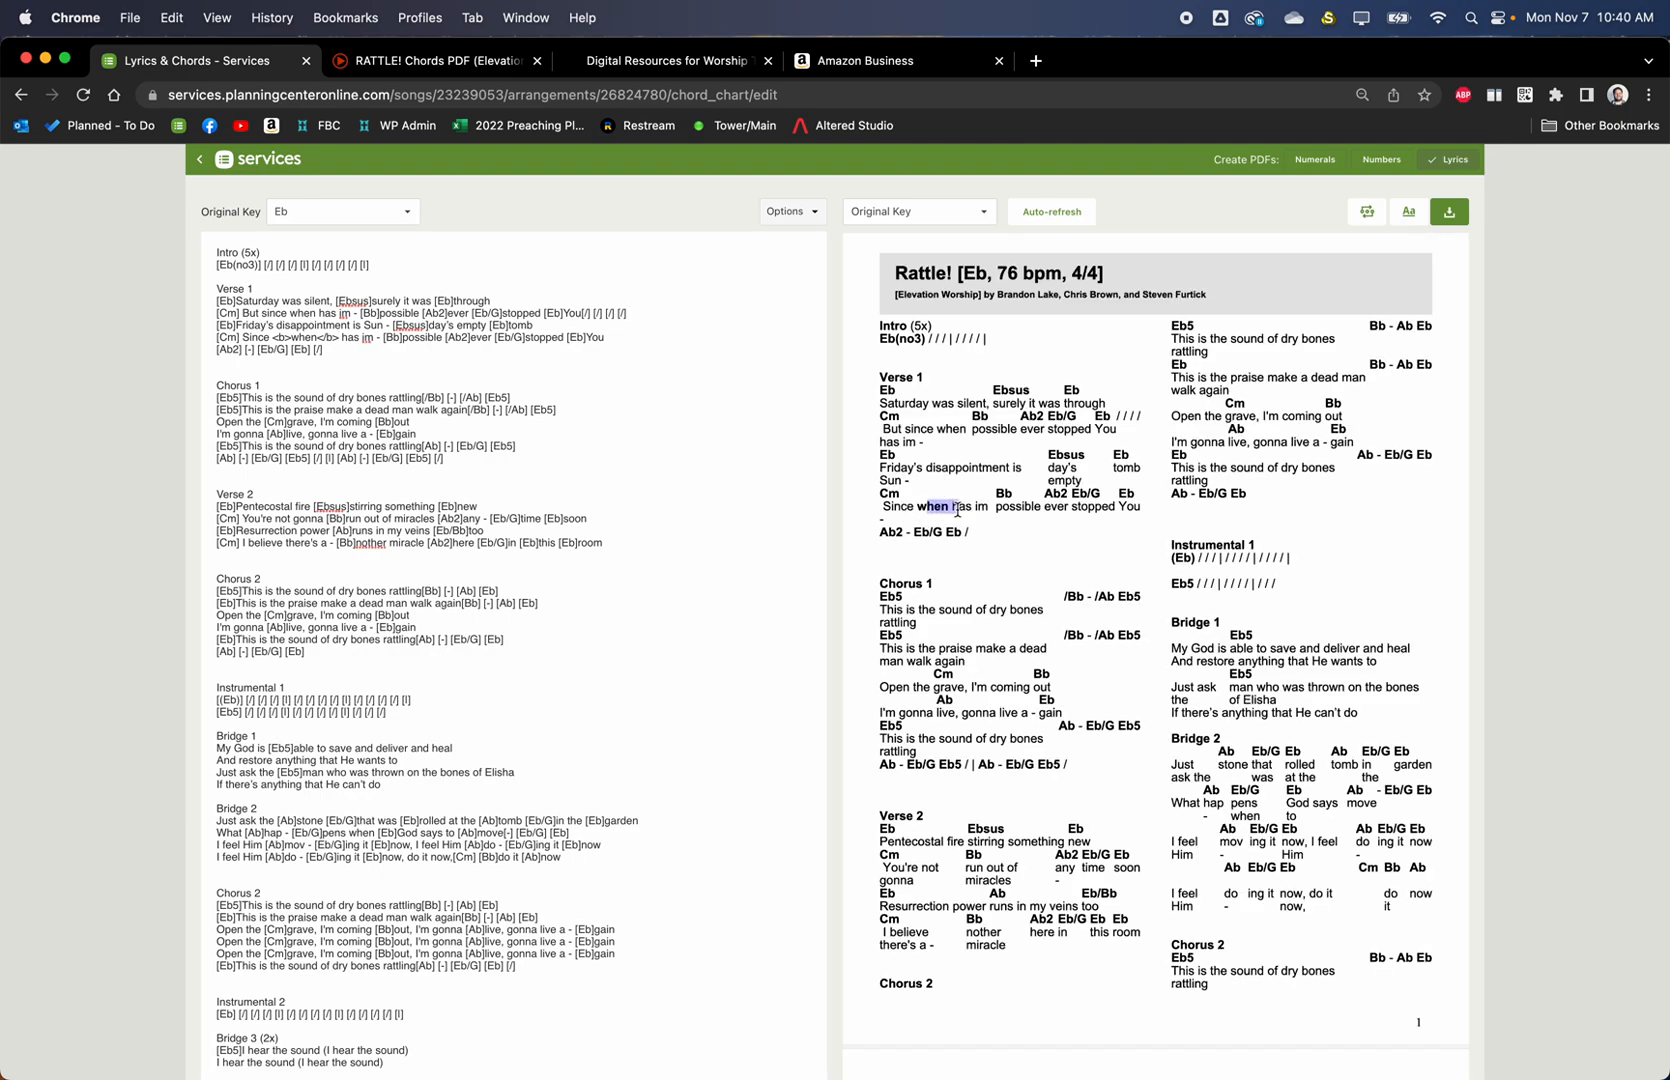
# Remove the bold tags around the word "when" in Verse 1
pyautogui.click(340, 338)
pyautogui.press('BackSpace')
pyautogui.press('BackSpace')
pyautogui.press('BackSpace')
pyautogui.press('BackSpace')
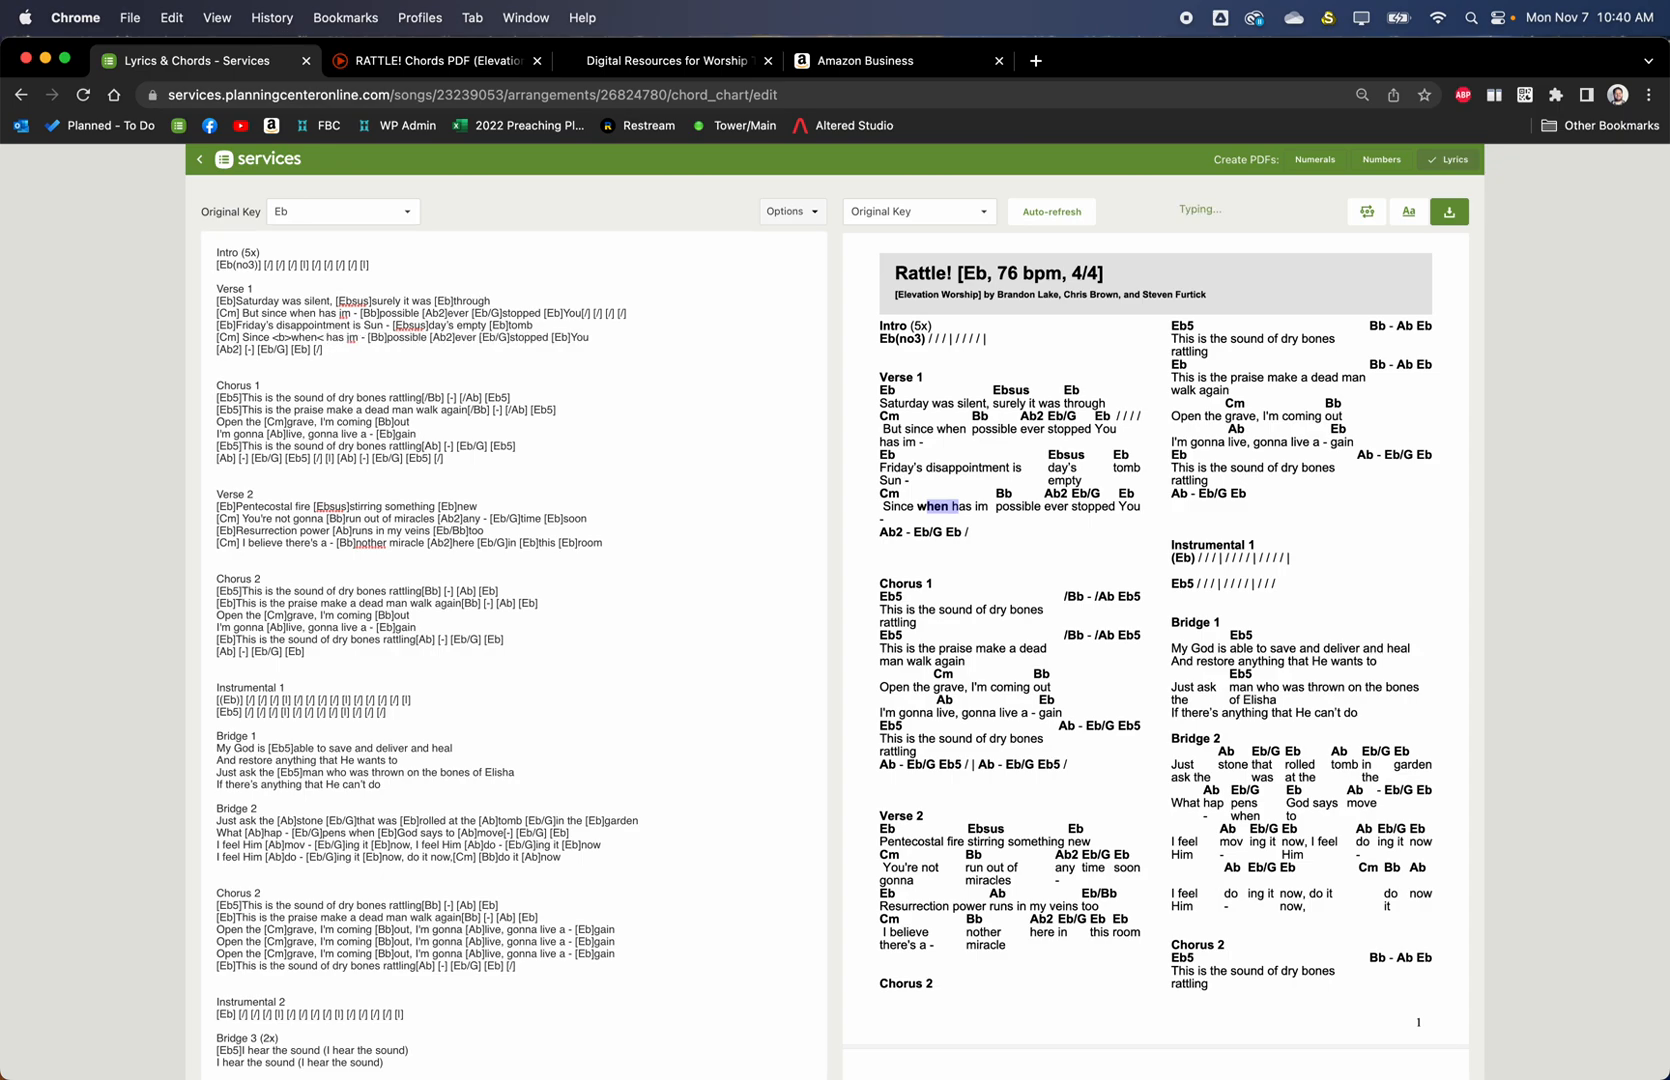
pyautogui.press('BackSpace')
pyautogui.press('BackSpace')
pyautogui.press('BackSpace')
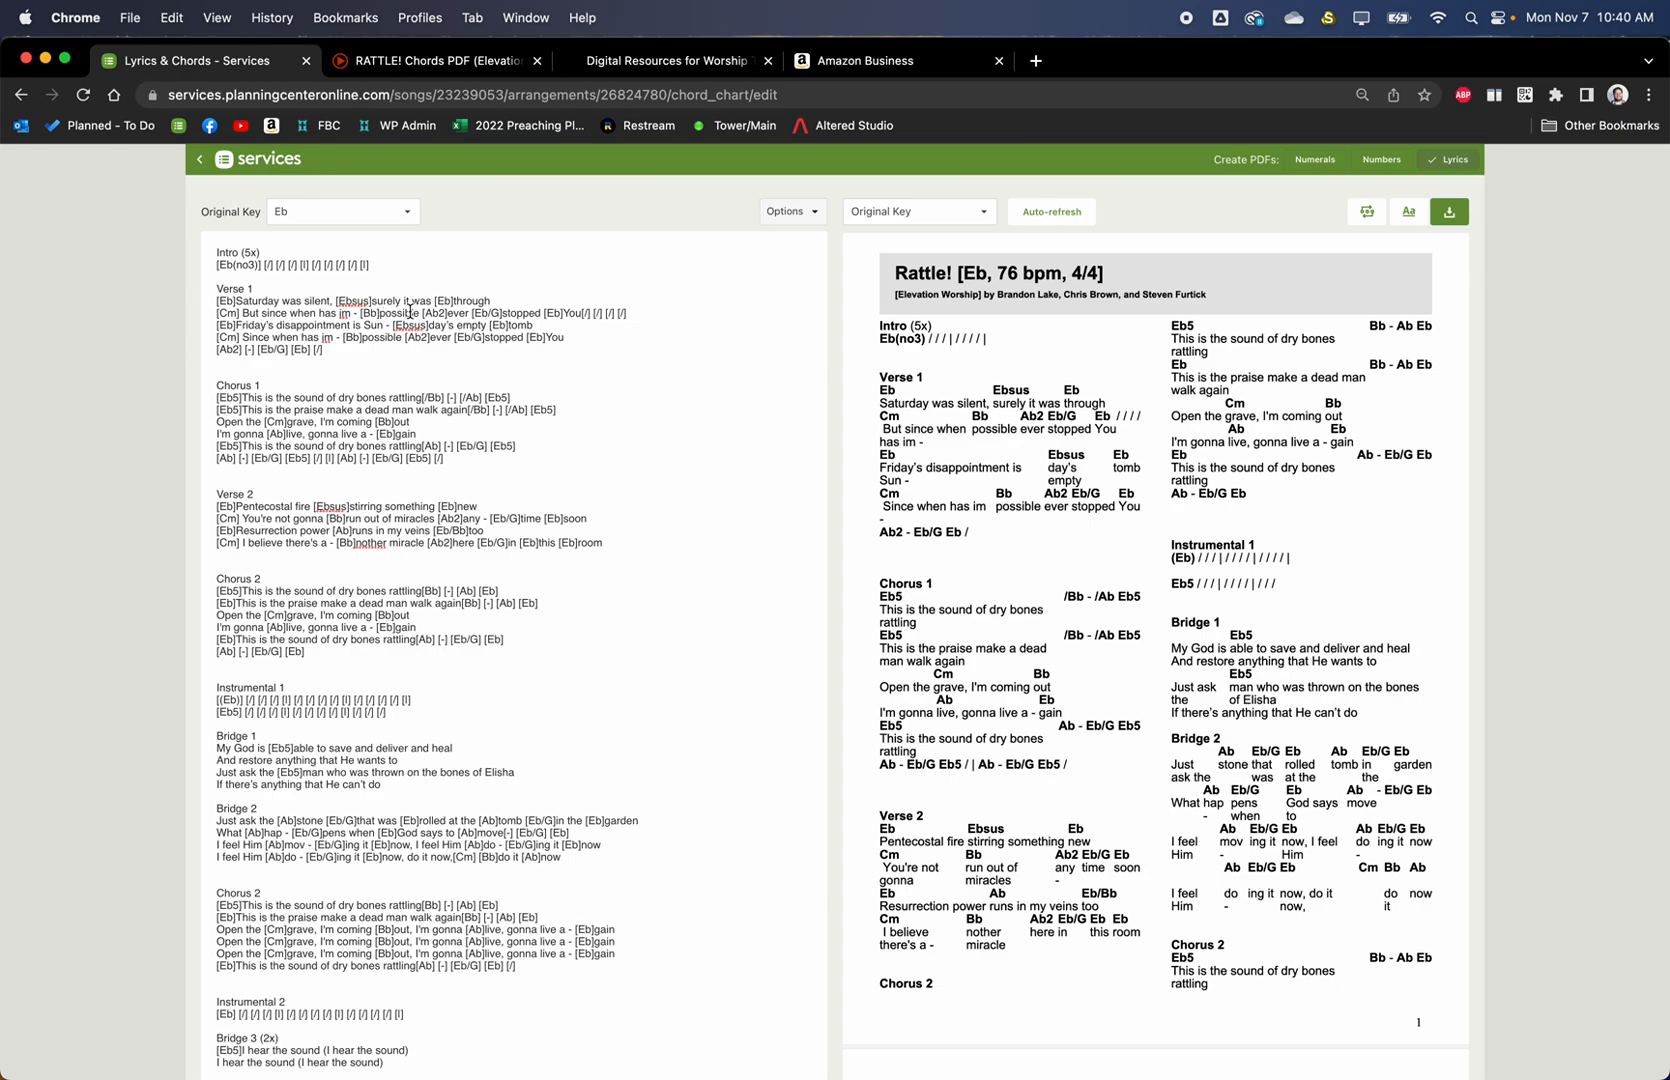
# Set this chart's text size to 11 in the formatting options and save the chart
pyautogui.click(385, 313)
pyautogui.click(1408, 213)
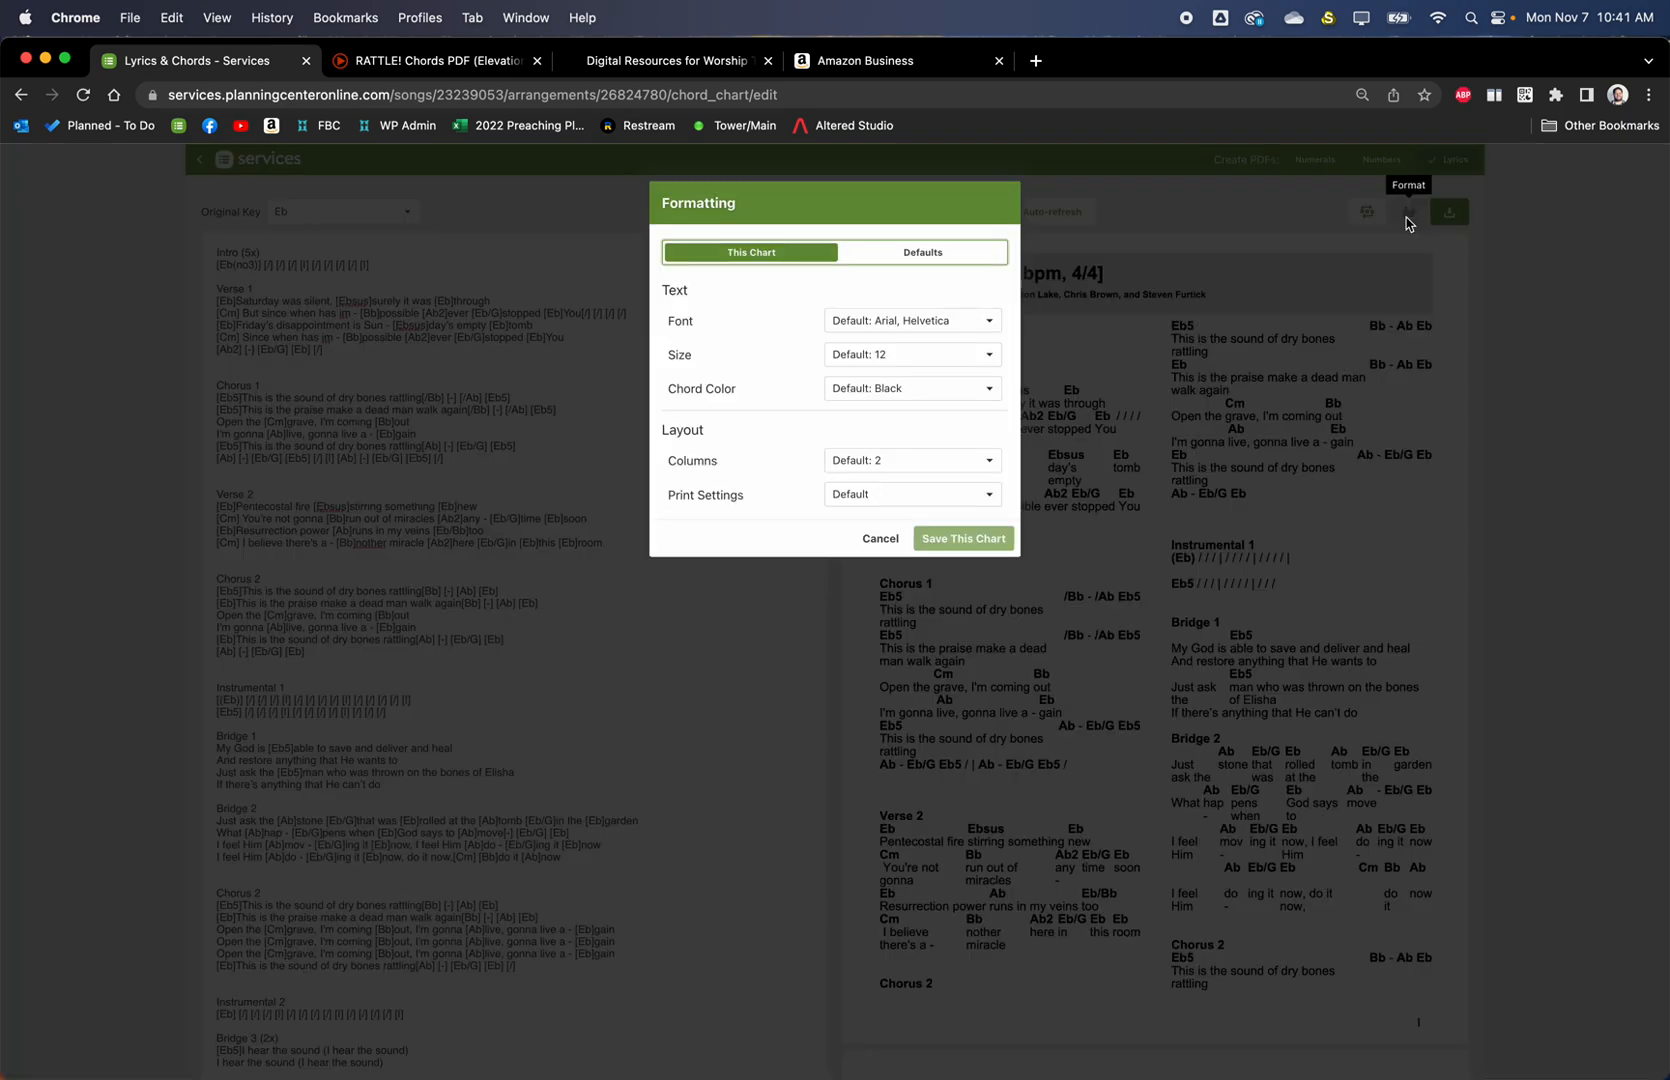
pyautogui.click(896, 347)
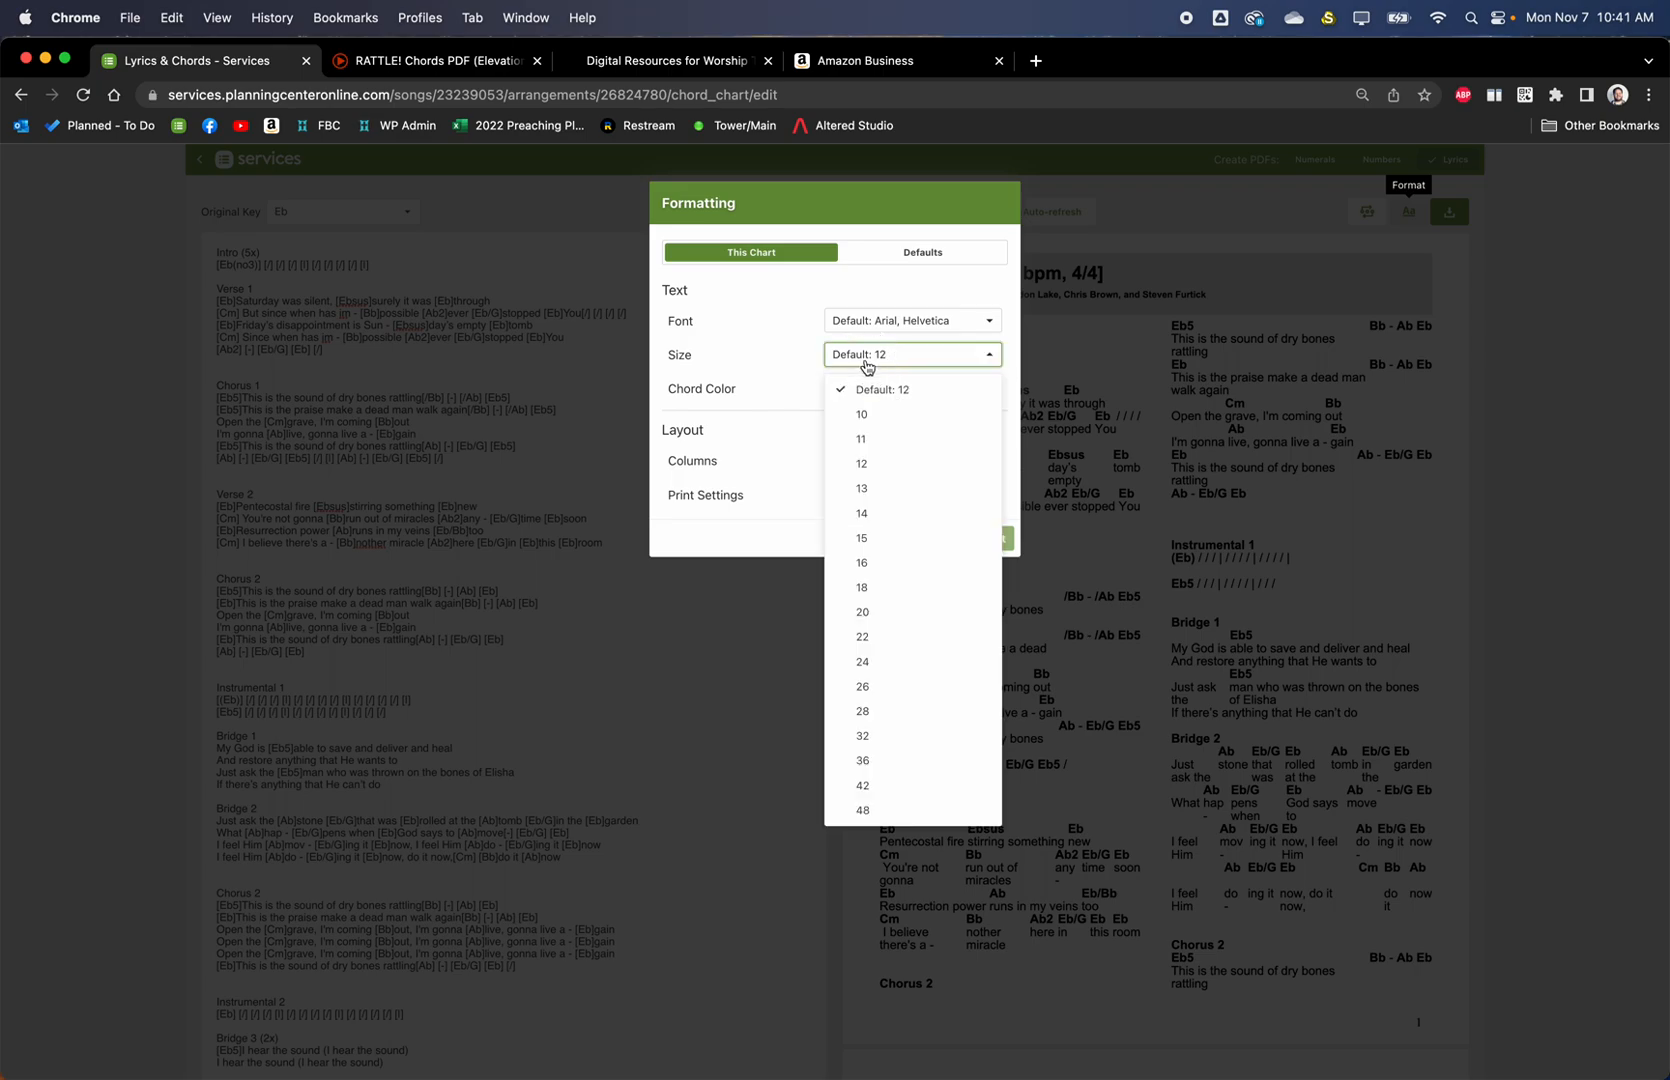
pyautogui.click(869, 438)
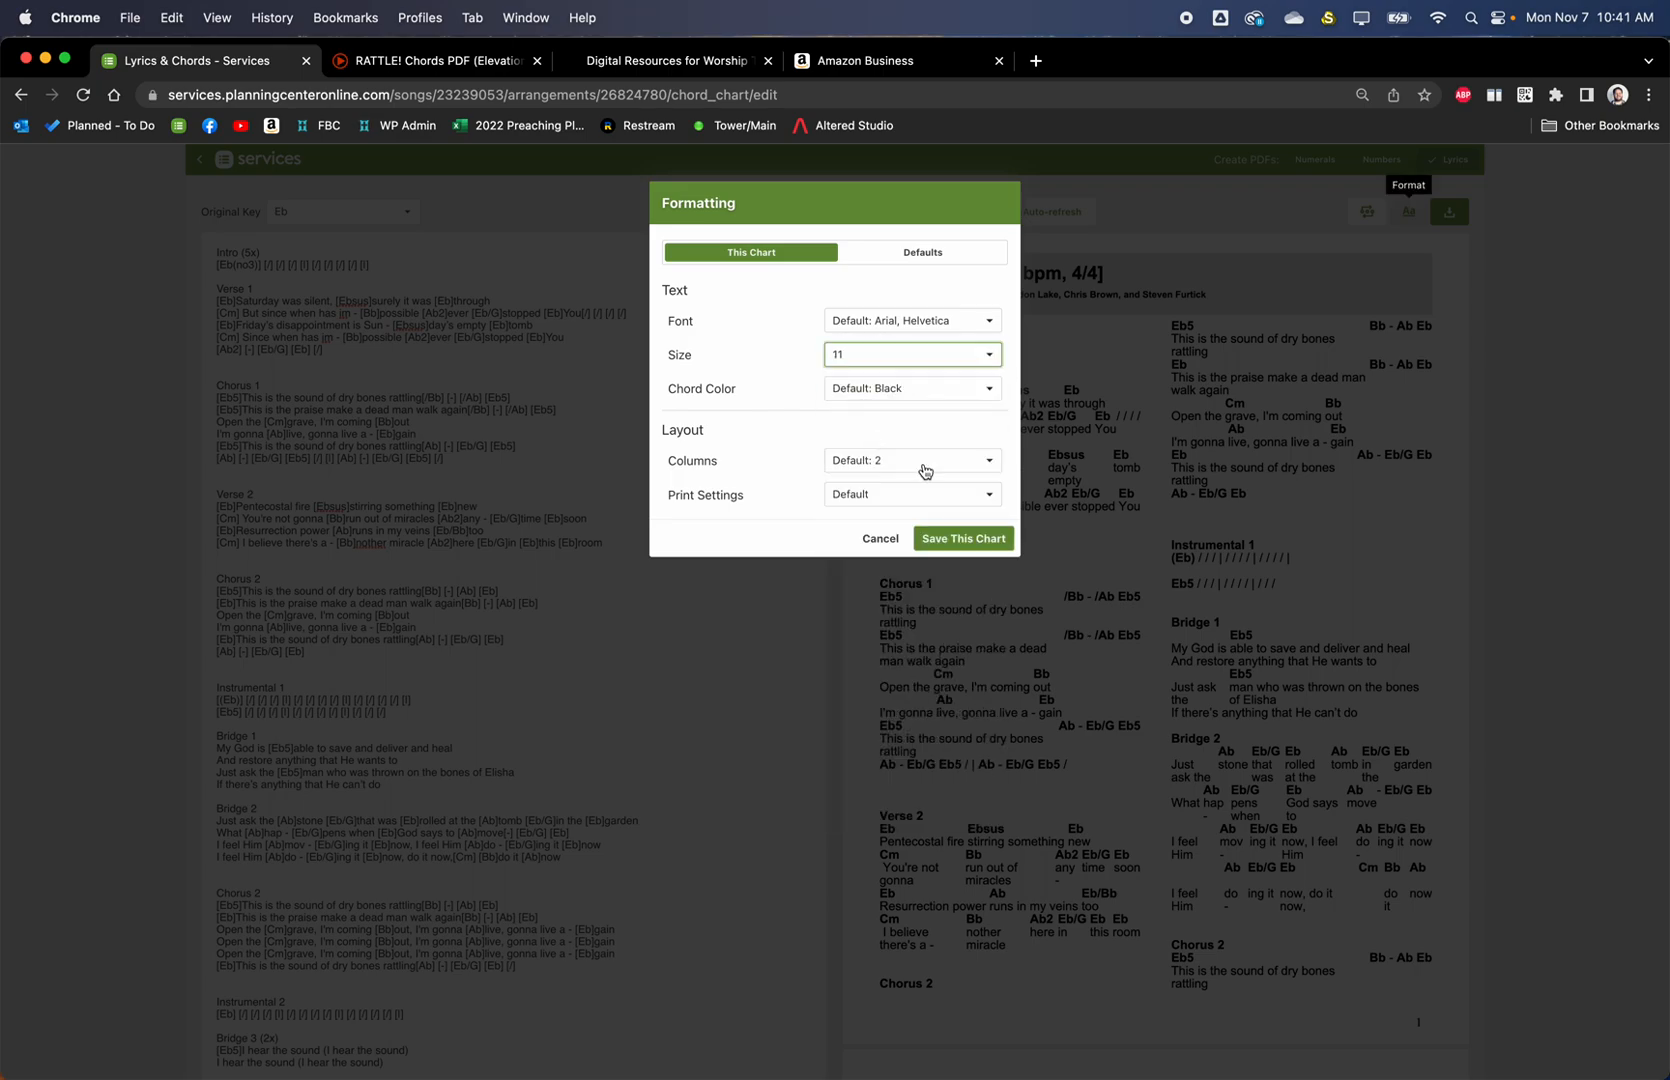
pyautogui.click(962, 540)
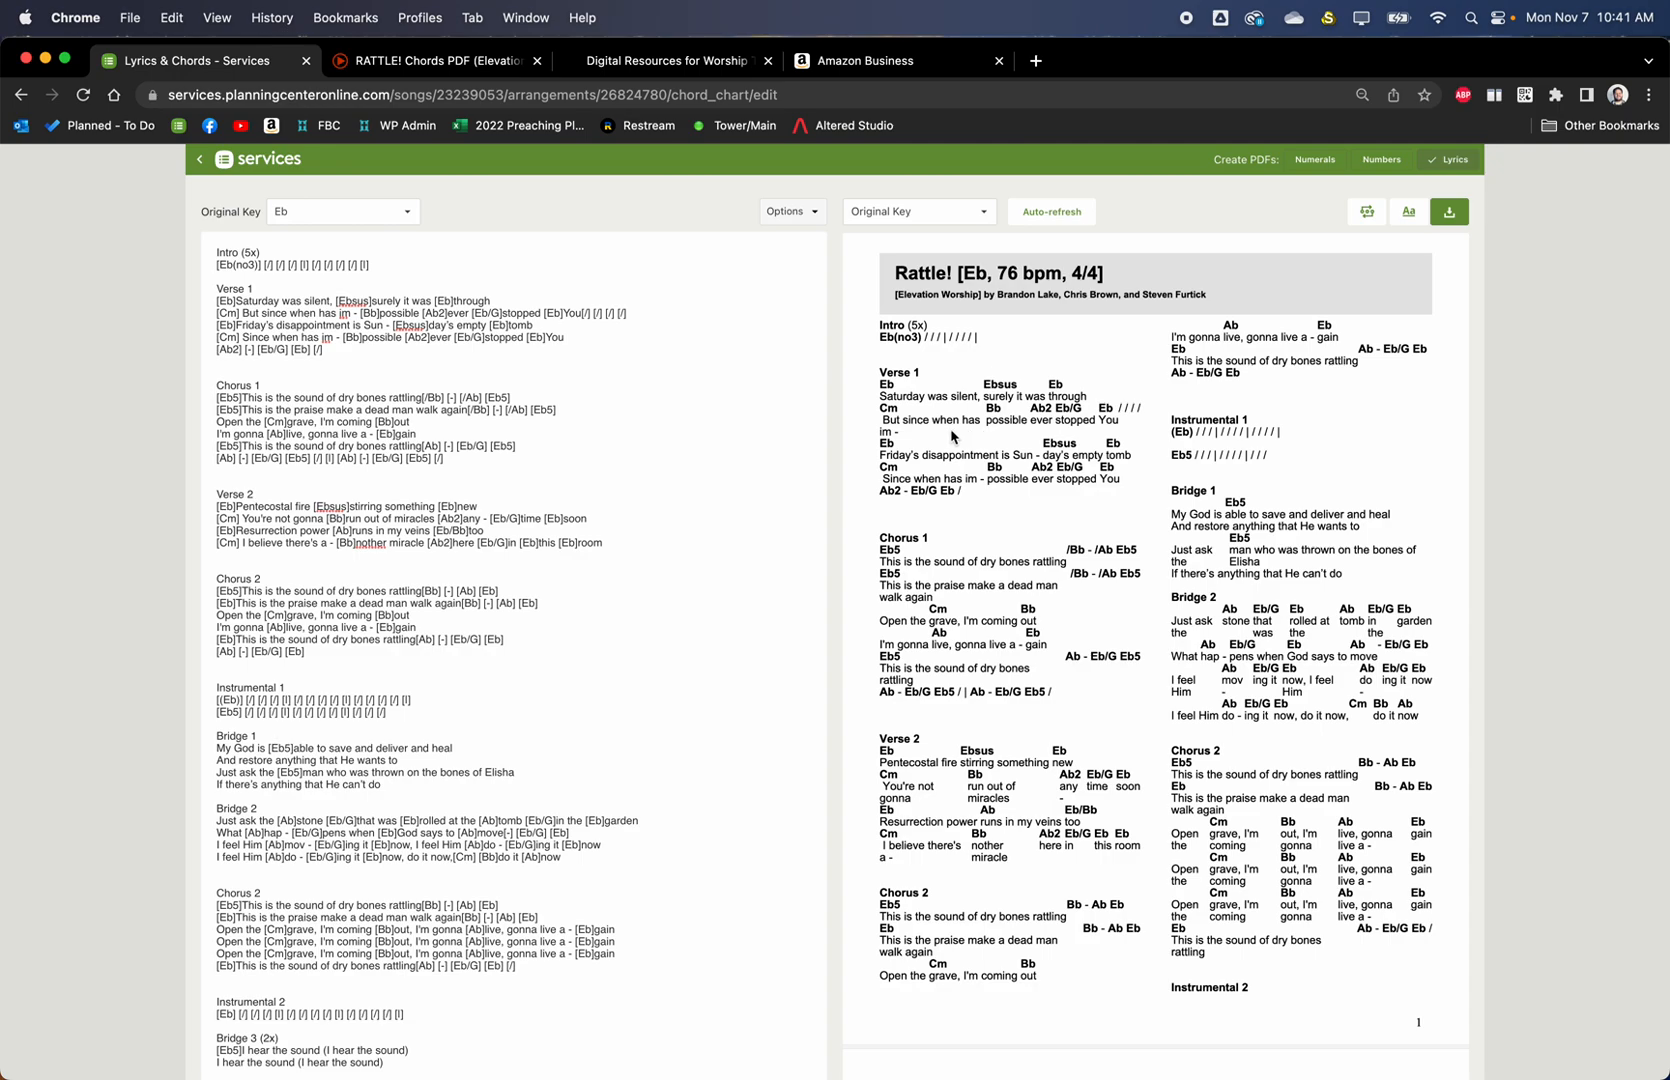
# Reduce this chart's text size to 10 in the formatting options and save the chart
pyautogui.moveTo(885, 420); pyautogui.dragTo(895, 446)
pyautogui.click(919, 437)
pyautogui.click(1406, 215)
pyautogui.click(856, 370)
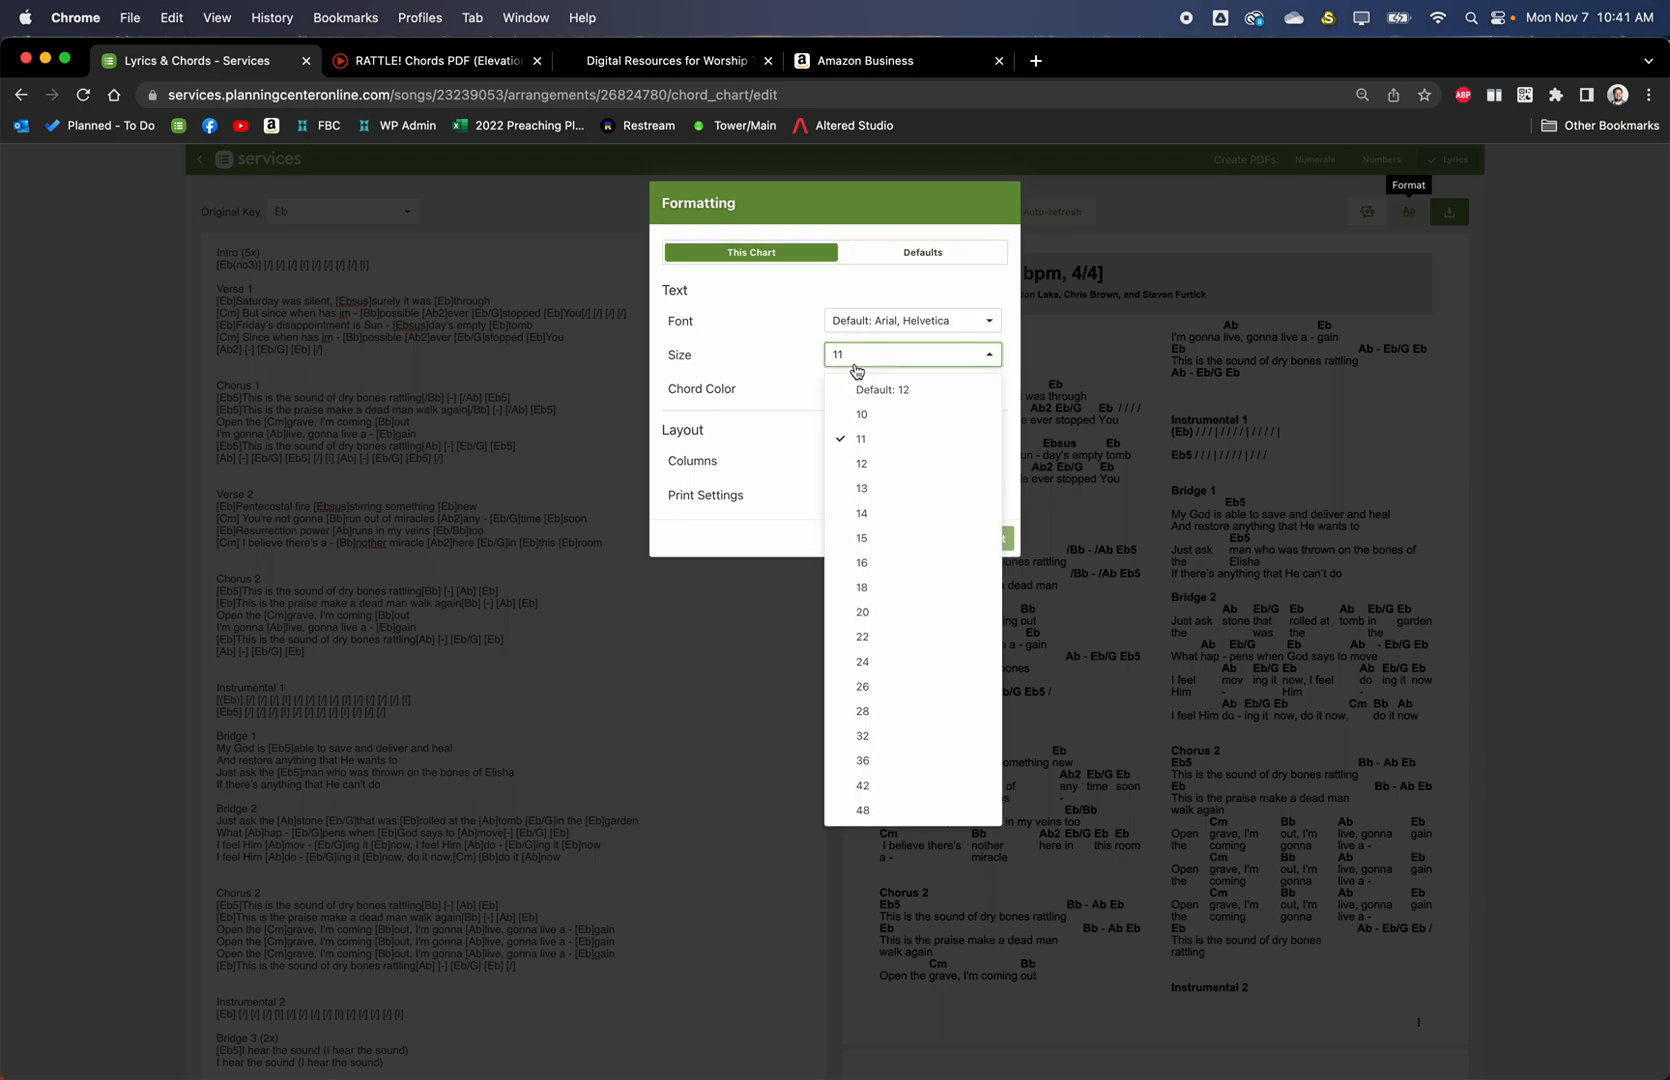
pyautogui.click(862, 432)
pyautogui.click(963, 538)
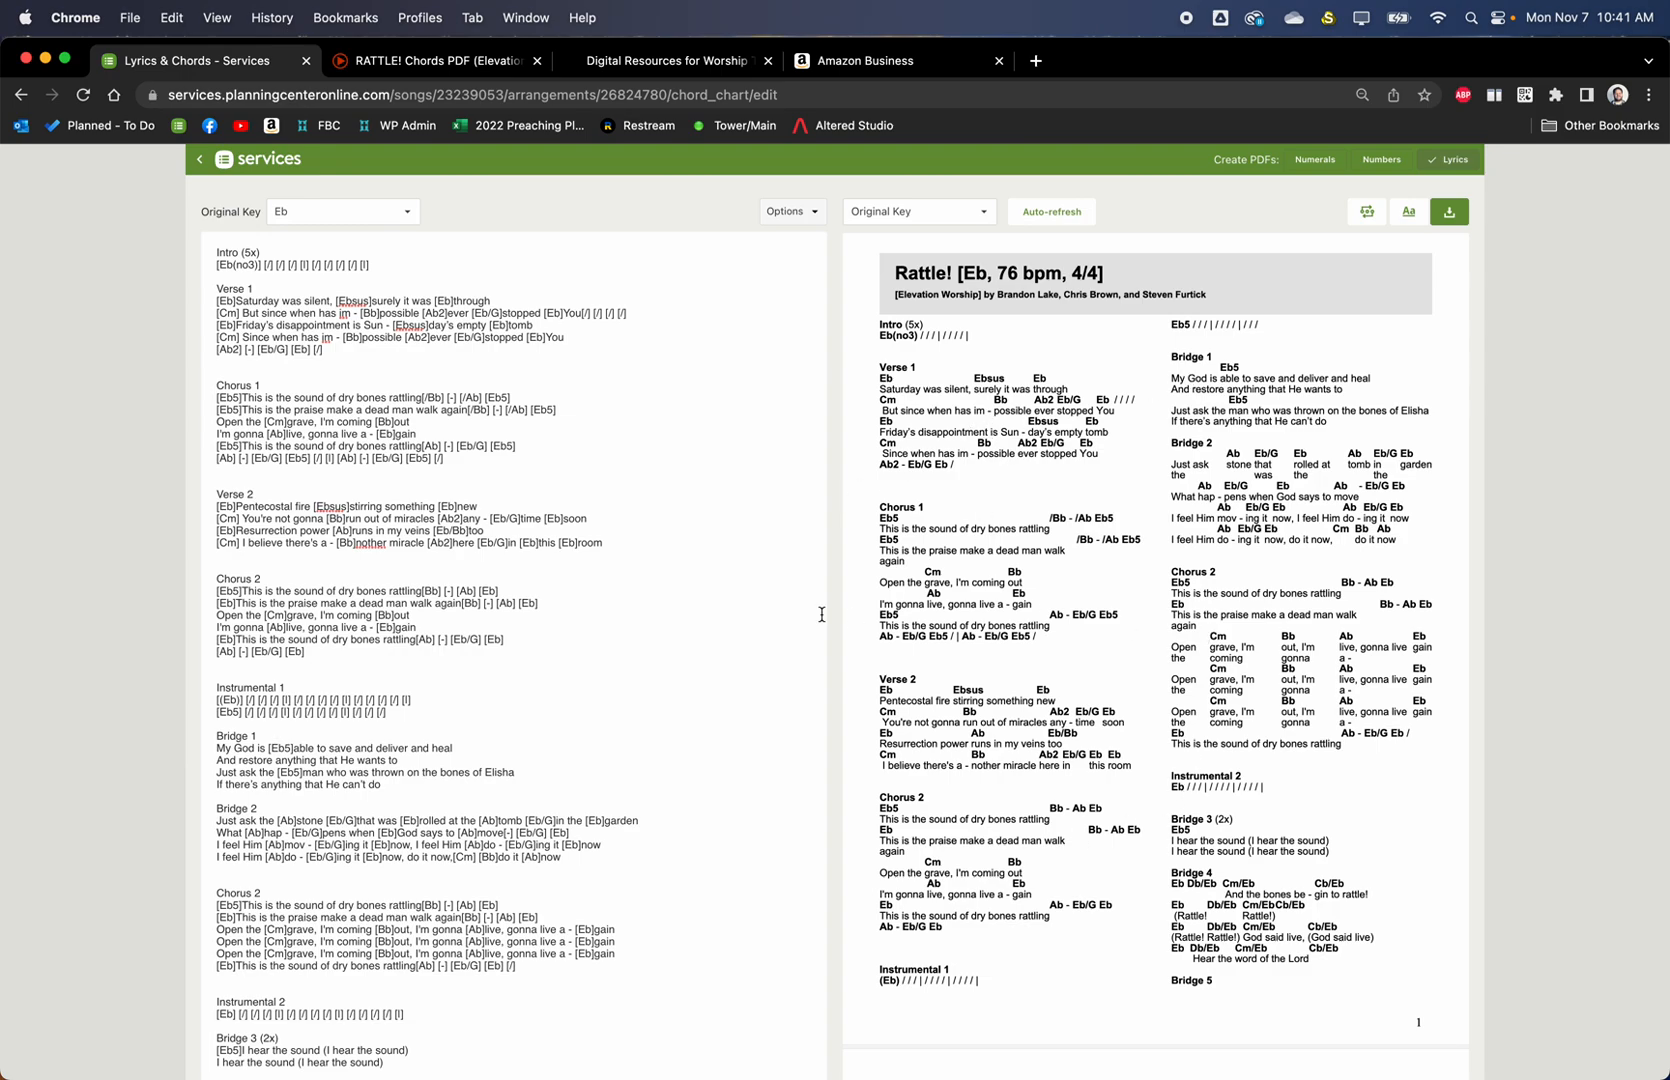
# In the Chorus 2 after Bridge 2, break the first "Open the grave" line before "I'm gonna live", removing the comma
pyautogui.moveTo(1168, 599); pyautogui.dragTo(1235, 700)
pyautogui.scroll(-2, 543, 850)
pyautogui.click(408, 829)
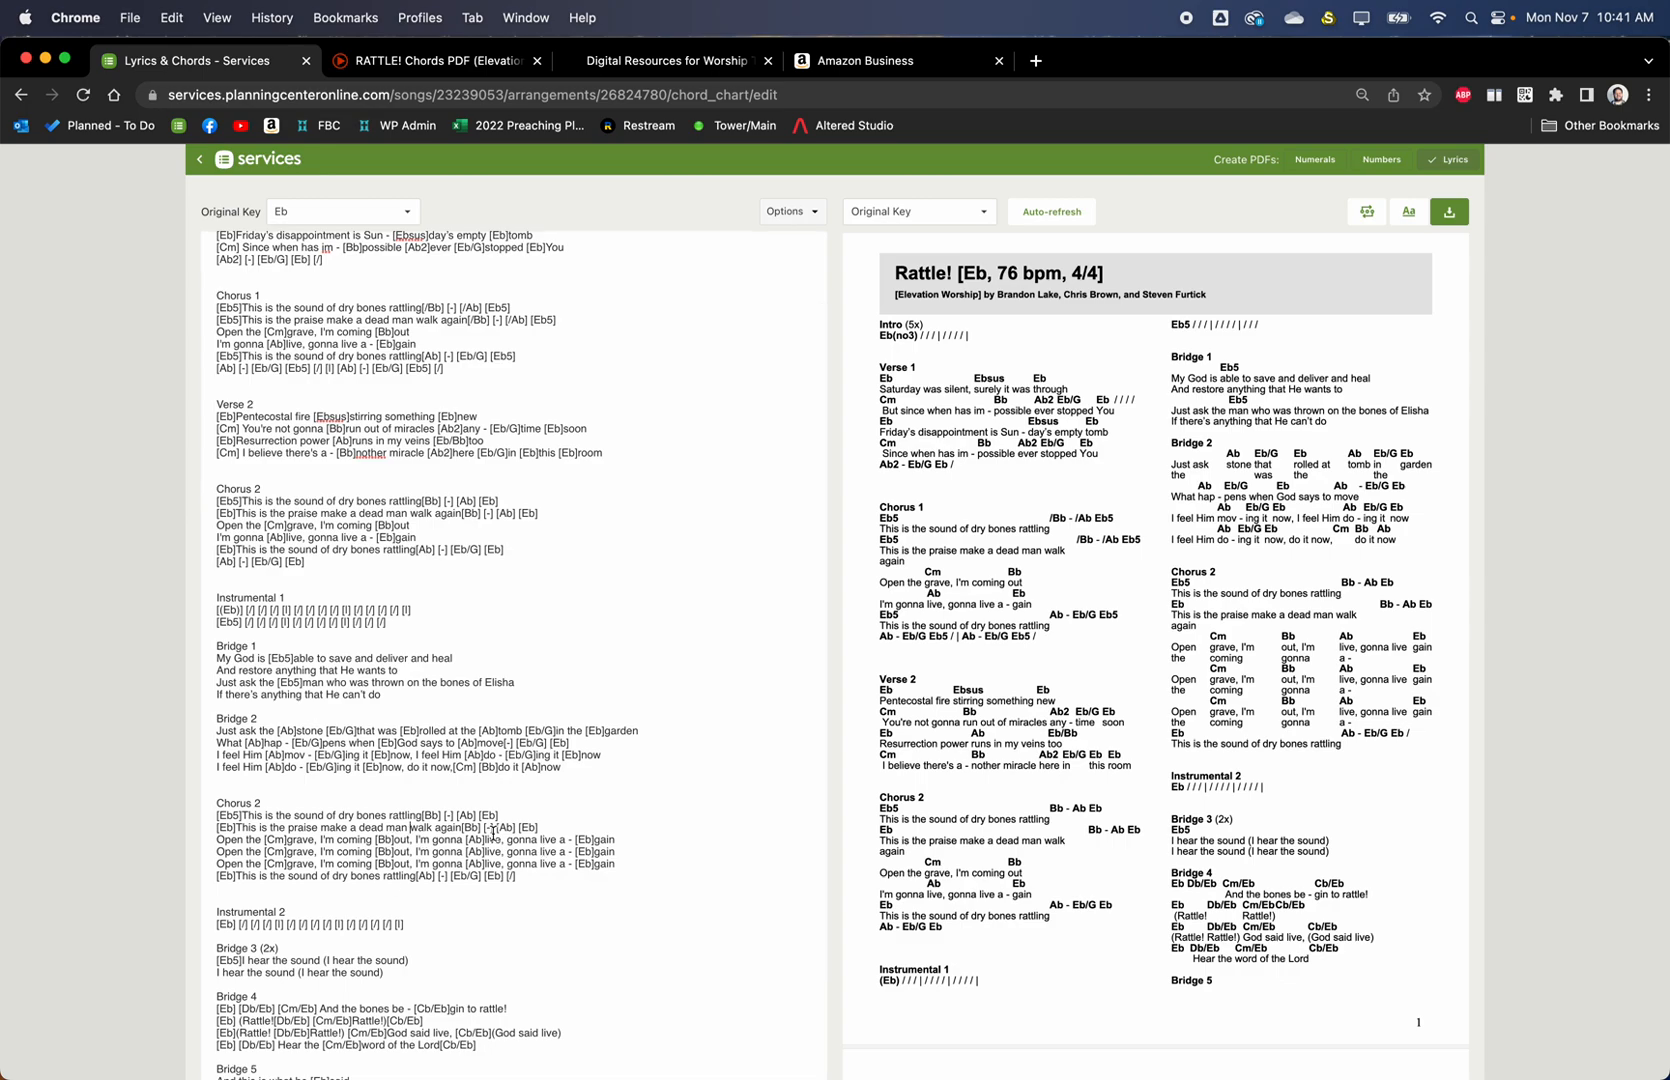
pyautogui.press('Delete')
pyautogui.press('Delete')
pyautogui.press('Return')
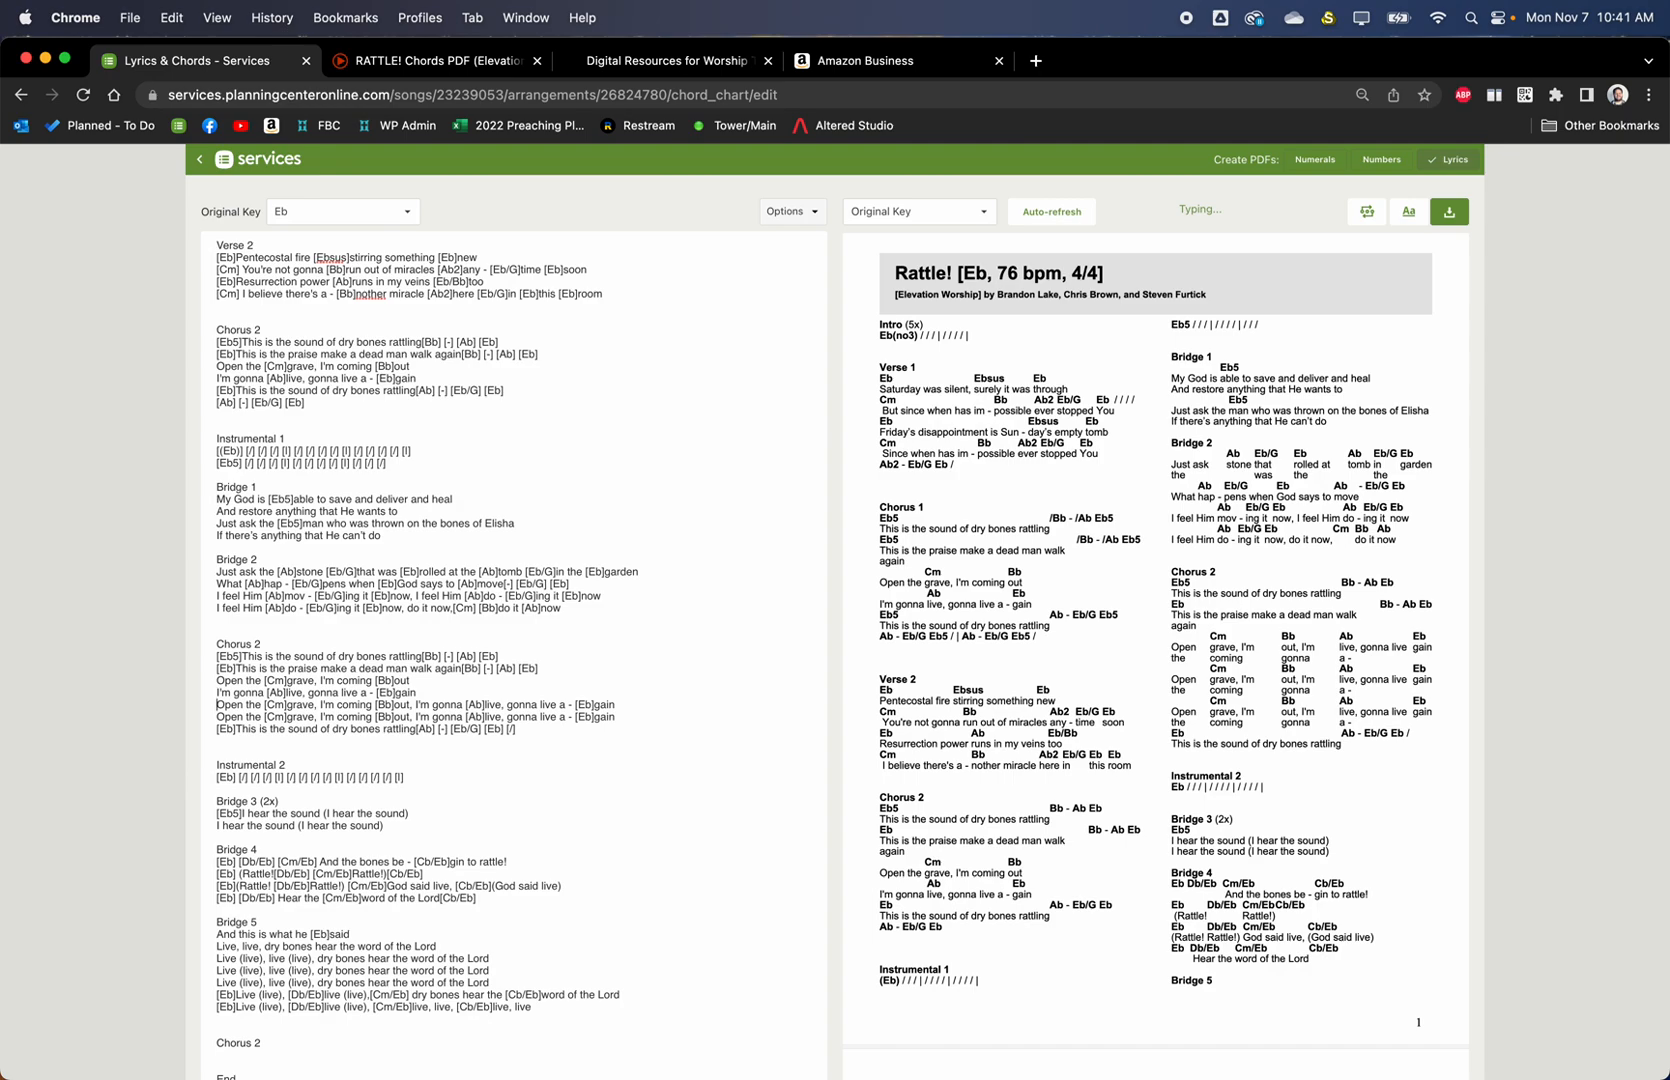
# Break the remaining two long "Open the grave" lines of that Chorus 2 before "I'm gonna live", removing their commas
pyautogui.click(408, 704)
pyautogui.press('Delete')
pyautogui.press('Delete')
pyautogui.press('Return')
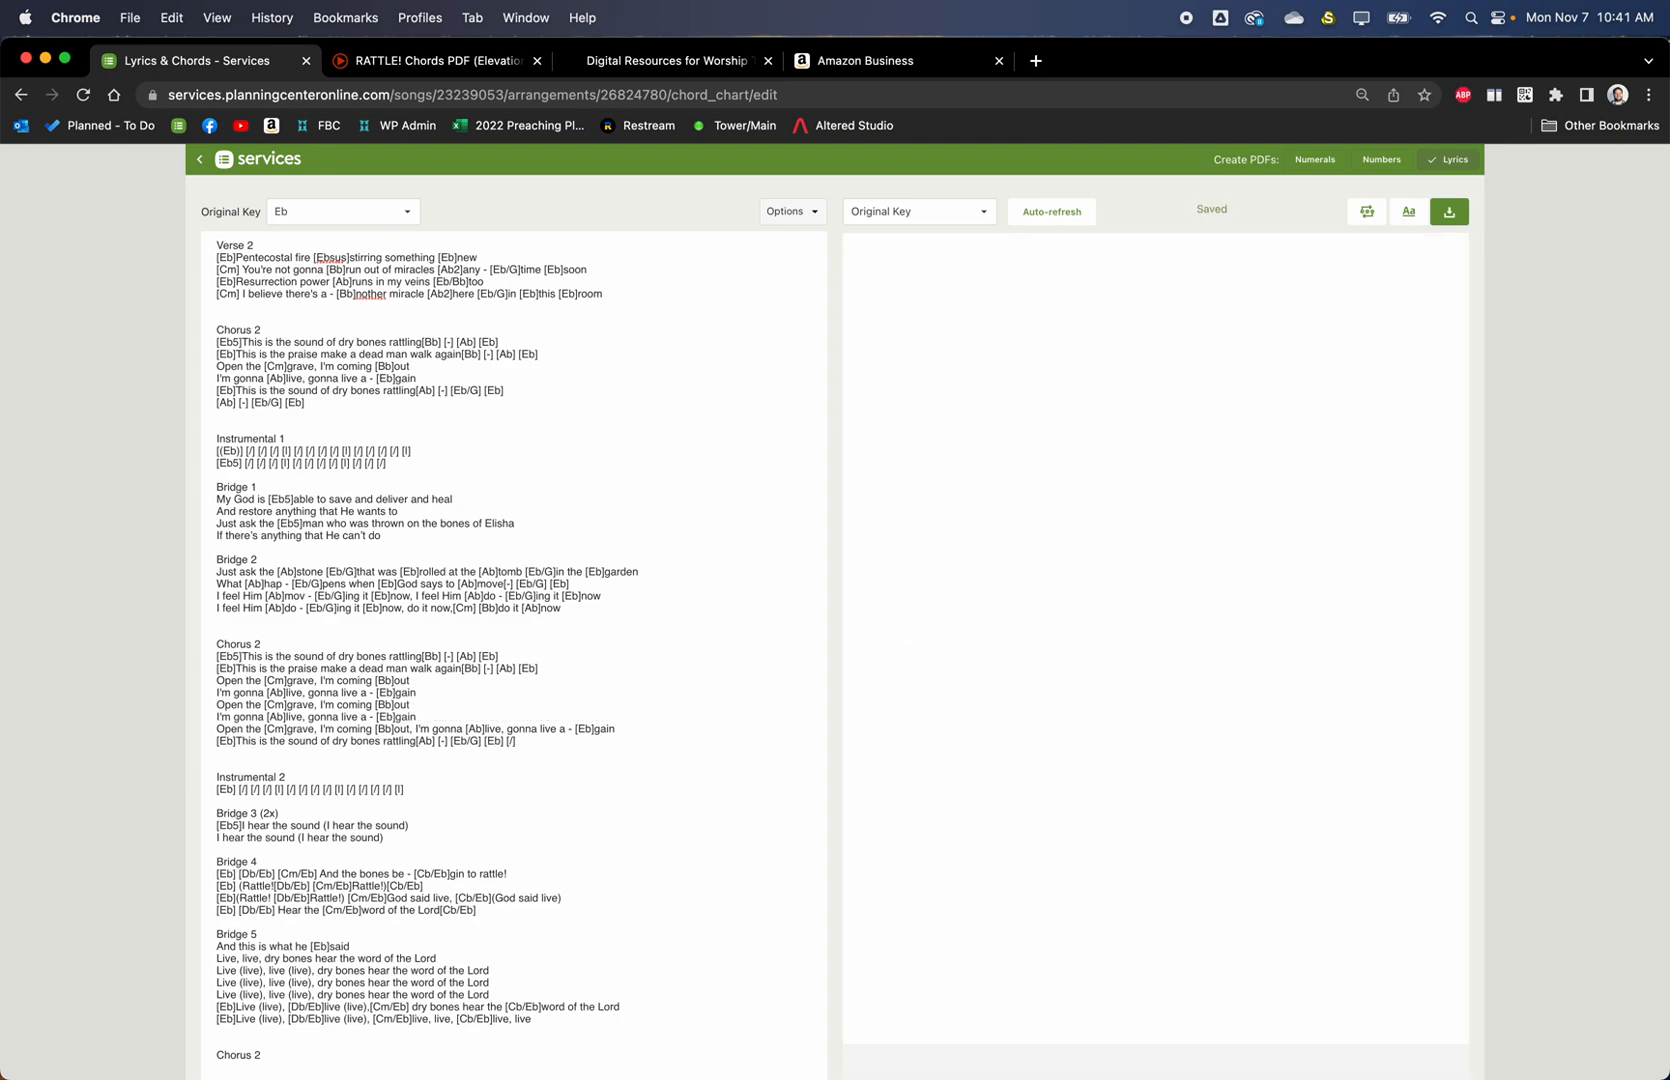
pyautogui.click(409, 728)
pyautogui.press('Delete')
pyautogui.press('Delete')
pyautogui.press('Return')
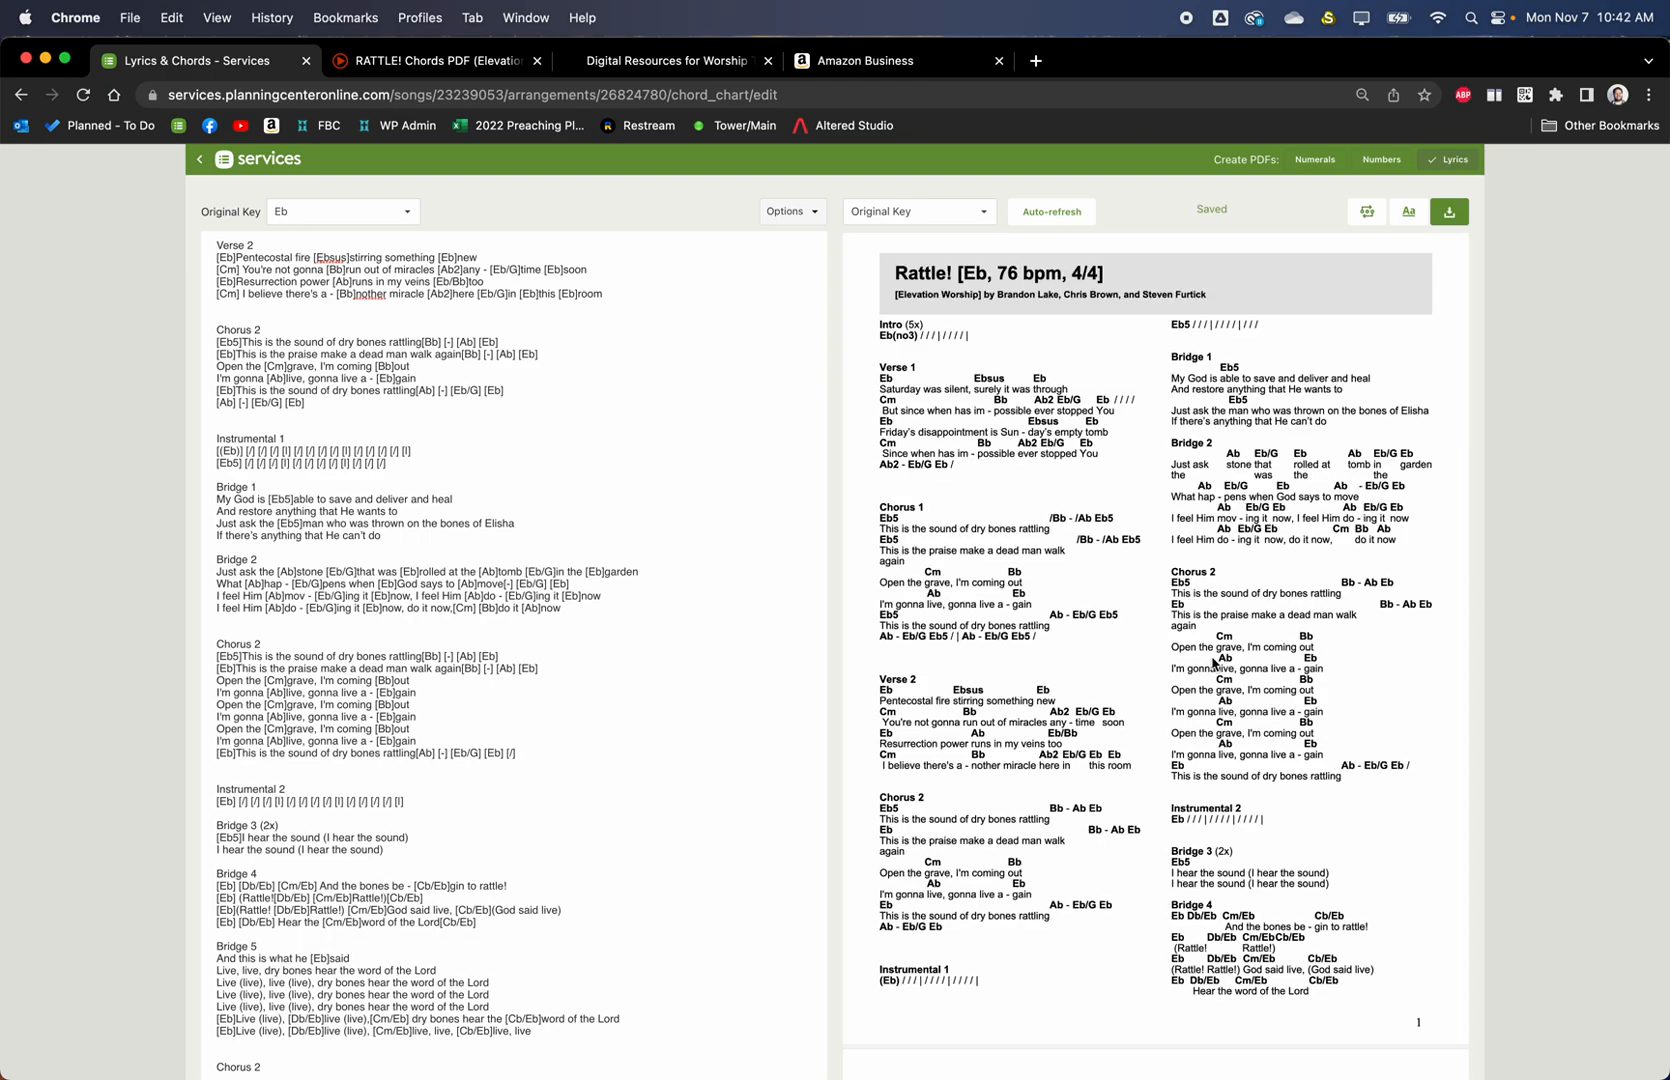
# Review both pages of the chord chart preview and return to the song's Elevation Worship arrangement page
pyautogui.moveTo(1190, 648); pyautogui.dragTo(1290, 732)
pyautogui.click(1242, 746)
pyautogui.scroll(-3, 1252, 736)
pyautogui.scroll(-10, 1252, 736)
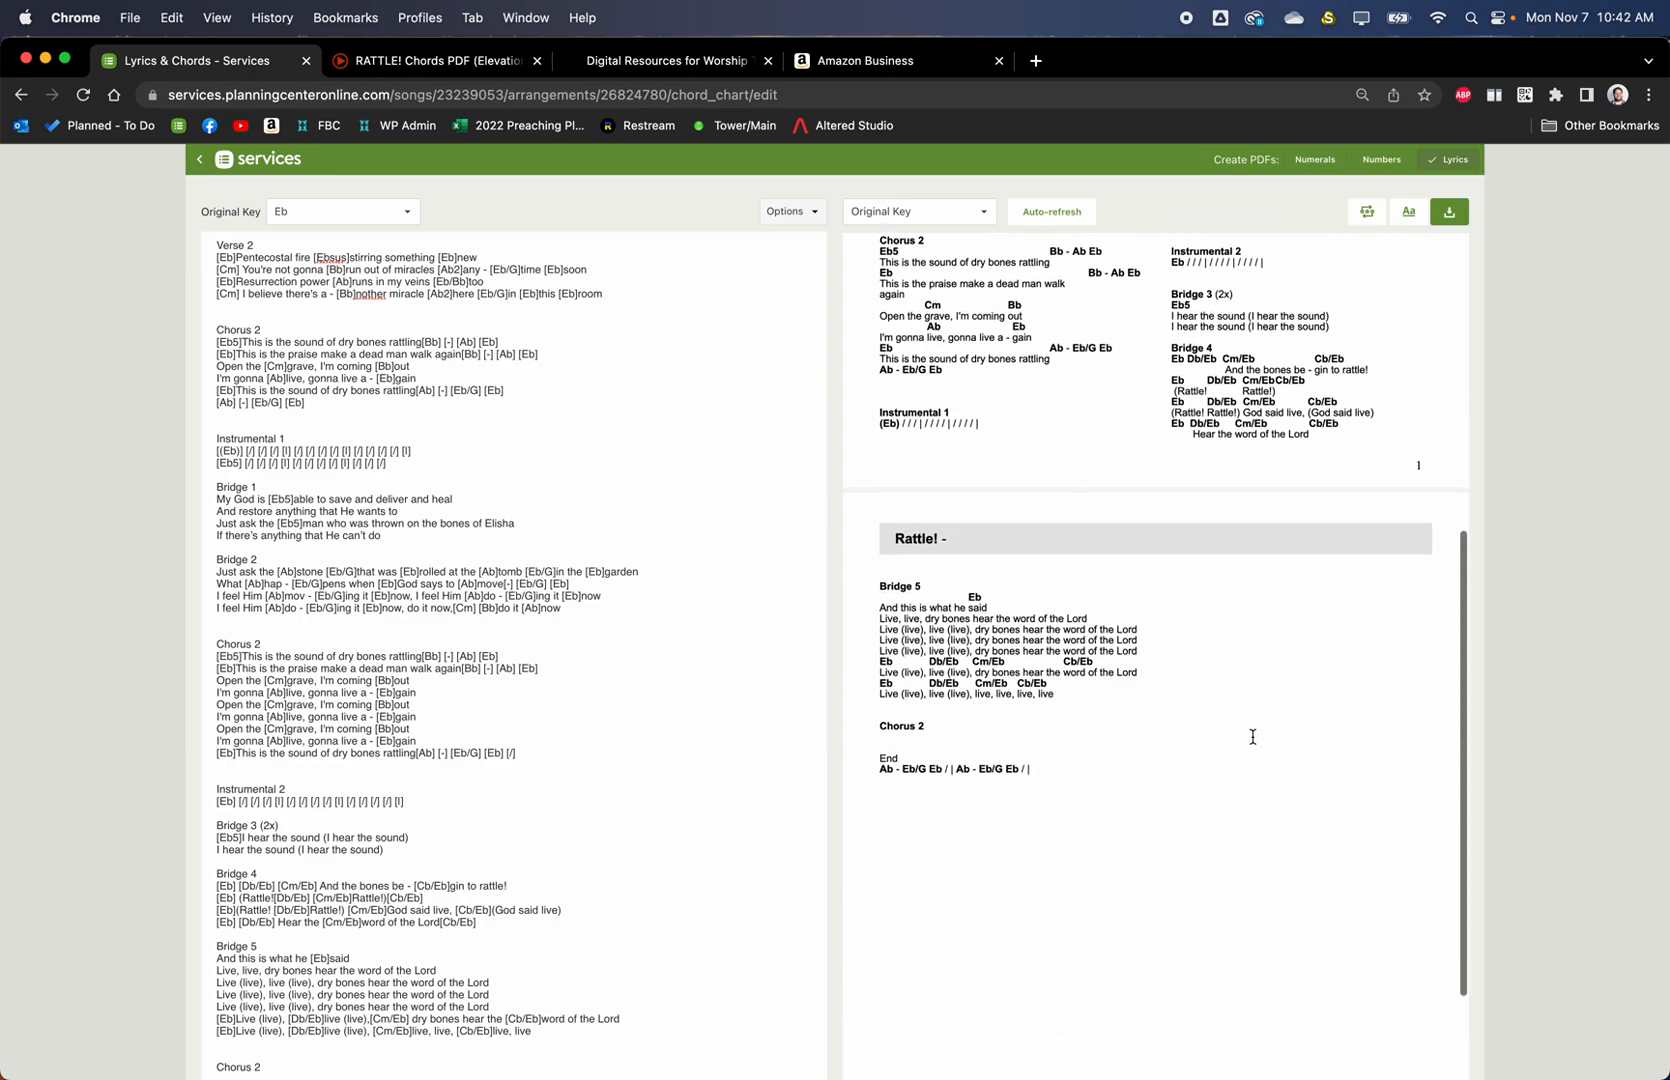
pyautogui.scroll(12, 1256, 745)
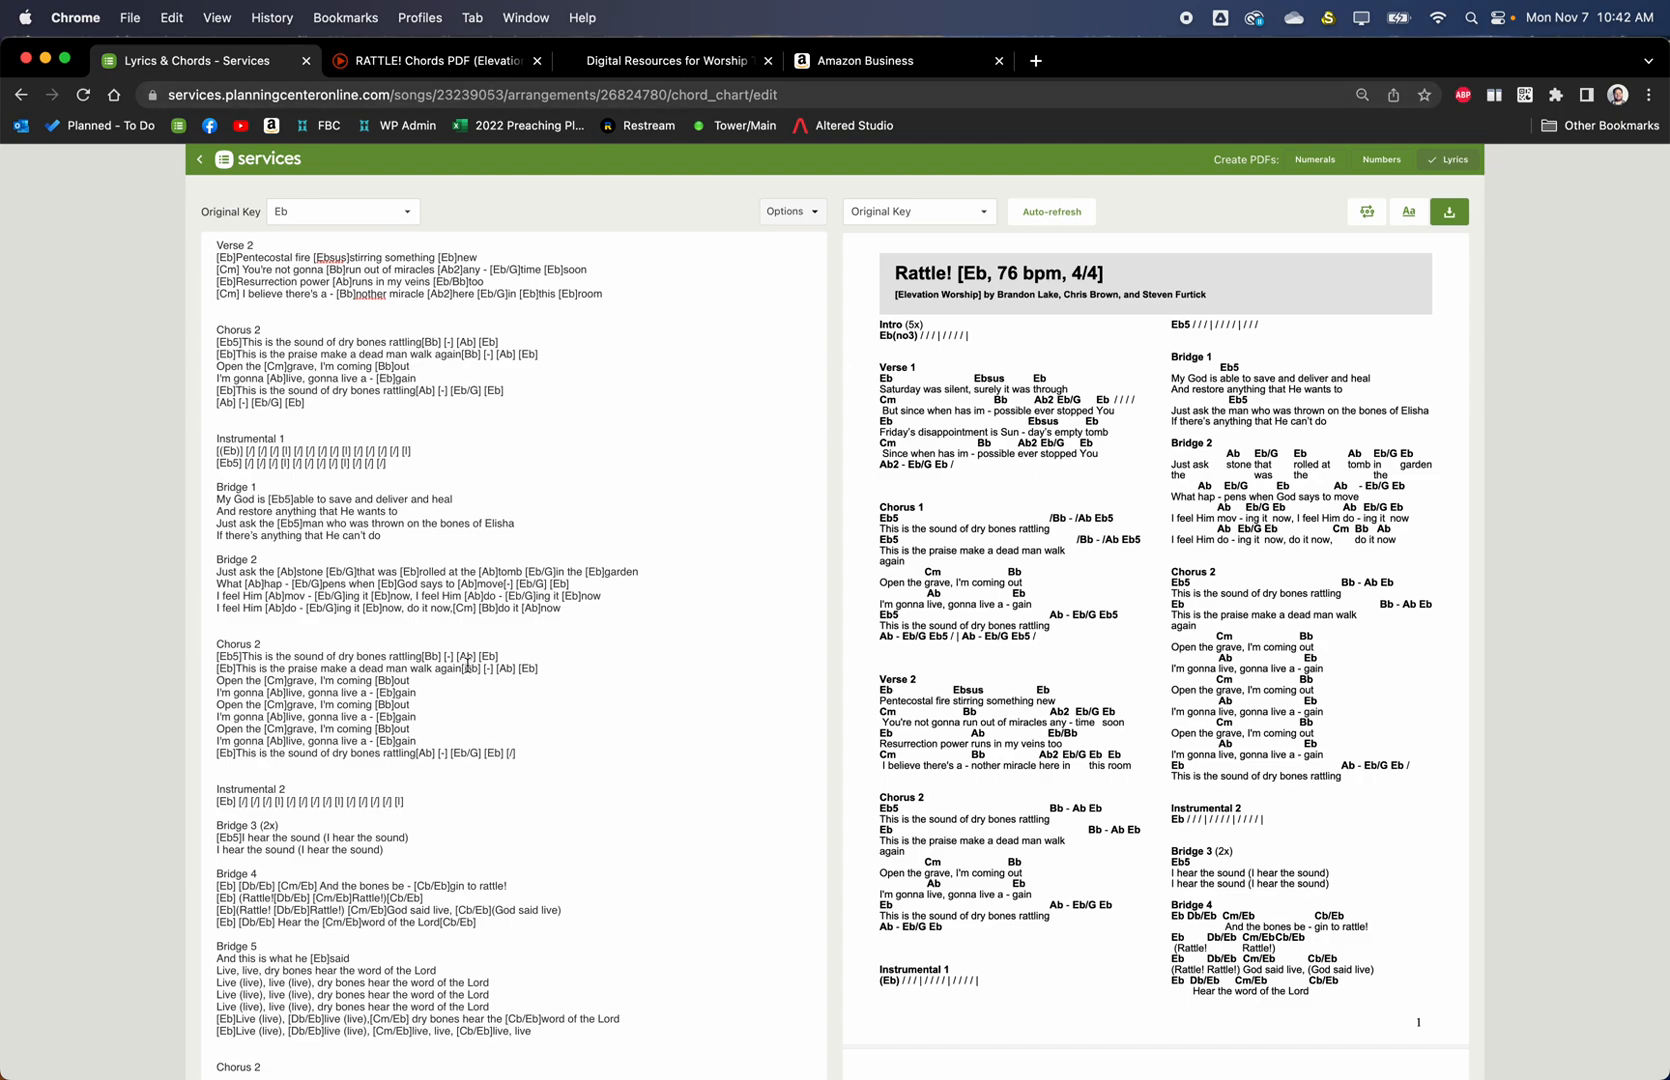
pyautogui.scroll(-1, 467, 665)
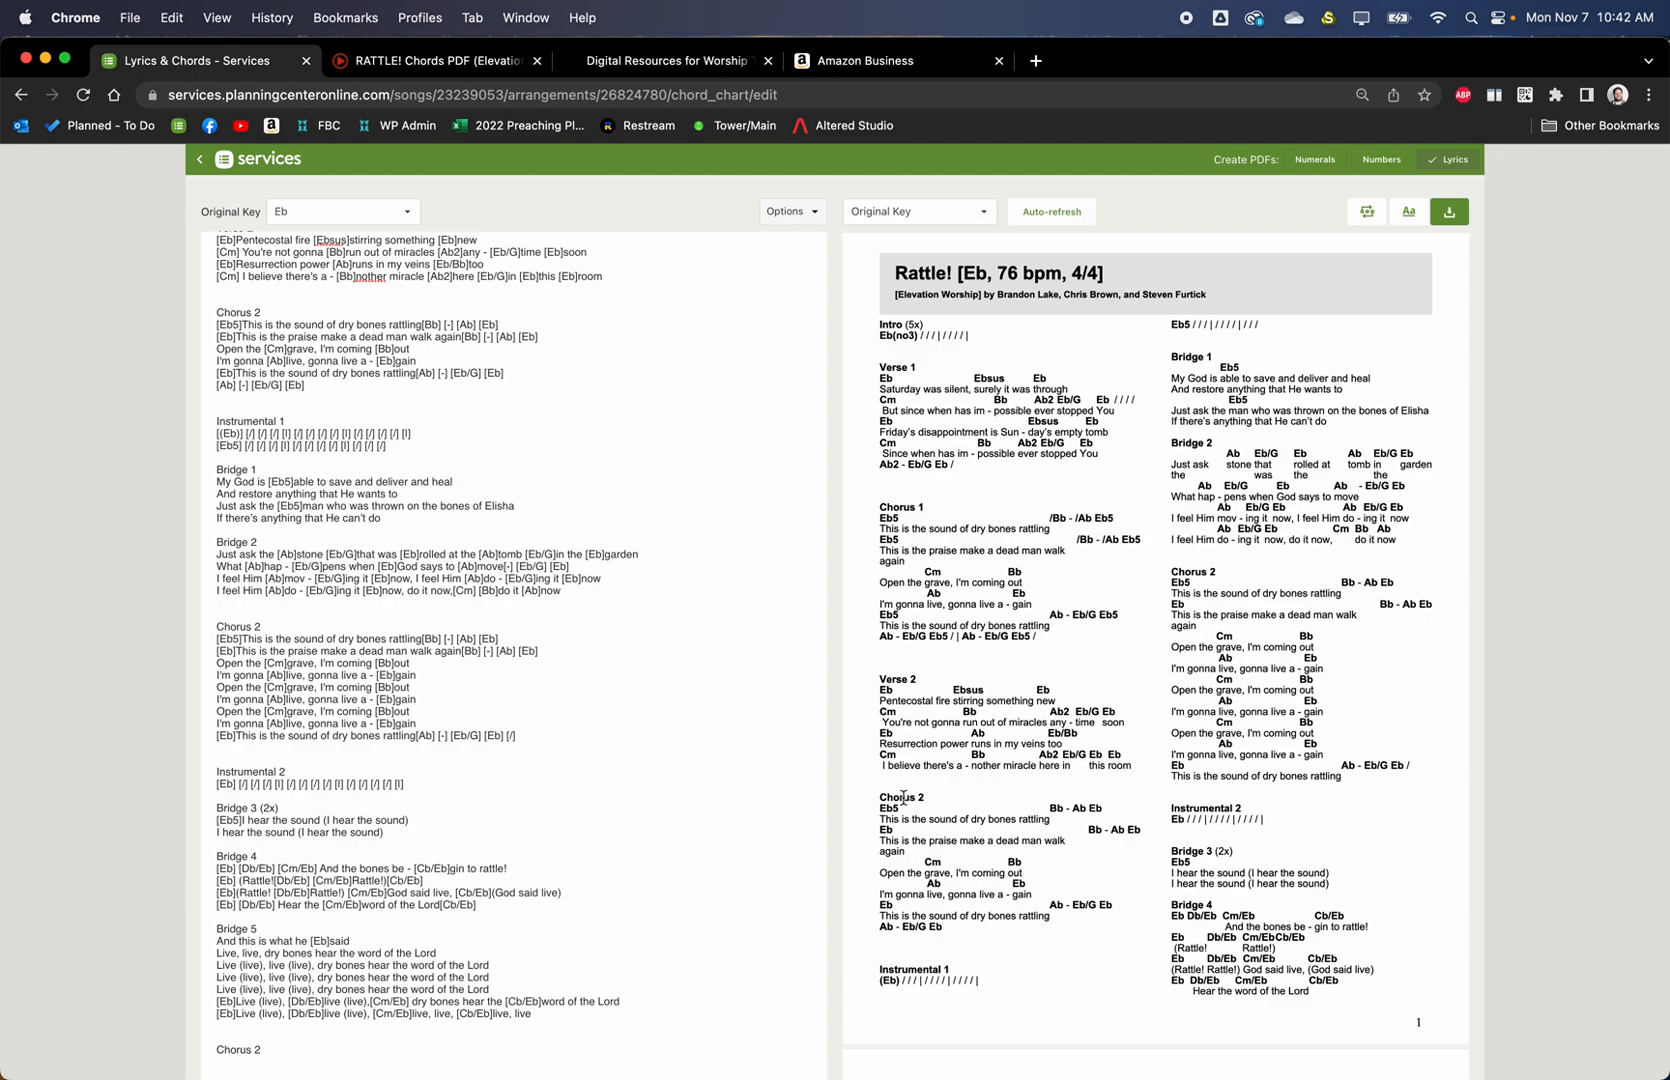
pyautogui.click(201, 165)
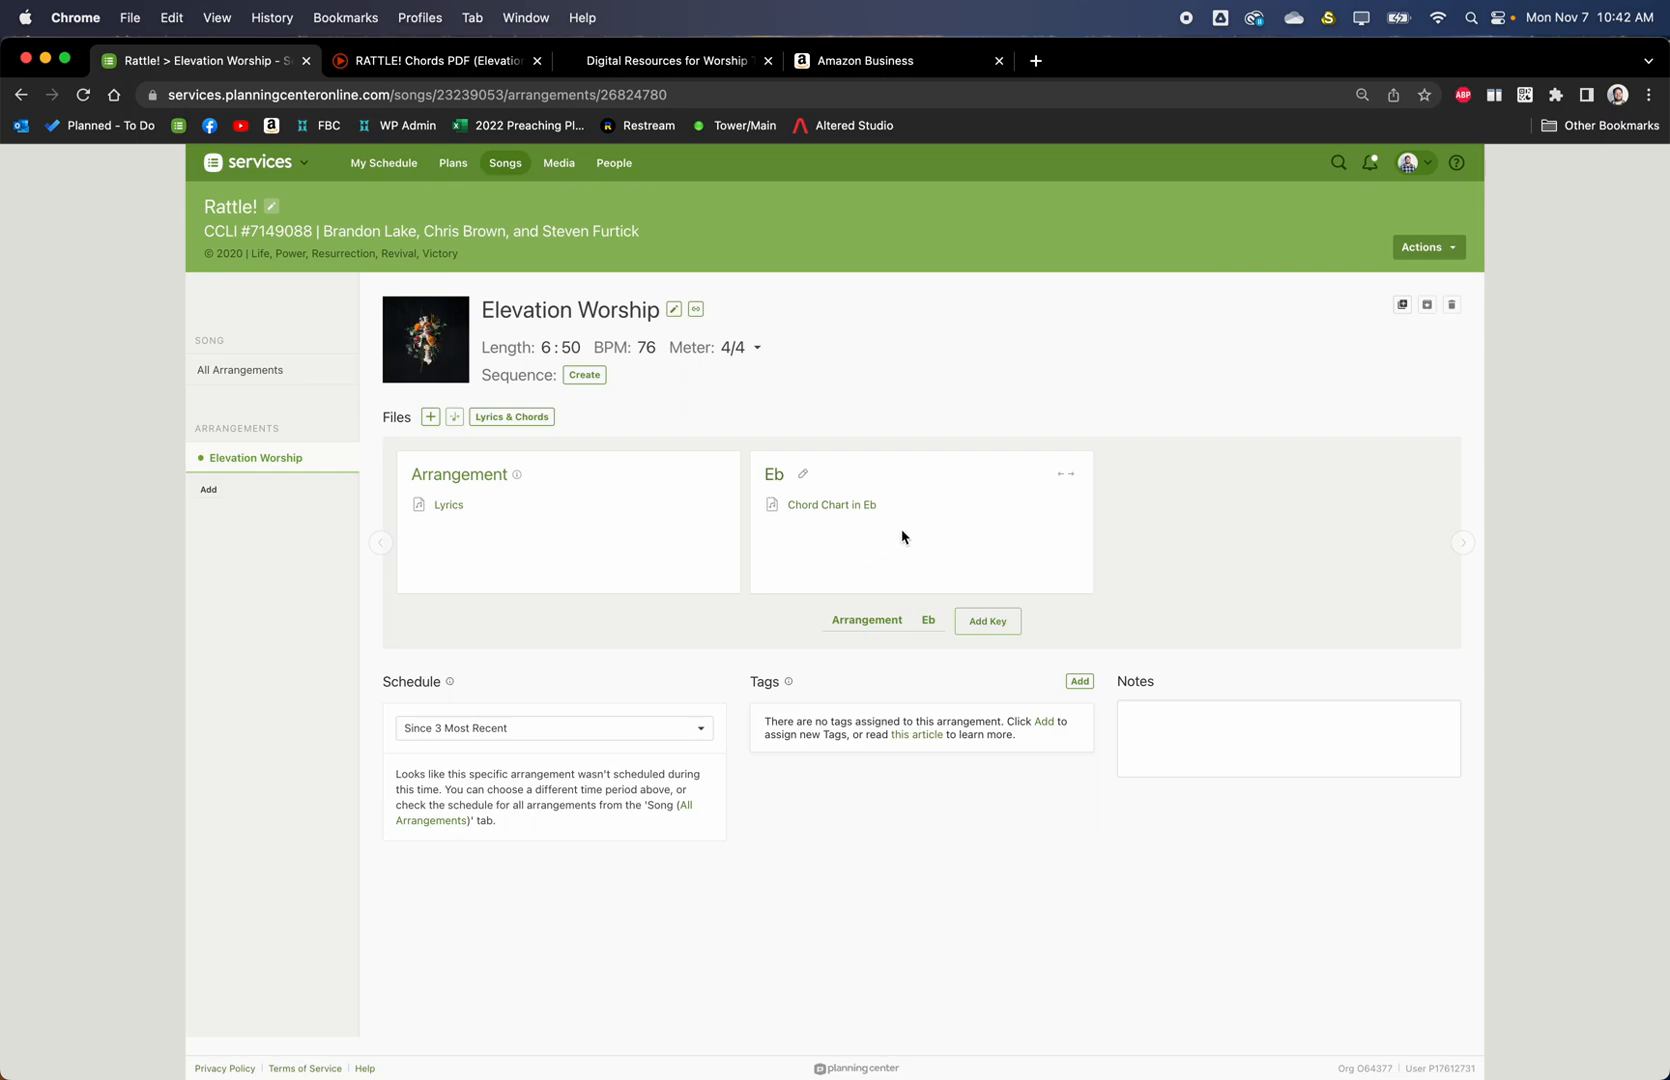
pyautogui.moveTo(936, 519)
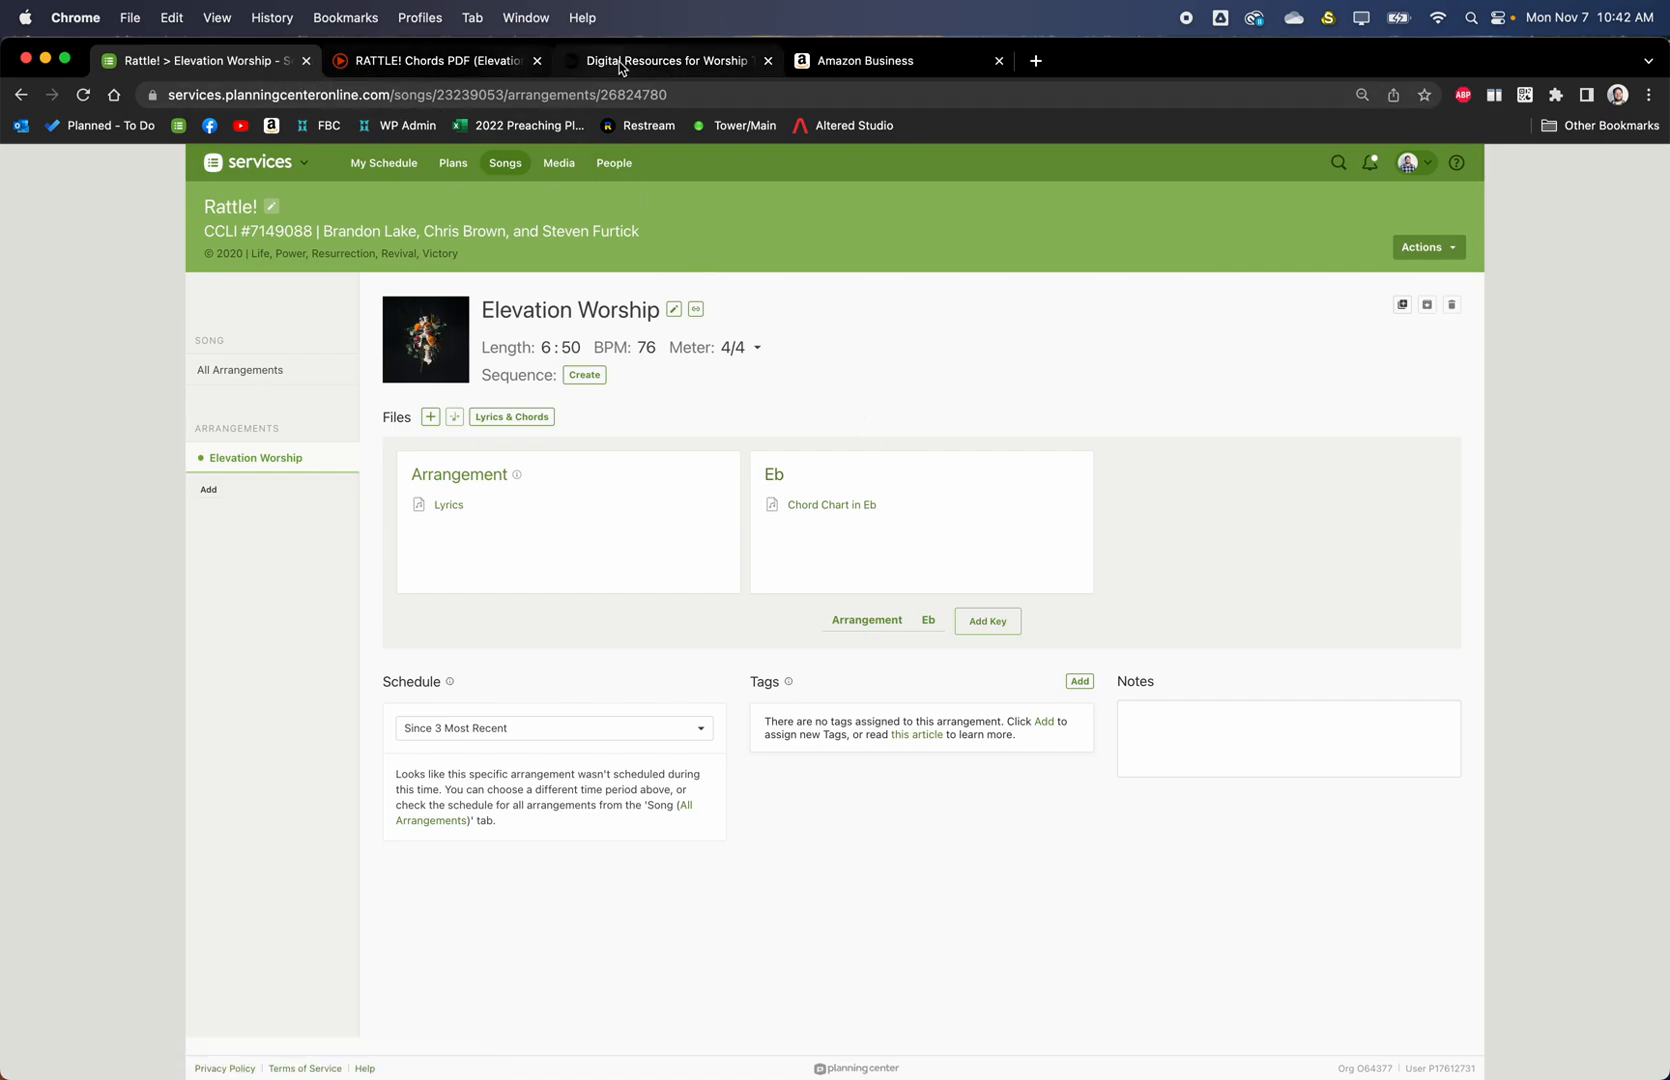
# Switch to the MultiTracks.com site and log in with the saved account credentials
pyautogui.click(444, 68)
pyautogui.click(668, 72)
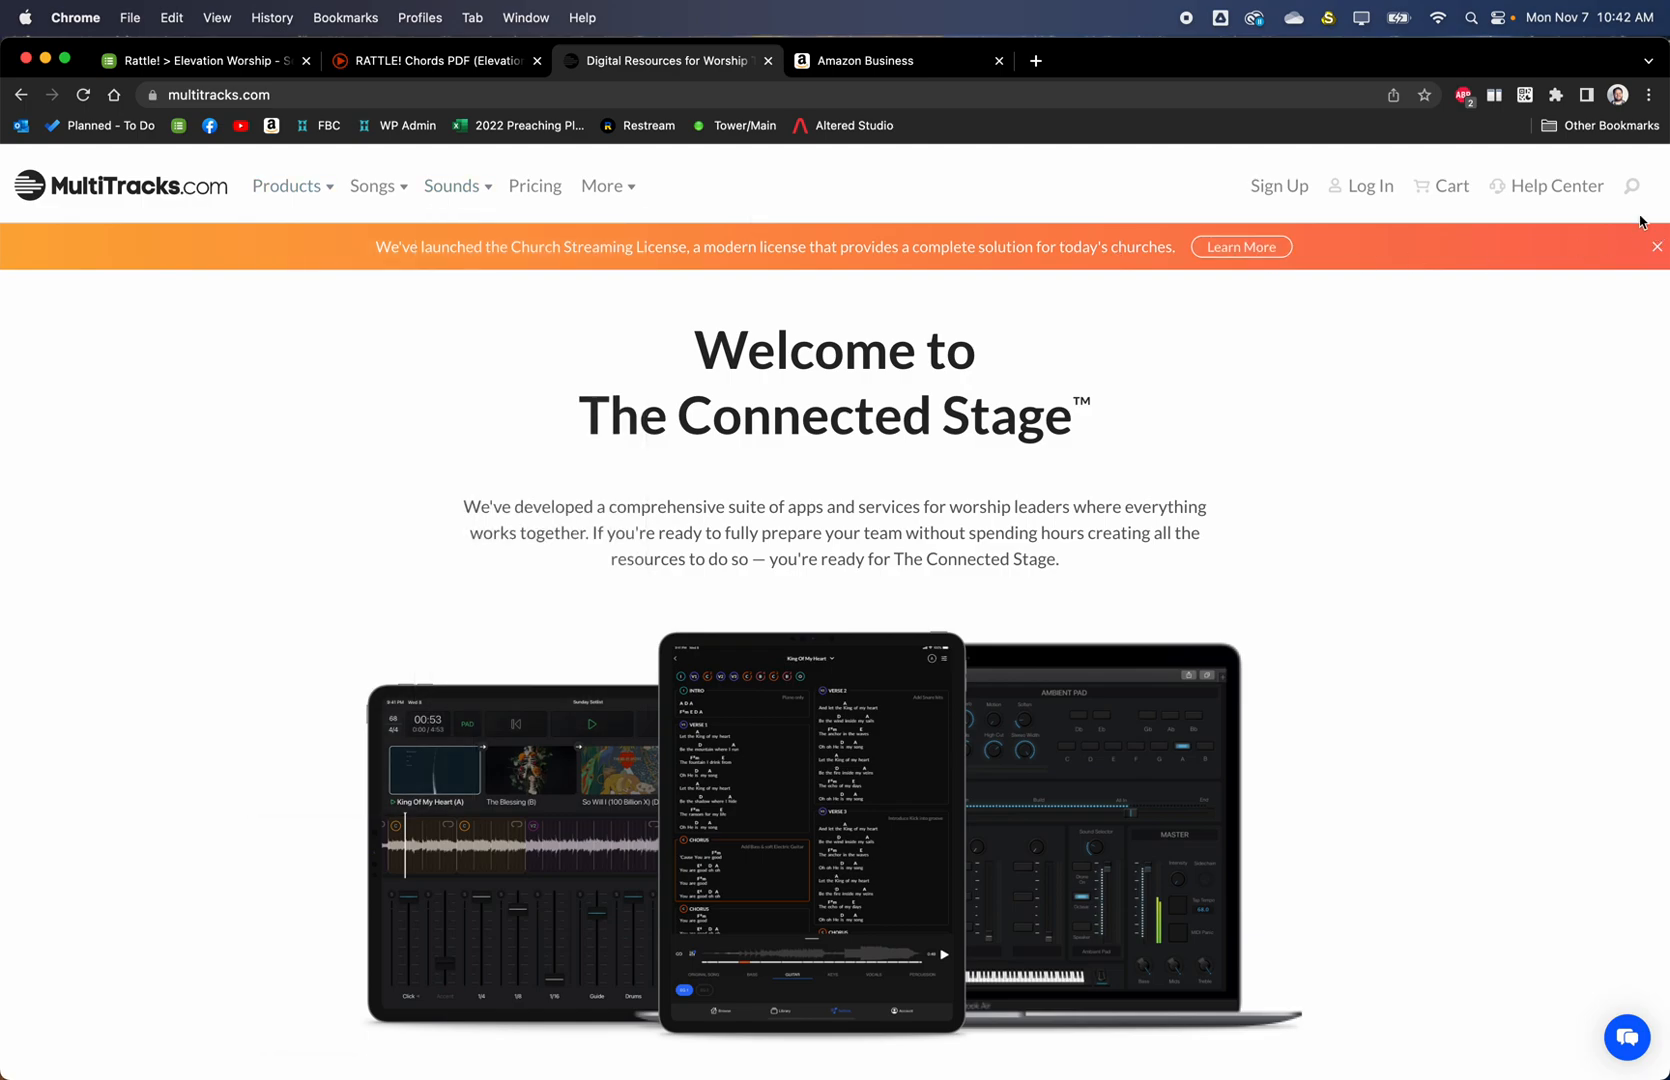
pyautogui.click(1366, 187)
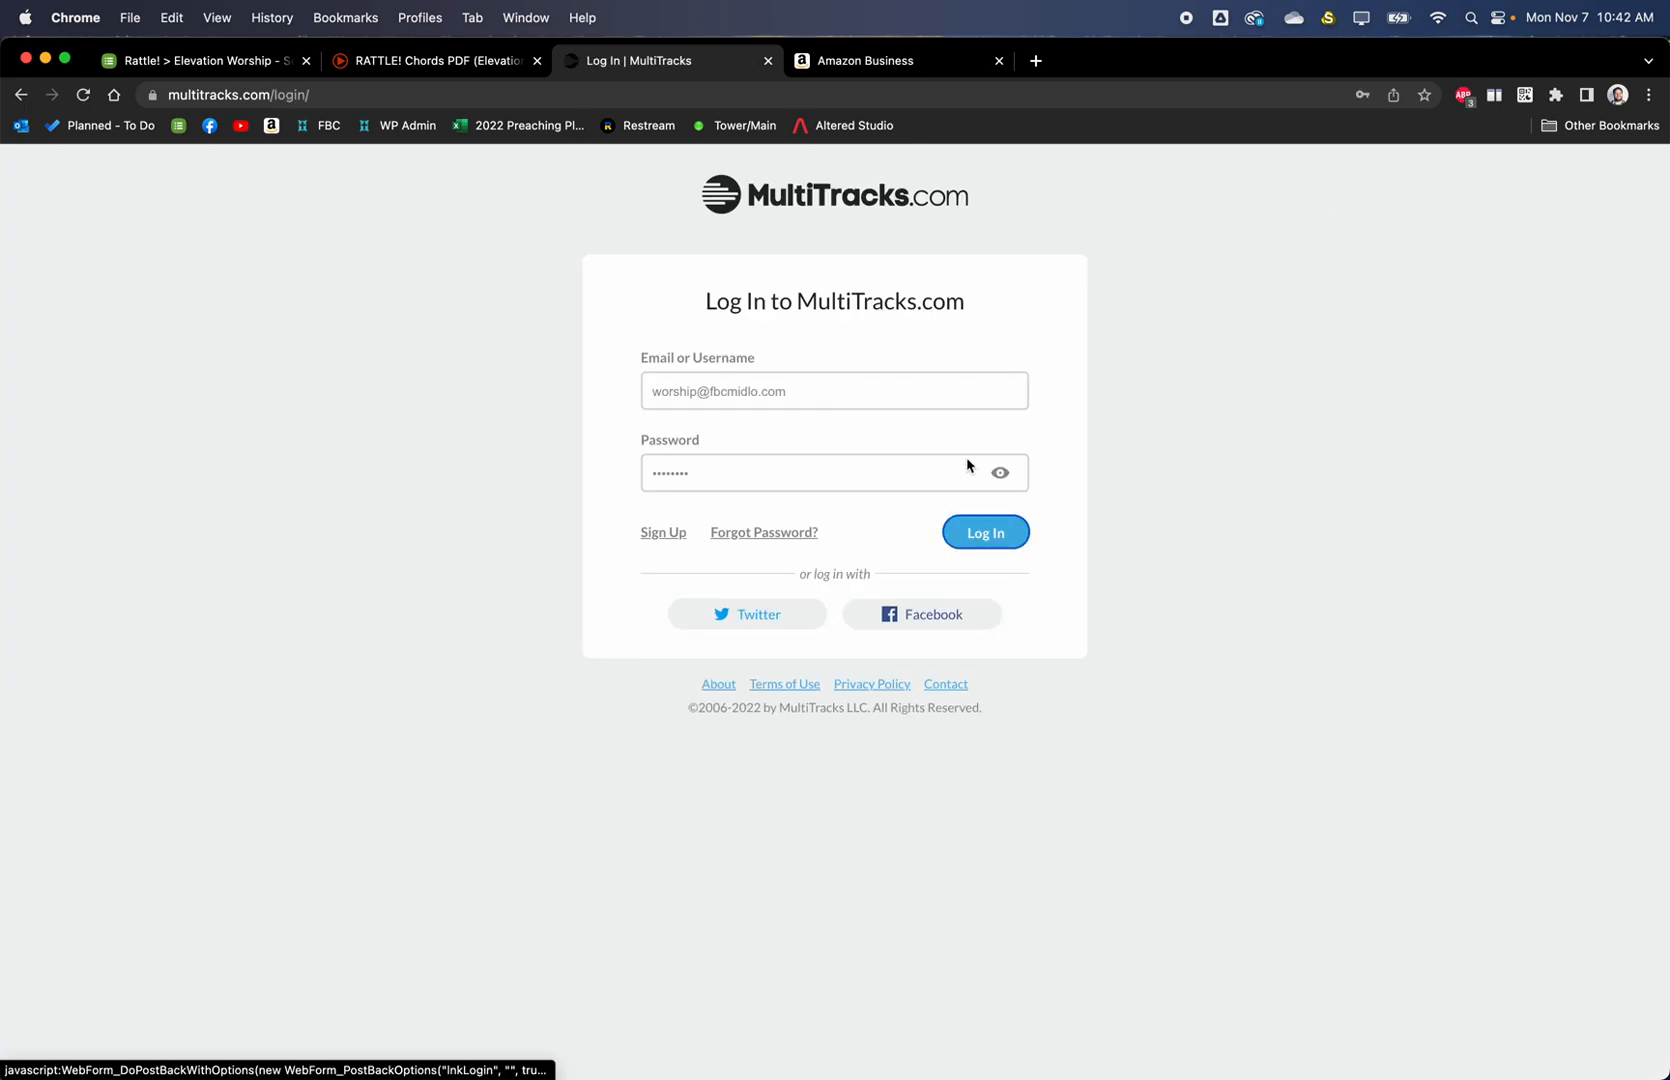
pyautogui.click(986, 533)
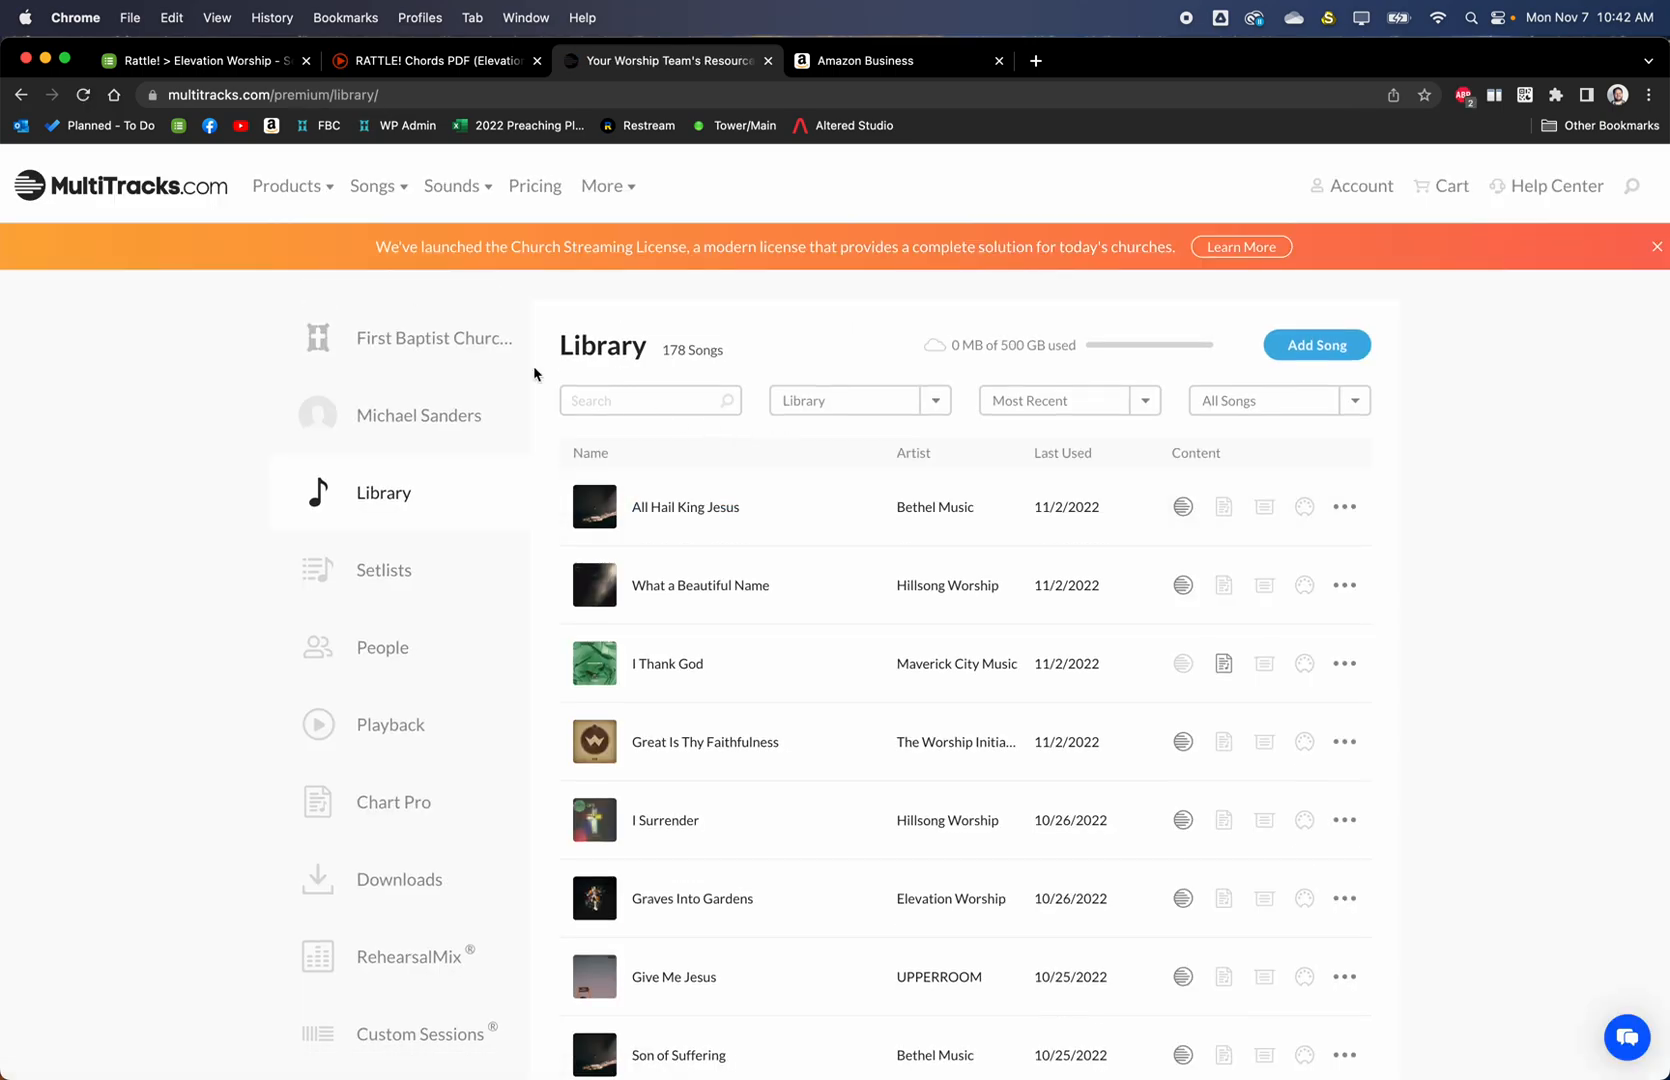
# Search MultiTracks.com for "rattle" and open the song Rattle! by Elevation Worship from Graves Into Gardens
pyautogui.moveTo(367, 187)
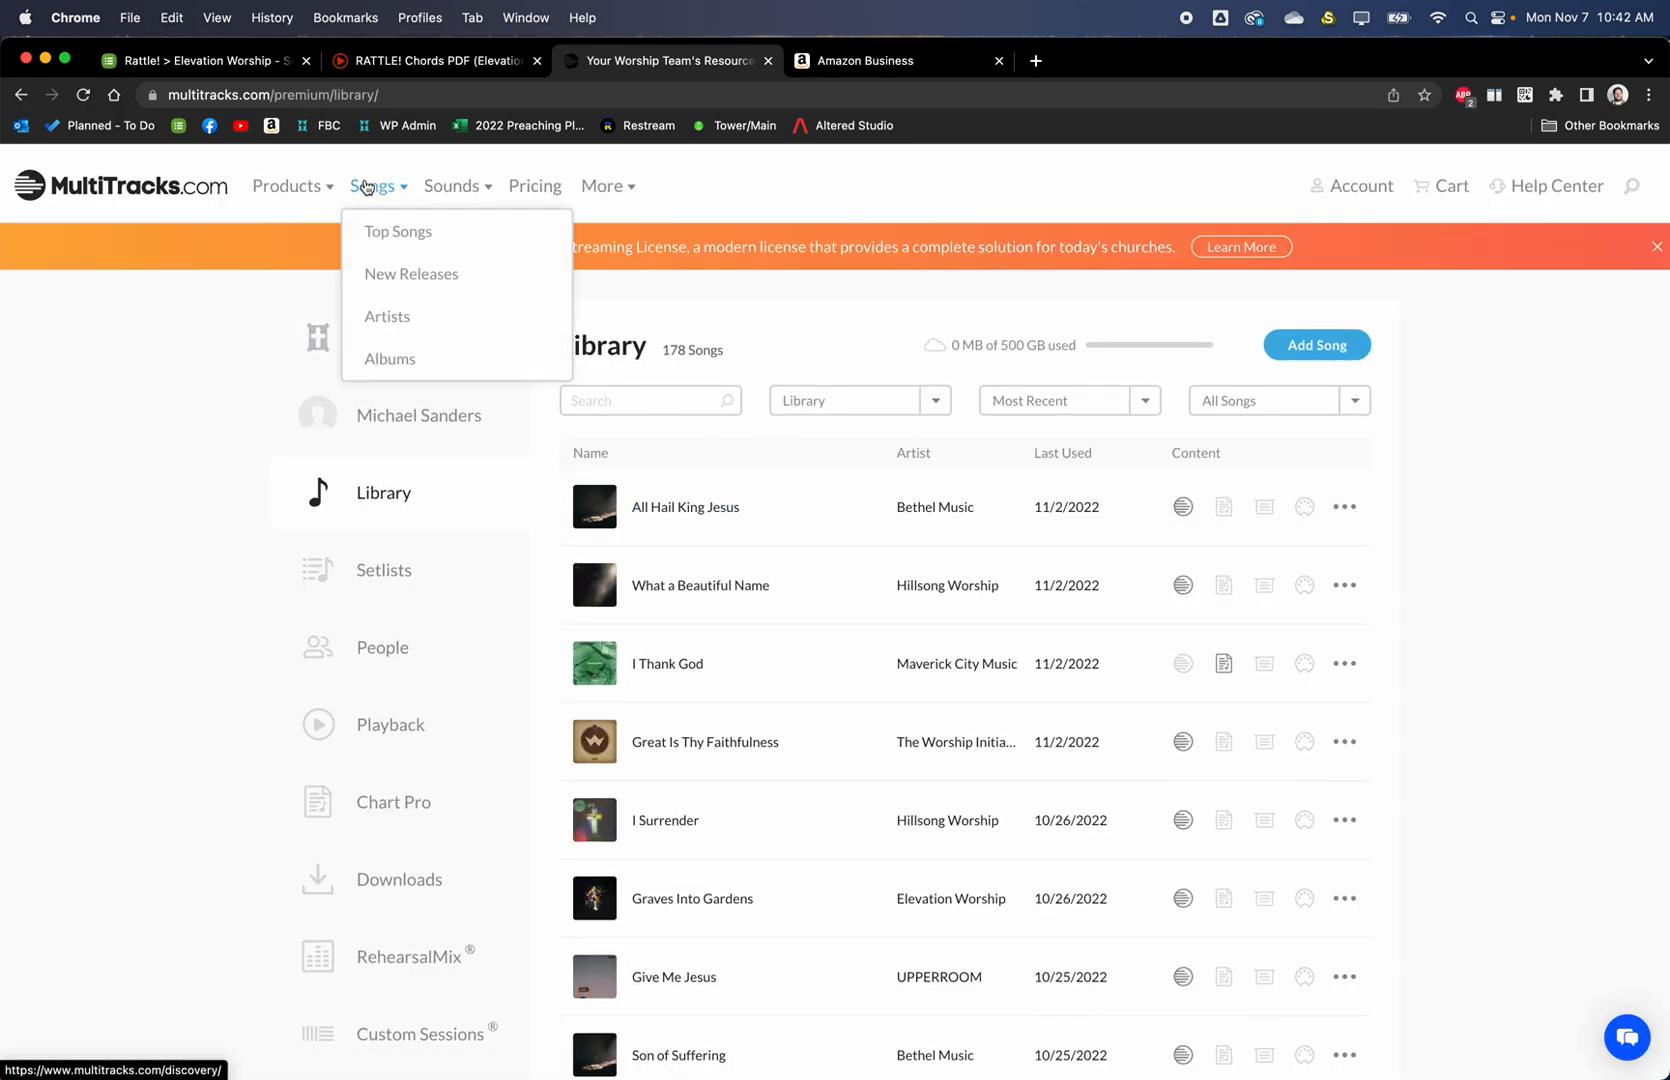
pyautogui.click(160, 185)
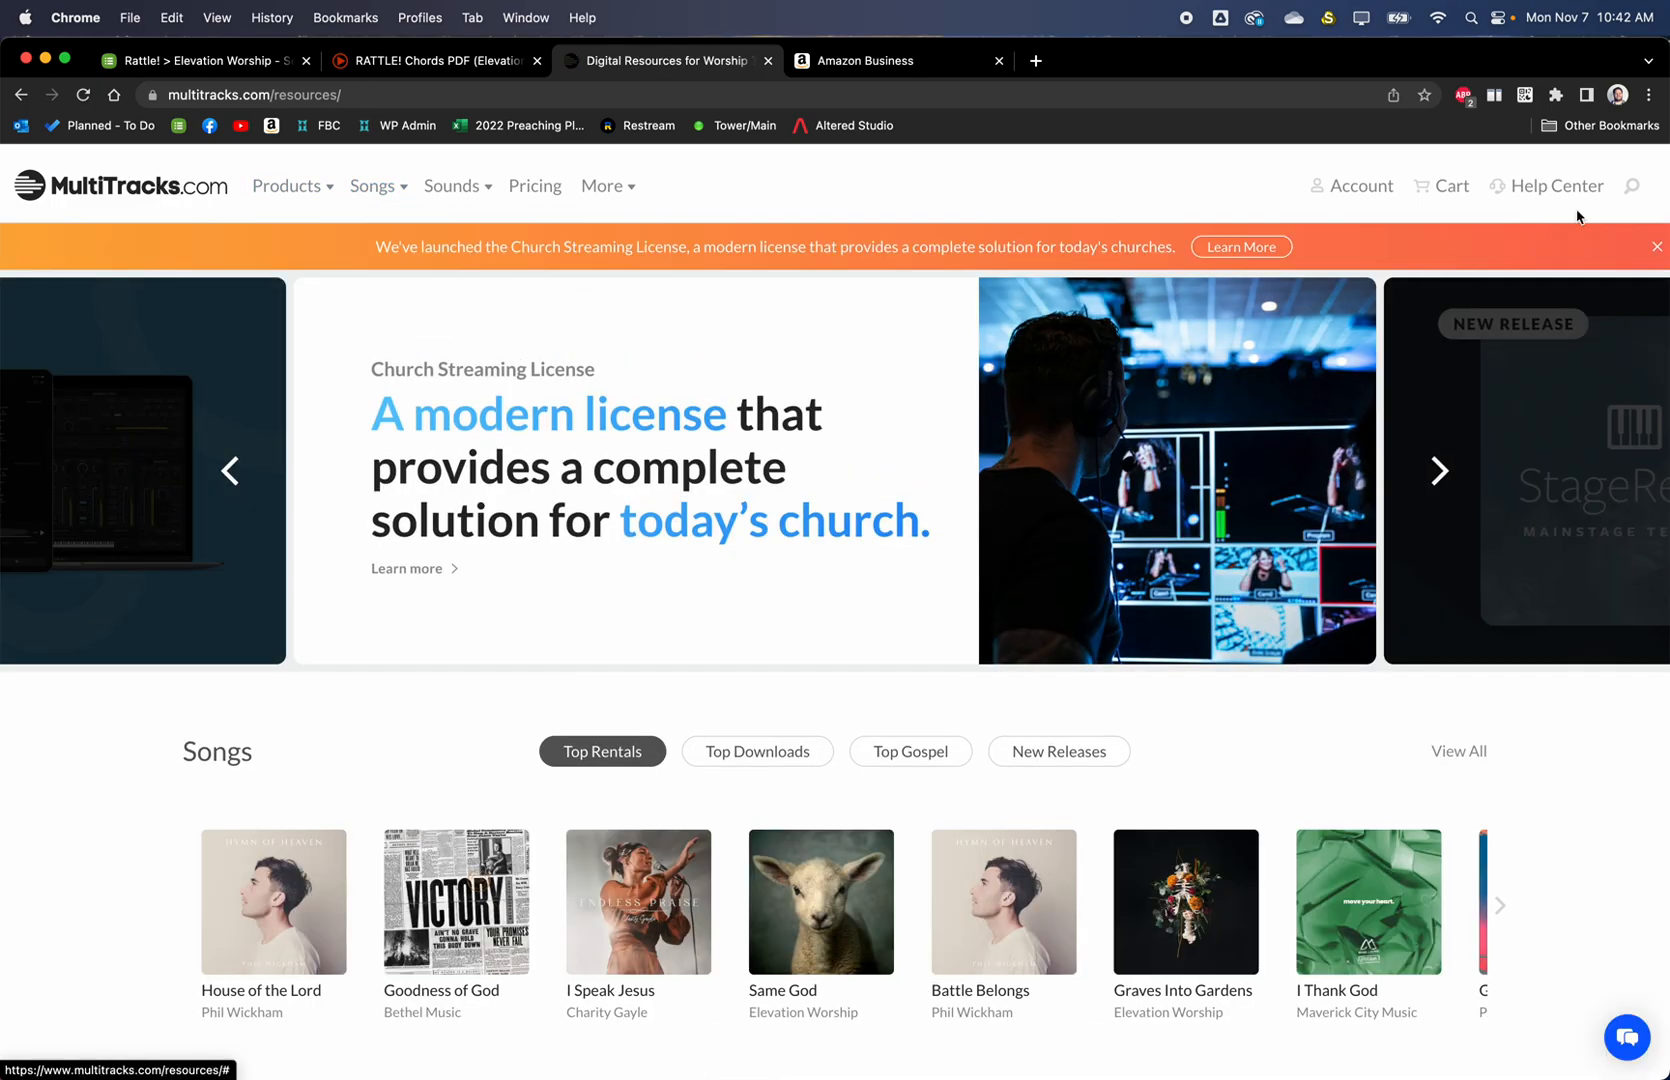
pyautogui.click(1632, 186)
pyautogui.write('rattle')
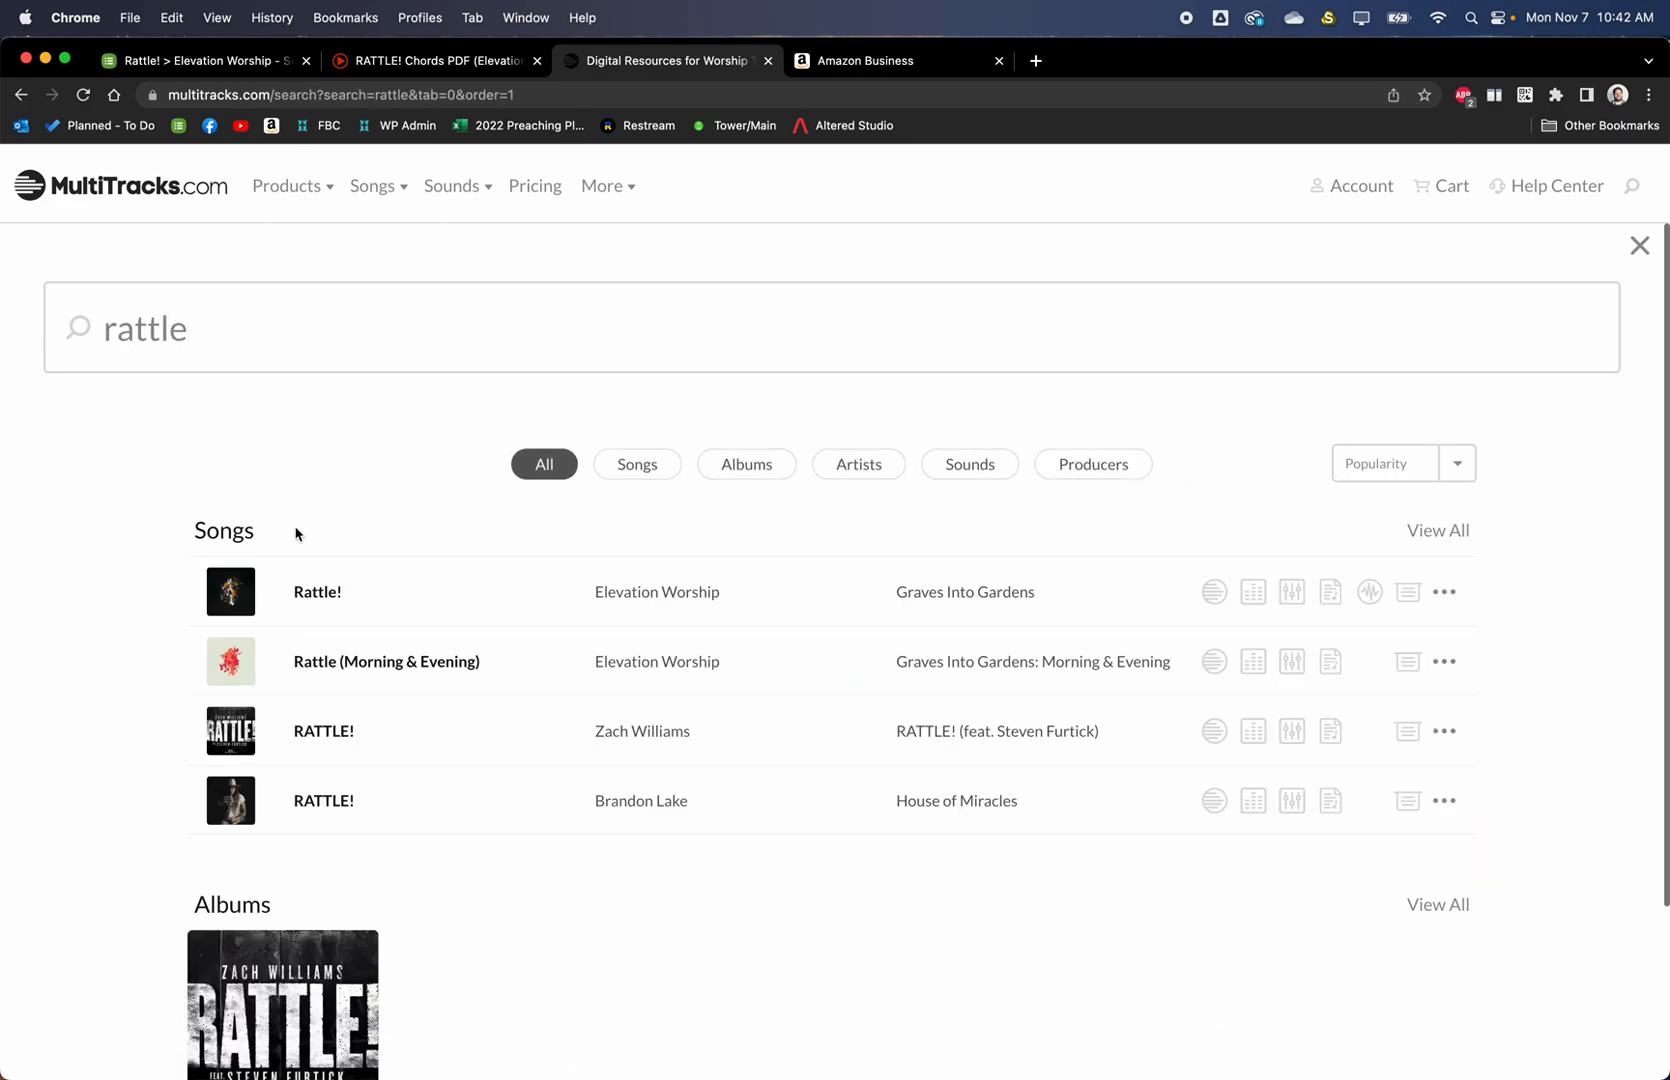
pyautogui.click(348, 591)
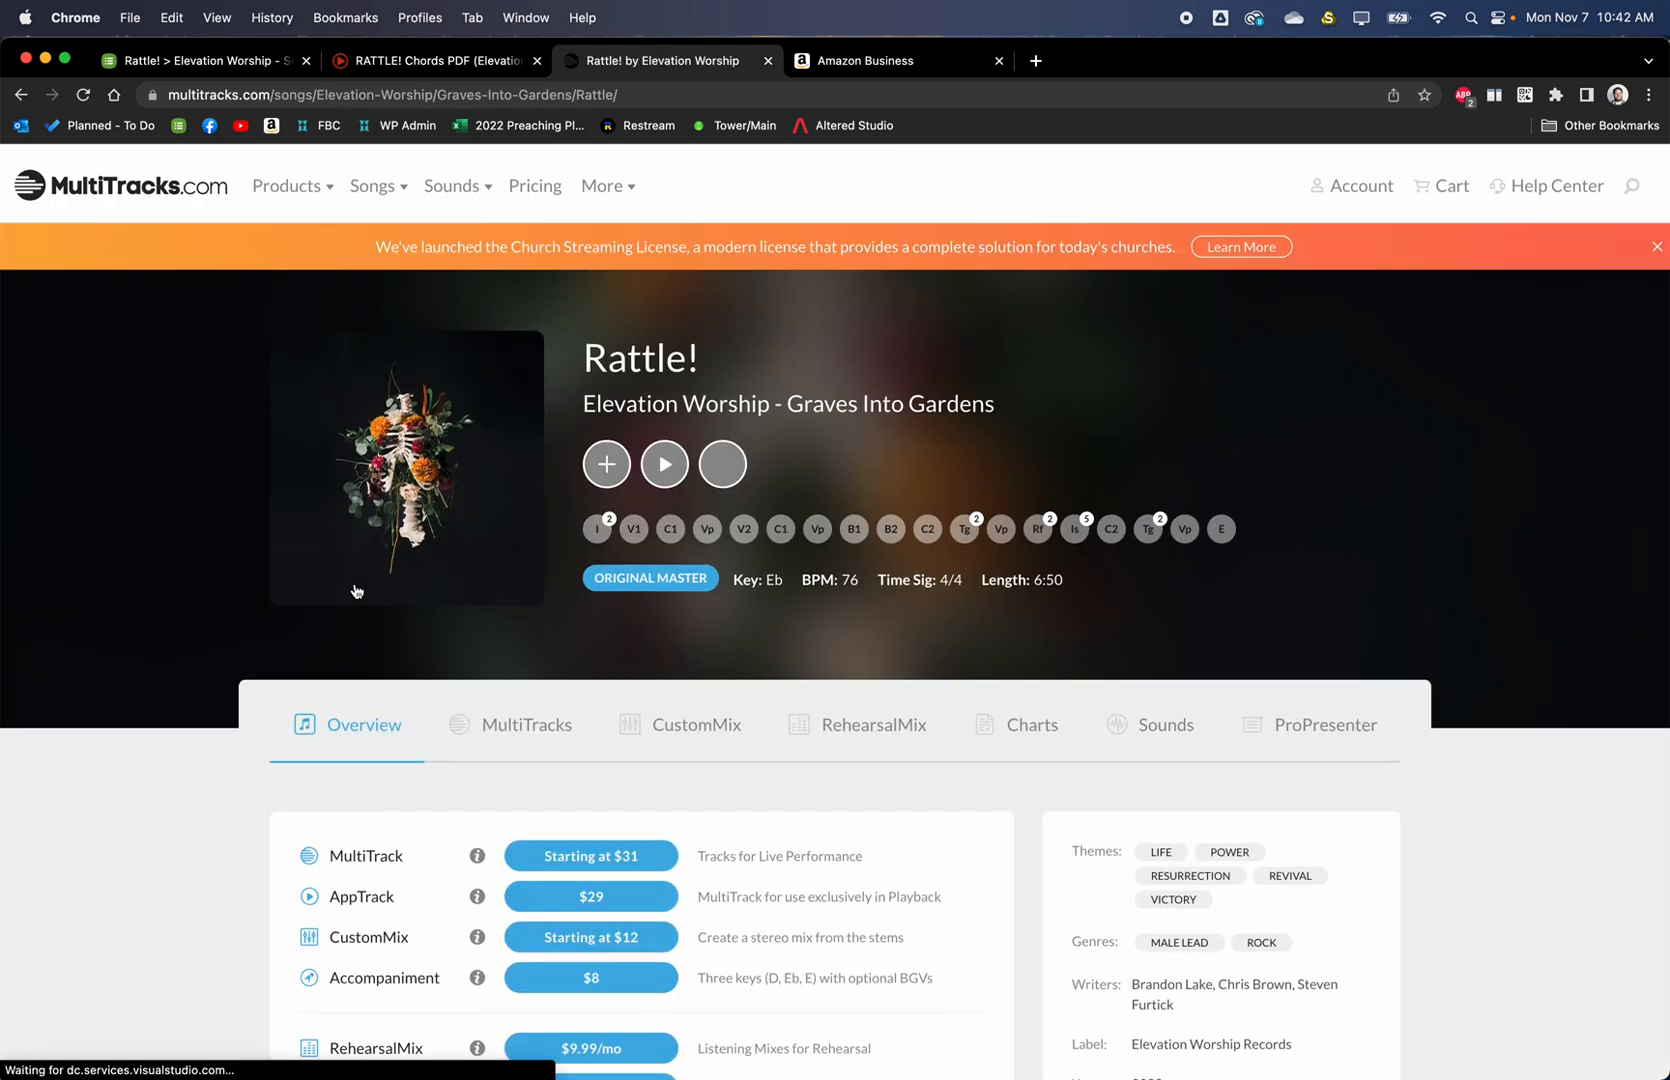
# Open the MultiTrack purchase options for Rattle! and add the $35 WAV MultiTrack download to the cart
pyautogui.scroll(-3, 755, 822)
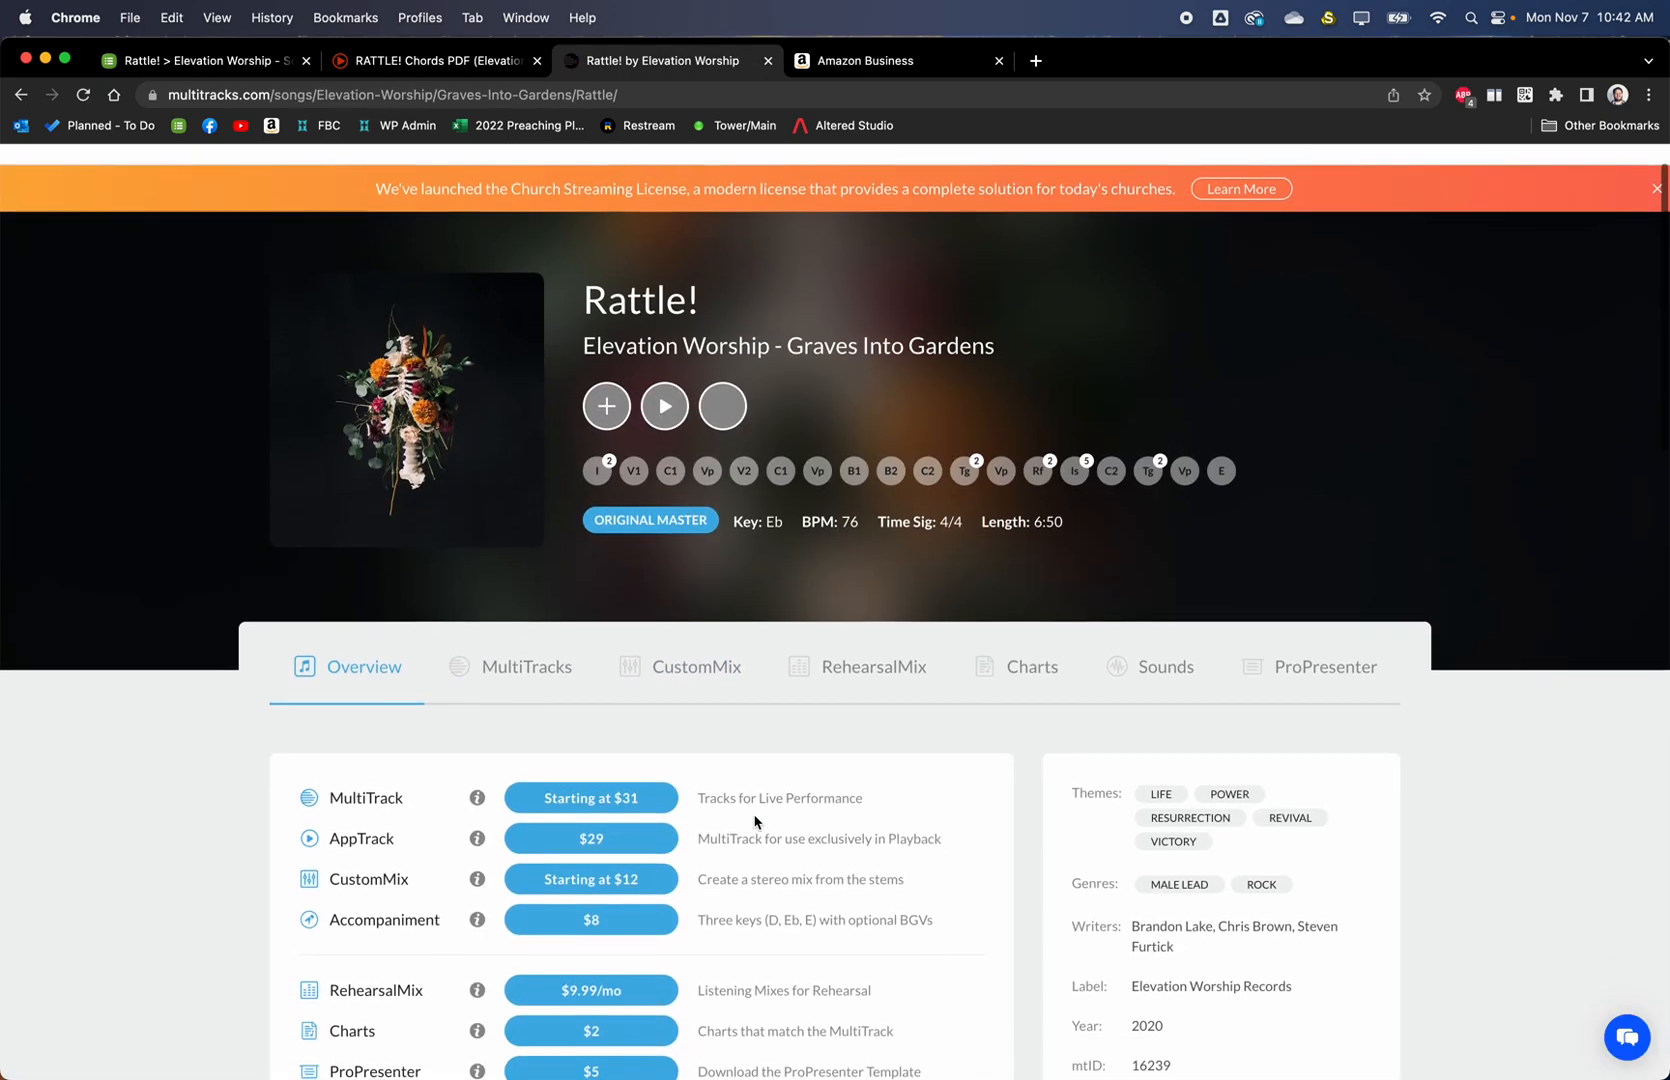
pyautogui.click(590, 681)
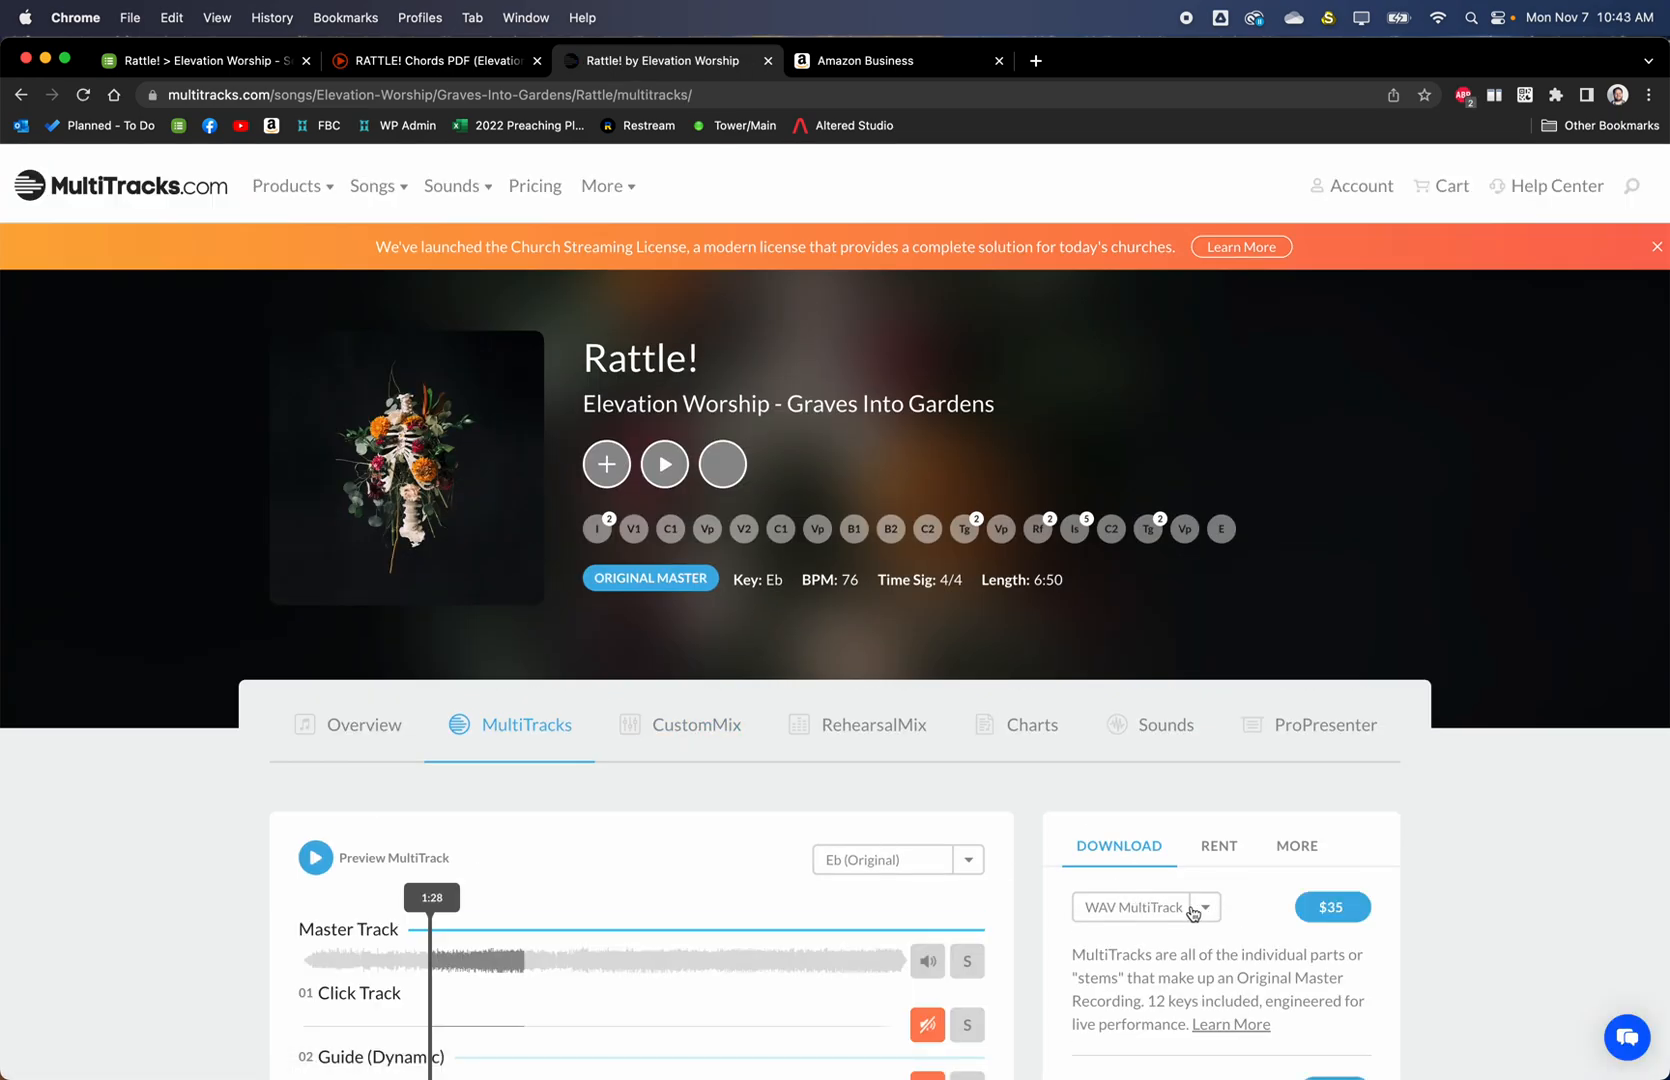
pyautogui.scroll(-3, 1294, 906)
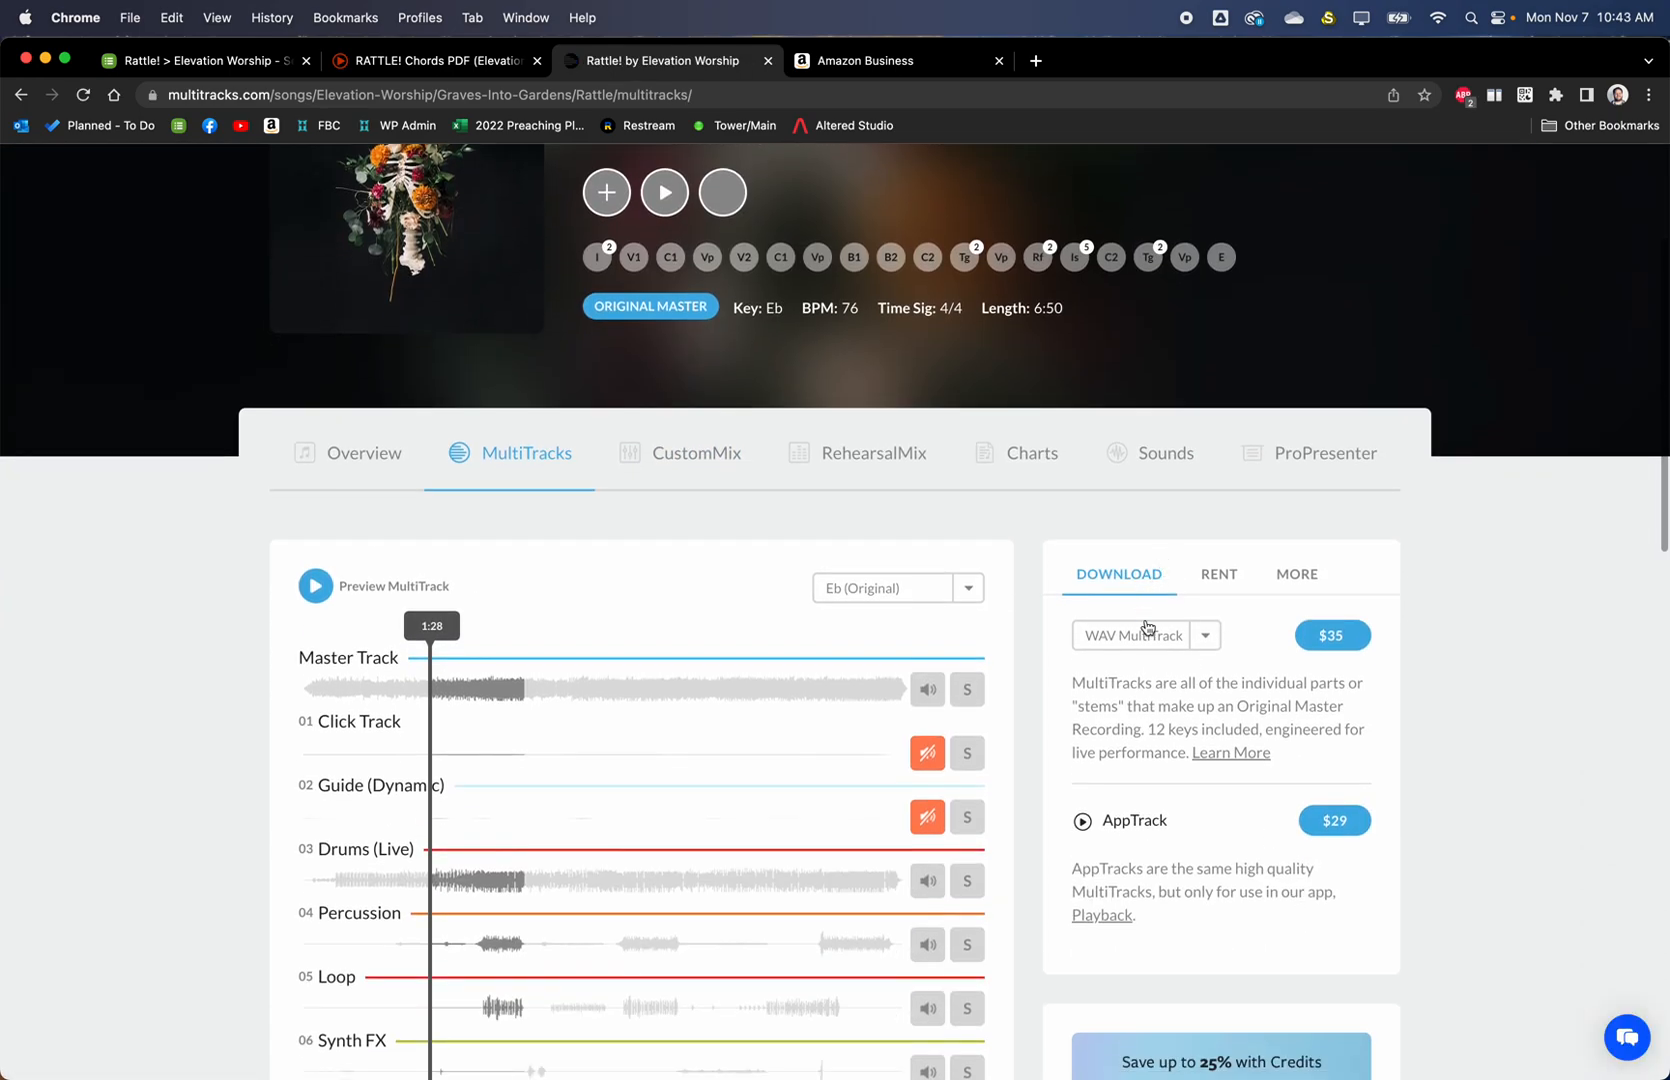
pyautogui.click(1323, 648)
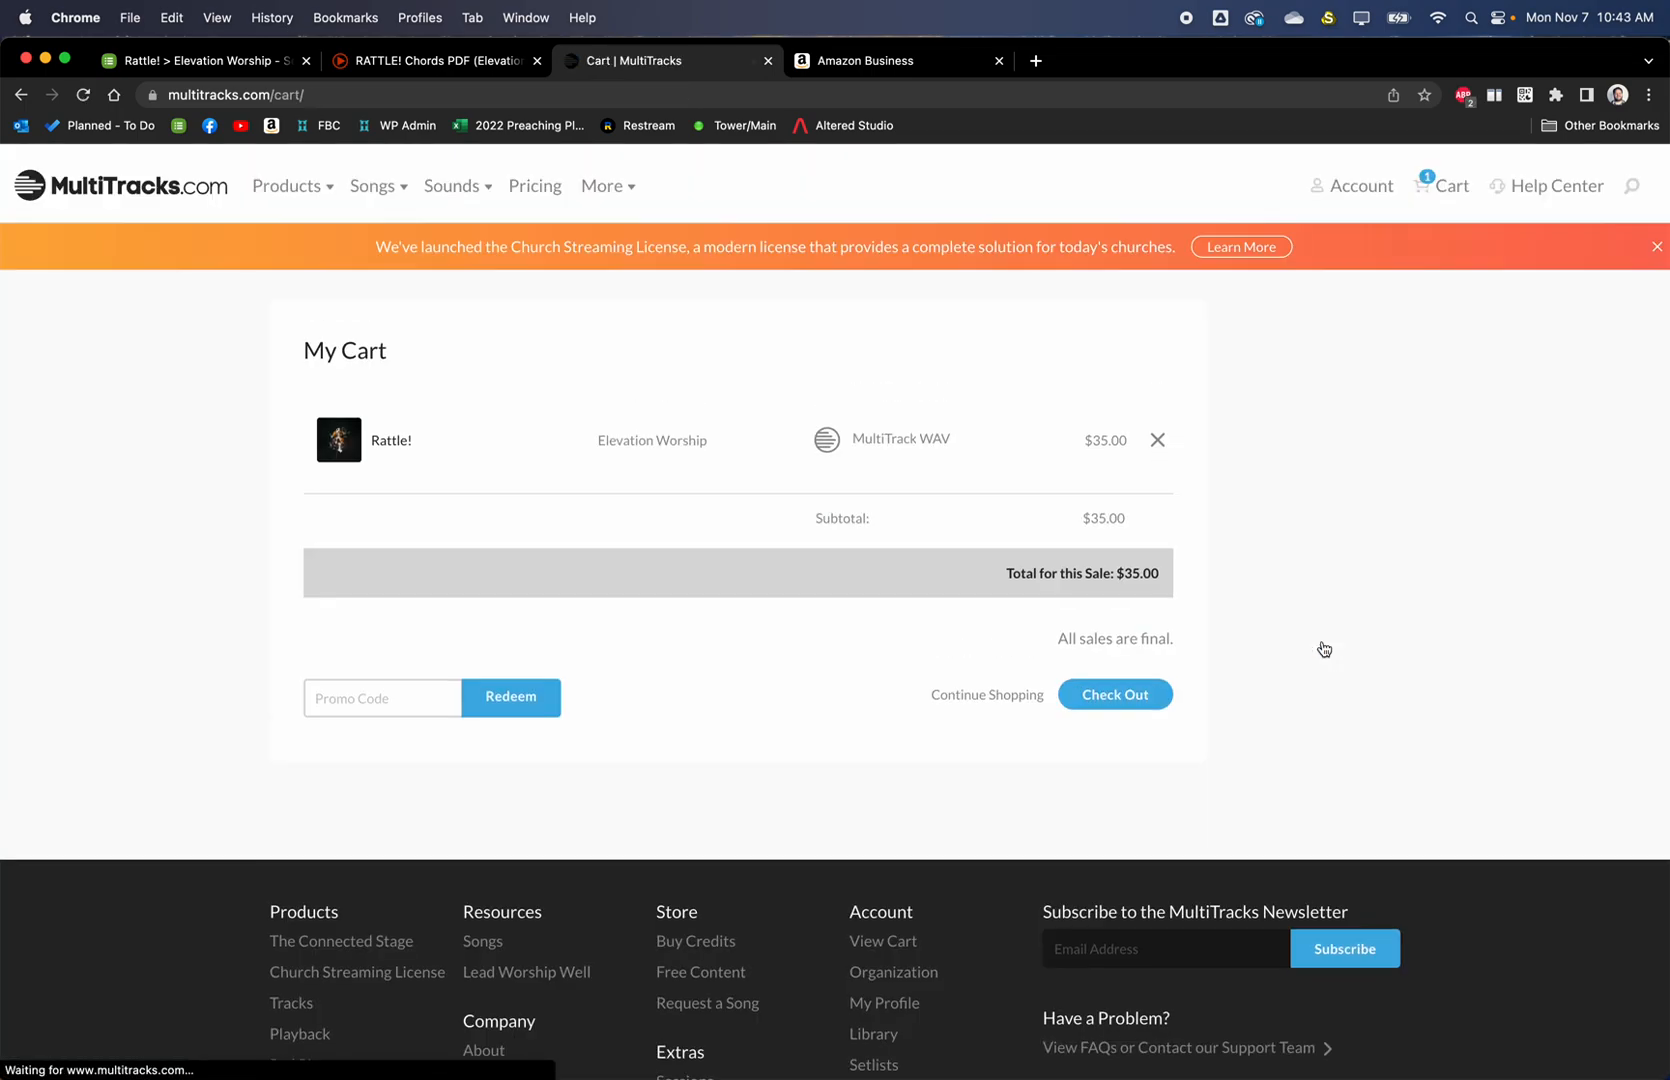
# Check out the cart, agree to the Terms of Use and Privacy Policy, and finalize the order
pyautogui.click(1118, 698)
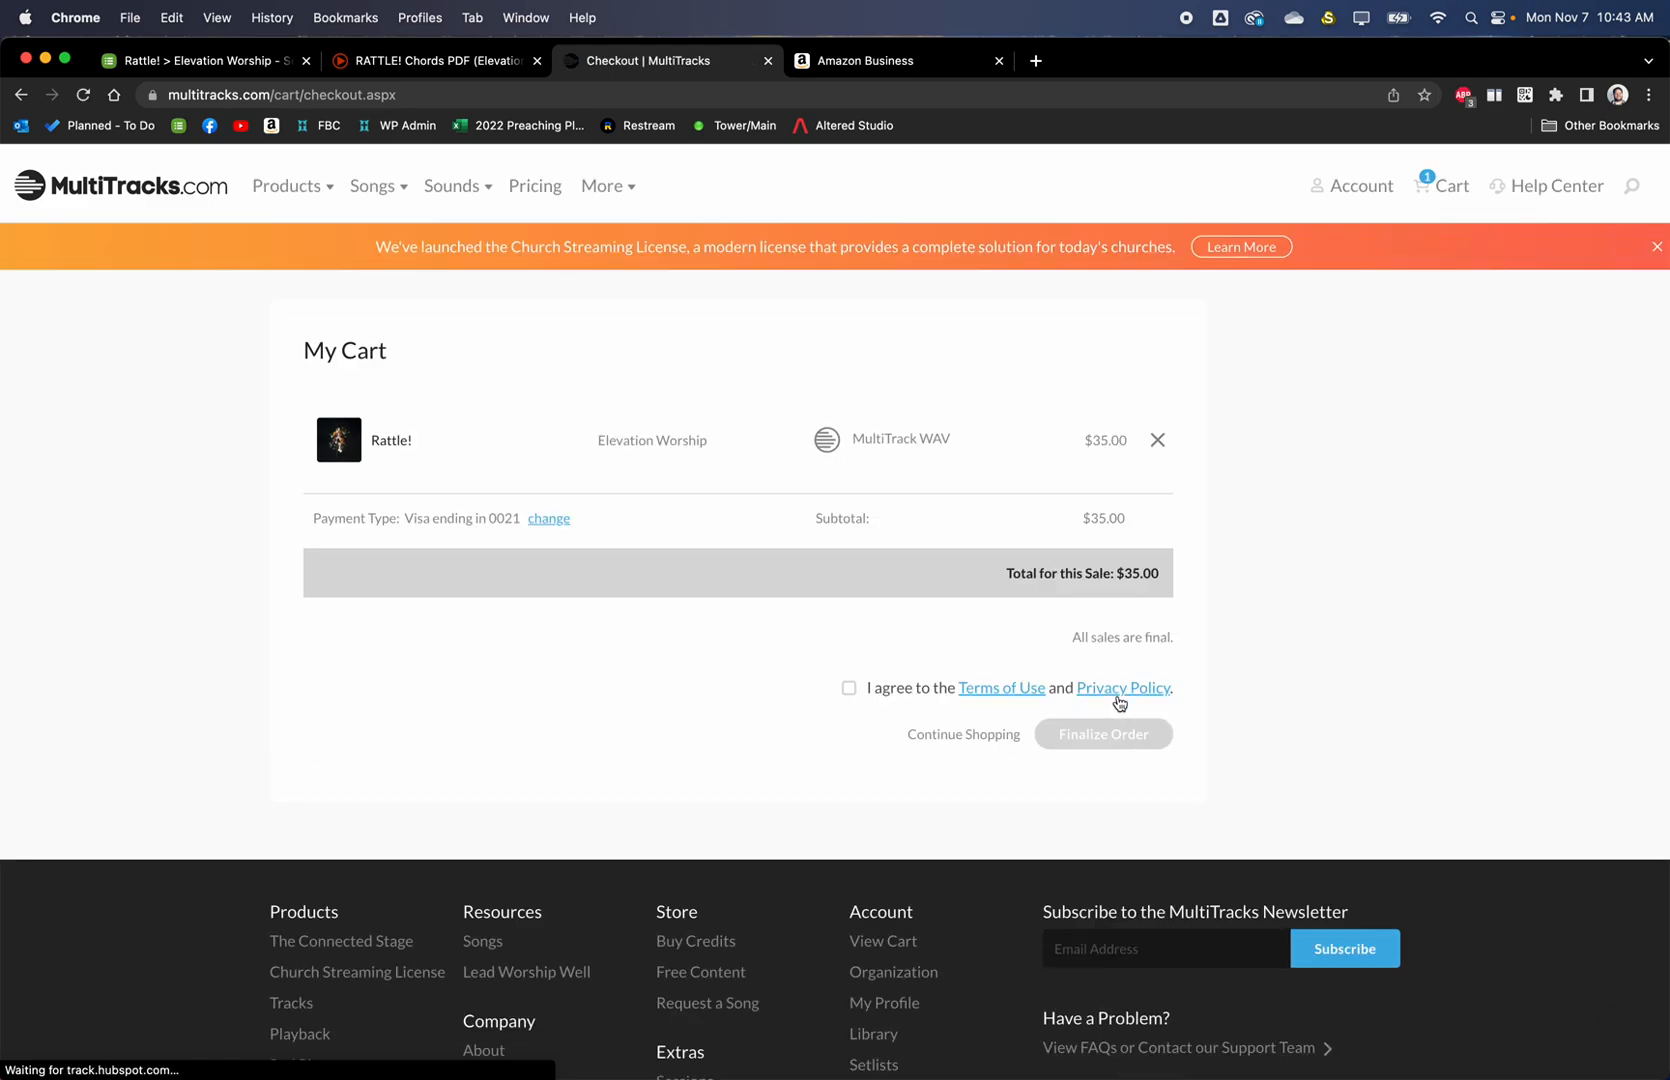
pyautogui.click(849, 689)
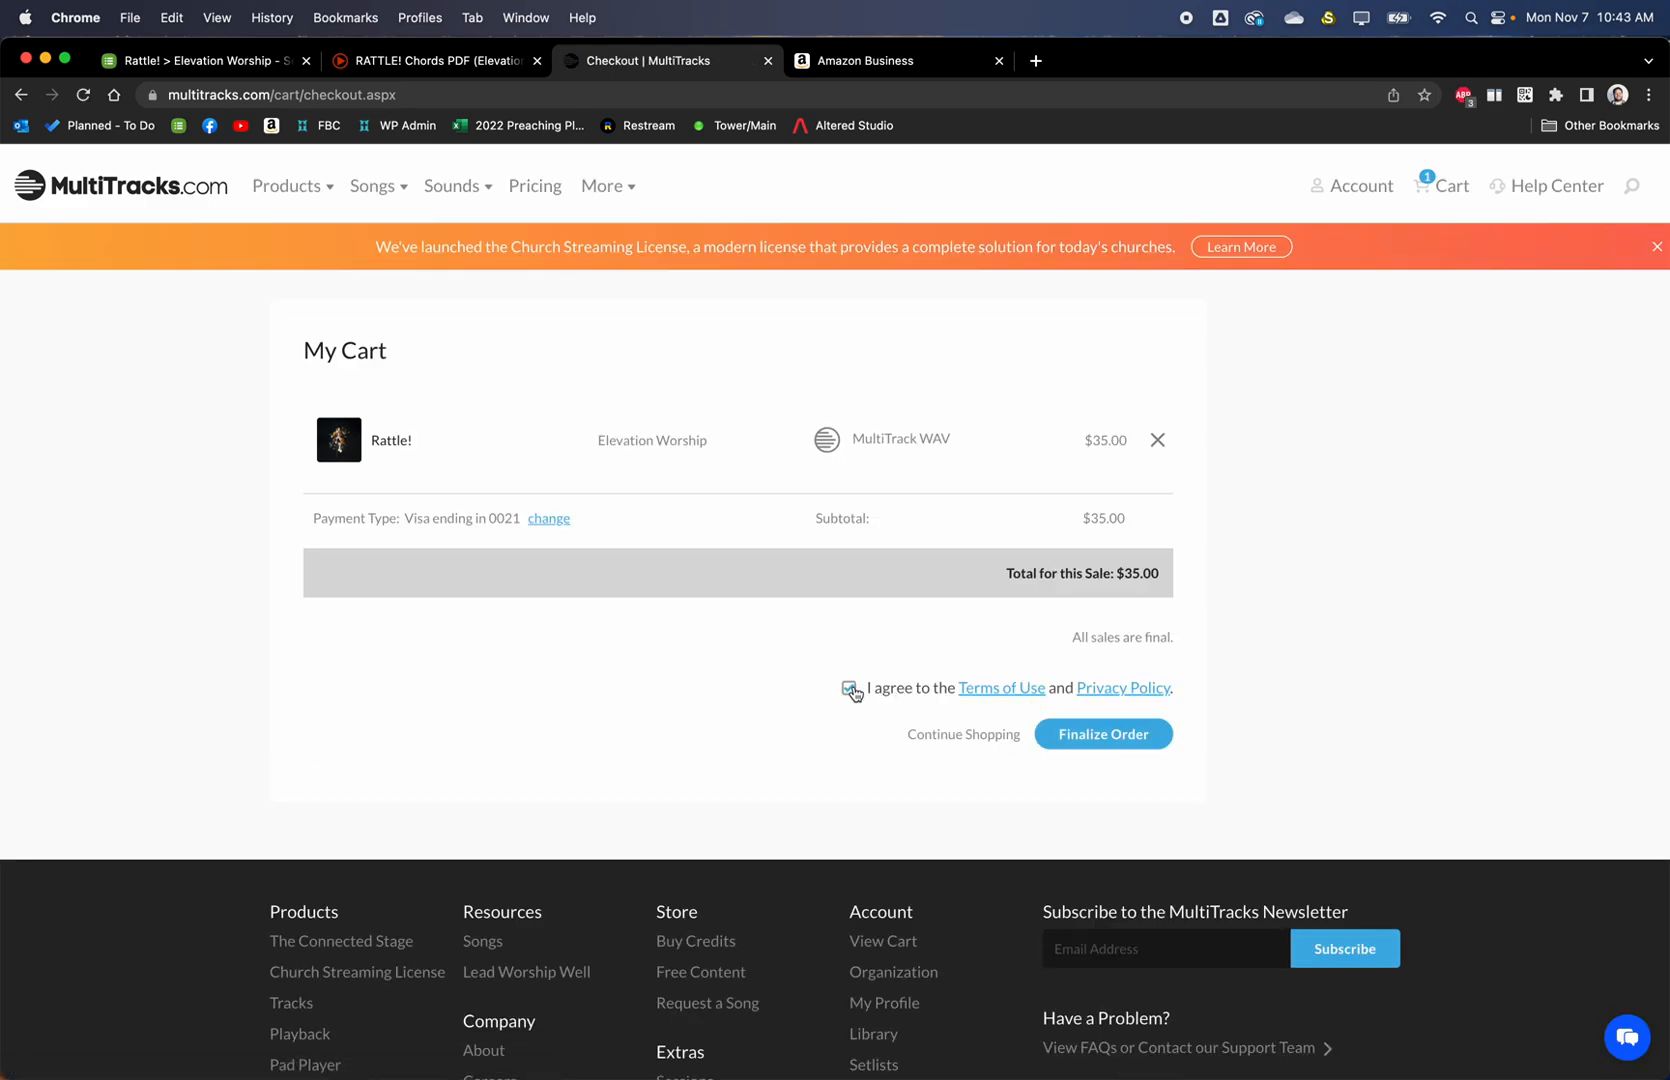
pyautogui.click(1127, 737)
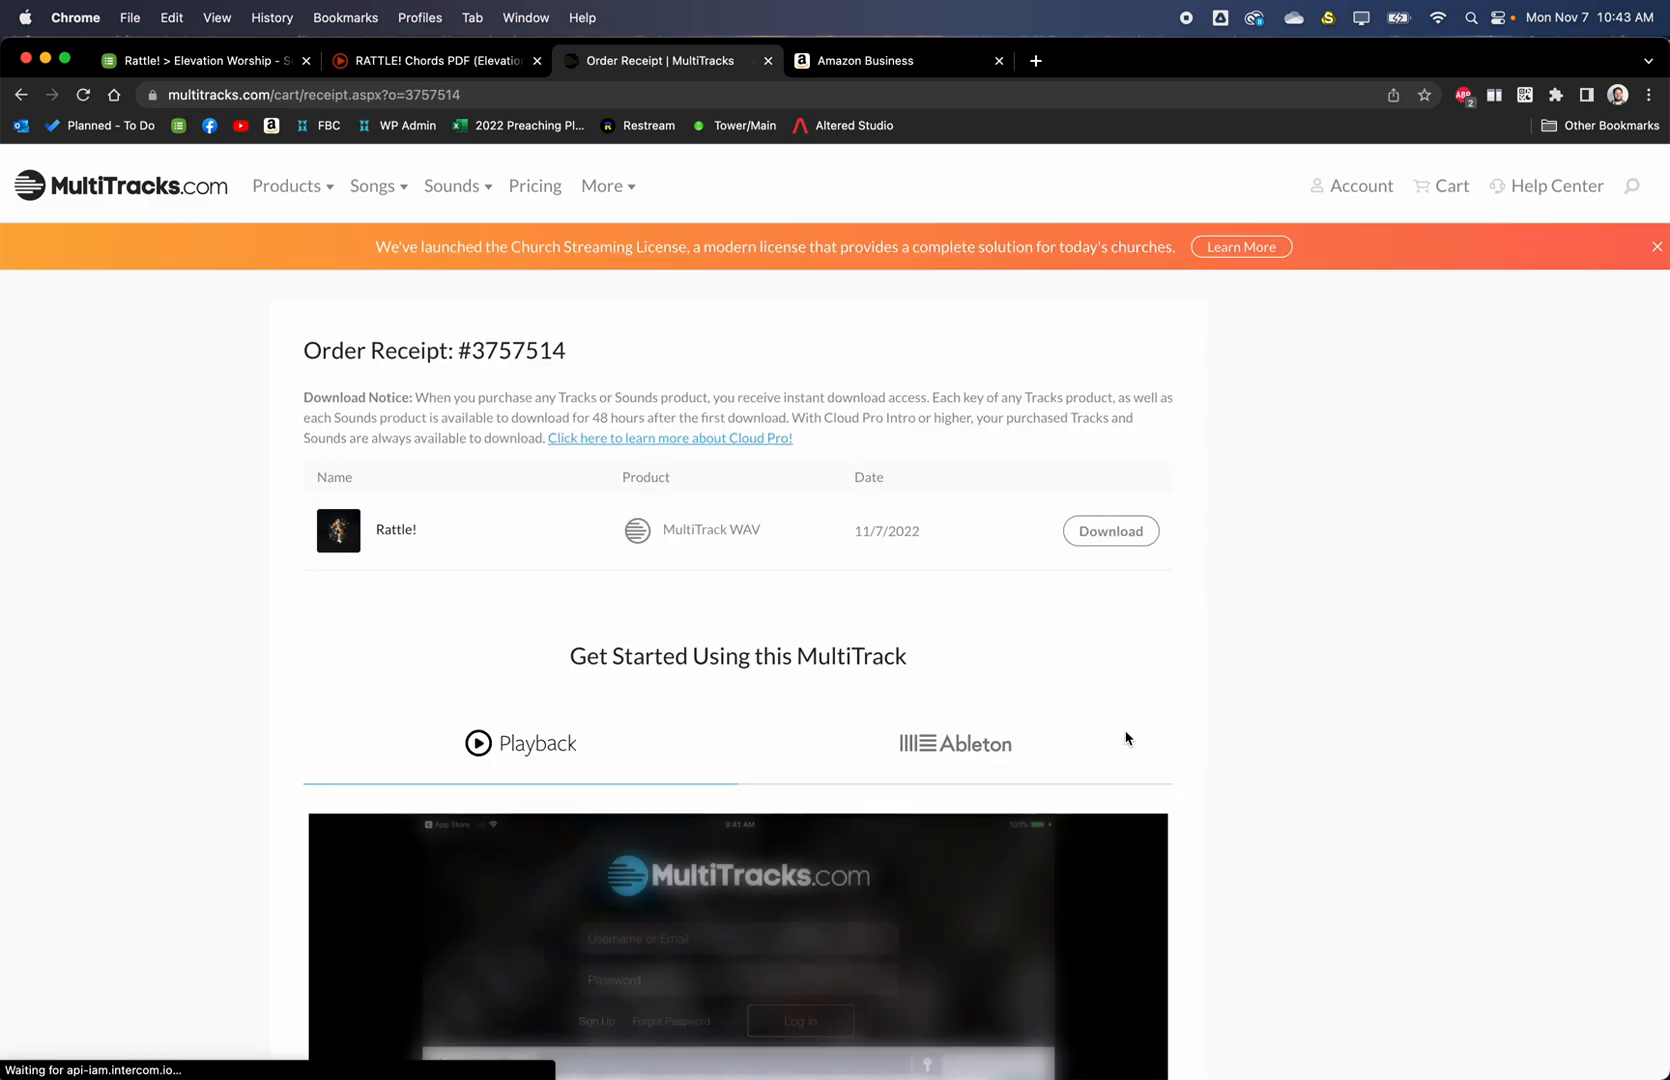
# Open the download options for the purchased Rattle! MultiTrack and request the WAV Original Eb version
pyautogui.click(1120, 543)
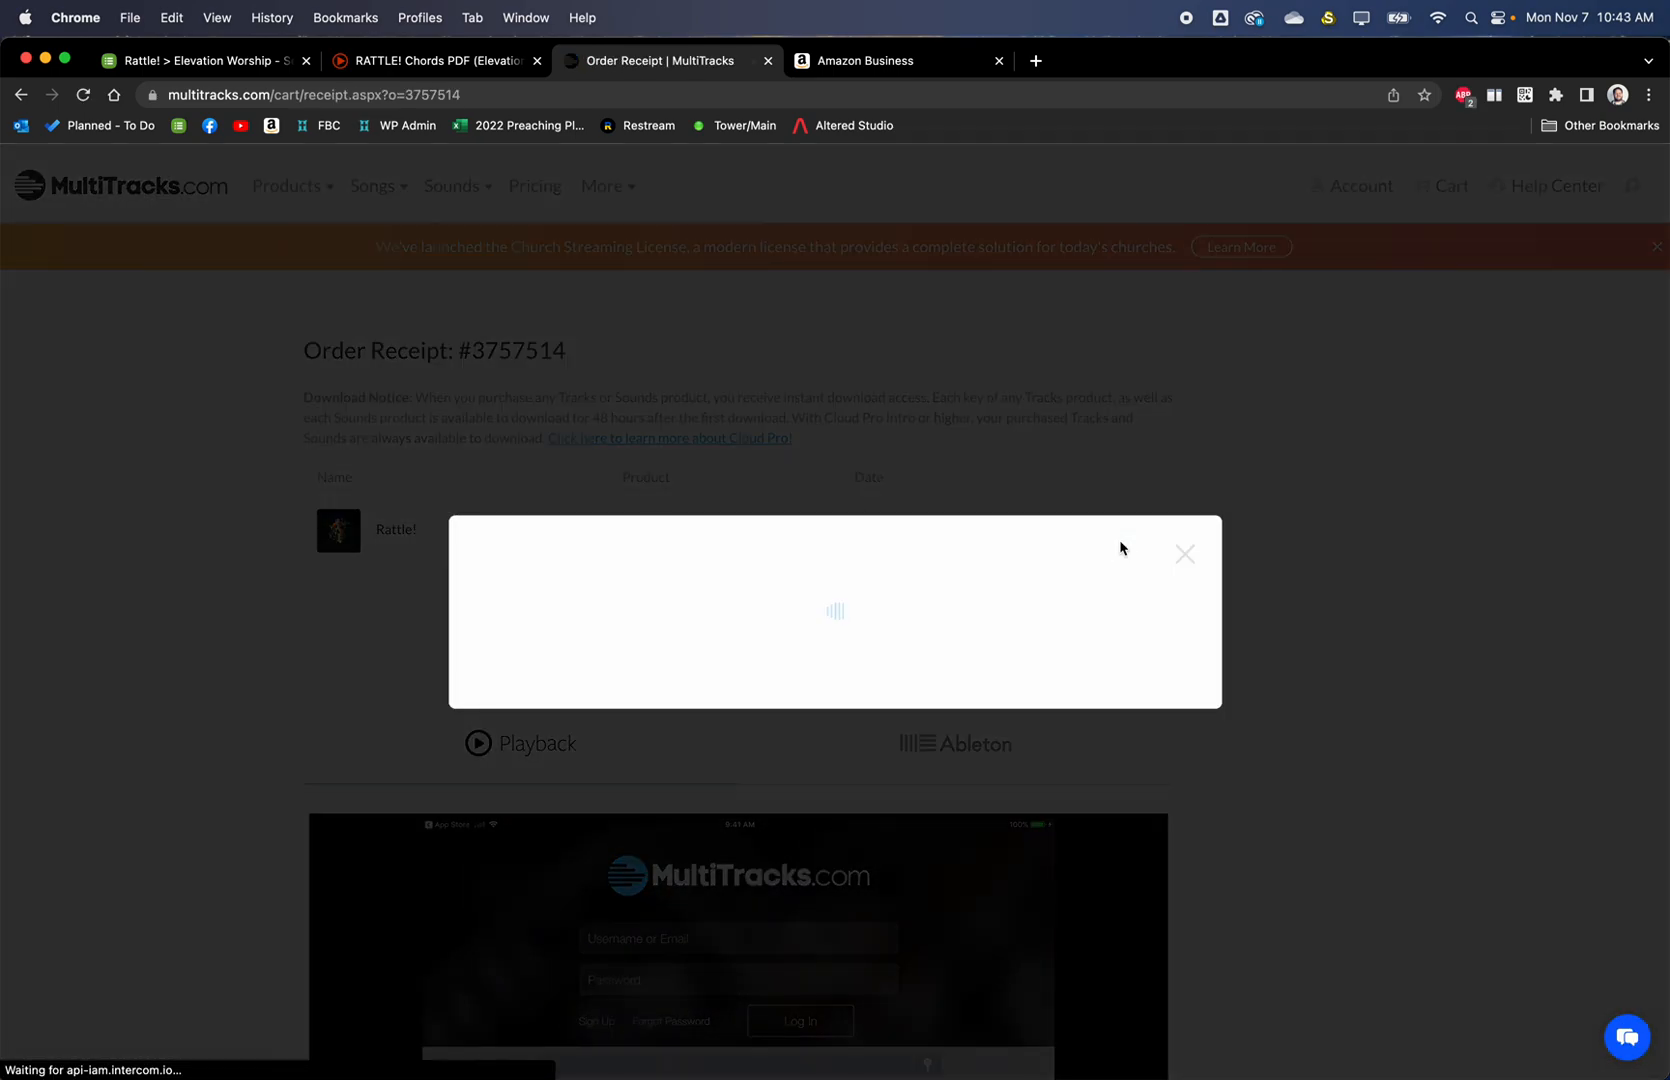
pyautogui.scroll(-5, 774, 697)
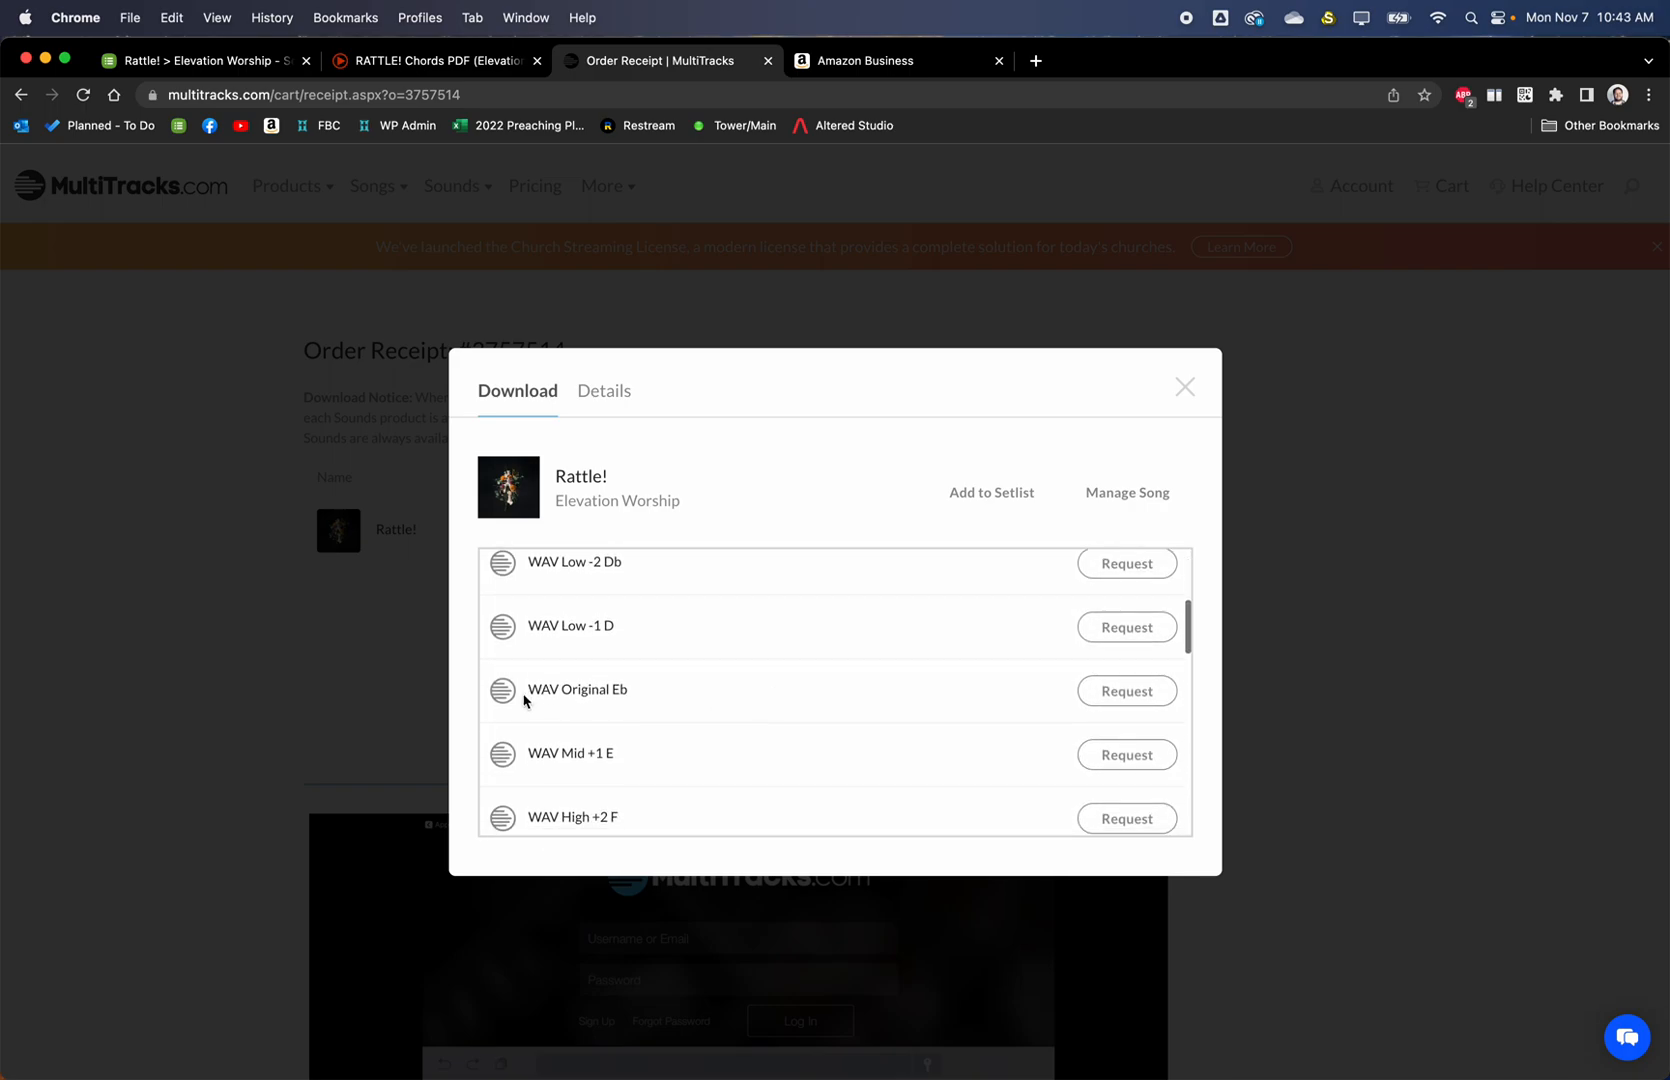
pyautogui.click(1127, 690)
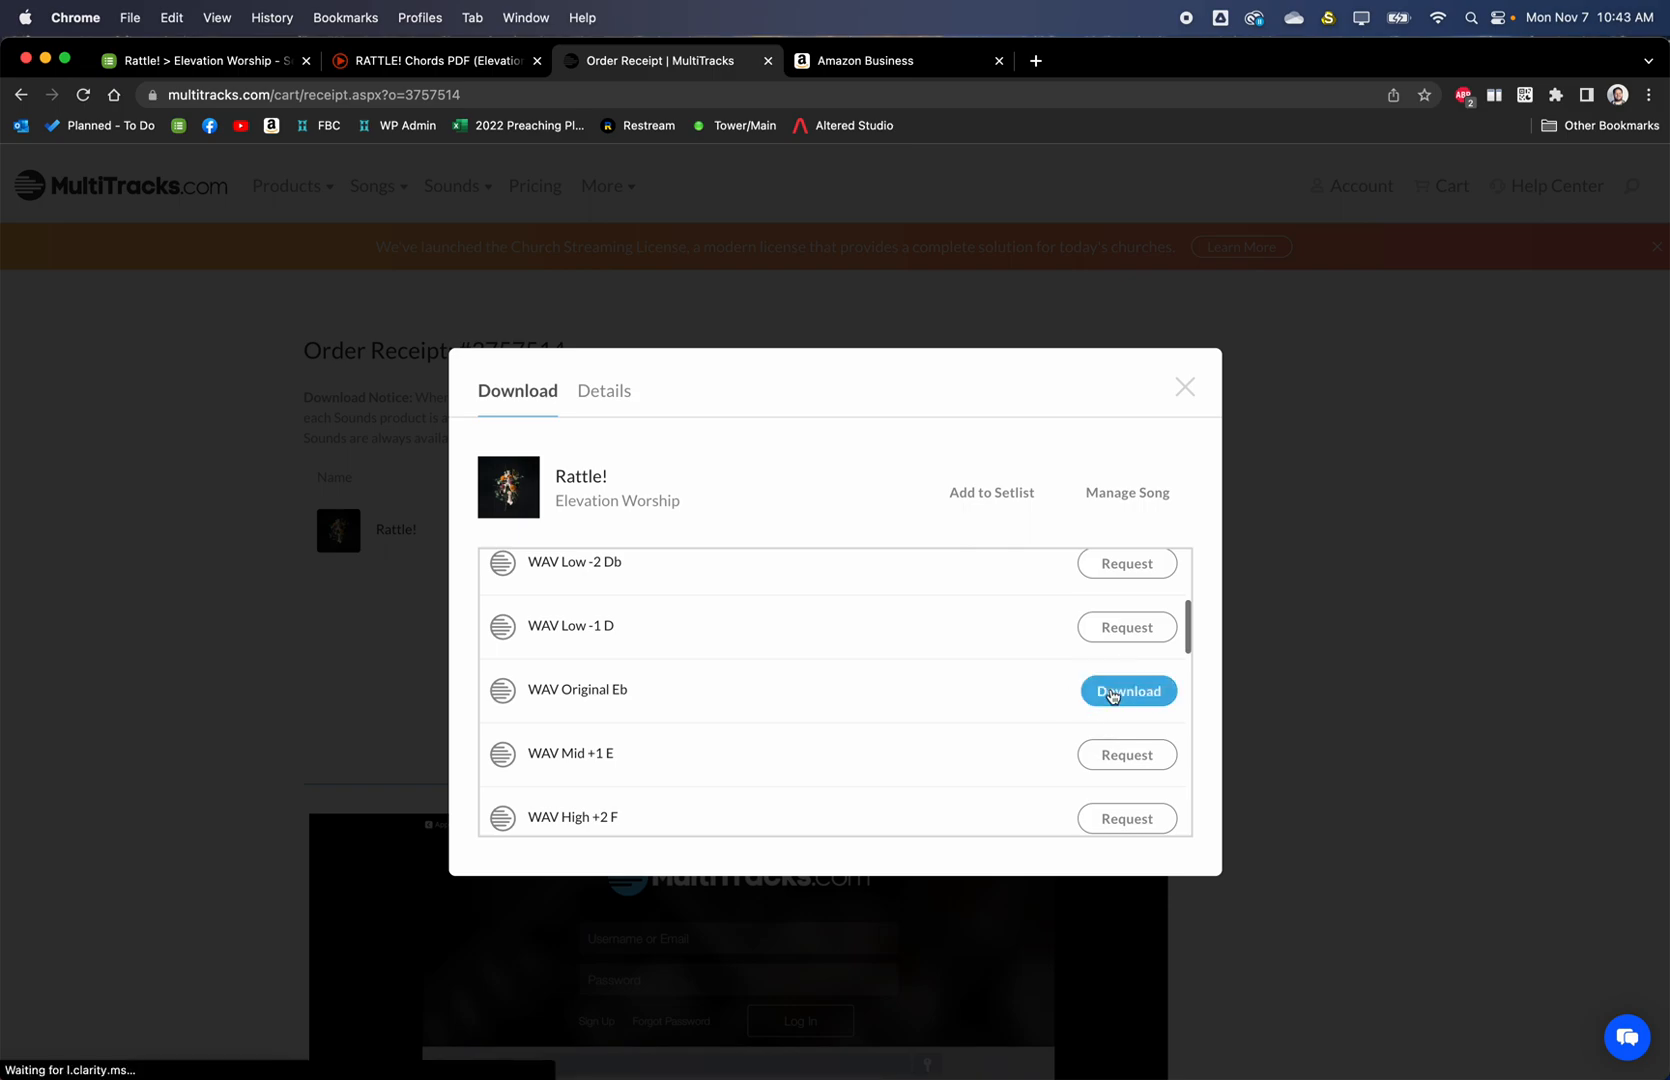
# Start downloading the WAV Original Eb version and choose the shared OneDrive folder Worship - Documents > Click Tracks > Songs as the save location
pyautogui.click(1111, 691)
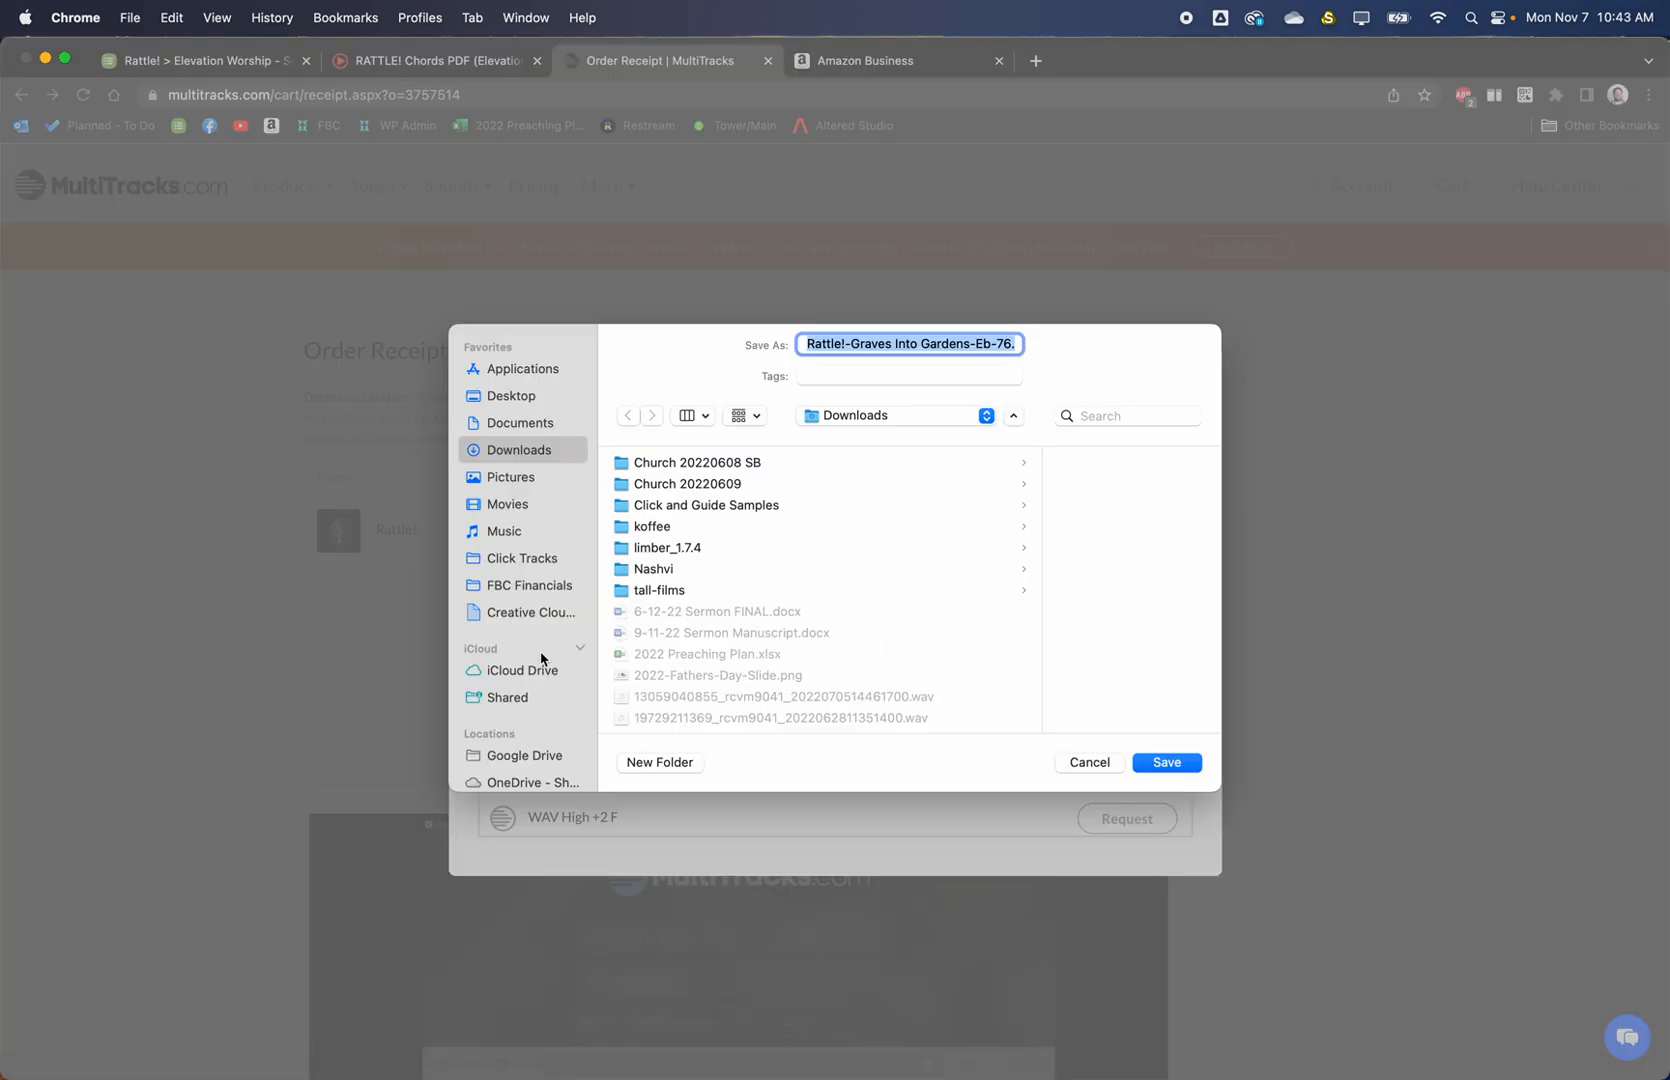
pyautogui.scroll(-2, 540, 740)
pyautogui.click(550, 713)
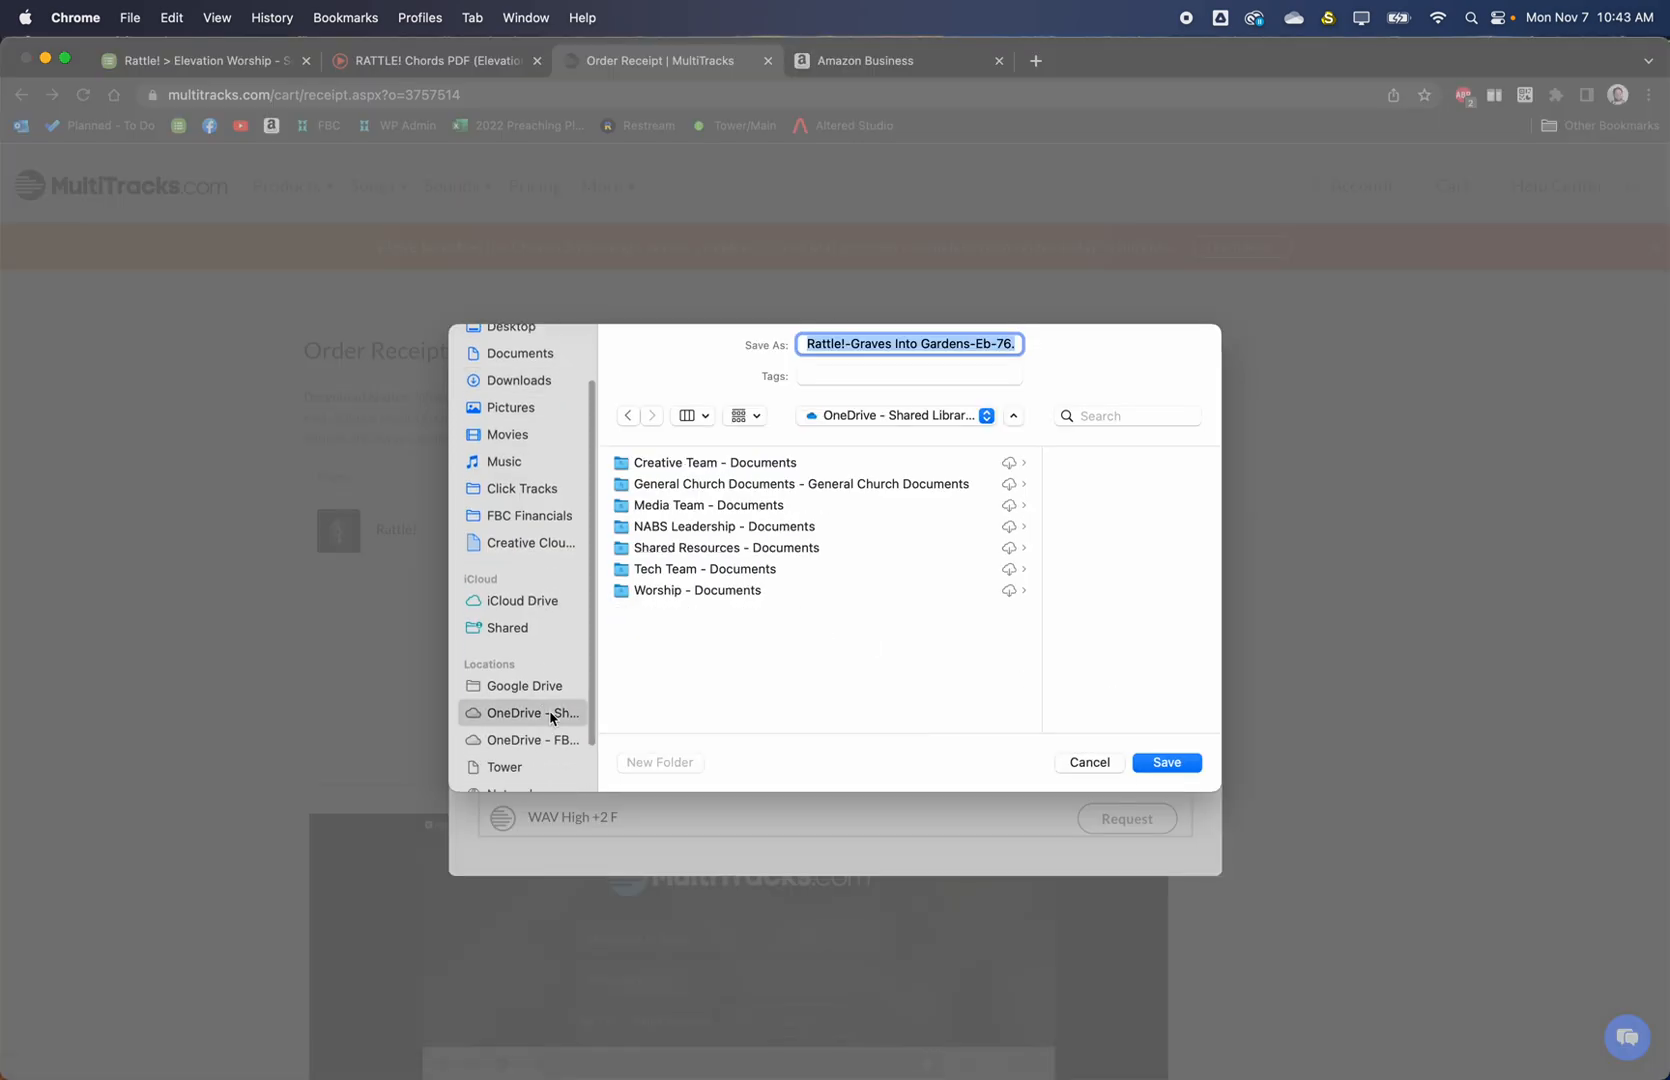
pyautogui.click(663, 590)
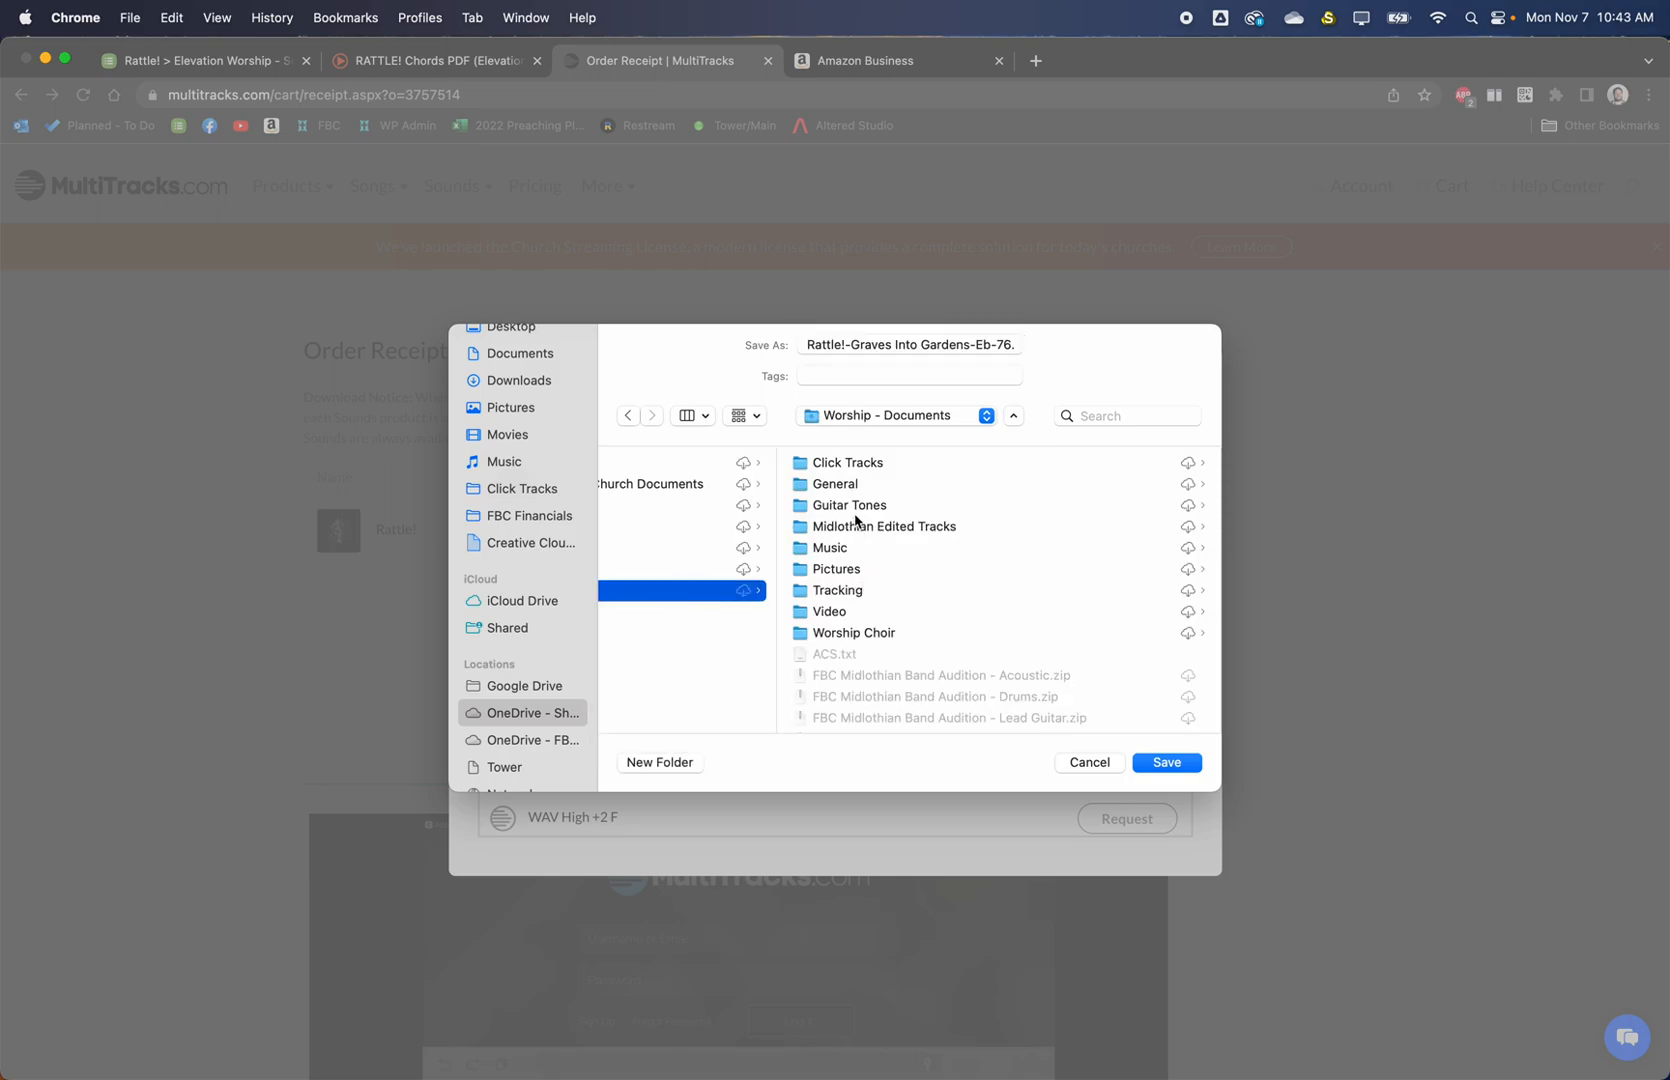
pyautogui.click(847, 467)
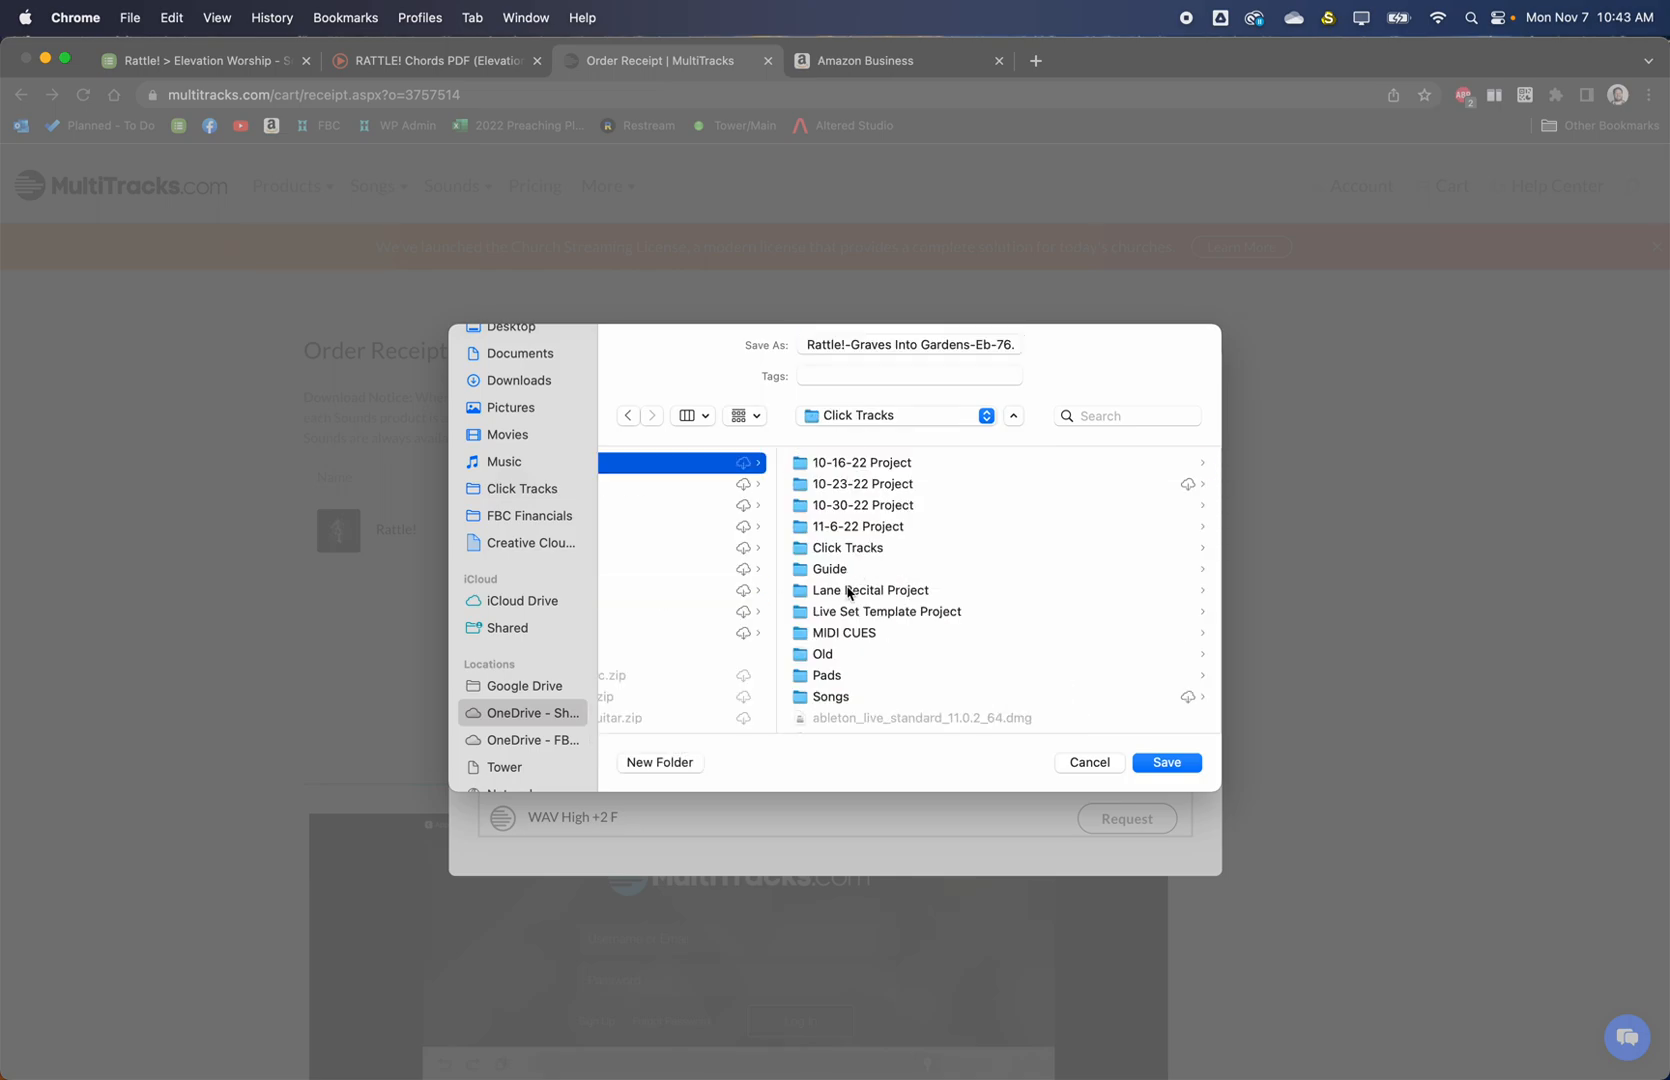
pyautogui.click(826, 697)
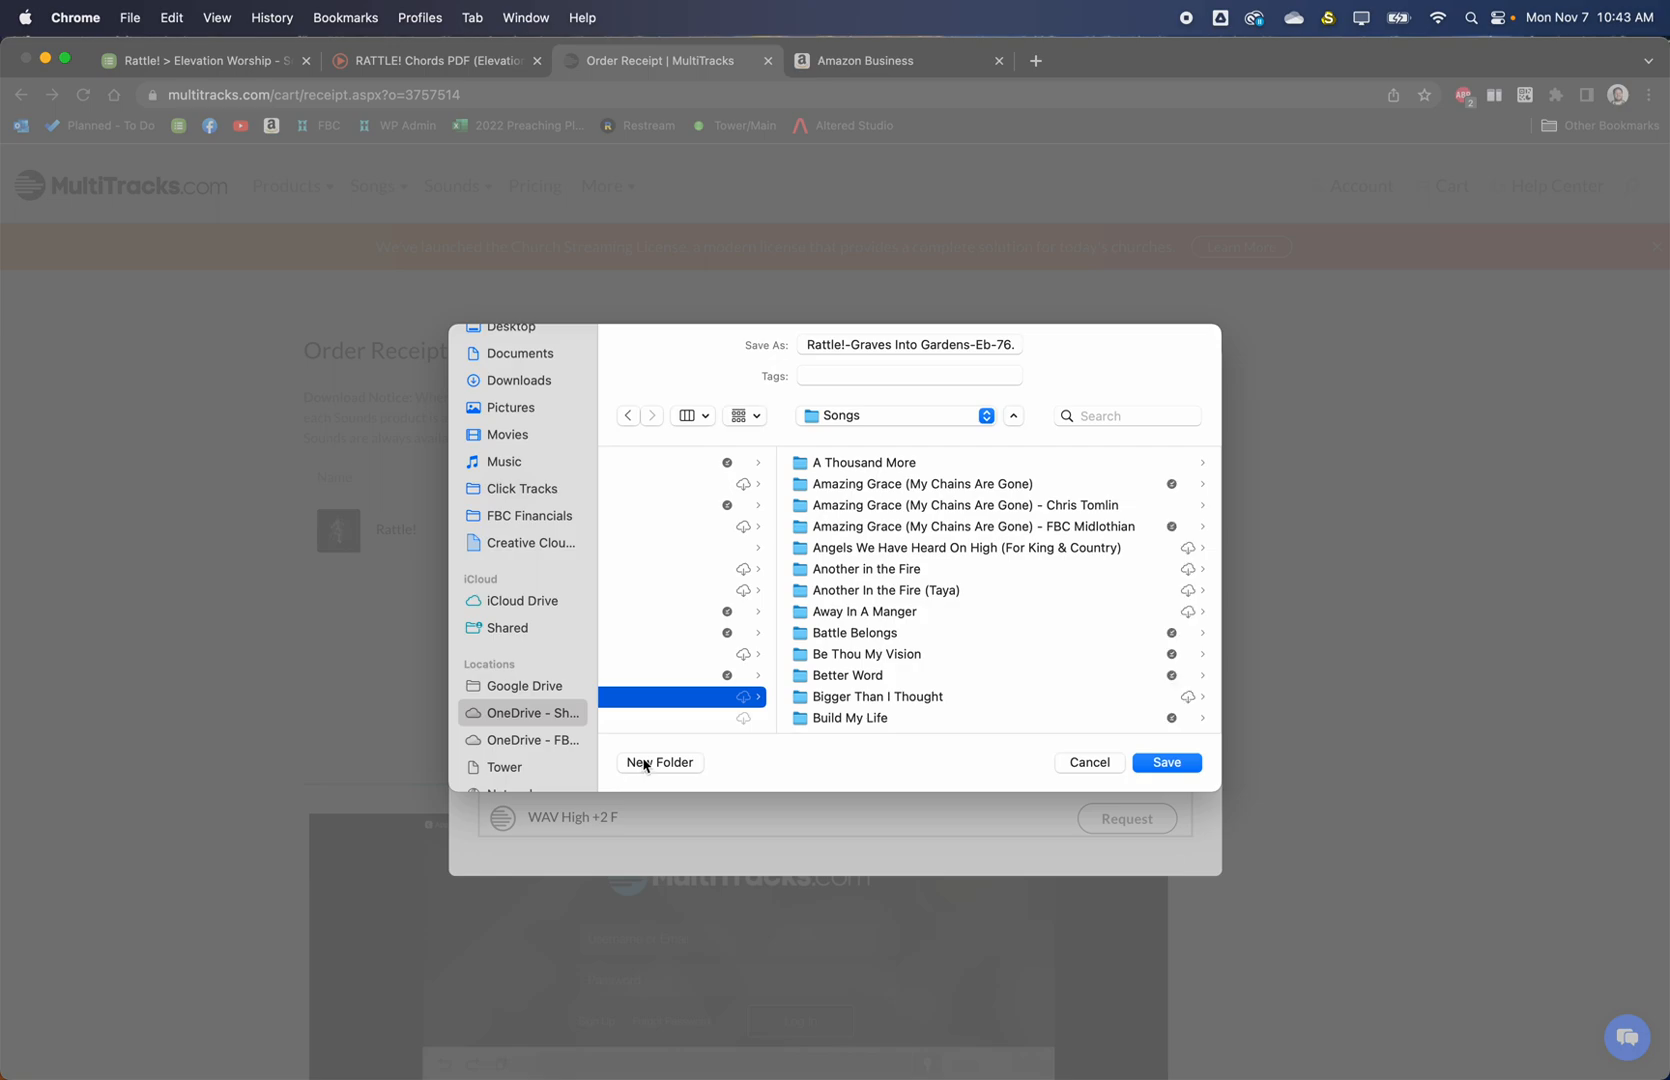
# Create a folder named "Rattle (Elevation Worship)" inside Songs and save the MultiTrack zip there
pyautogui.click(632, 768)
pyautogui.write('Rattle (Elevation Worship')
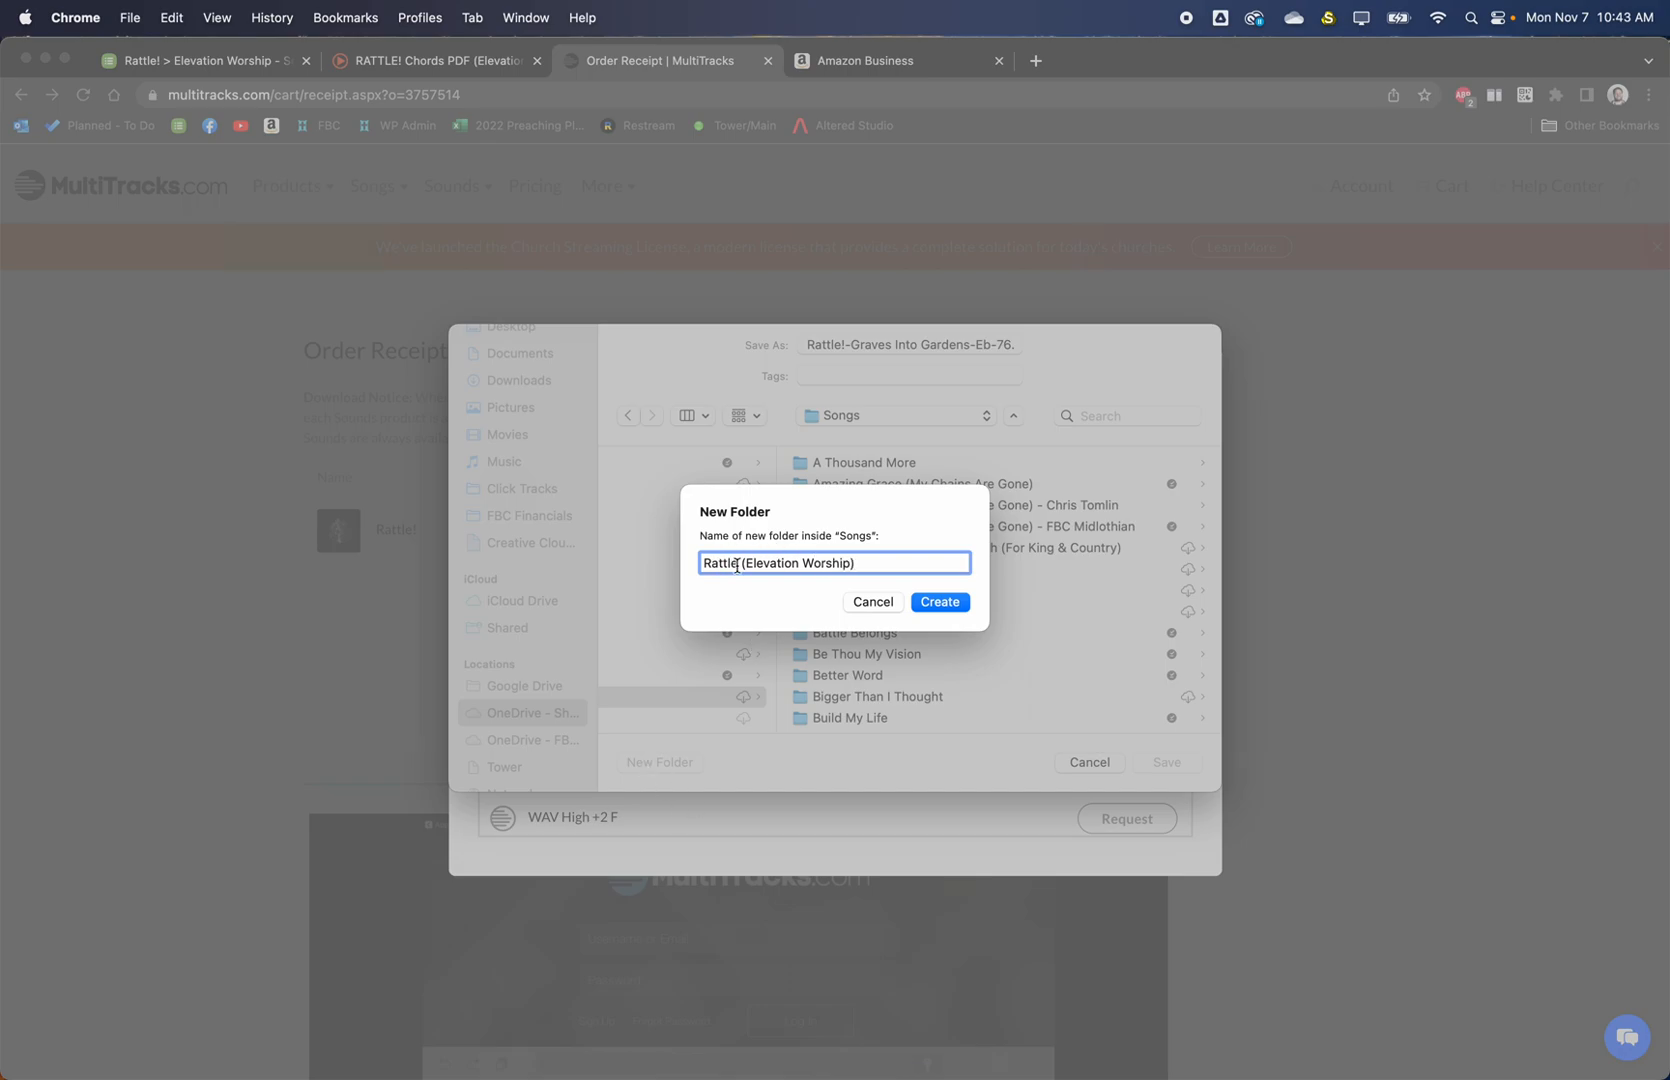
pyautogui.moveTo(745, 563); pyautogui.dragTo(801, 566)
pyautogui.click(903, 565)
pyautogui.click(938, 601)
pyautogui.click(1163, 762)
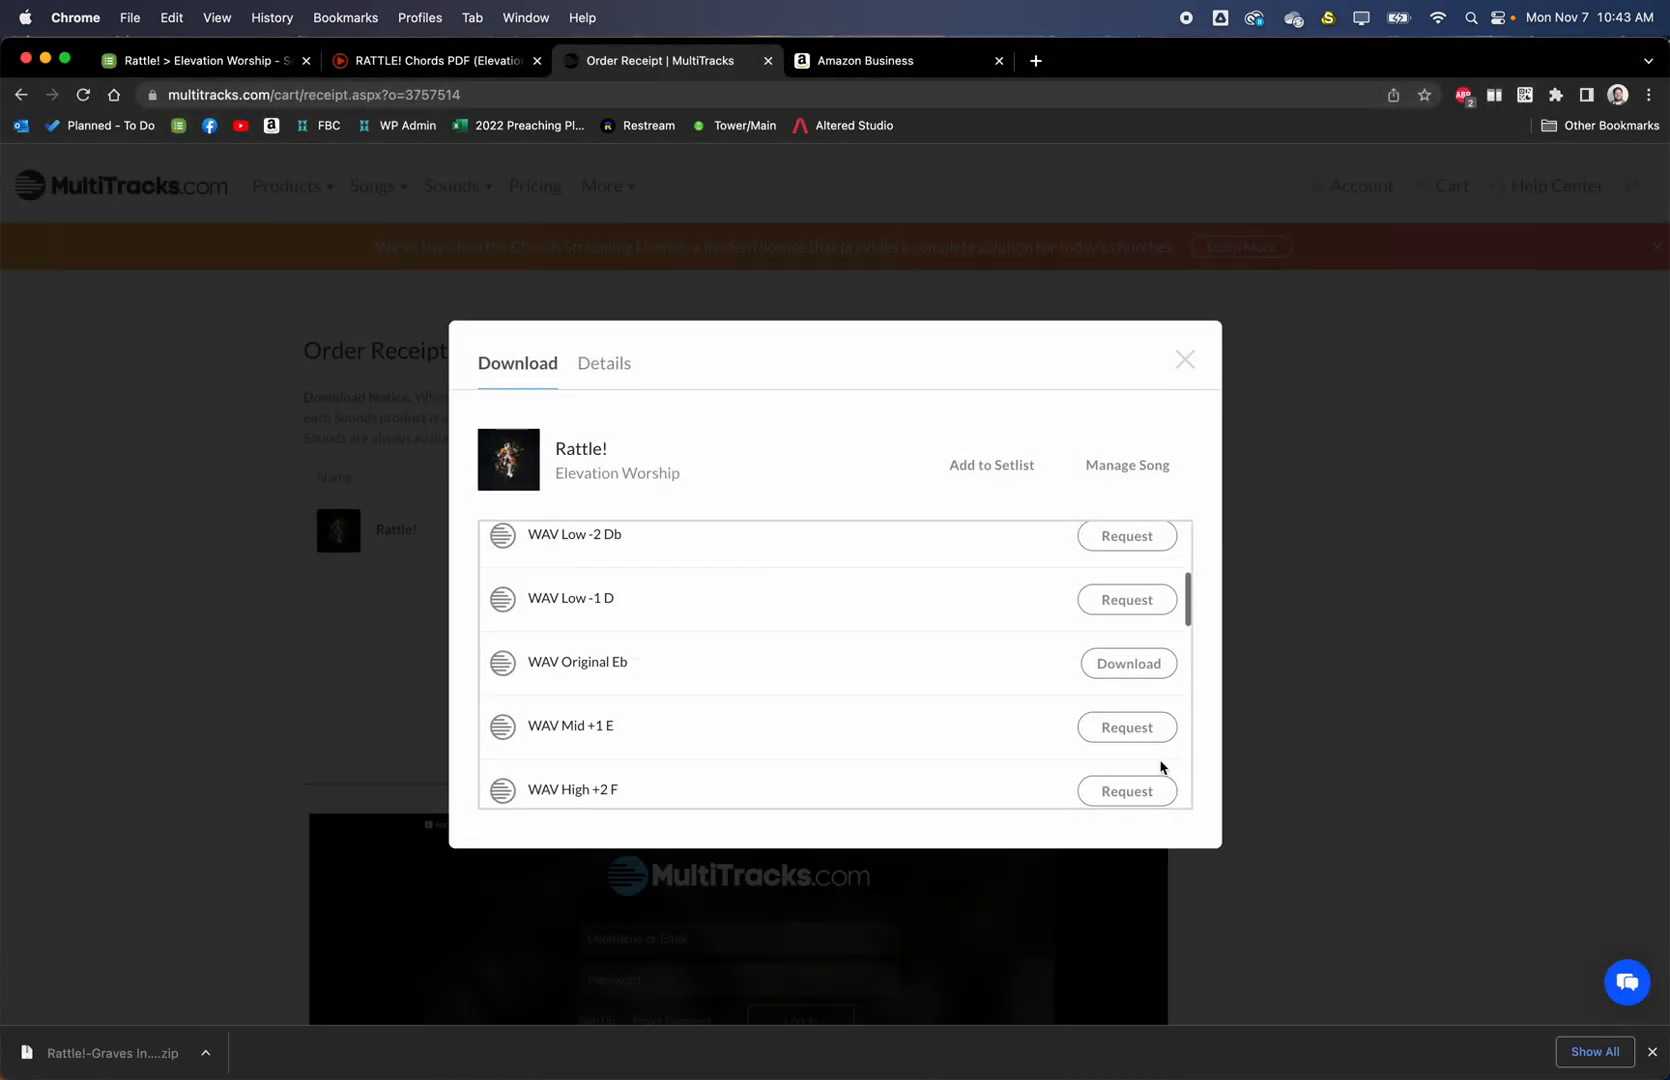
# Show the downloaded Rattle! zip in Finder, extract it in place, and permanently delete the zip file
pyautogui.click(208, 1053)
pyautogui.click(300, 1027)
pyautogui.doubleClick(515, 256)
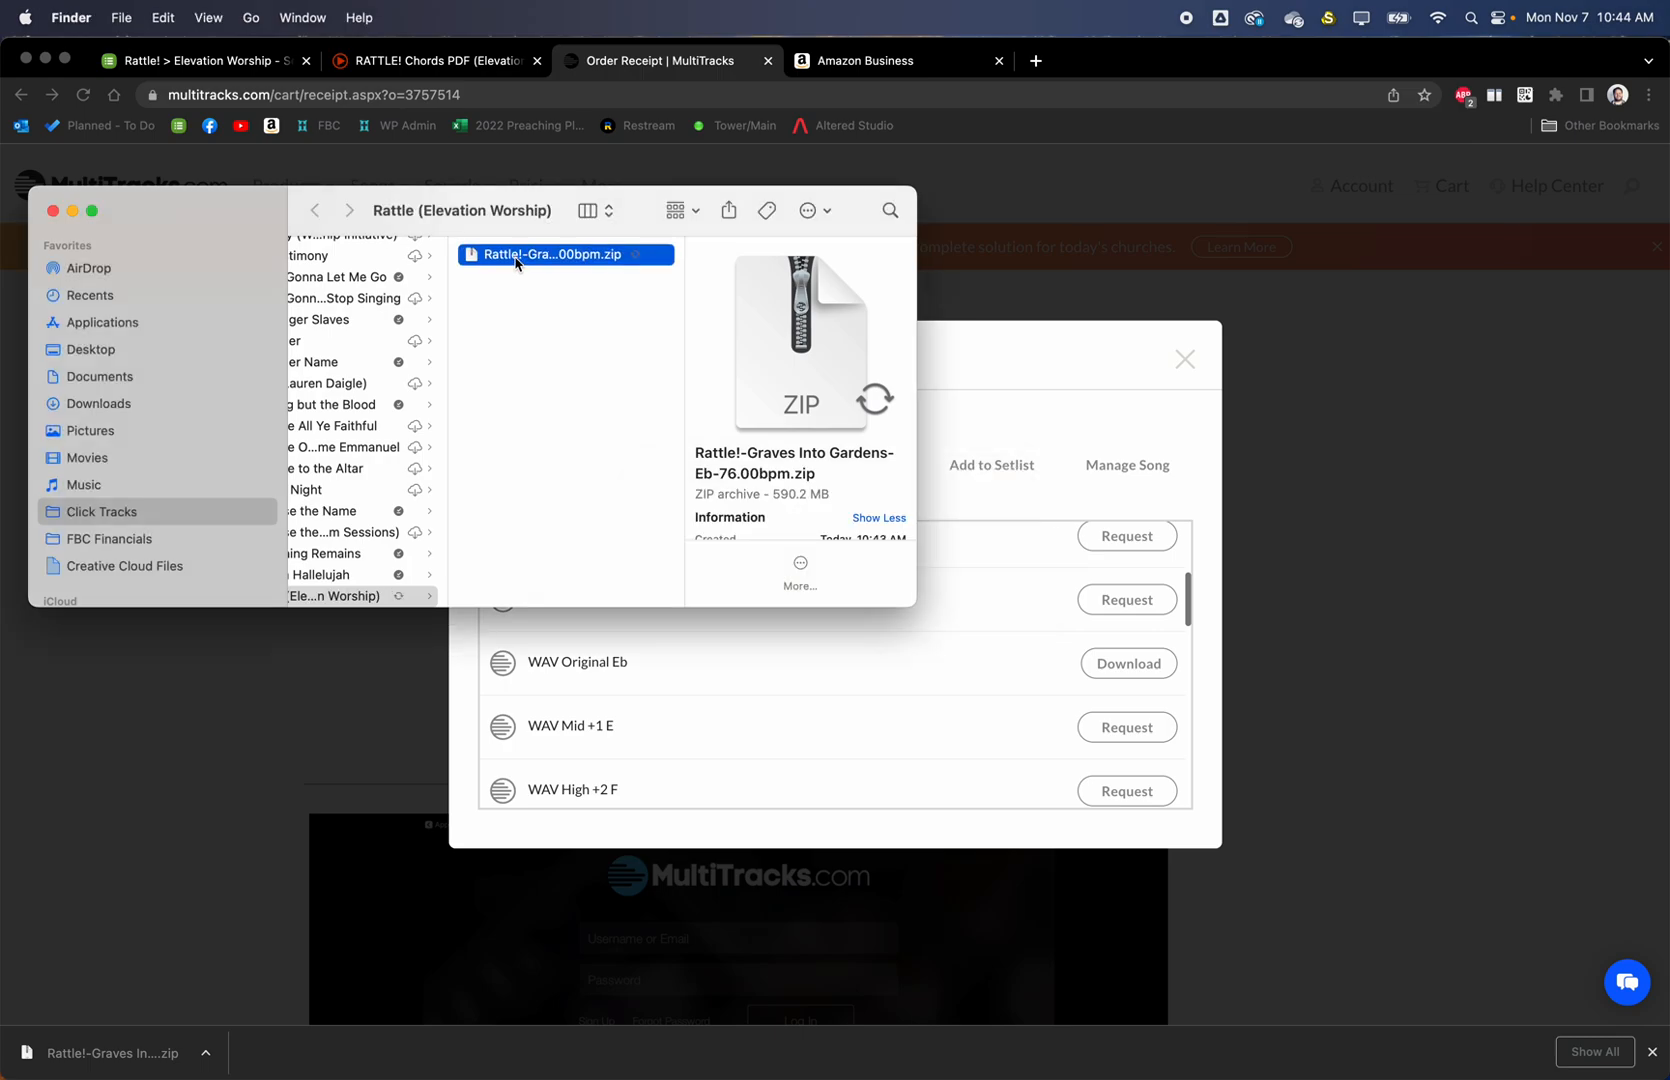
pyautogui.click(550, 276)
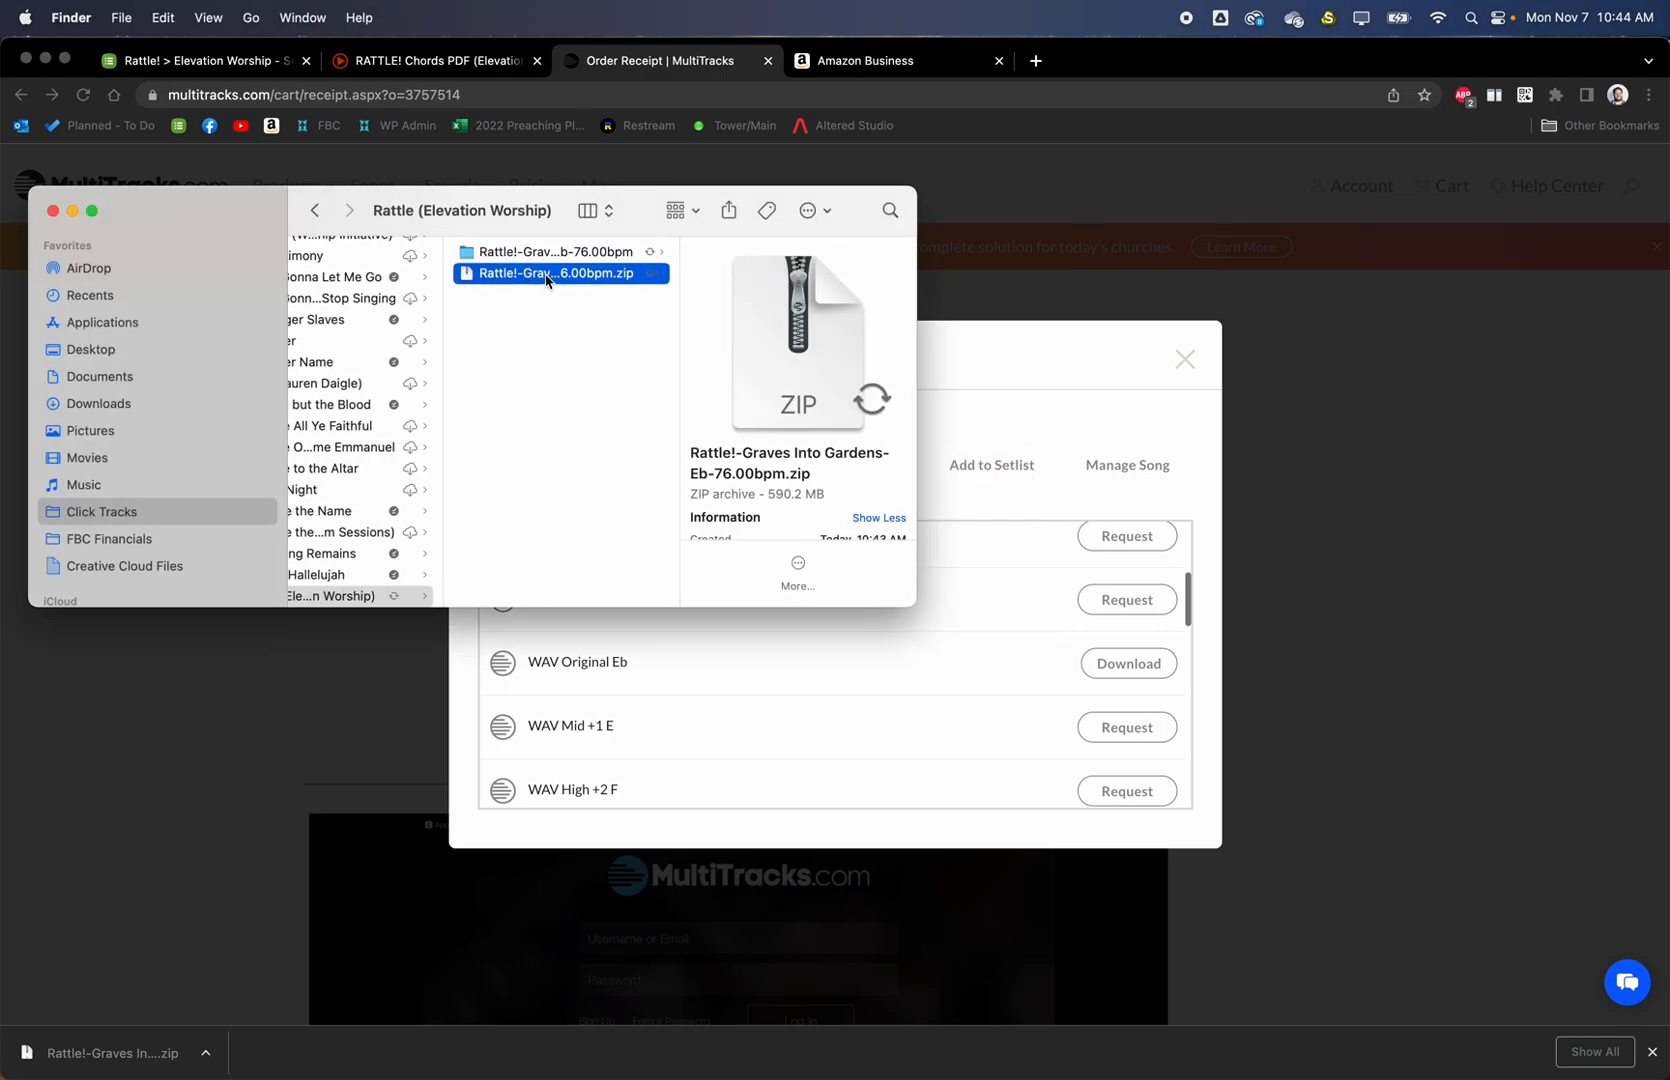
pyautogui.press('alt+super+Delete')
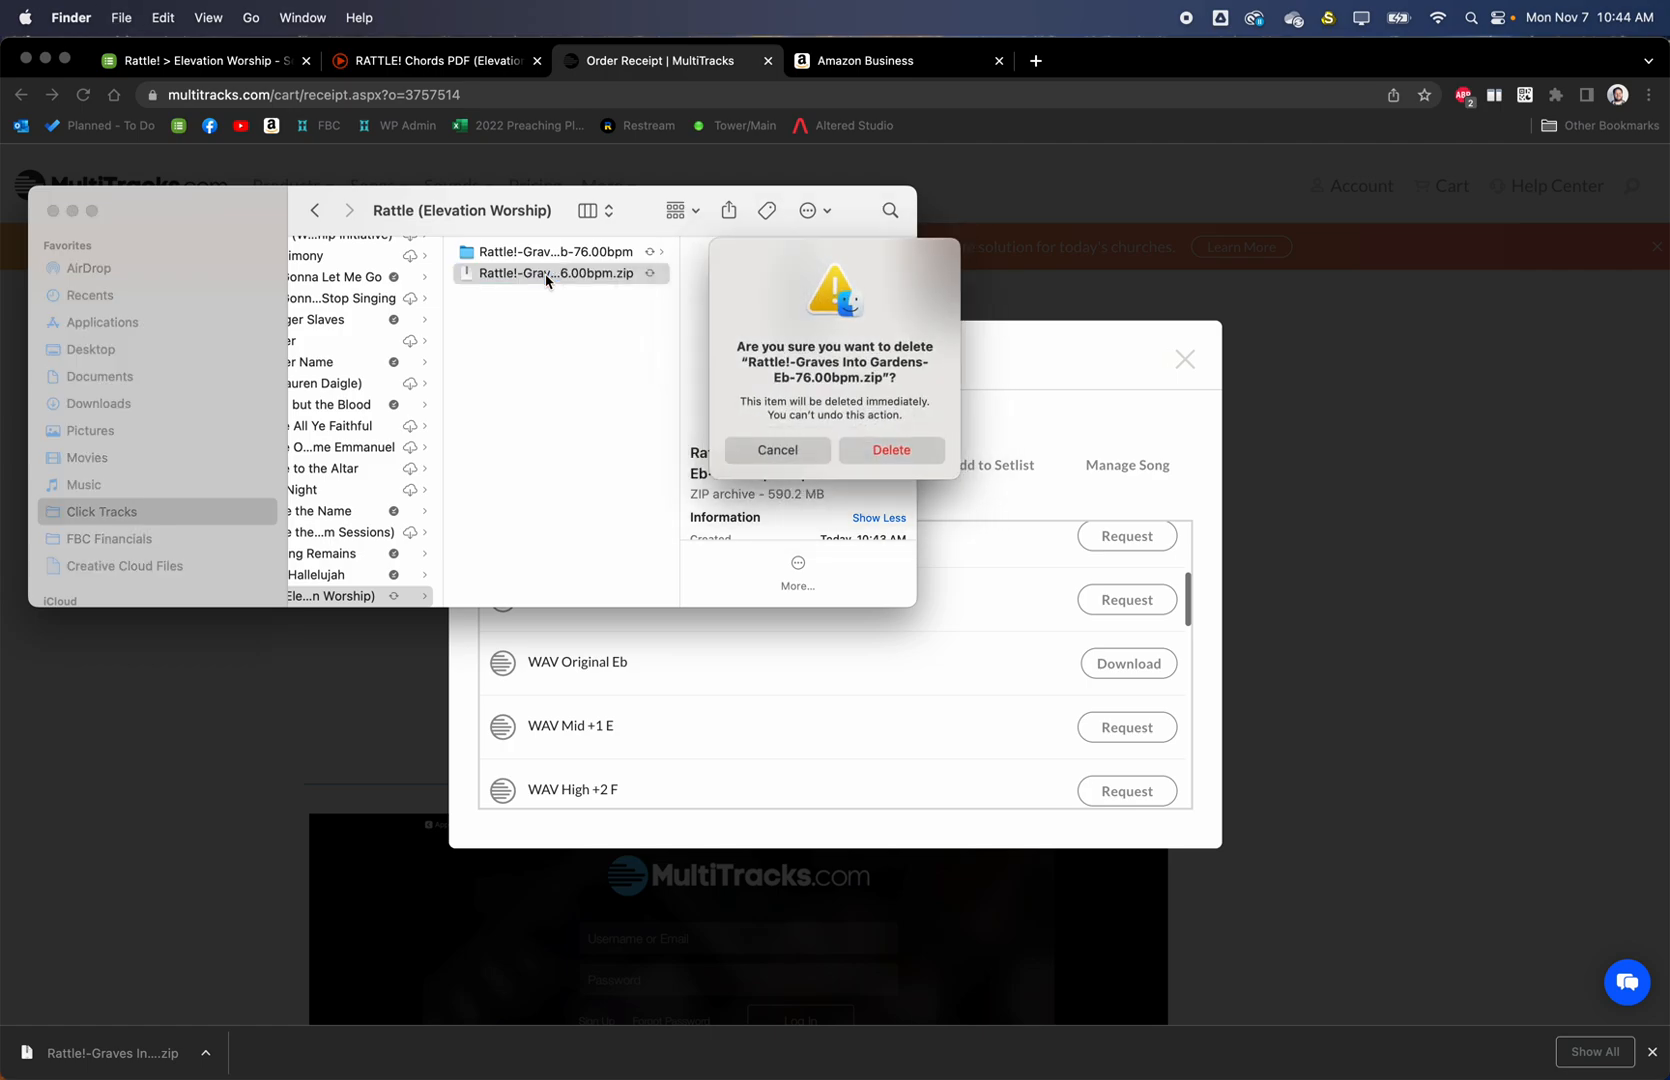
pyautogui.click(880, 452)
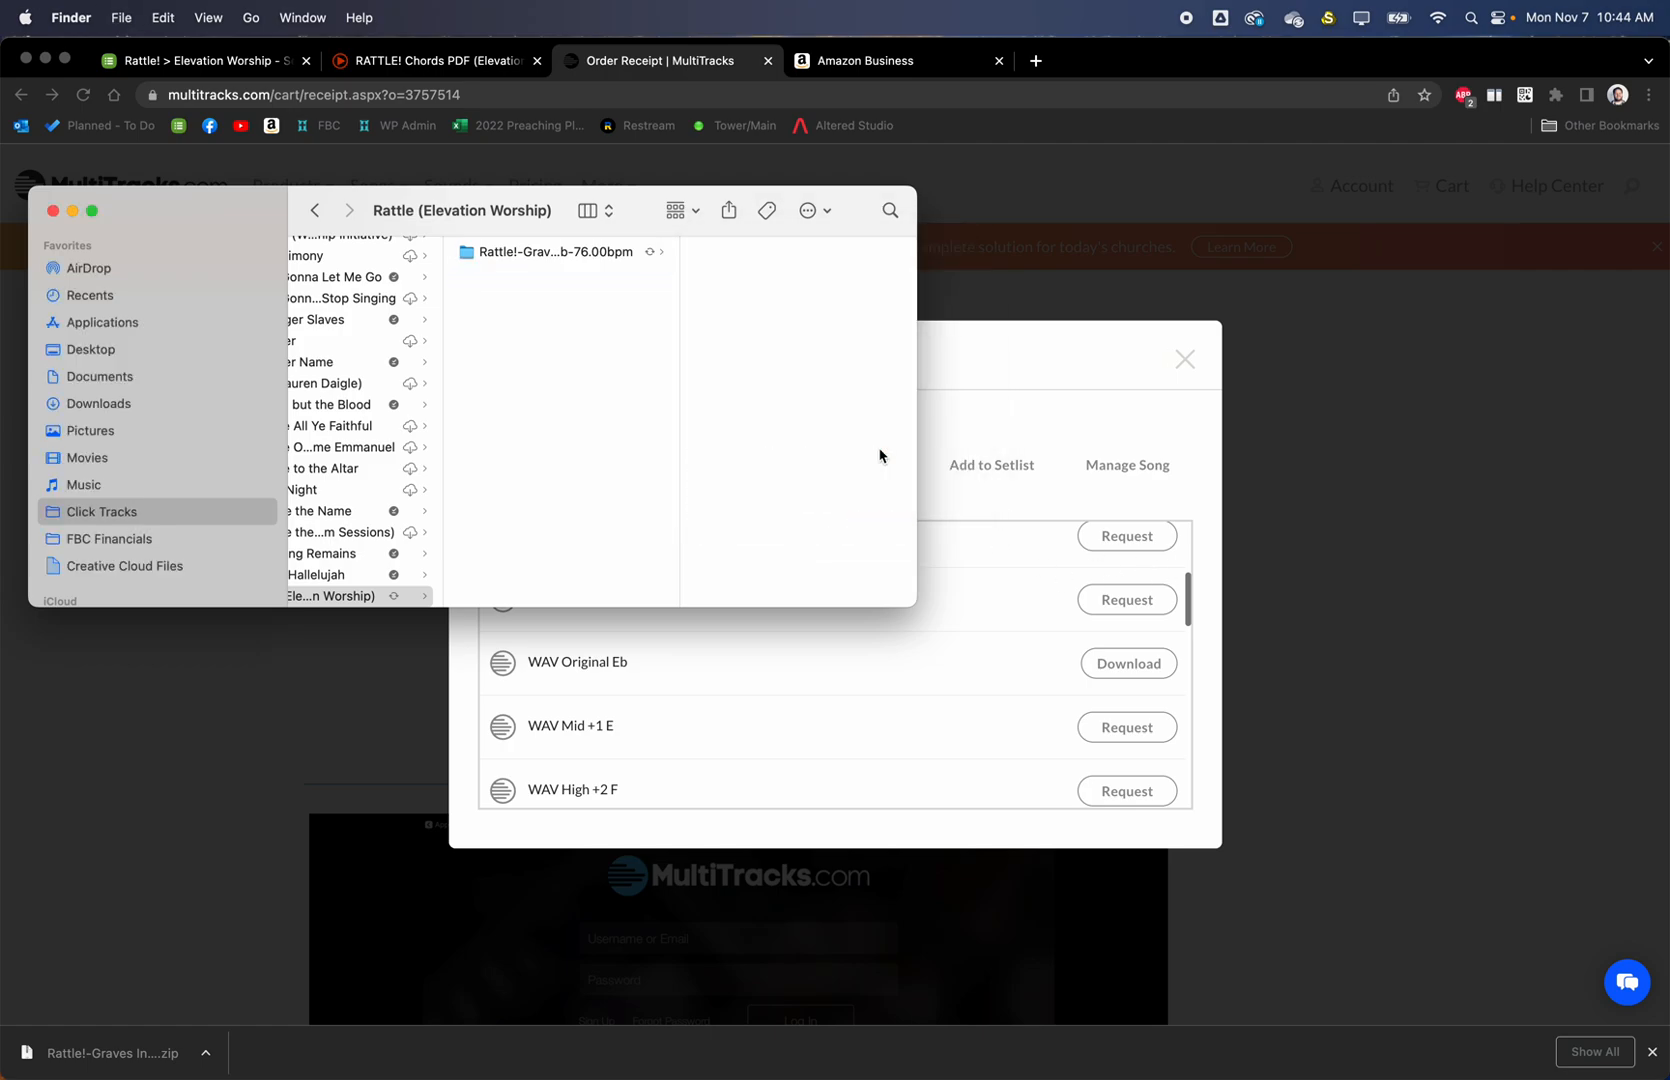
# Move all the contents of the extracted Rattle!-Graves Into Gardens-Eb-76.00bpm folder up into the Rattle (Elevation Worship) folder
pyautogui.click(572, 253)
pyautogui.press('Right')
pyautogui.press('super+a')
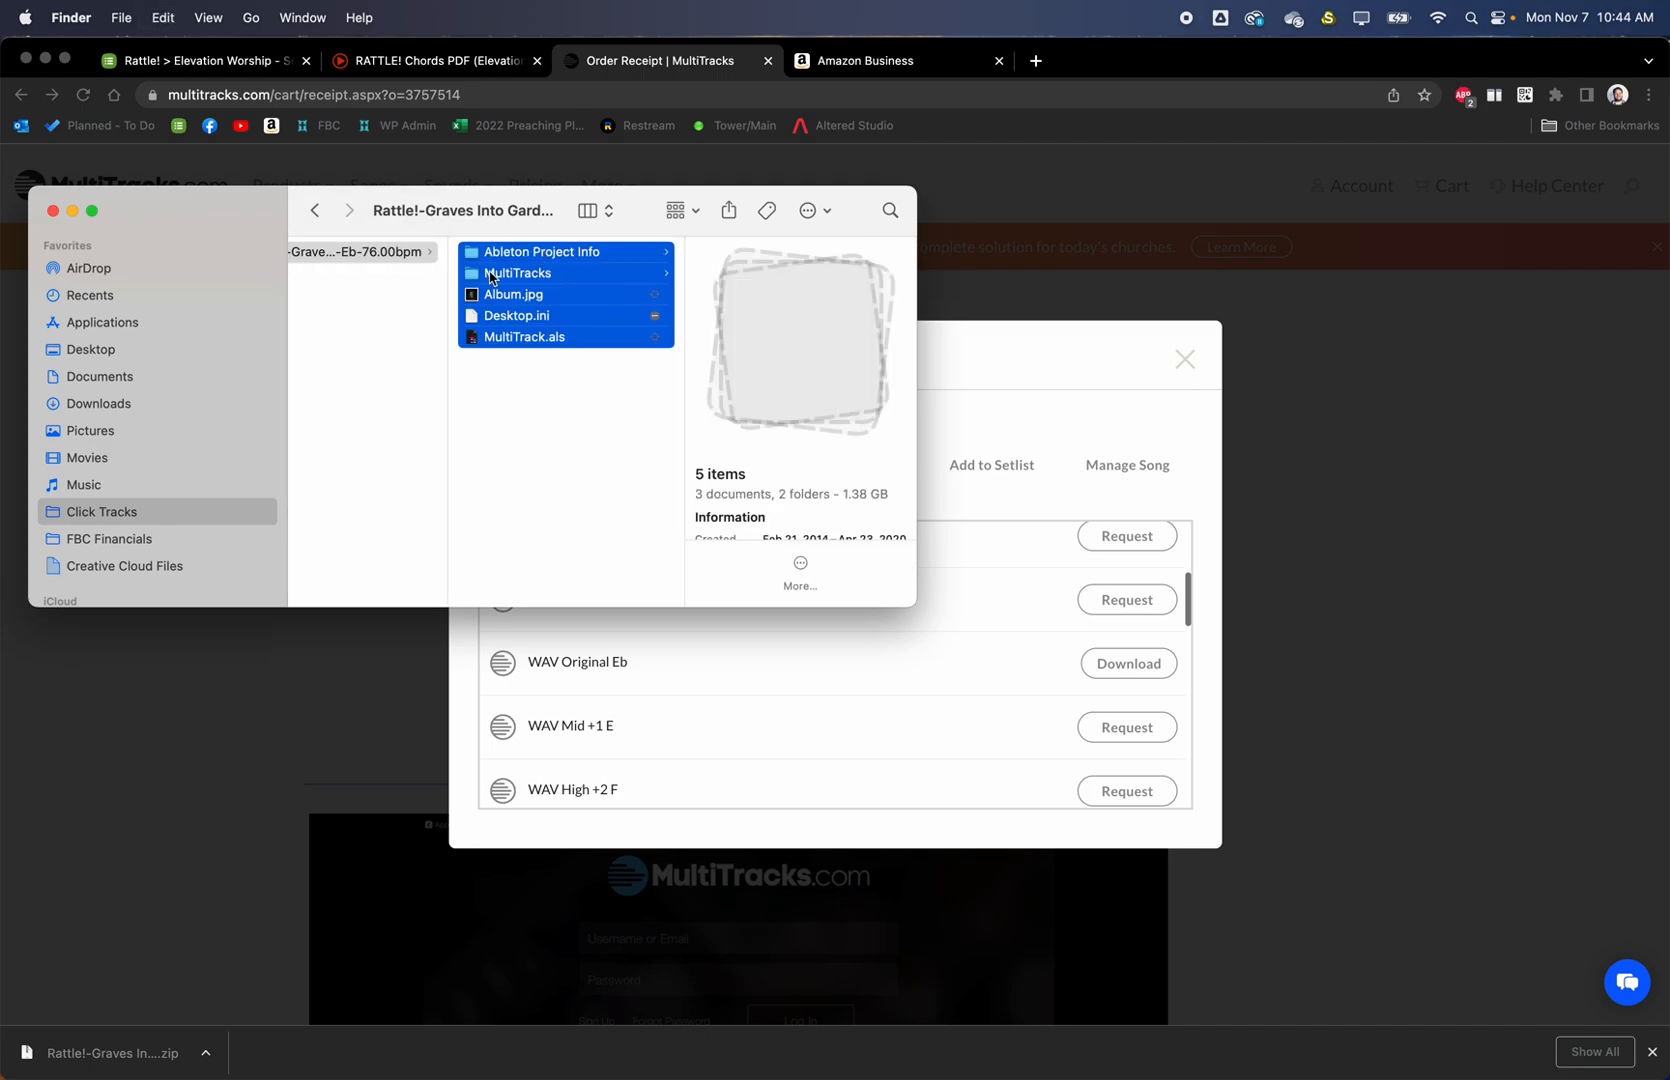
pyautogui.hscroll(-5, 354, 354)
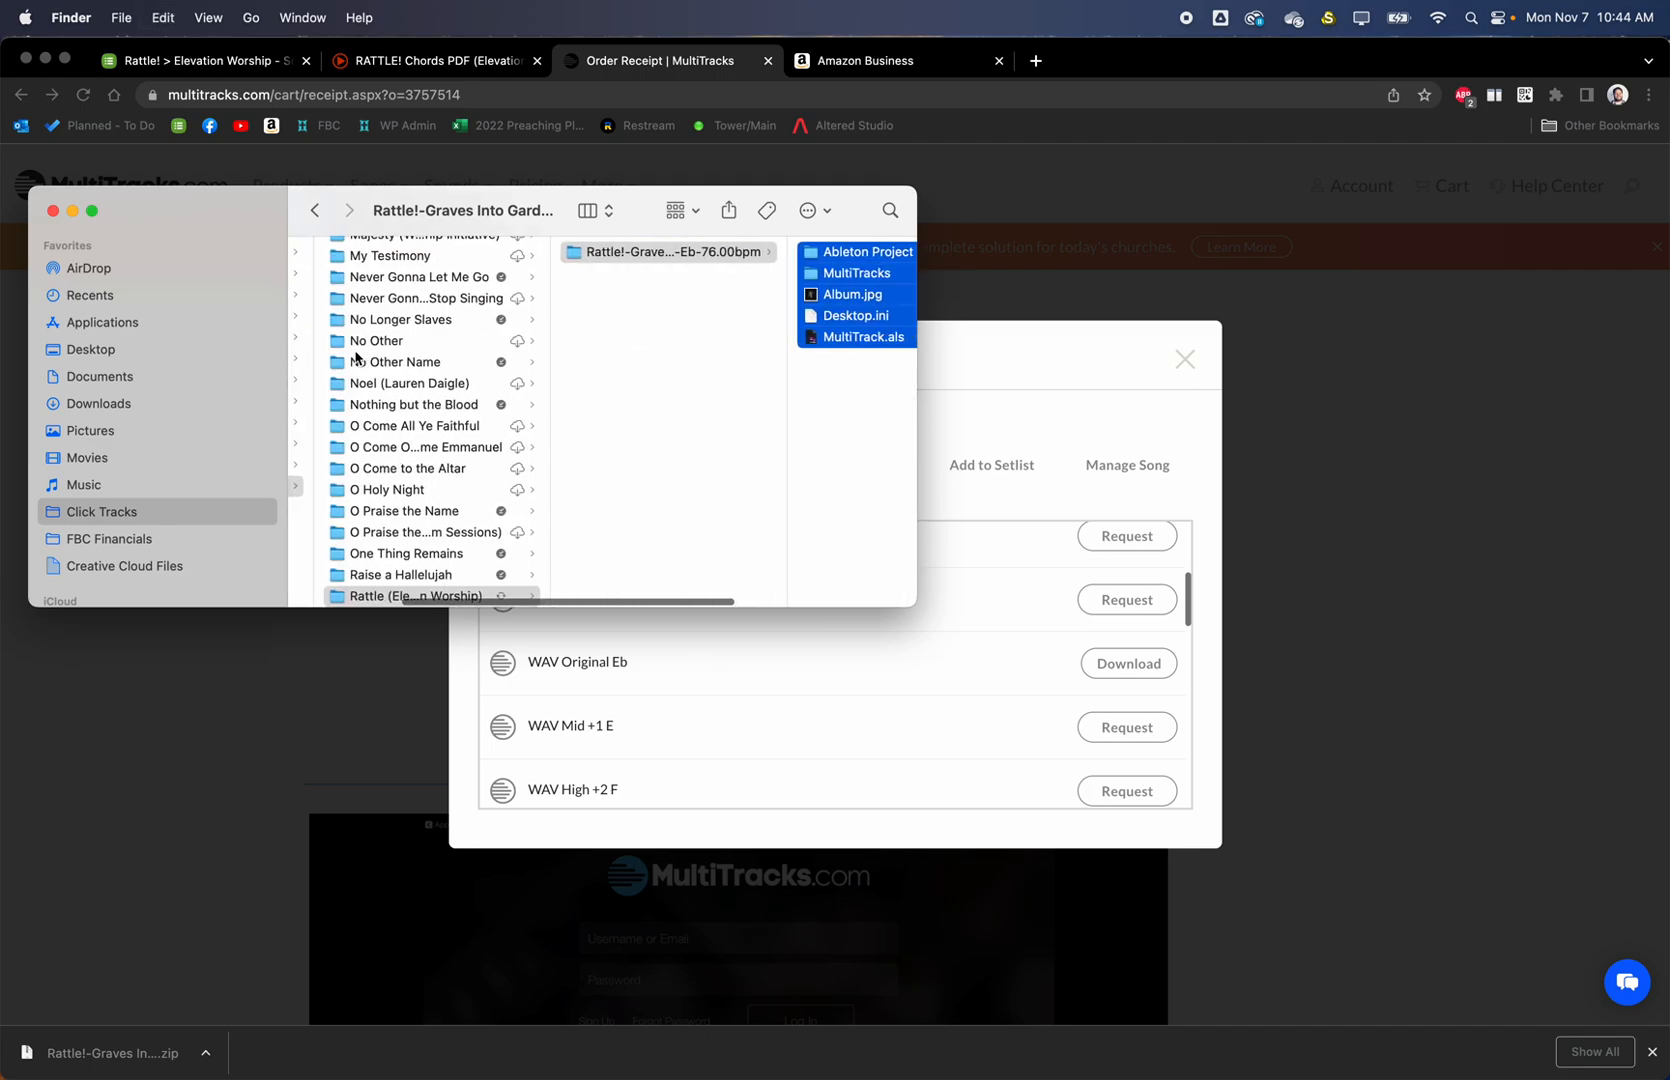
pyautogui.click(390, 596)
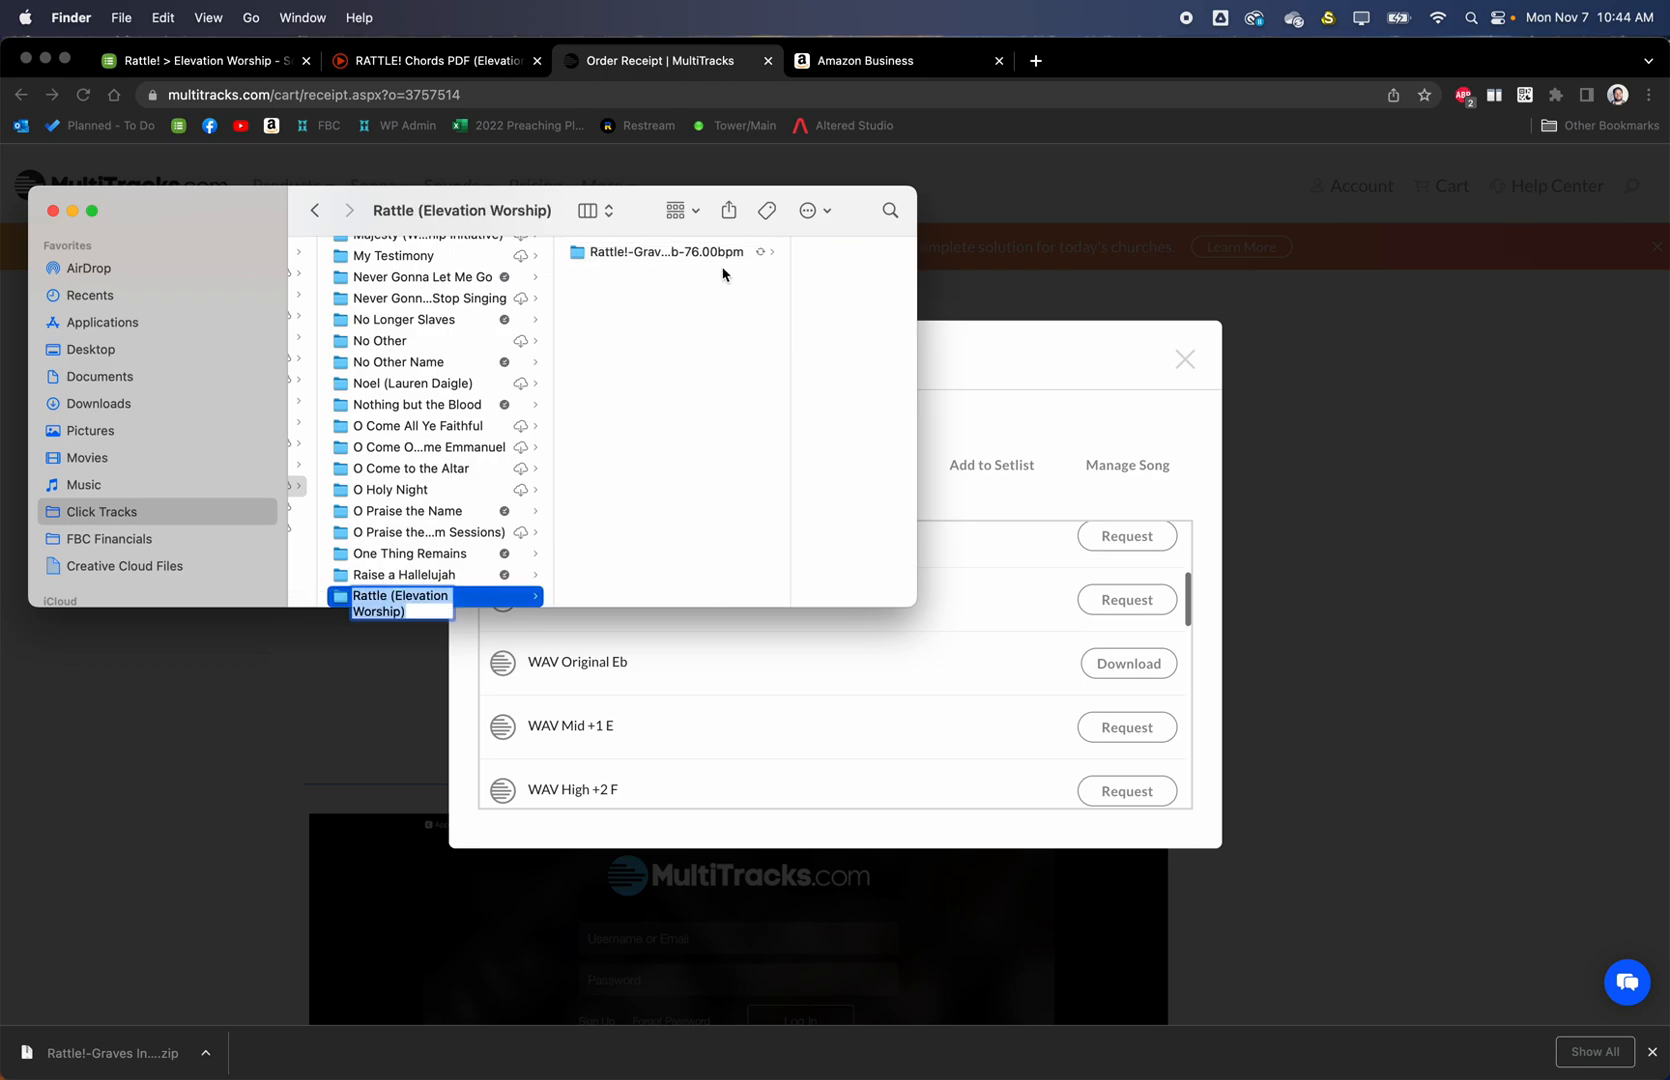
pyautogui.press('Return')
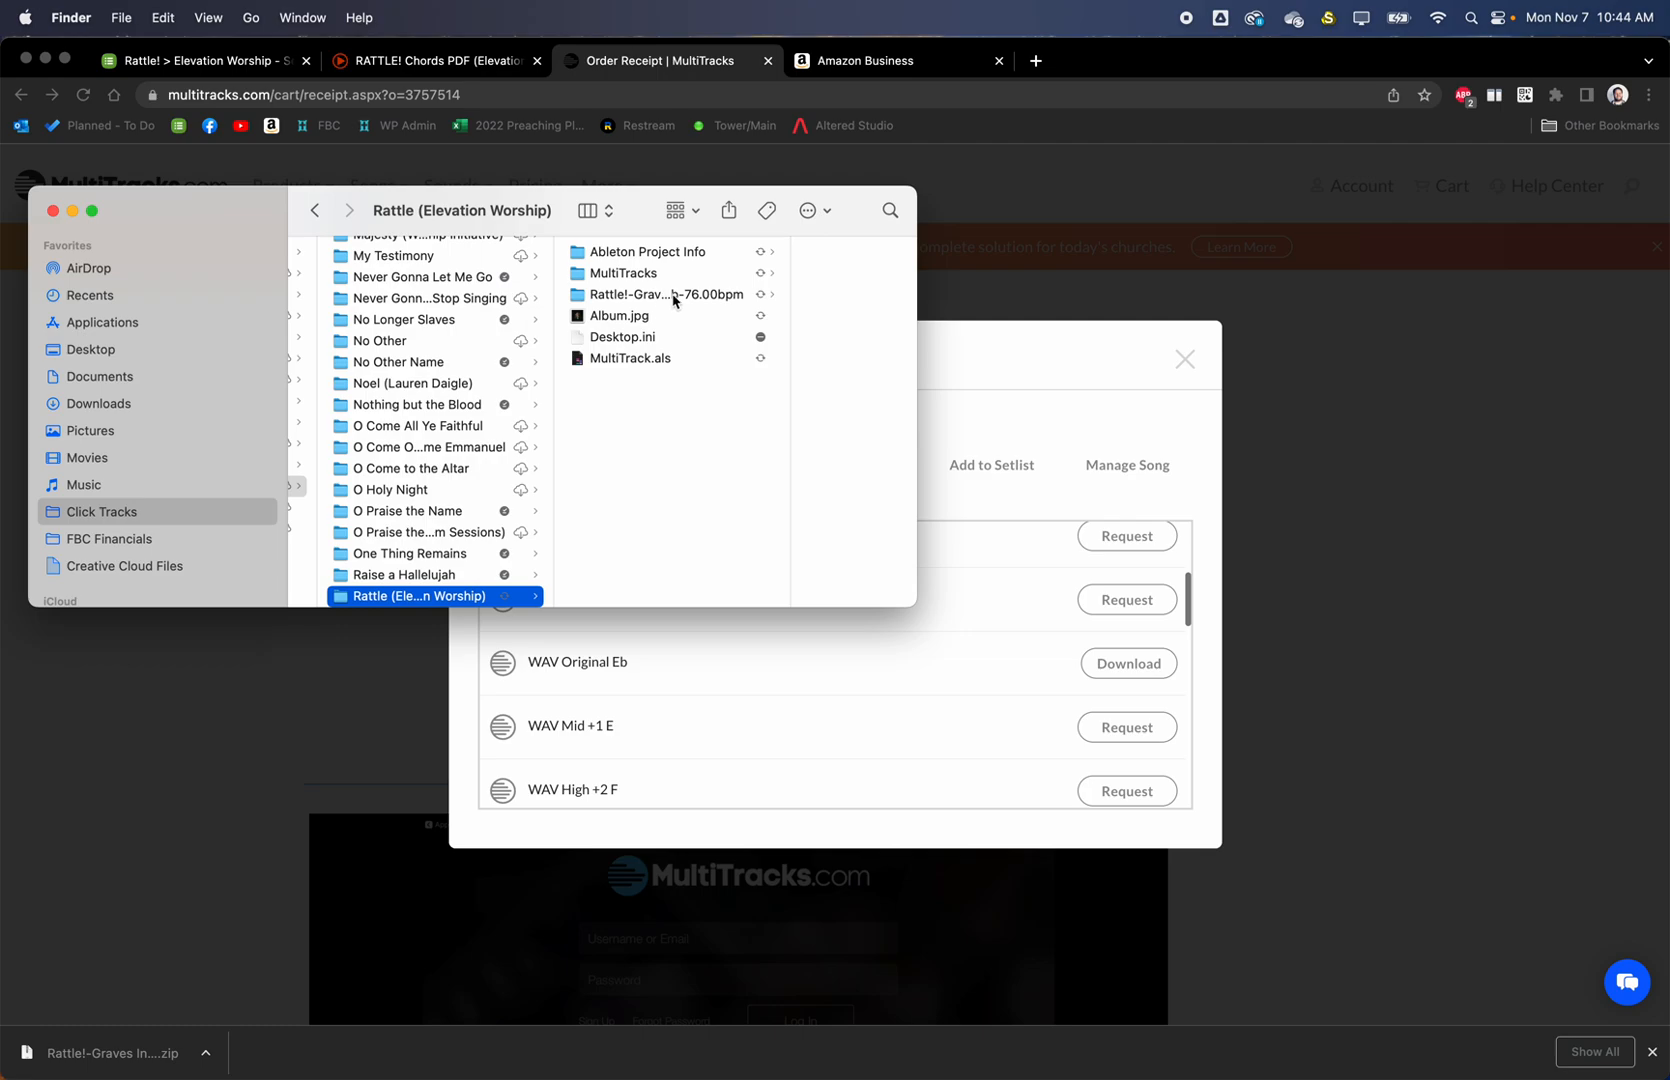
# Delete the emptied Rattle!-Graves Into Gardens-Eb-76.00bpm folder from Rattle (Elevation Worship)
pyautogui.click(620, 294)
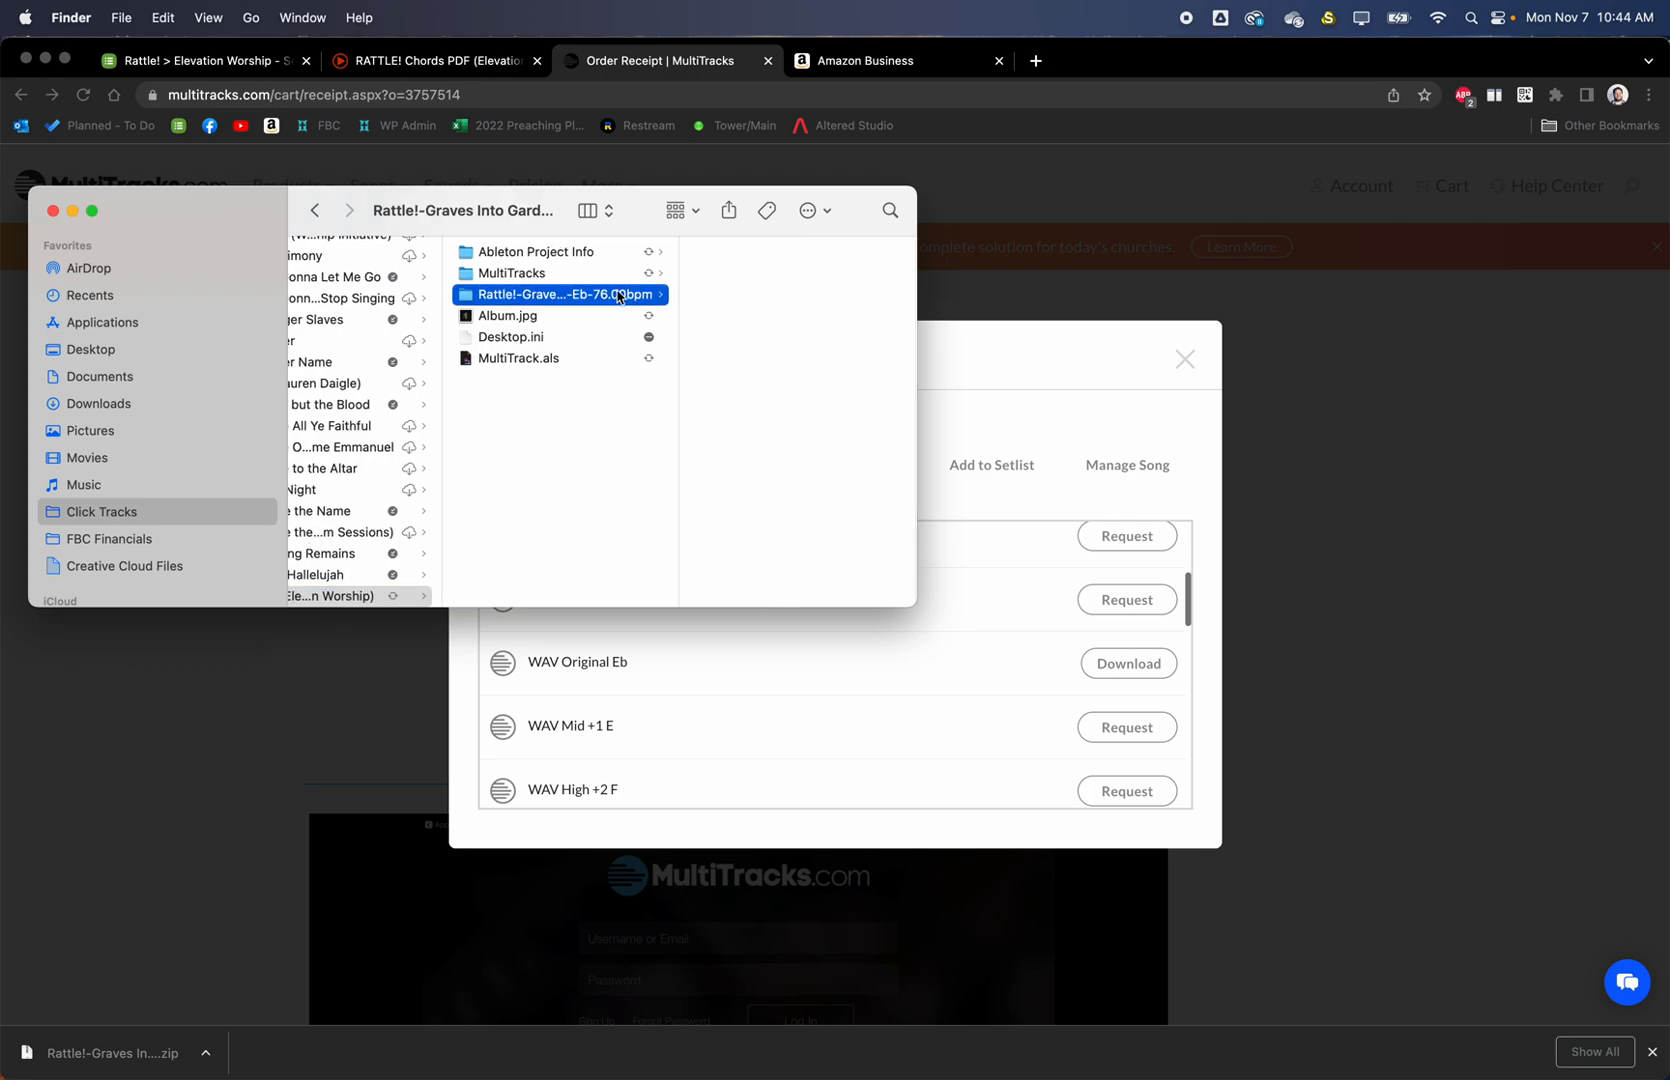
pyautogui.press('super+BackSpace')
pyautogui.click(890, 448)
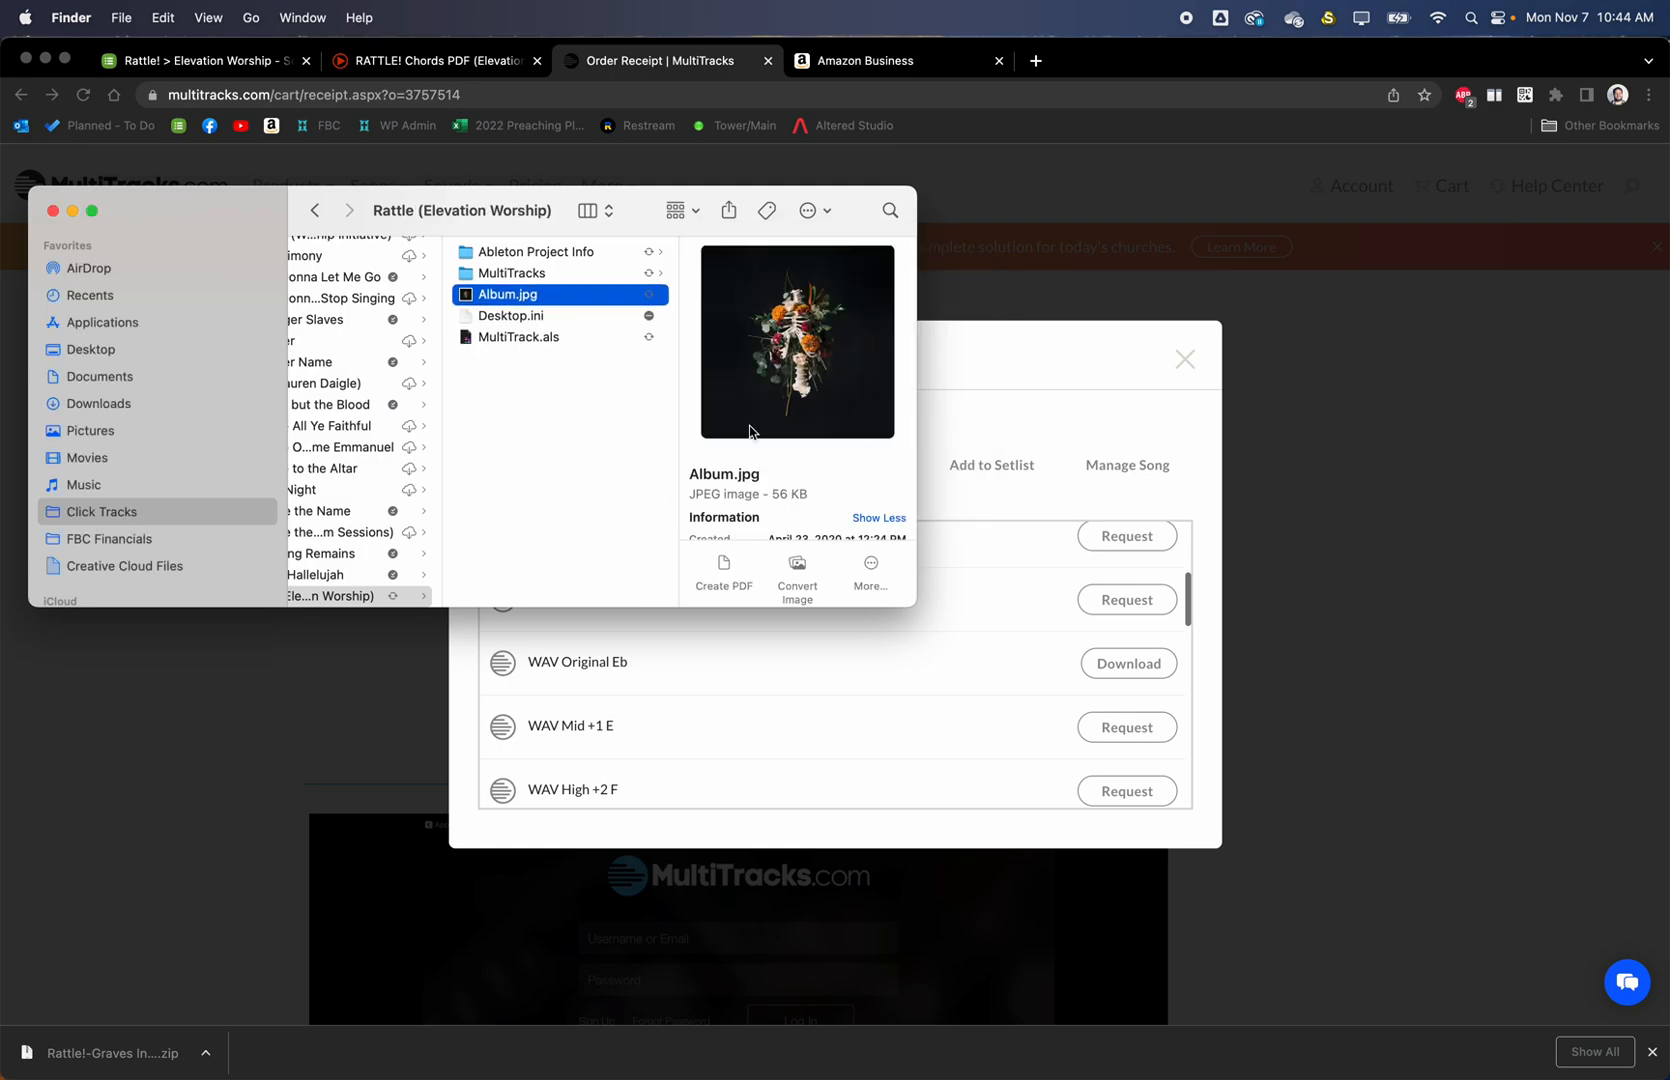
# Rename the Ableton Live Set MultiTrack.als as Rattle-Original.als
pyautogui.click(549, 383)
pyautogui.click(604, 340)
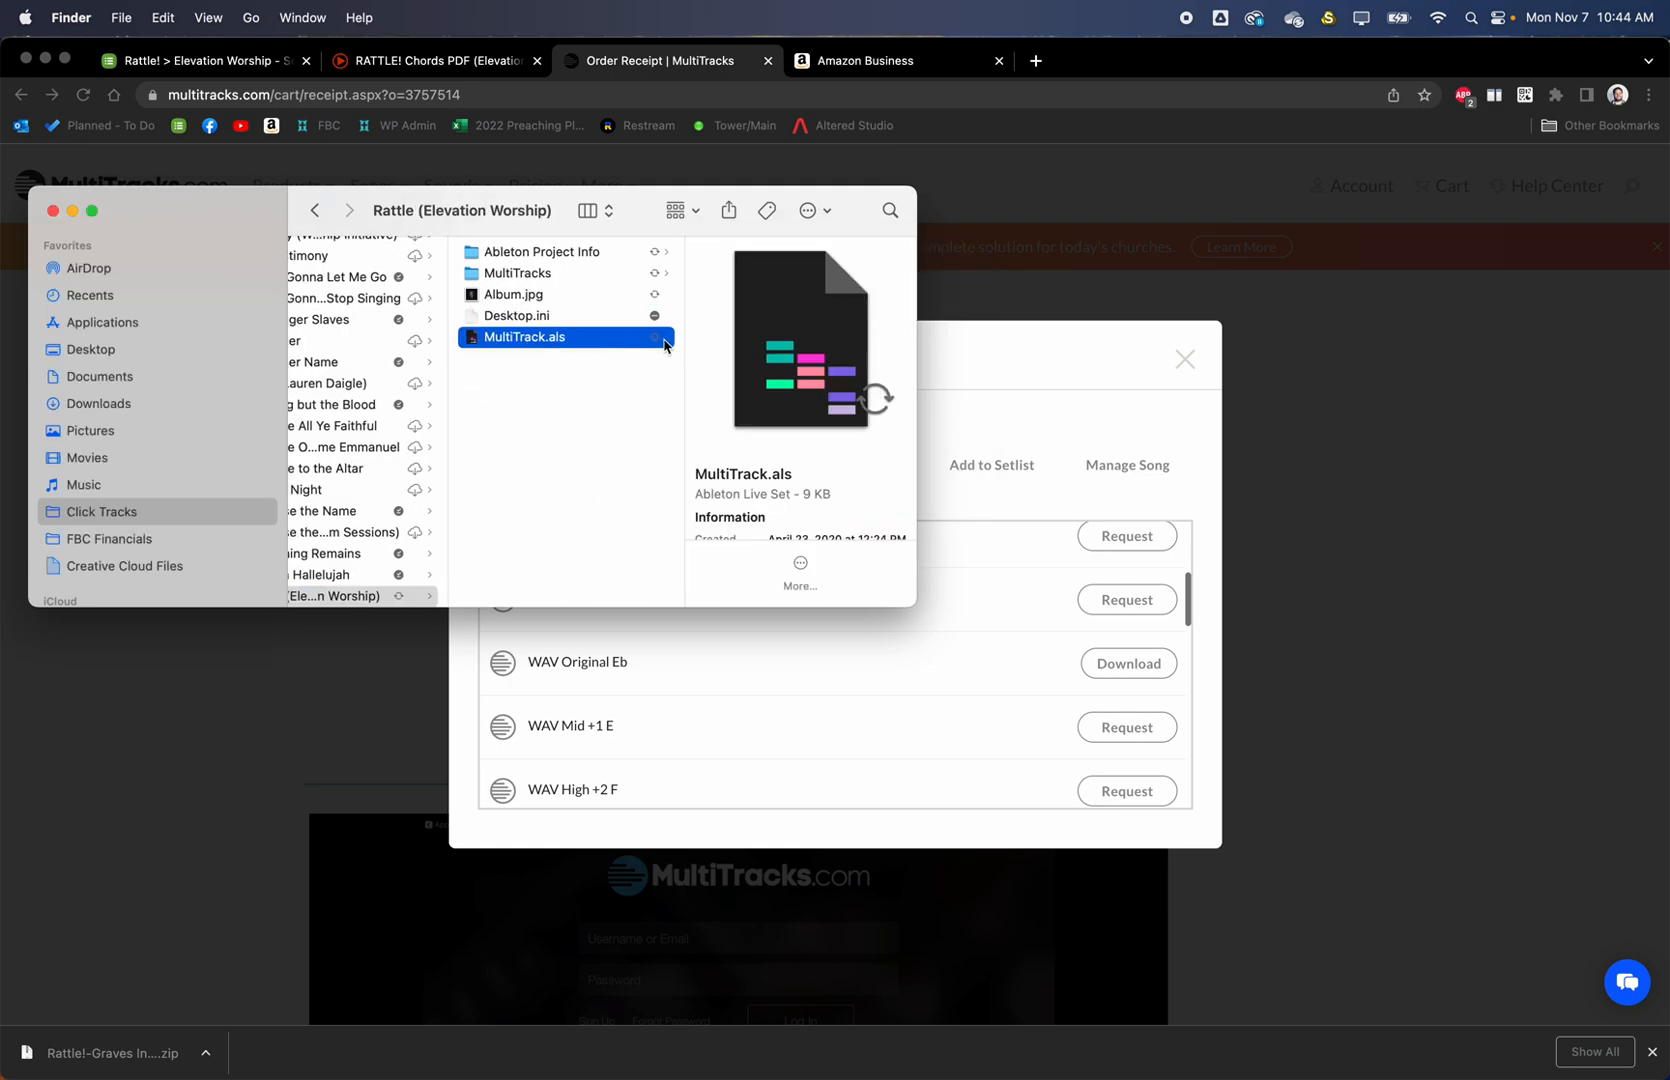
pyautogui.click(536, 340)
pyautogui.press('super+a')
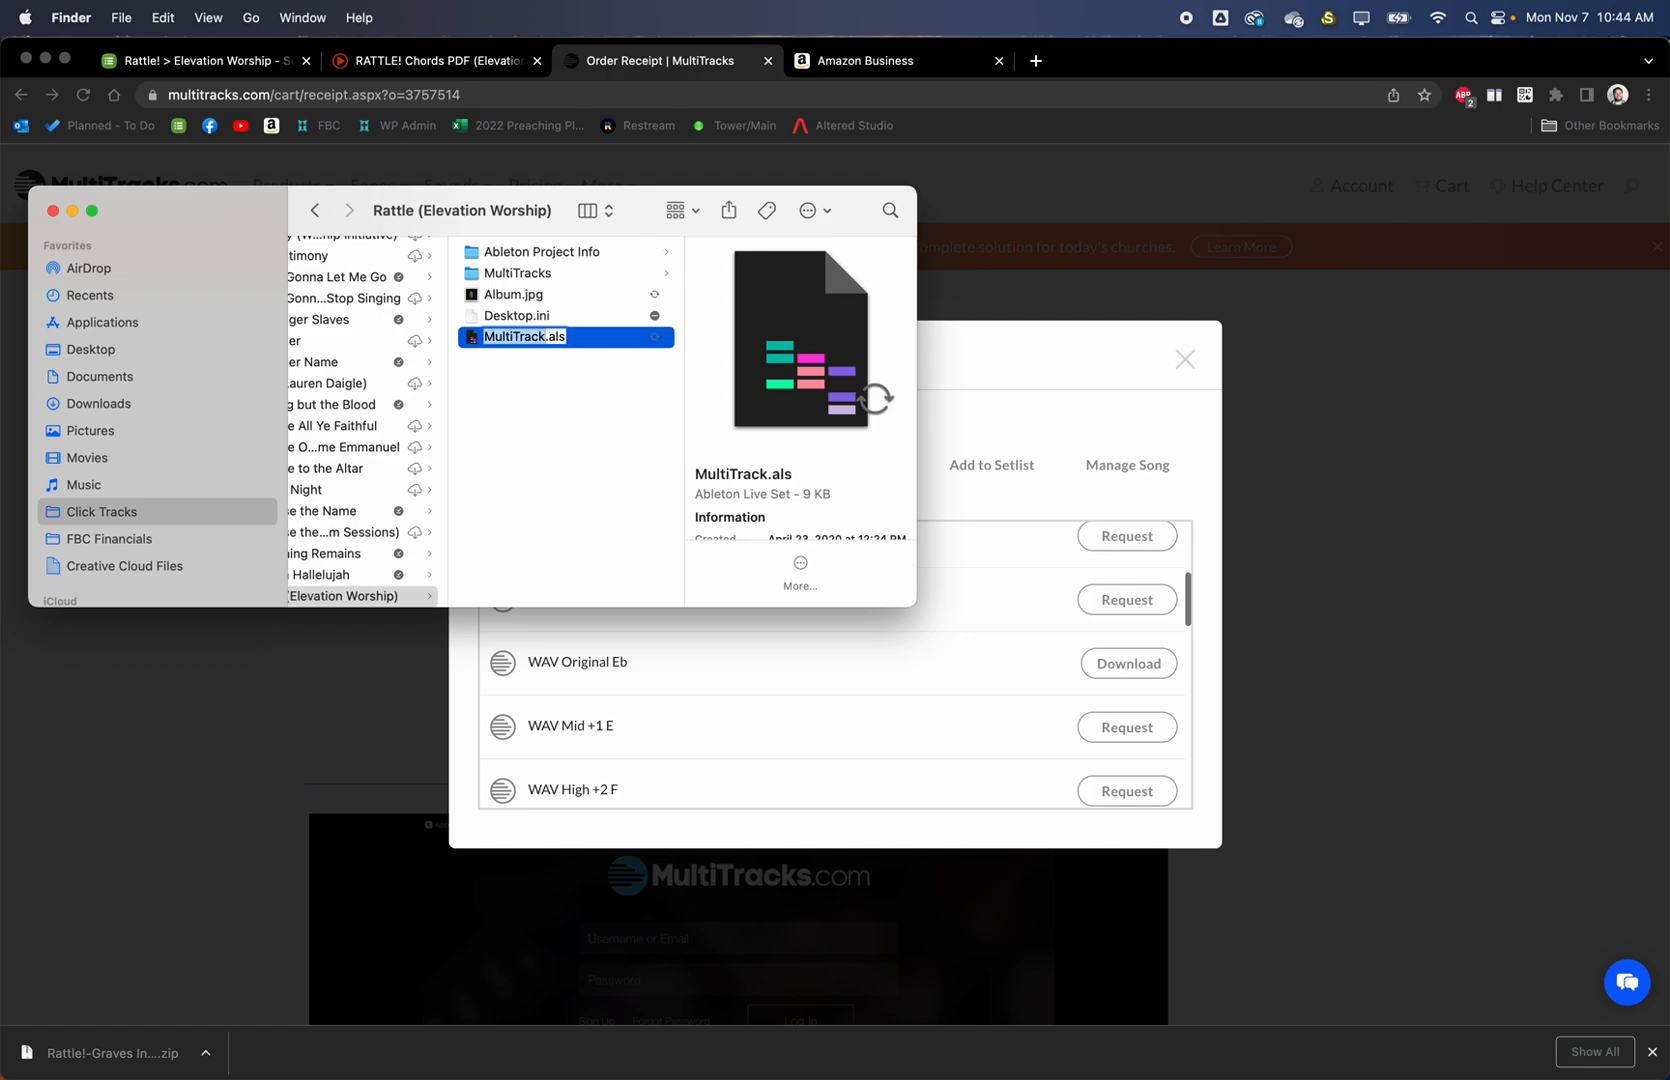
pyautogui.write('Rattle-Original')
pyautogui.press('Return')
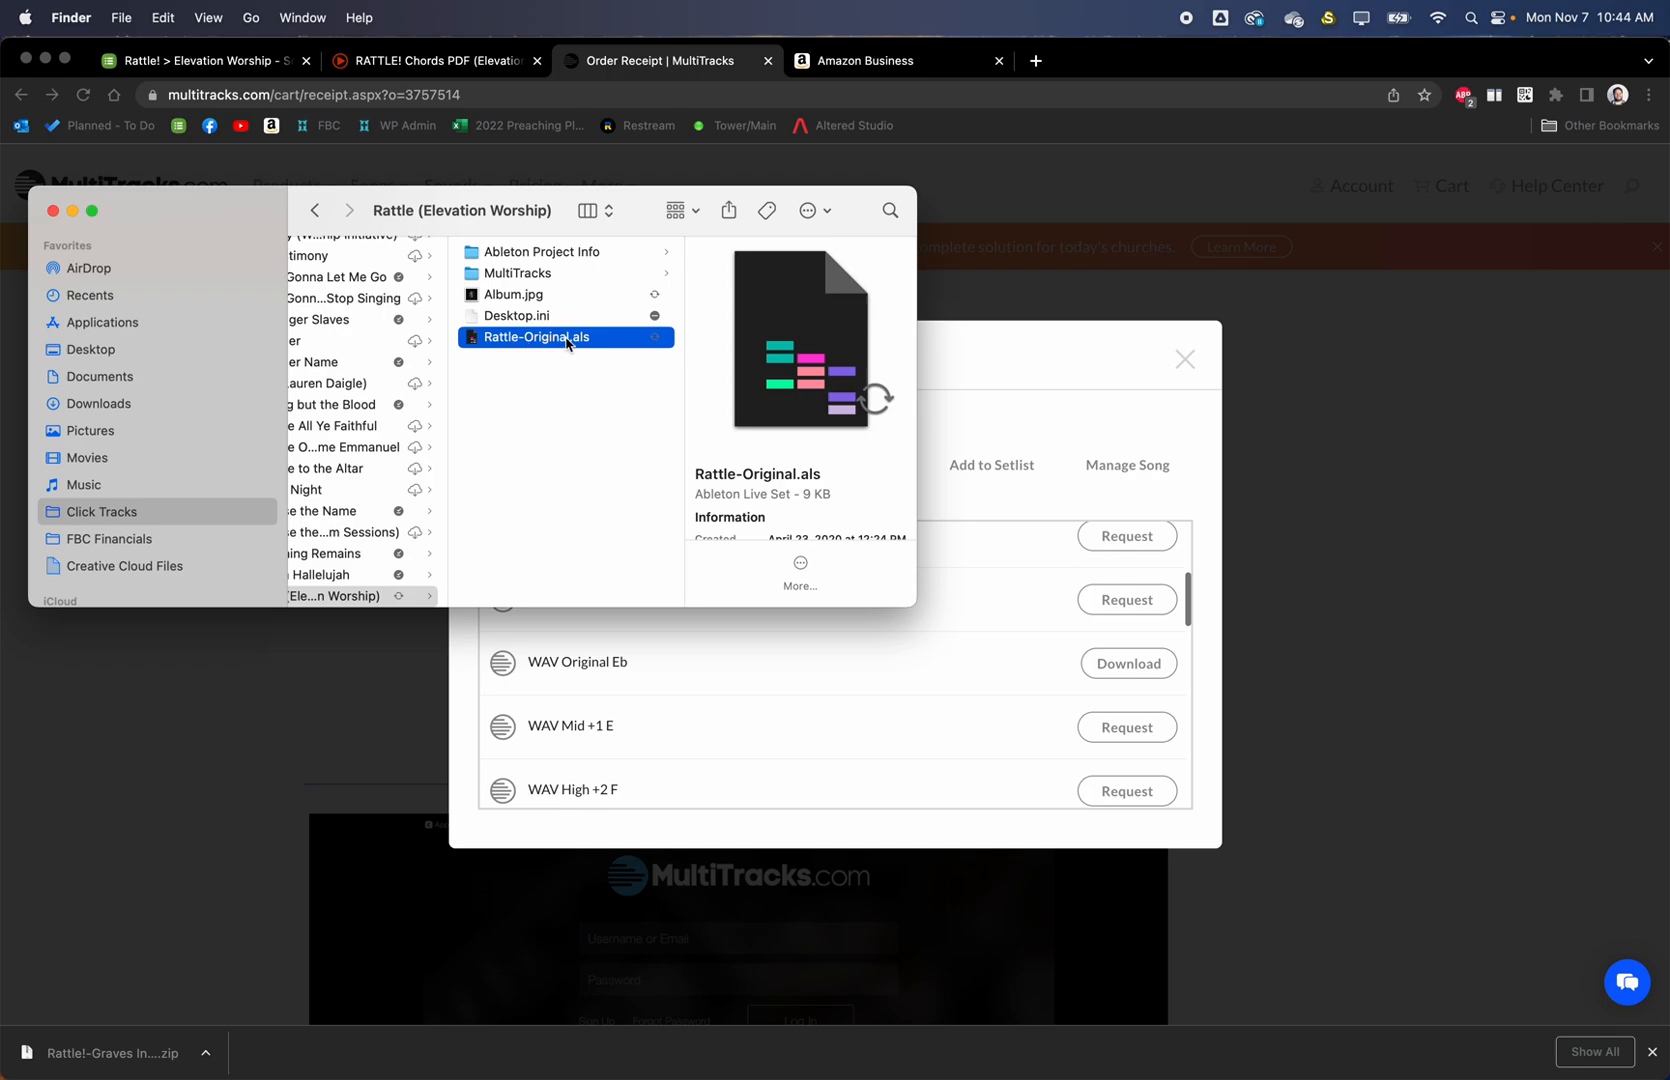
pyautogui.hscroll(-3, 600, 345)
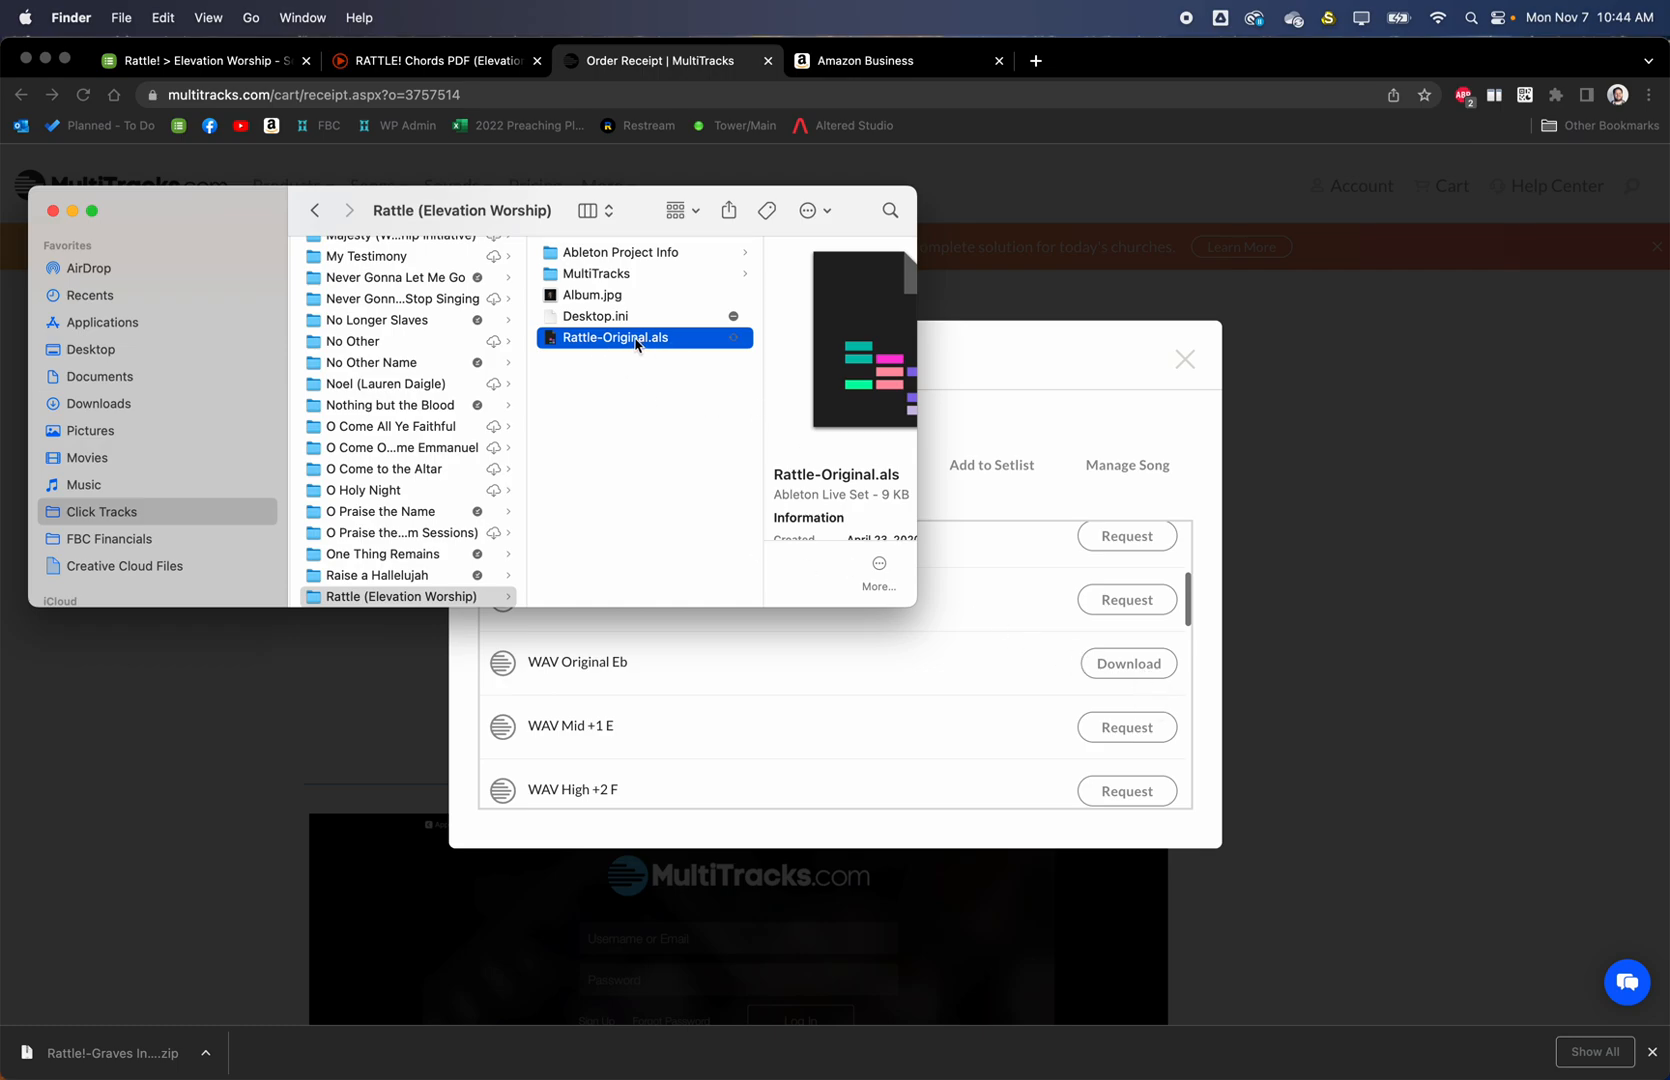
pyautogui.click(608, 490)
pyautogui.click(587, 340)
# Switch to Amazon Business in the browser and search all departments for "rattle elevation"
pyautogui.click(880, 62)
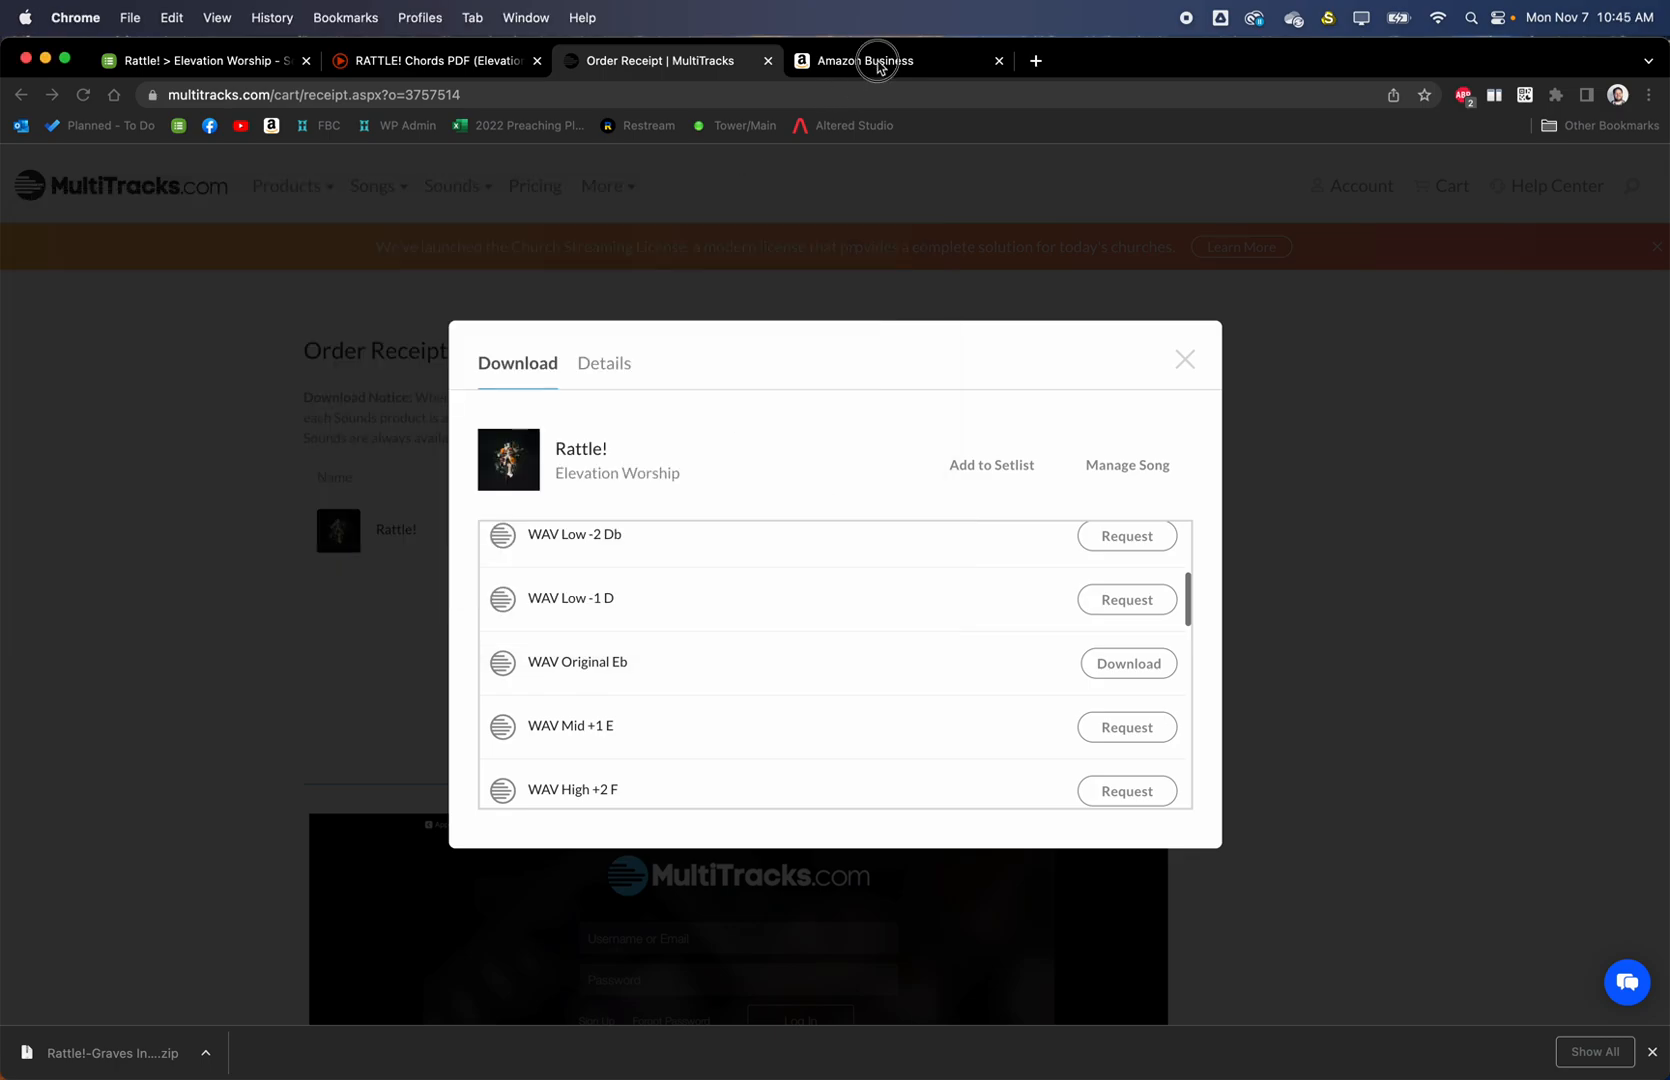
pyautogui.click(578, 178)
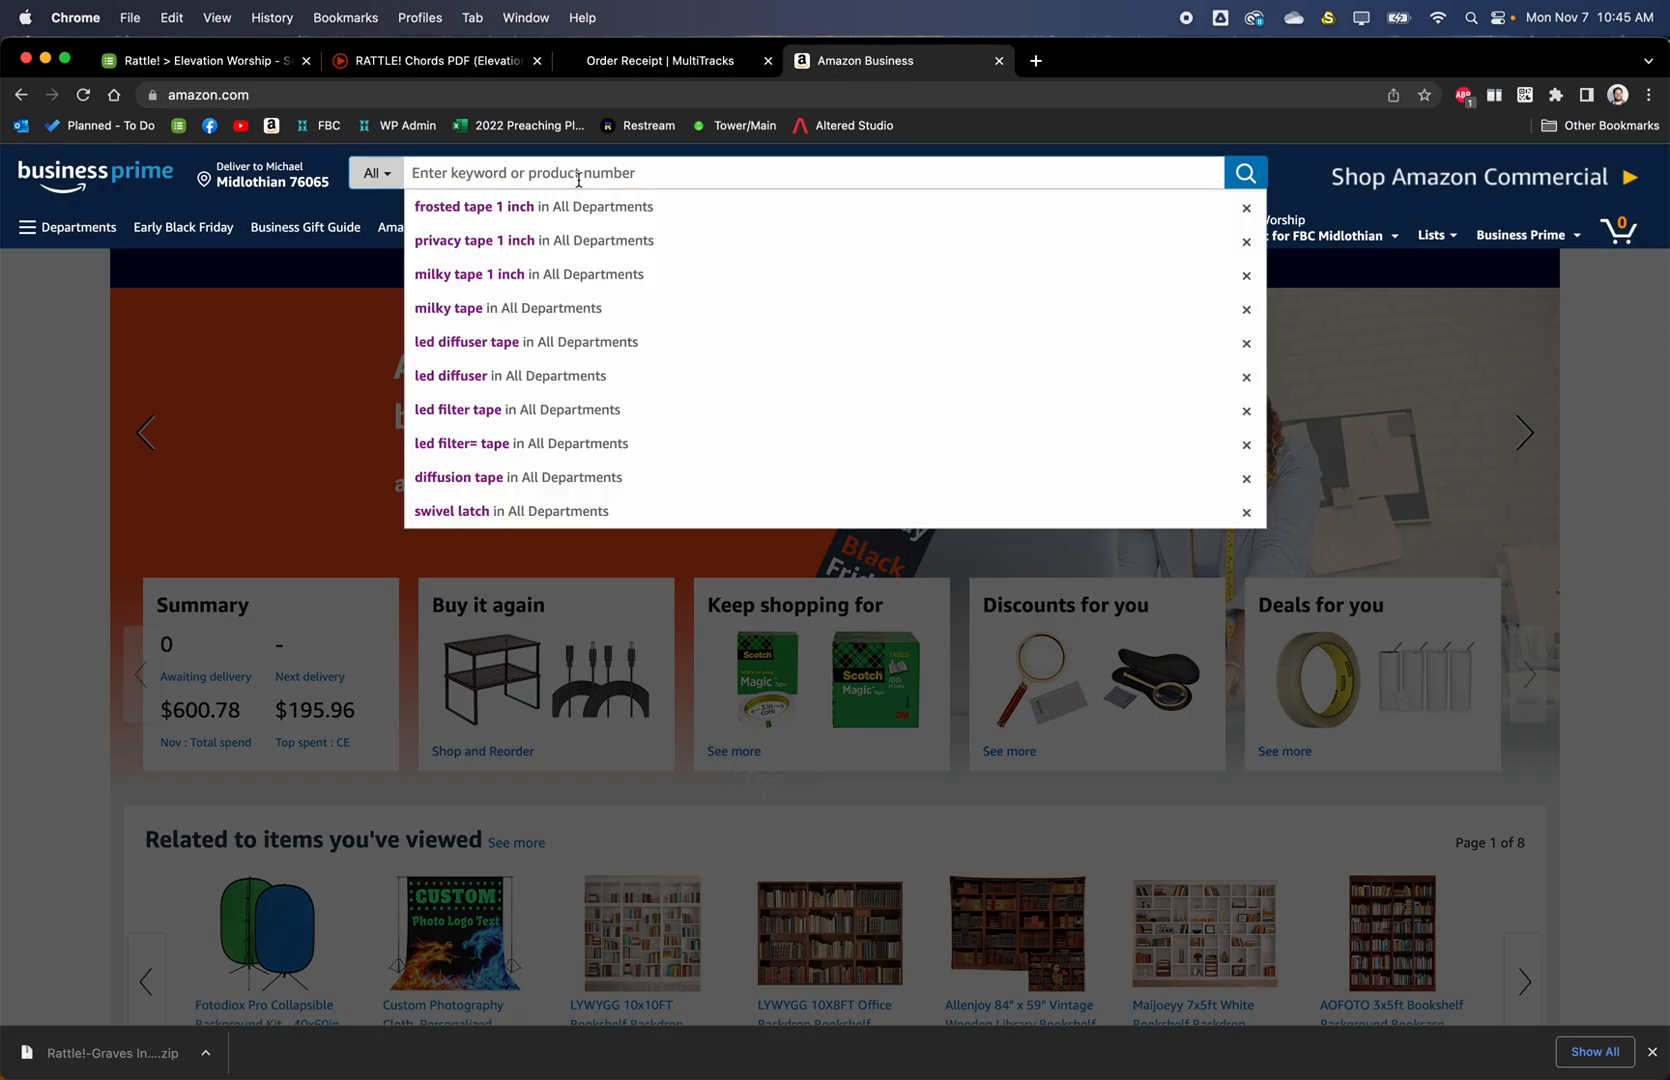
pyautogui.write('rat')
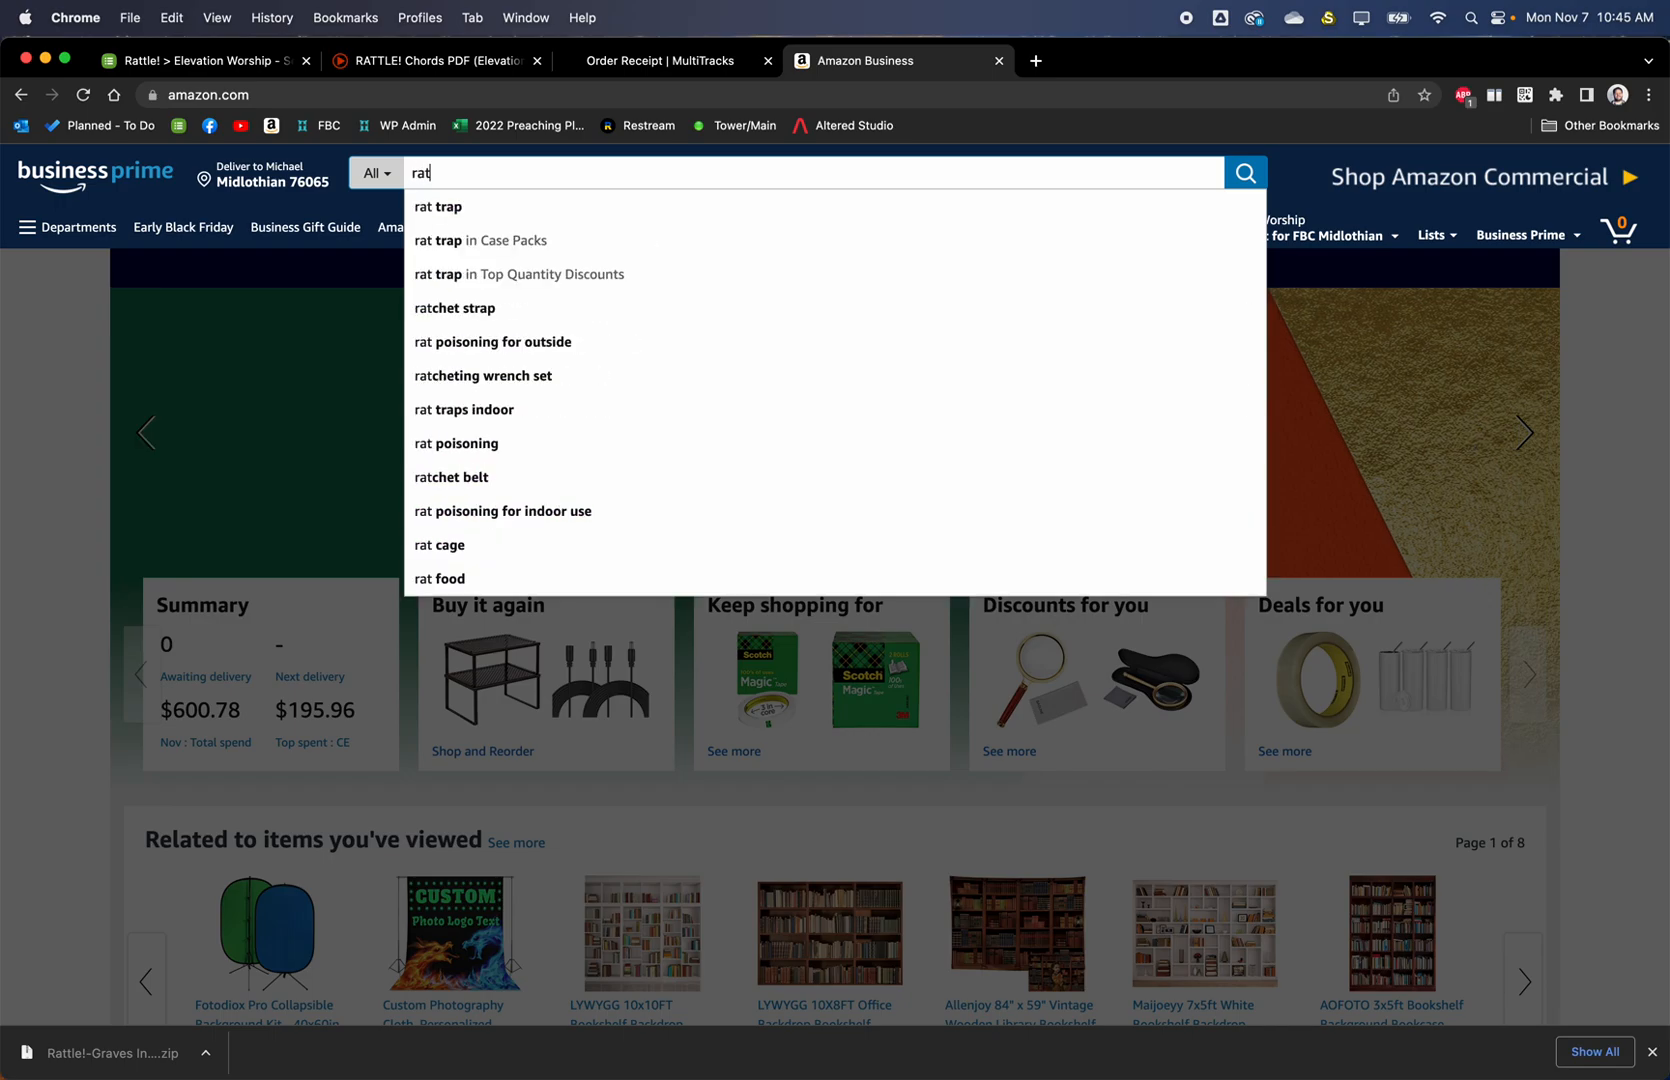
pyautogui.write('tle elevation')
pyautogui.press('Return')
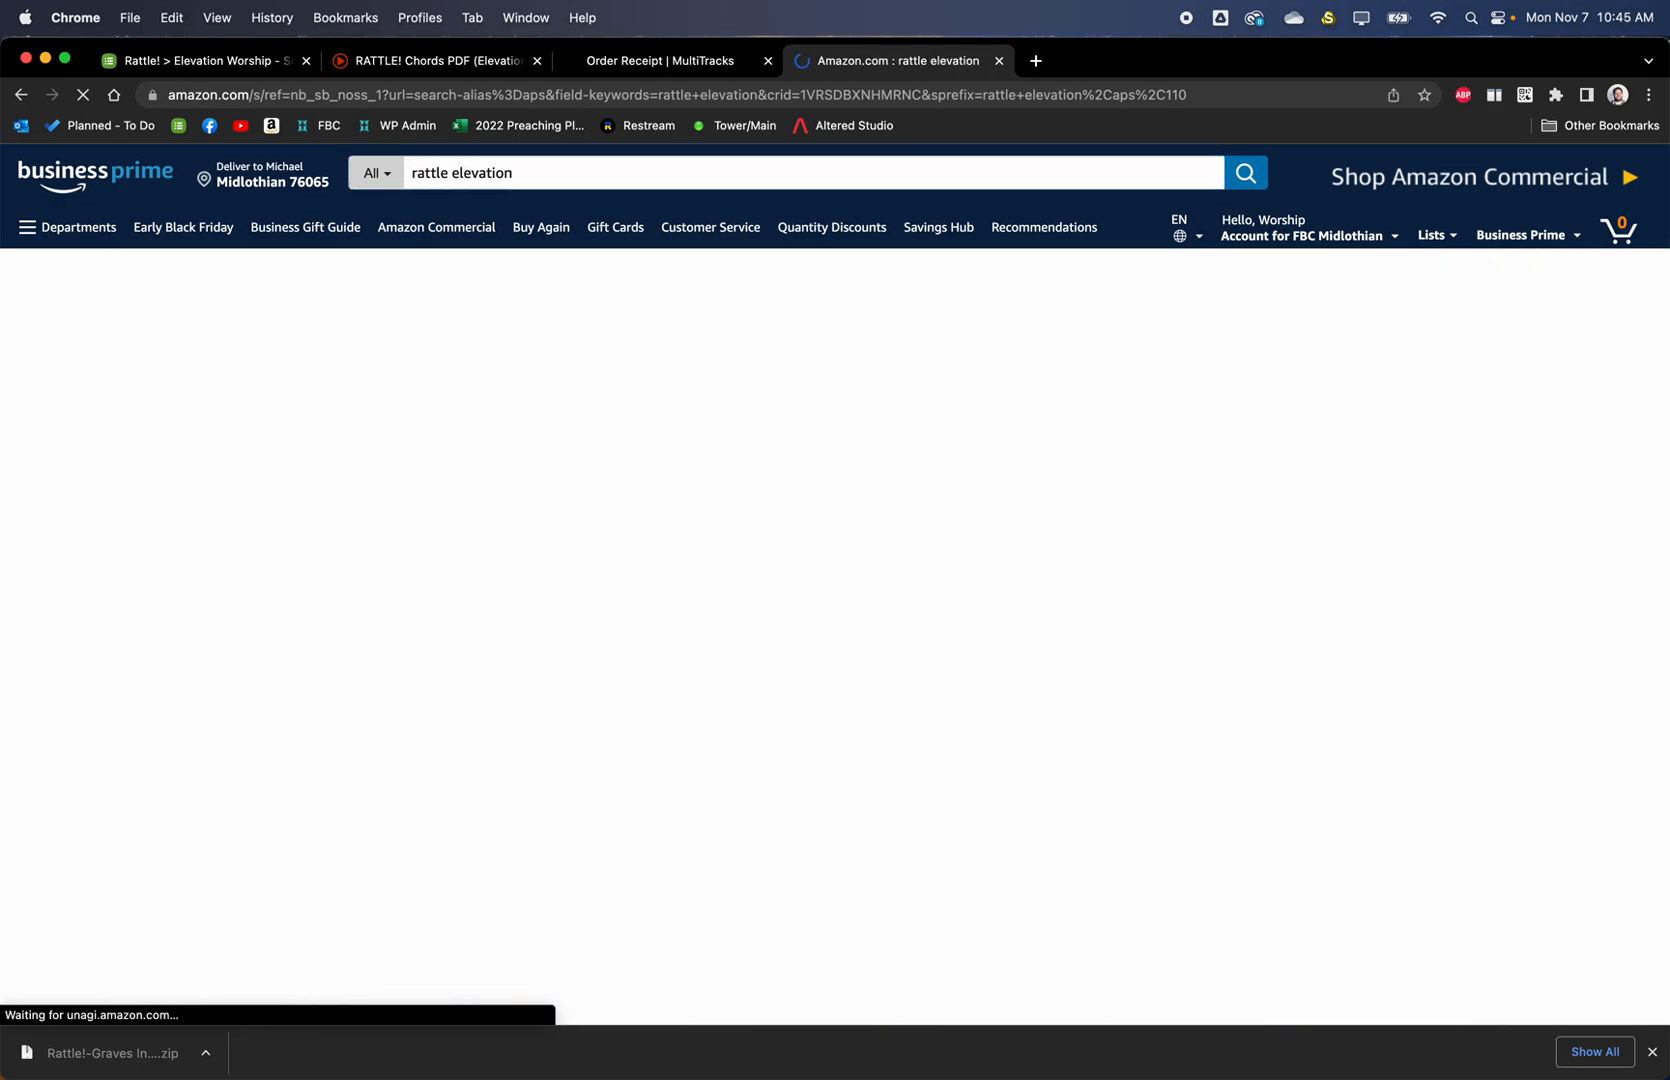
# Open the RATTLE! (Live) MP3 result by Elevation Worship and look over its Graves Into Gardens album page on Amazon Music
pyautogui.scroll(-5, 880, 831)
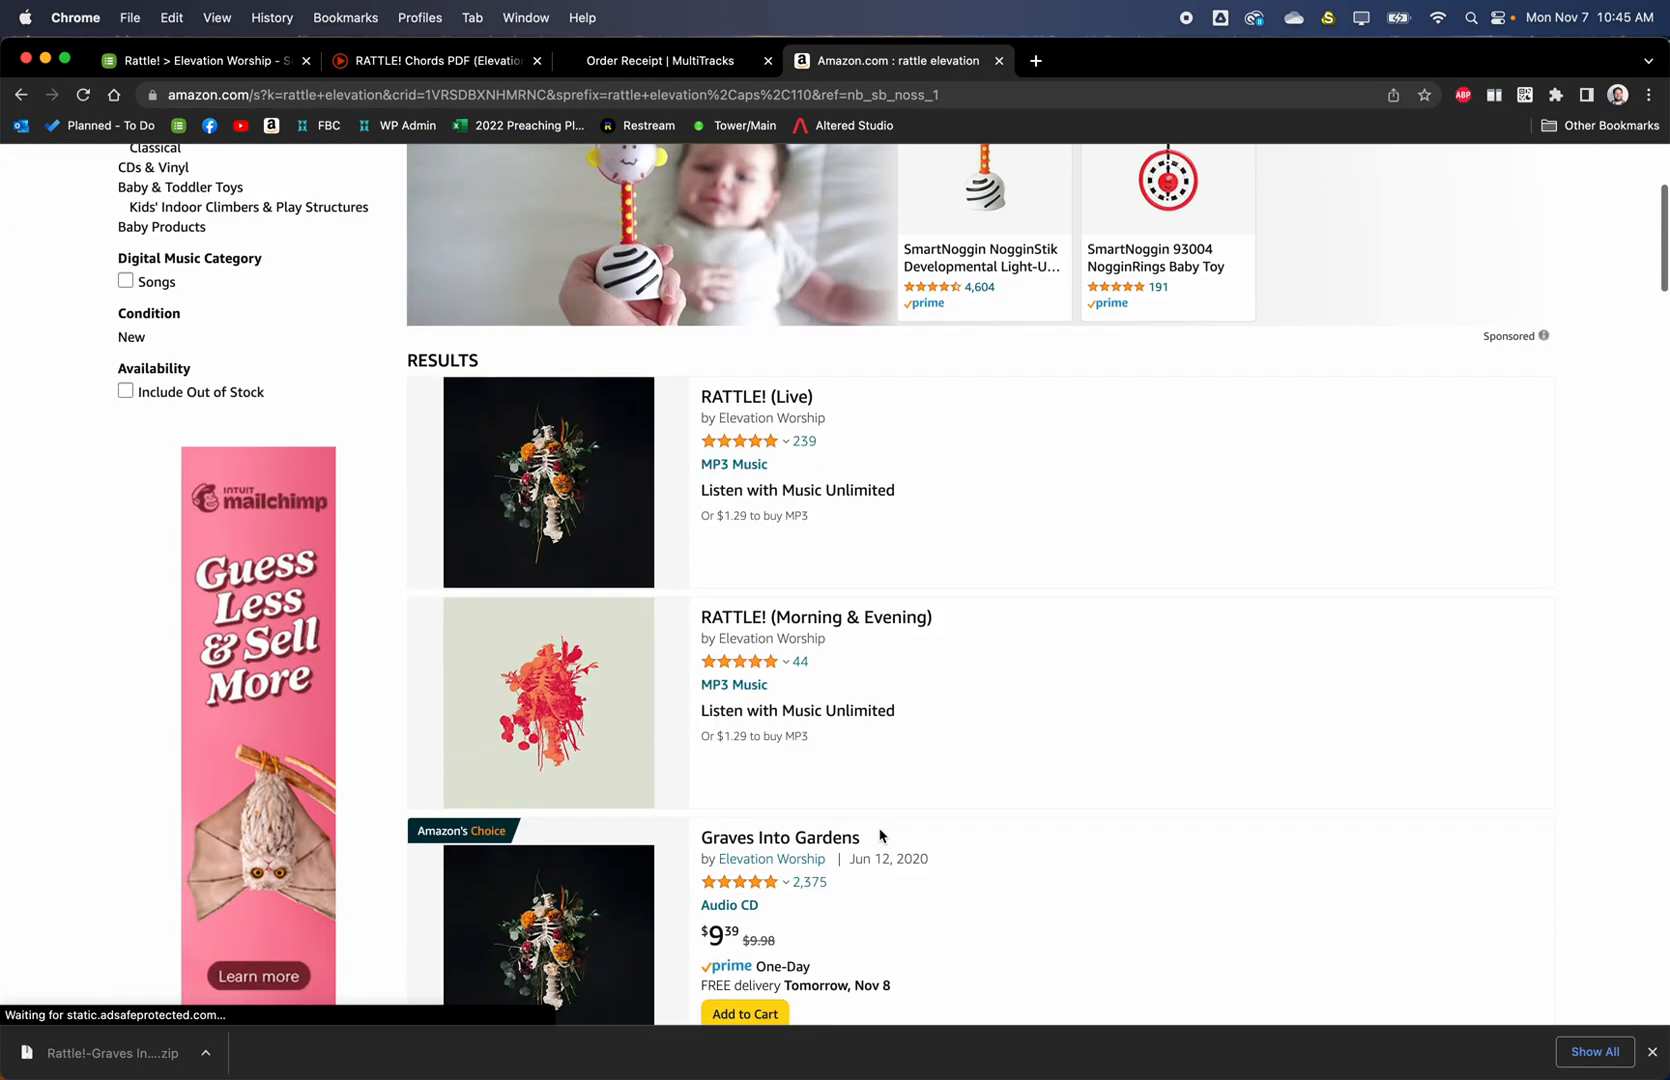
pyautogui.scroll(-2, 879, 831)
pyautogui.scroll(3, 880, 835)
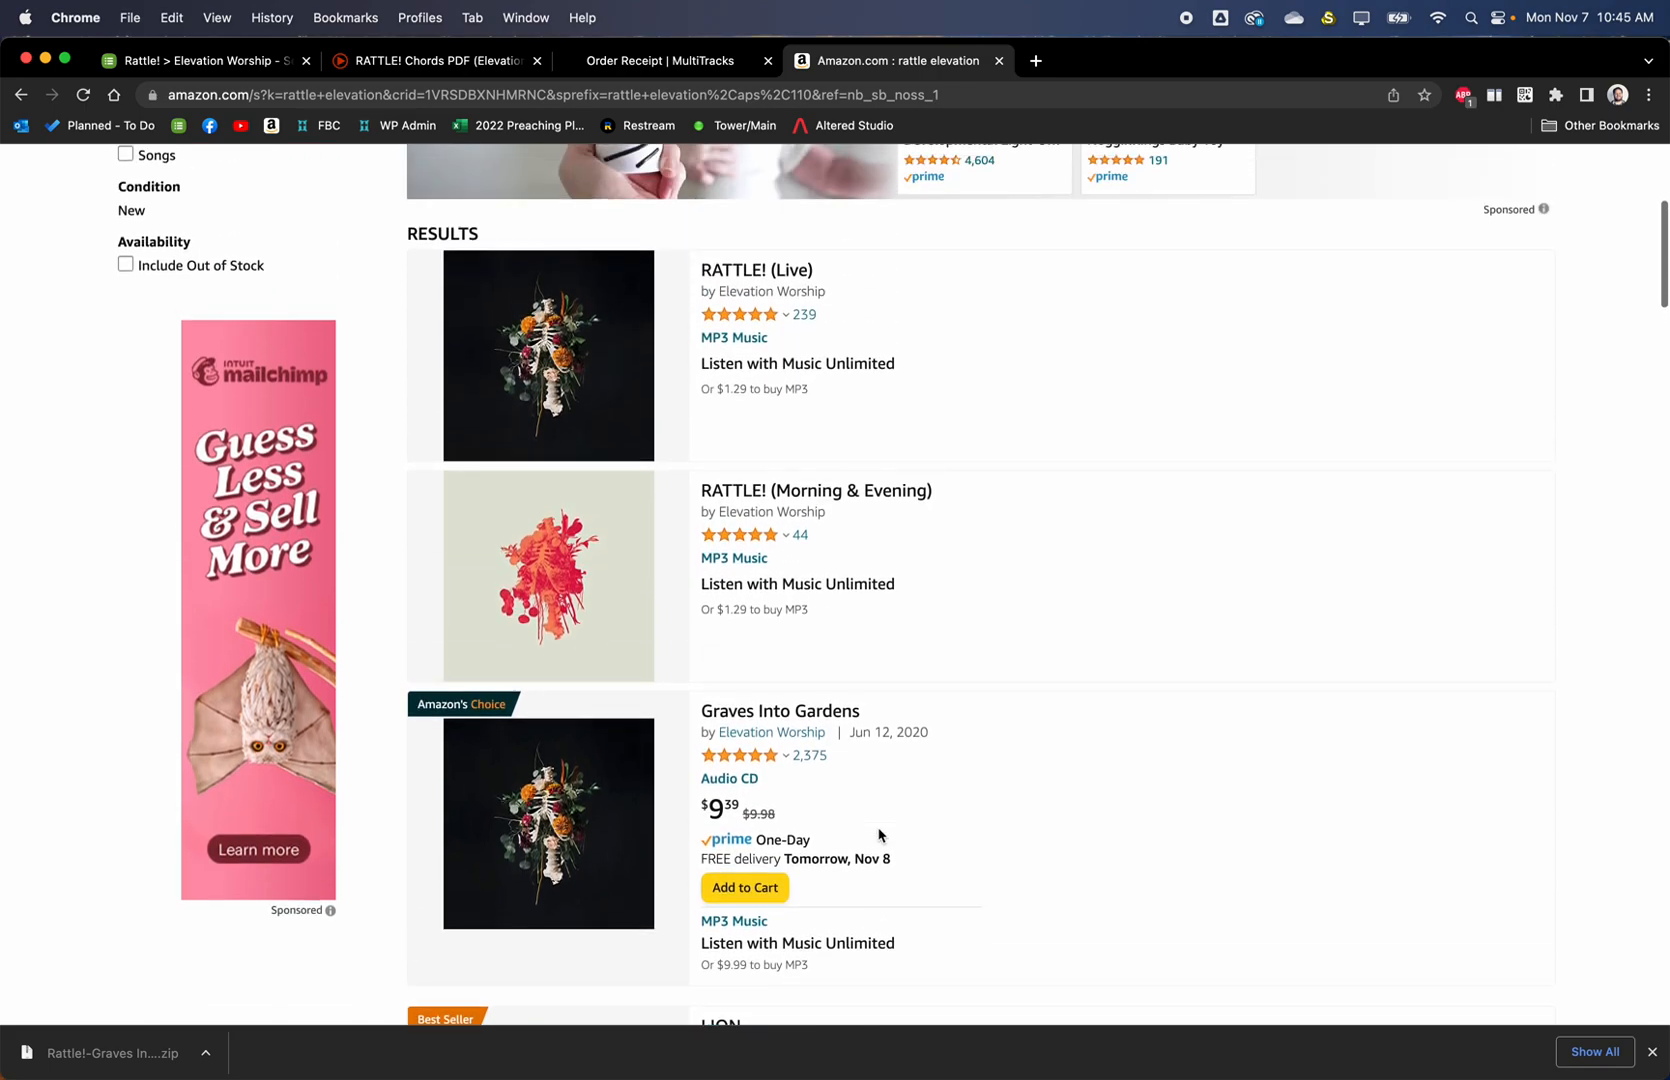
pyautogui.click(765, 274)
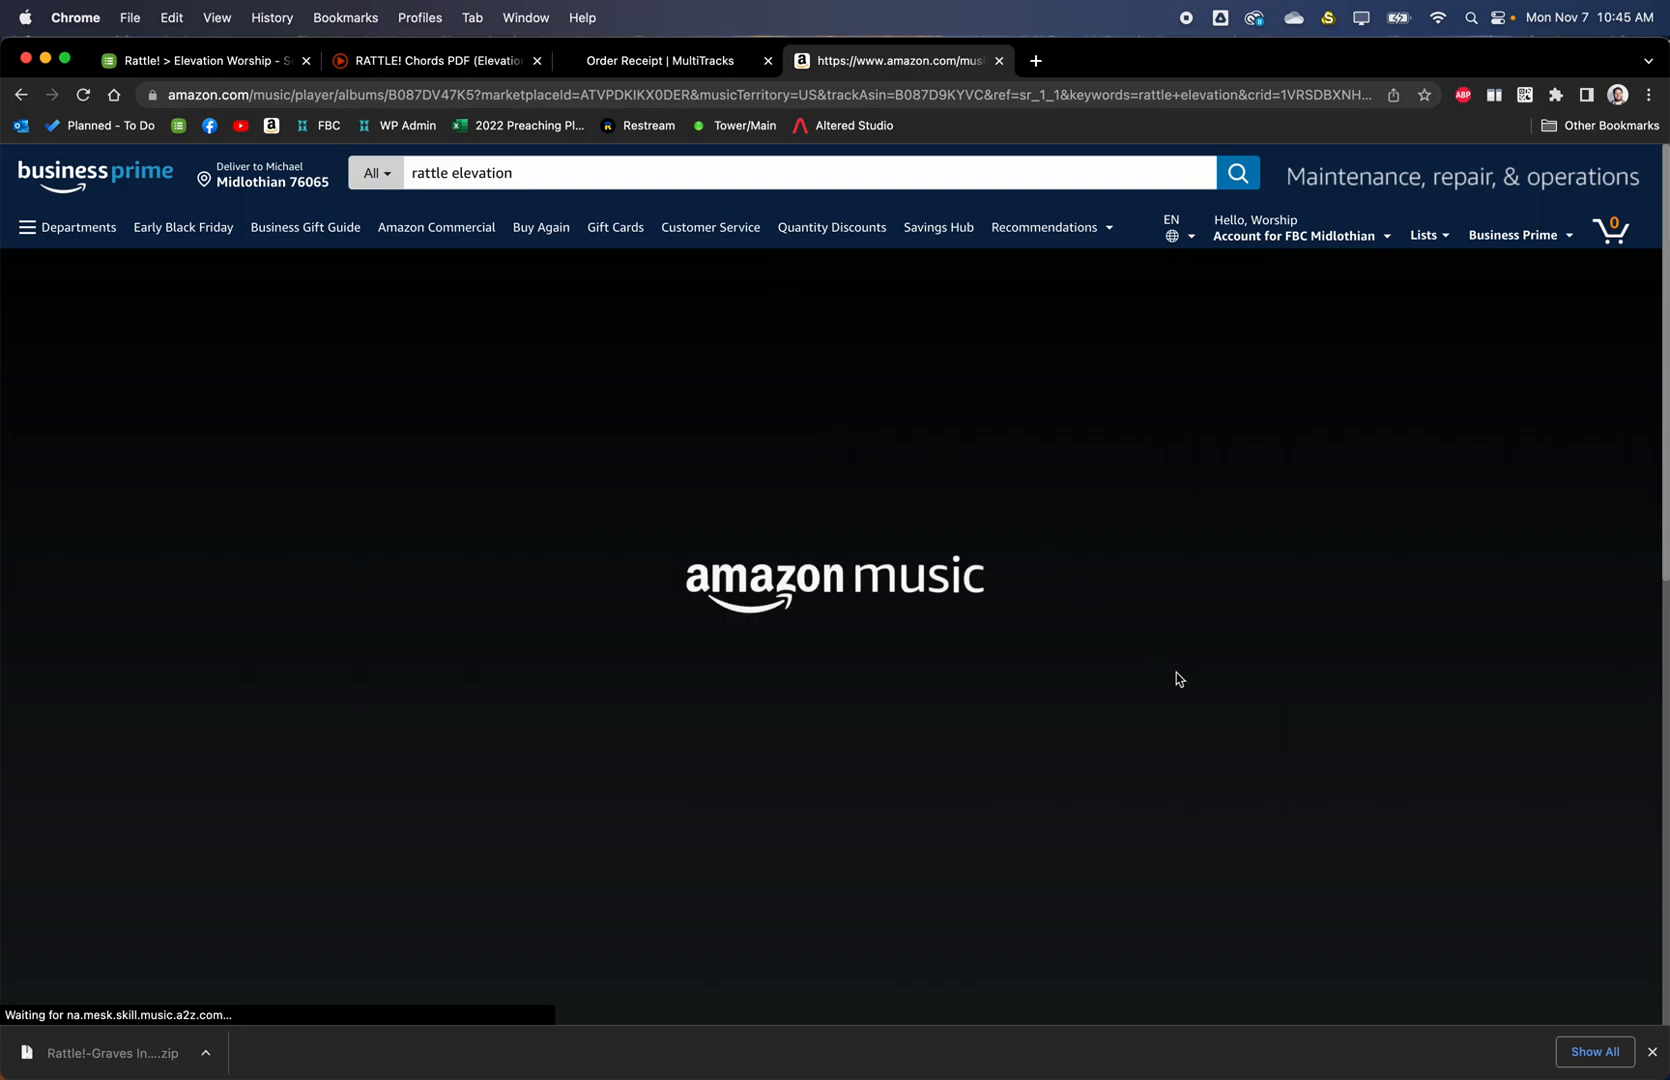
pyautogui.scroll(-3, 921, 417)
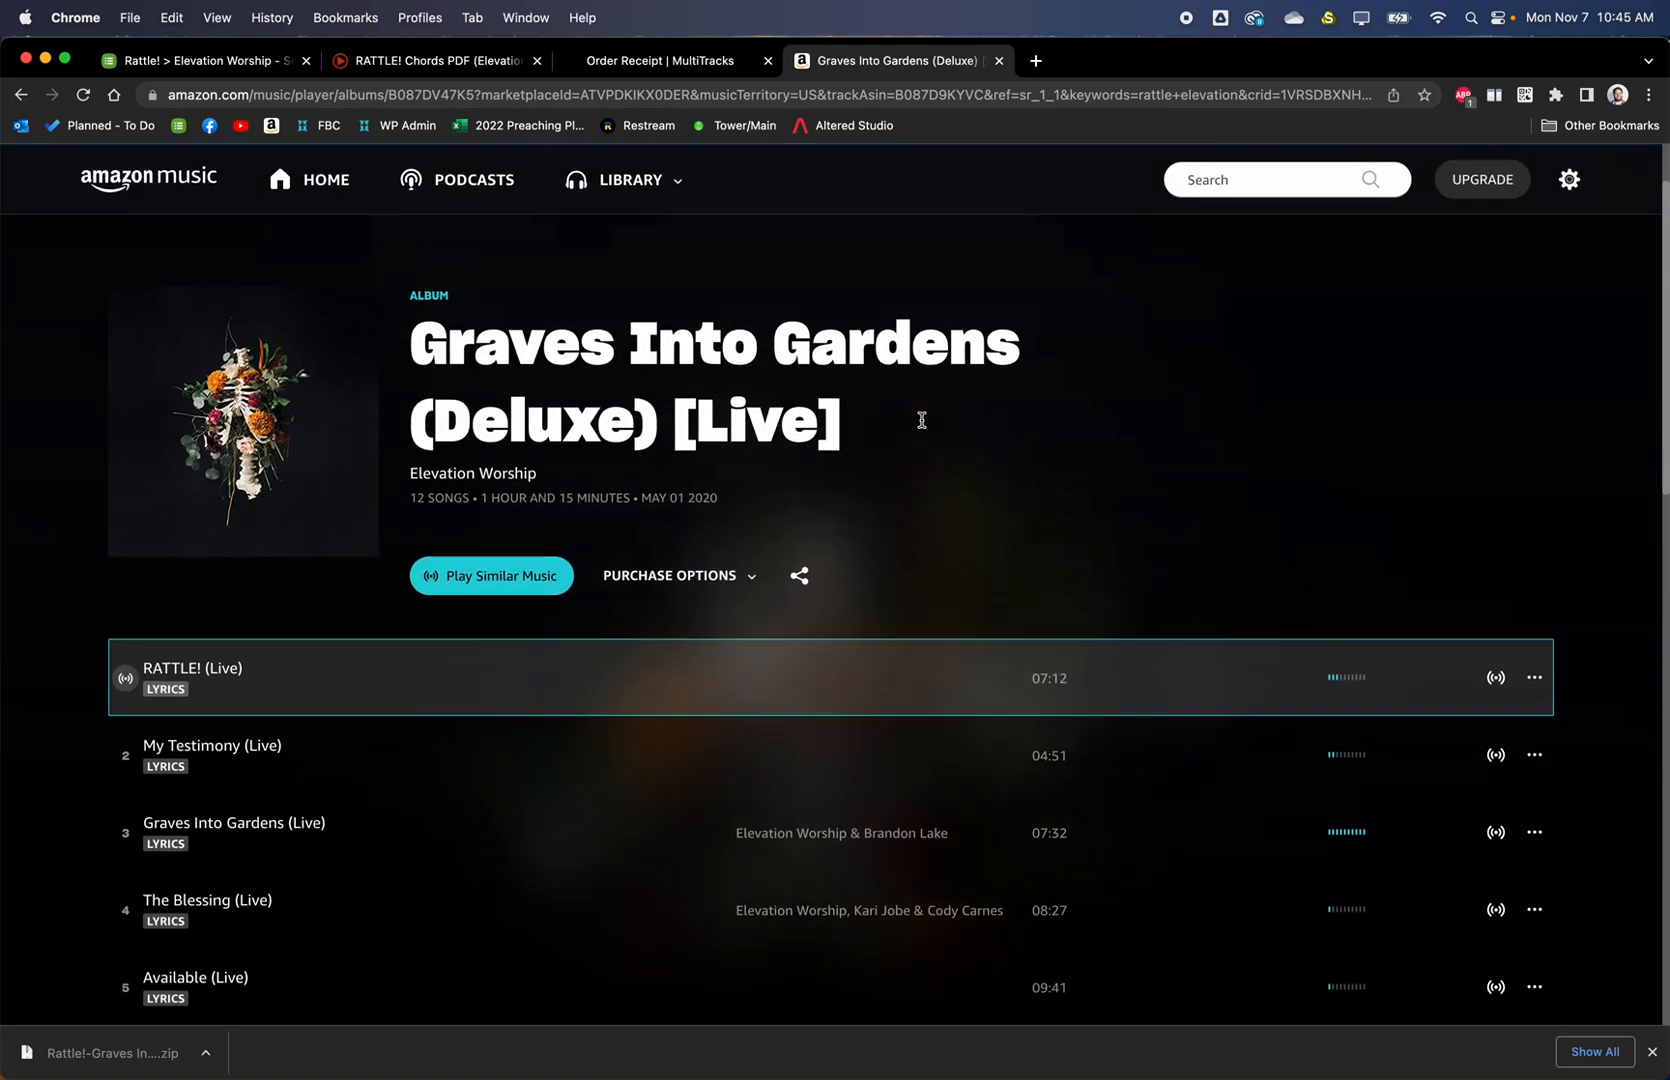
pyautogui.scroll(-1, 884, 415)
pyautogui.scroll(1, 884, 415)
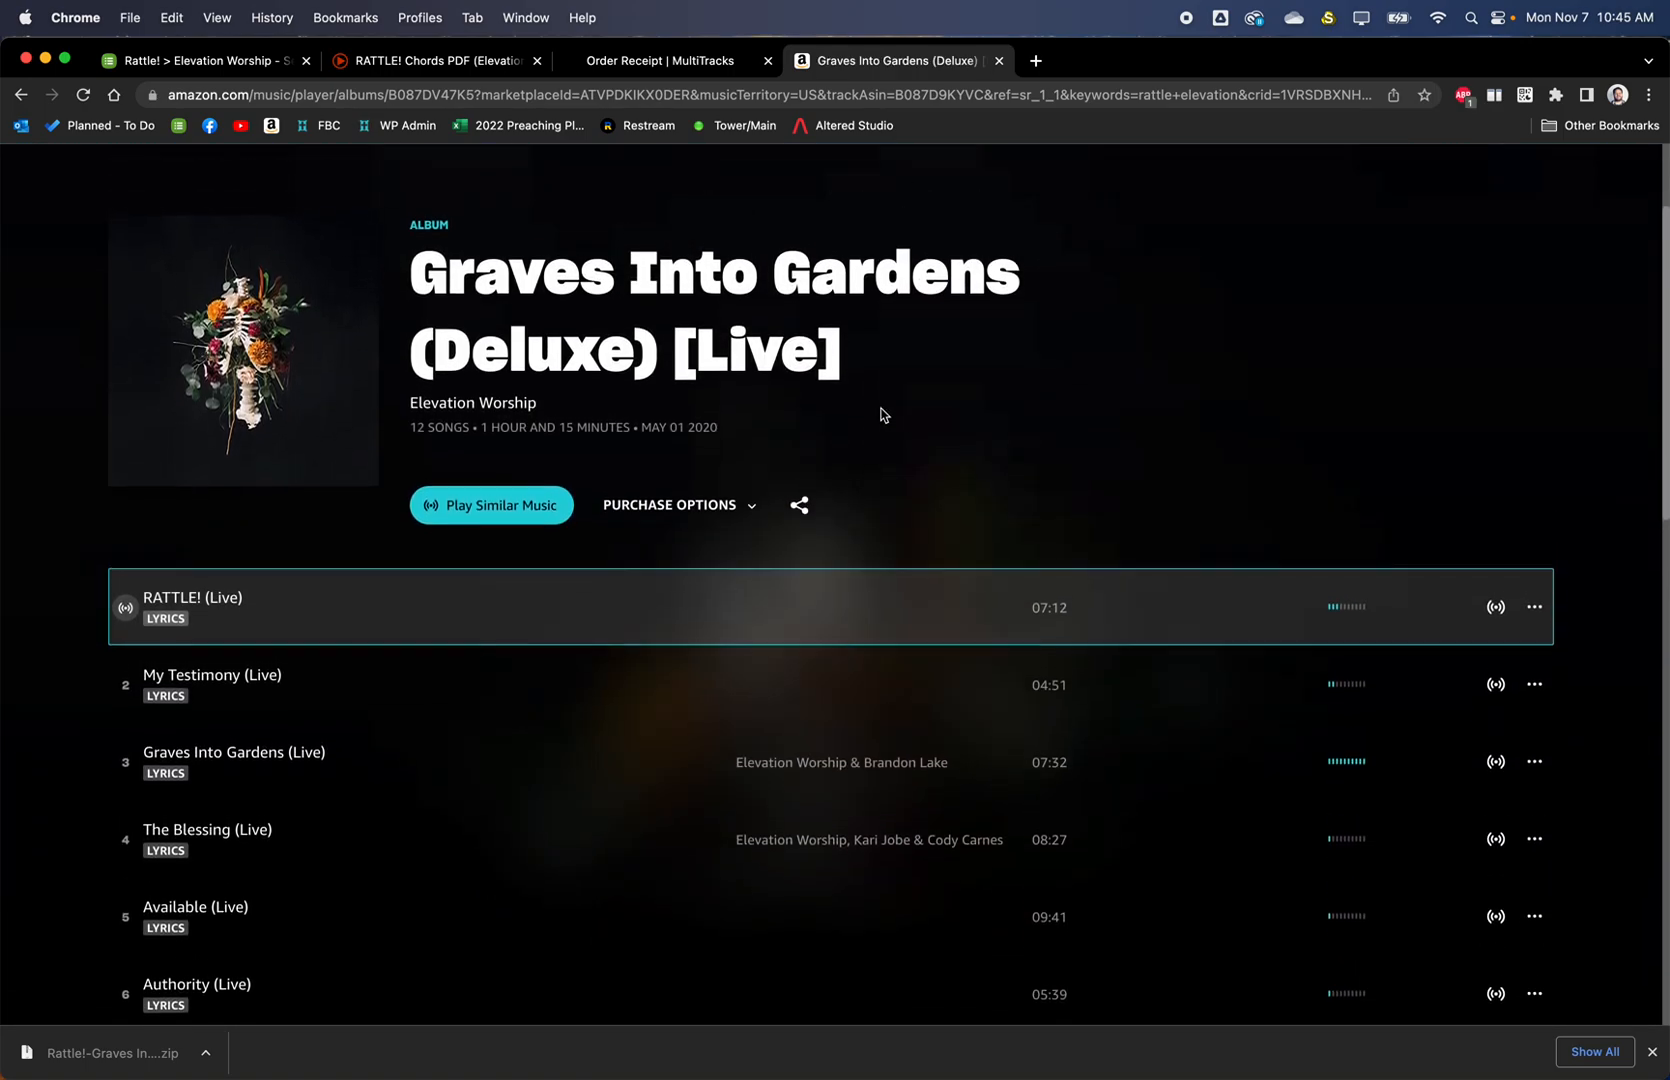
# Play a preview of the original Rattle! recording on its MultiTracks.com song page, pause it, and return to the Amazon Music album
pyautogui.click(463, 72)
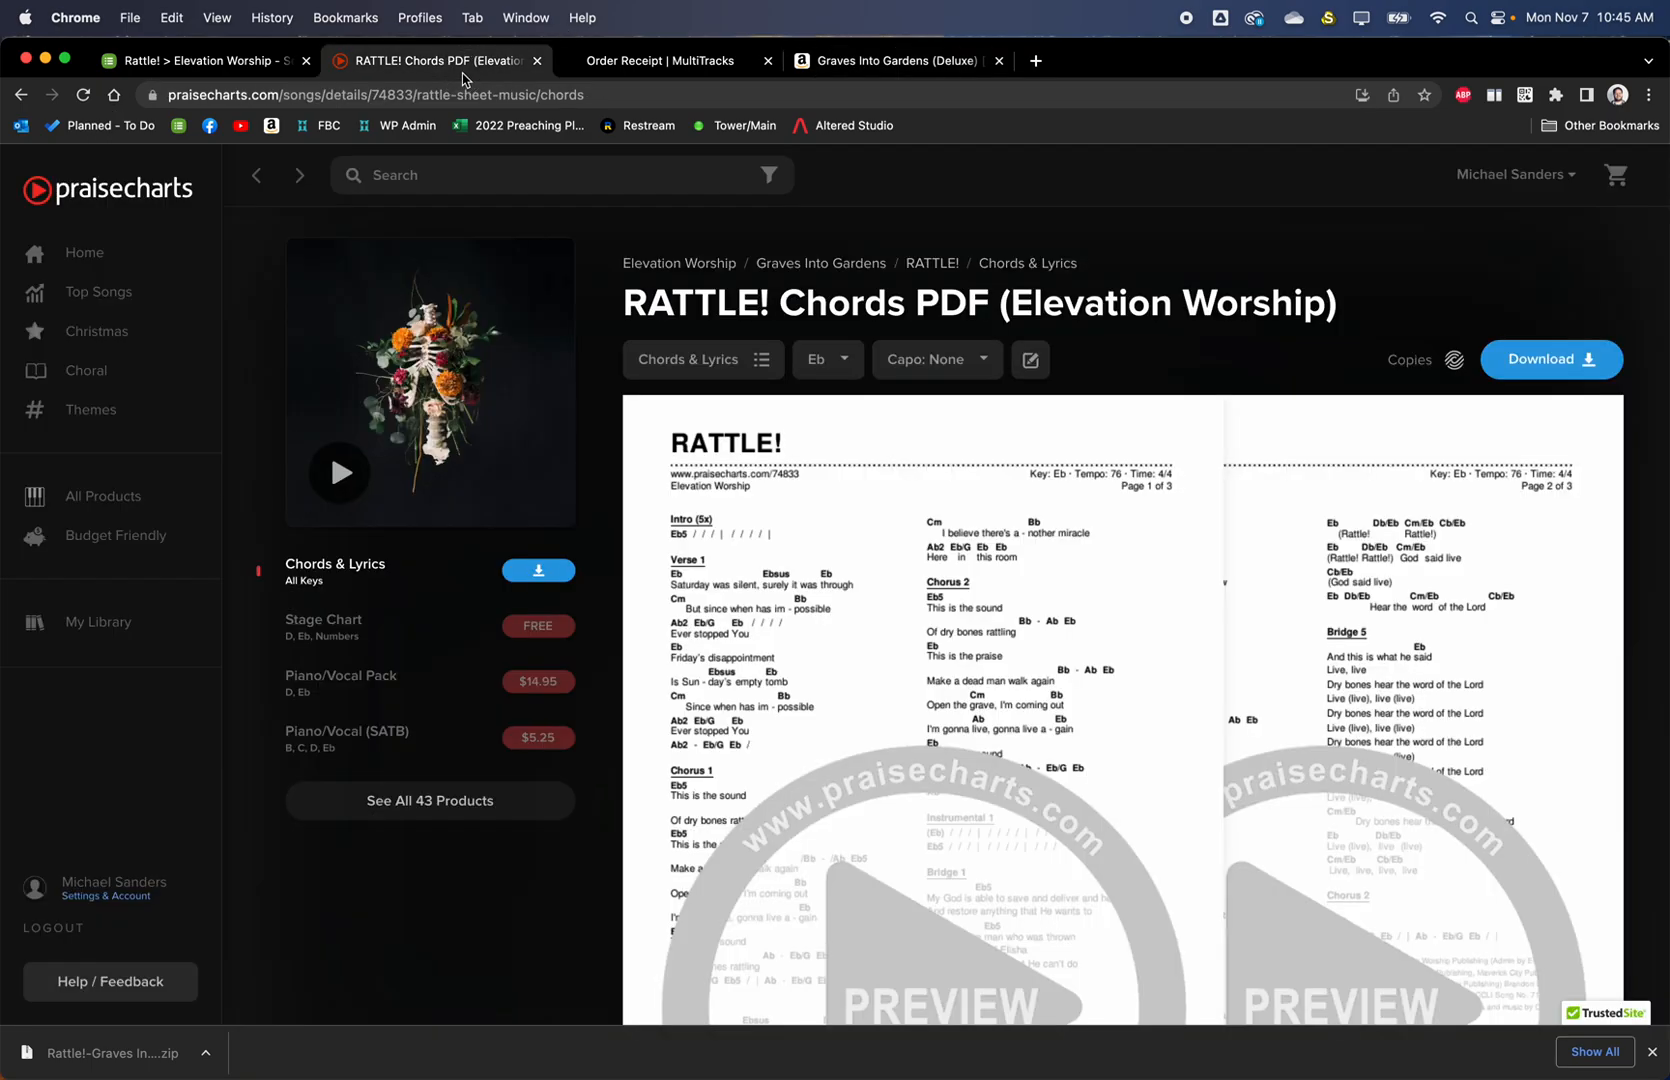
pyautogui.click(628, 64)
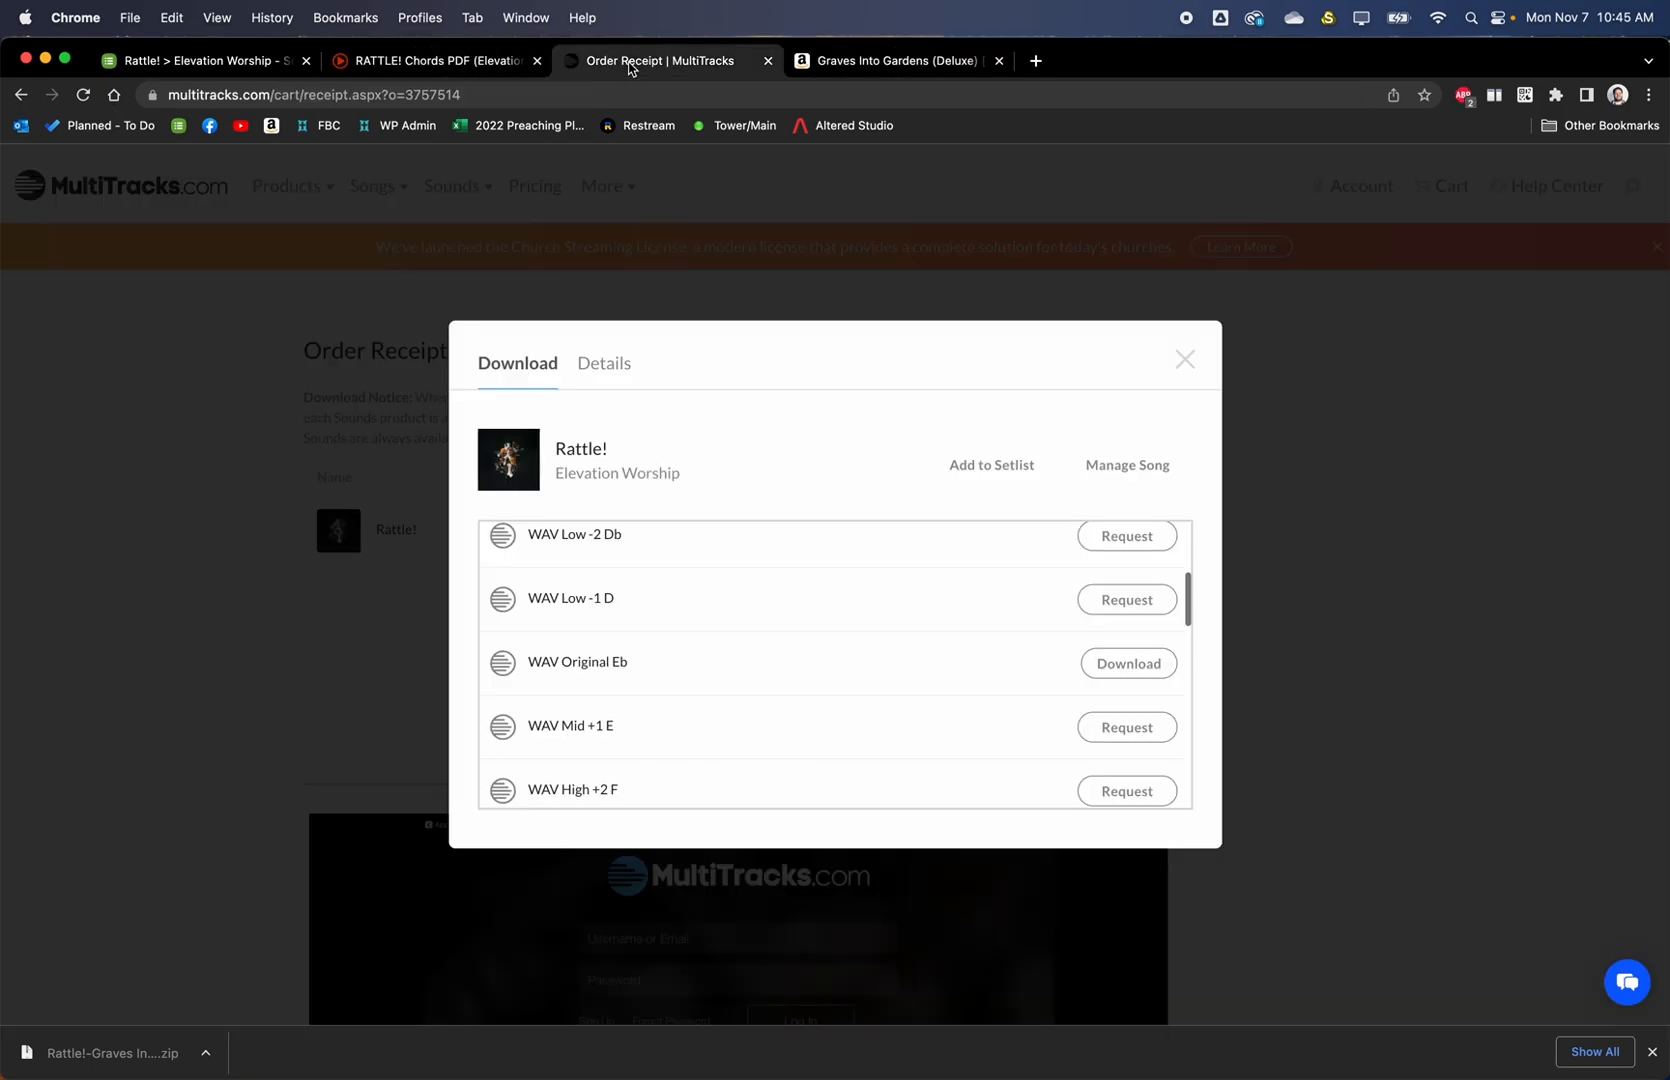
pyautogui.click(1199, 361)
pyautogui.click(396, 534)
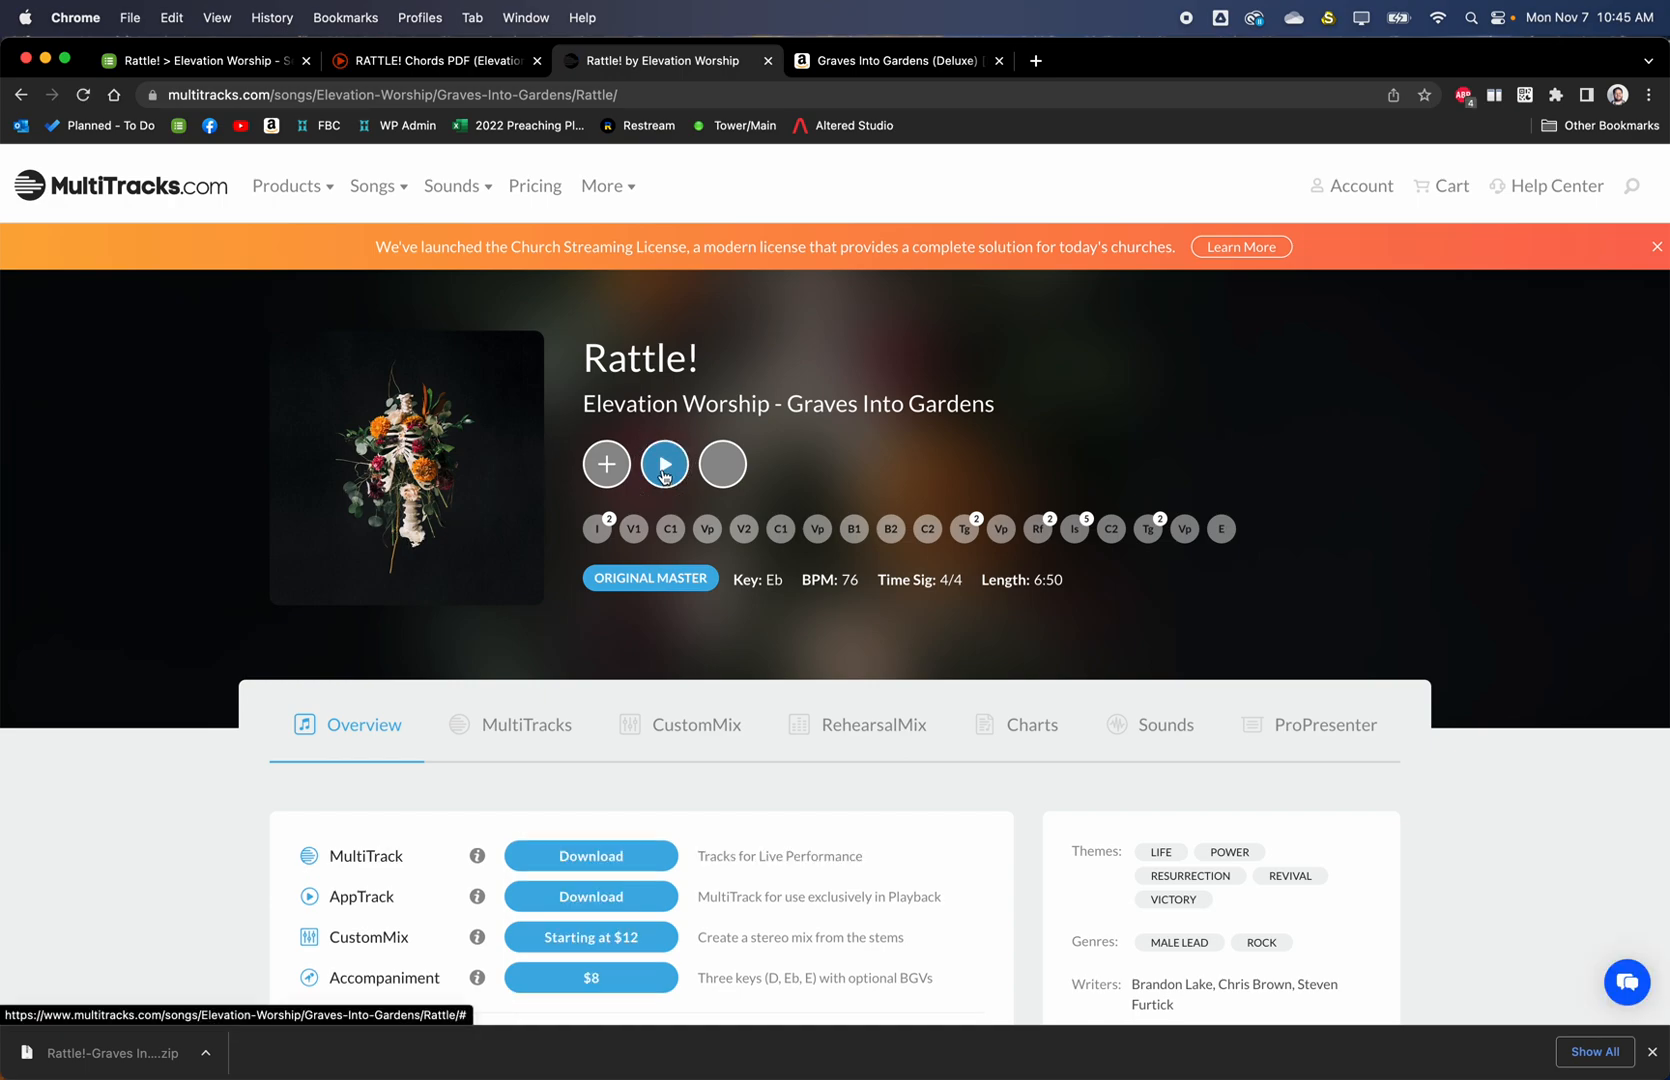
pyautogui.click(664, 476)
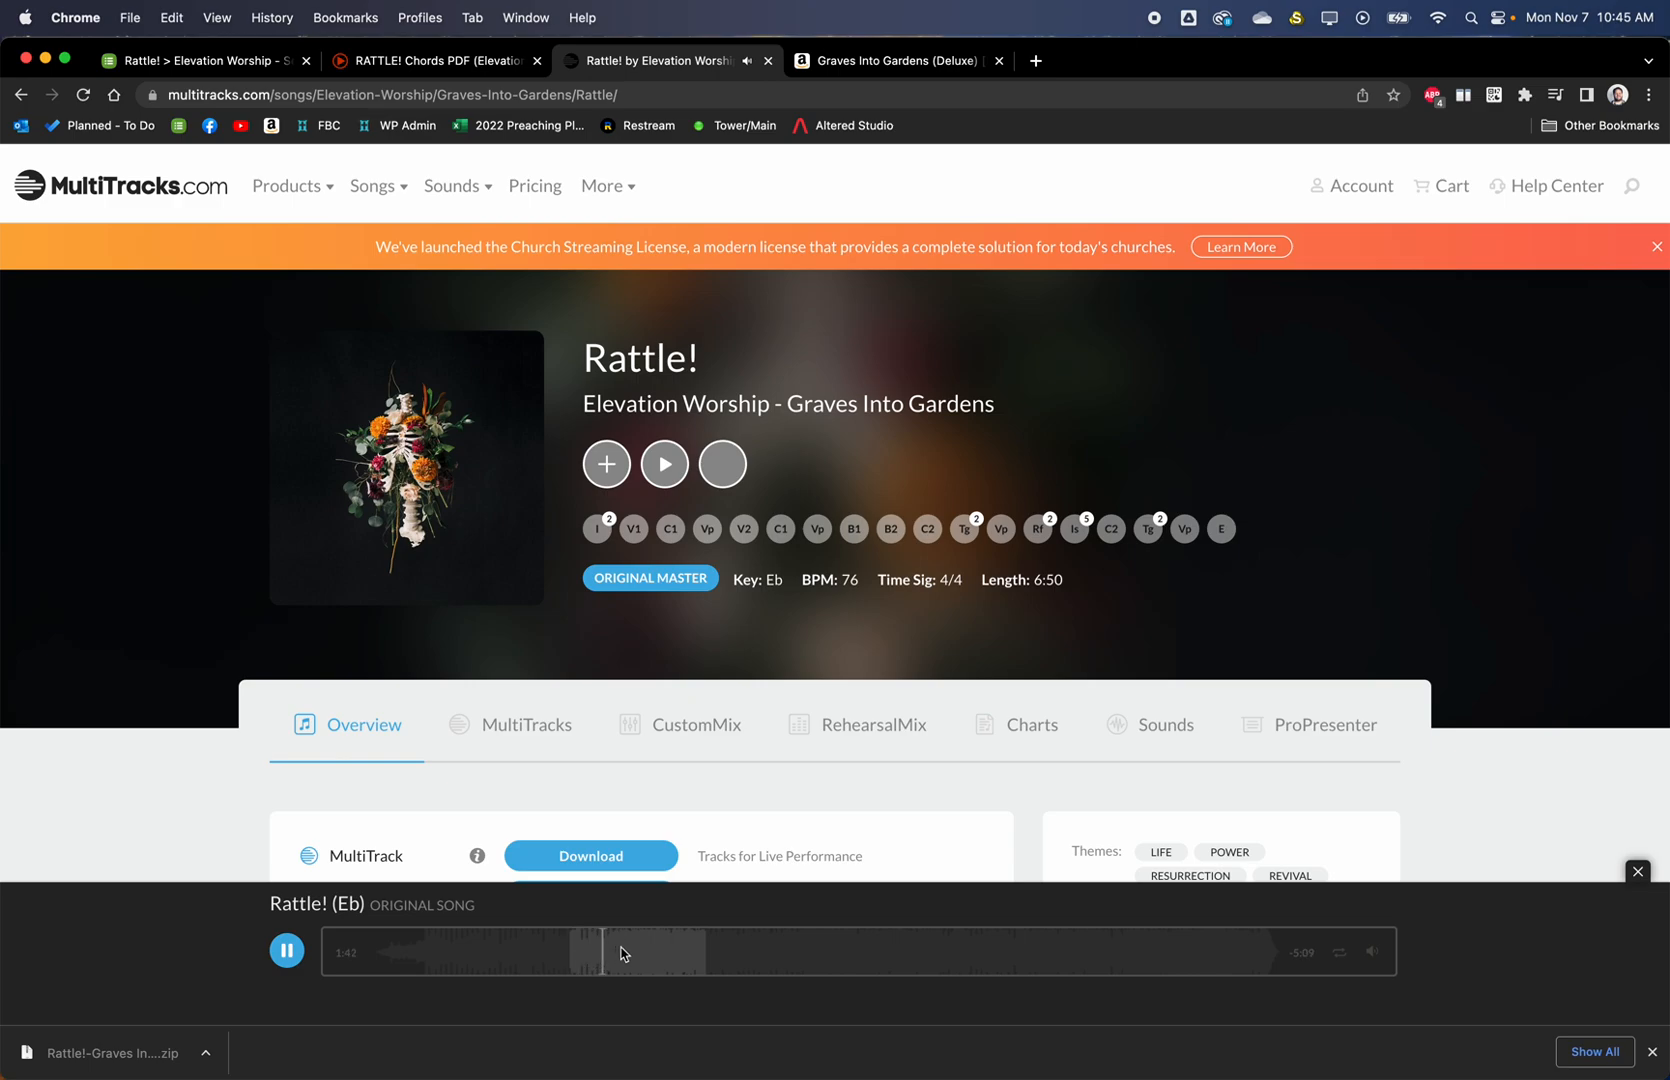
pyautogui.click(669, 952)
pyautogui.click(288, 952)
pyautogui.click(880, 62)
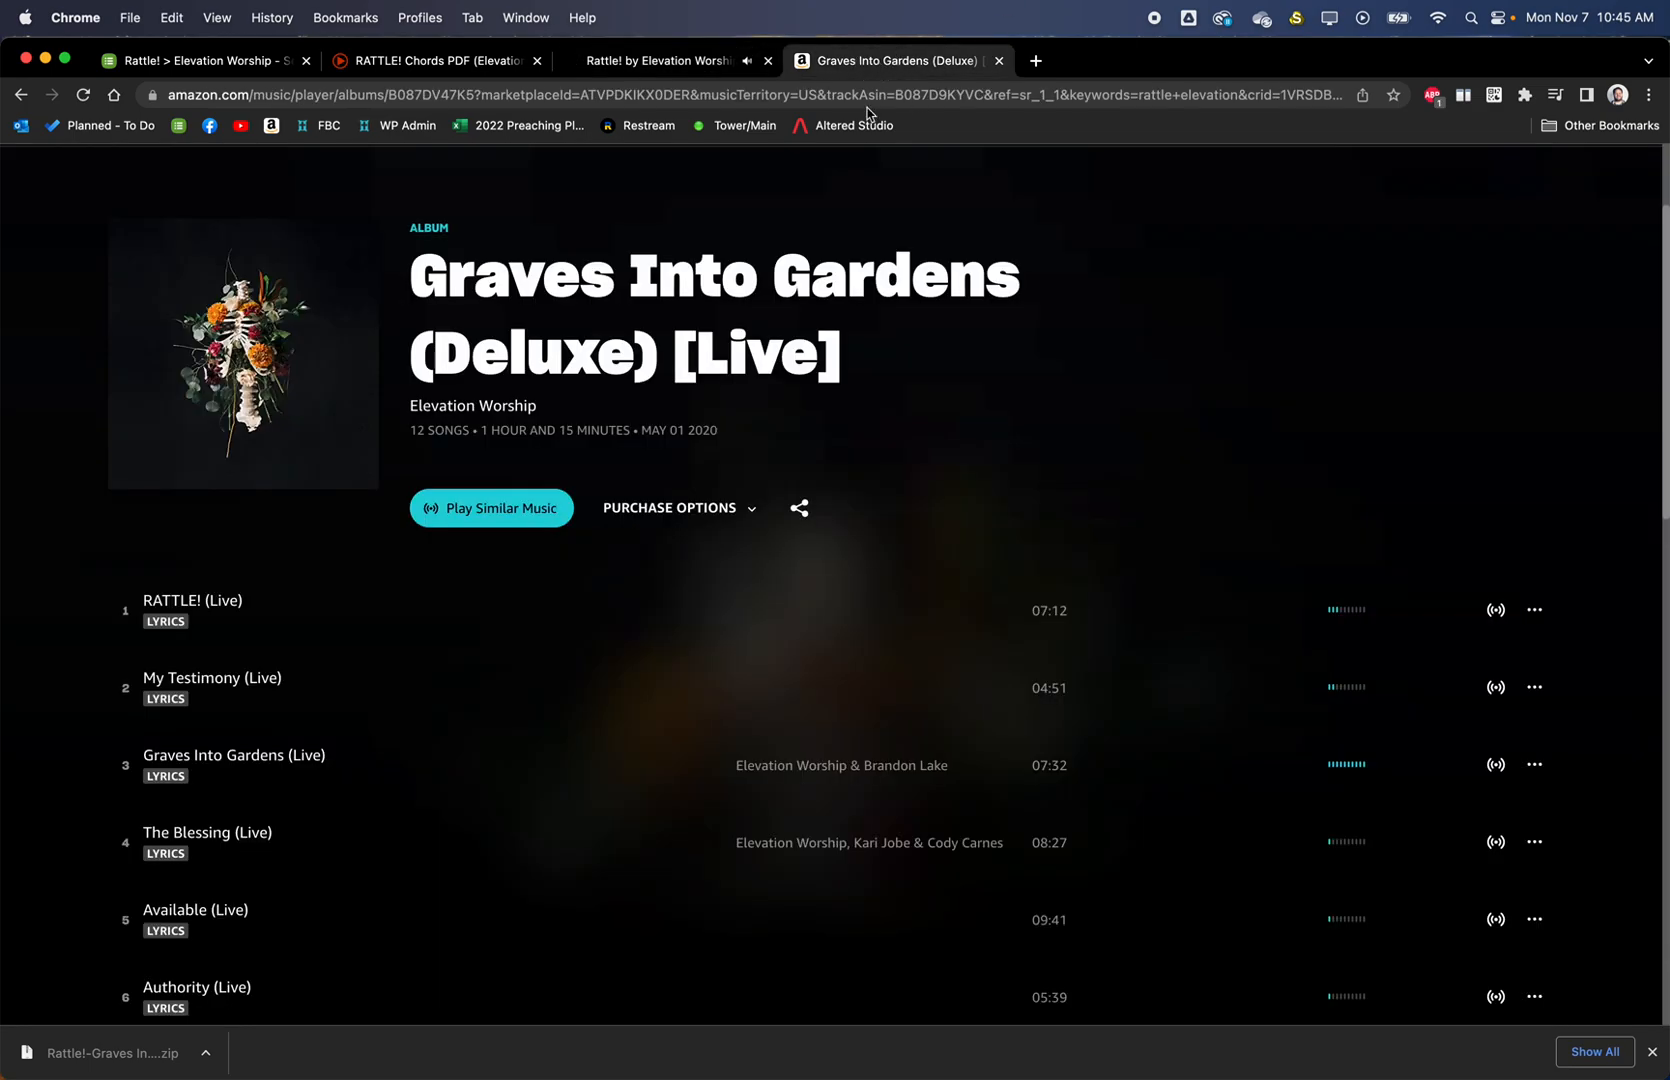
# Try to play the RATTLE! (Live) track on Amazon Music and return to the album page
pyautogui.click(237, 596)
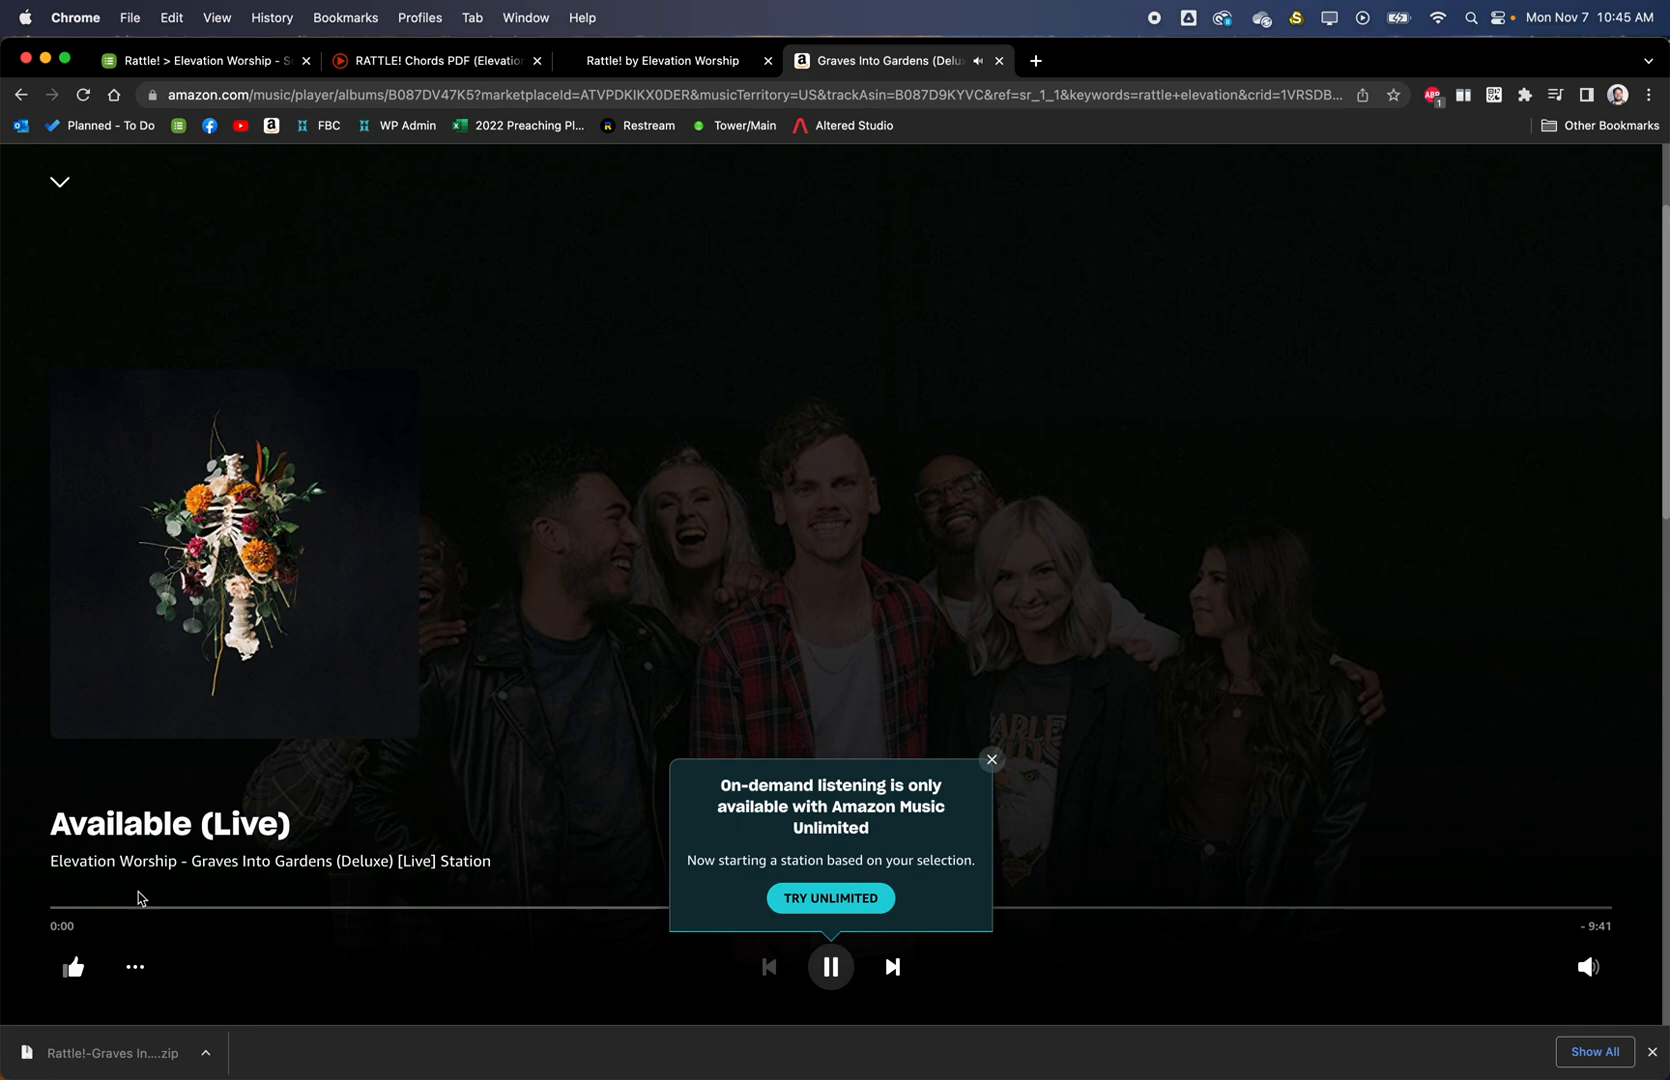
pyautogui.click(19, 98)
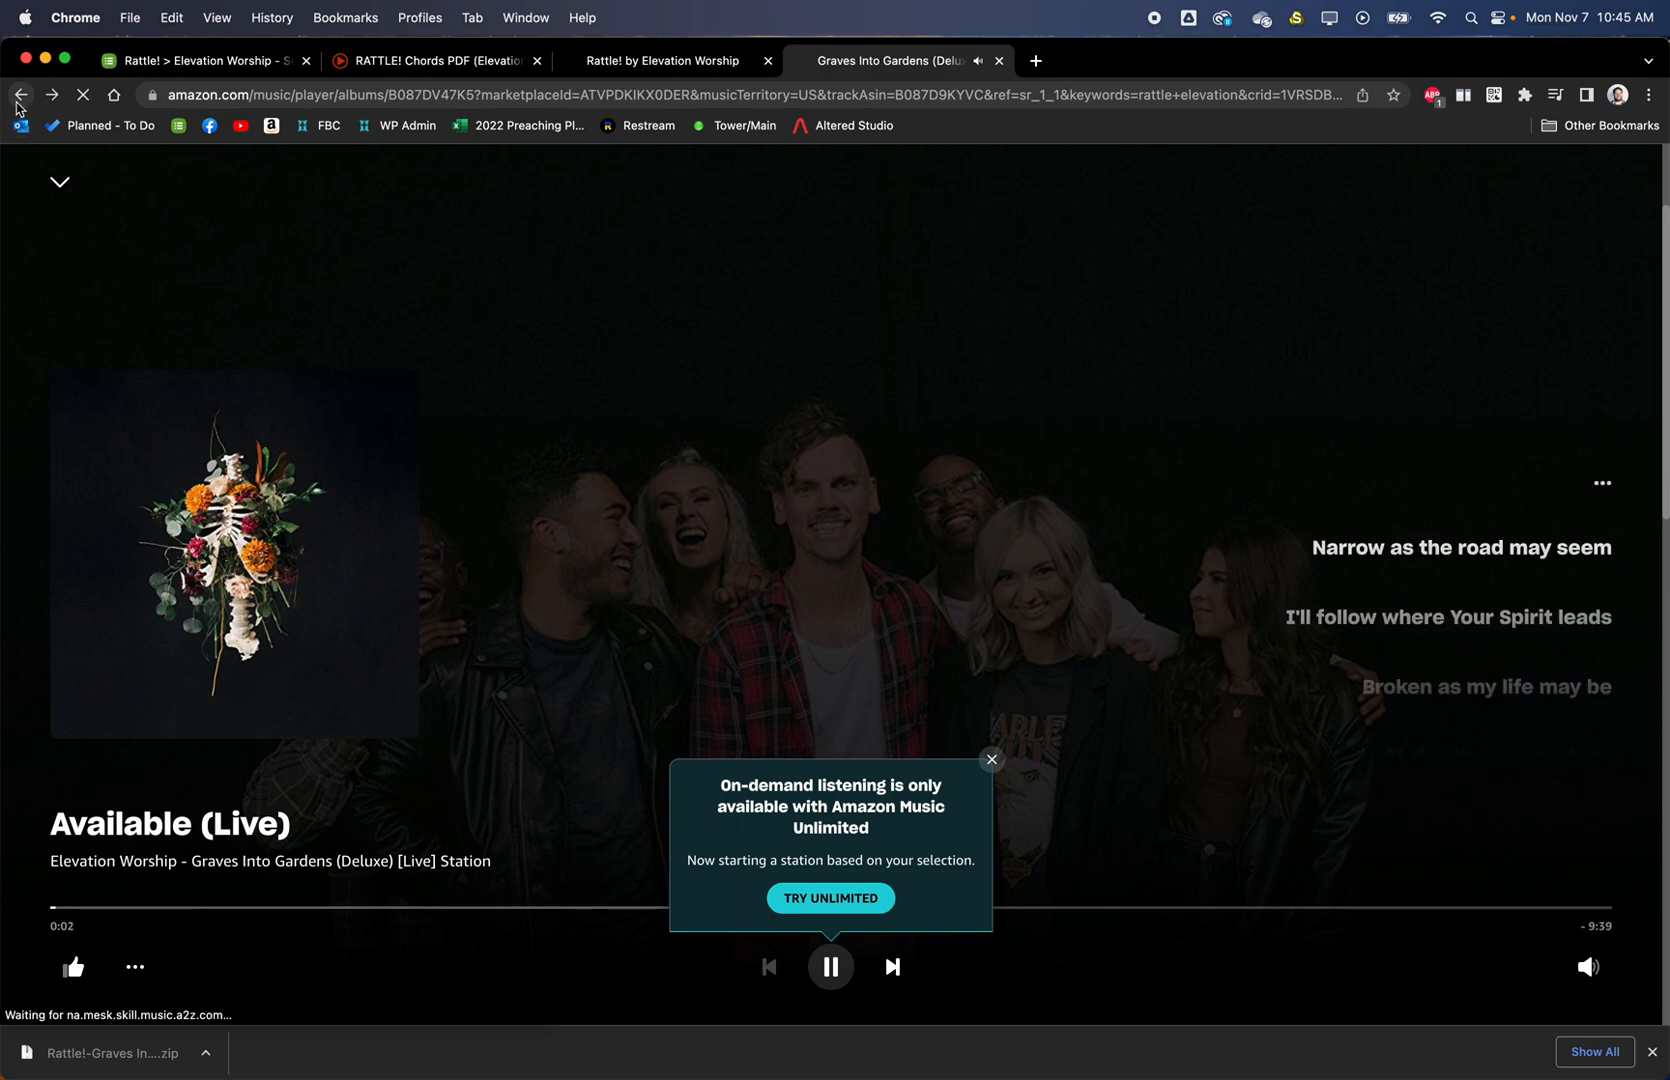
pyautogui.click(736, 272)
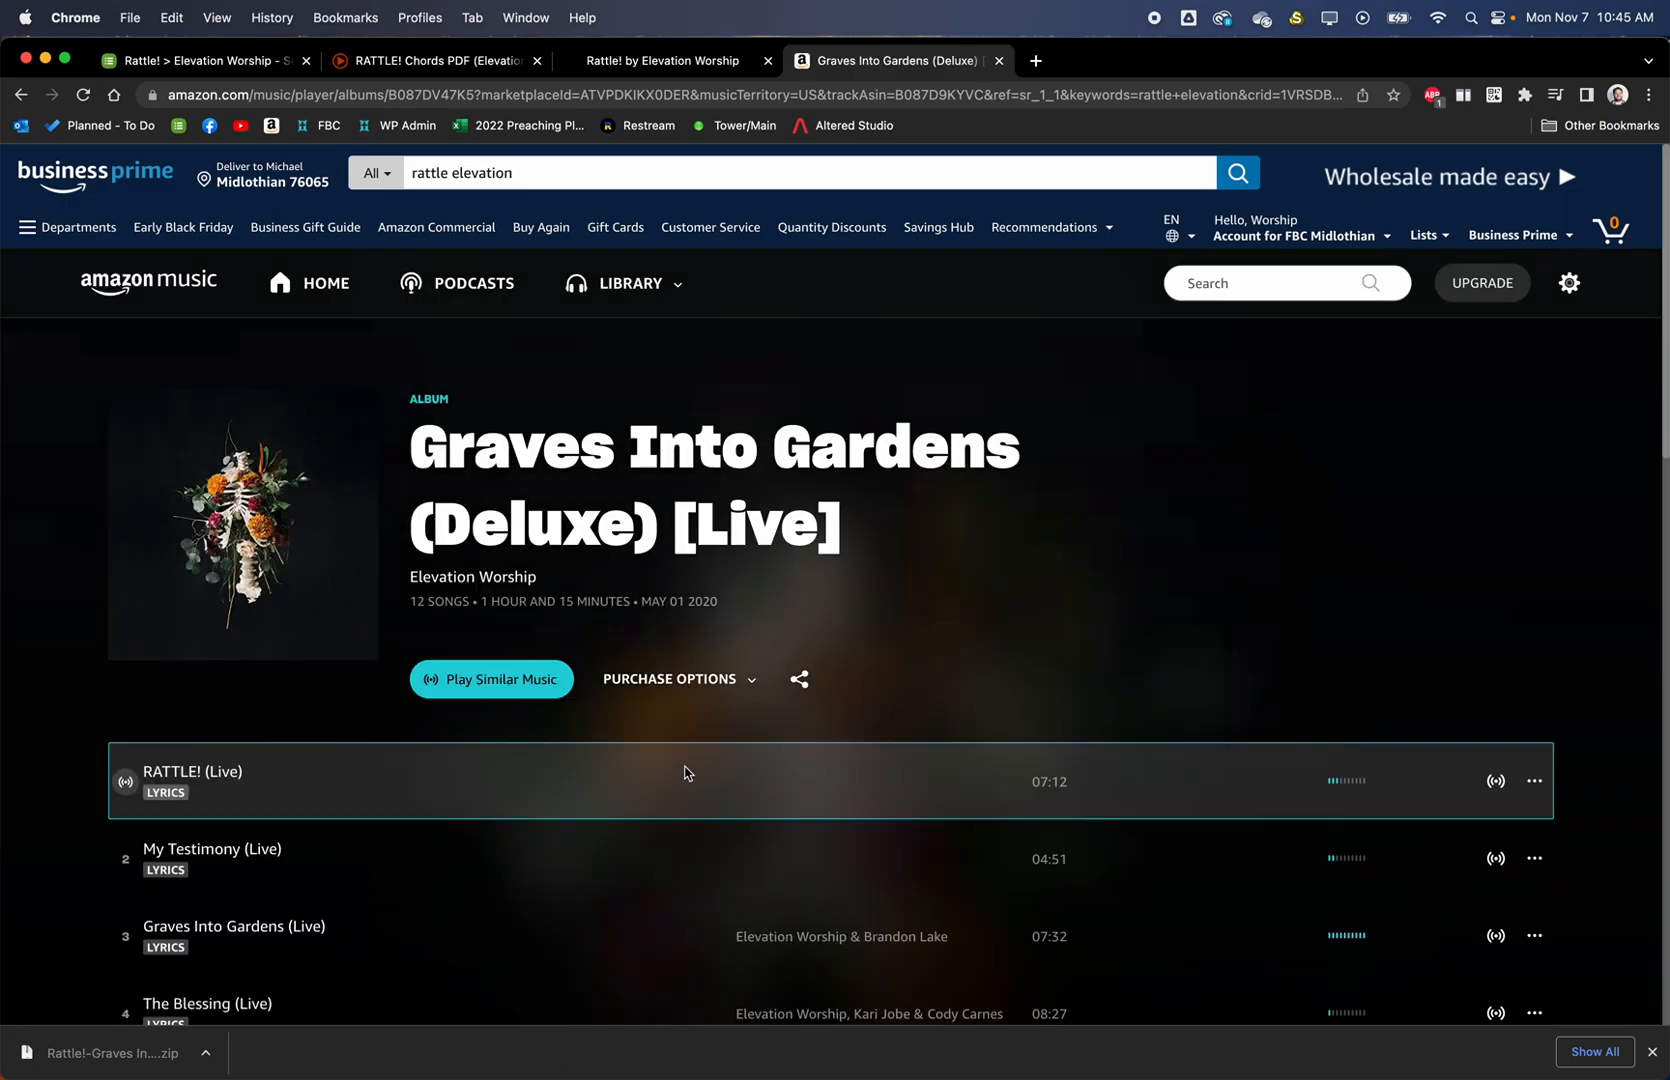
# Buy the RATTLE! (Live) MP3 song and save it as 01 - RATTLE! (Live) in the Rattle (Elevation Worship) folder
pyautogui.scroll(-2, 402, 810)
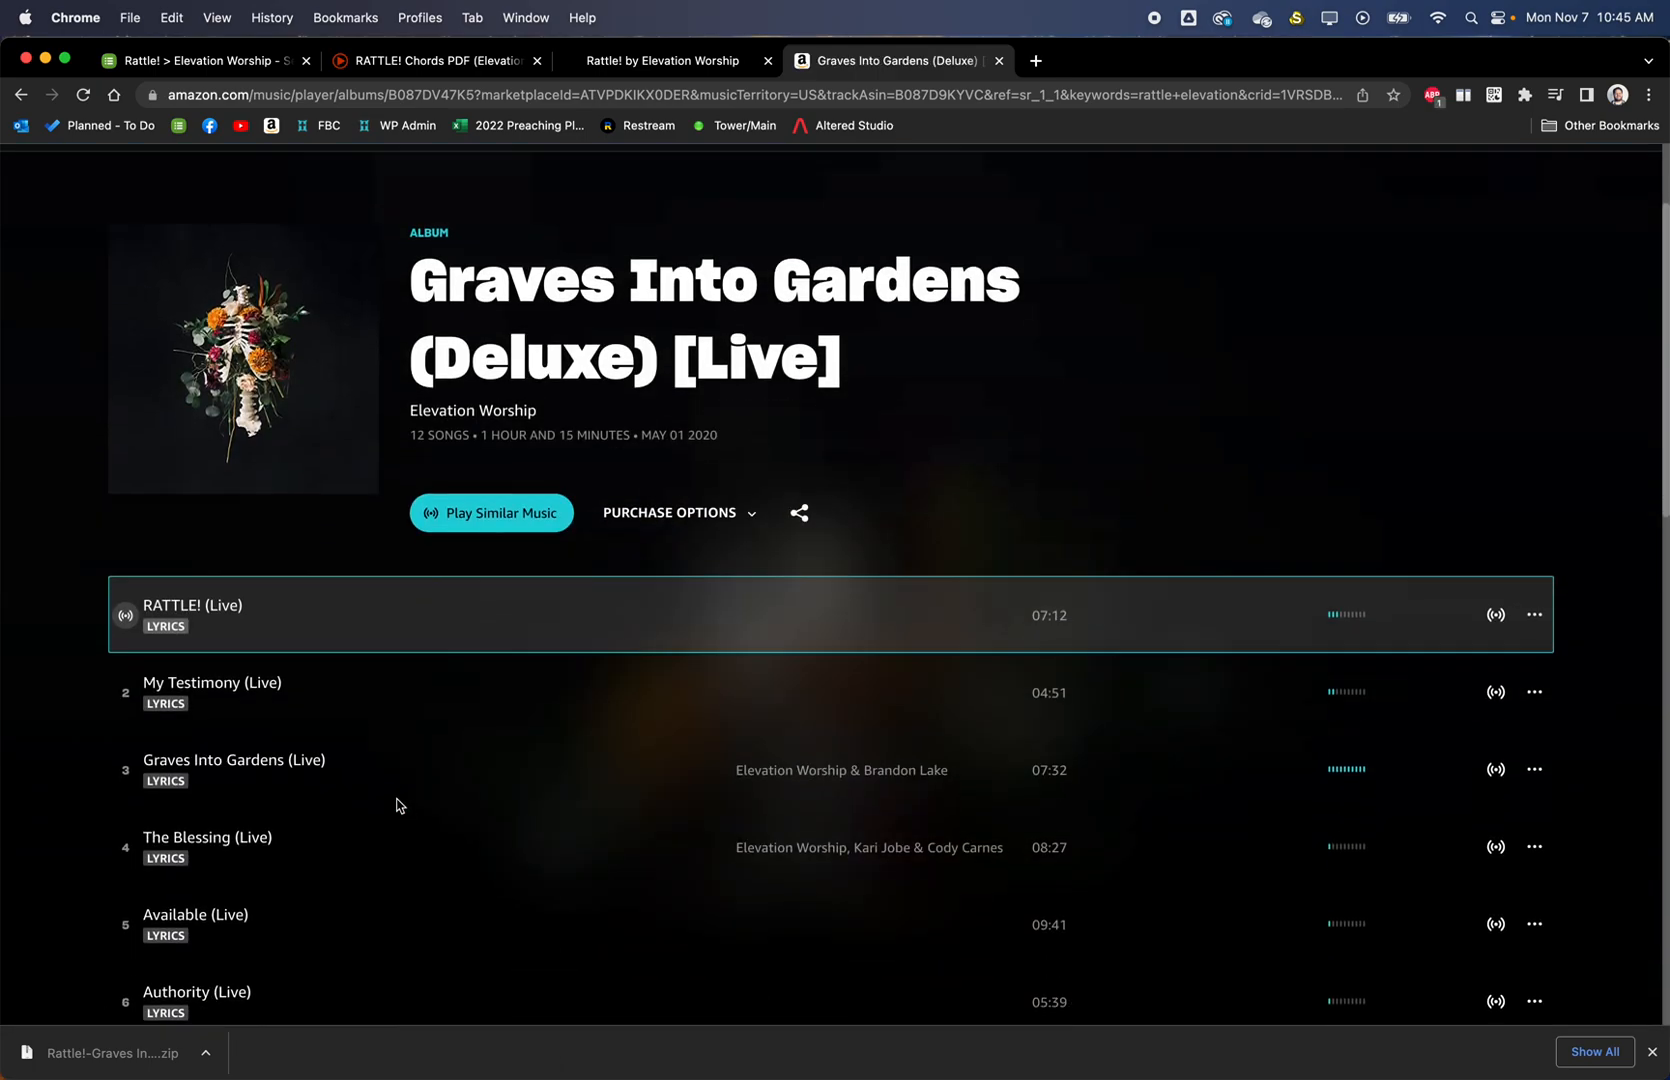
pyautogui.click(1534, 615)
pyautogui.click(1448, 685)
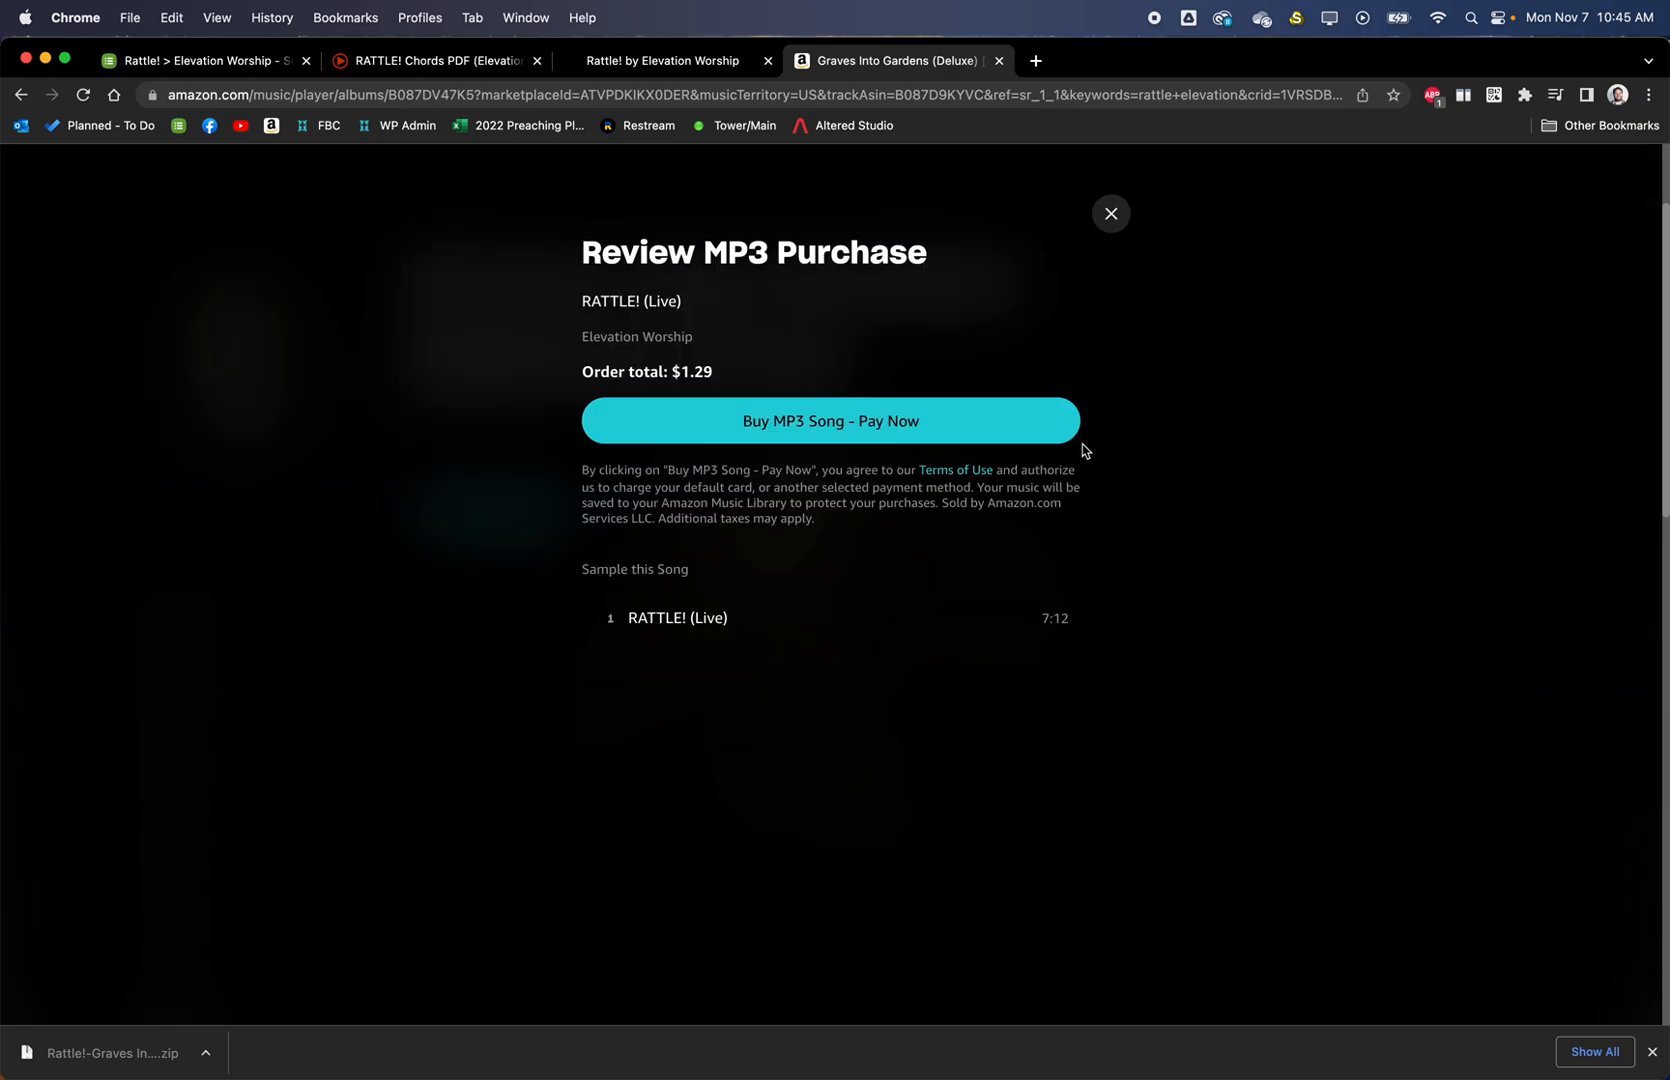
pyautogui.click(785, 440)
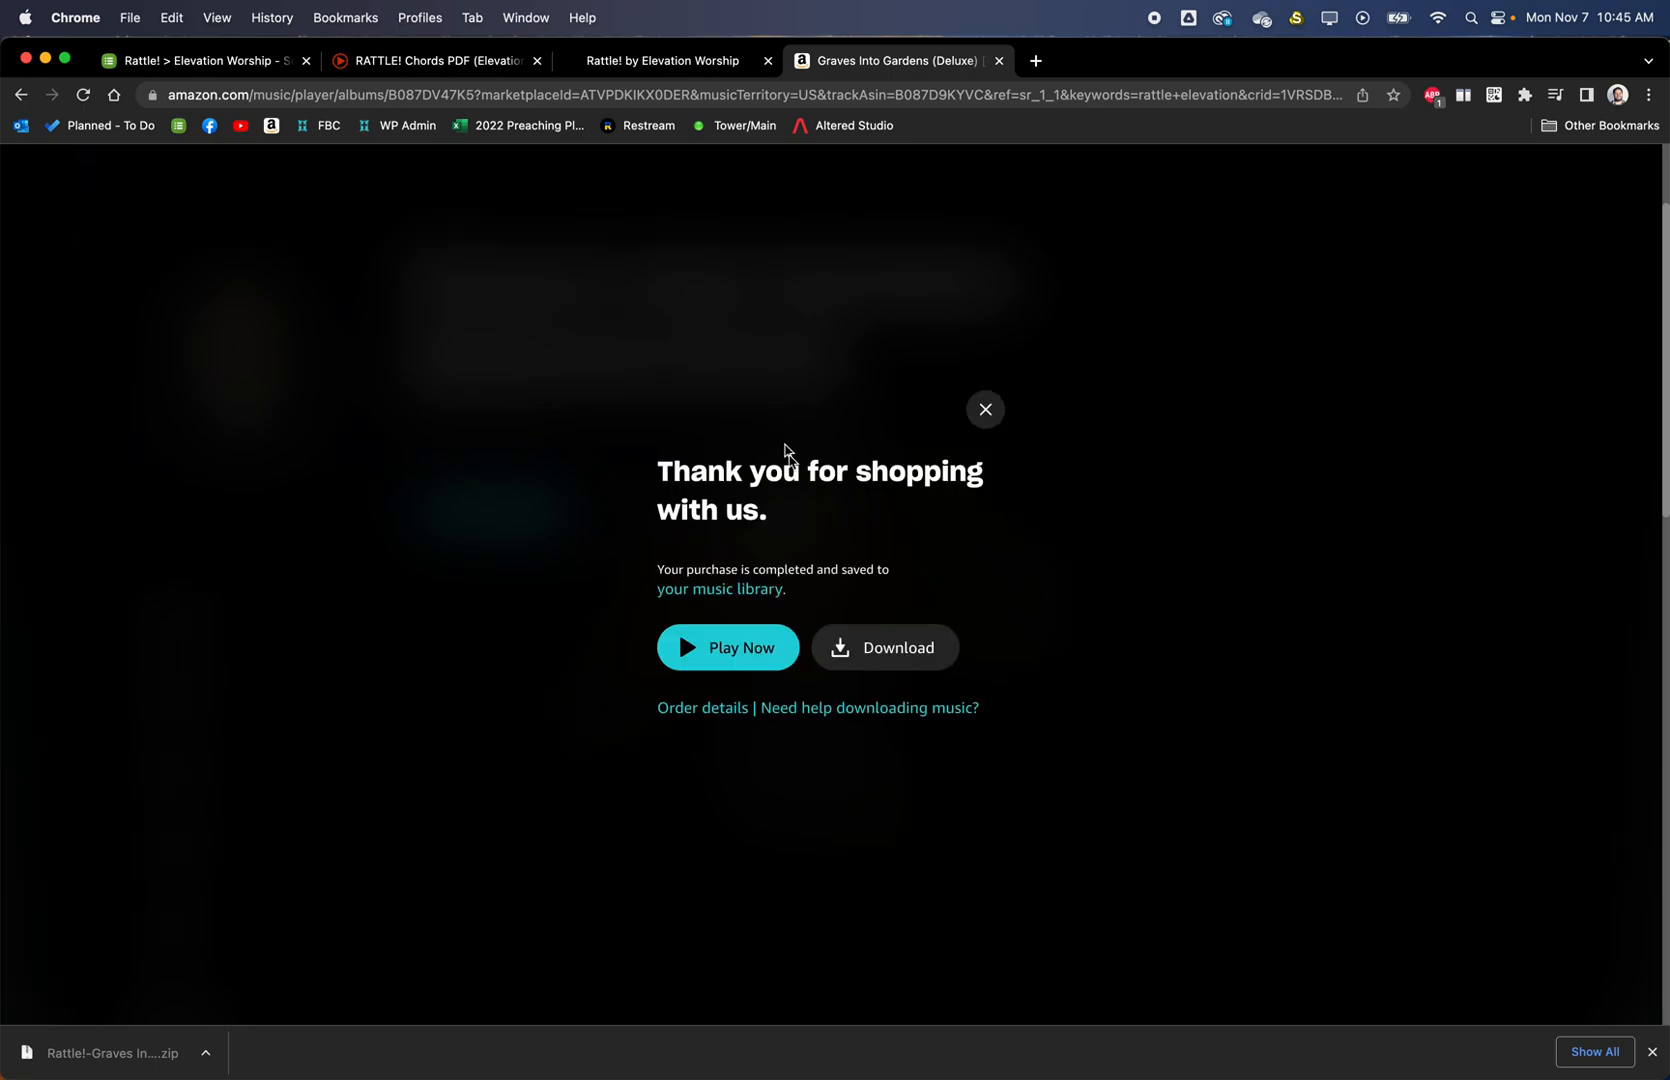
pyautogui.click(893, 646)
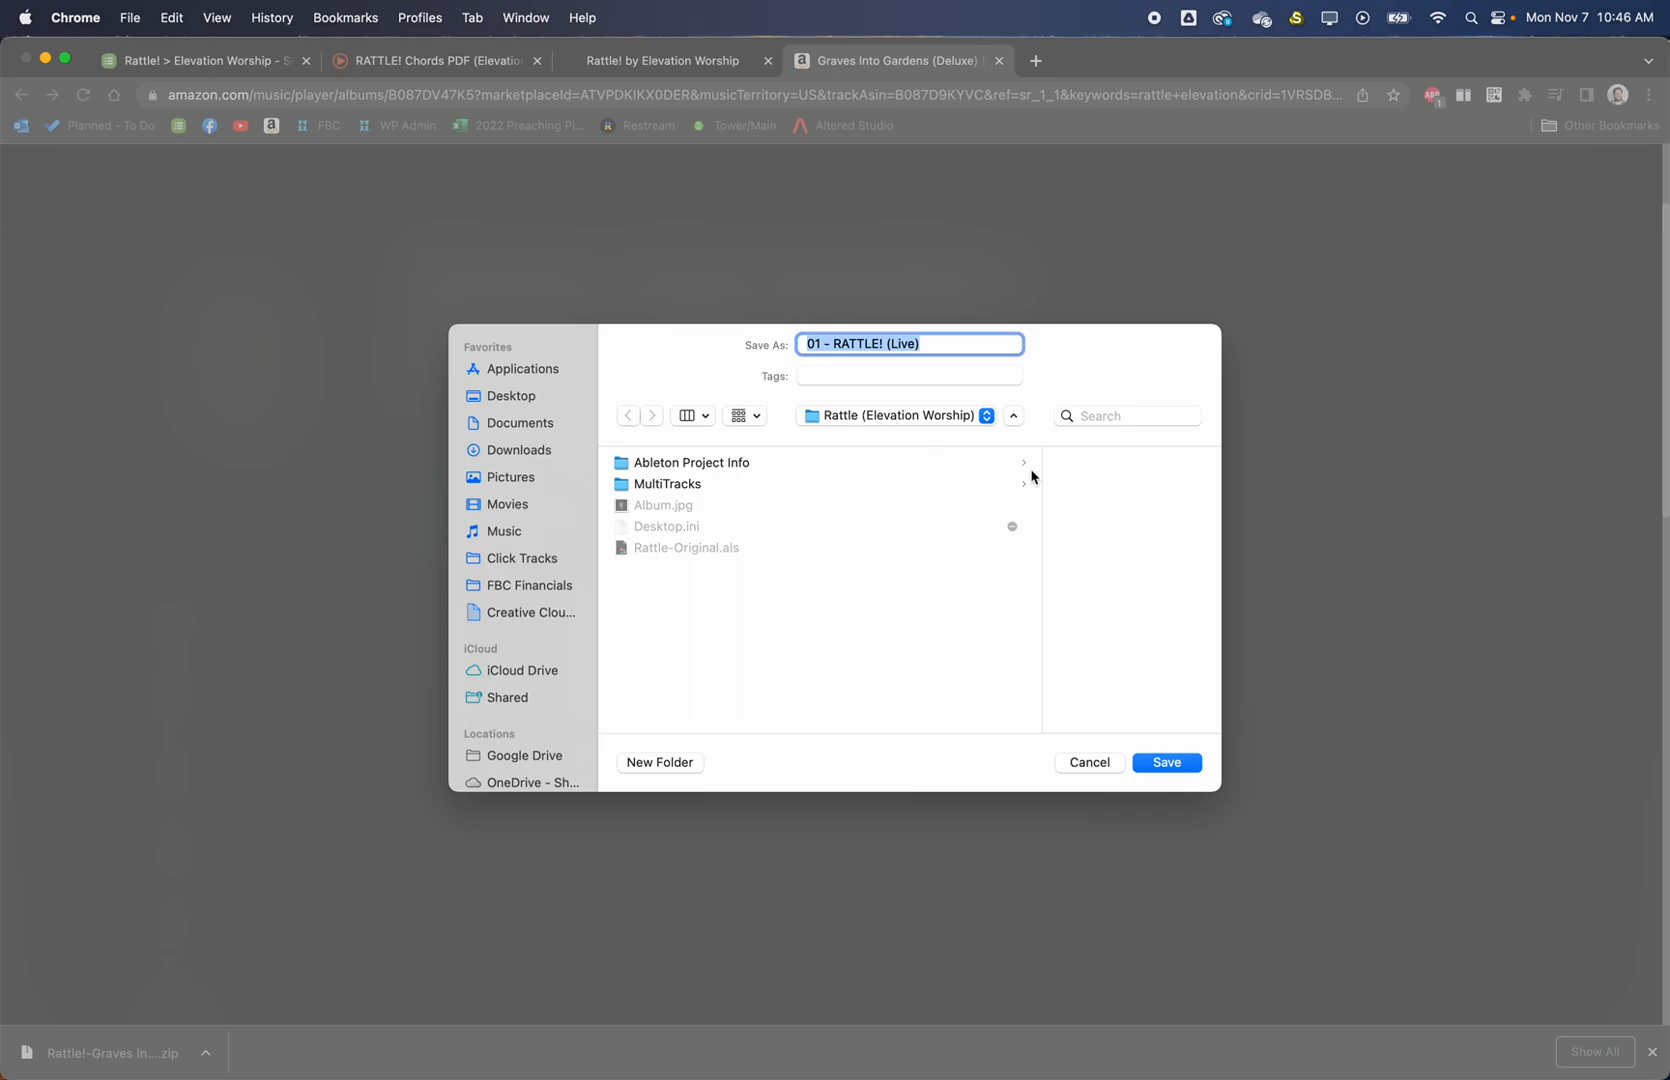
pyautogui.click(1177, 760)
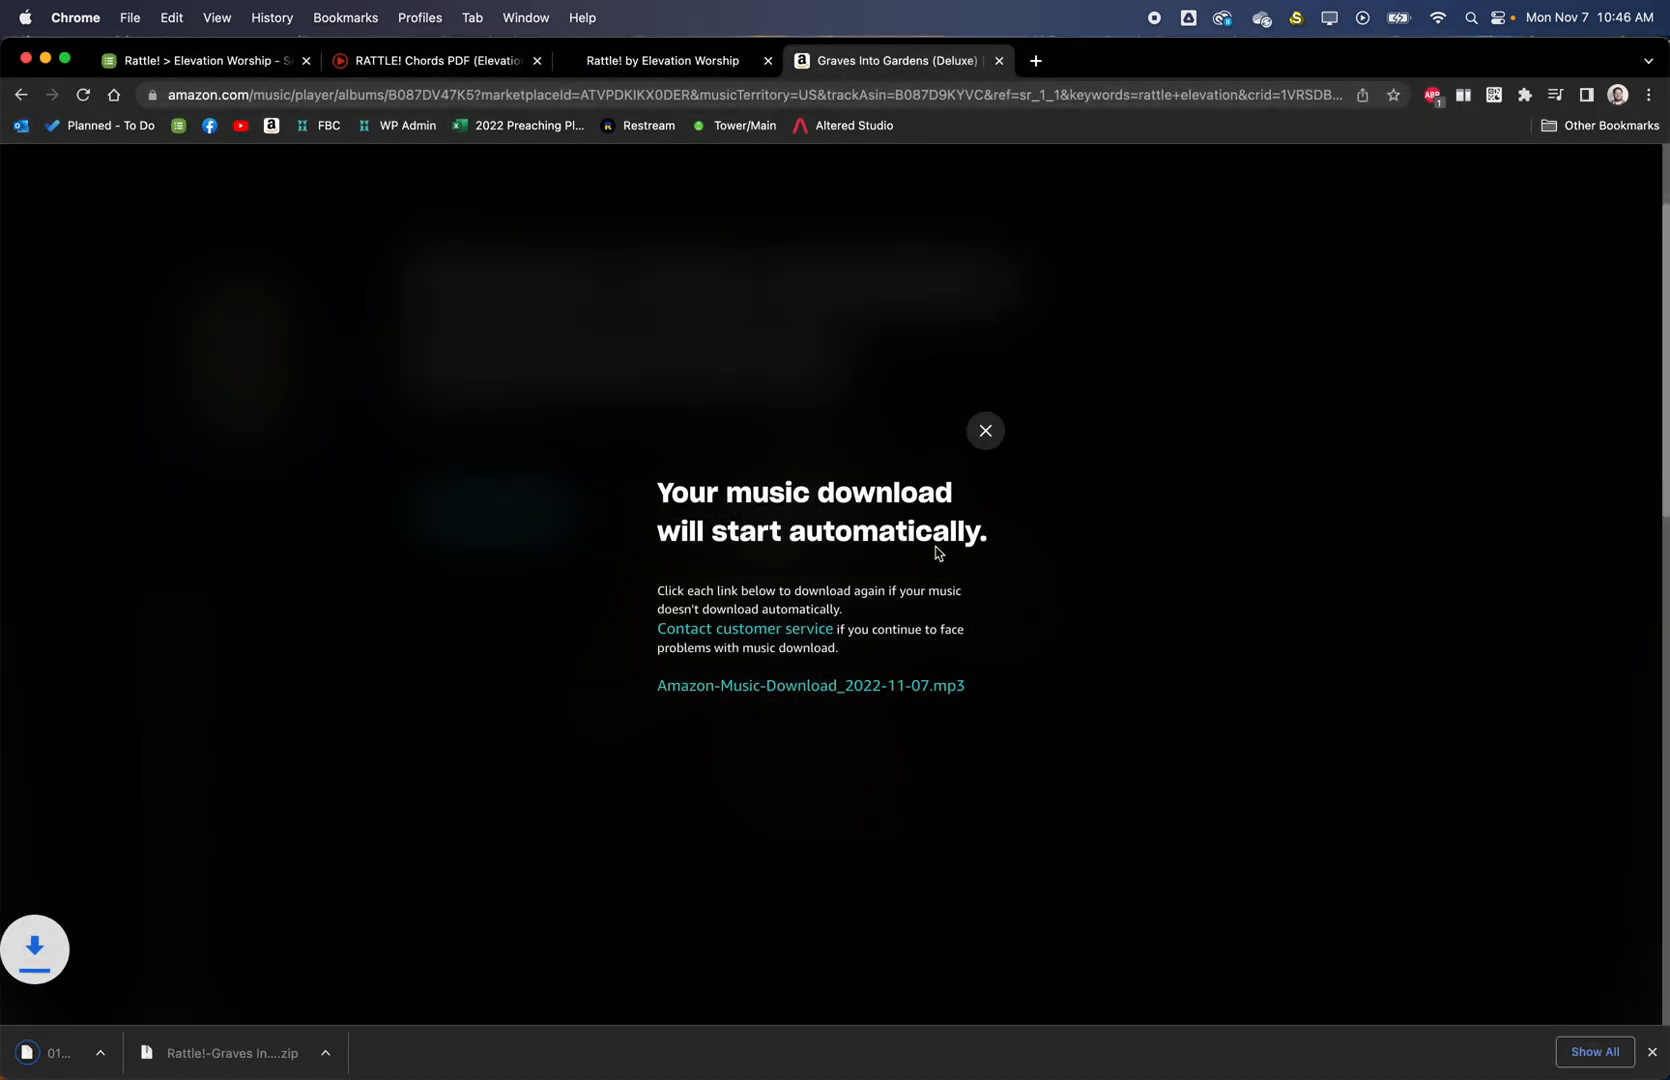
# Look over the PraiseCharts chords page and the MultiTracks.com song page for Rattle!, including its other versions
pyautogui.click(461, 62)
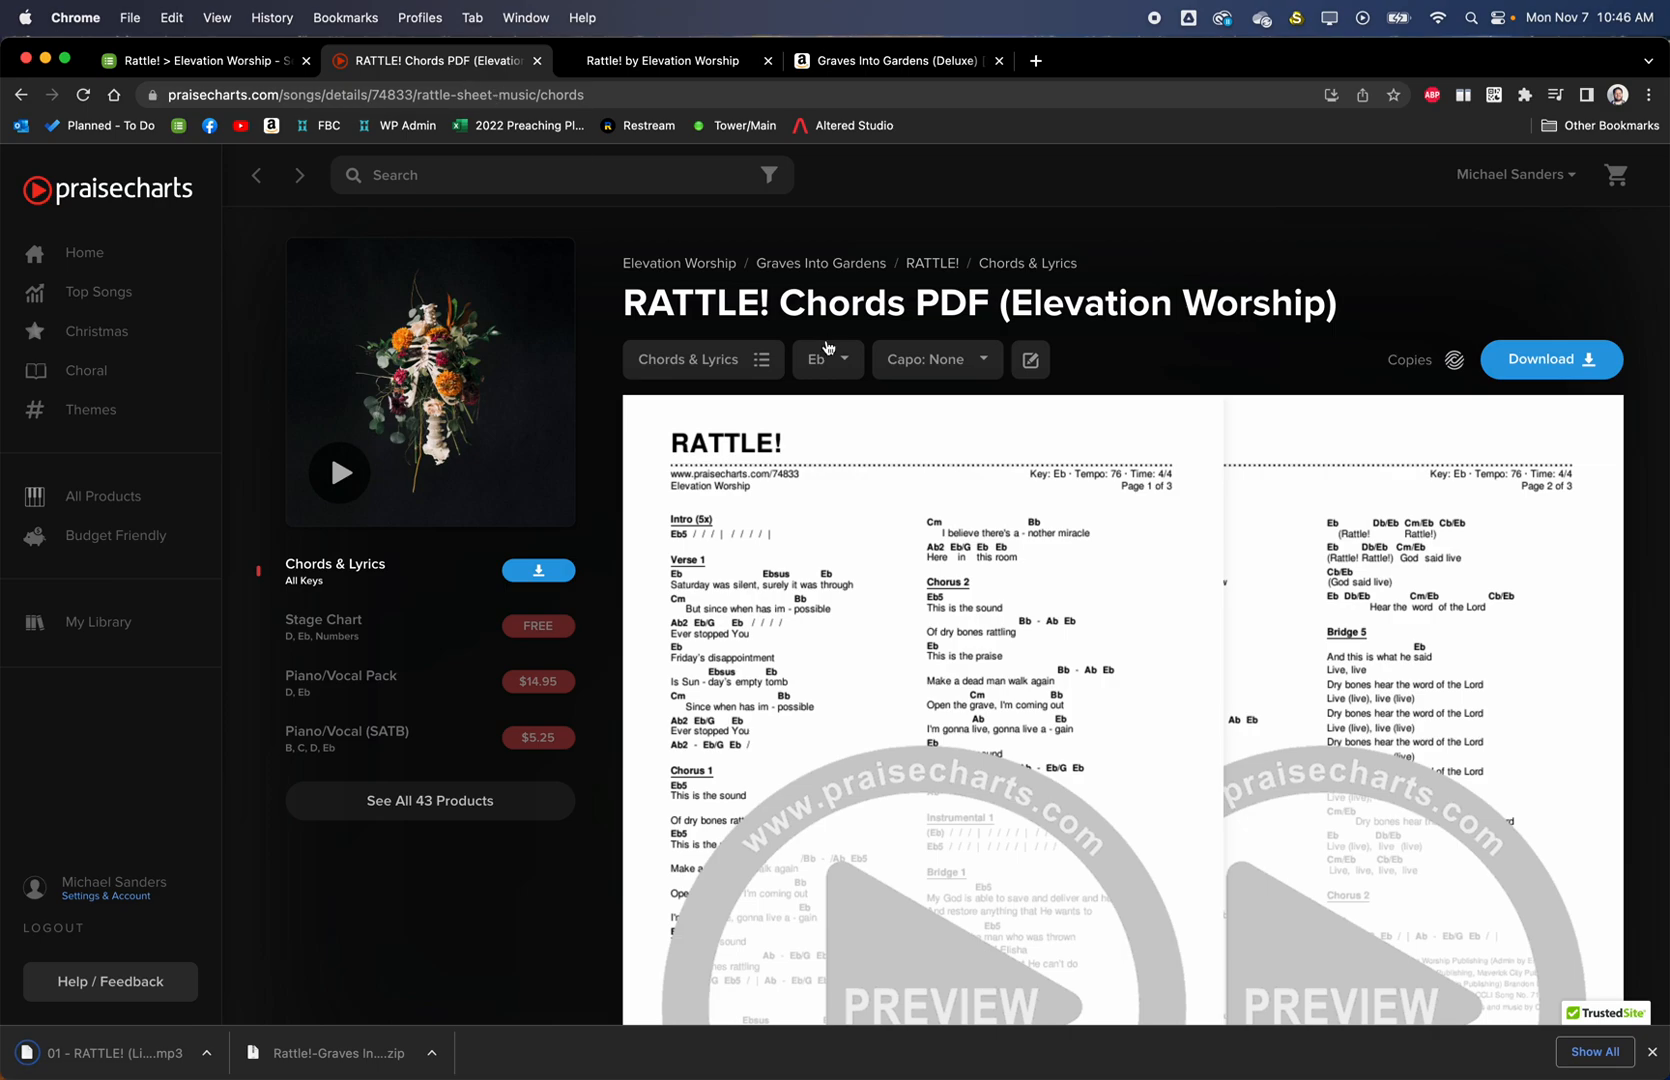
pyautogui.click(672, 55)
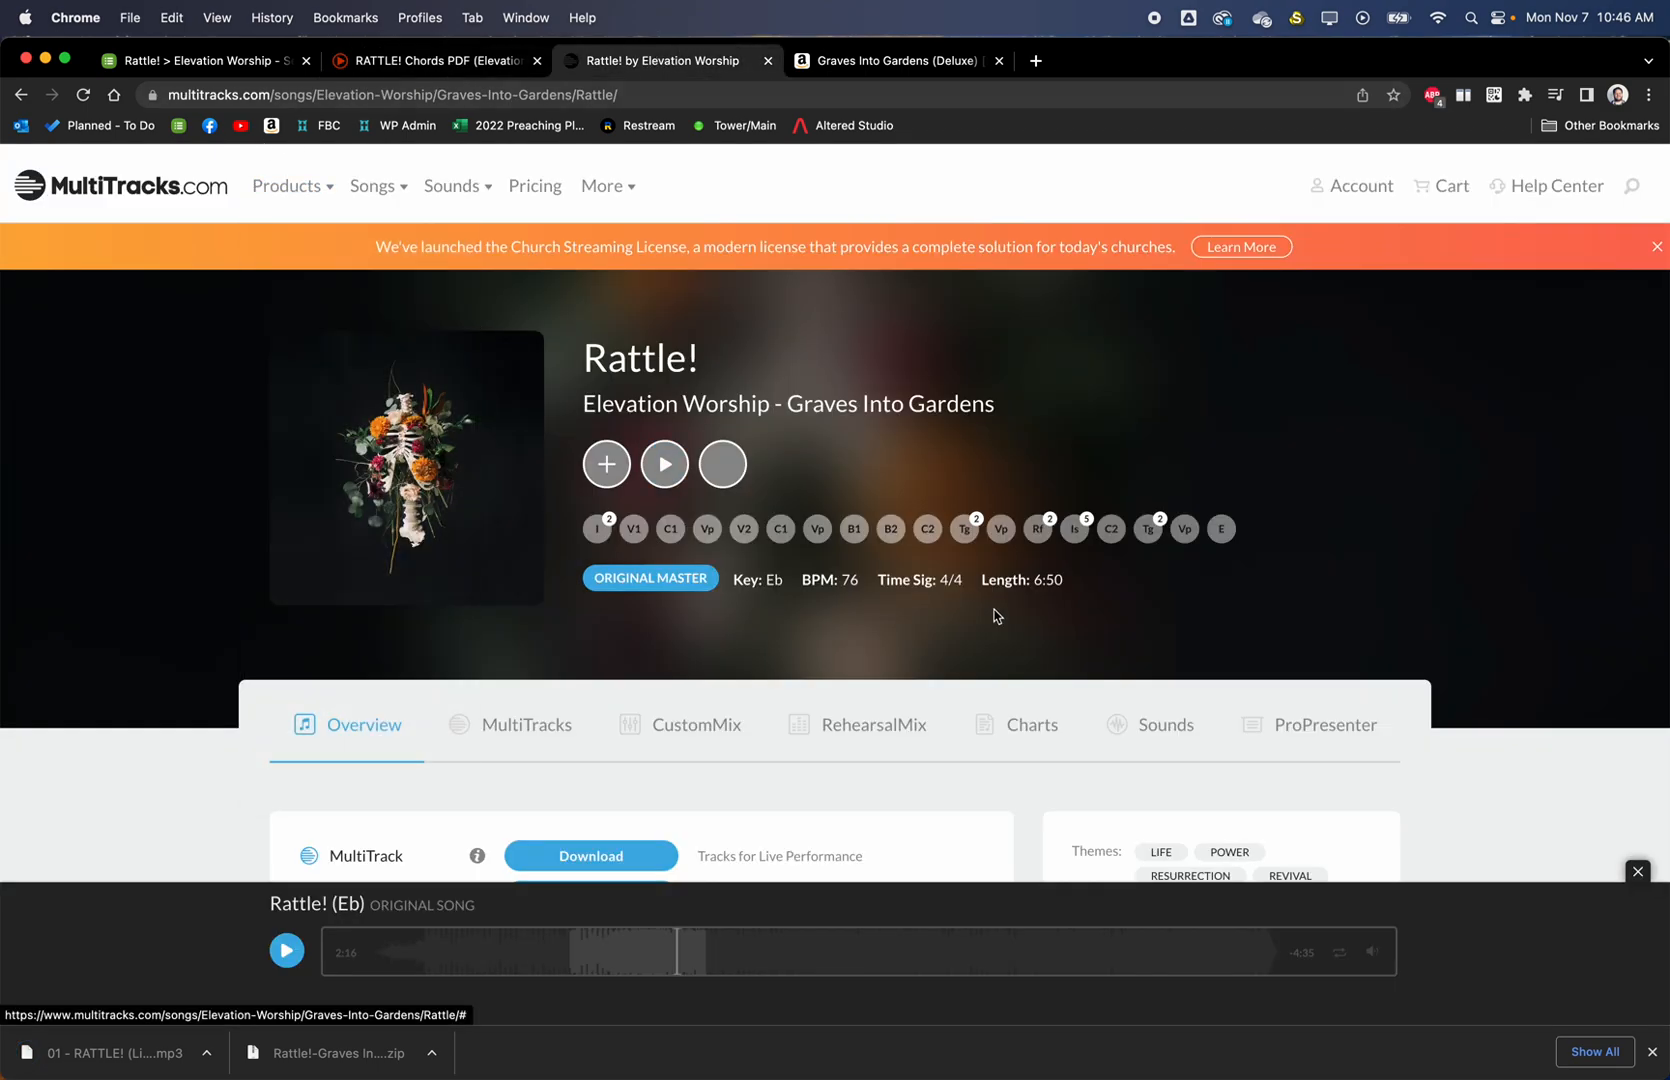
pyautogui.scroll(-10, 1035, 645)
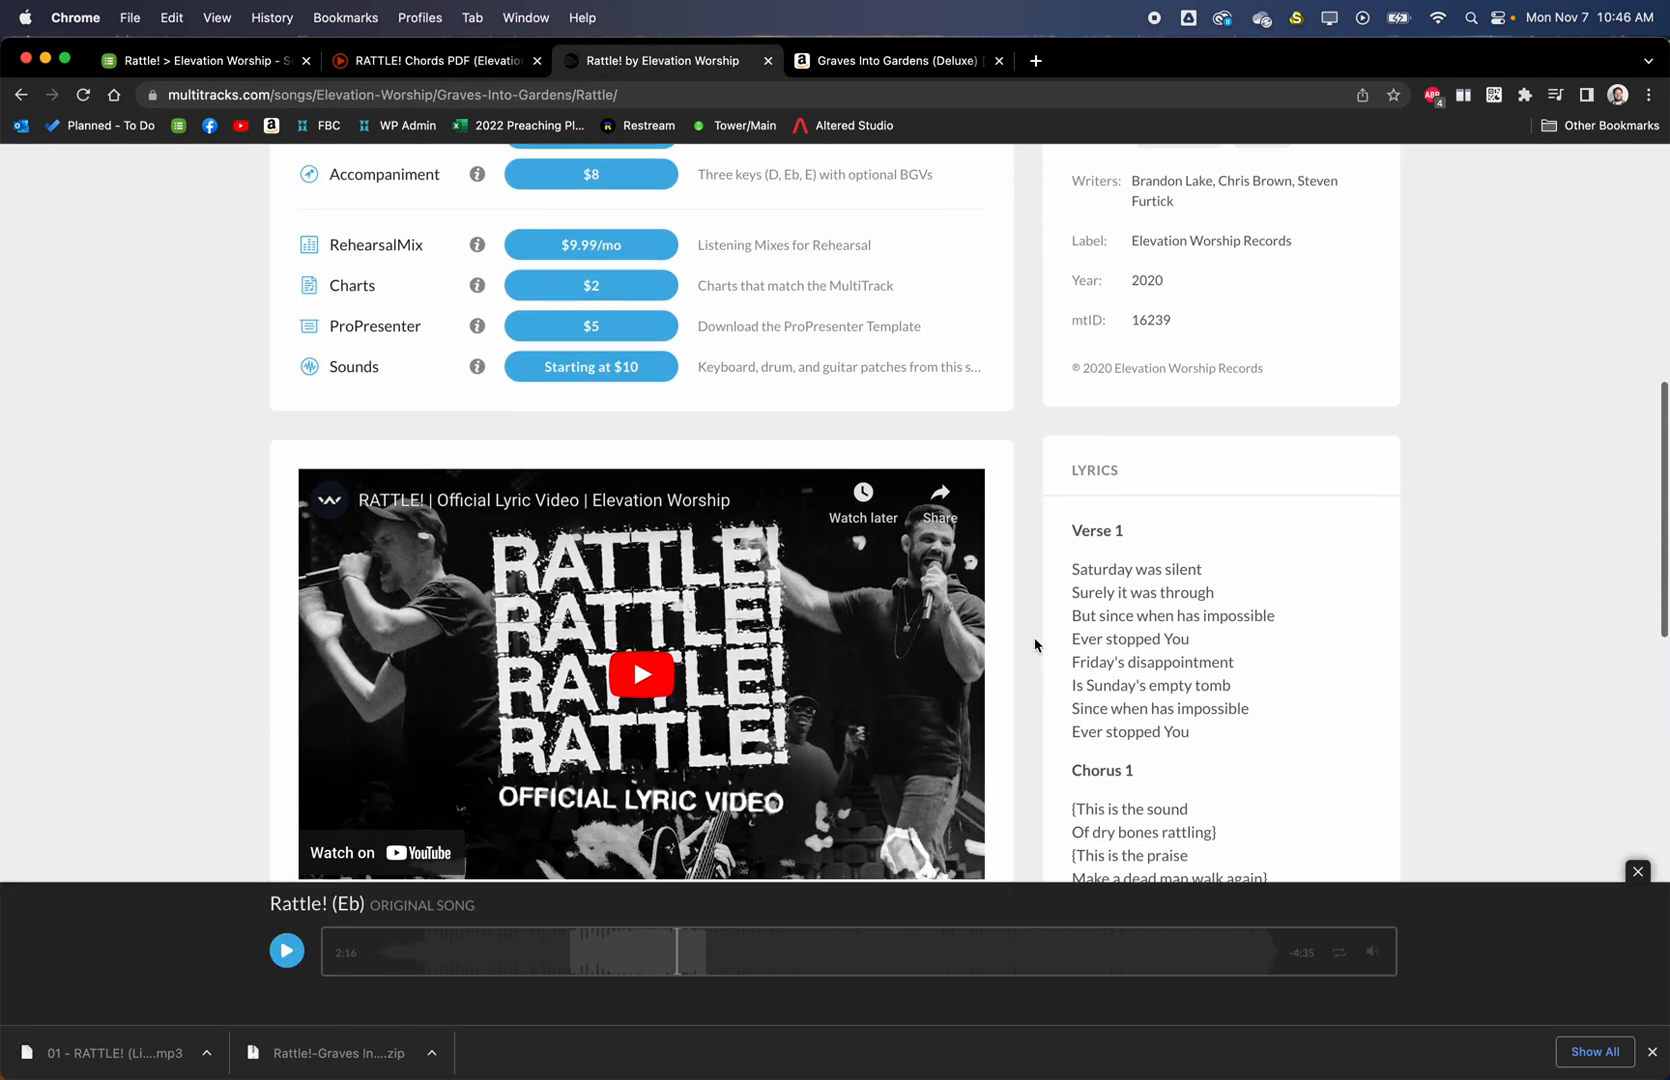
pyautogui.scroll(-15, 1035, 645)
pyautogui.scroll(2, 1035, 645)
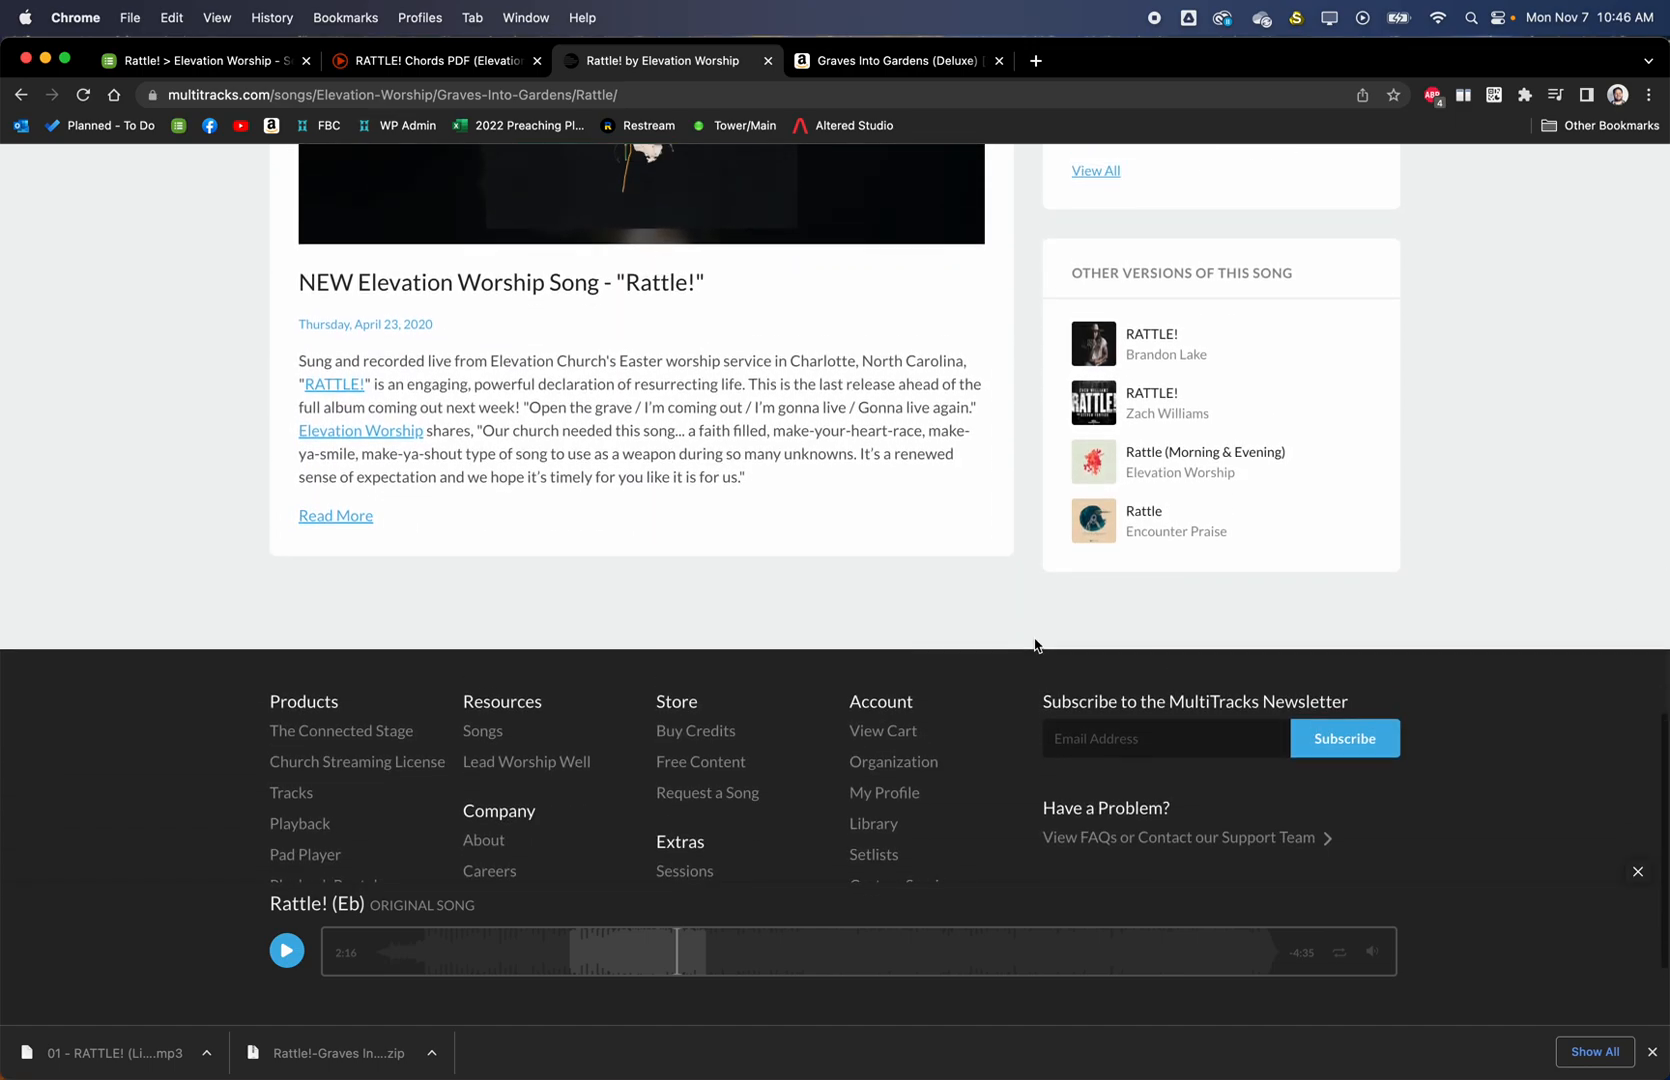
pyautogui.scroll(15, 1000, 600)
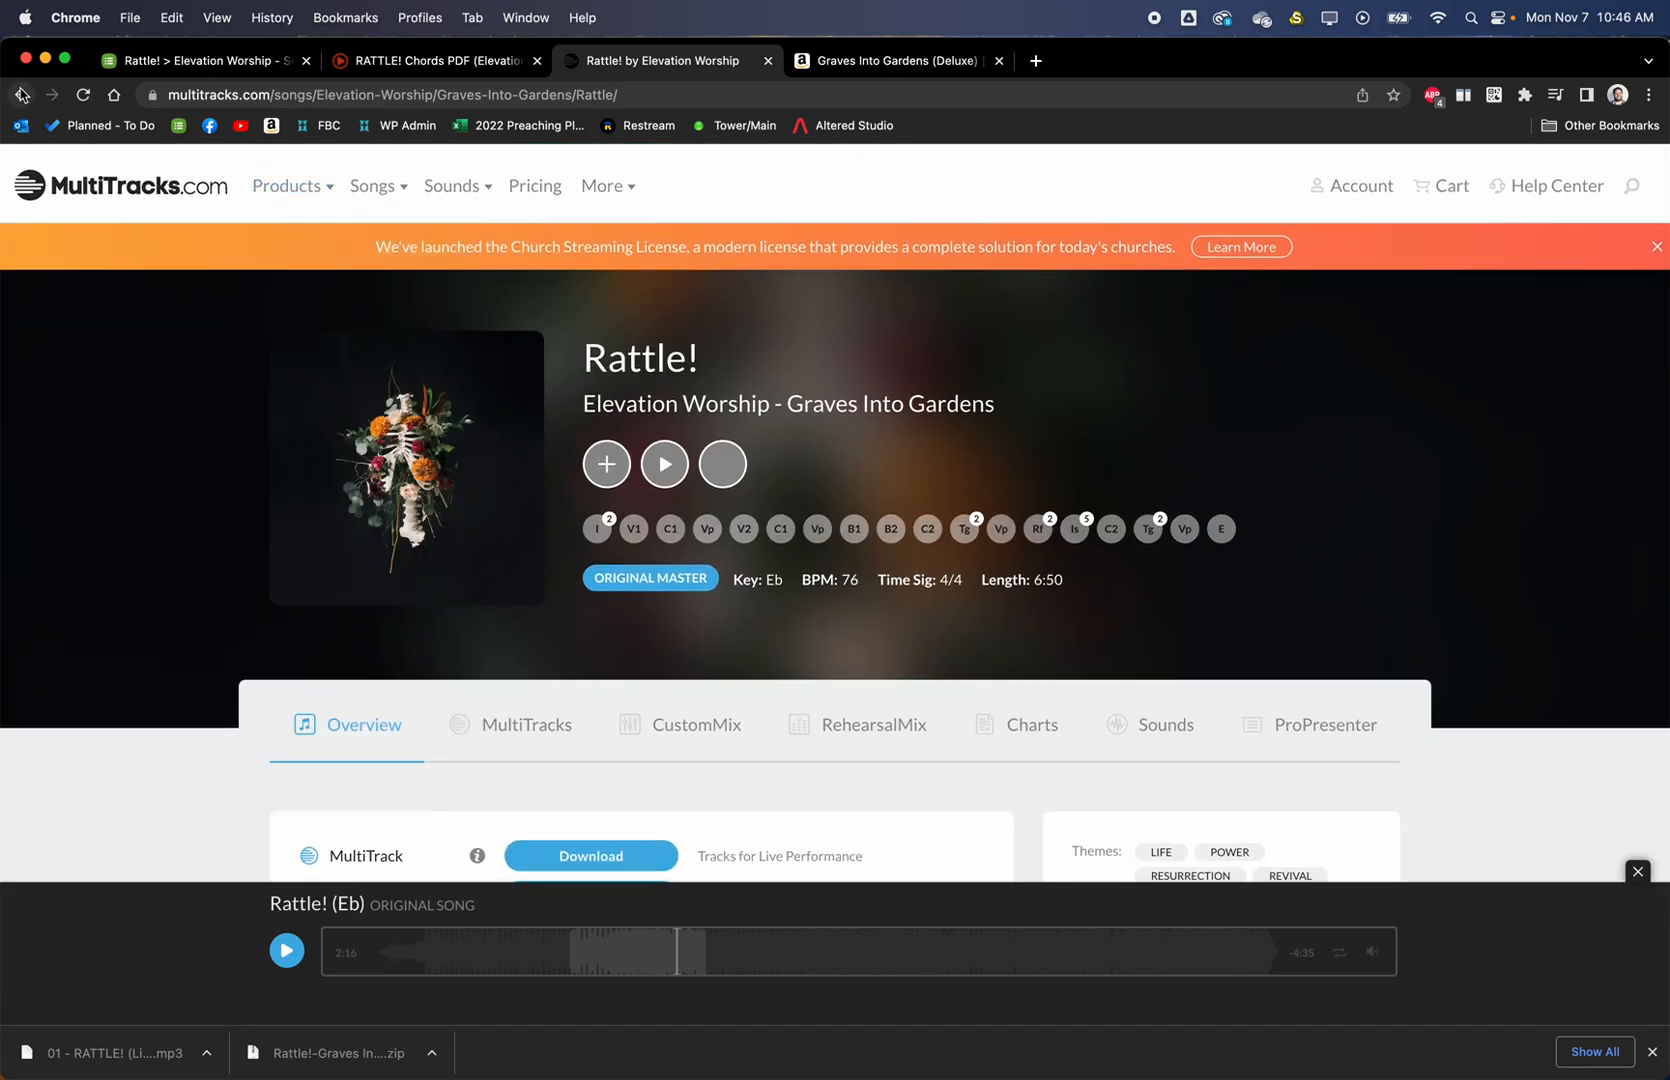
# Switch to Finder, check the downloaded MP3 in the song folder, and open Rattle-Original.als in Ableton Live
pyautogui.moveTo(540, 1068)
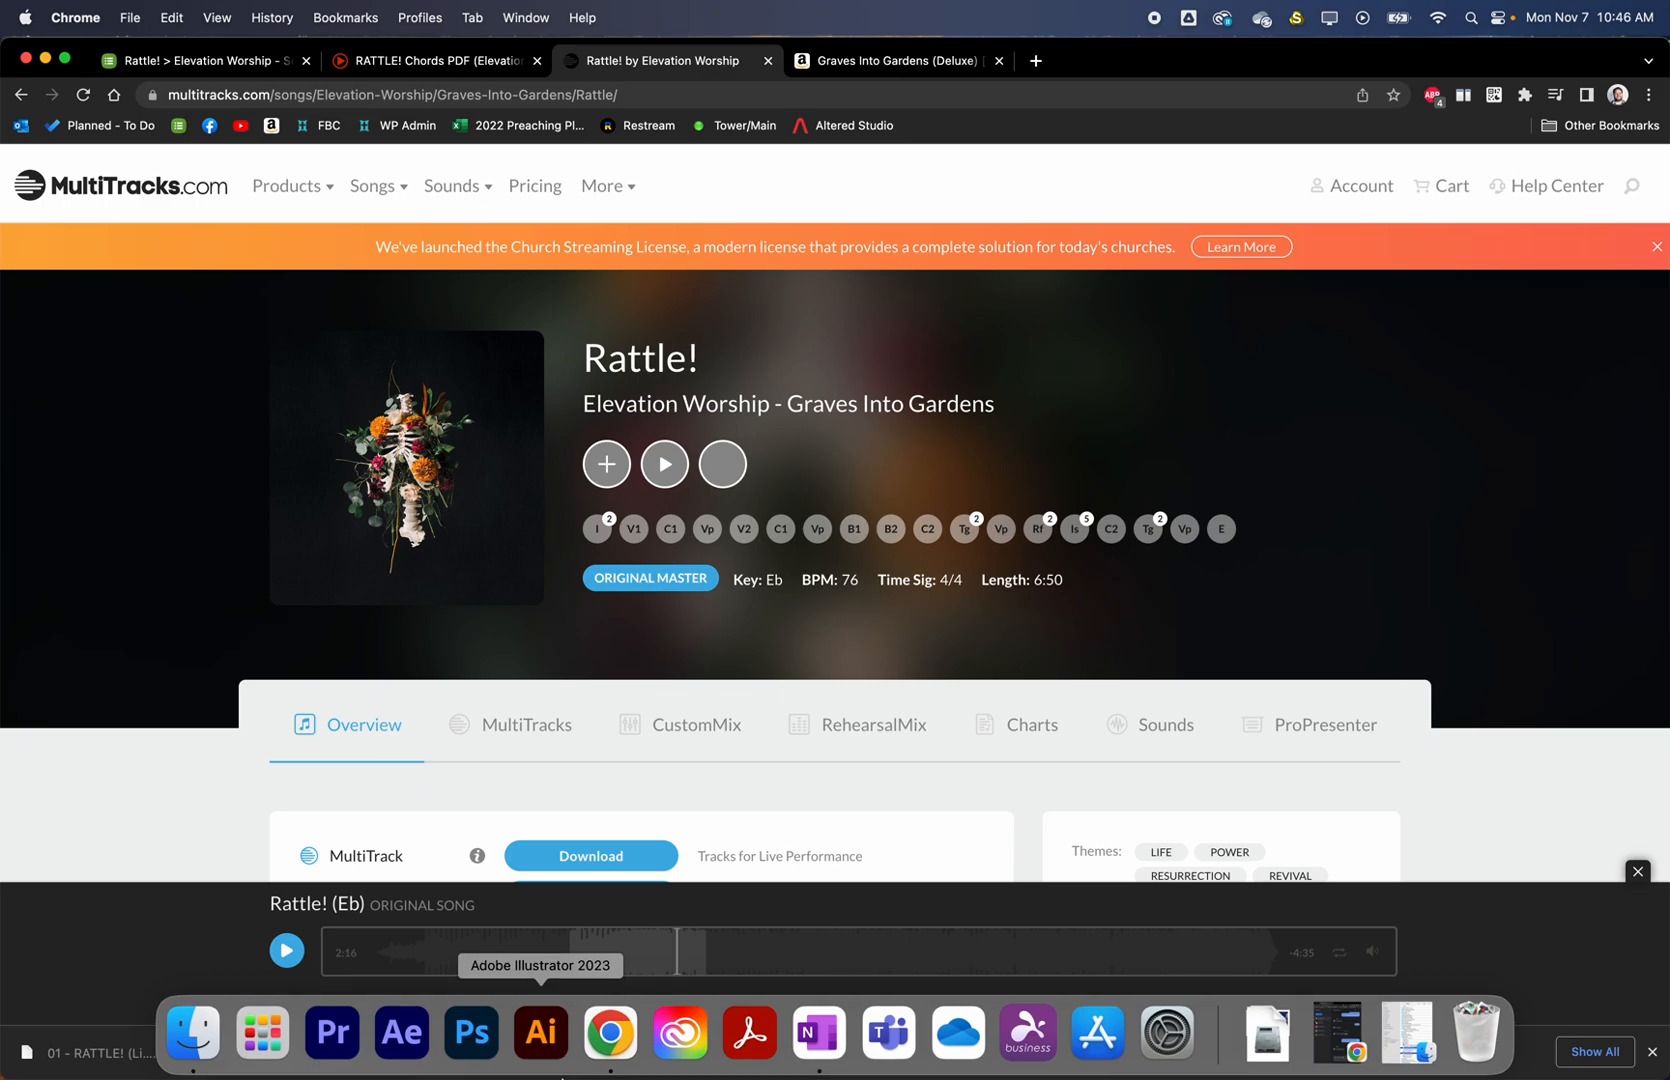
pyautogui.click(193, 1032)
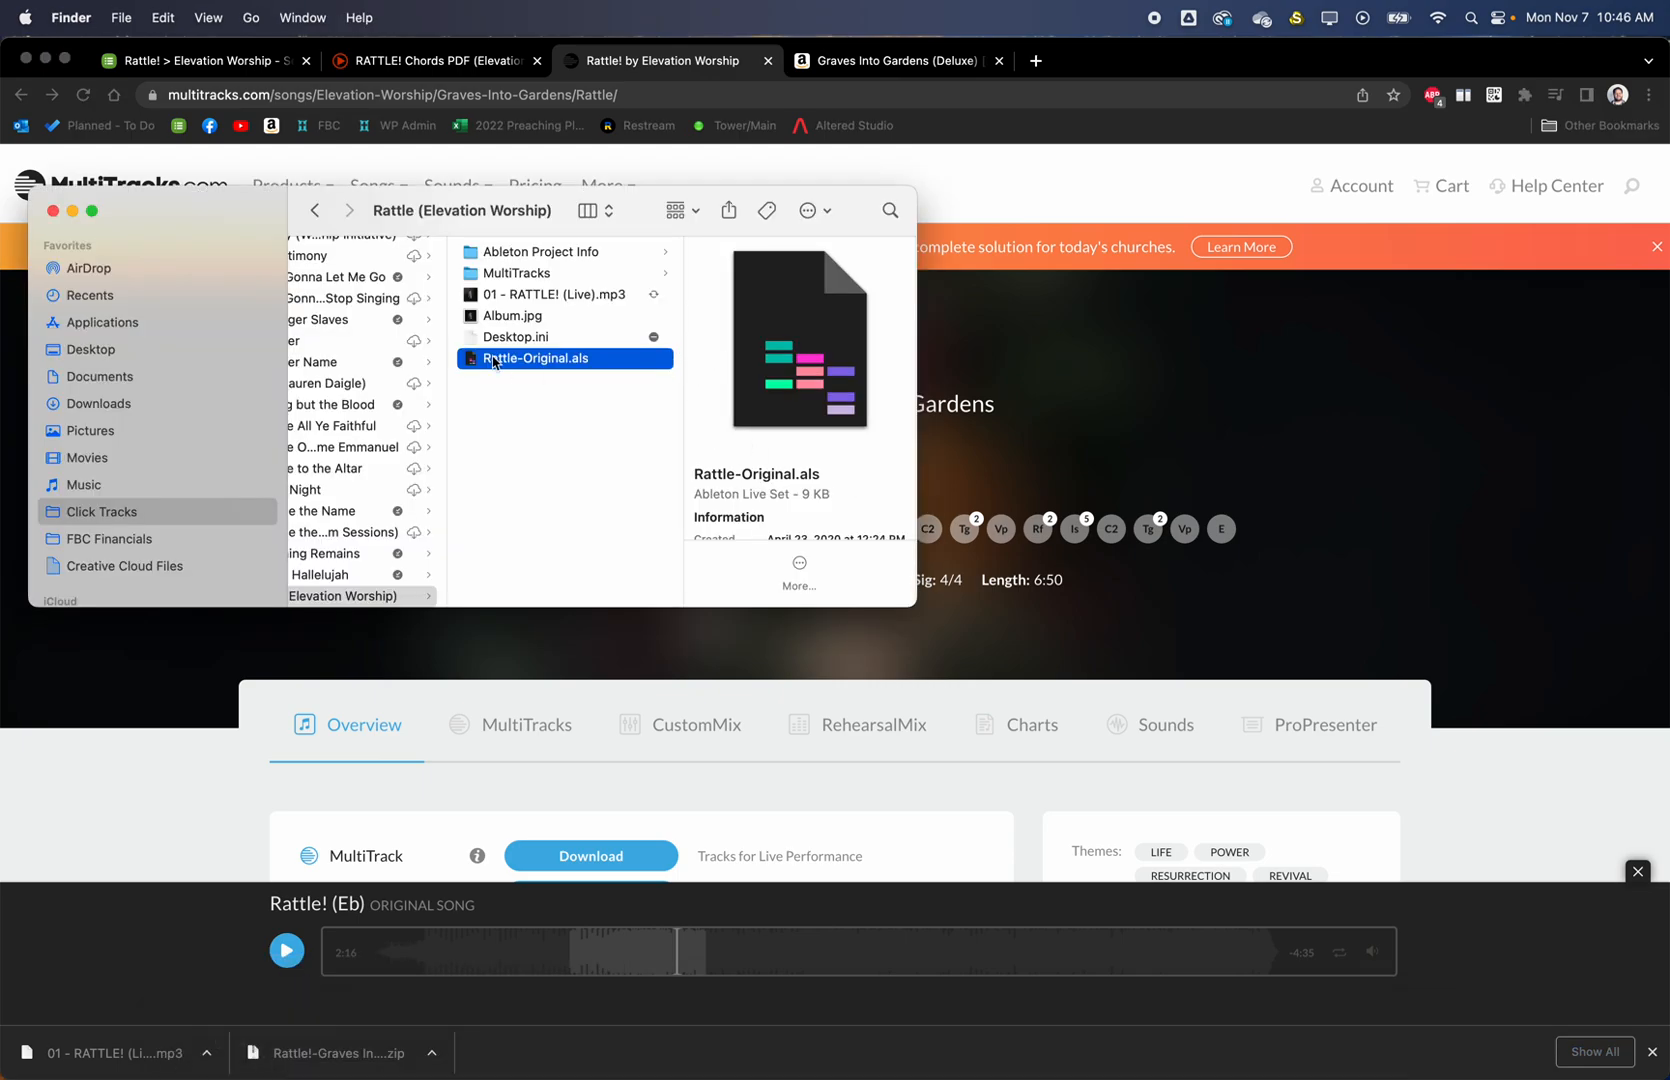
pyautogui.click(580, 296)
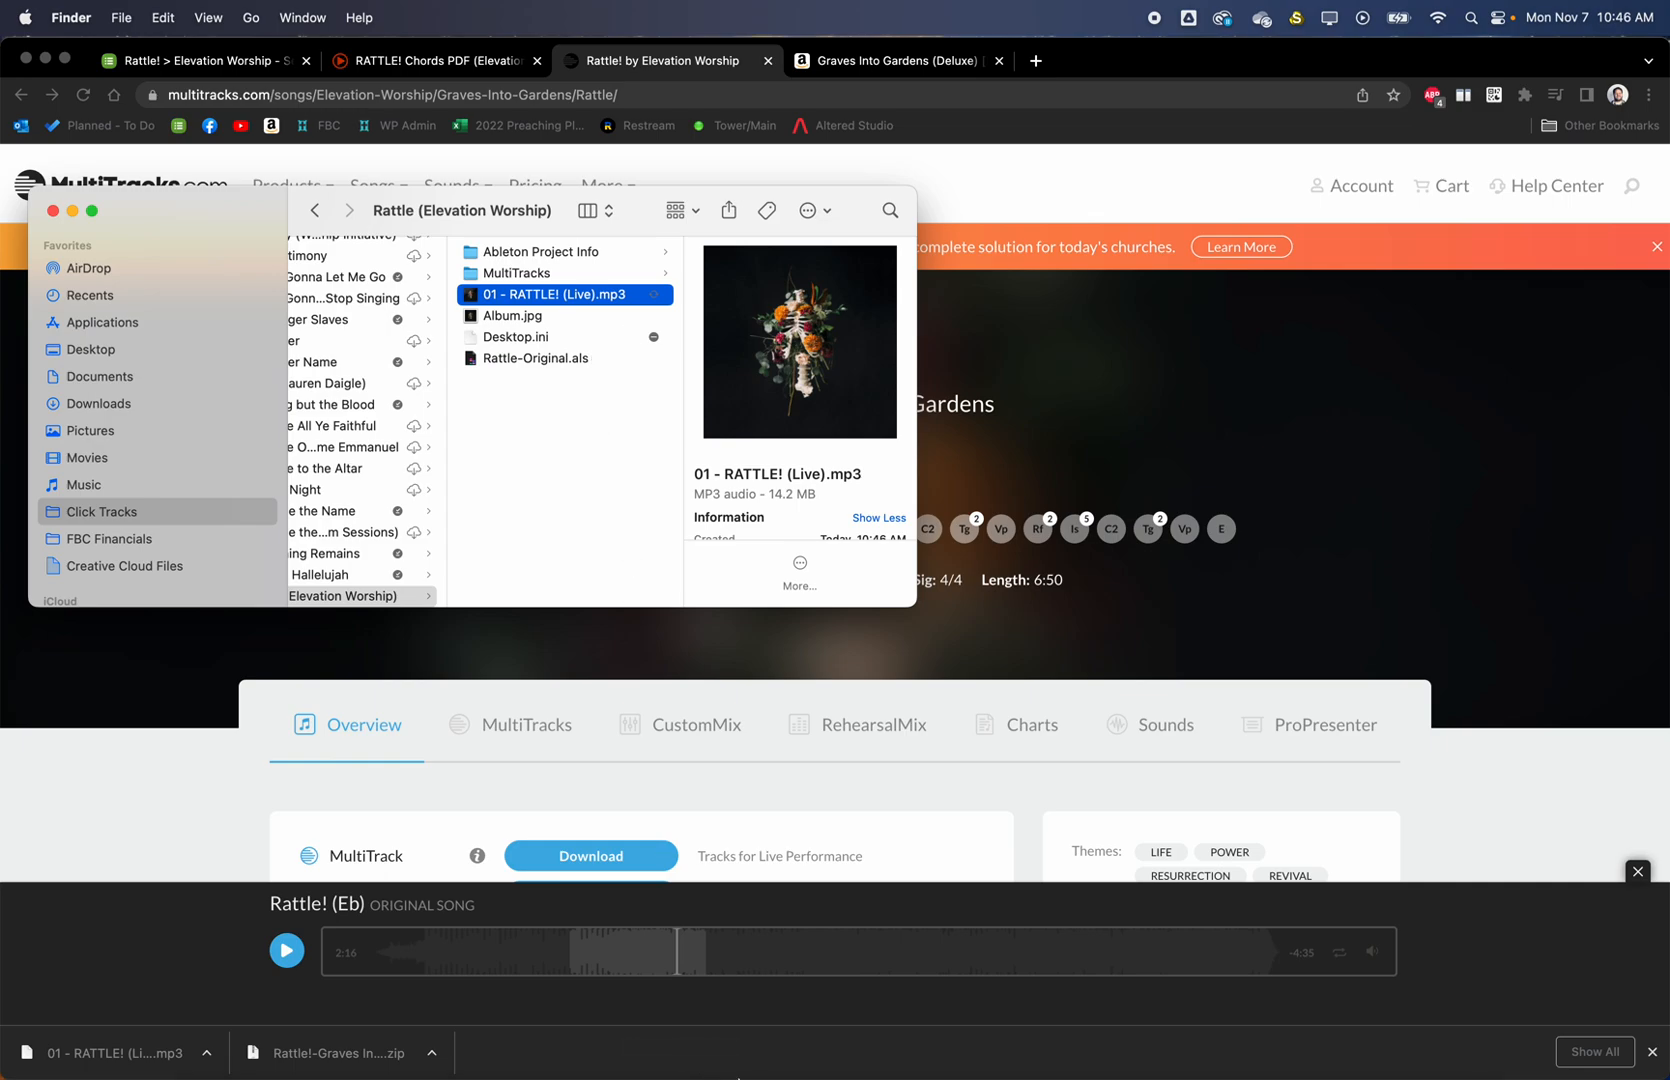
pyautogui.moveTo(650, 1045)
pyautogui.click(561, 362)
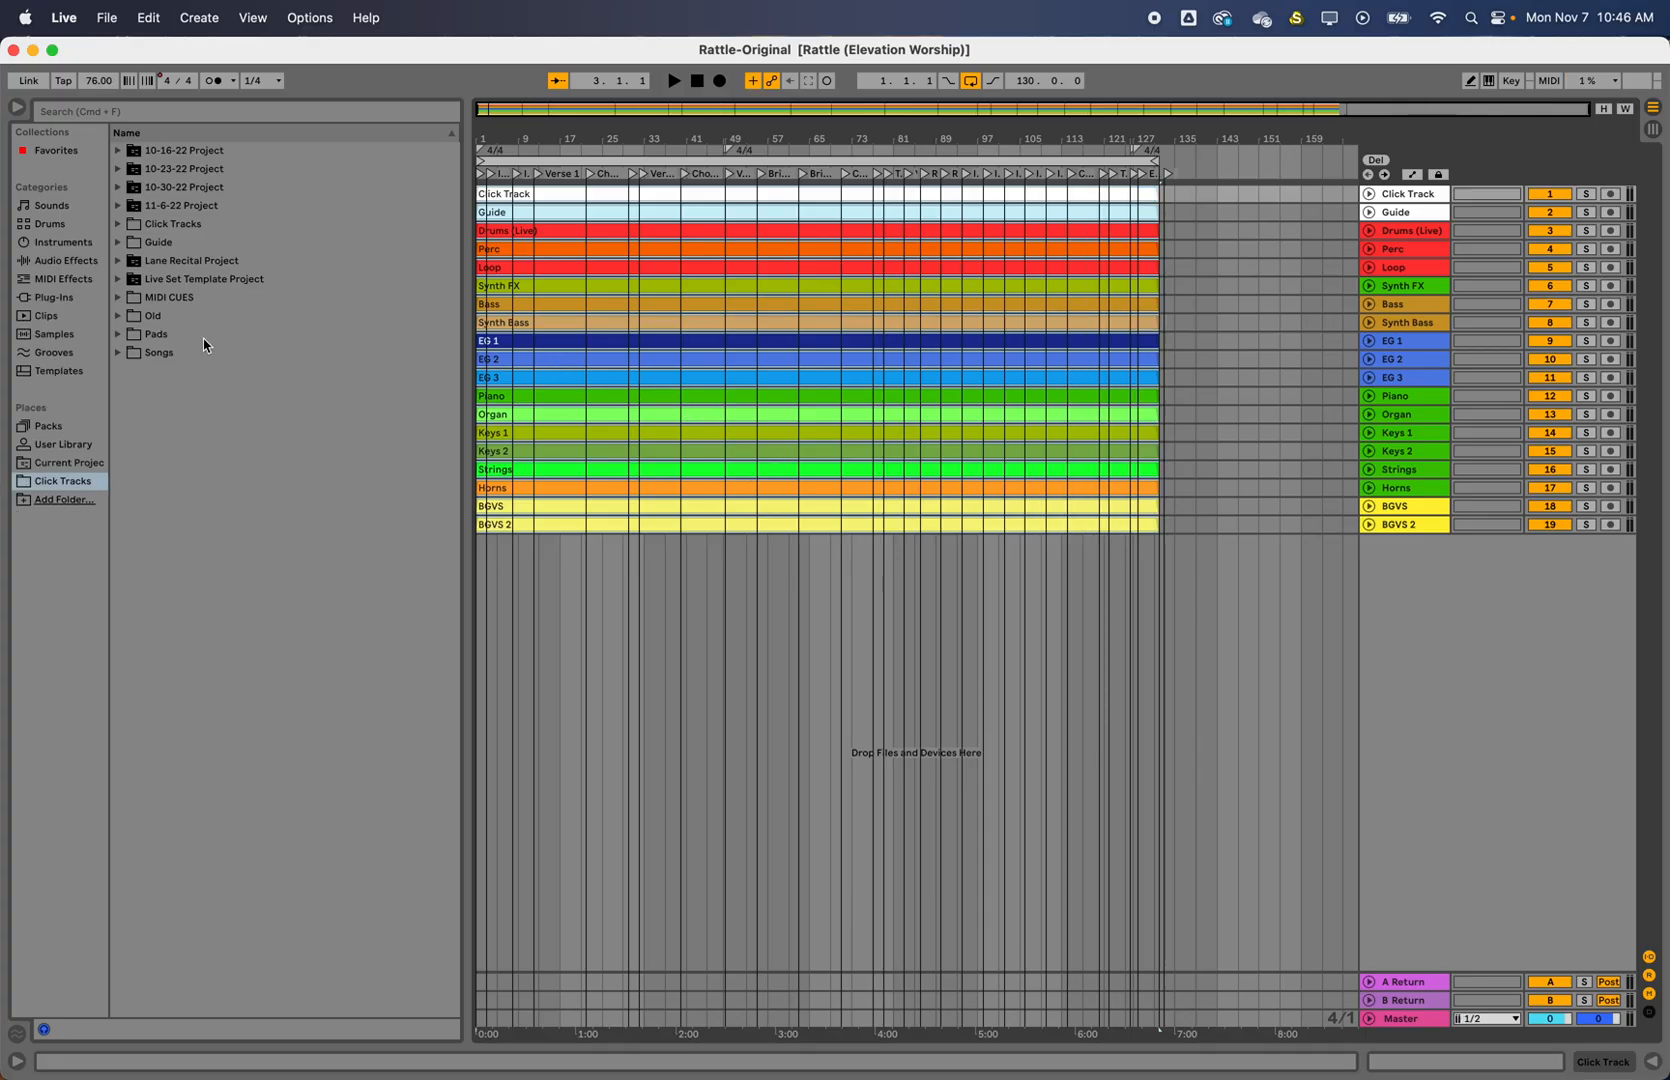
# Insert an audio track below BGVS 2 and name it Tempo
pyautogui.rightClick(1410, 620)
pyautogui.click(1433, 627)
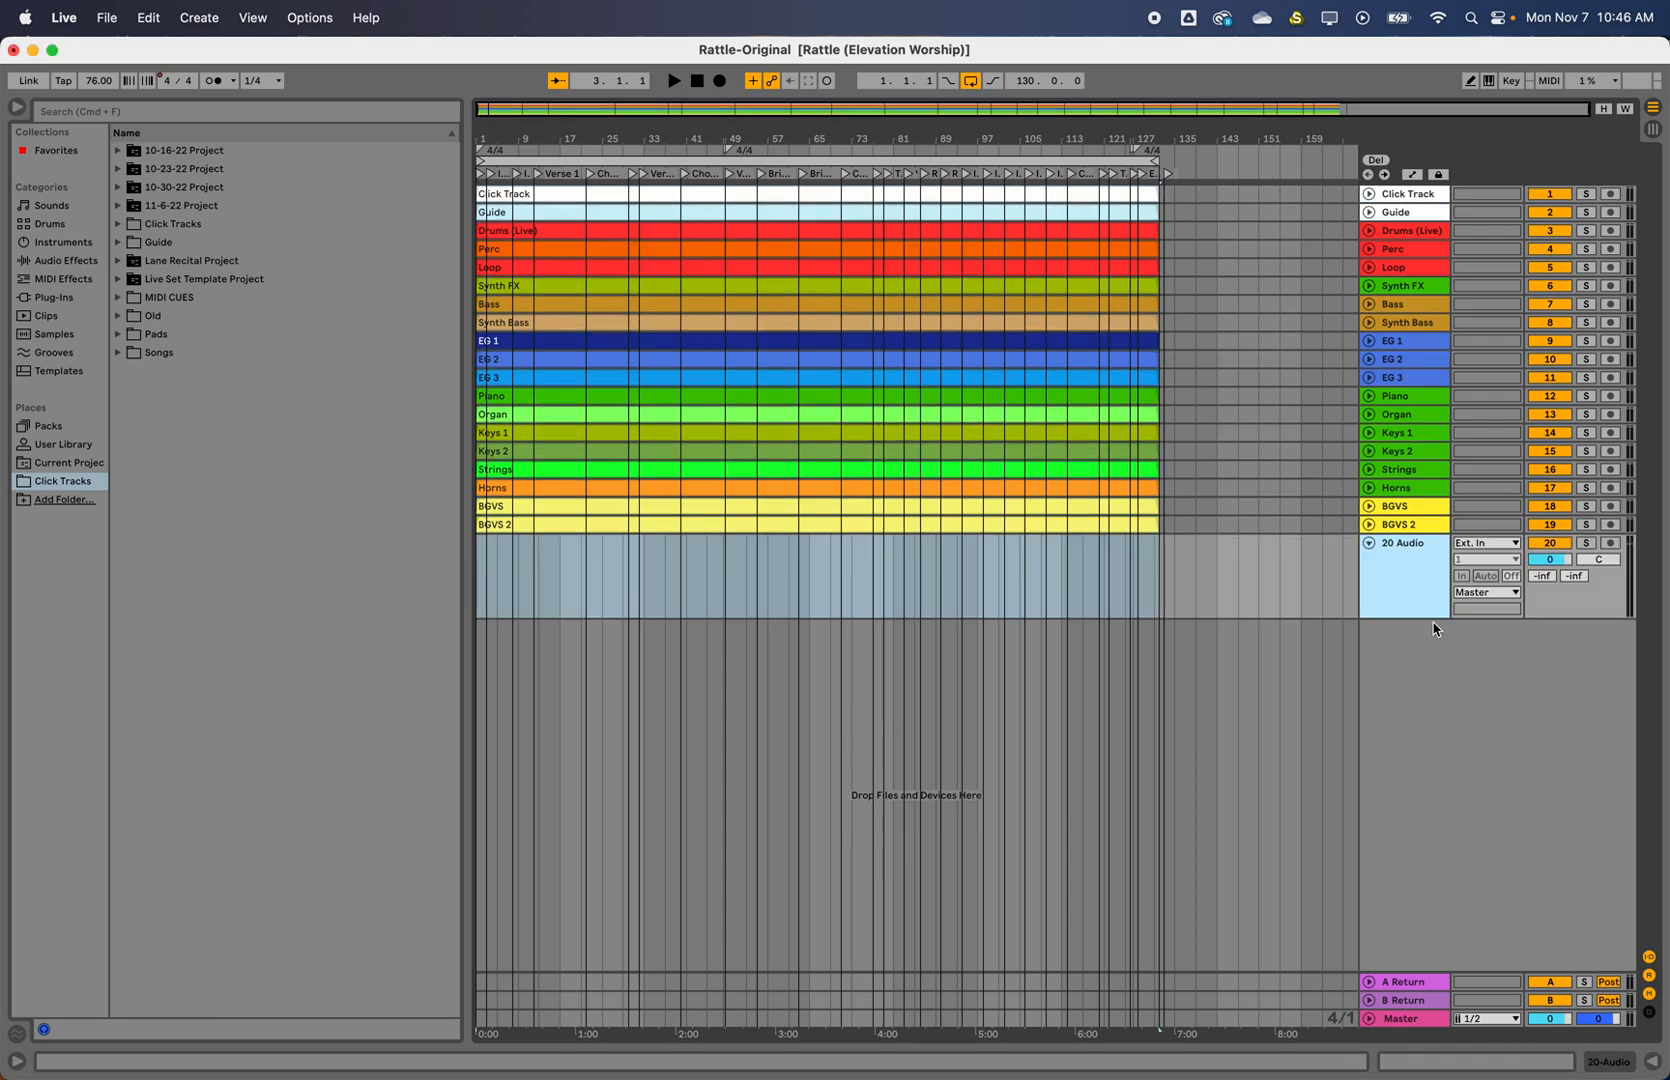
pyautogui.rightClick(1409, 549)
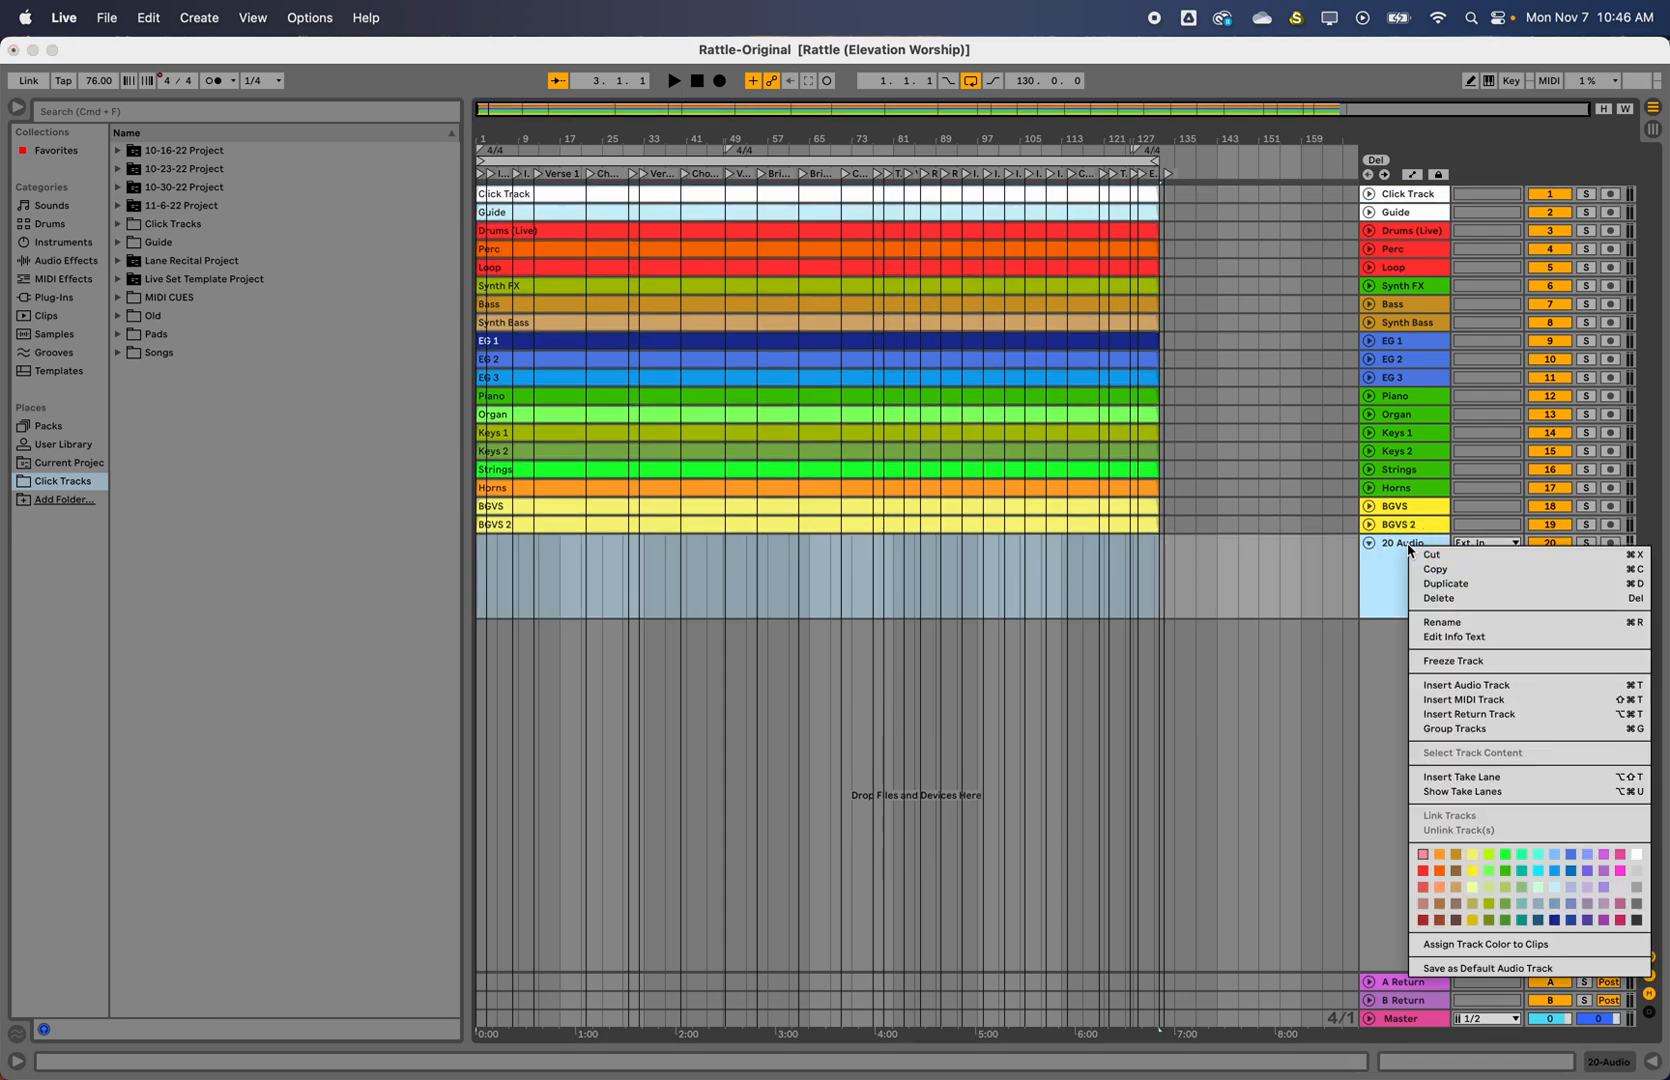
pyautogui.click(1439, 624)
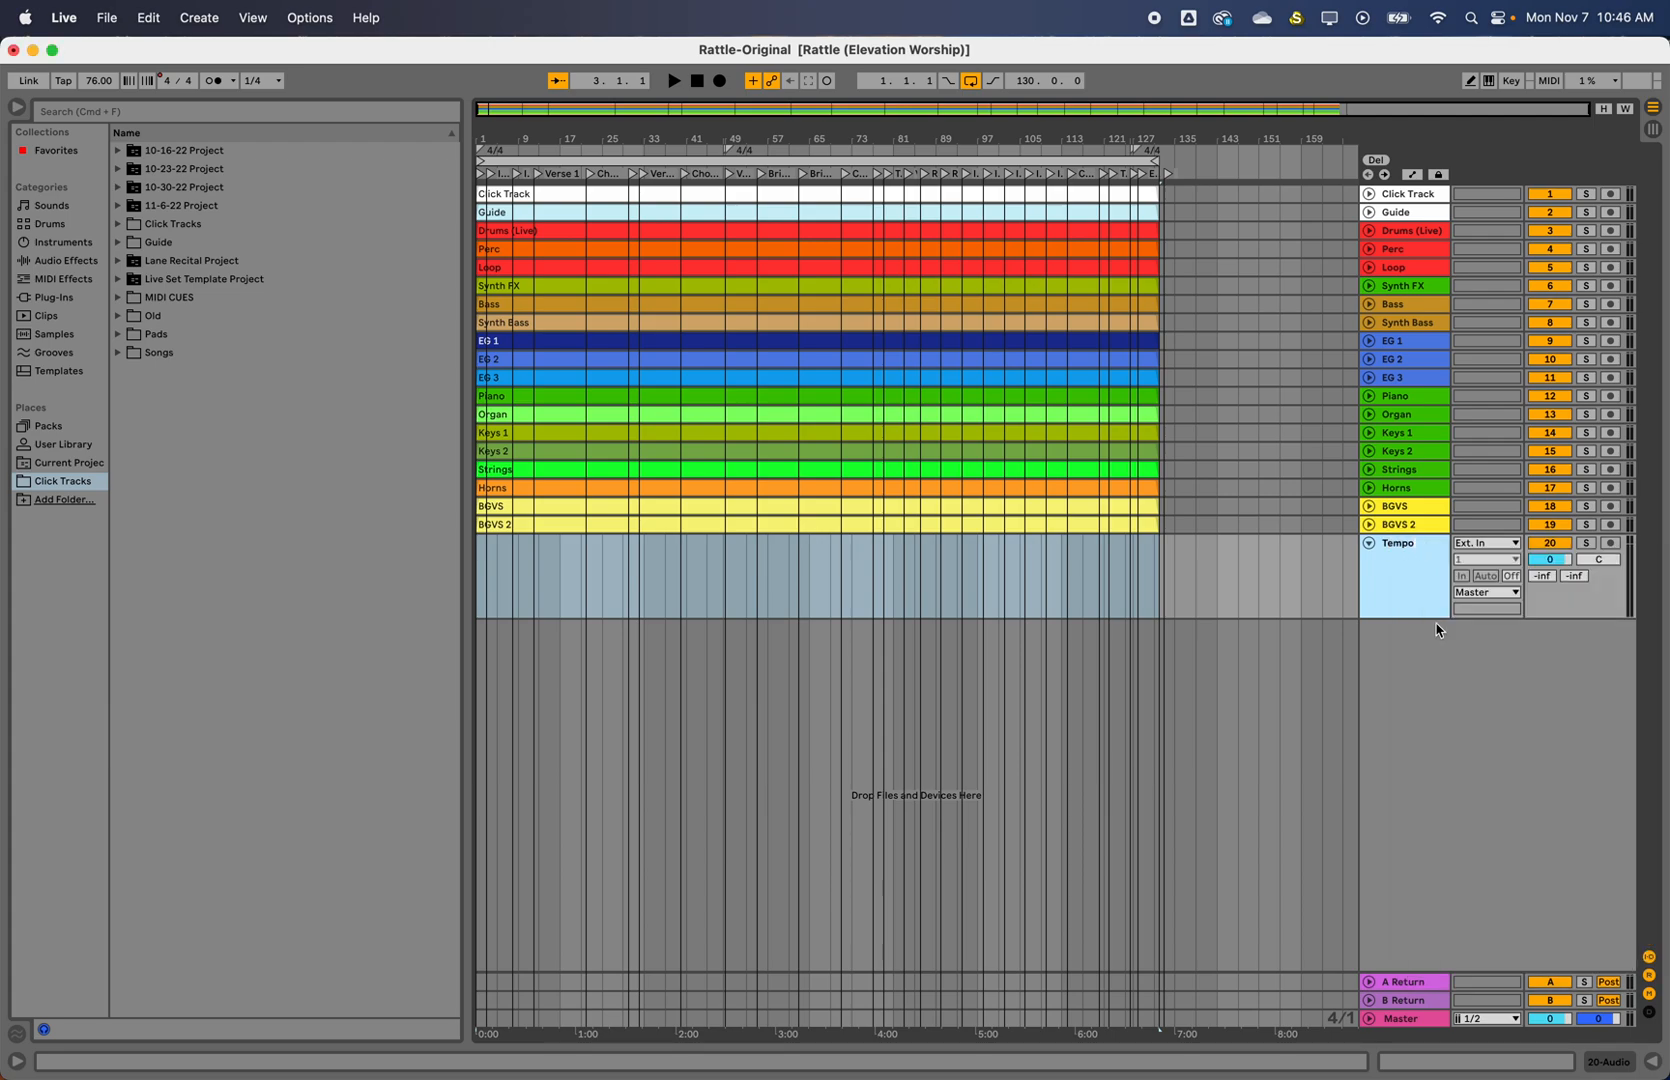
# Color the Tempo track white and move it above the Click Track
pyautogui.rightClick(1403, 557)
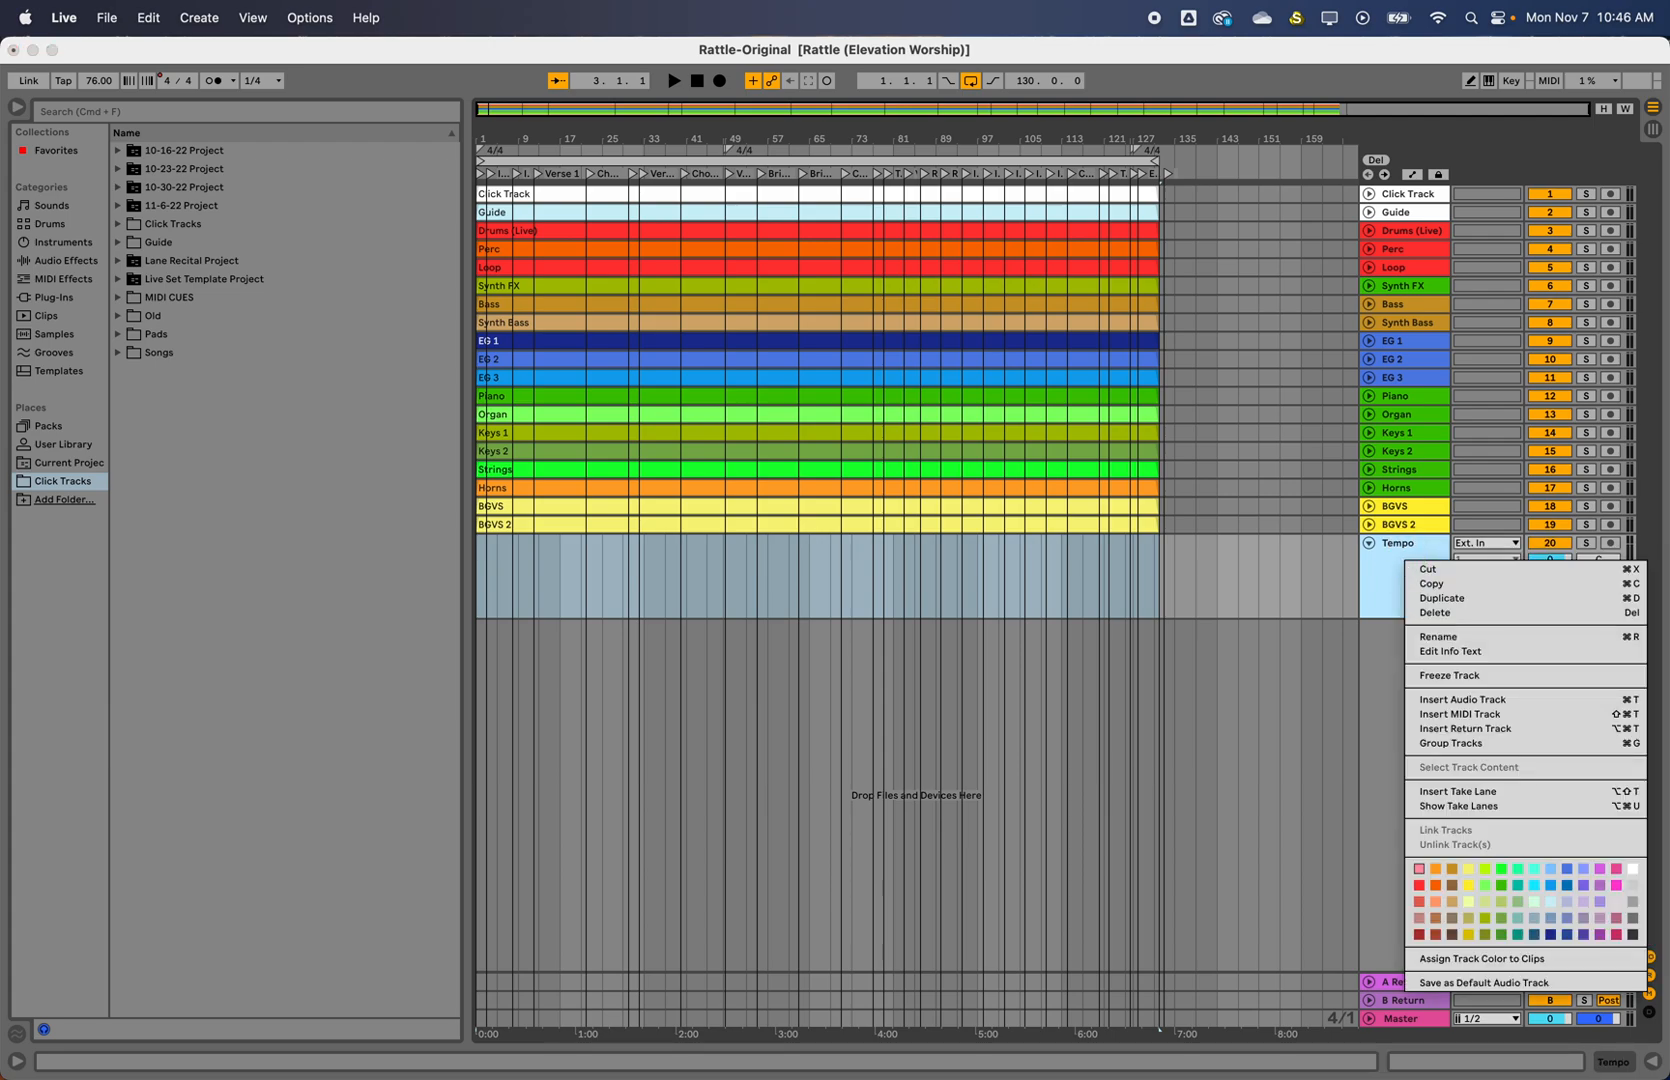
pyautogui.click(1626, 870)
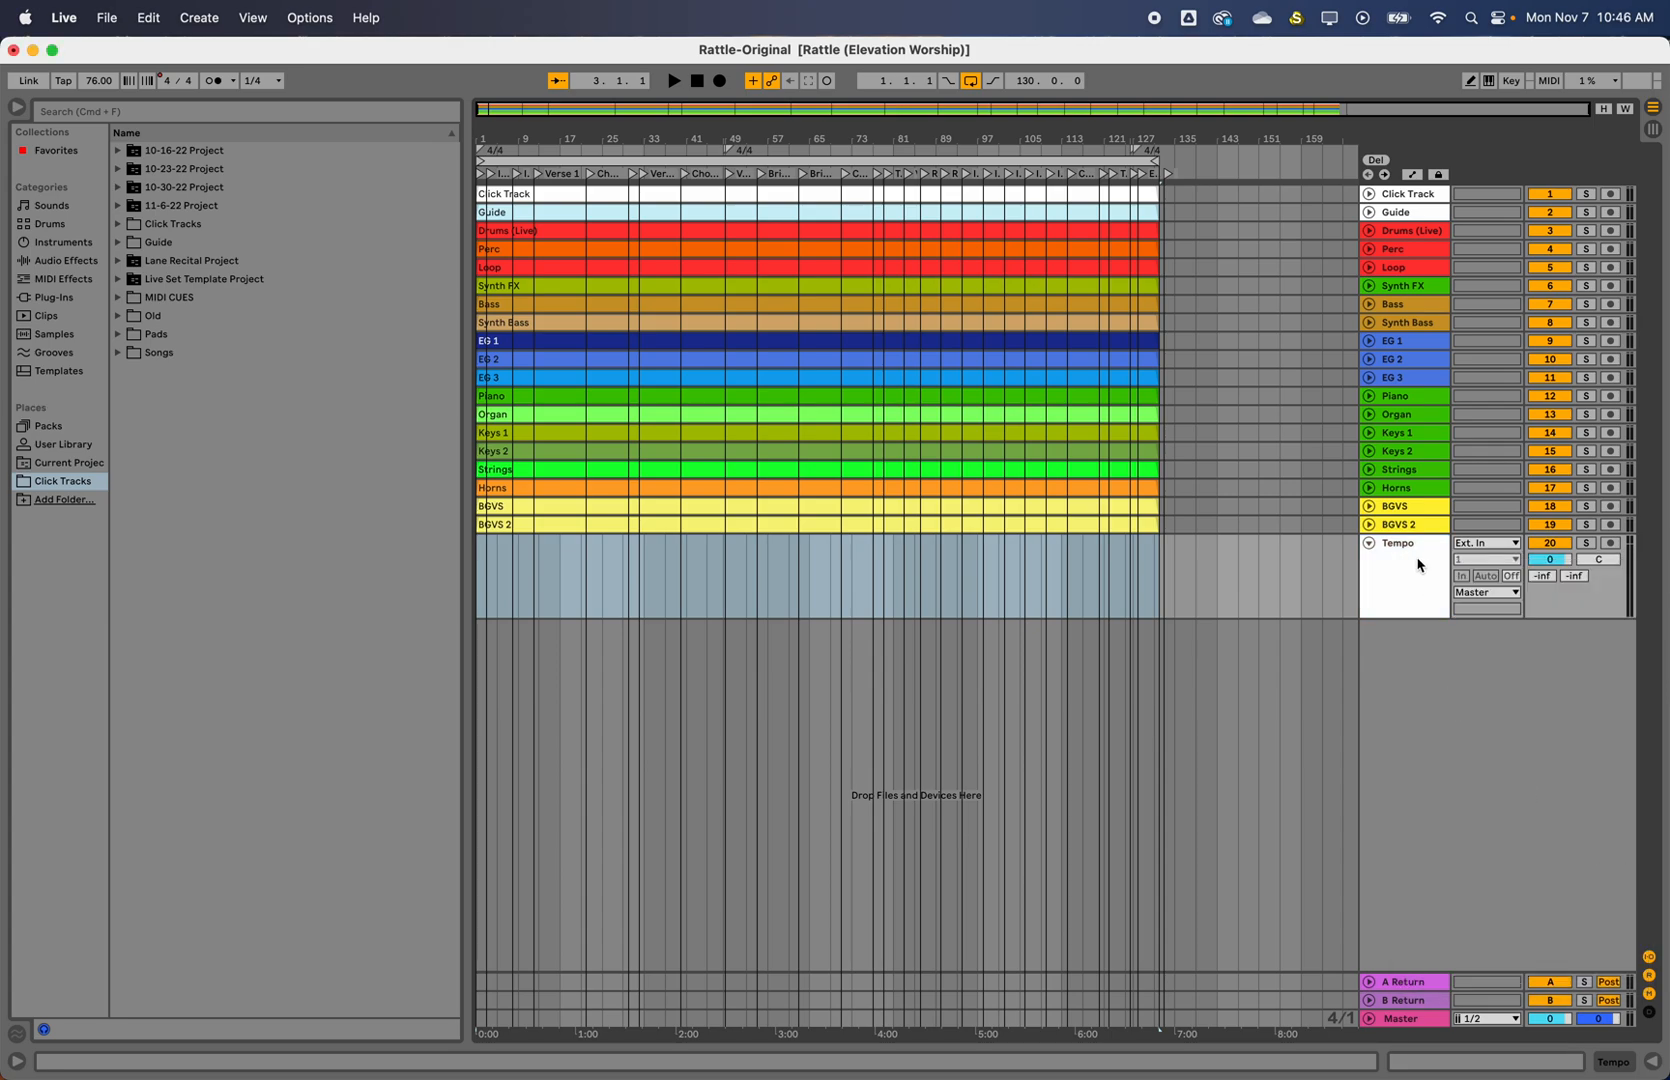
pyautogui.moveTo(1403, 480); pyautogui.dragTo(1405, 196)
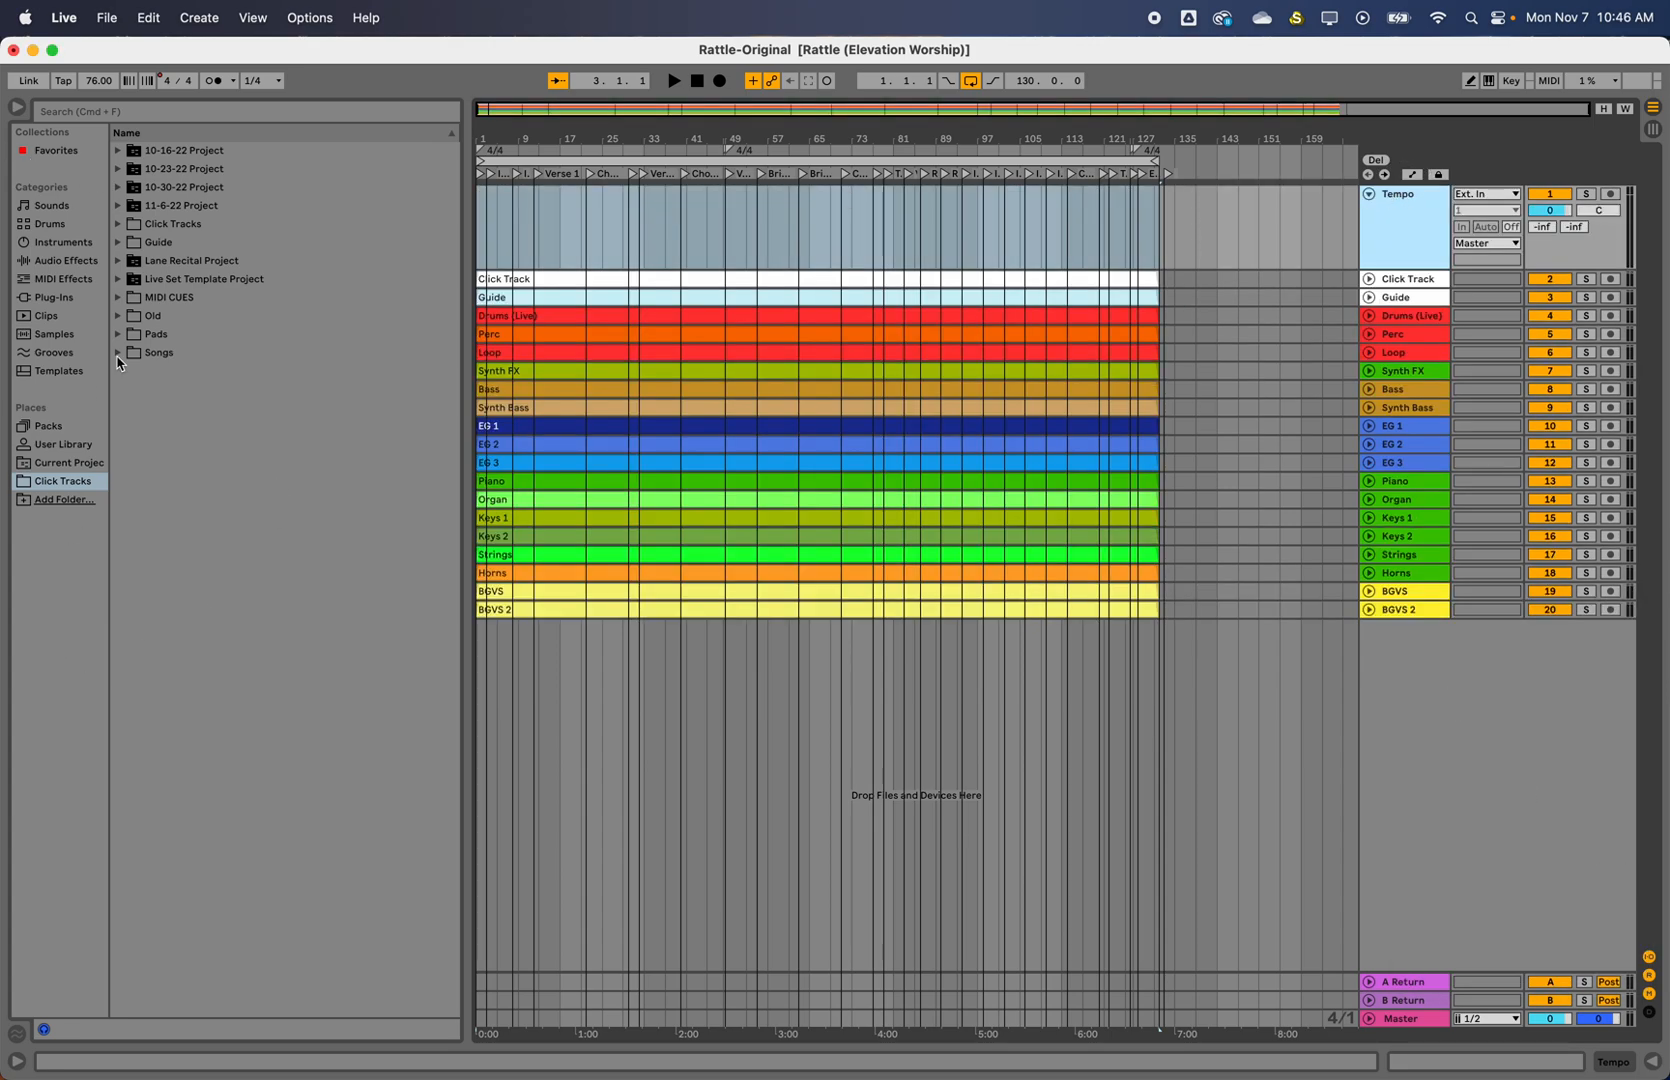
# Place Tempo.mp3 from the Sections folder inside Songs at the start of the Tempo track
pyautogui.click(119, 354)
pyautogui.scroll(-15, 143, 832)
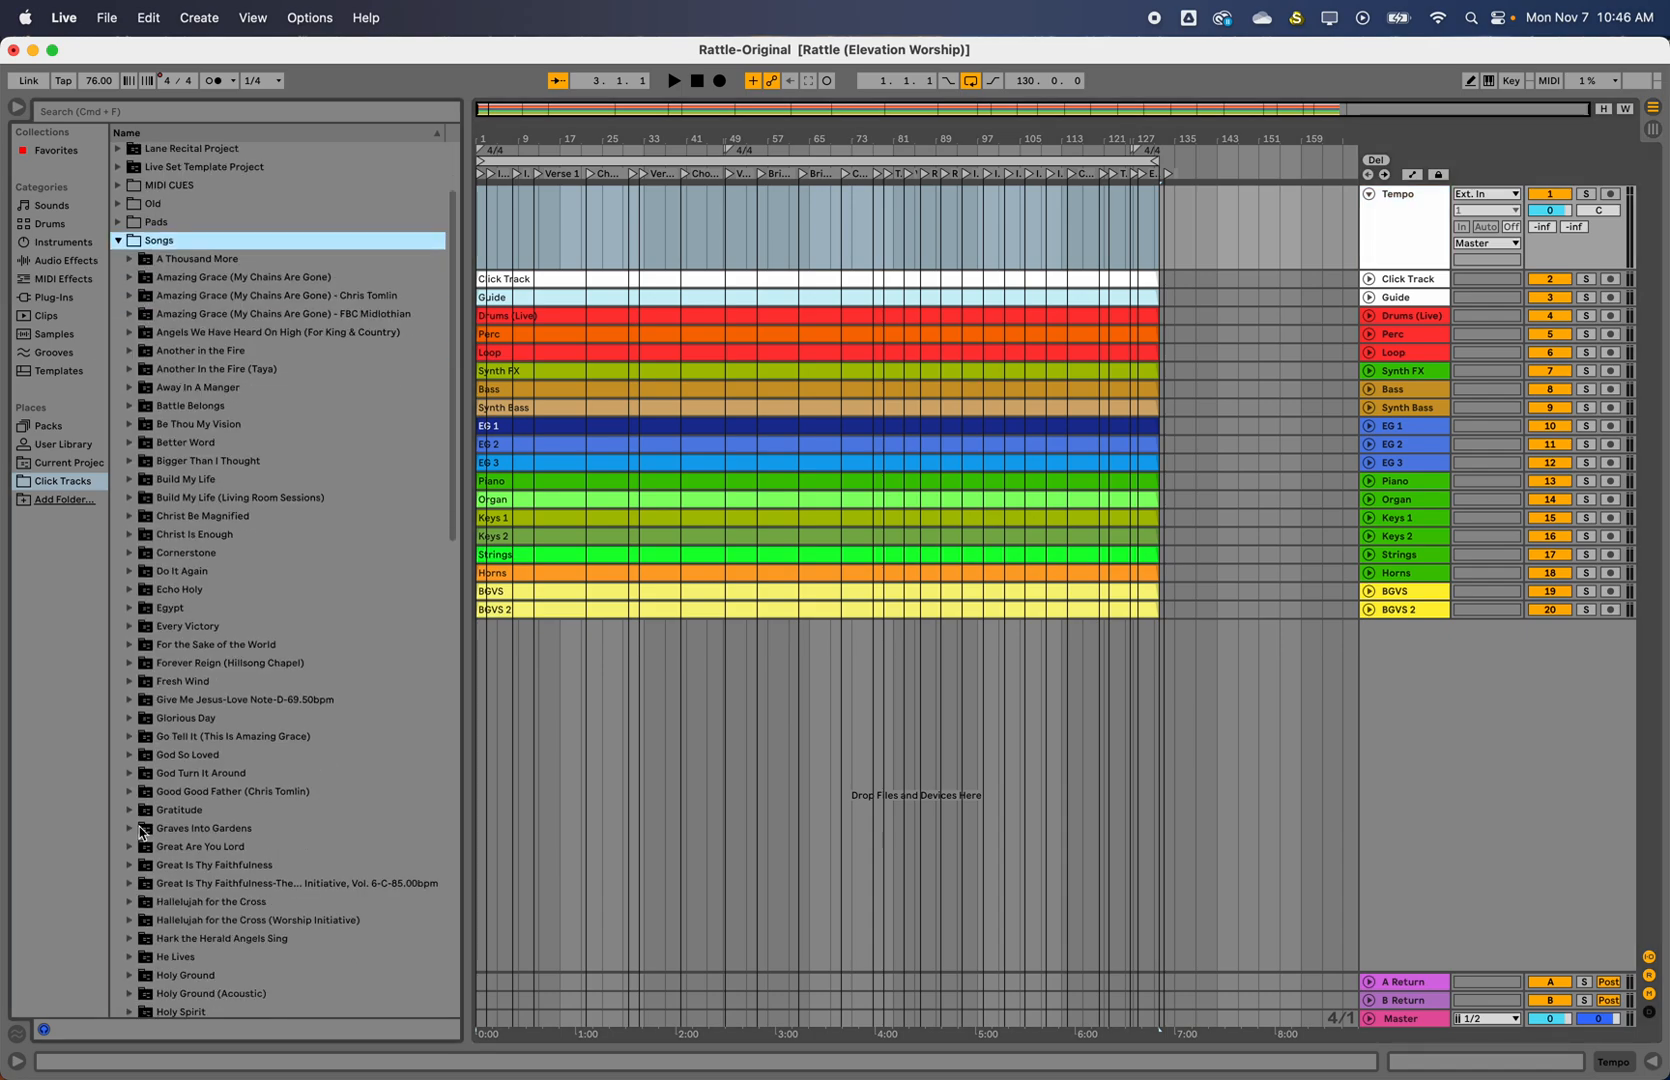
pyautogui.scroll(-8, 141, 832)
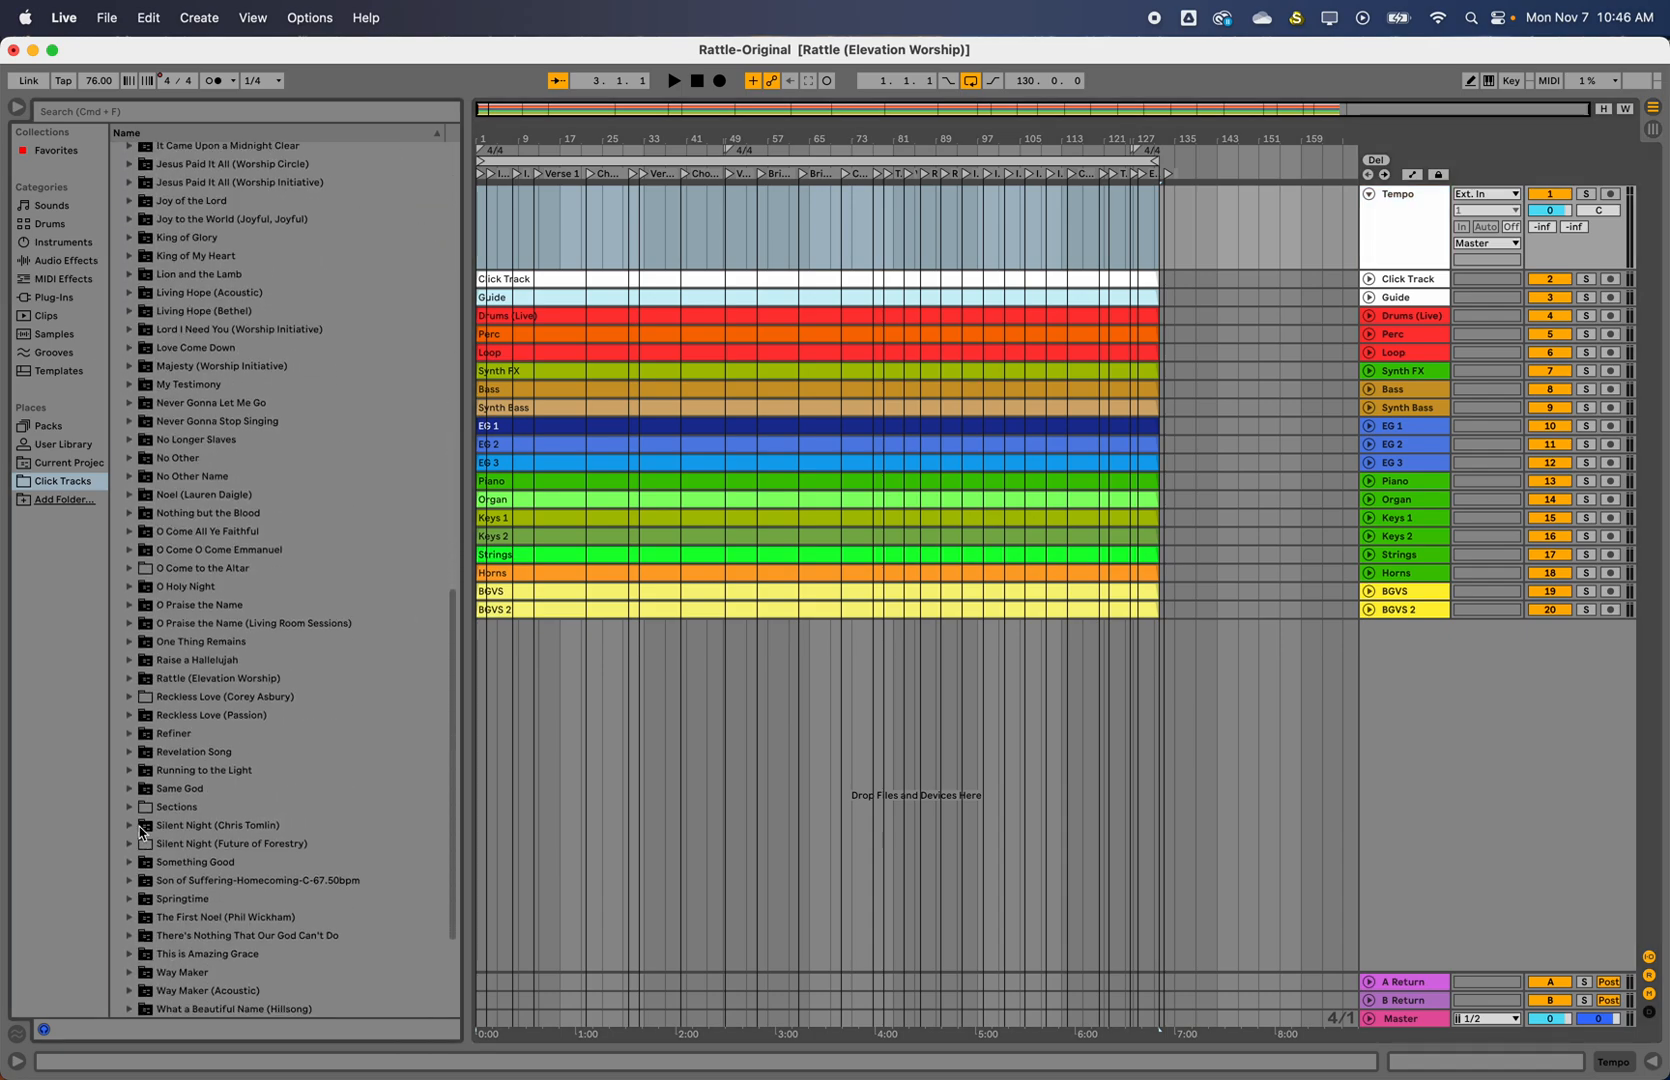
pyautogui.click(130, 759)
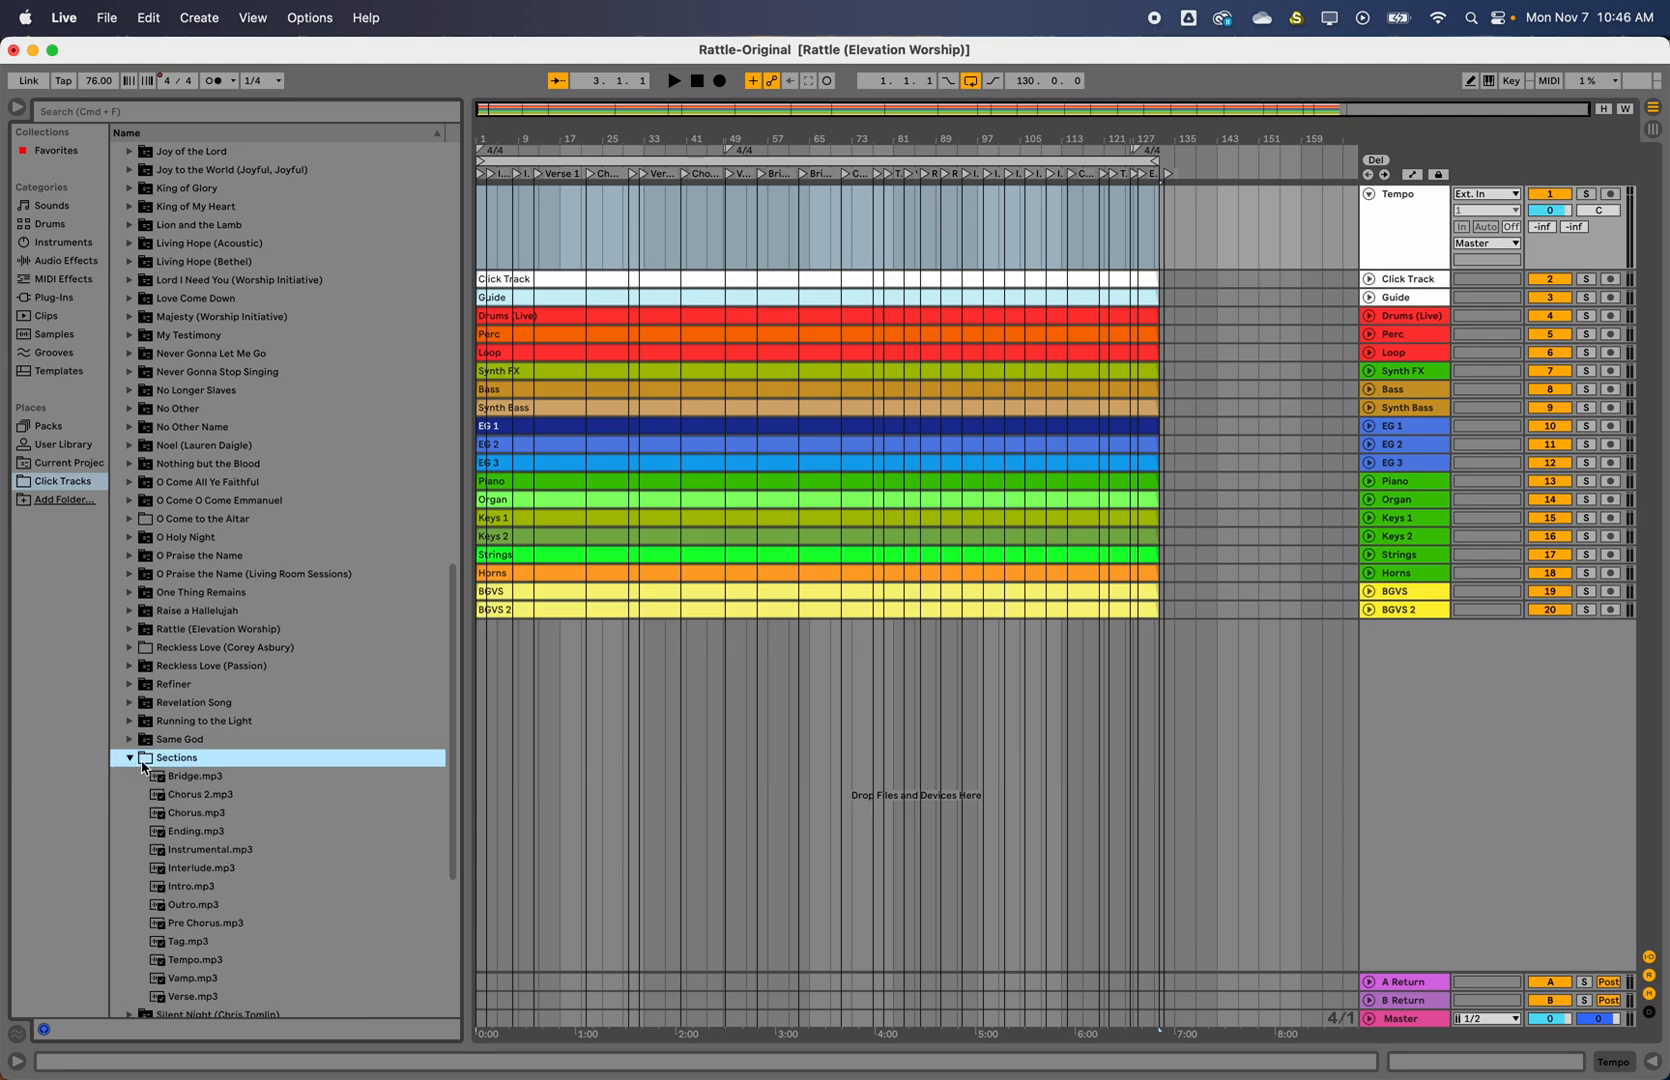
pyautogui.click(204, 962)
pyautogui.moveTo(220, 968); pyautogui.dragTo(486, 213)
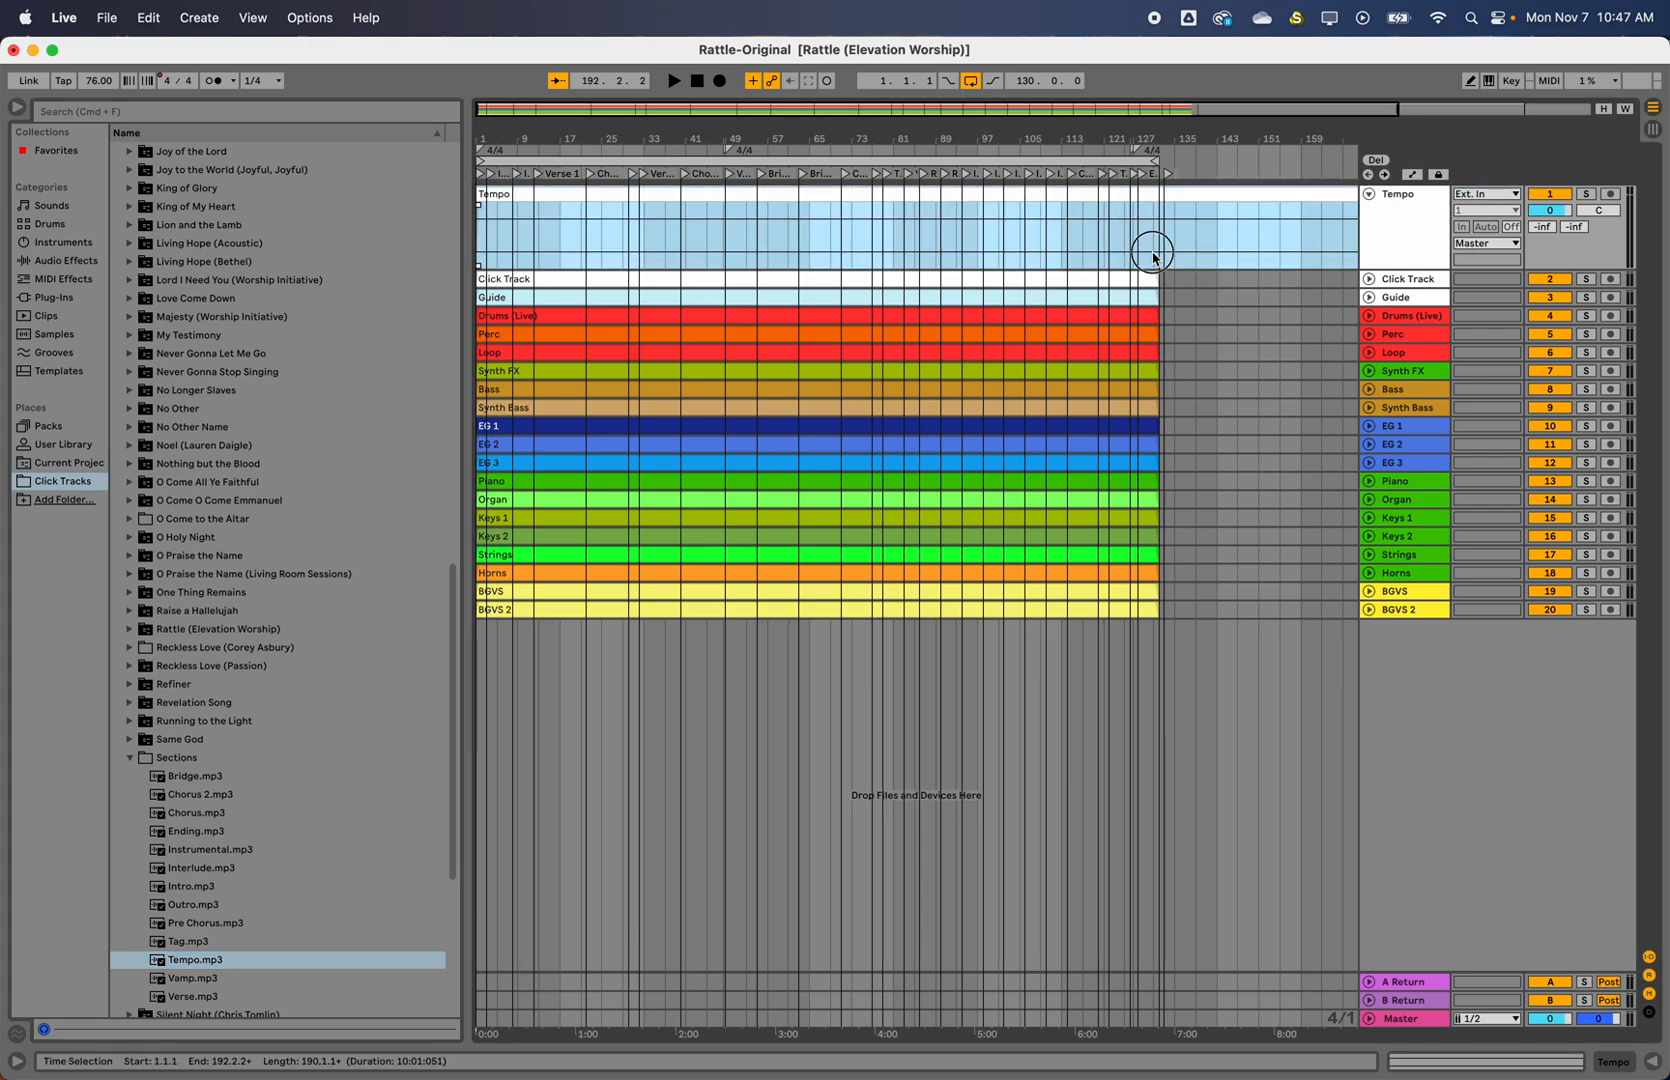
# Trim the Tempo clip to end with the stems at bar 132 by deleting the excess, and return to the song start
pyautogui.click(1152, 256)
pyautogui.scroll(10, 1154, 258)
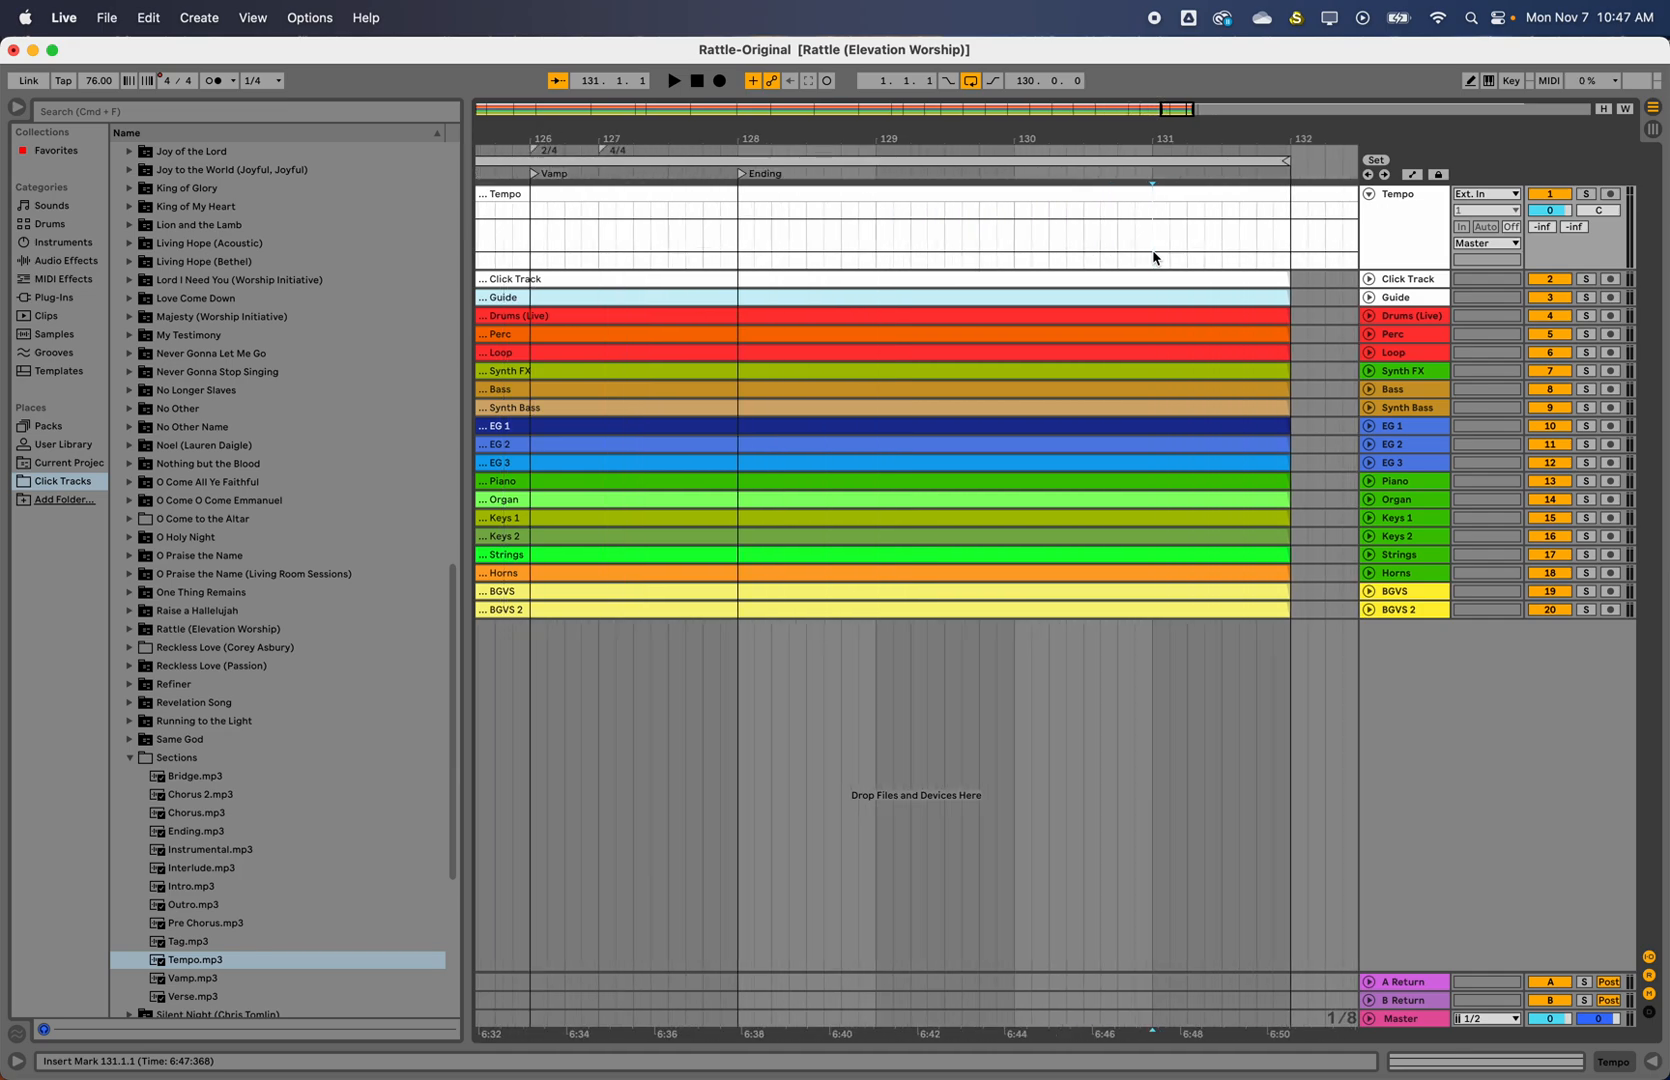
pyautogui.hscroll(4, 1154, 258)
pyautogui.hscroll(1, 1152, 258)
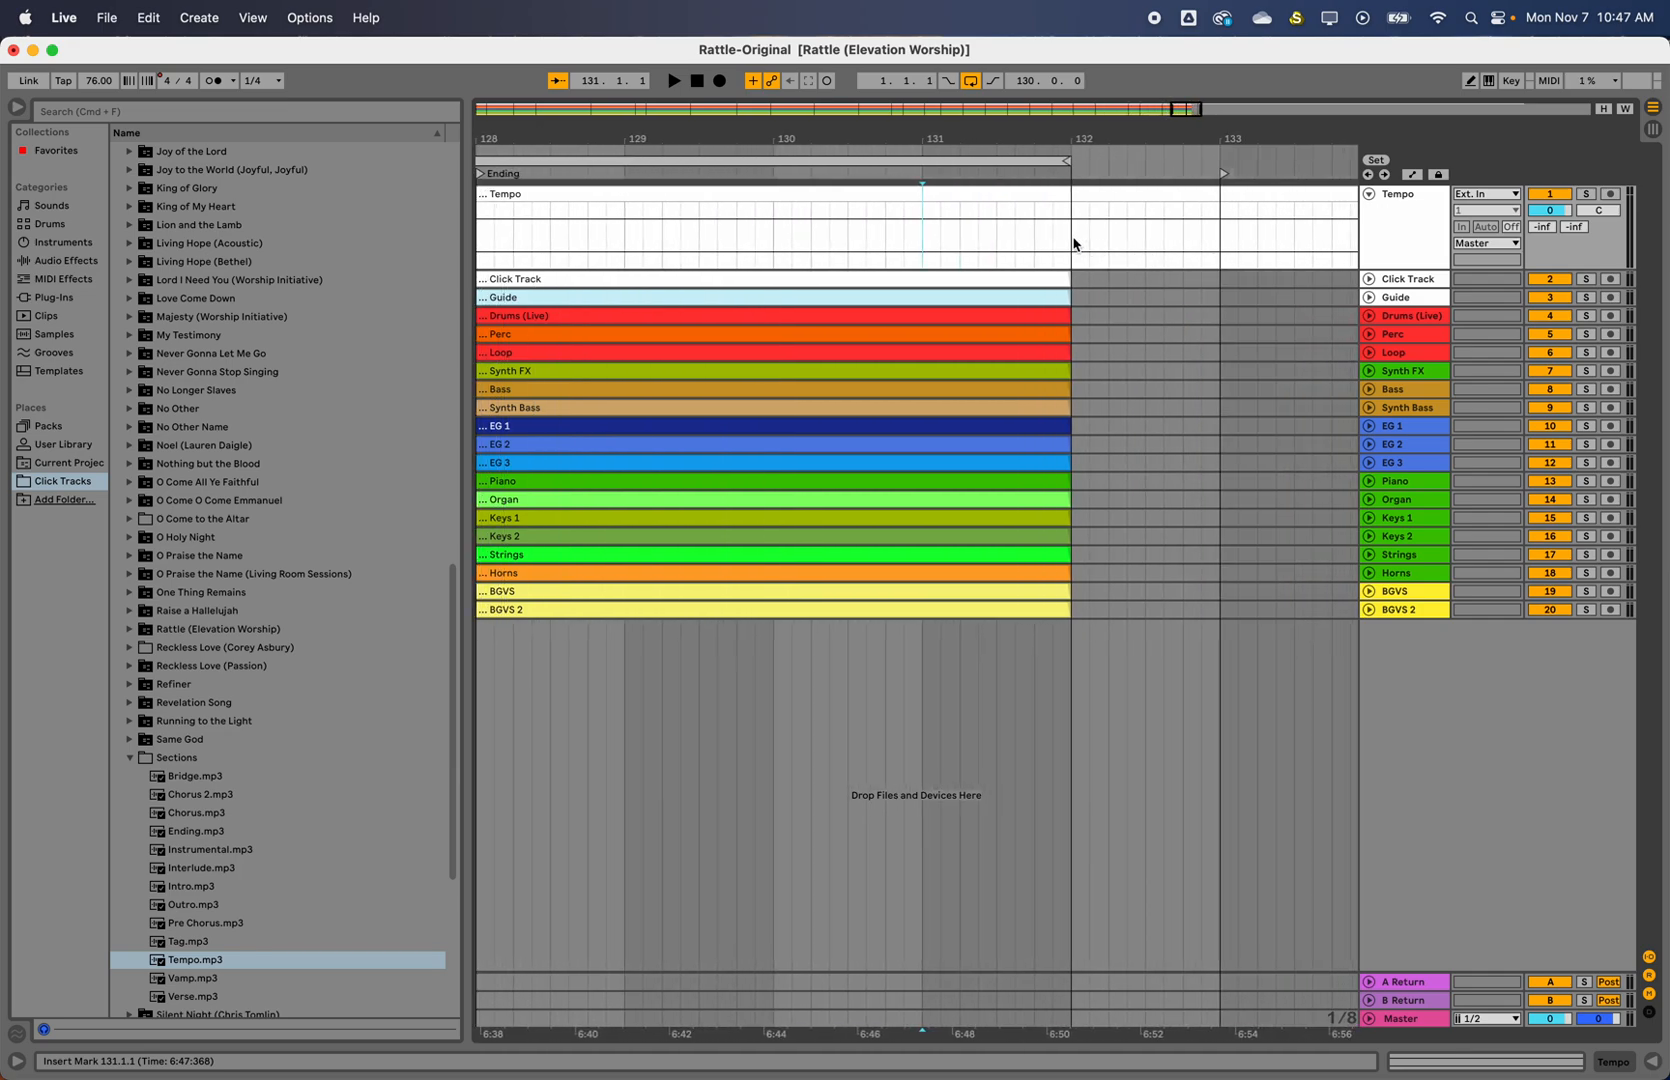
pyautogui.moveTo(1075, 244); pyautogui.dragTo(1092, 242)
pyautogui.press('Delete')
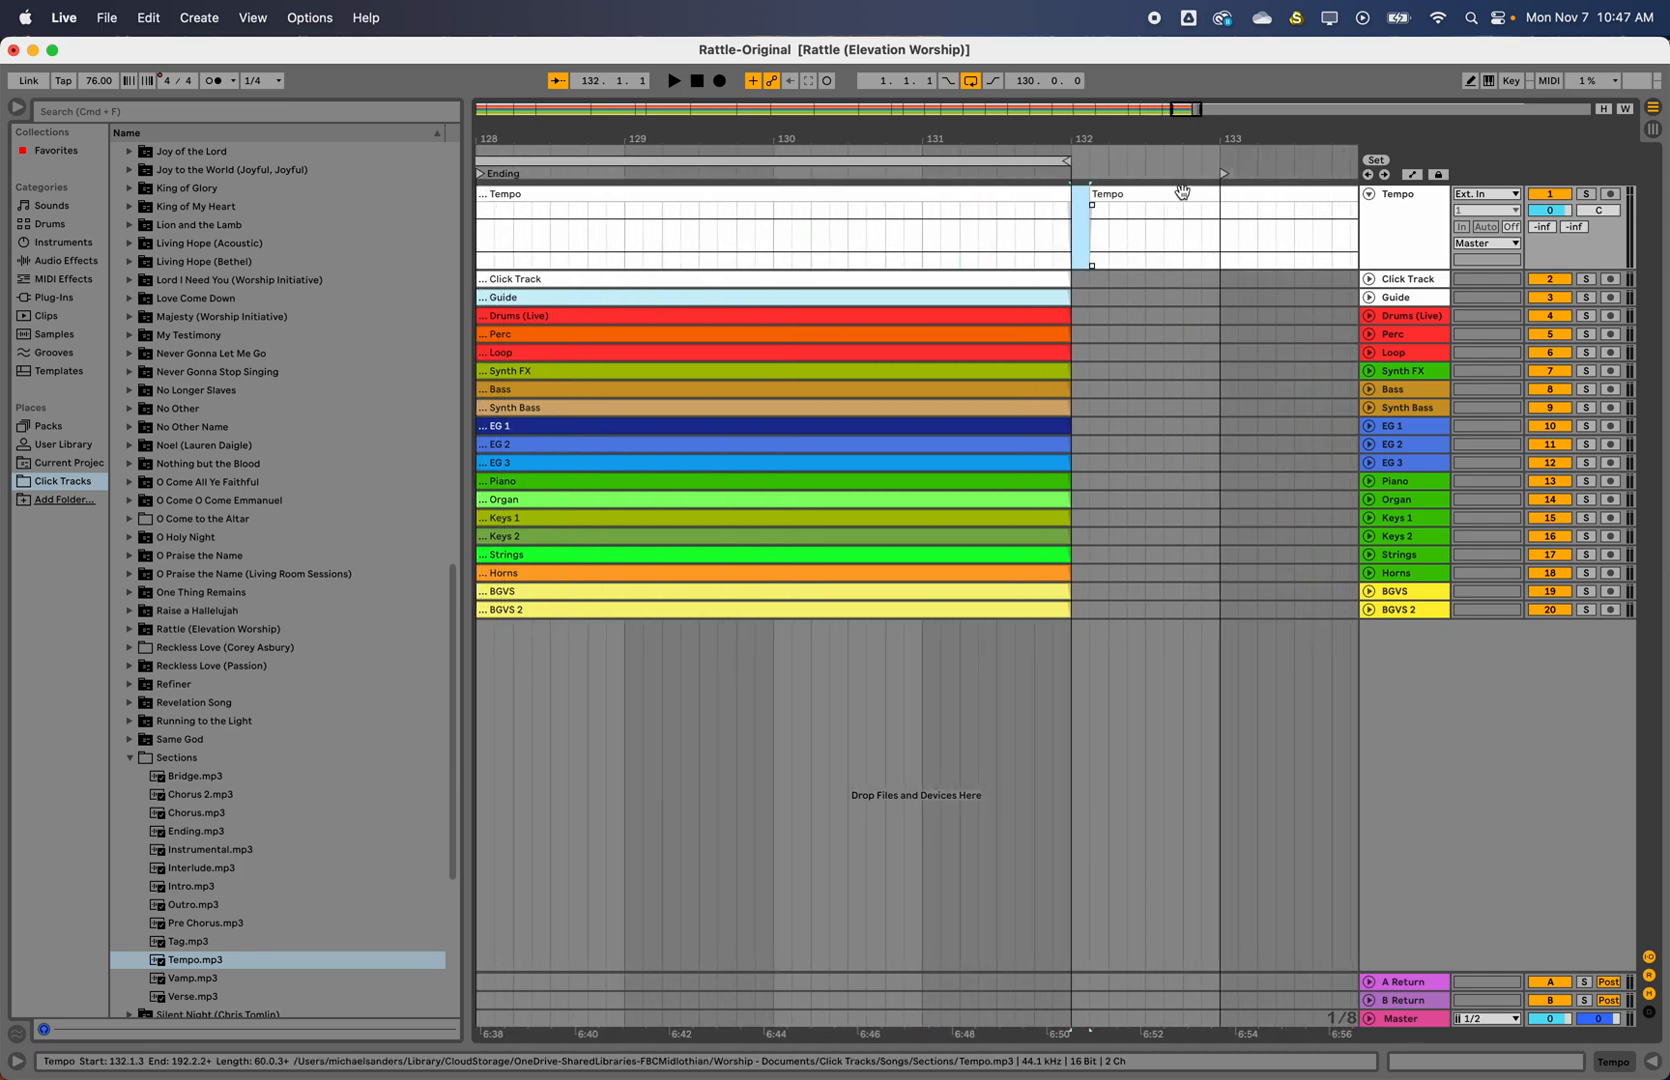
pyautogui.click(1181, 192)
pyautogui.press('Delete')
pyautogui.scroll(-10, 1133, 252)
pyautogui.scroll(-5, 1130, 251)
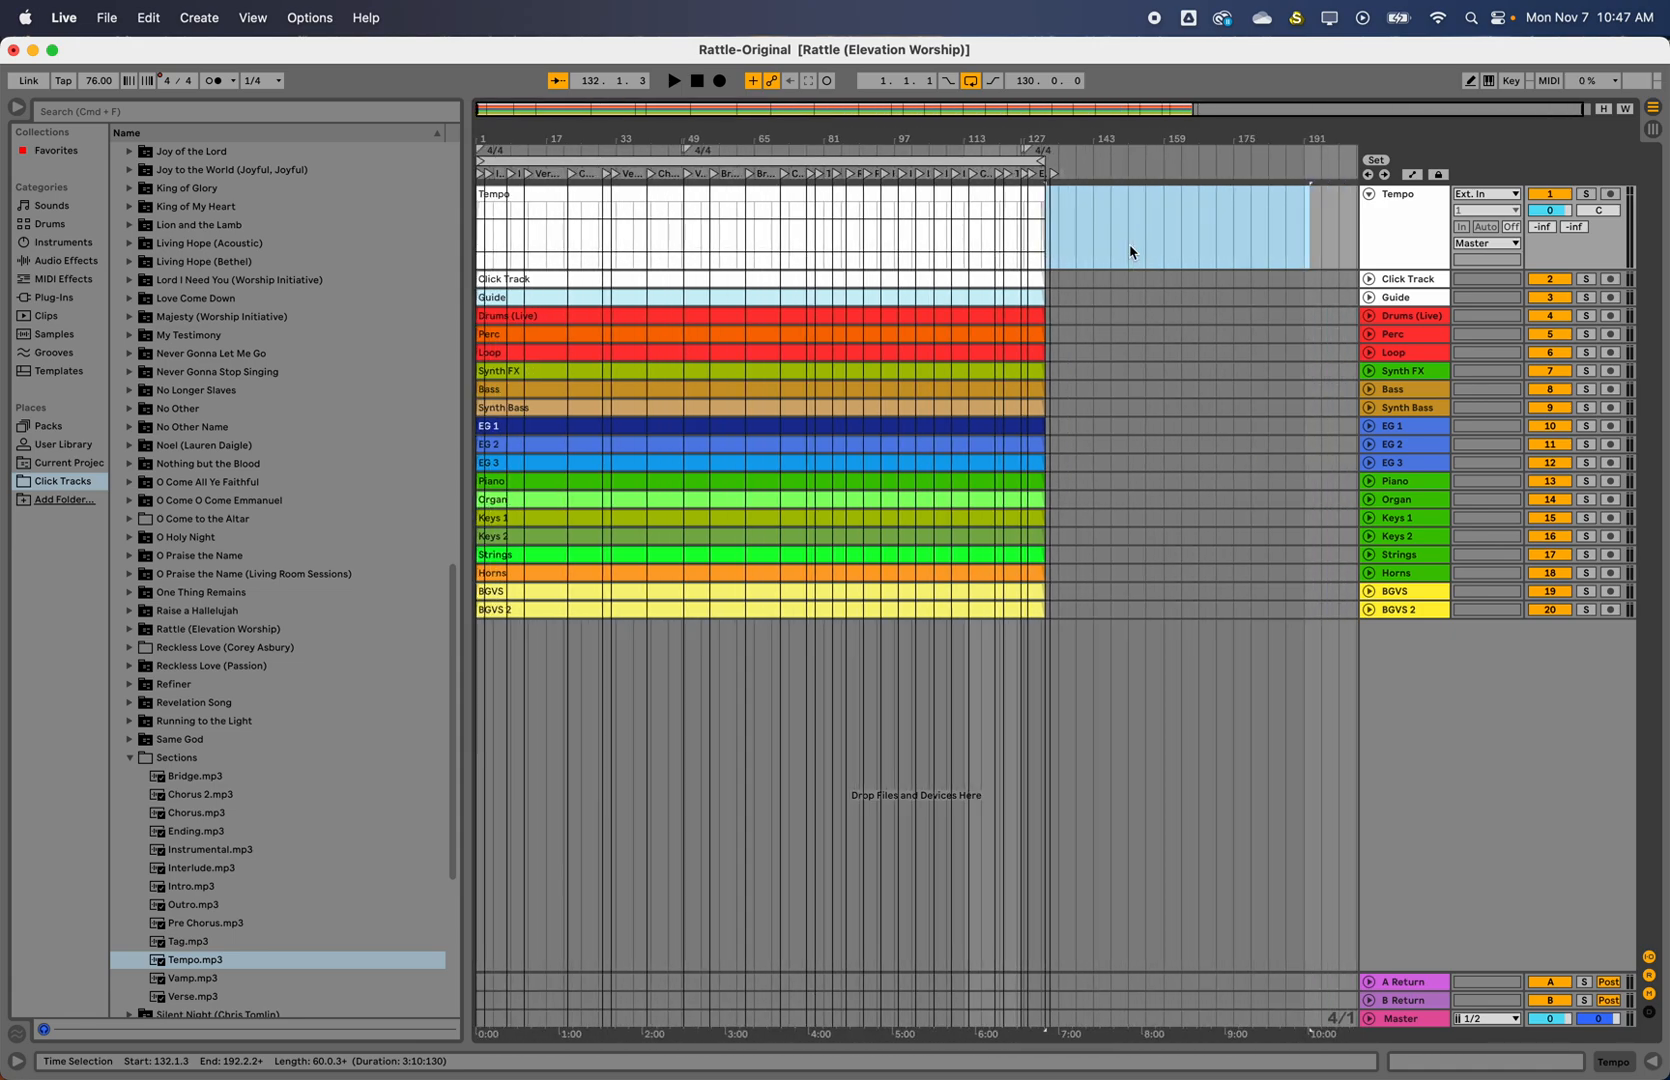
pyautogui.press('Home')
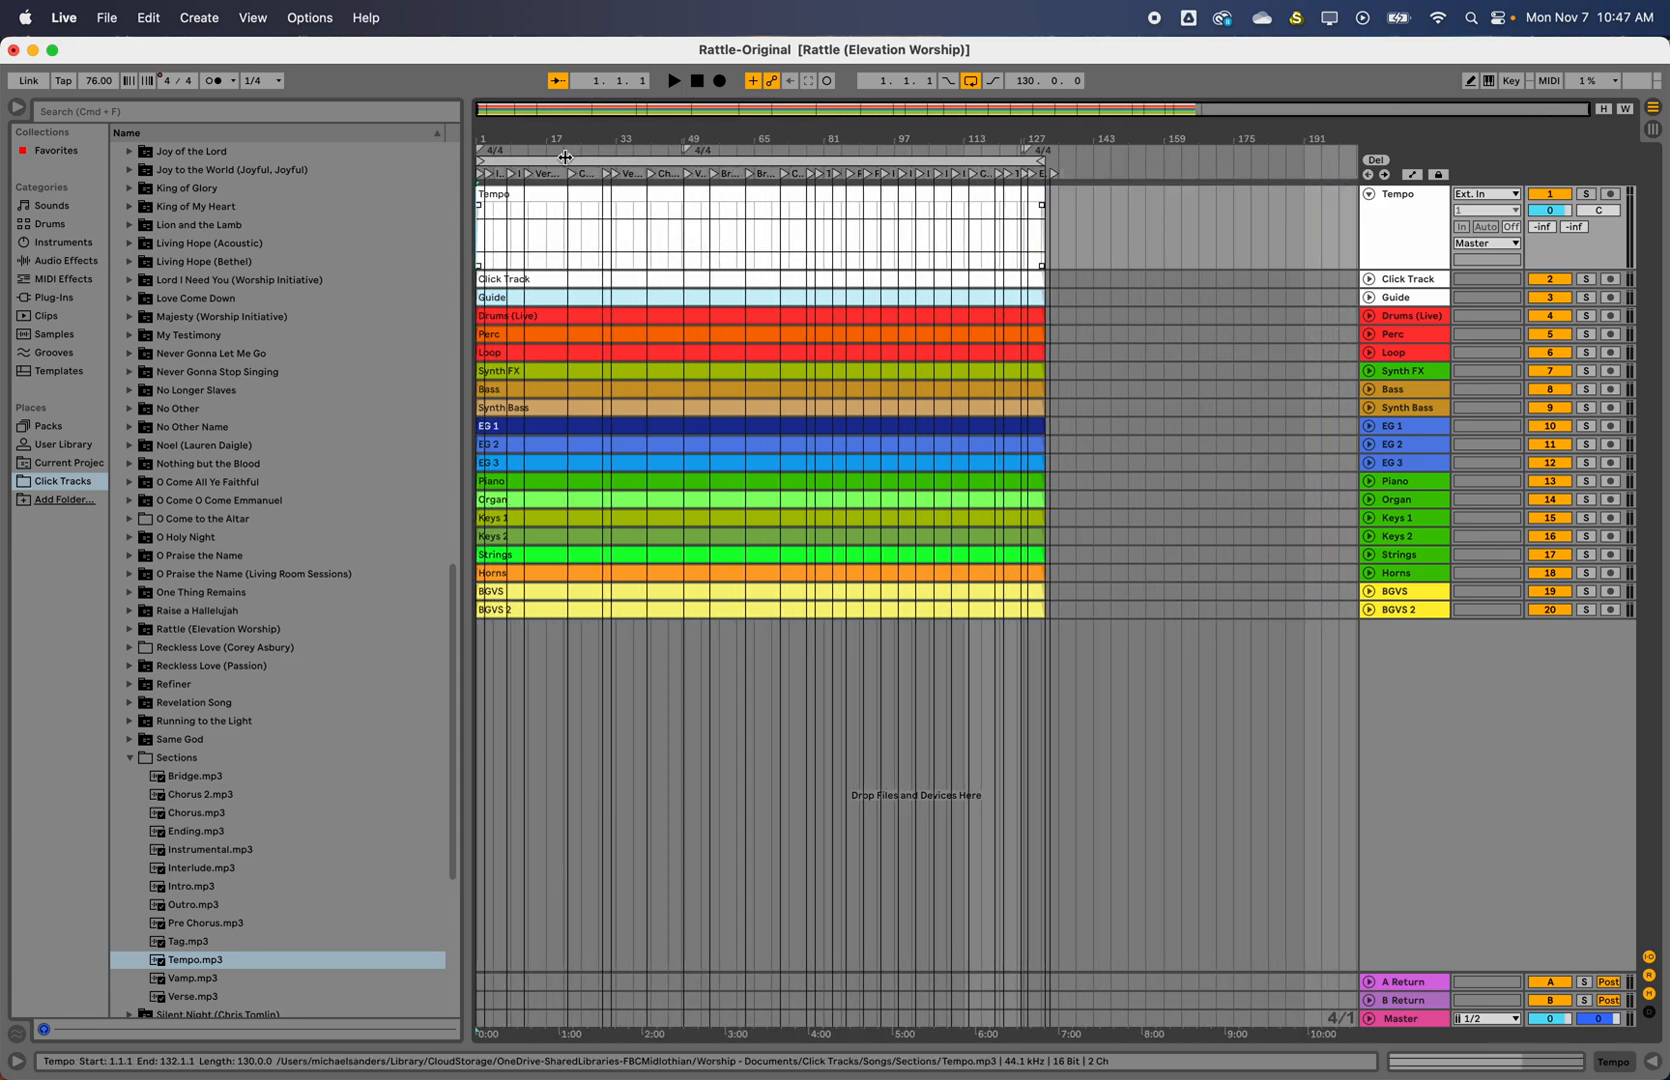
# Insert an audio track below BGVS 2 and name it MP3
pyautogui.click(1450, 676)
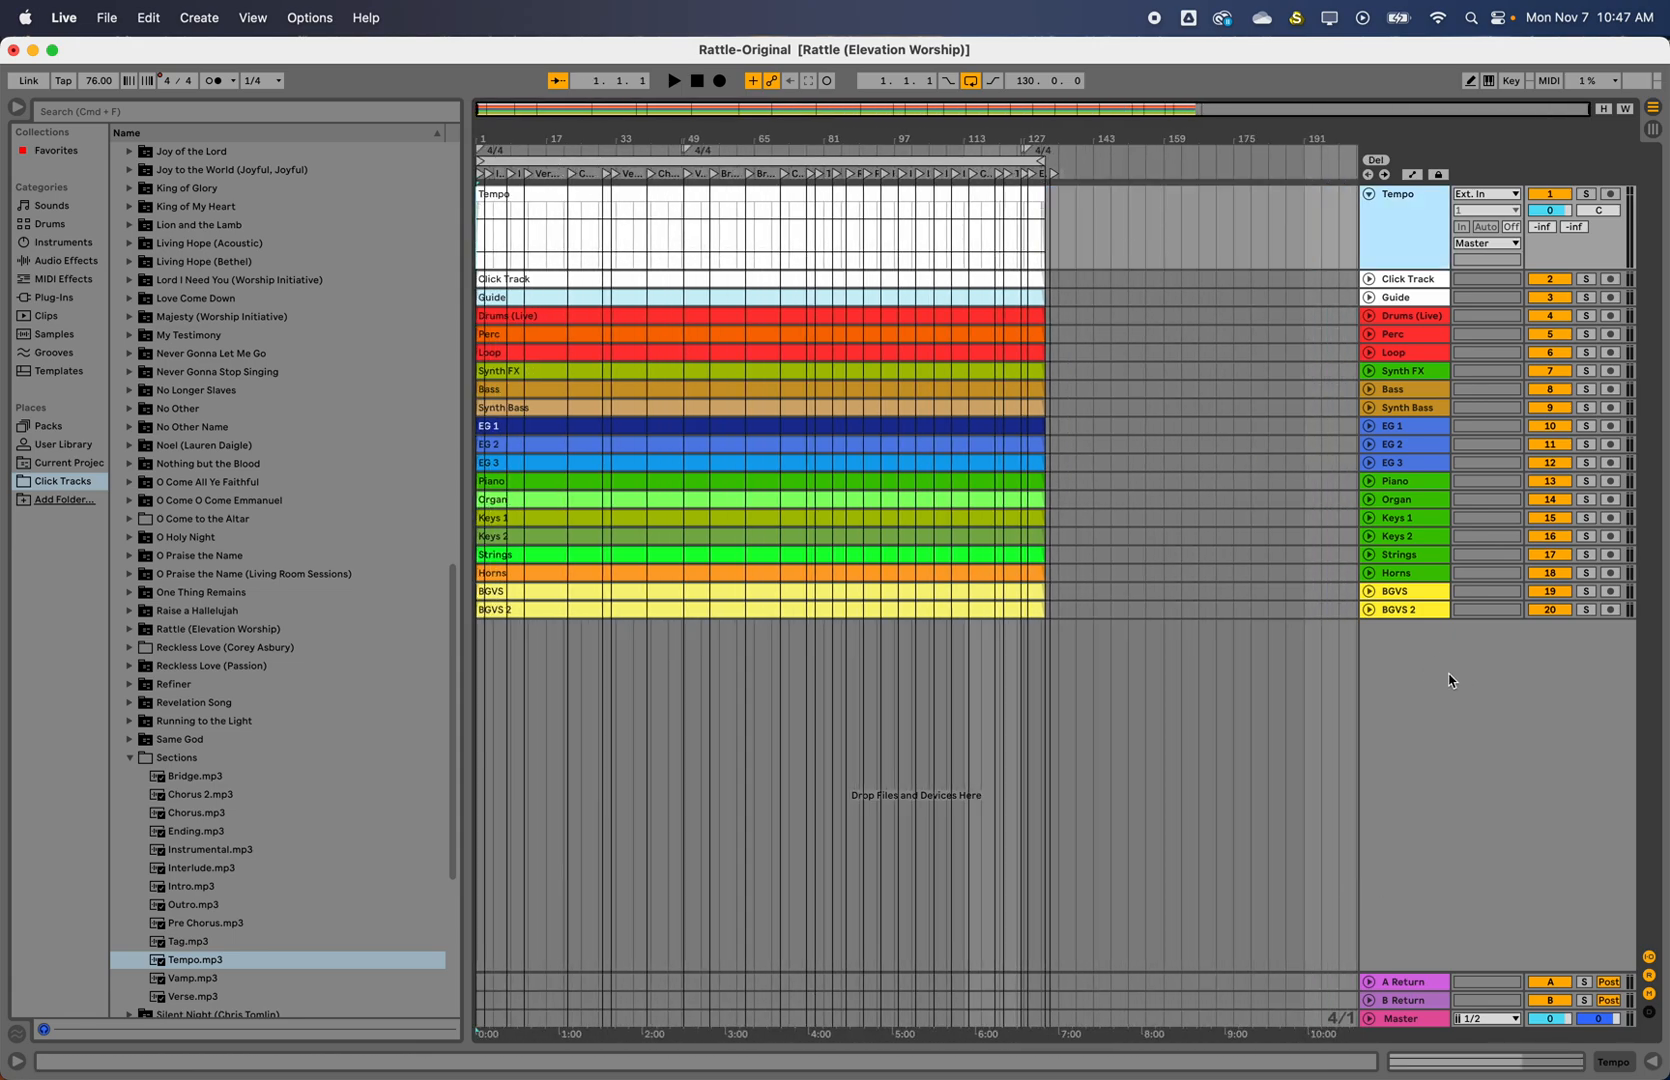
pyautogui.rightClick(1450, 680)
pyautogui.click(1467, 684)
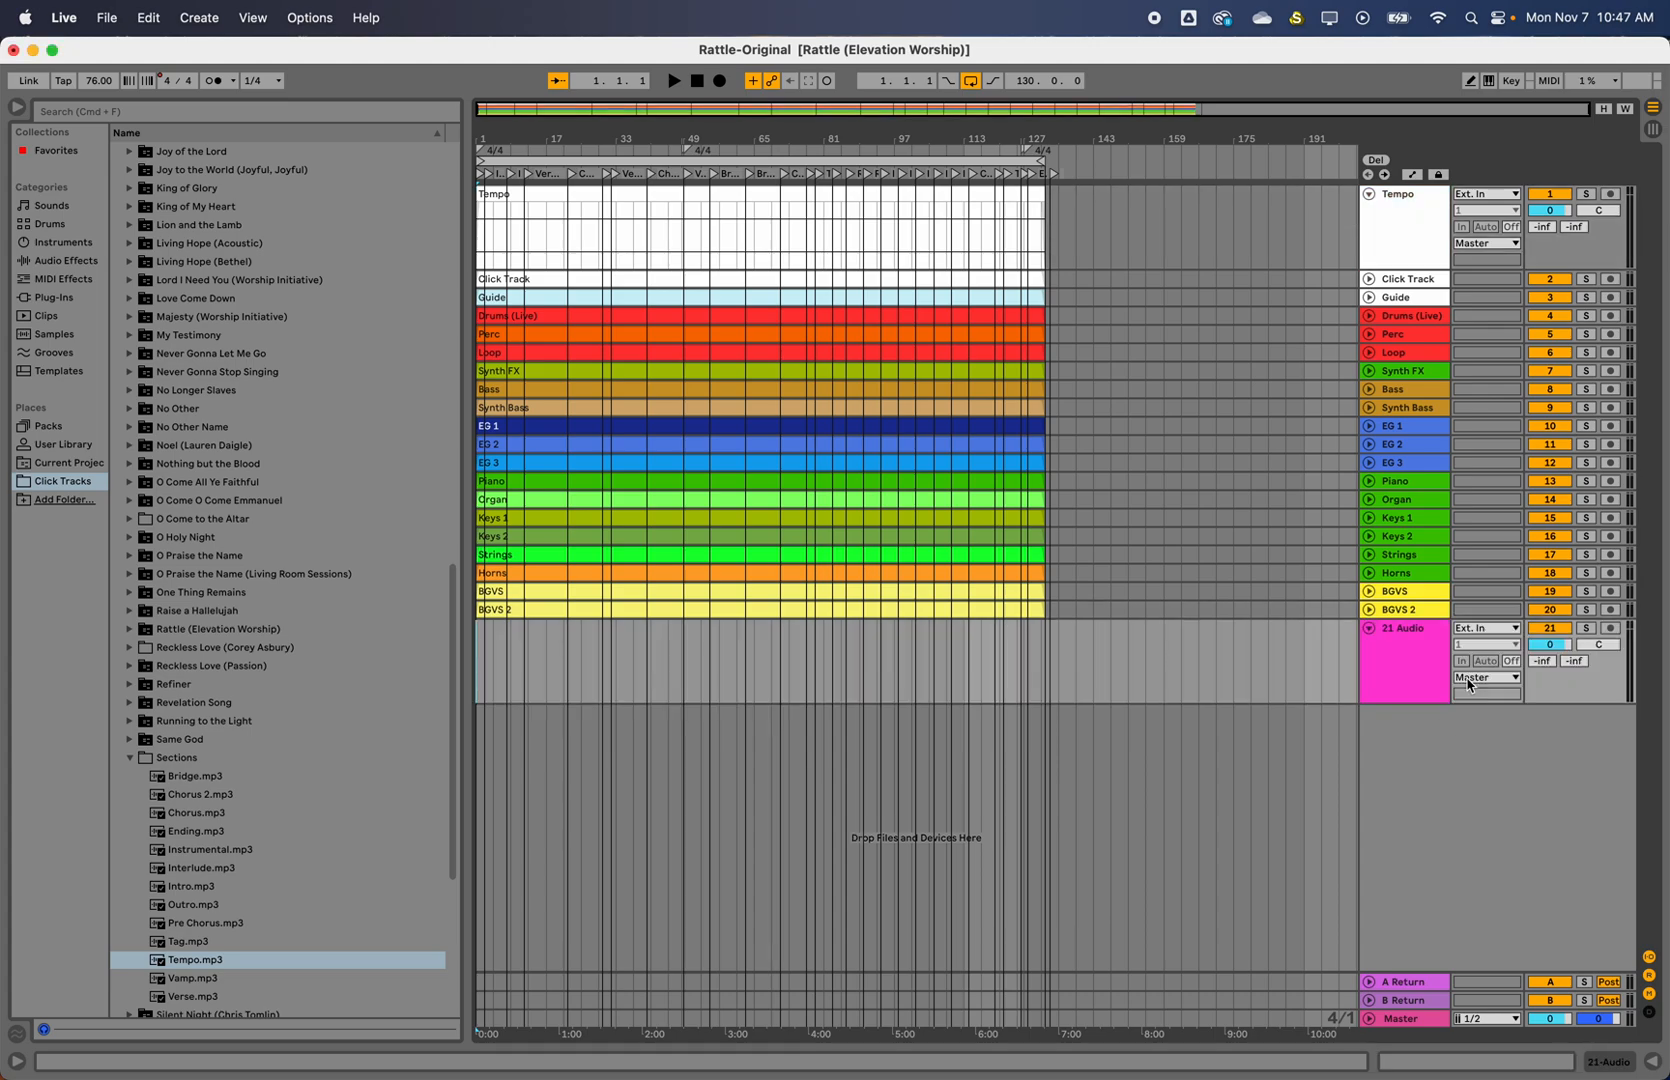
pyautogui.rightClick(1411, 633)
pyautogui.click(1445, 704)
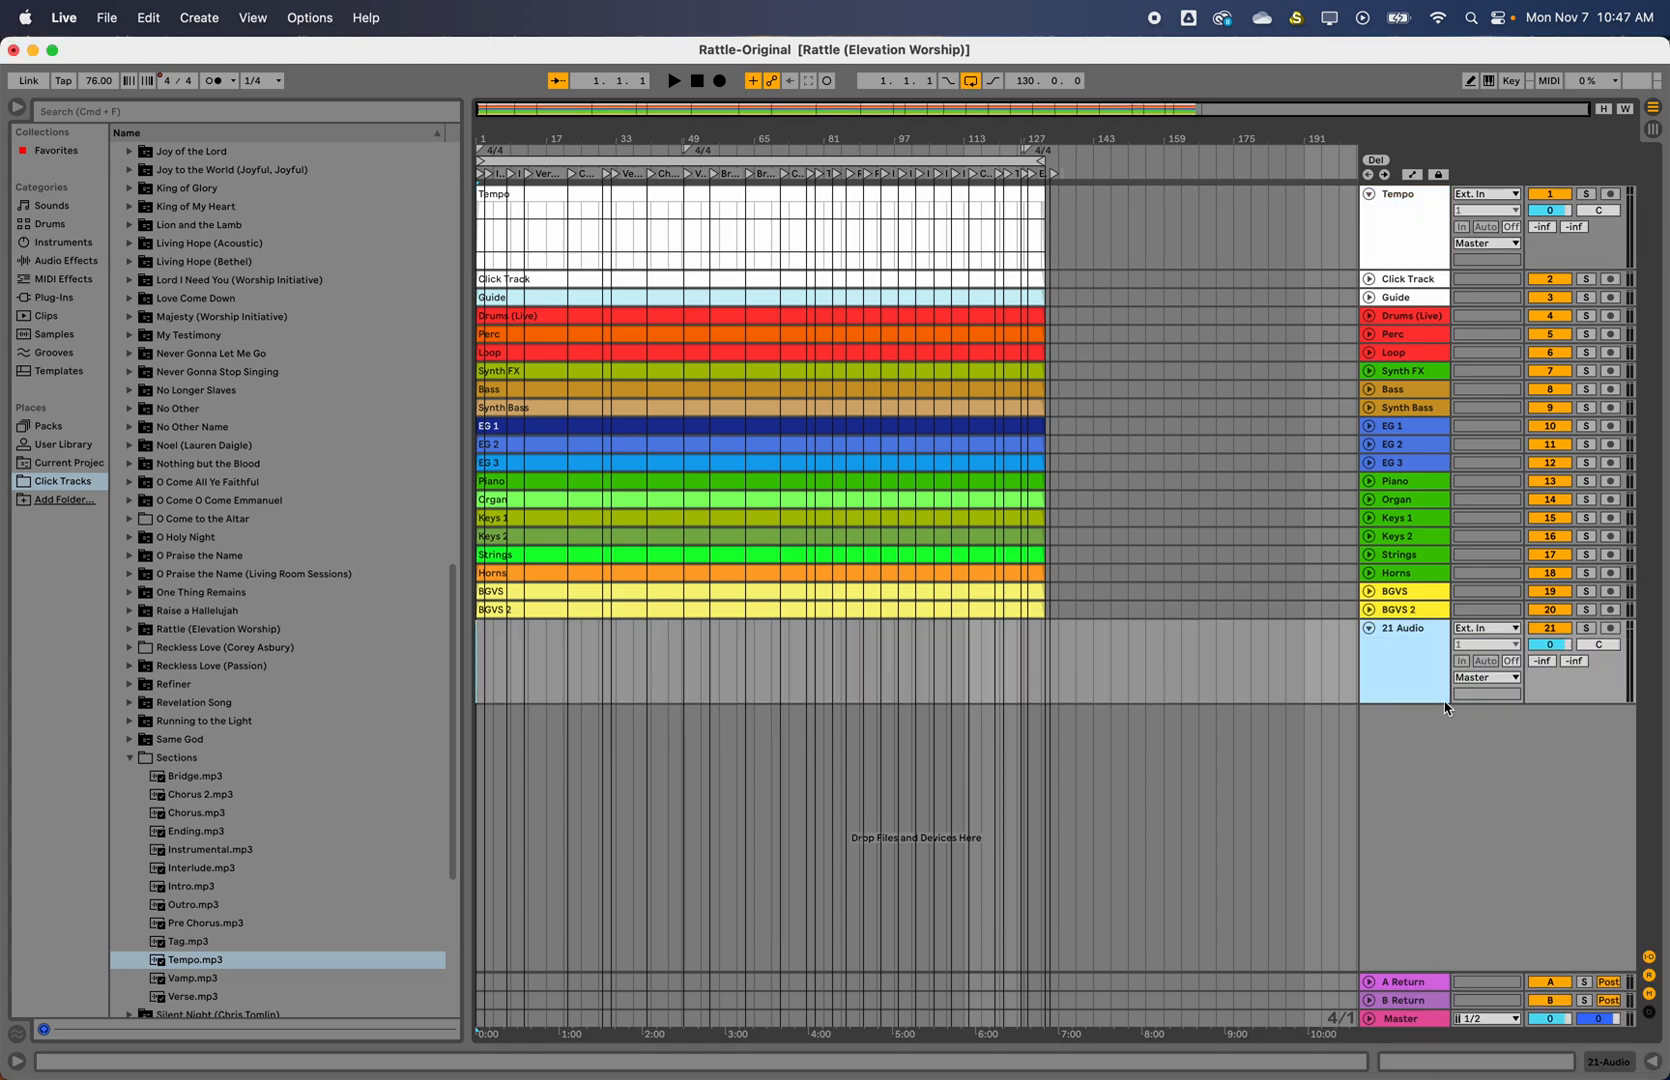
pyautogui.rightClick(1408, 651)
pyautogui.click(1451, 734)
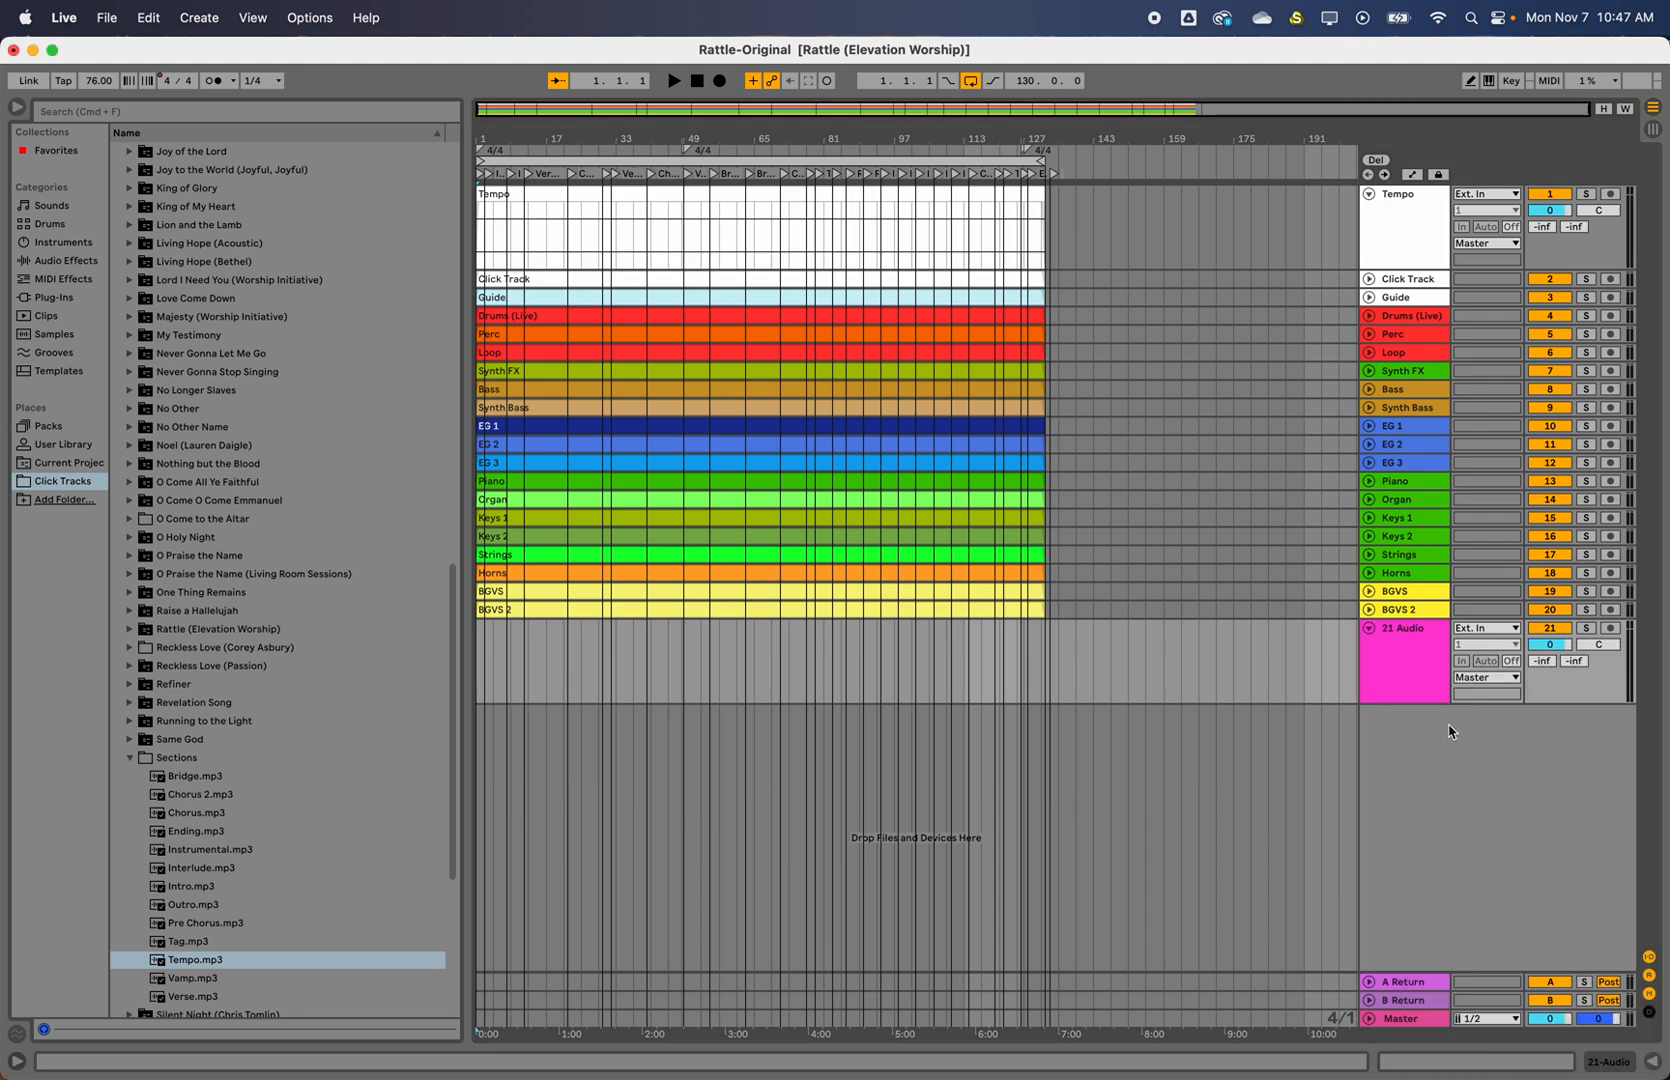
pyautogui.rightClick(1404, 640)
pyautogui.click(1444, 709)
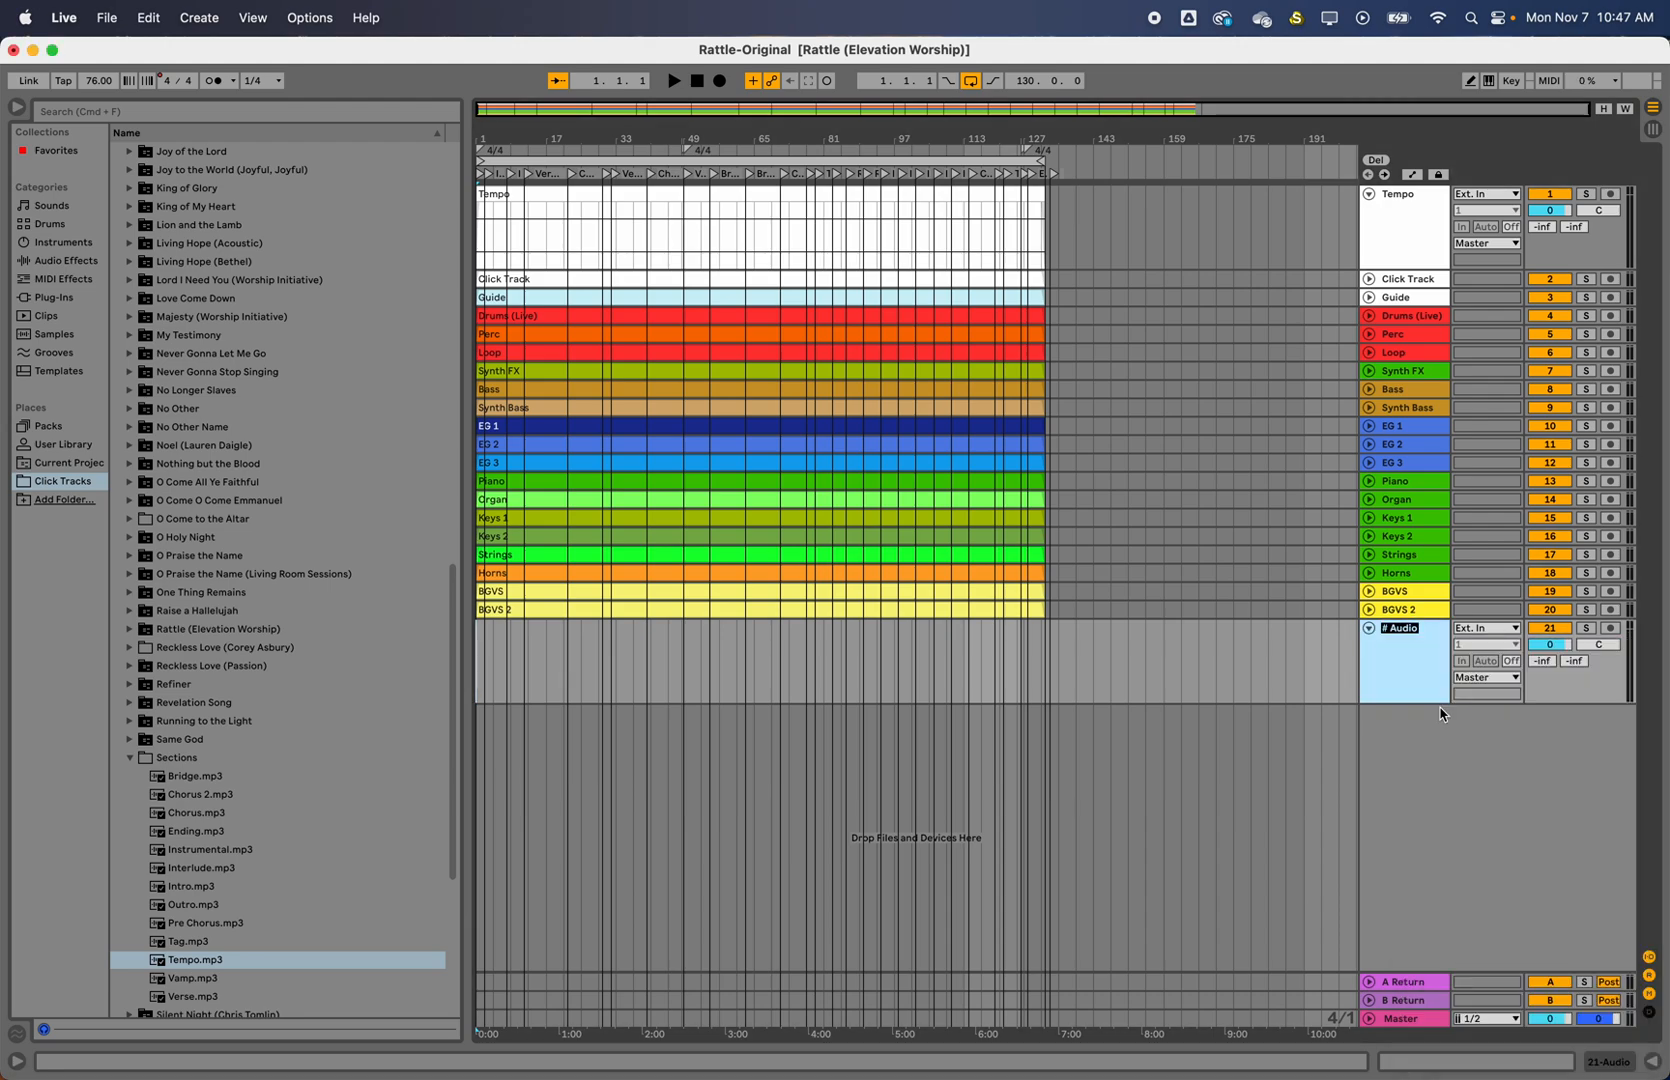
pyautogui.press('Return')
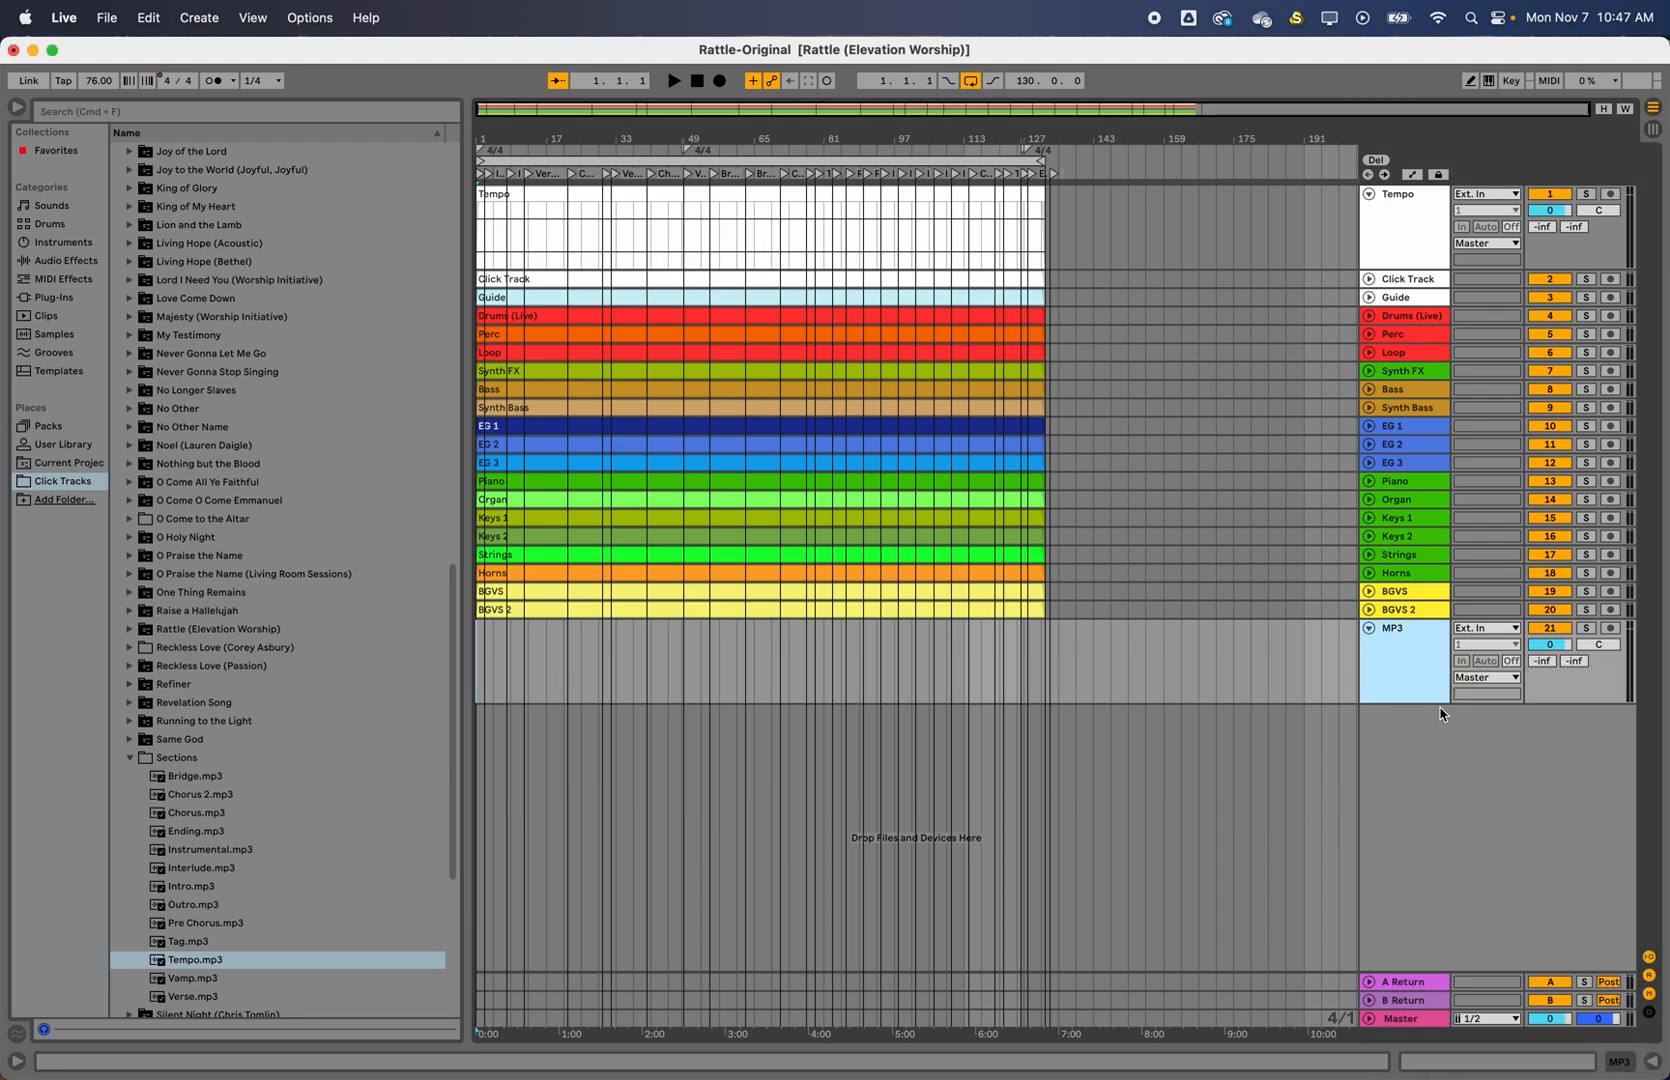
# Color the MP3 track purple and move it directly below the Guide track
pyautogui.rightClick(1412, 647)
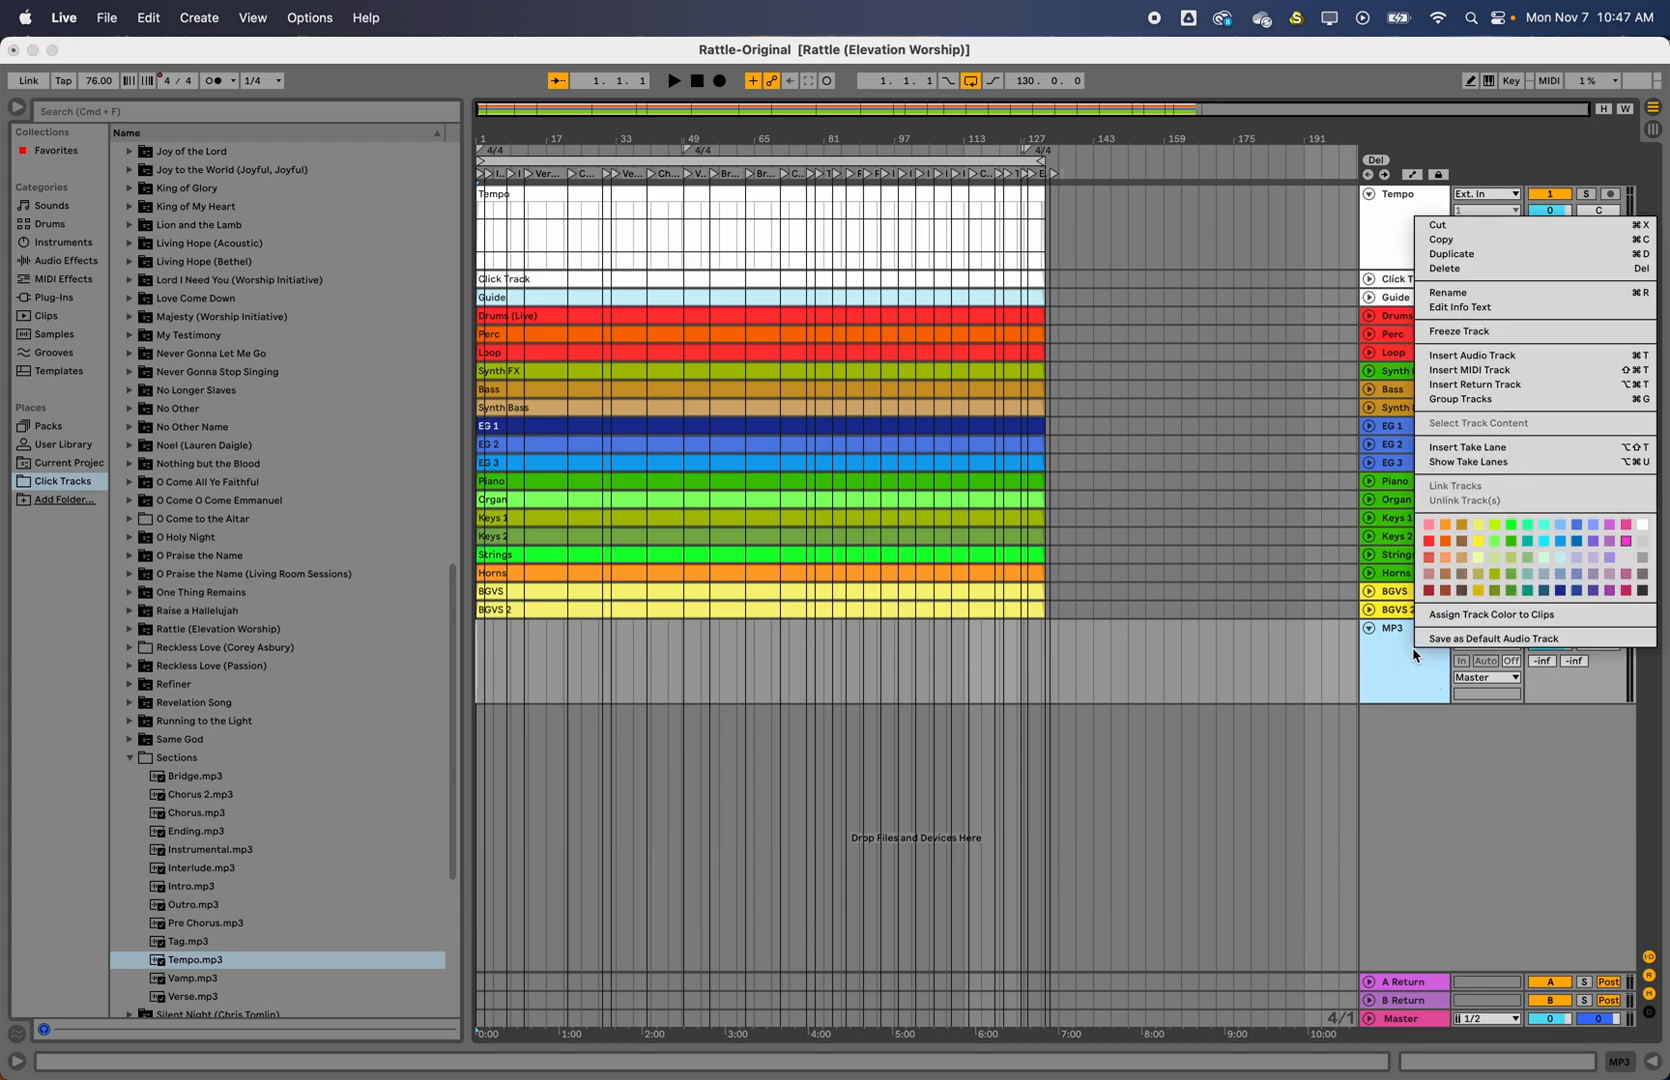
pyautogui.click(1591, 591)
pyautogui.moveTo(1411, 638); pyautogui.dragTo(1425, 321)
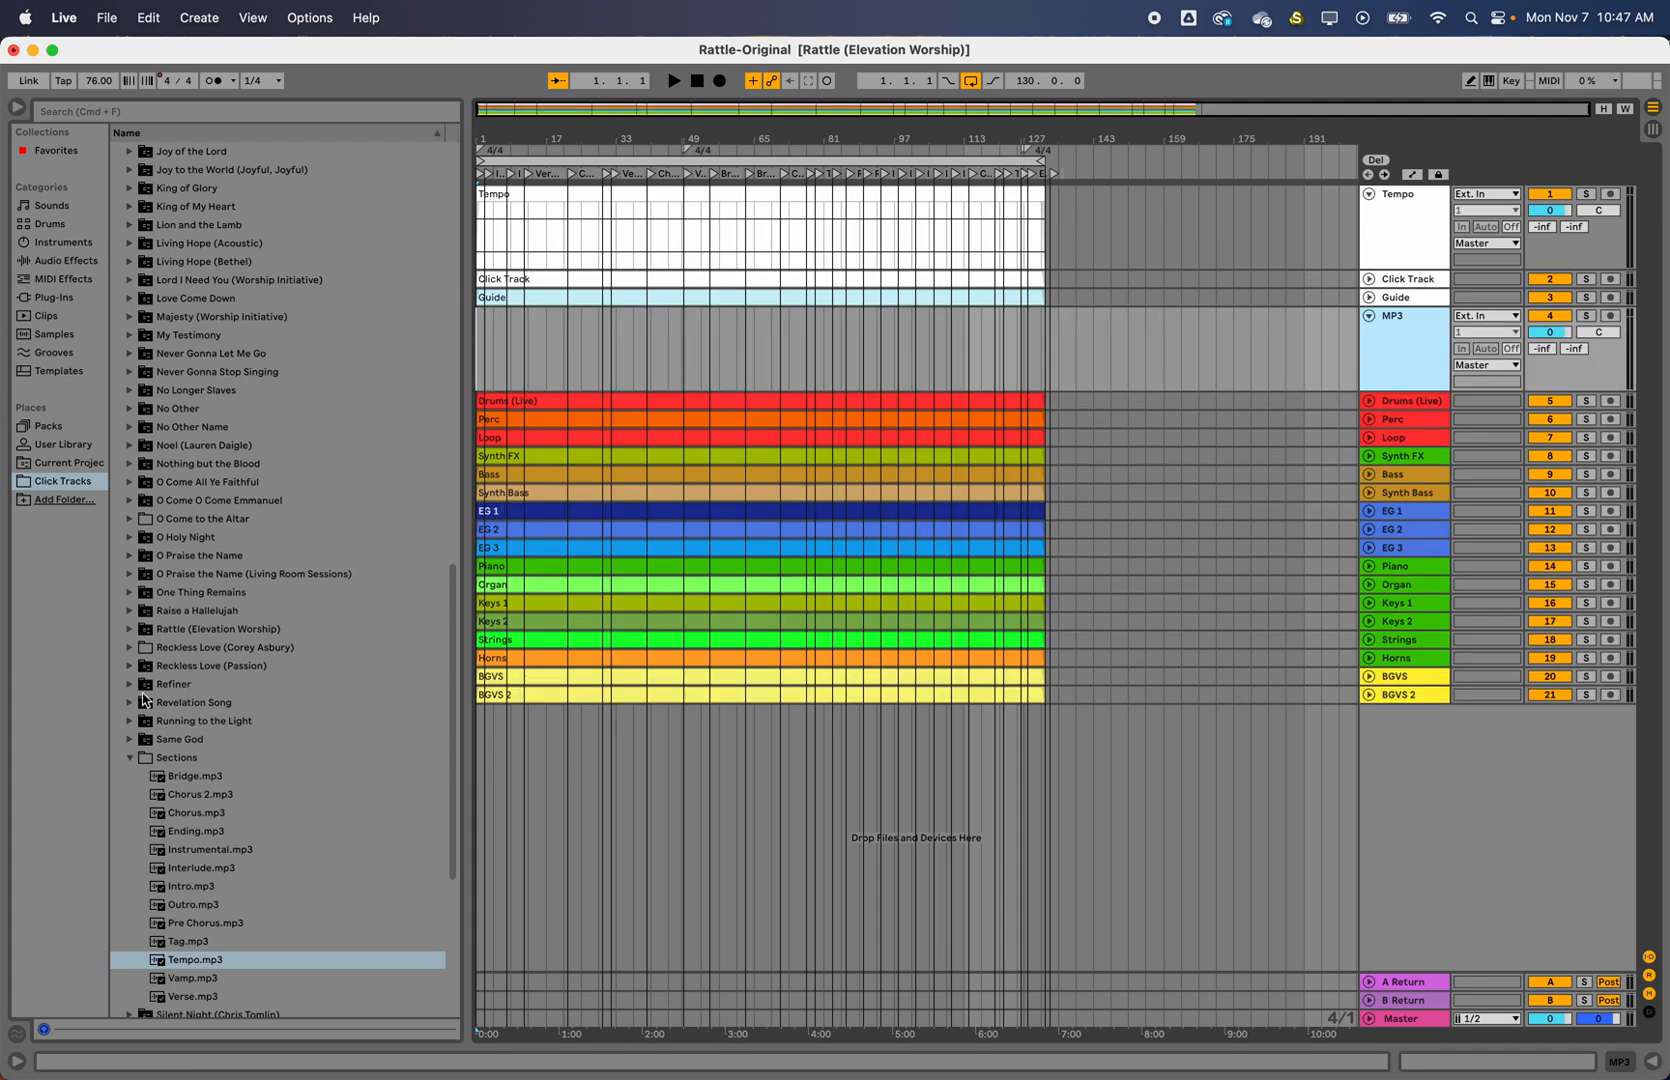
# Place 01 - RATTLE! (Live).mp3 from the Rattle (Elevation Worship) folder at the start of the MP3 track and mark its loud entry near 10.3
pyautogui.click(130, 629)
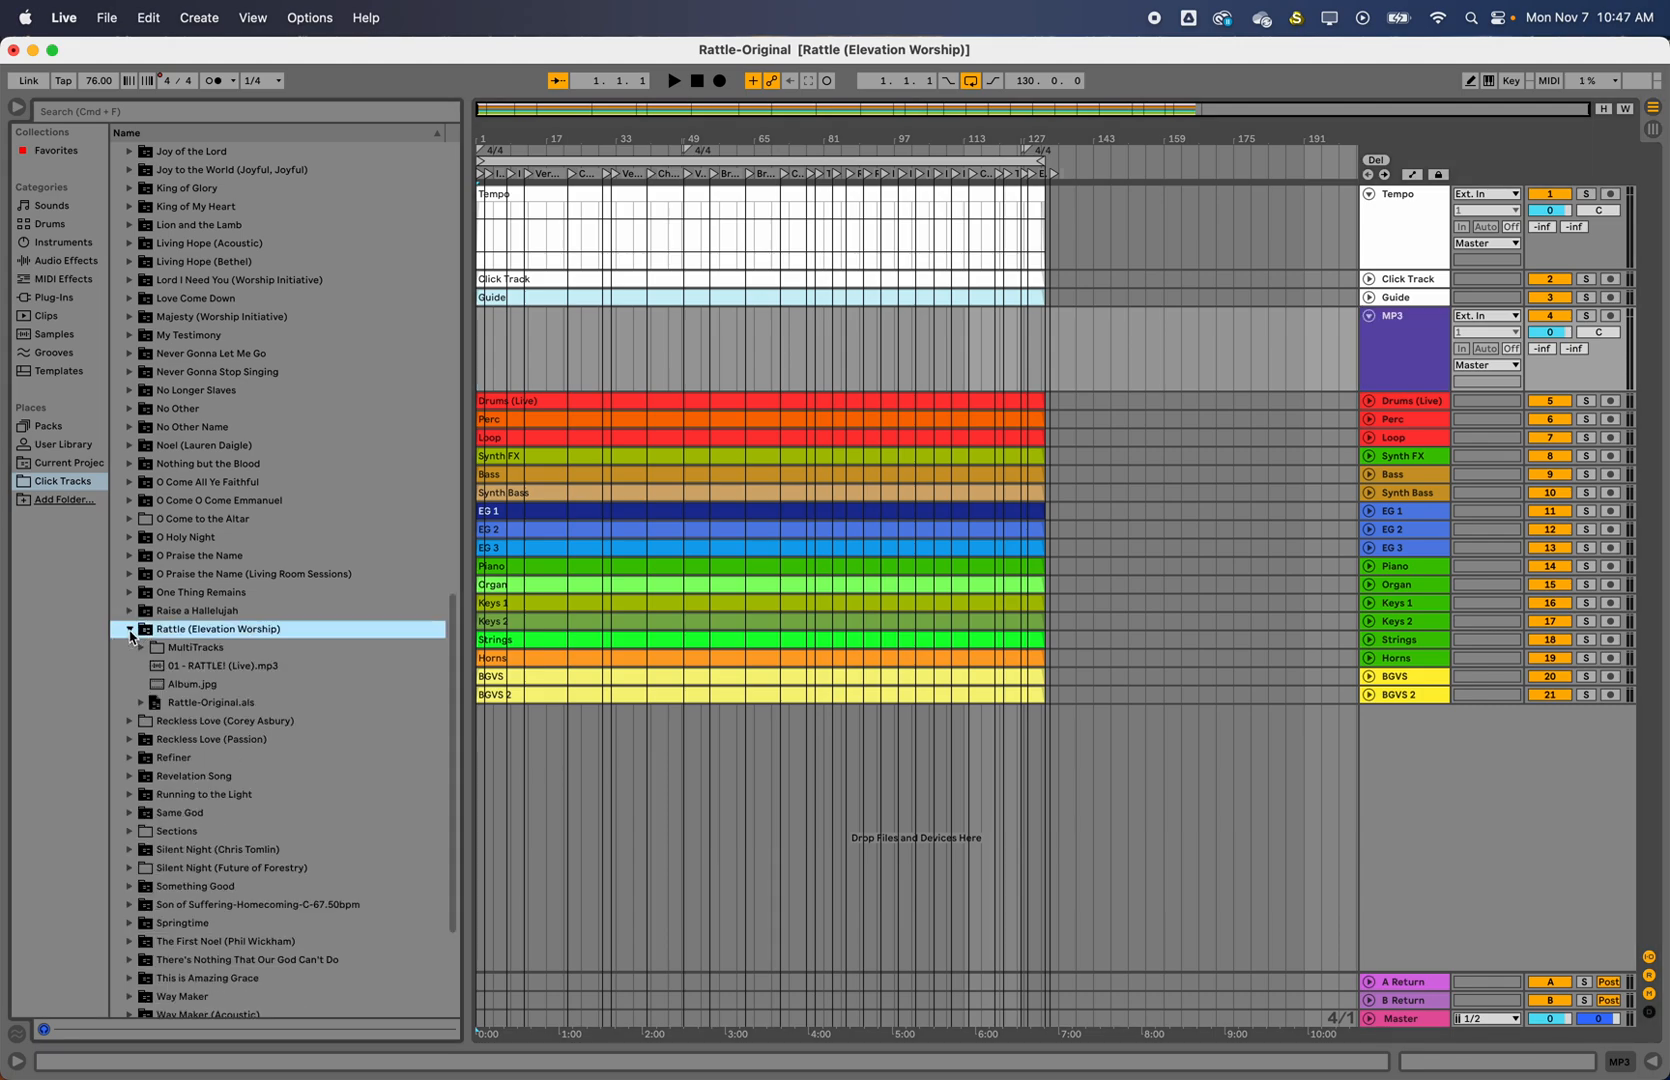
pyautogui.moveTo(211, 668); pyautogui.dragTo(483, 349)
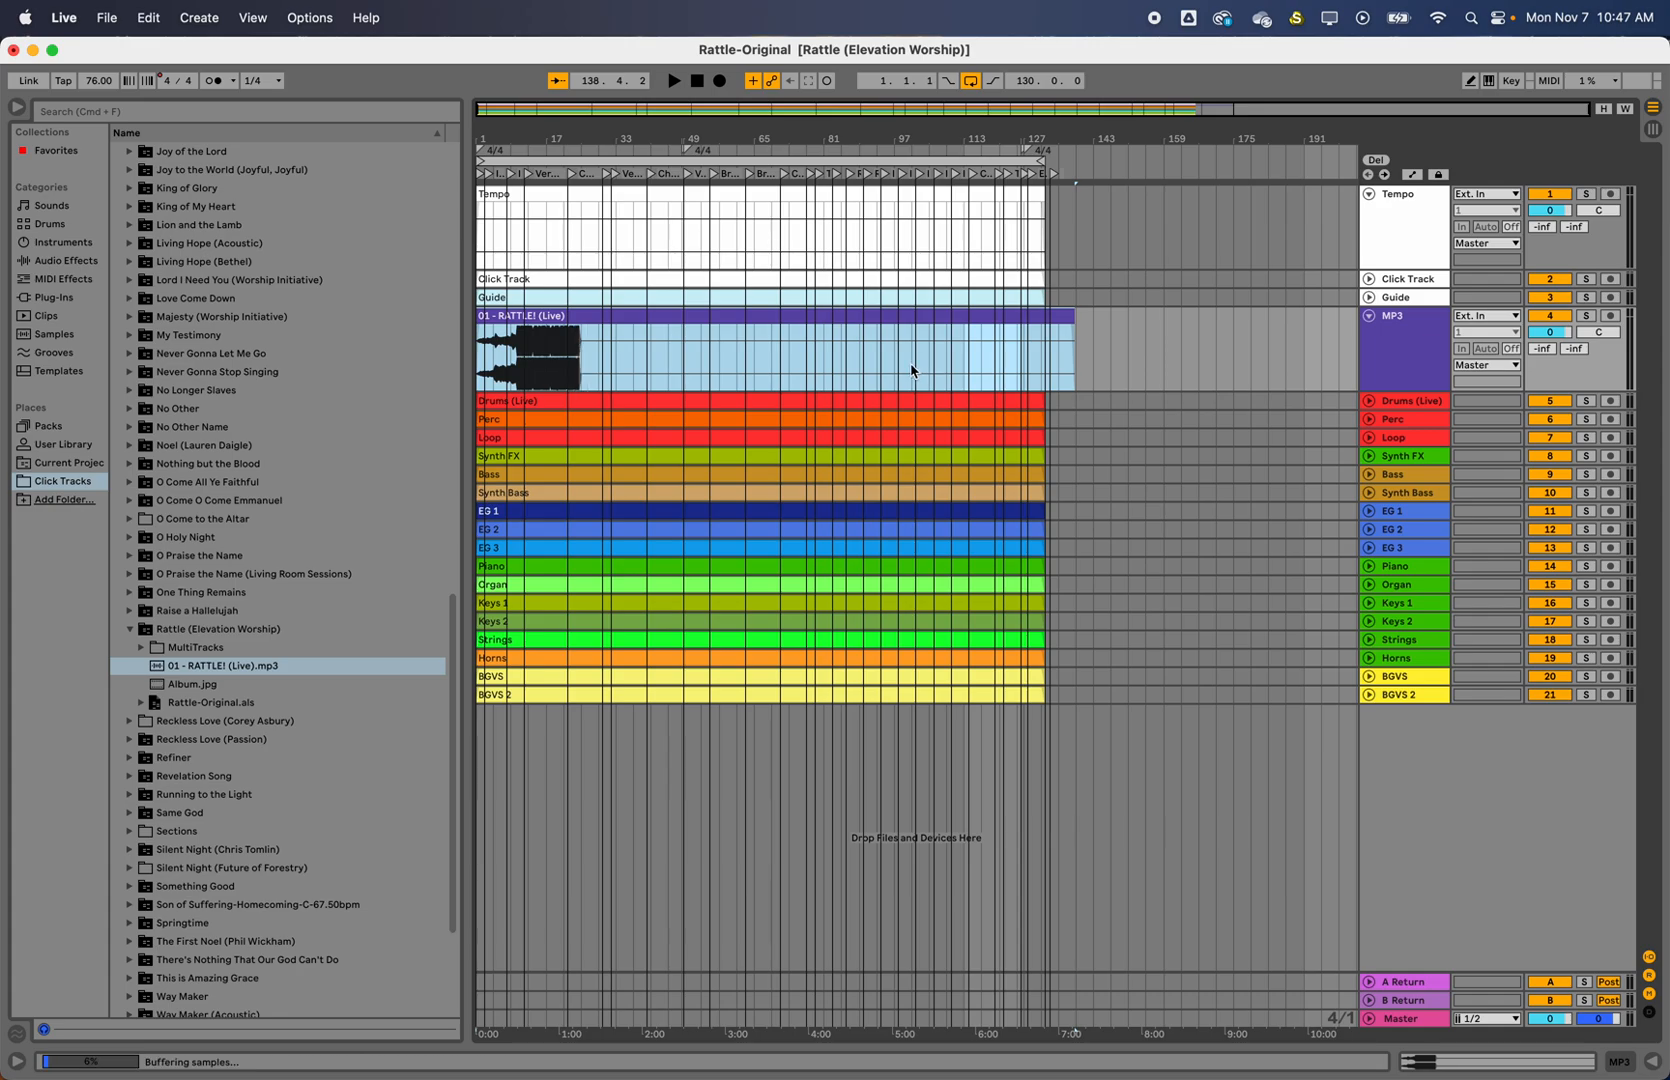
pyautogui.scroll(10, 495, 453)
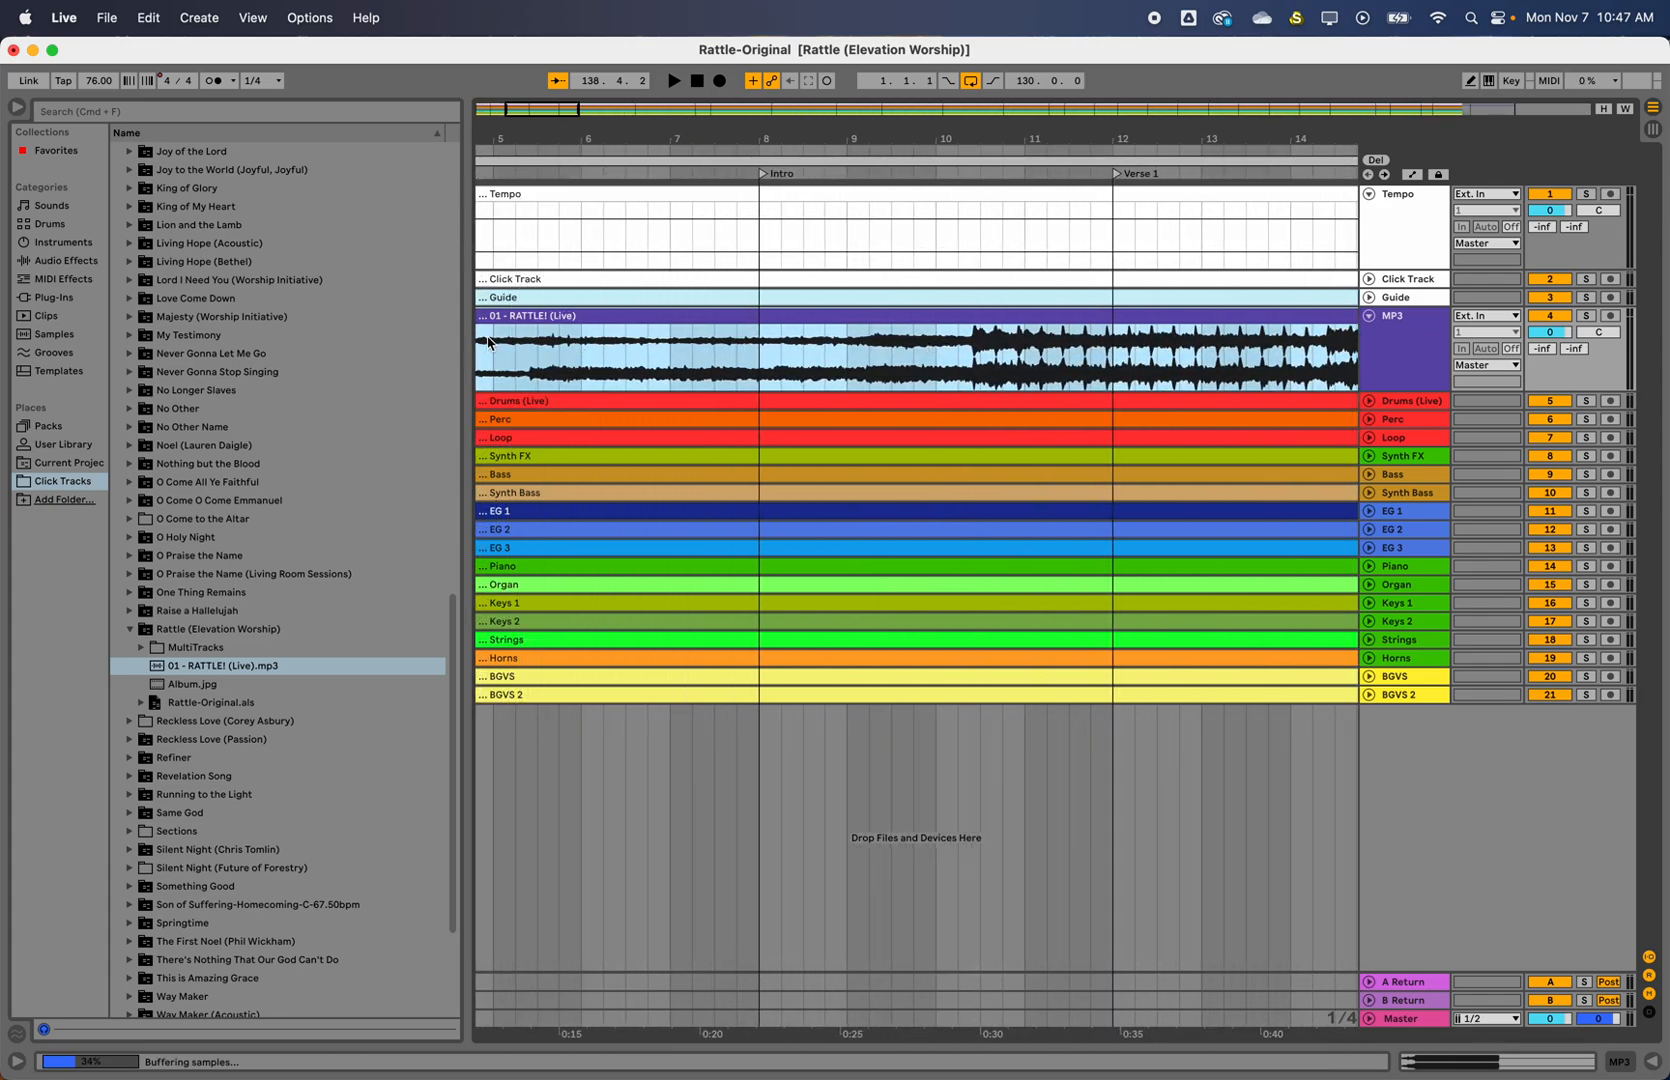
pyautogui.click(978, 338)
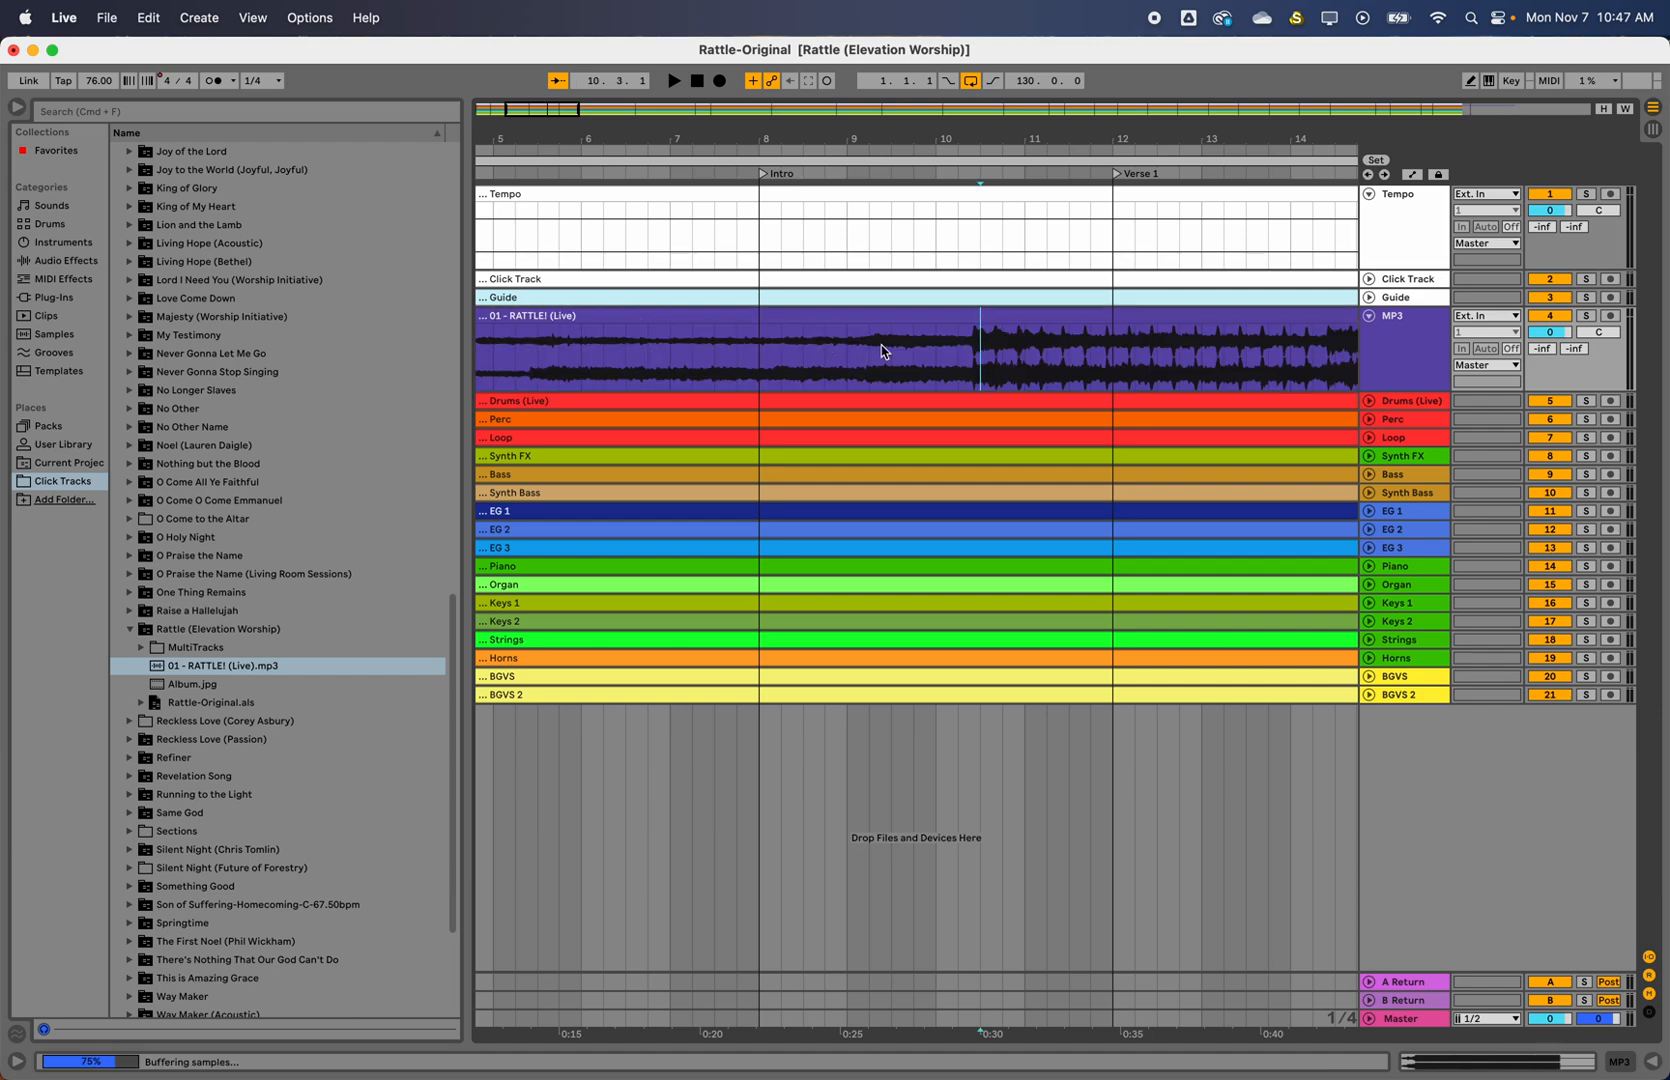
# Trim the RATTLE! (Live) clip's start to bar 6 and shift the clip earlier so its loud entry falls near the Intro locator at bar 8
pyautogui.click(482, 315)
pyautogui.hscroll(-4, 545, 333)
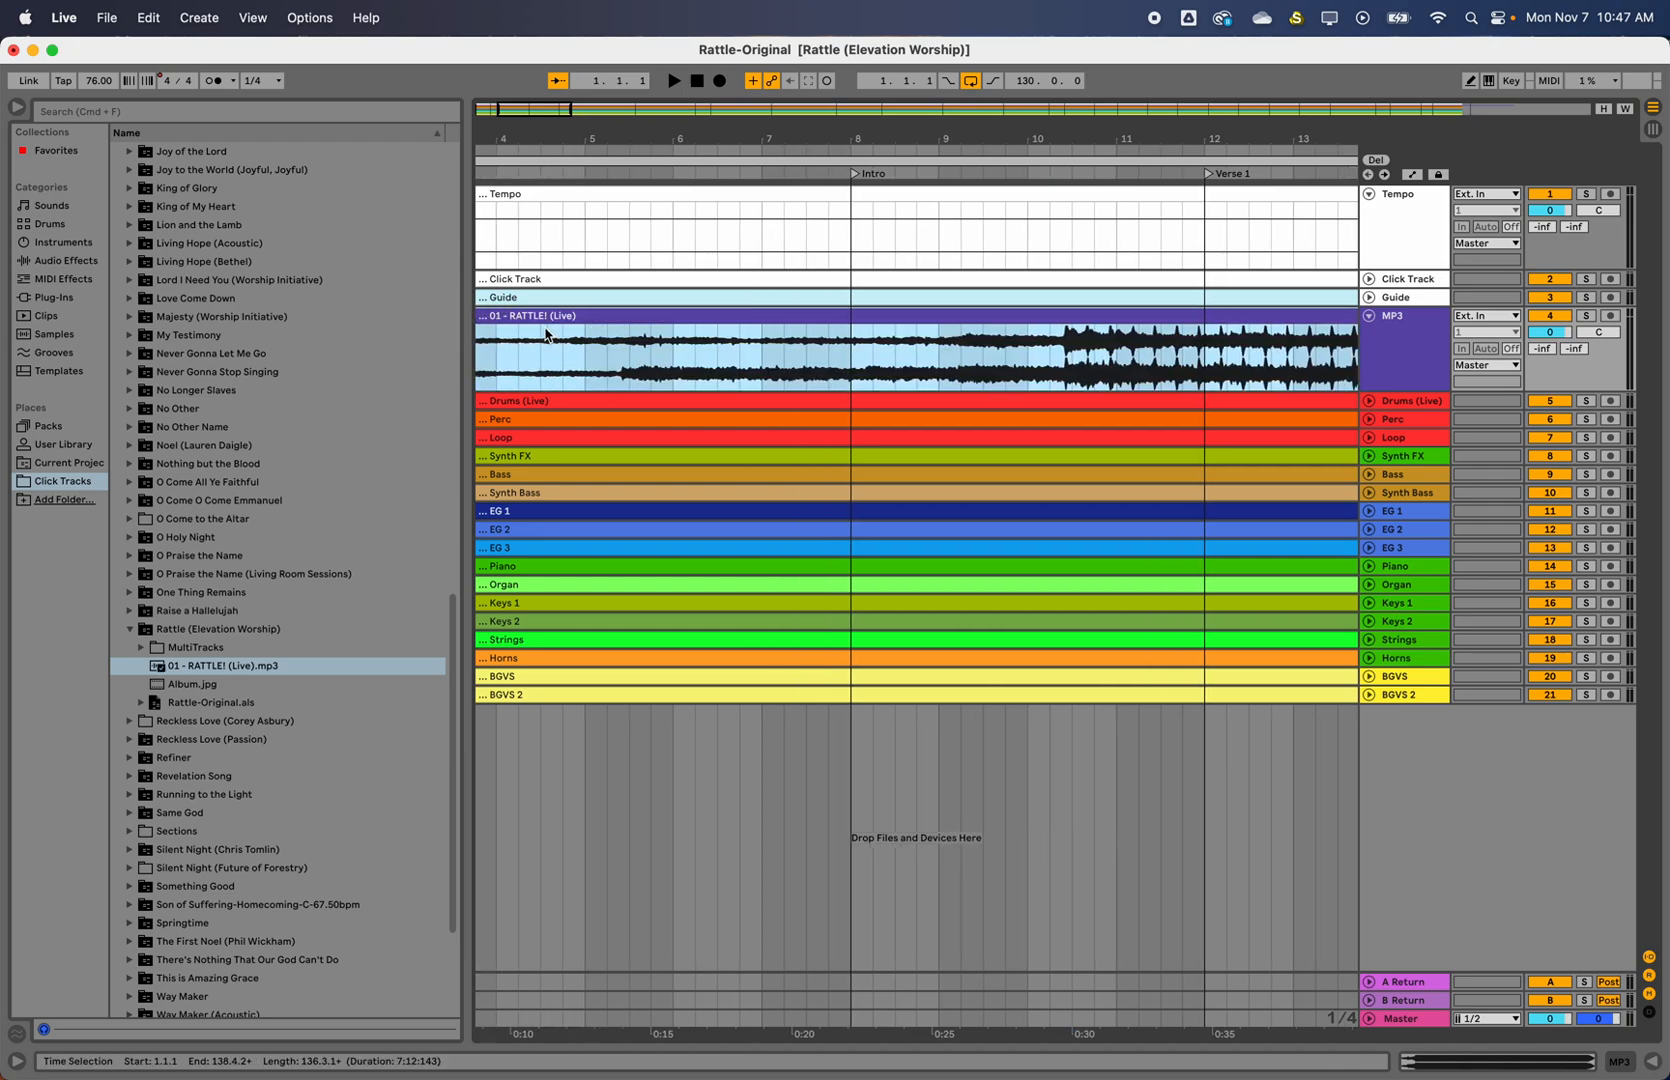
pyautogui.moveTo(482, 315); pyautogui.dragTo(919, 316)
pyautogui.moveTo(1245, 312); pyautogui.dragTo(1036, 320)
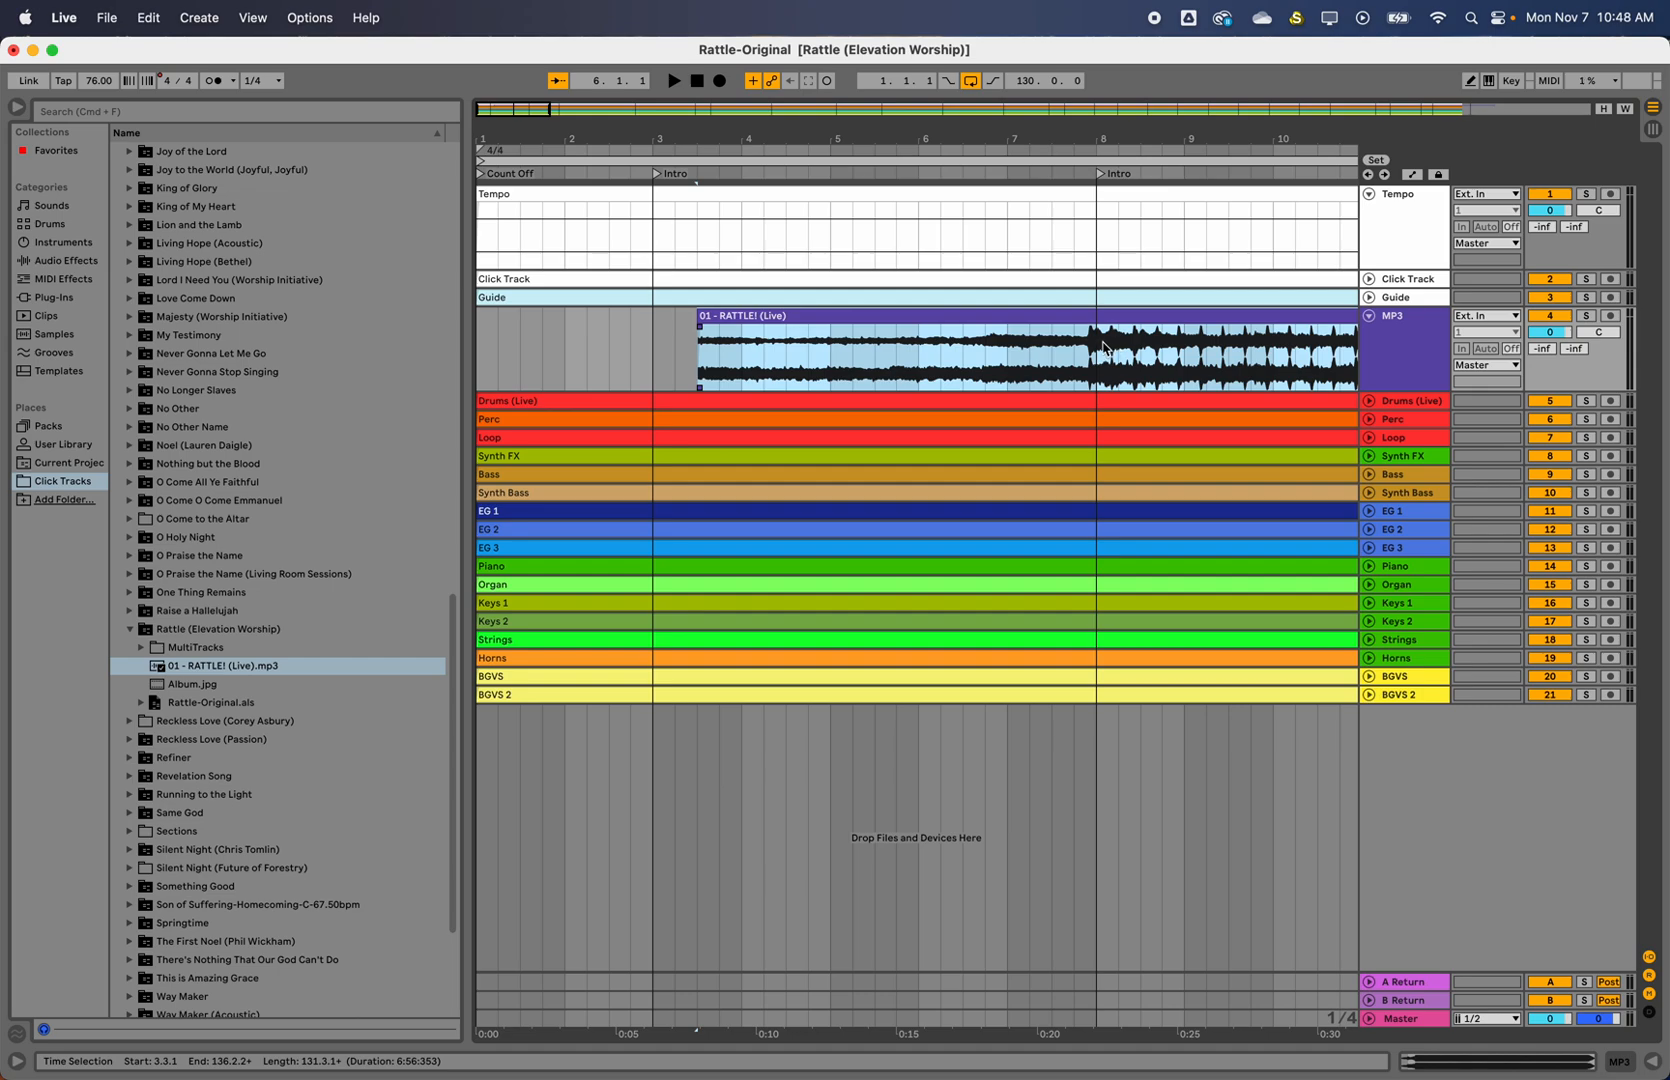
# Turn off Snap to Grid and nudge the RATTLE! (Live) clip so its loud entry lines up exactly with the Intro locator at bar 8
pyautogui.click(253, 17)
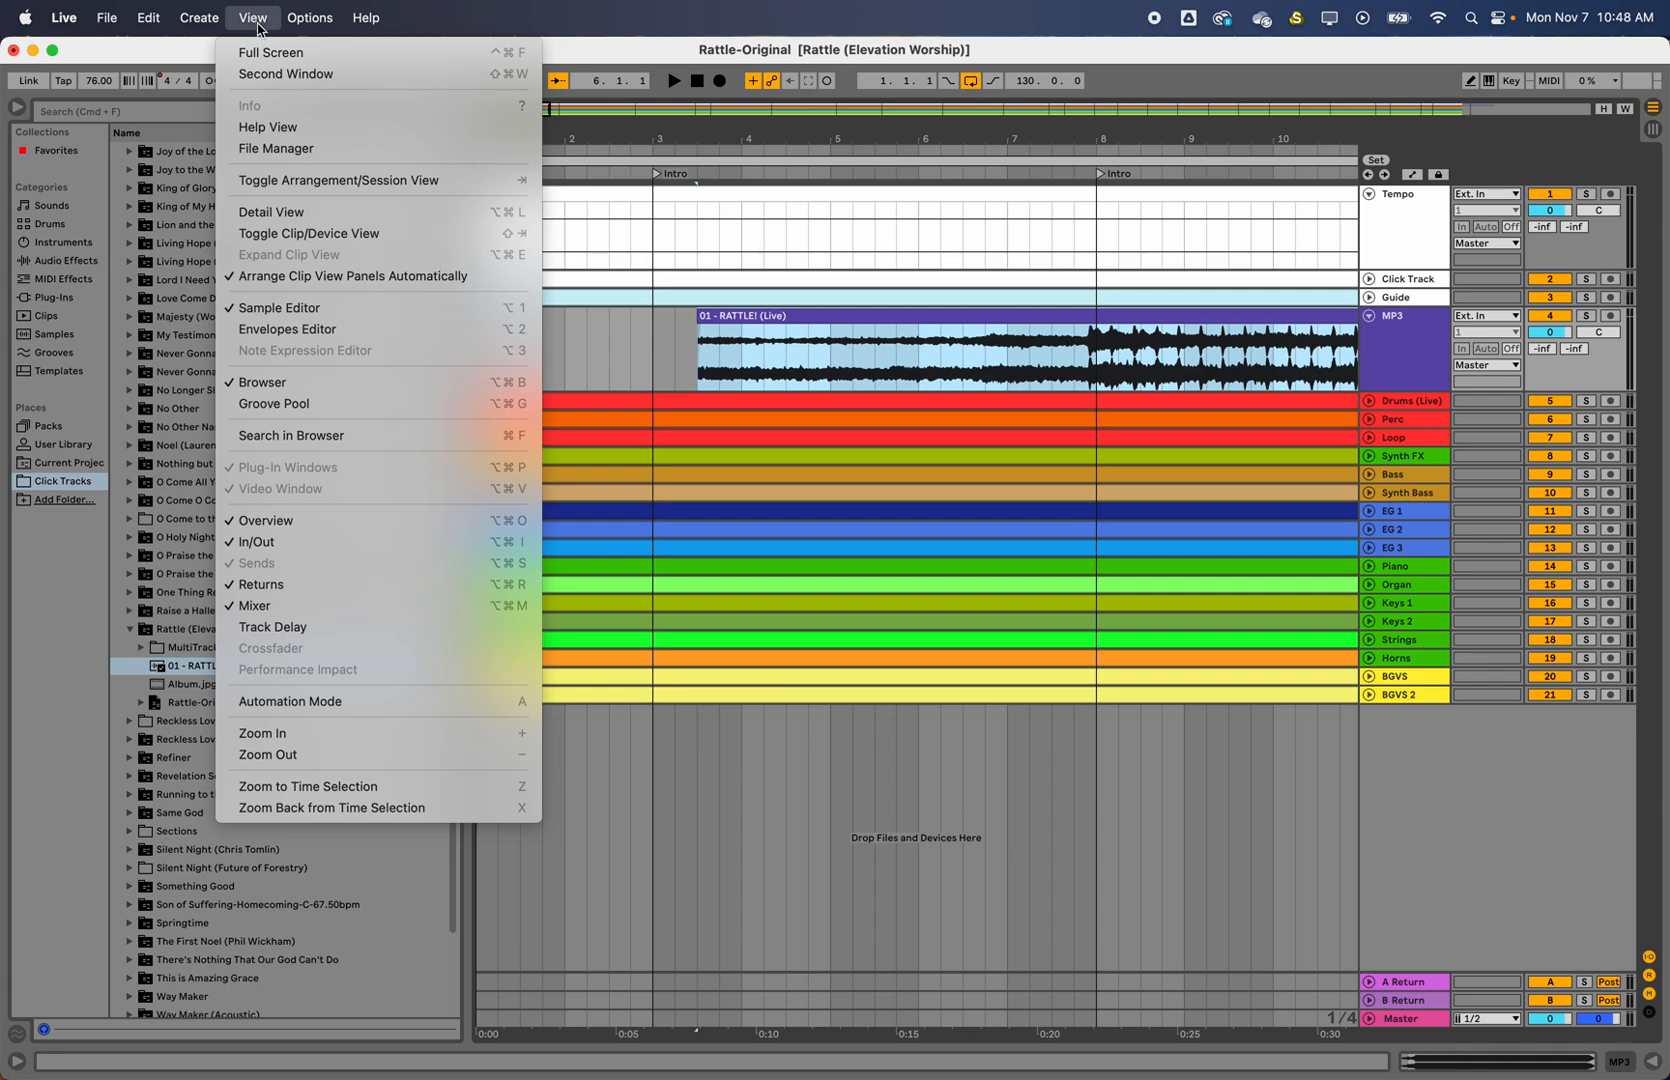
pyautogui.moveTo(297, 26)
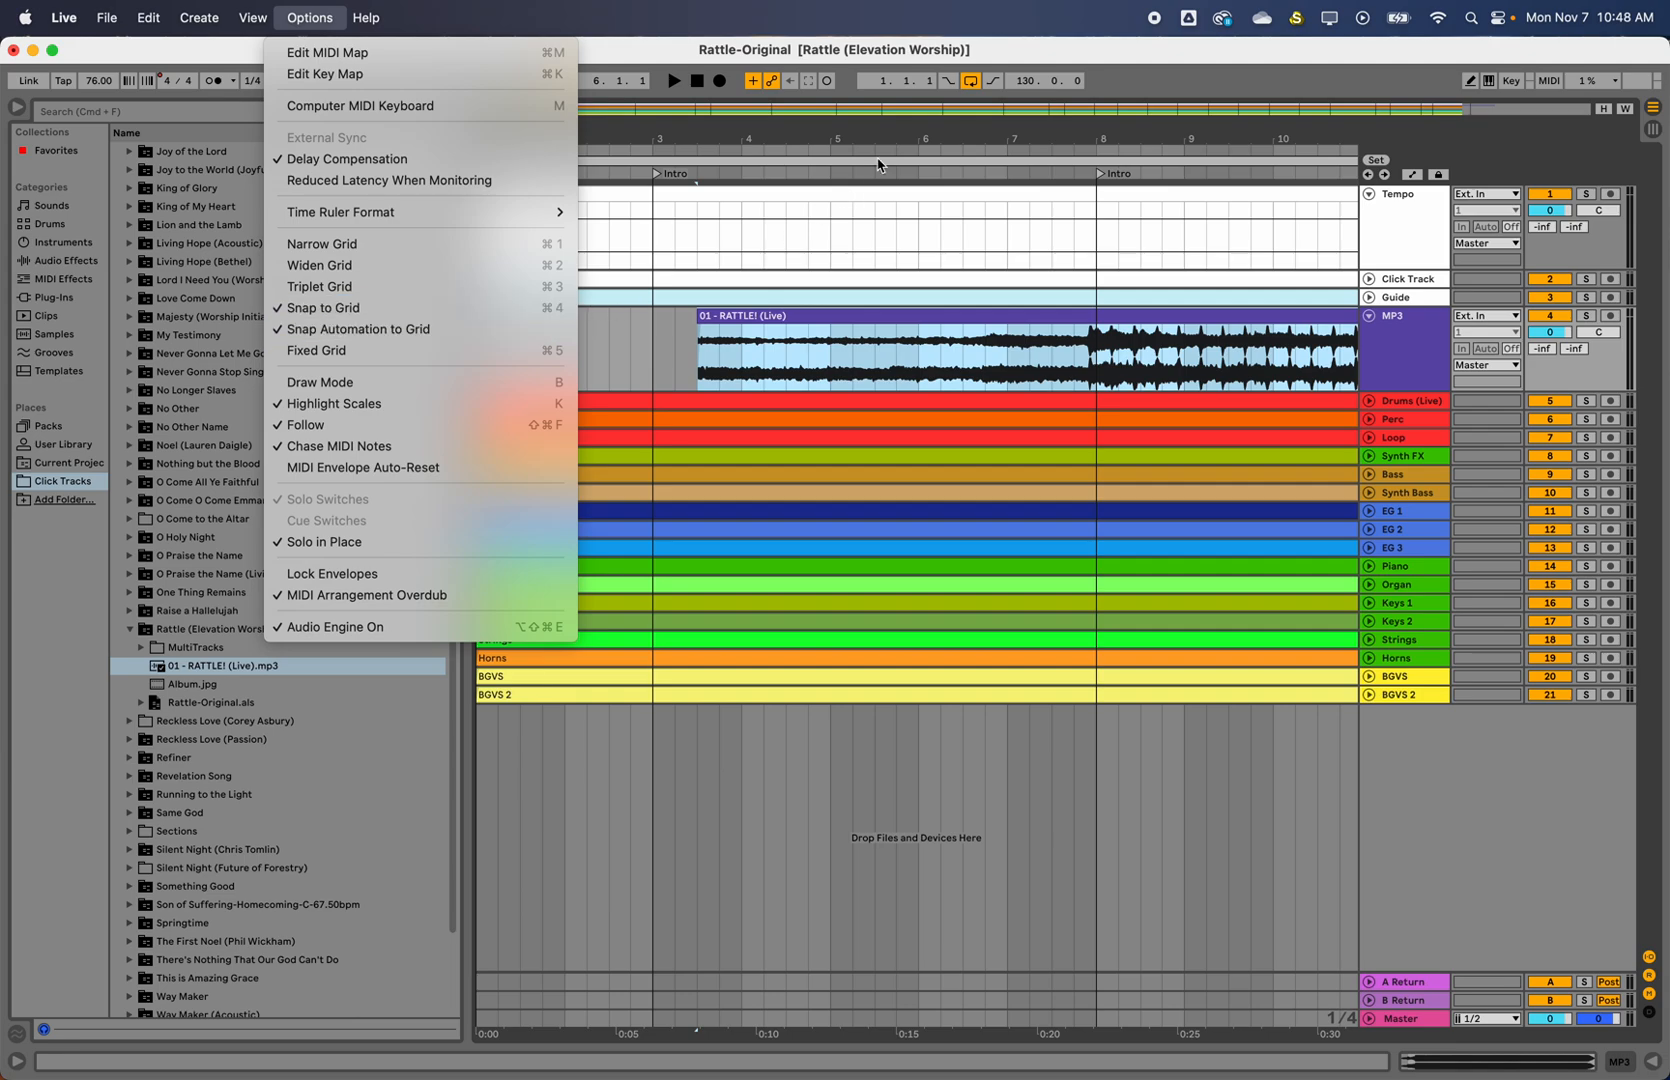
pyautogui.click(975, 58)
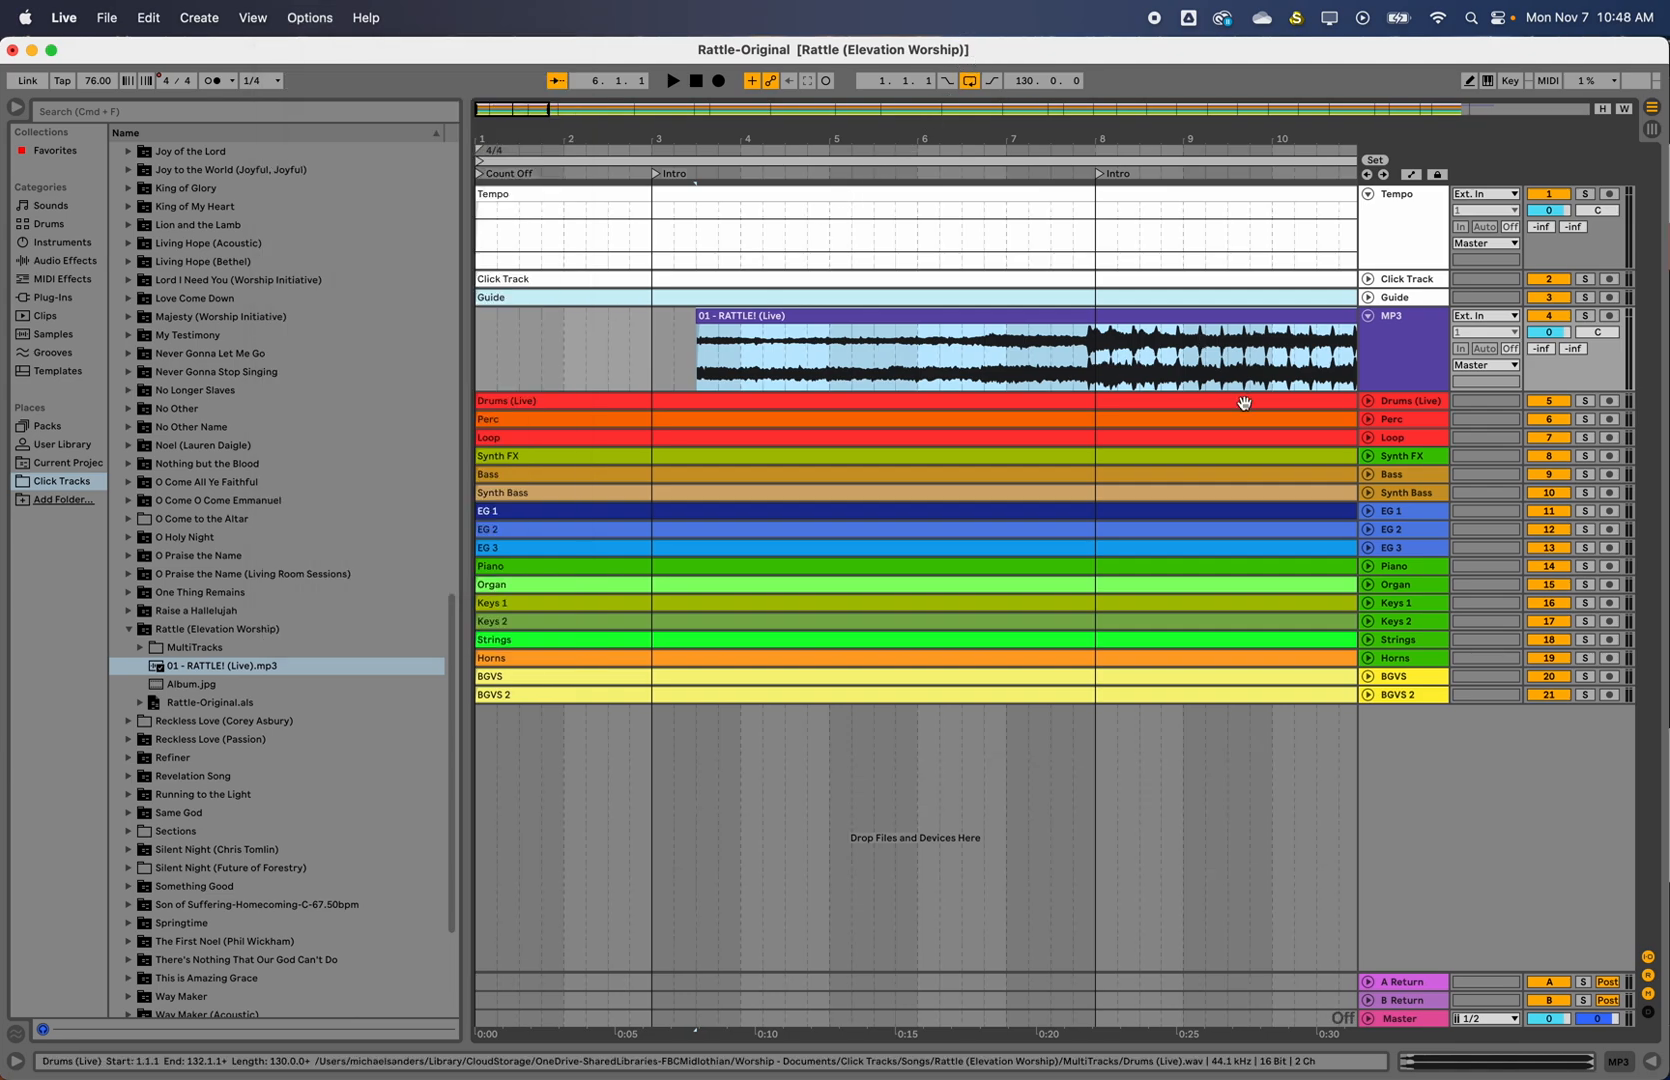
pyautogui.click(1133, 314)
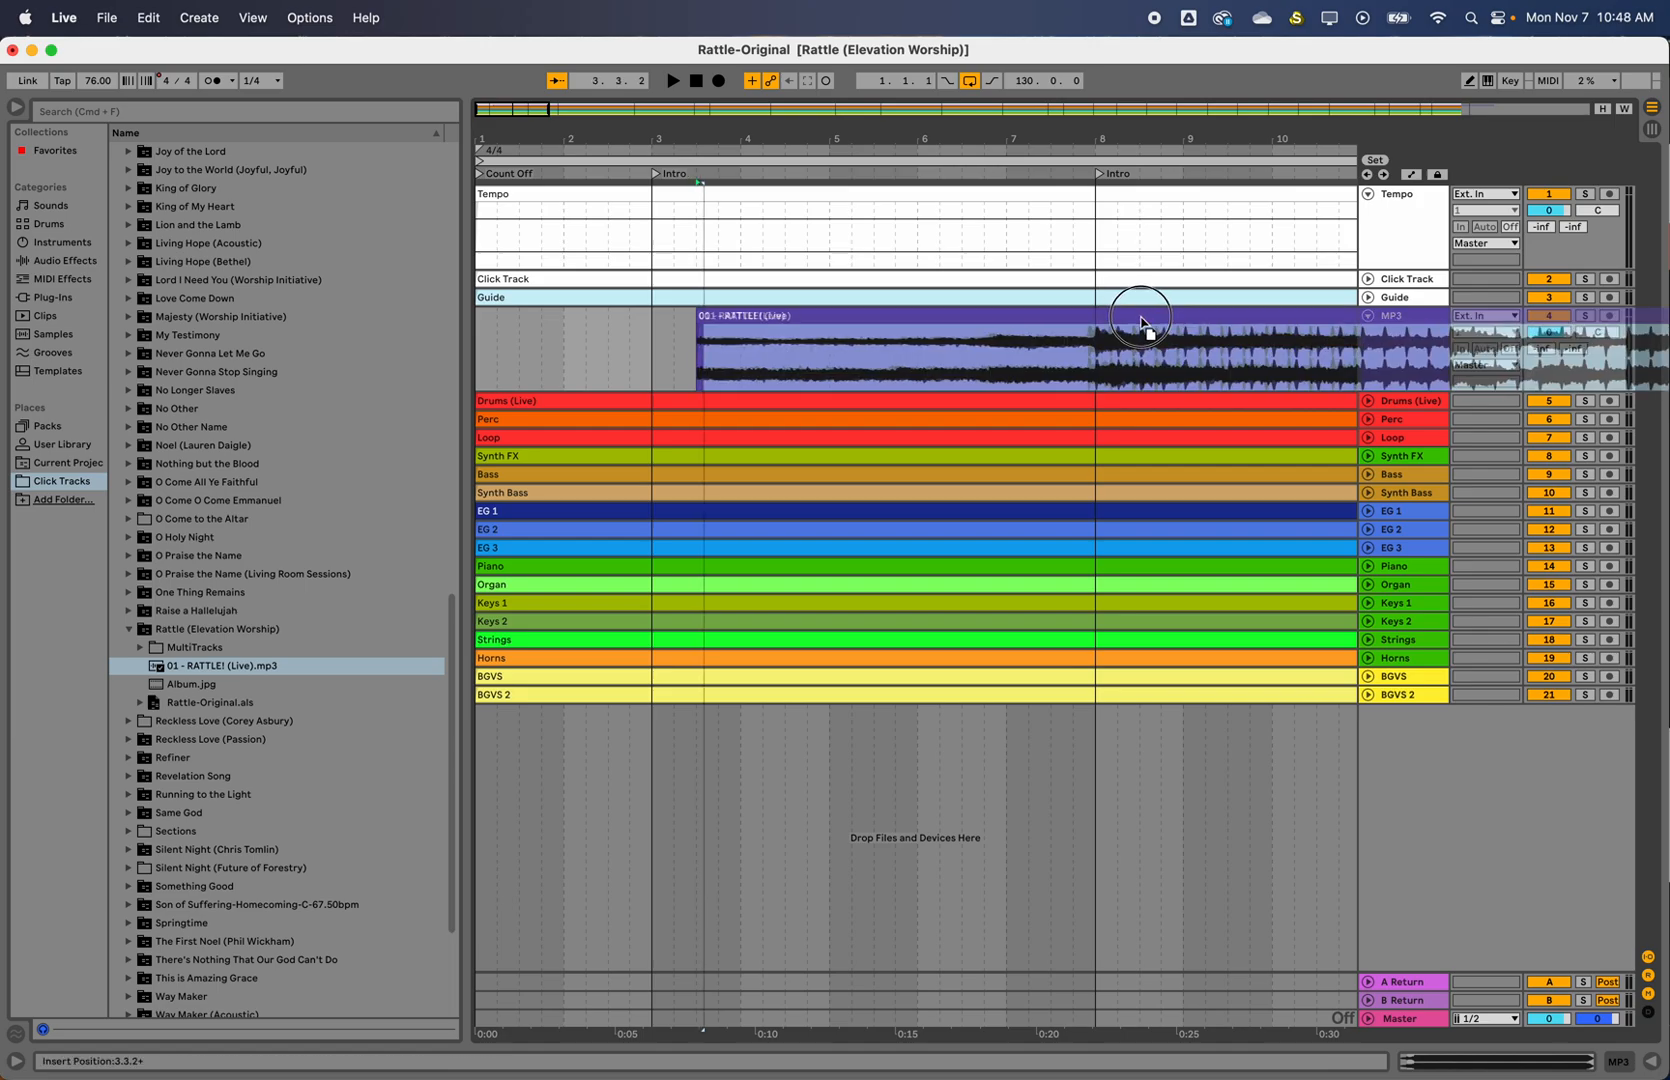
pyautogui.scroll(10, 1117, 356)
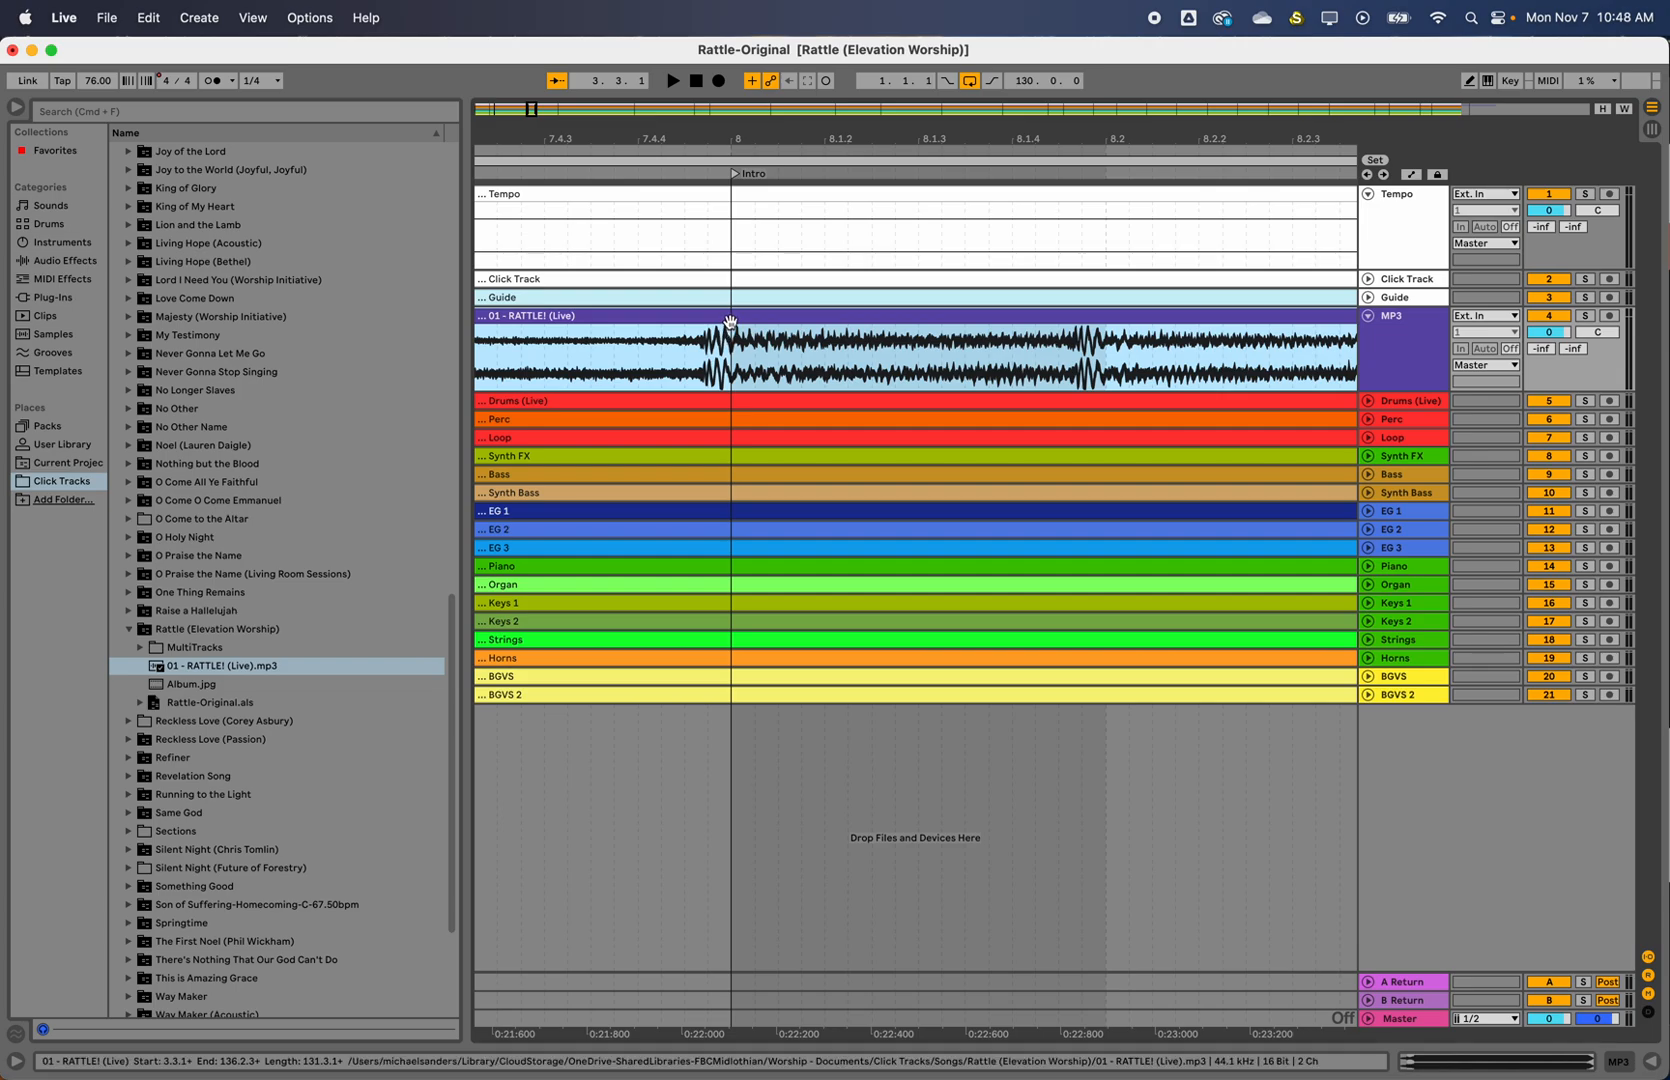
pyautogui.moveTo(731, 321); pyautogui.dragTo(760, 325)
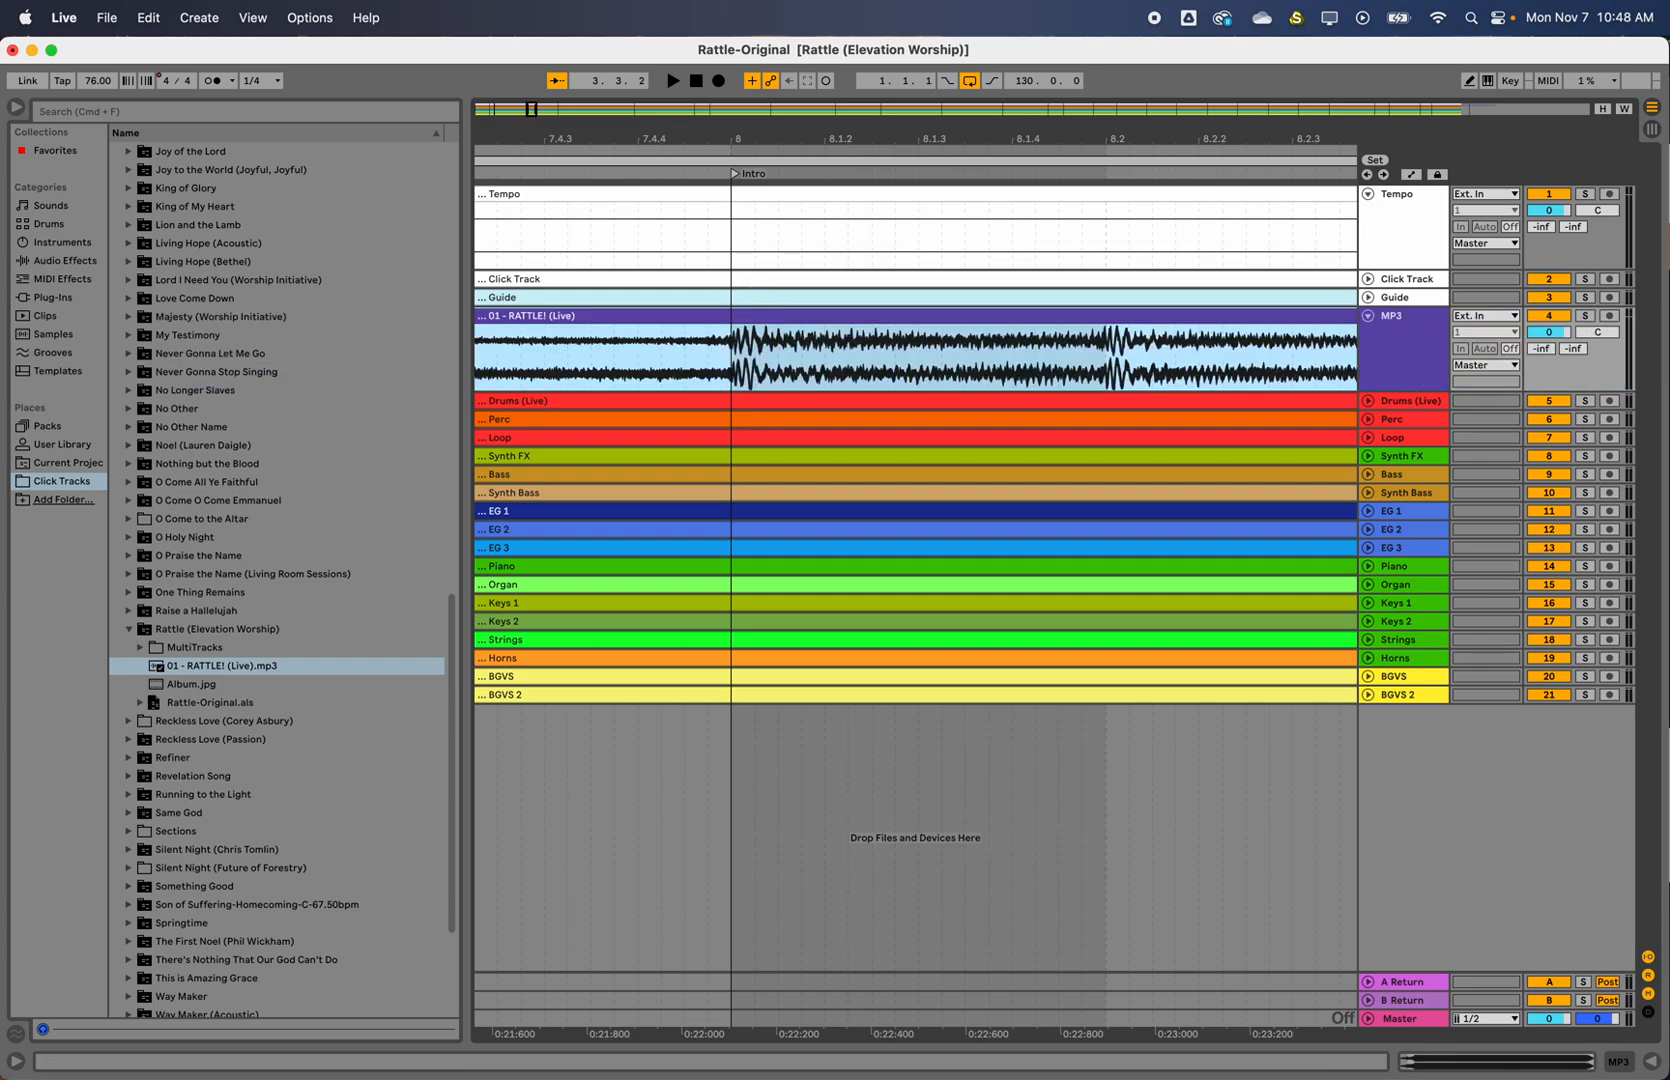
# Solo the MP3 track, turn on the metronome and play the recording against the click
pyautogui.click(1585, 315)
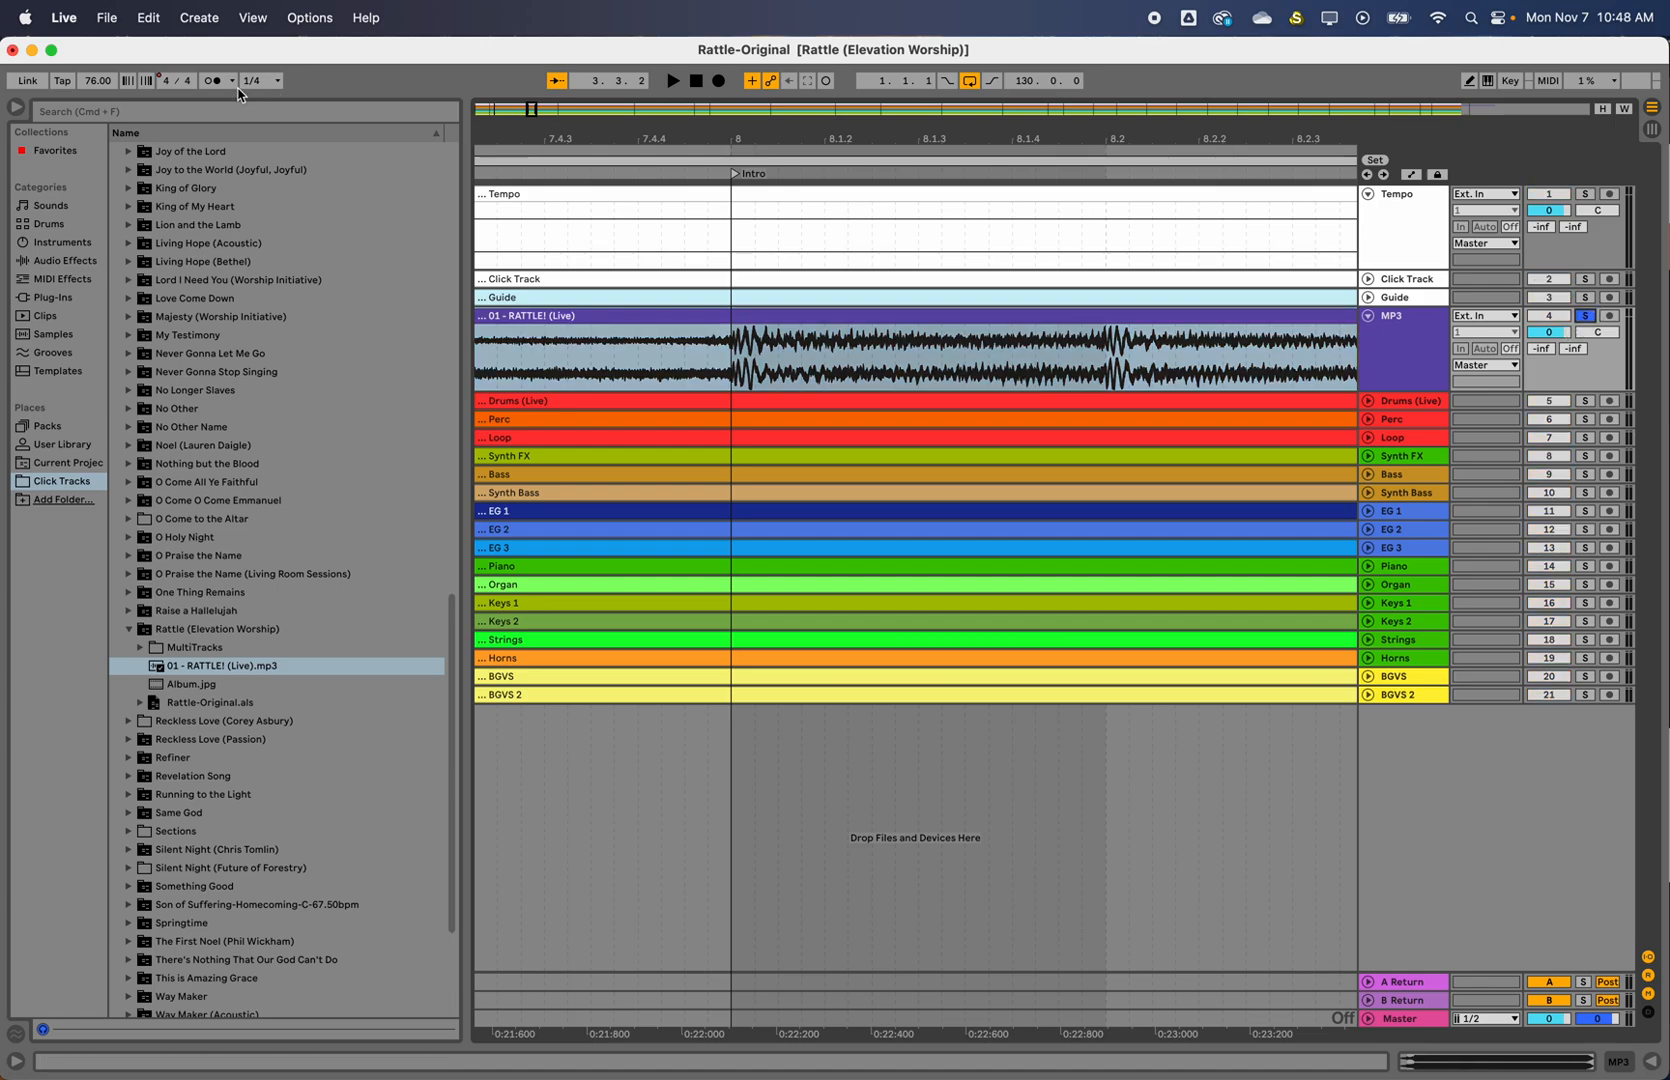
pyautogui.press('space')
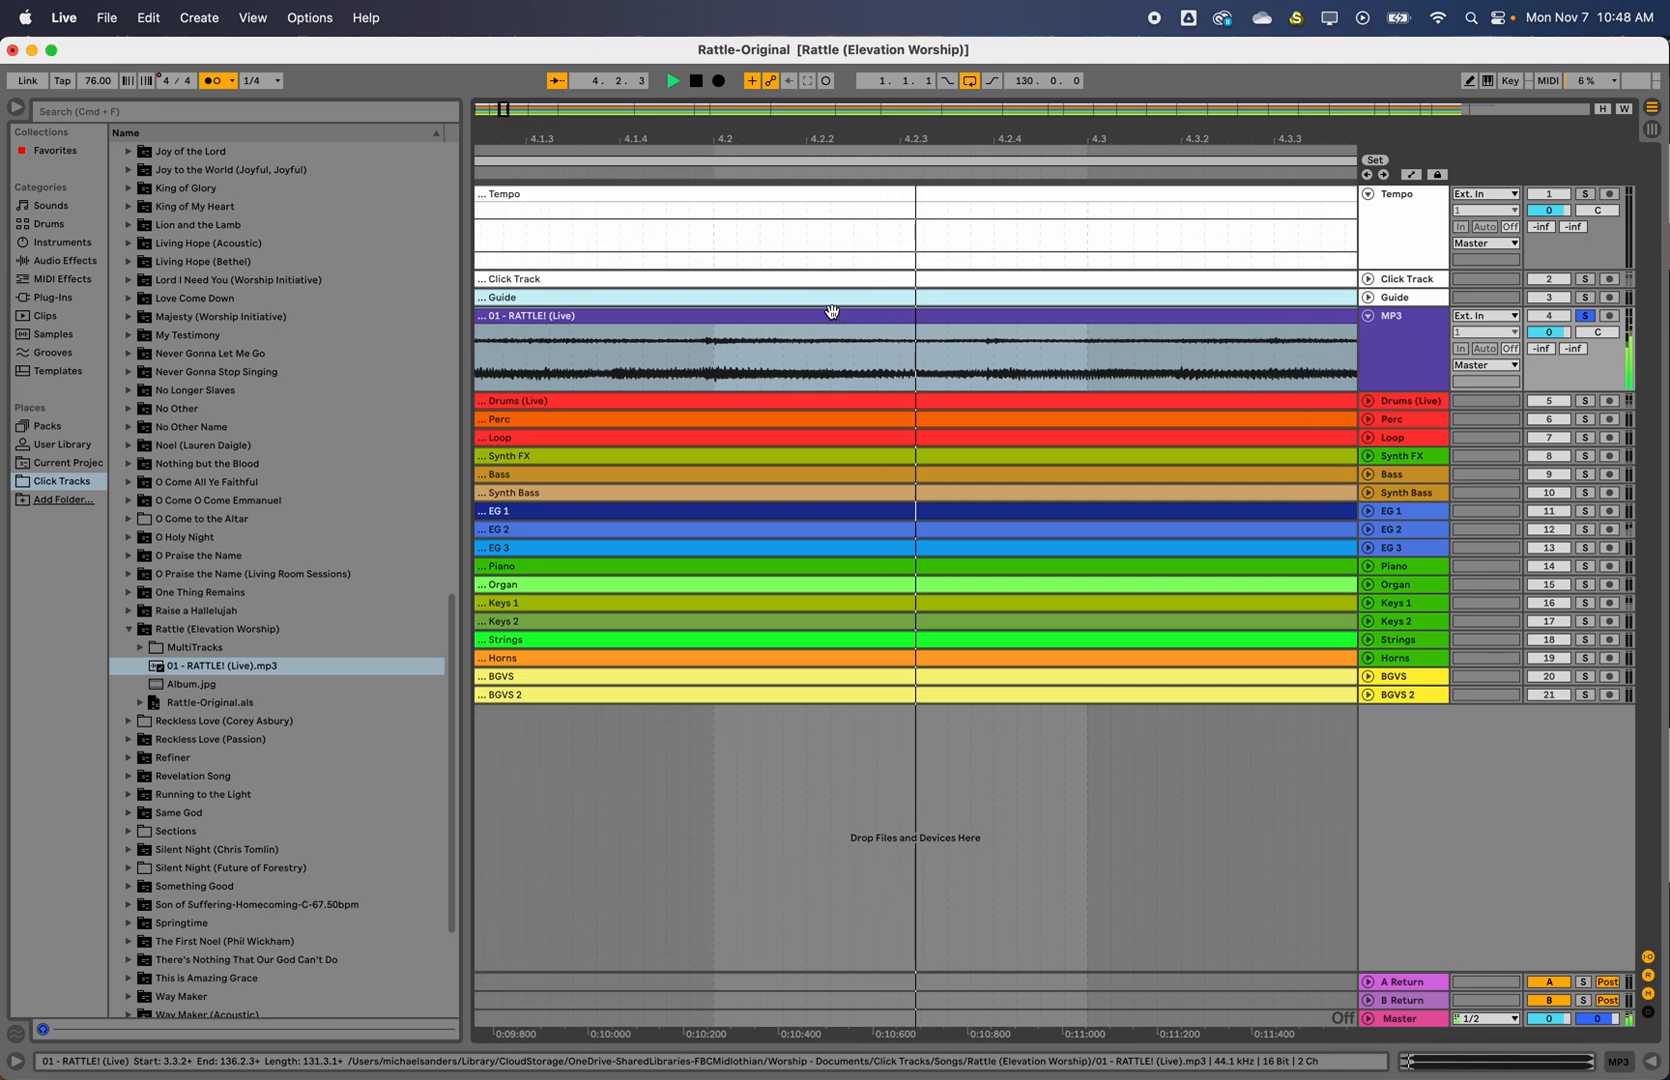
pyautogui.press('space')
# Try restoring four bars of the clip's intro with its loud entry on the Verse 1 locator at bar 12, and play it
pyautogui.scroll(-5, 832, 312)
pyautogui.moveTo(768, 316); pyautogui.dragTo(729, 300)
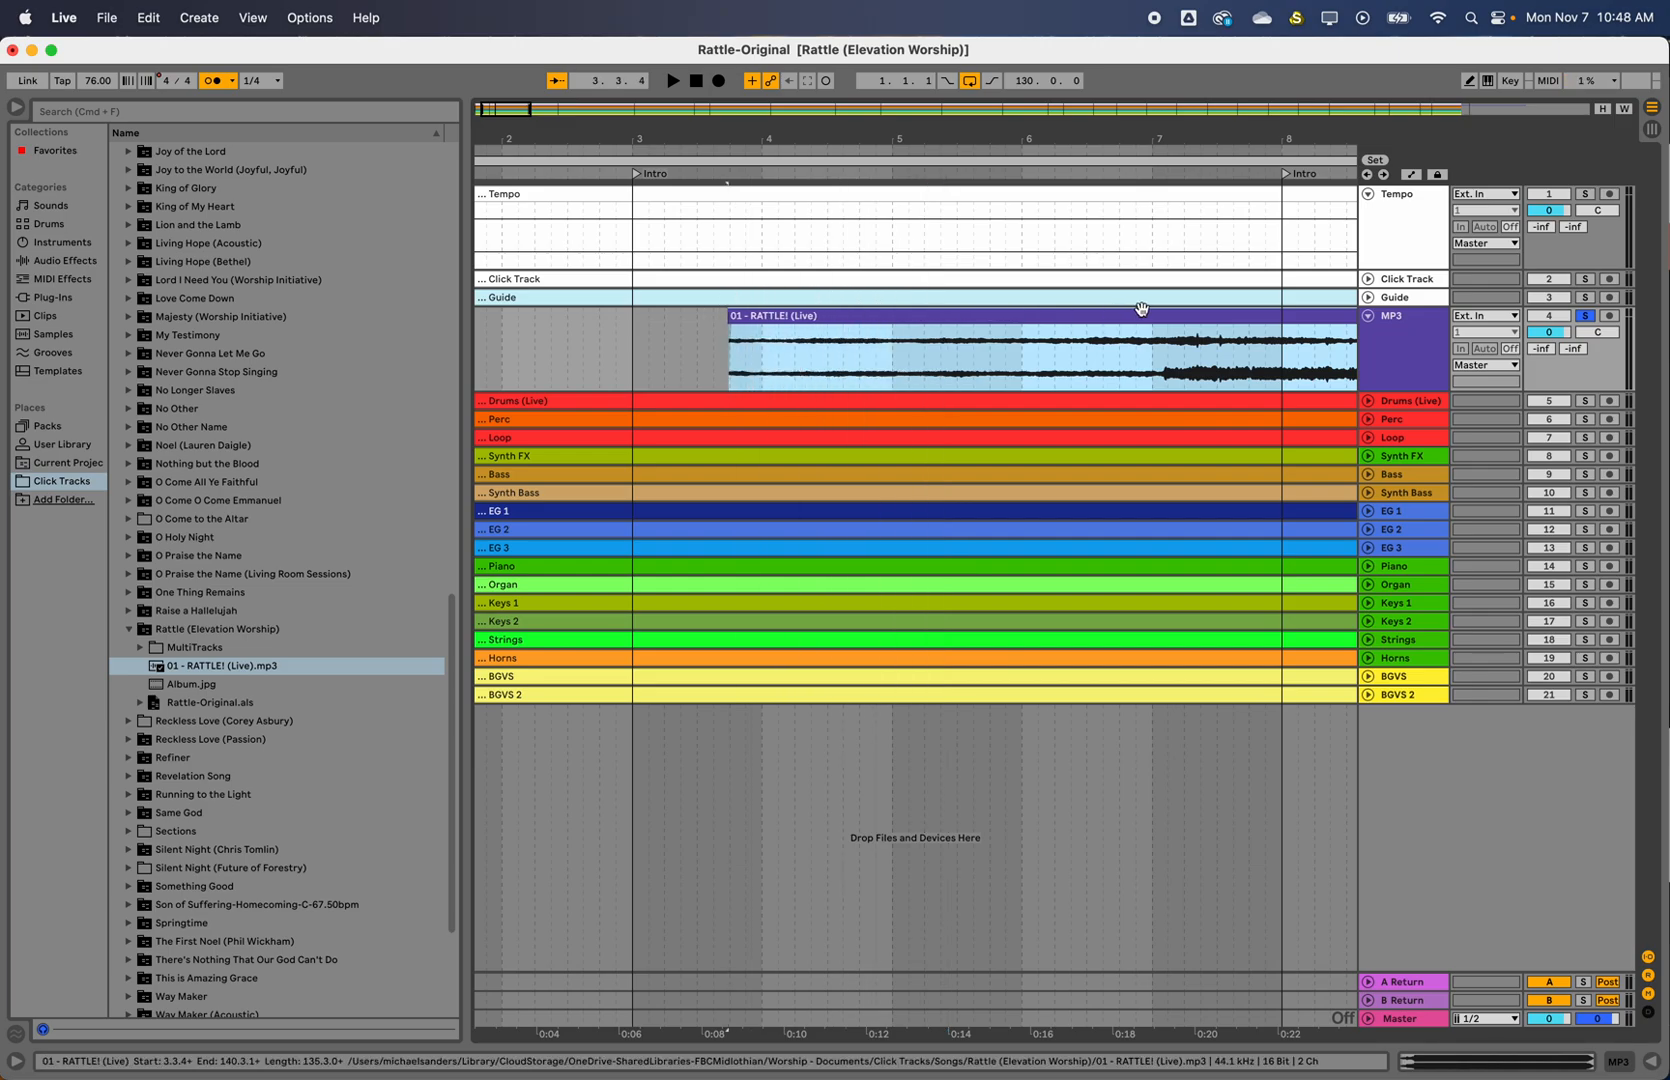
pyautogui.click(1005, 347)
pyautogui.press('space')
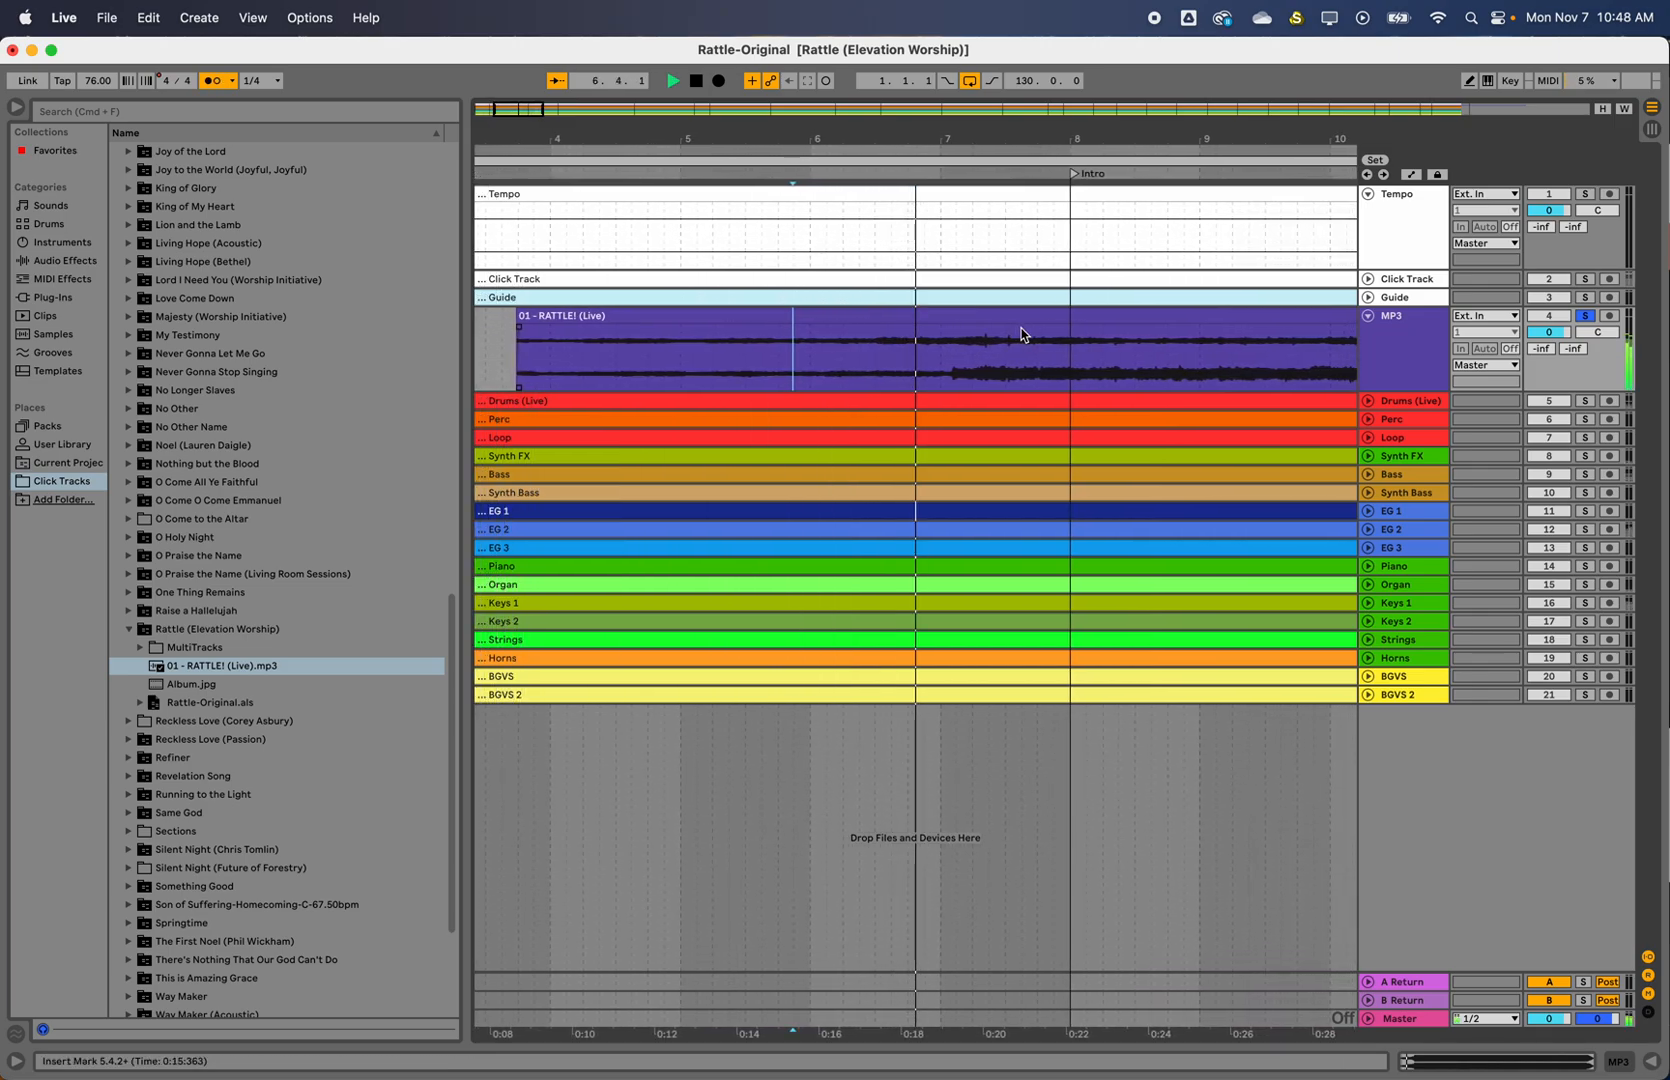
pyautogui.press('space')
# Try shifting the RATTLE! (Live) clip later so the quieter synth entry starts on the Intro locator at bar 8, and play it
pyautogui.moveTo(997, 323); pyautogui.dragTo(1110, 327)
pyautogui.scroll(5, 1001, 370)
pyautogui.scroll(3, 1001, 375)
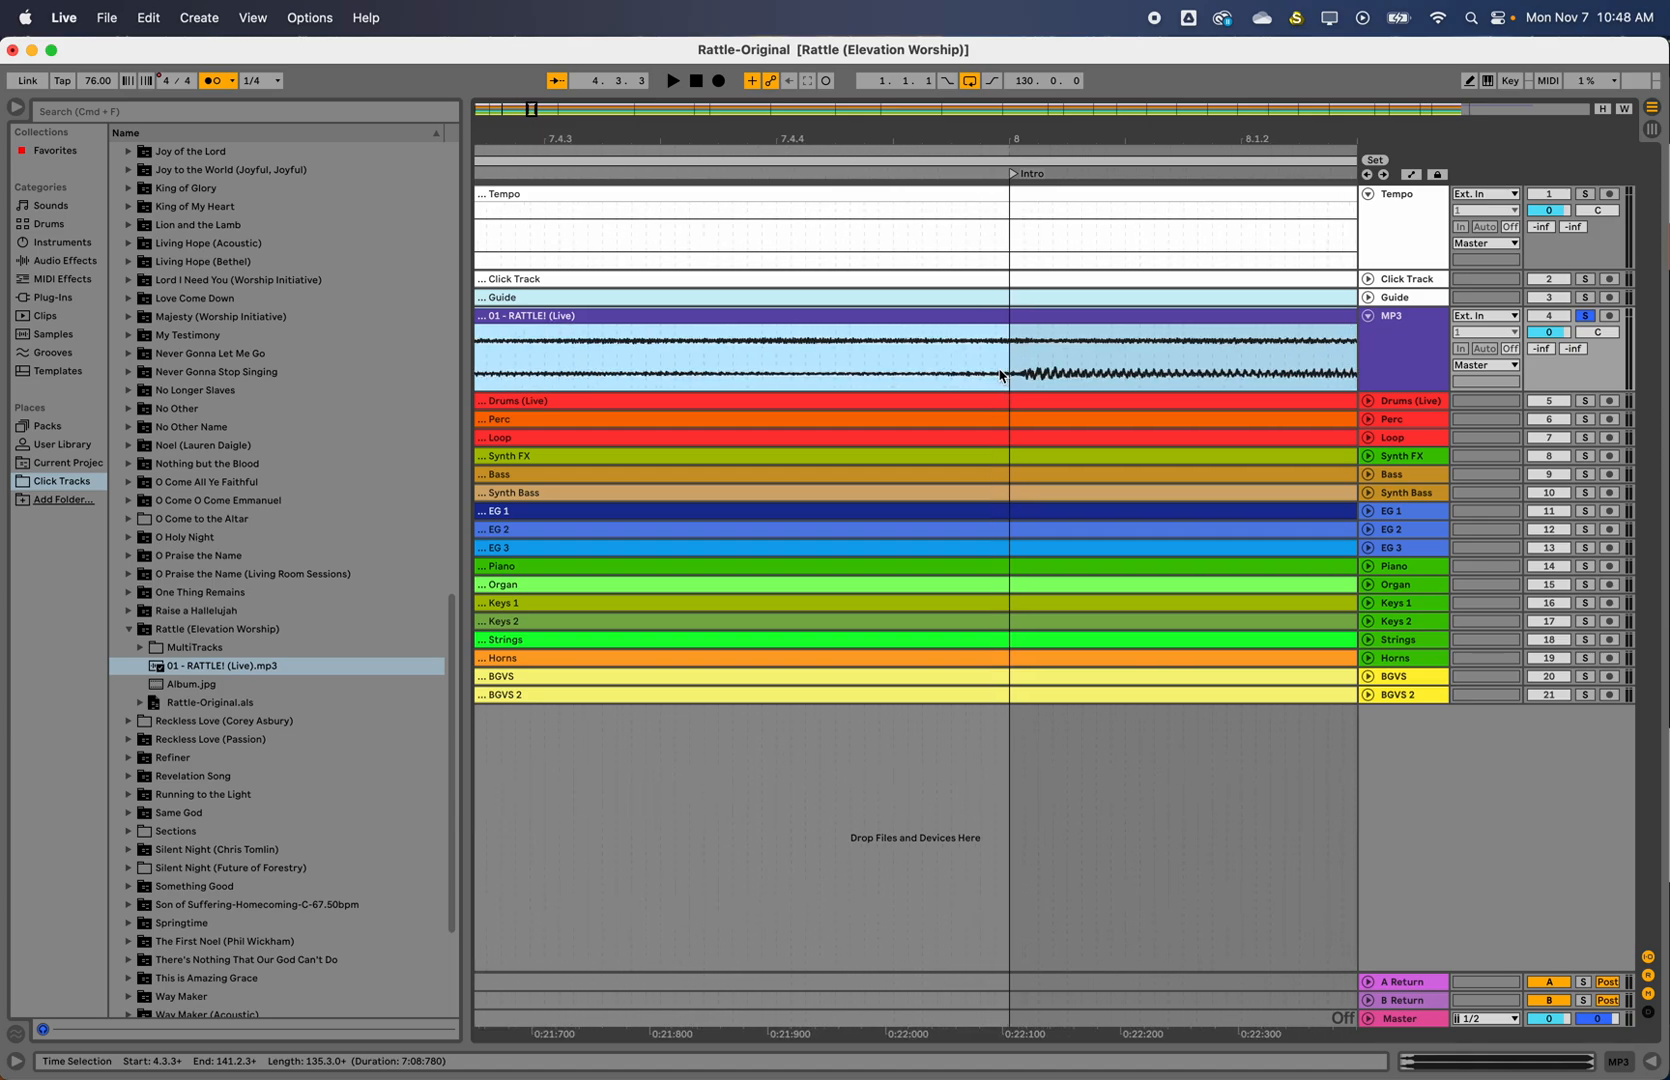
pyautogui.click(1087, 315)
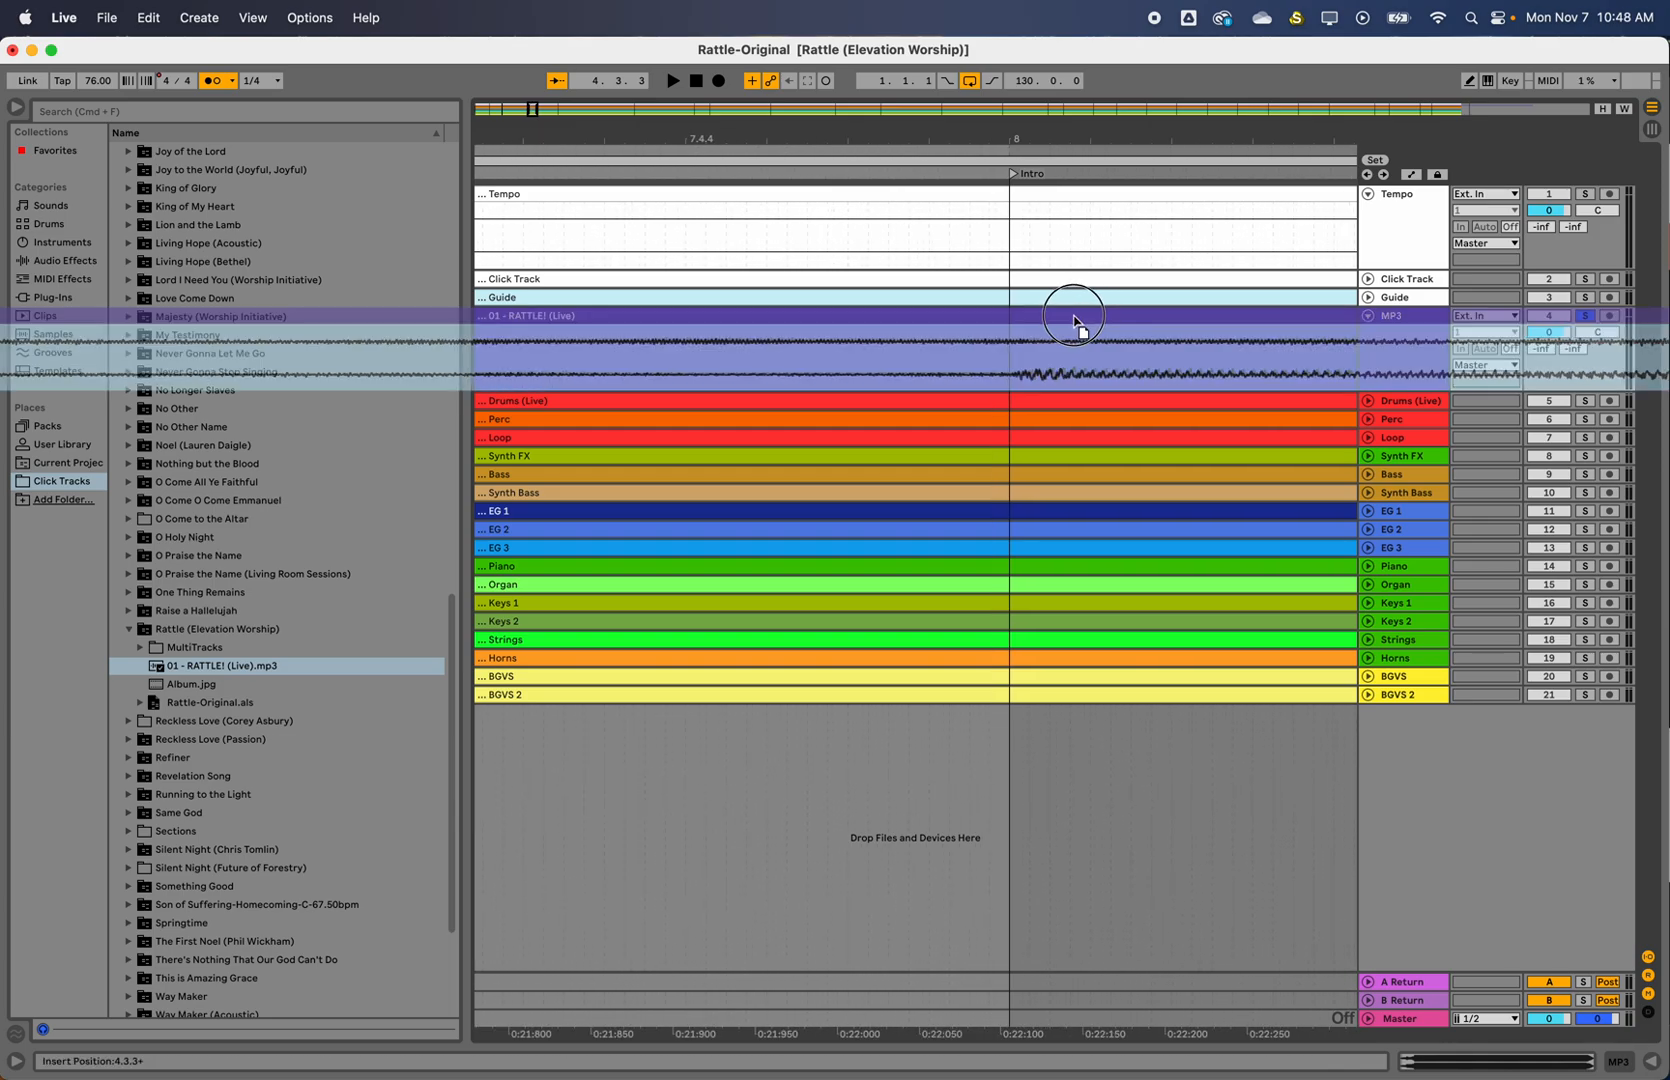
pyautogui.press('space')
pyautogui.scroll(-8, 1064, 339)
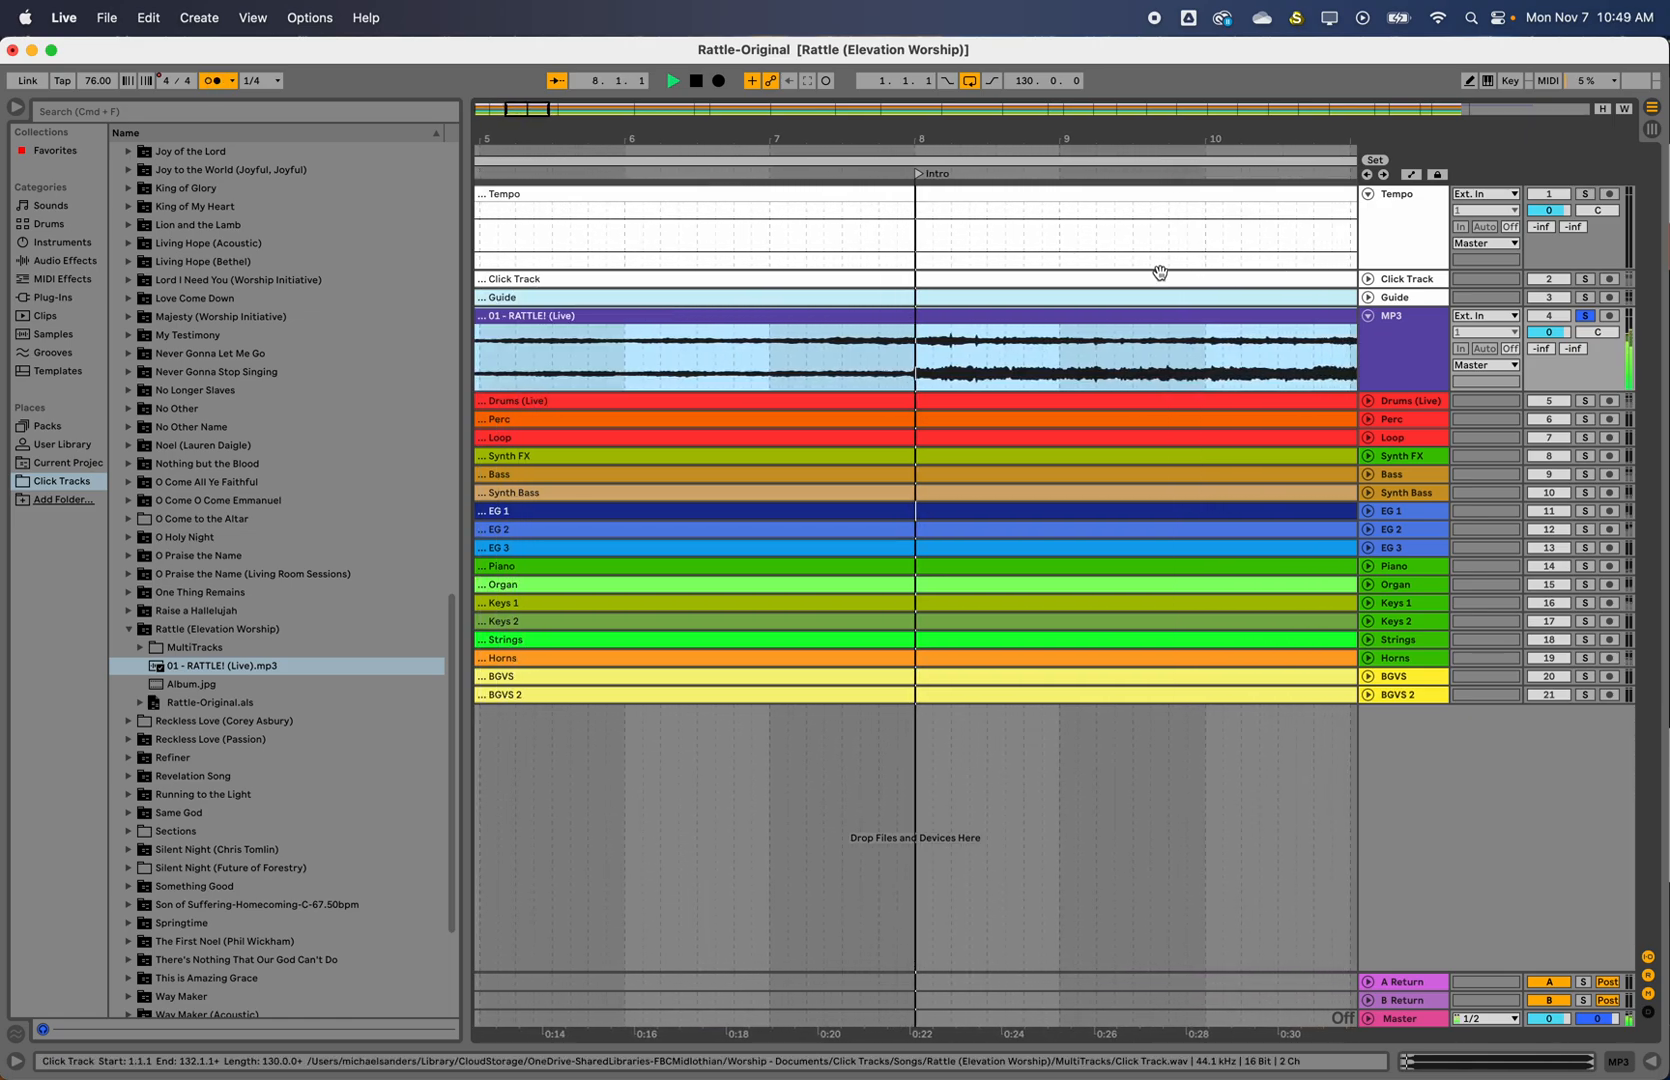
pyautogui.scroll(-10, 1137, 275)
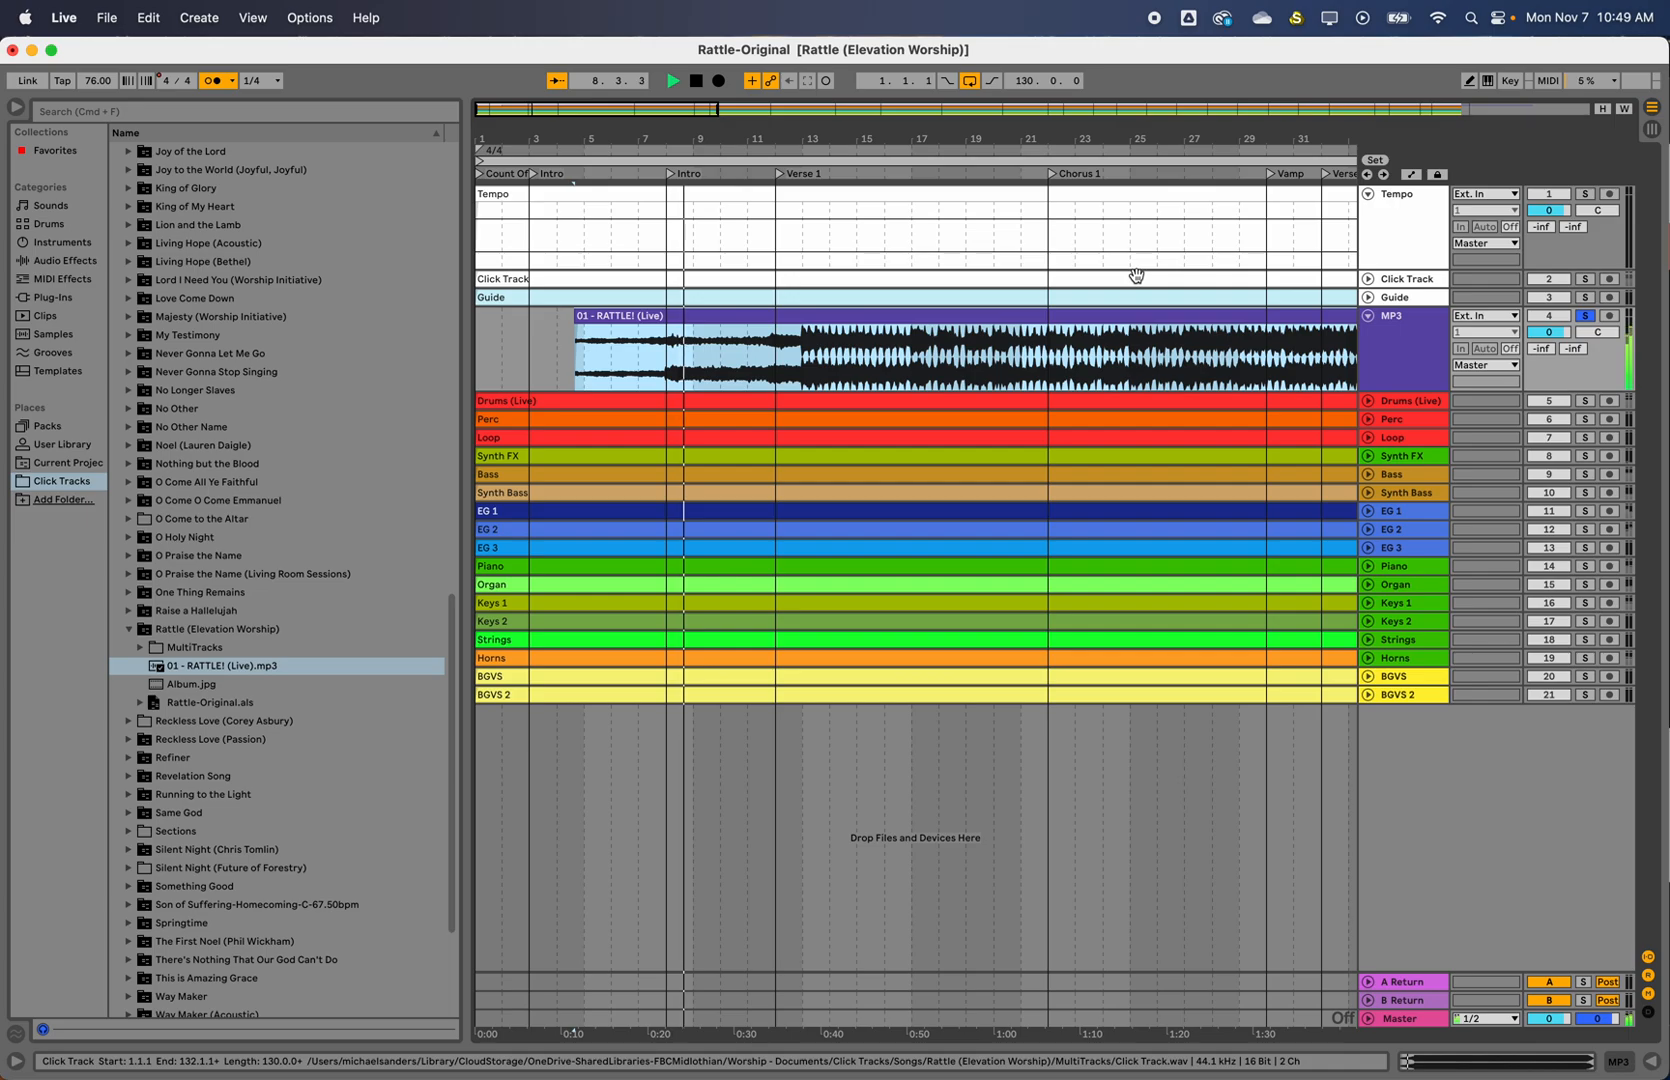
# Try trimming the clip's start to about 9.3.3, and undo both this trim and the preceding clip shift
pyautogui.click(620, 332)
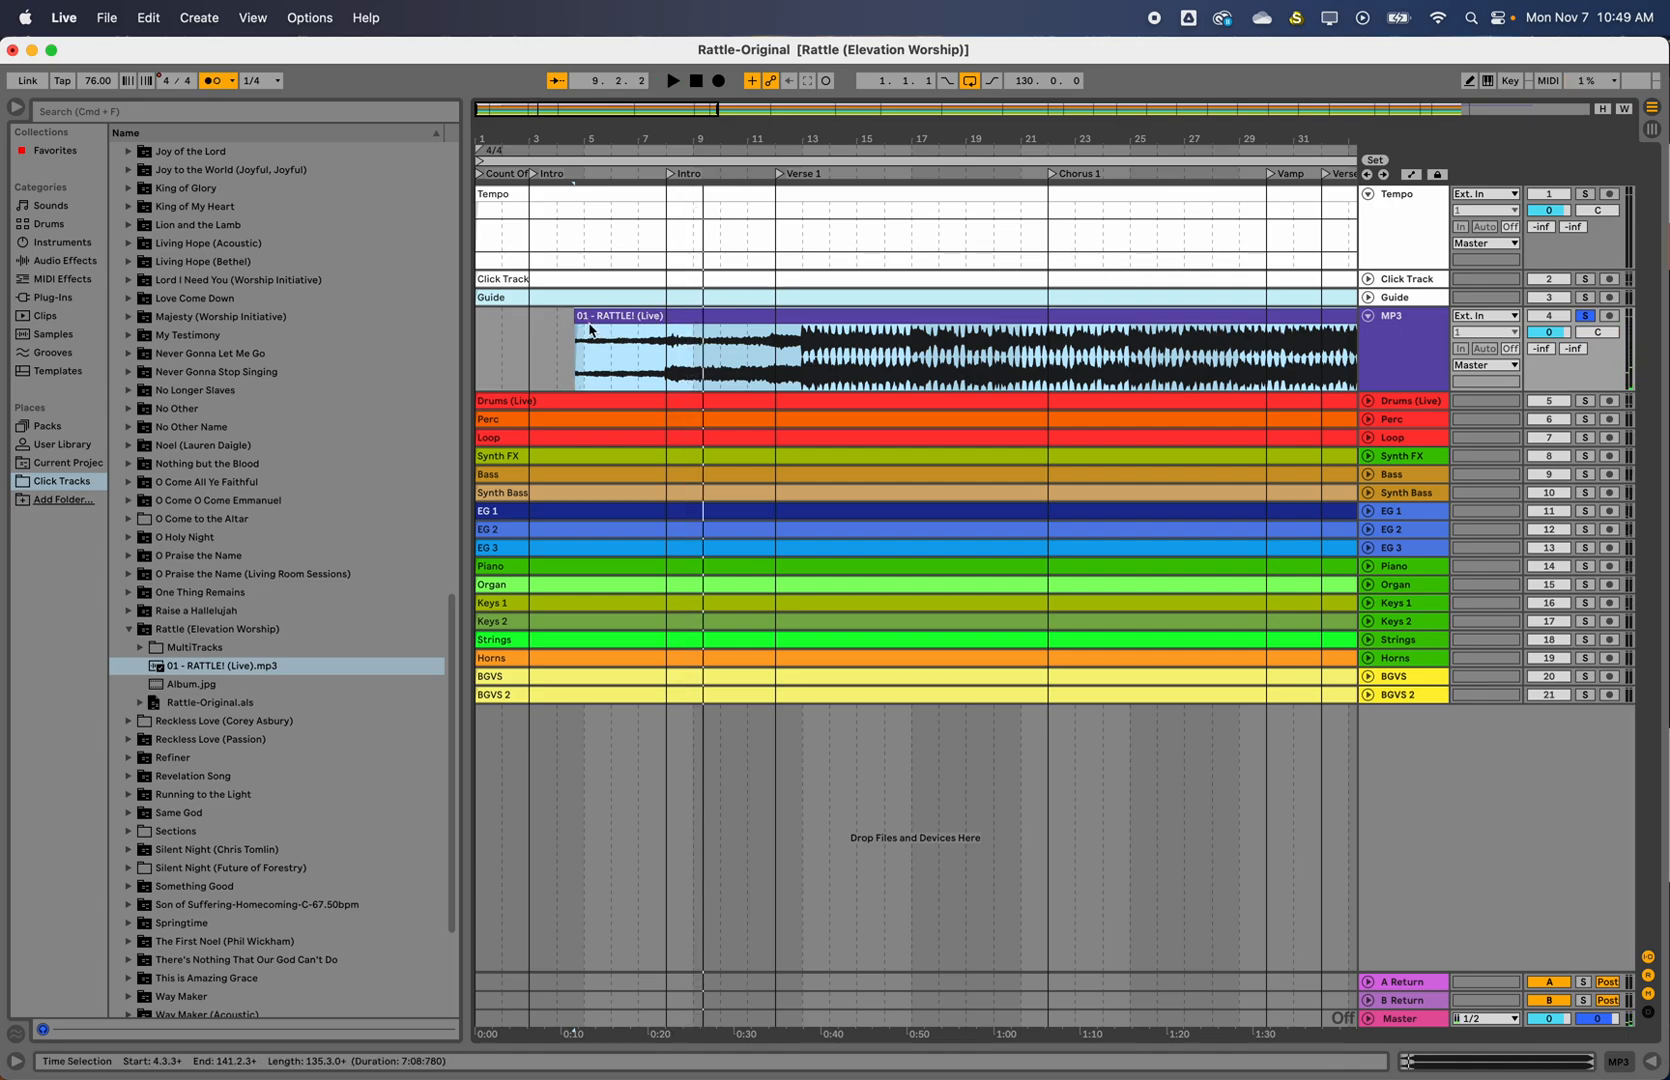
pyautogui.moveTo(576, 318); pyautogui.dragTo(709, 316)
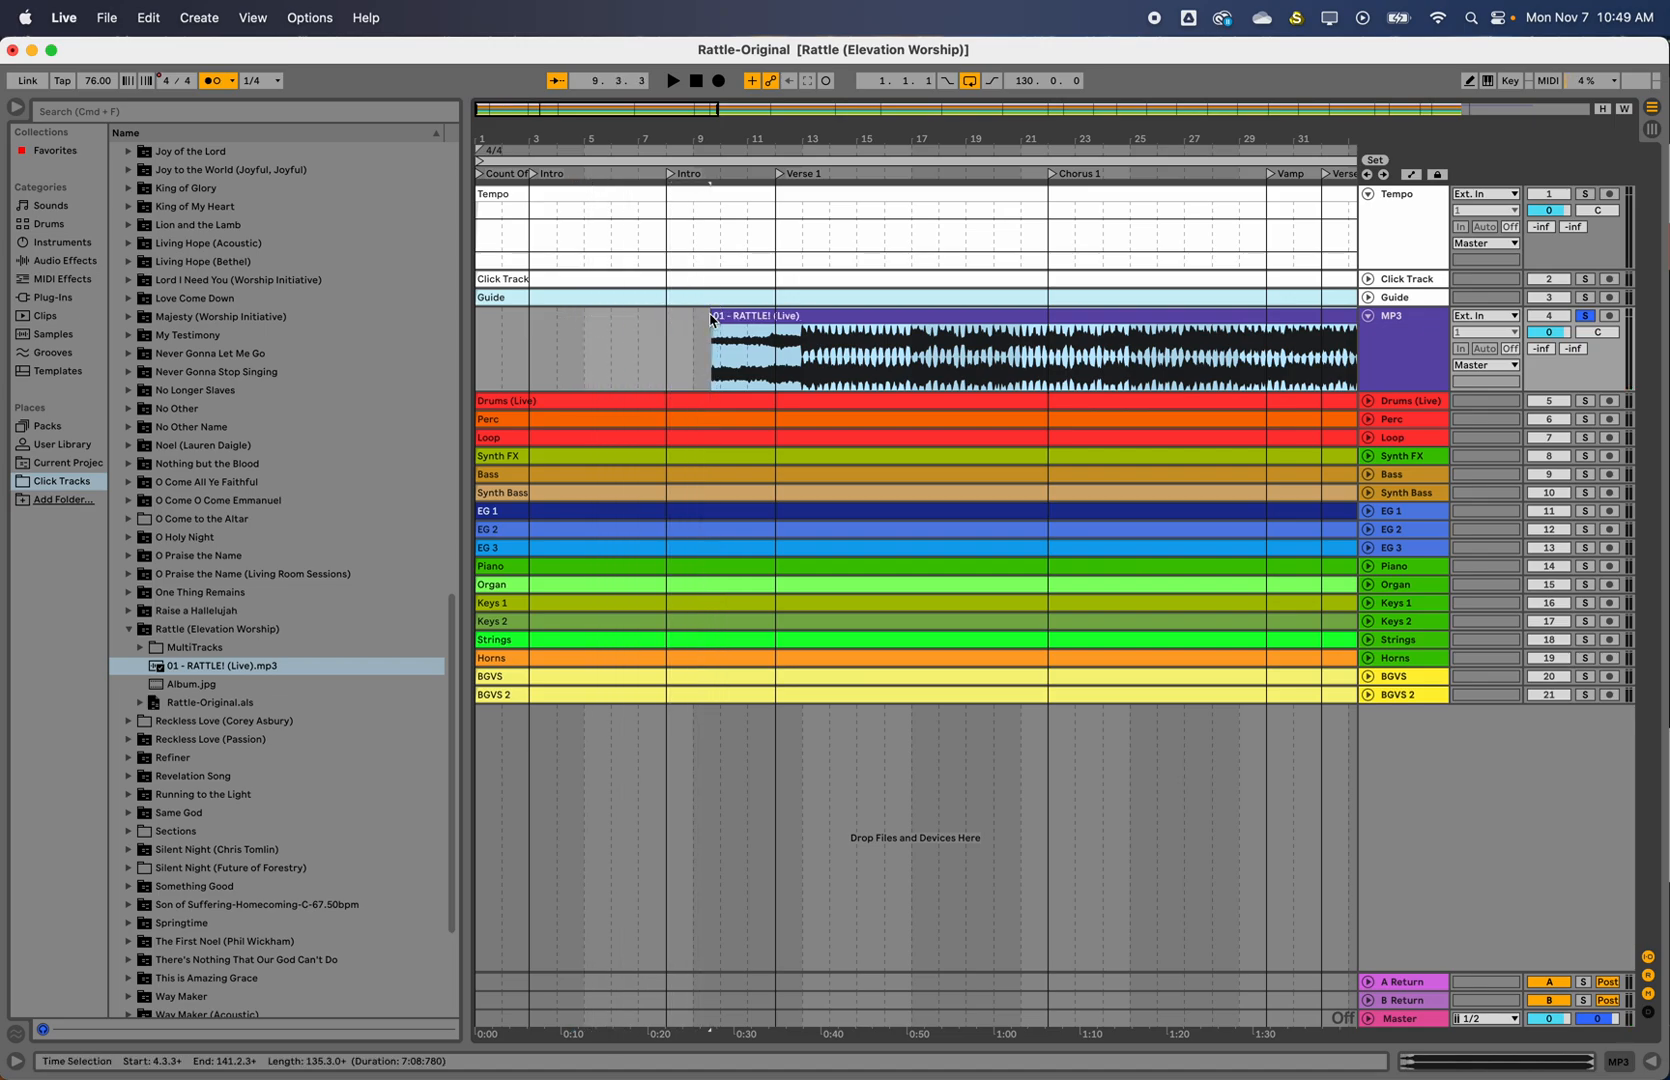
pyautogui.press('super+z')
pyautogui.press('super+z')
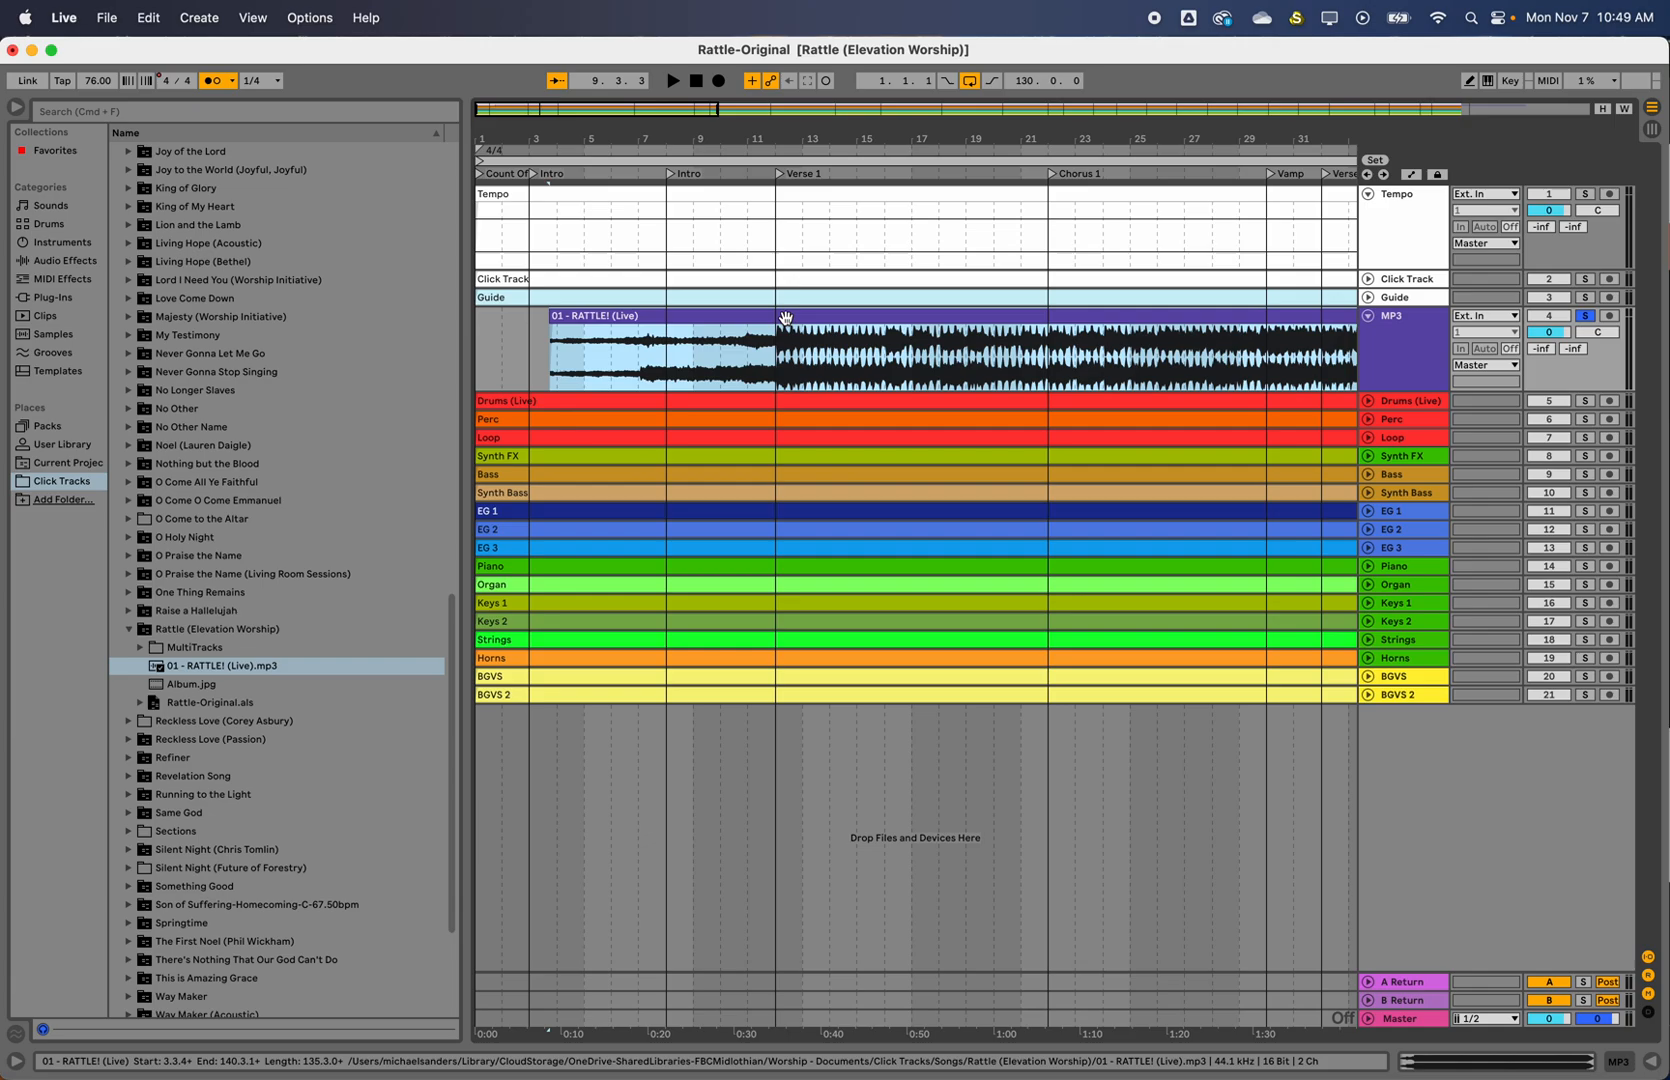
# Trim the RATTLE! (Live) clip to start at about 6.3.2 and align its loud entry with the Intro locator at bar 8
pyautogui.moveTo(550, 320); pyautogui.dragTo(712, 335)
pyautogui.scroll(5, 680, 345)
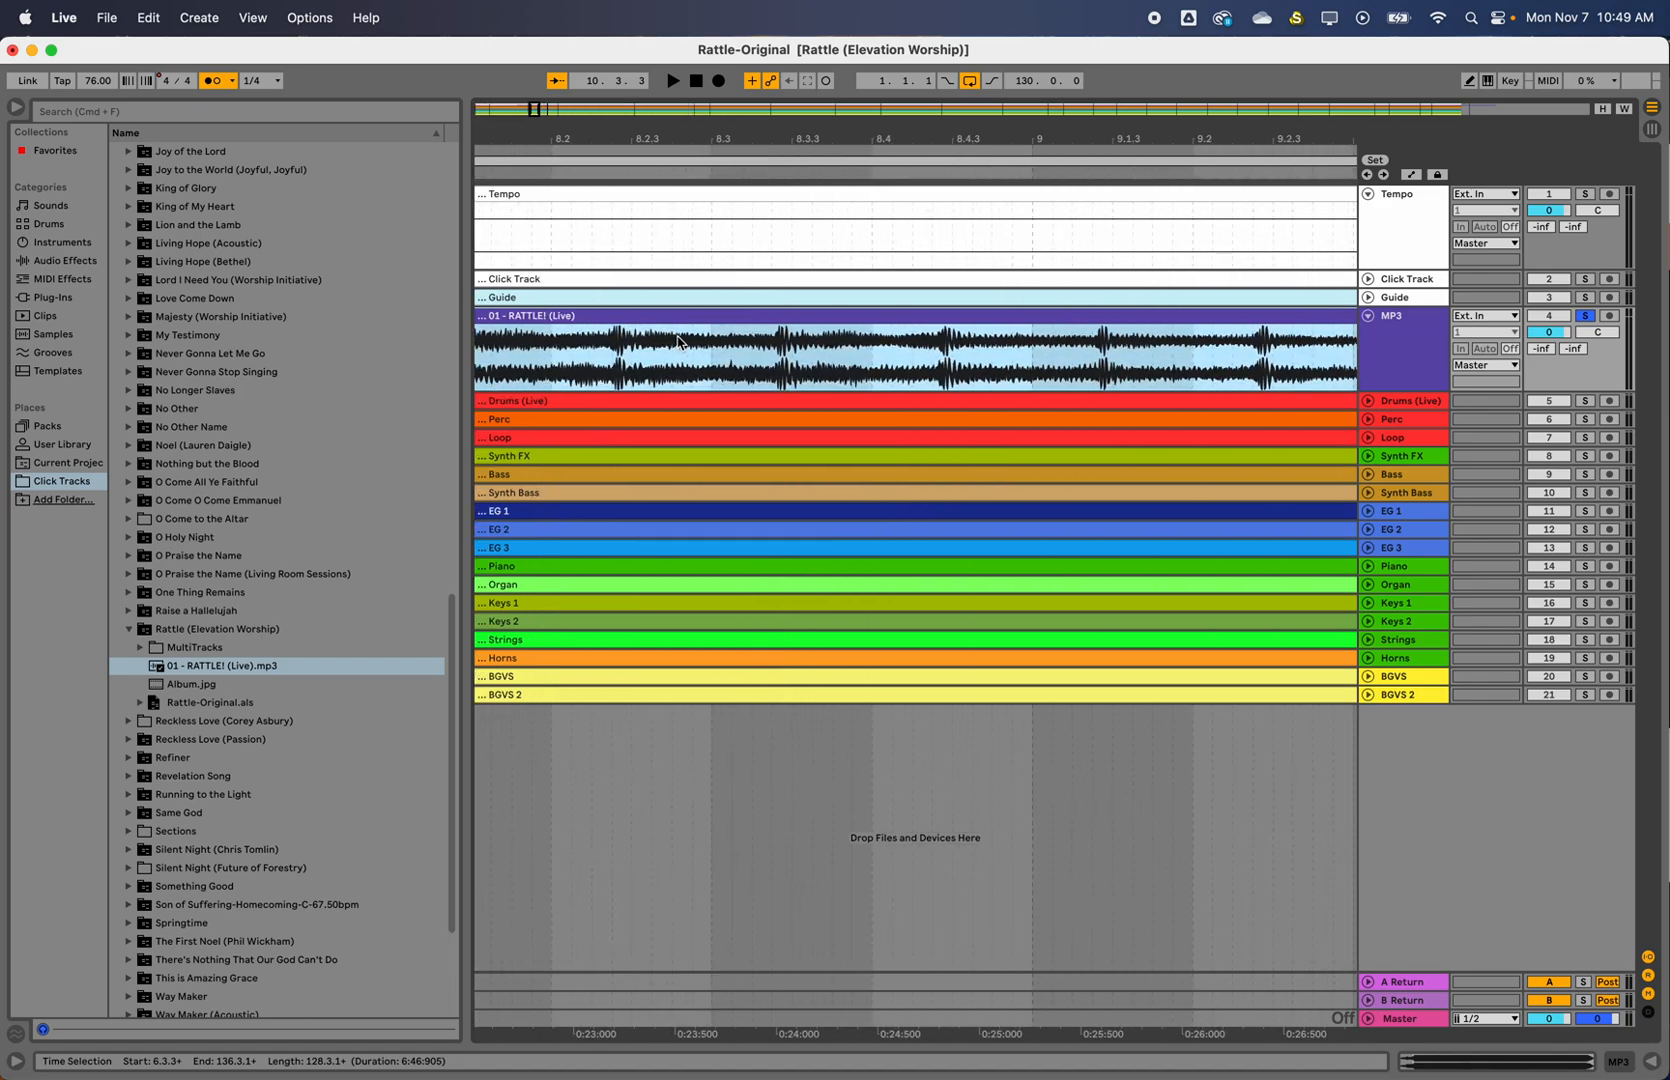
pyautogui.scroll(5, 678, 342)
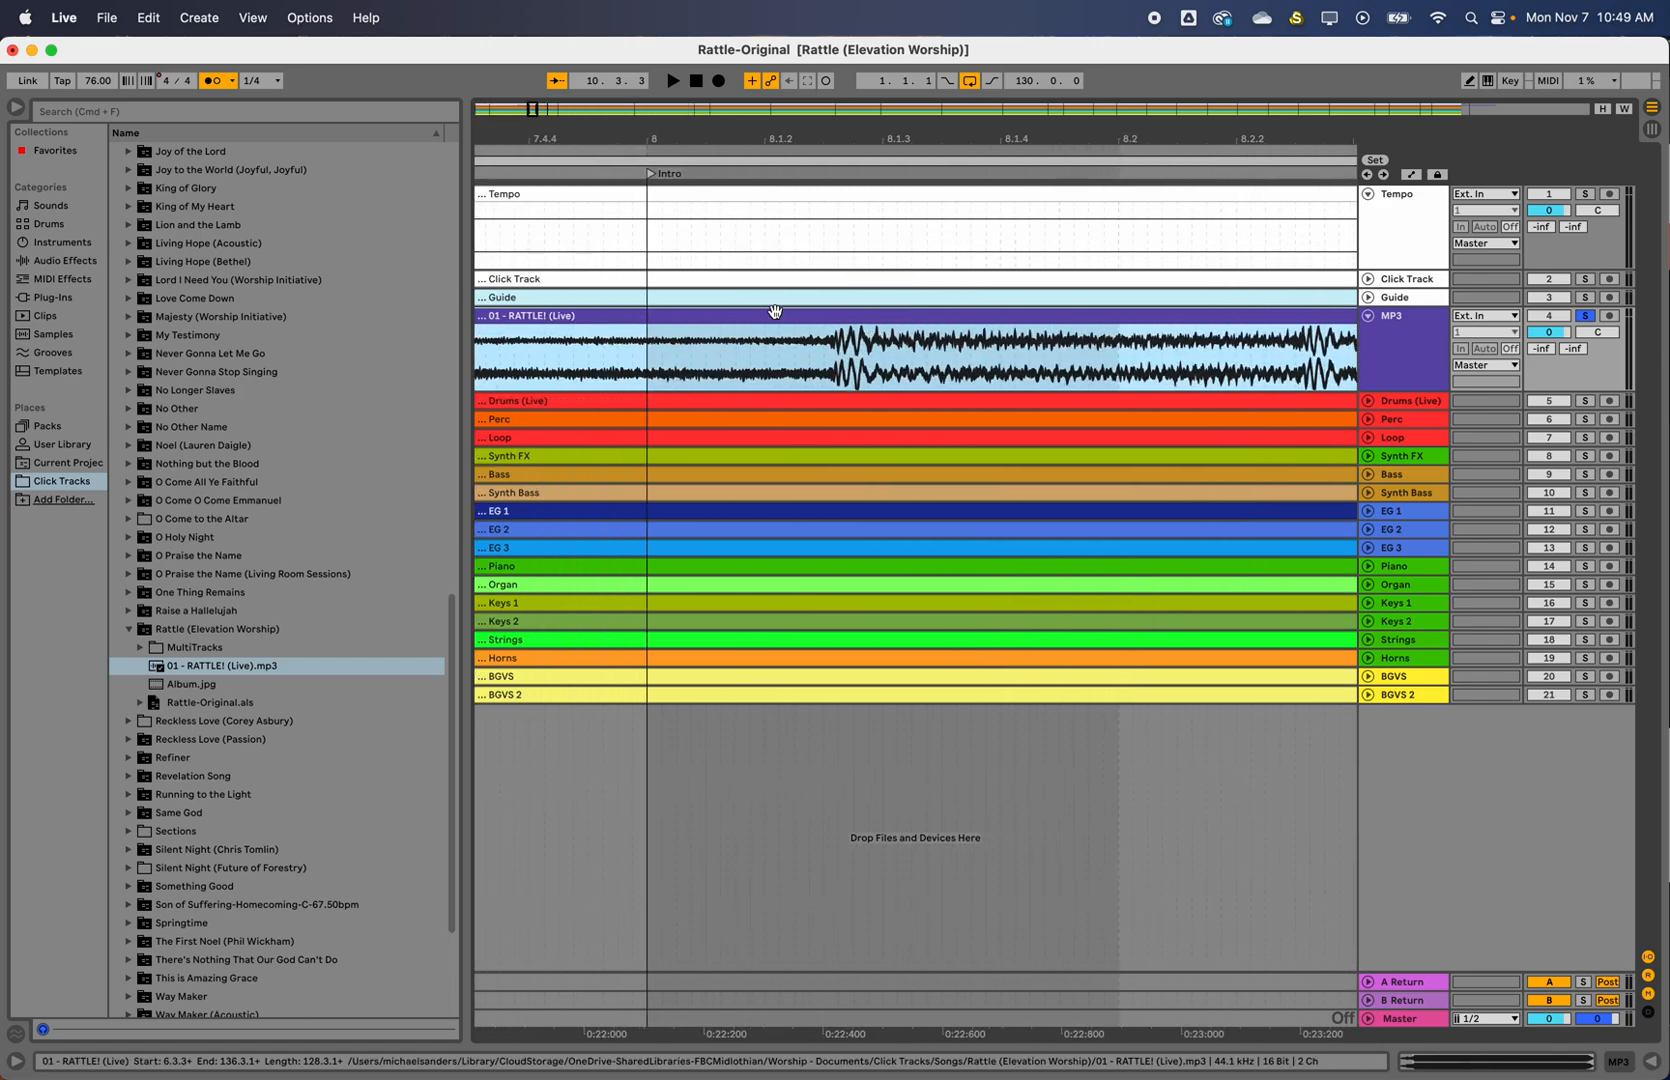
pyautogui.moveTo(771, 312); pyautogui.dragTo(588, 318)
pyautogui.scroll(-5, 783, 348)
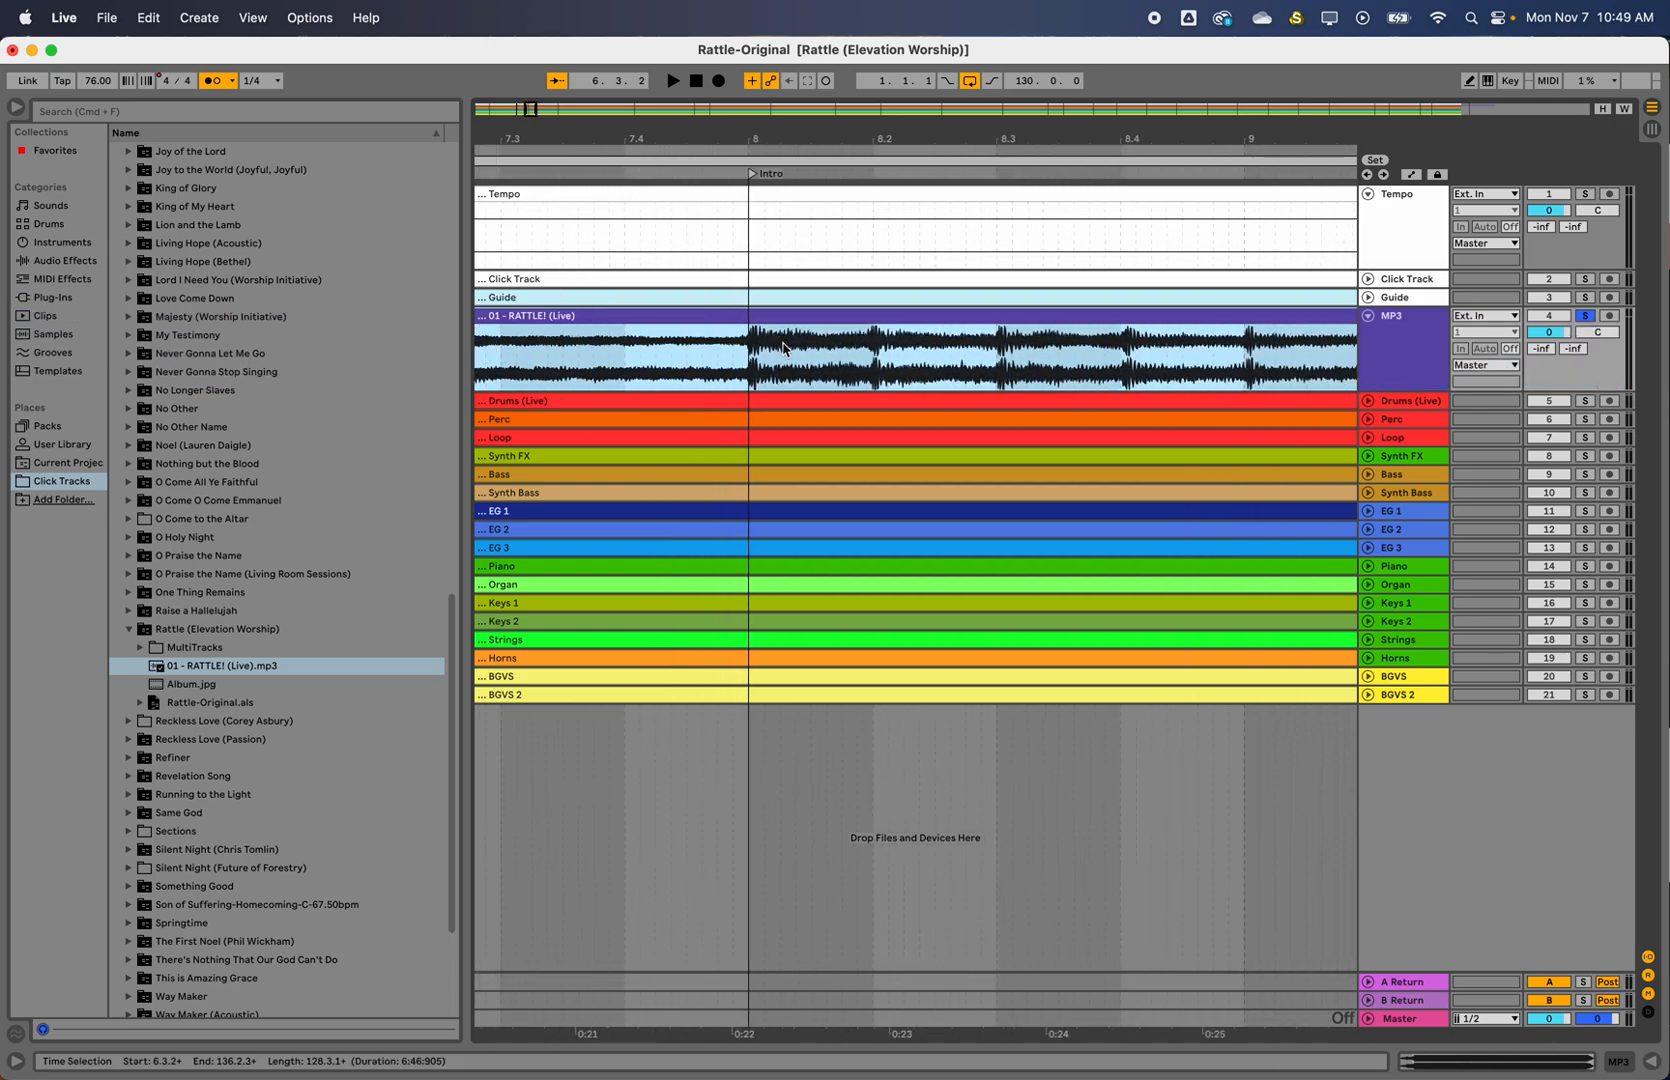
pyautogui.scroll(-6, 783, 348)
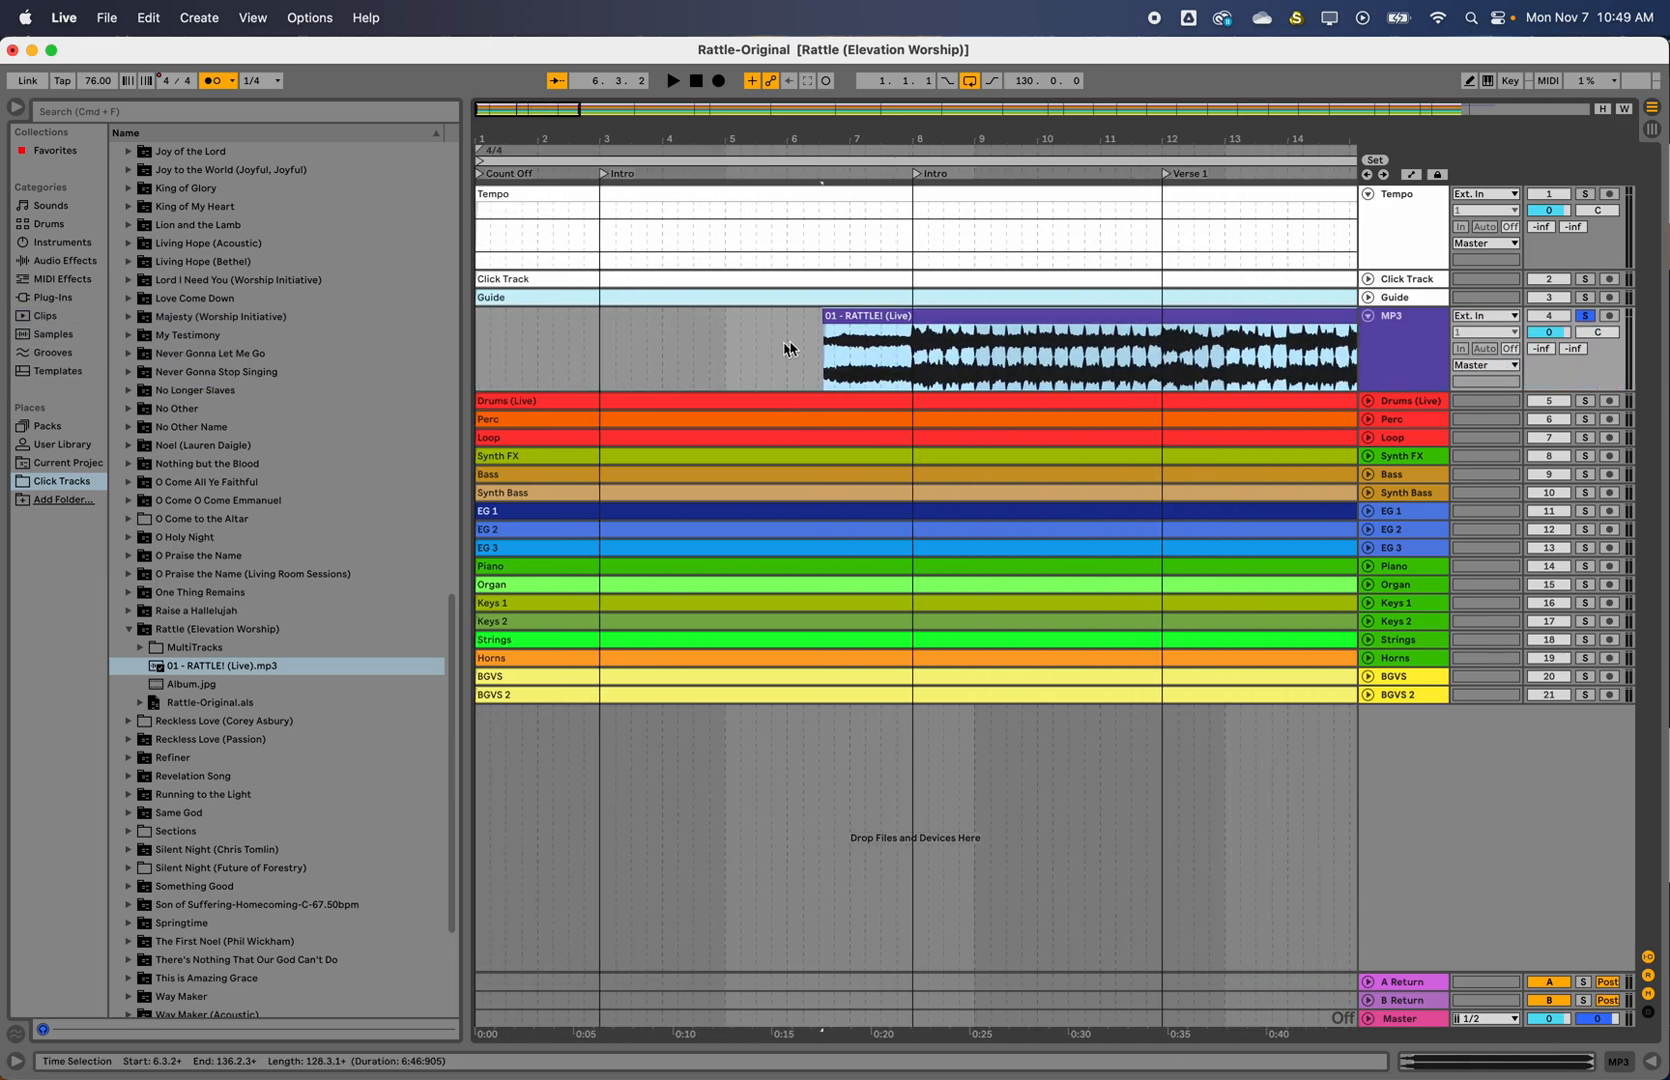
# Extend the RATTLE! (Live) clip's start back to 1.1.1 and play it around the Intro and Verse 1 locators
pyautogui.moveTo(832, 318); pyautogui.dragTo(484, 318)
pyautogui.click(570, 153)
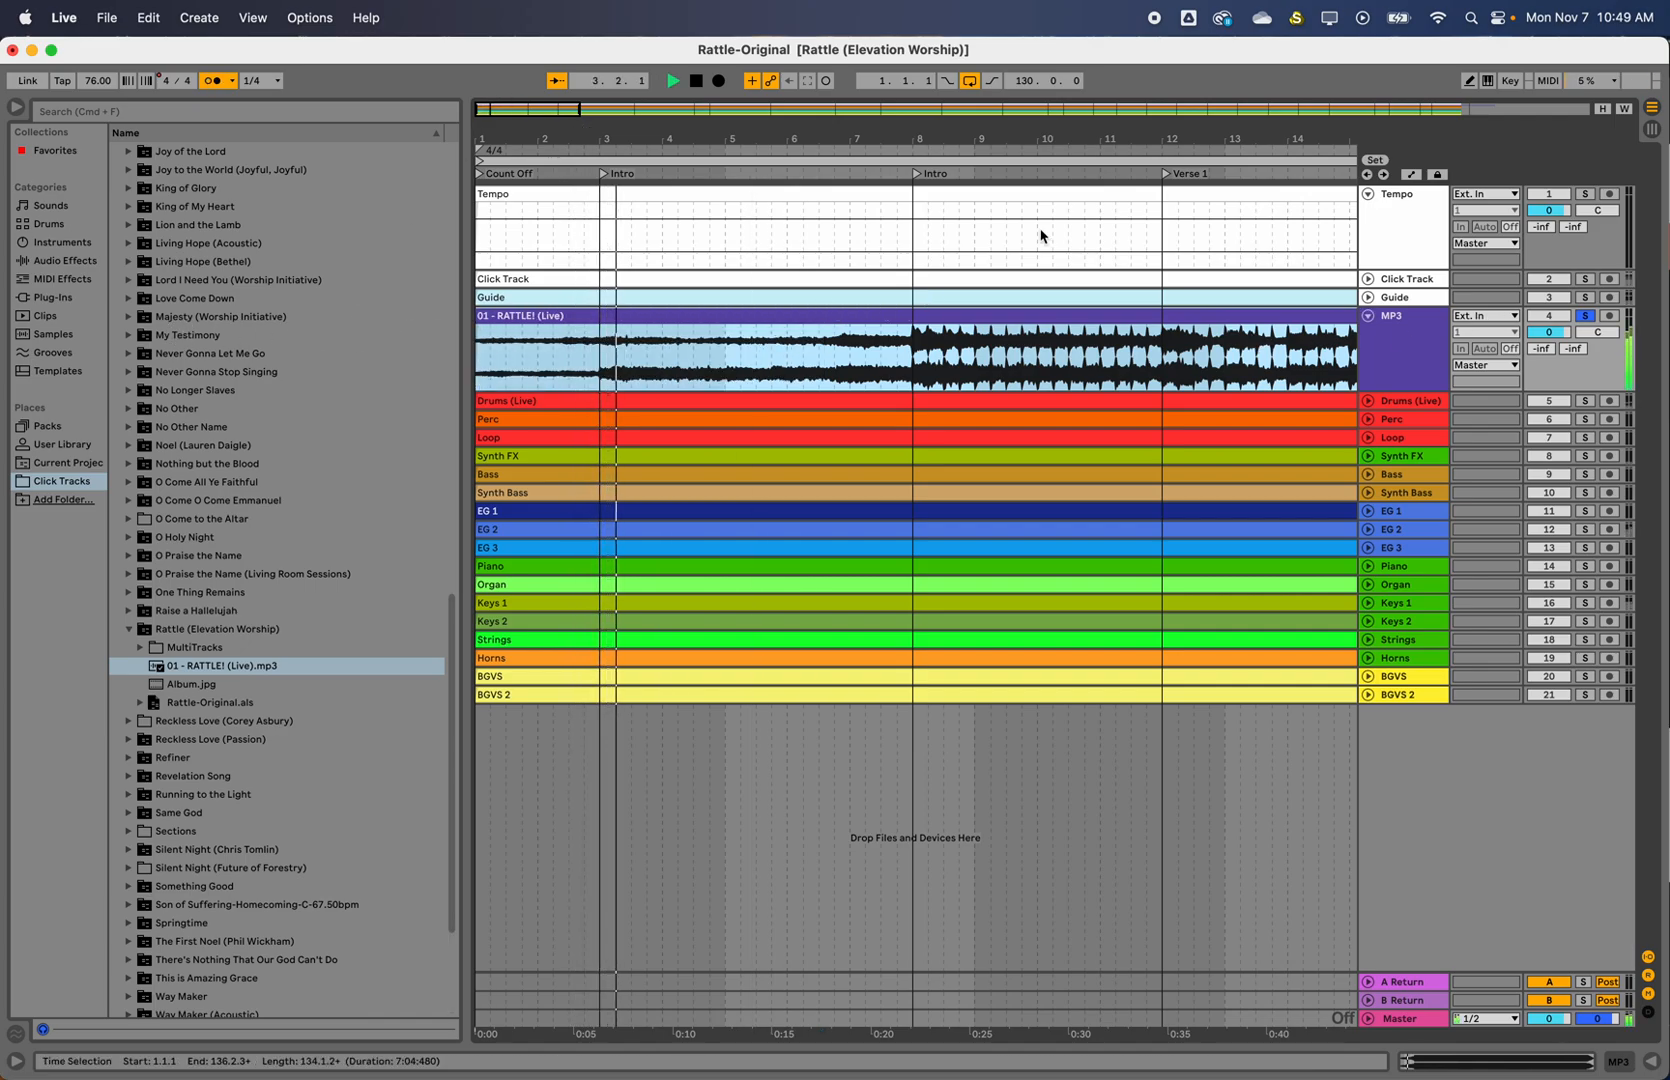
pyautogui.click(873, 172)
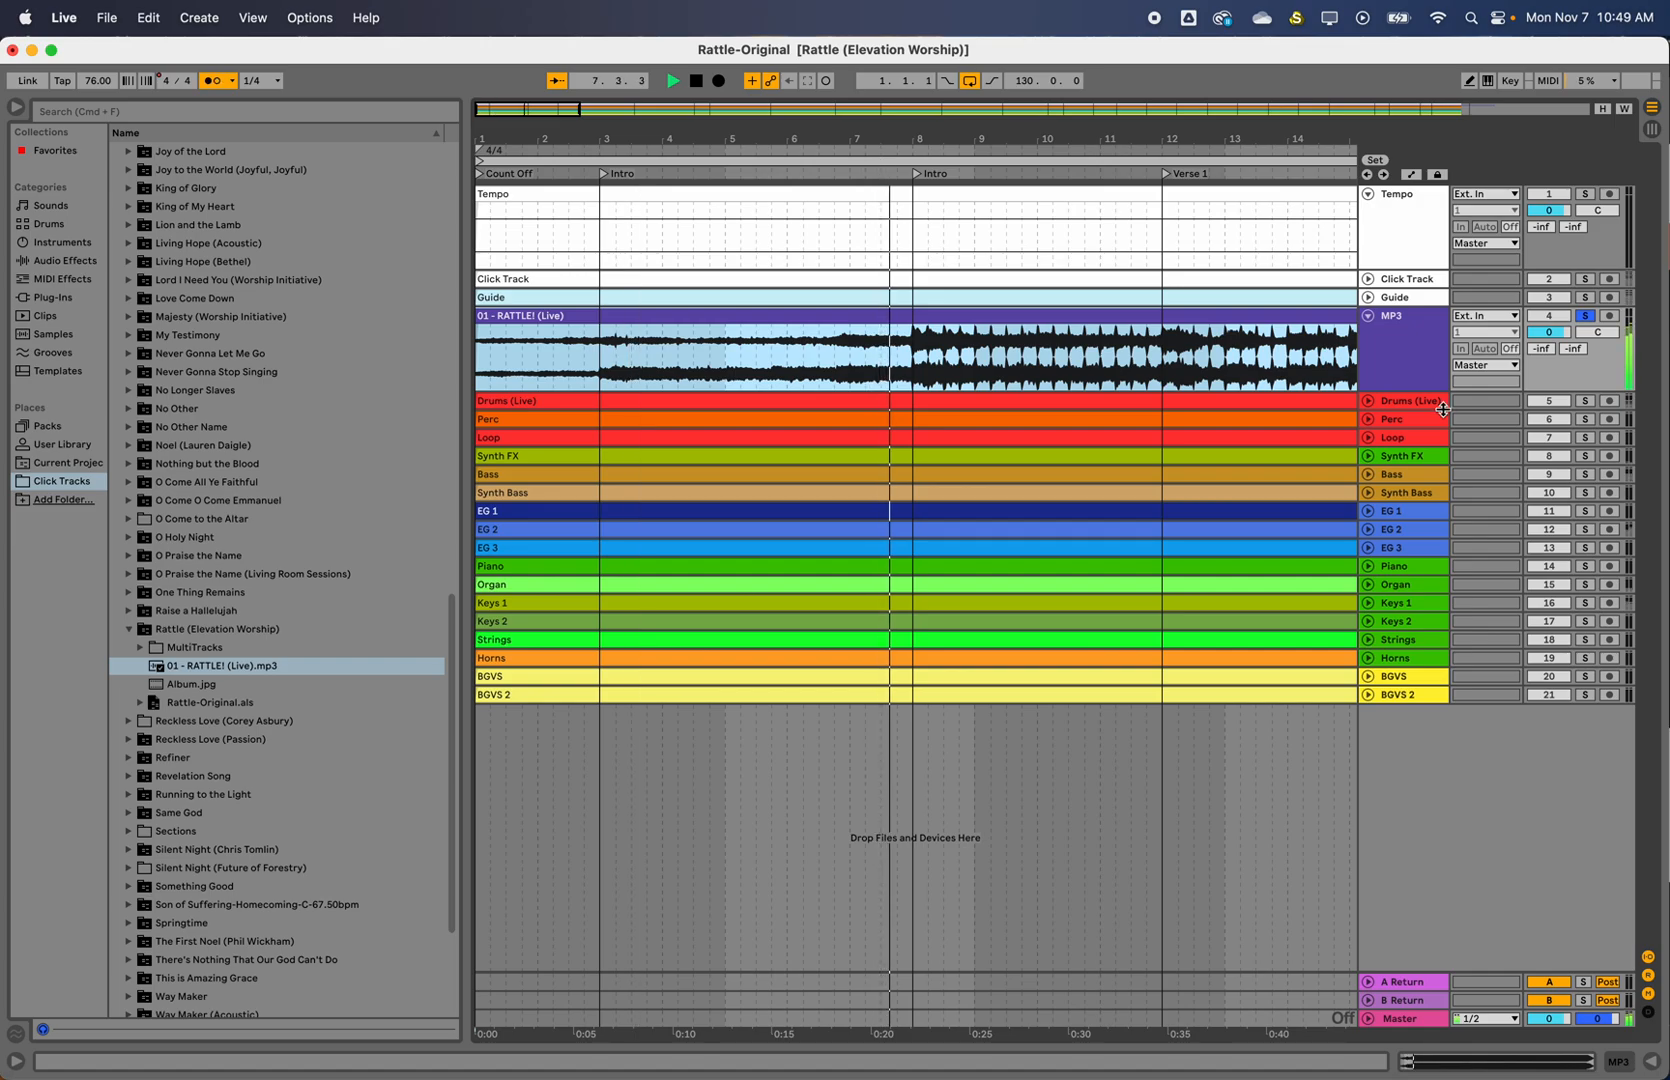
pyautogui.hscroll(5, 1163, 413)
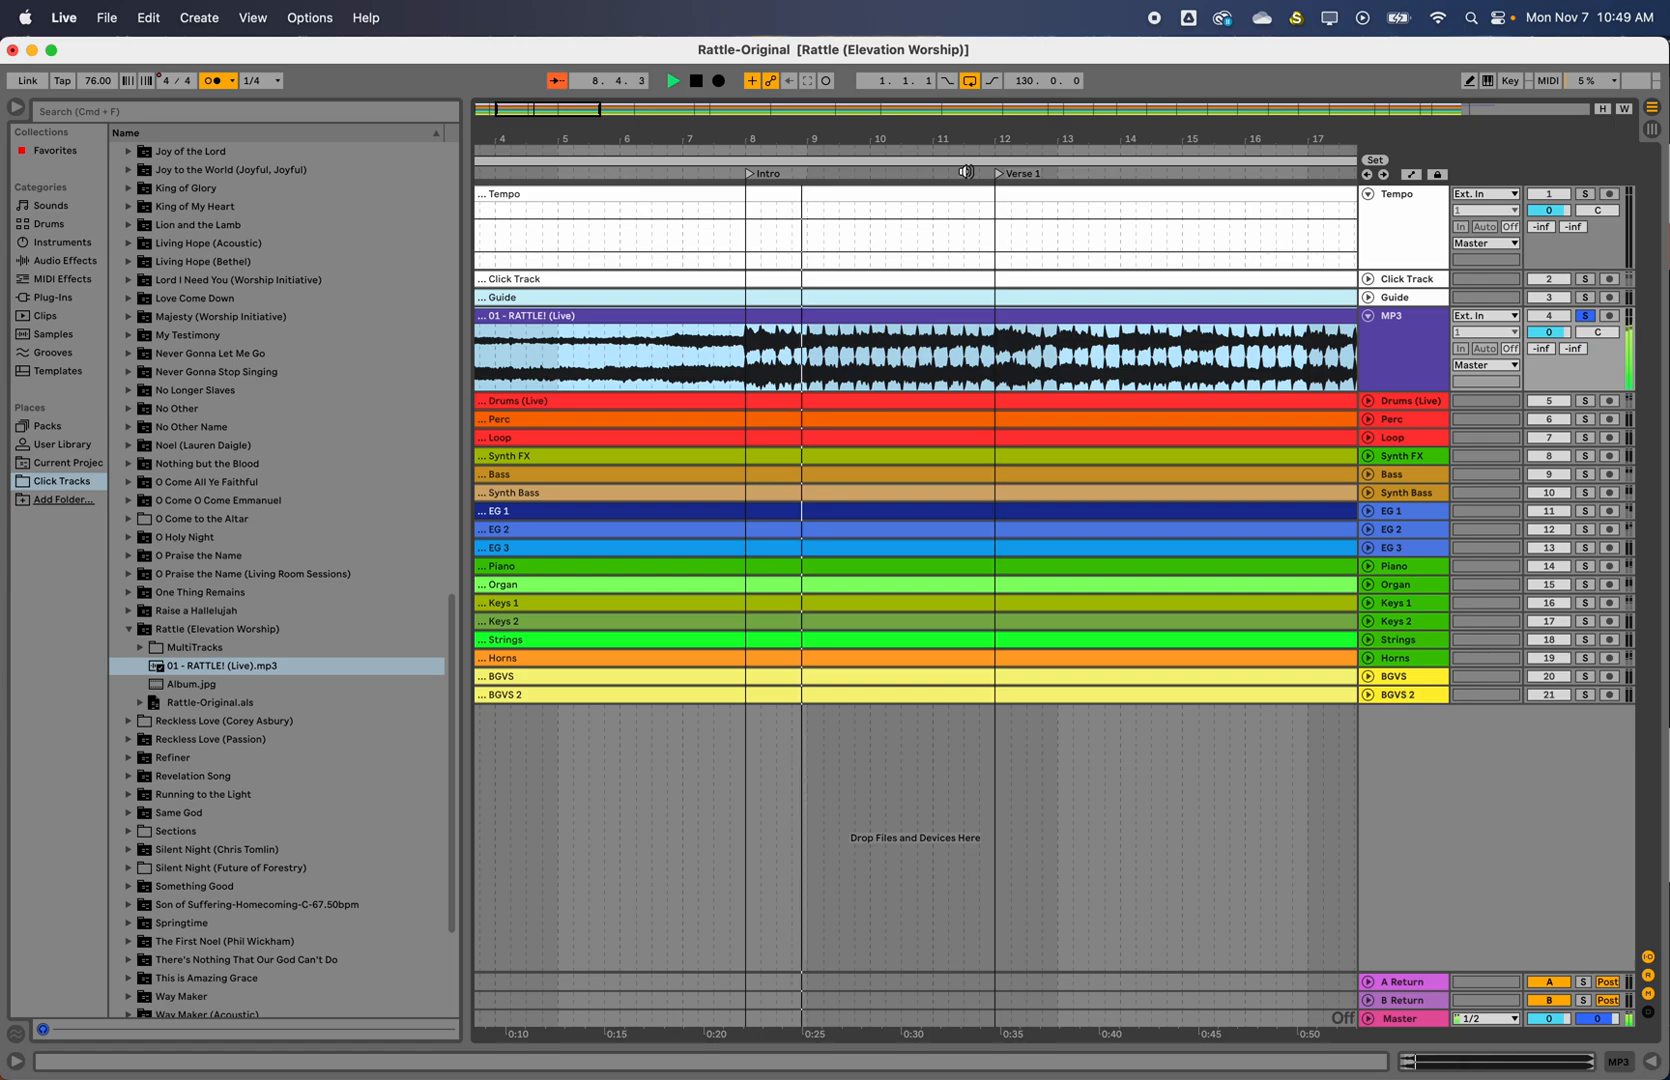
pyautogui.click(979, 172)
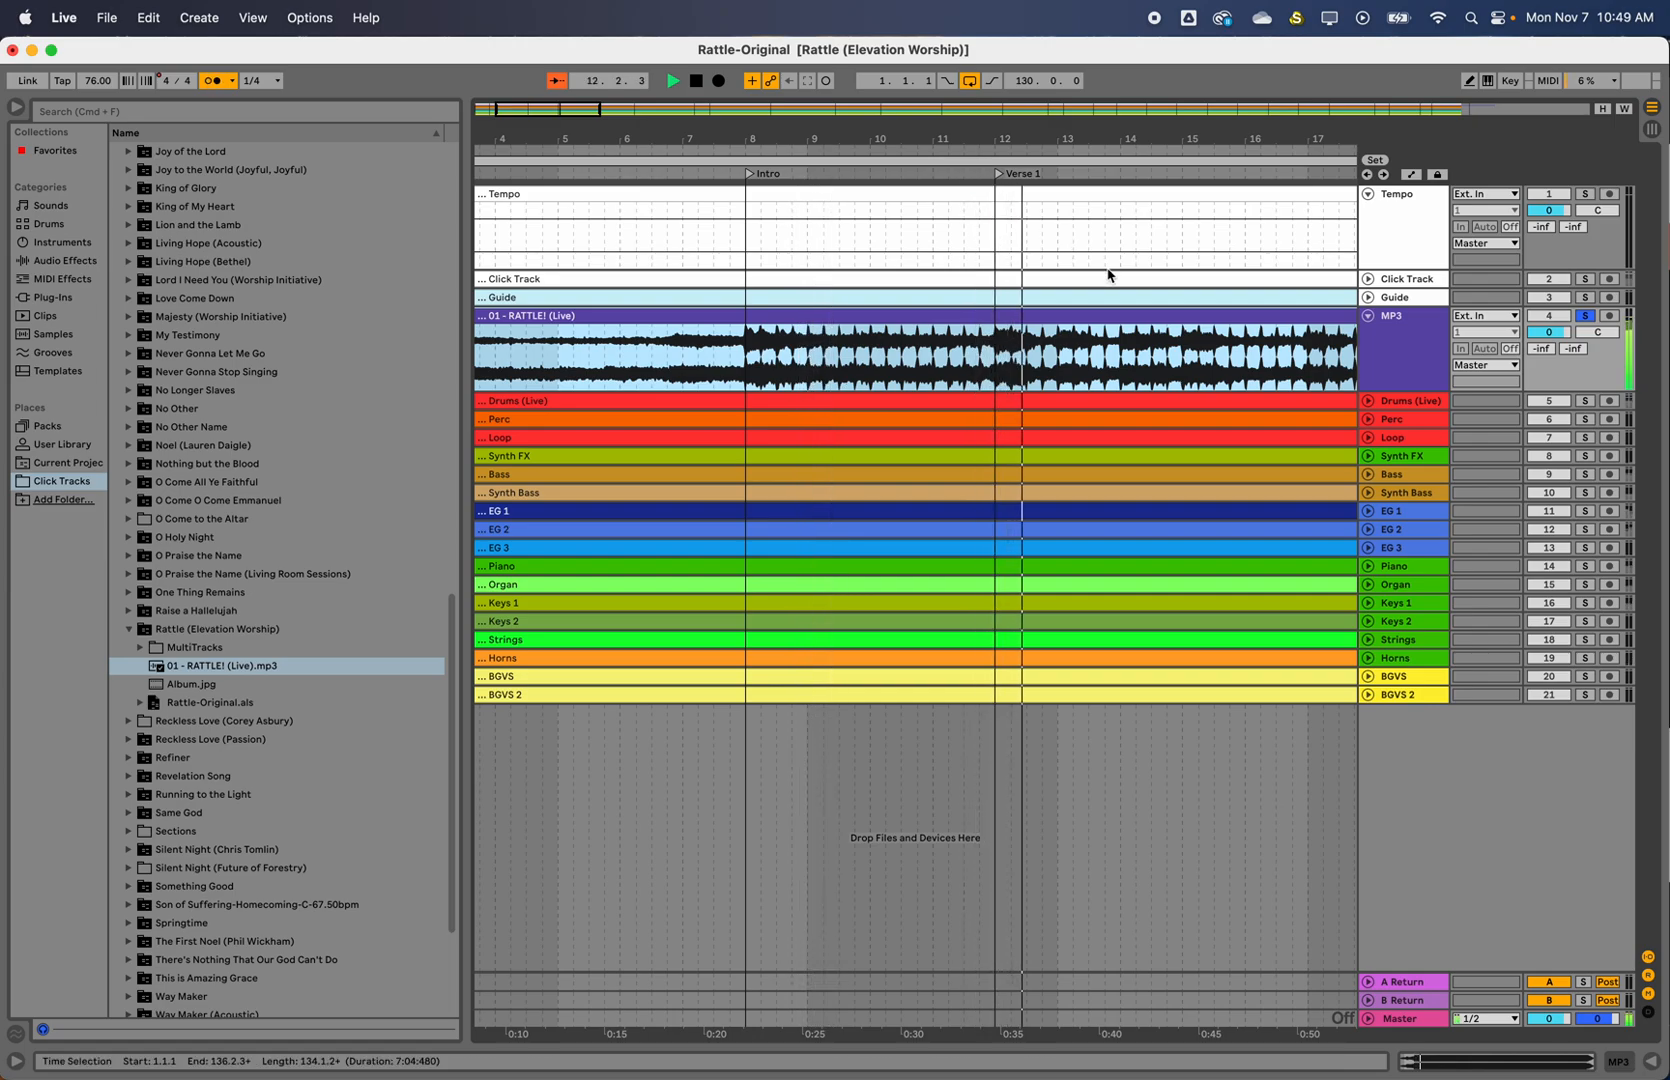
pyautogui.press('space')
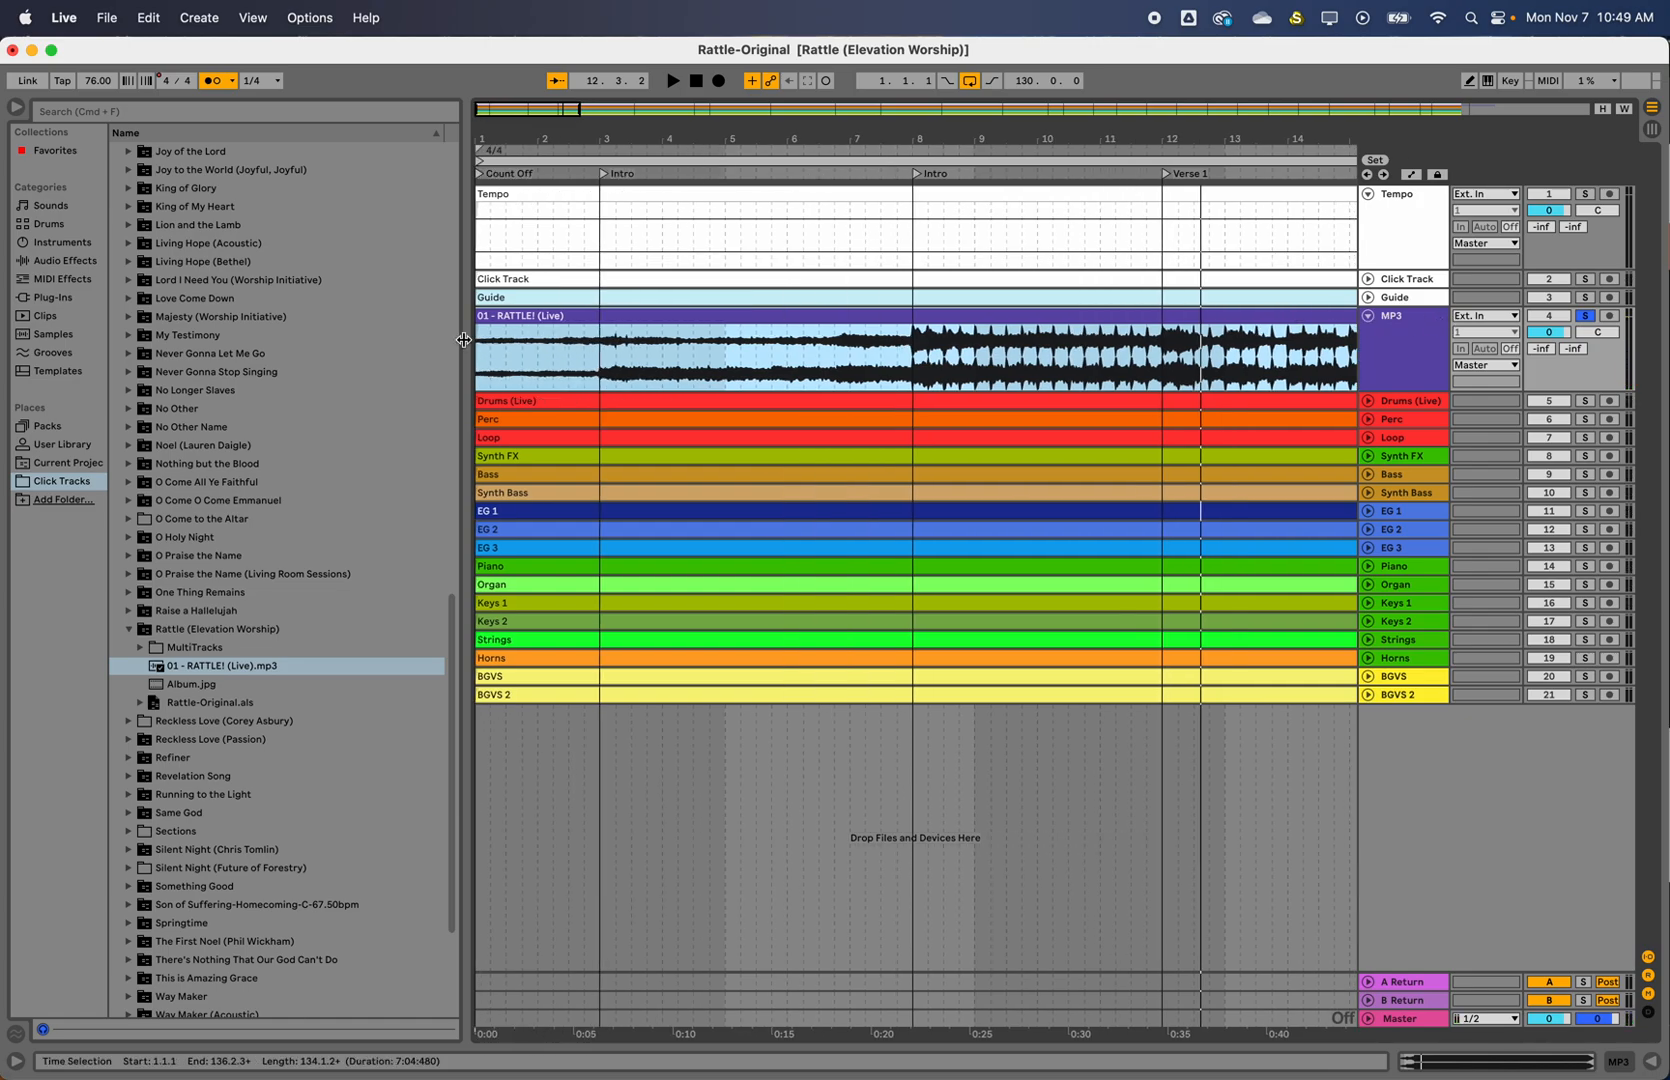
# Play the RATTLE! (Live) clip through the final Vamp and Ending locators to check its alignment
pyautogui.scroll(-10, 1014, 313)
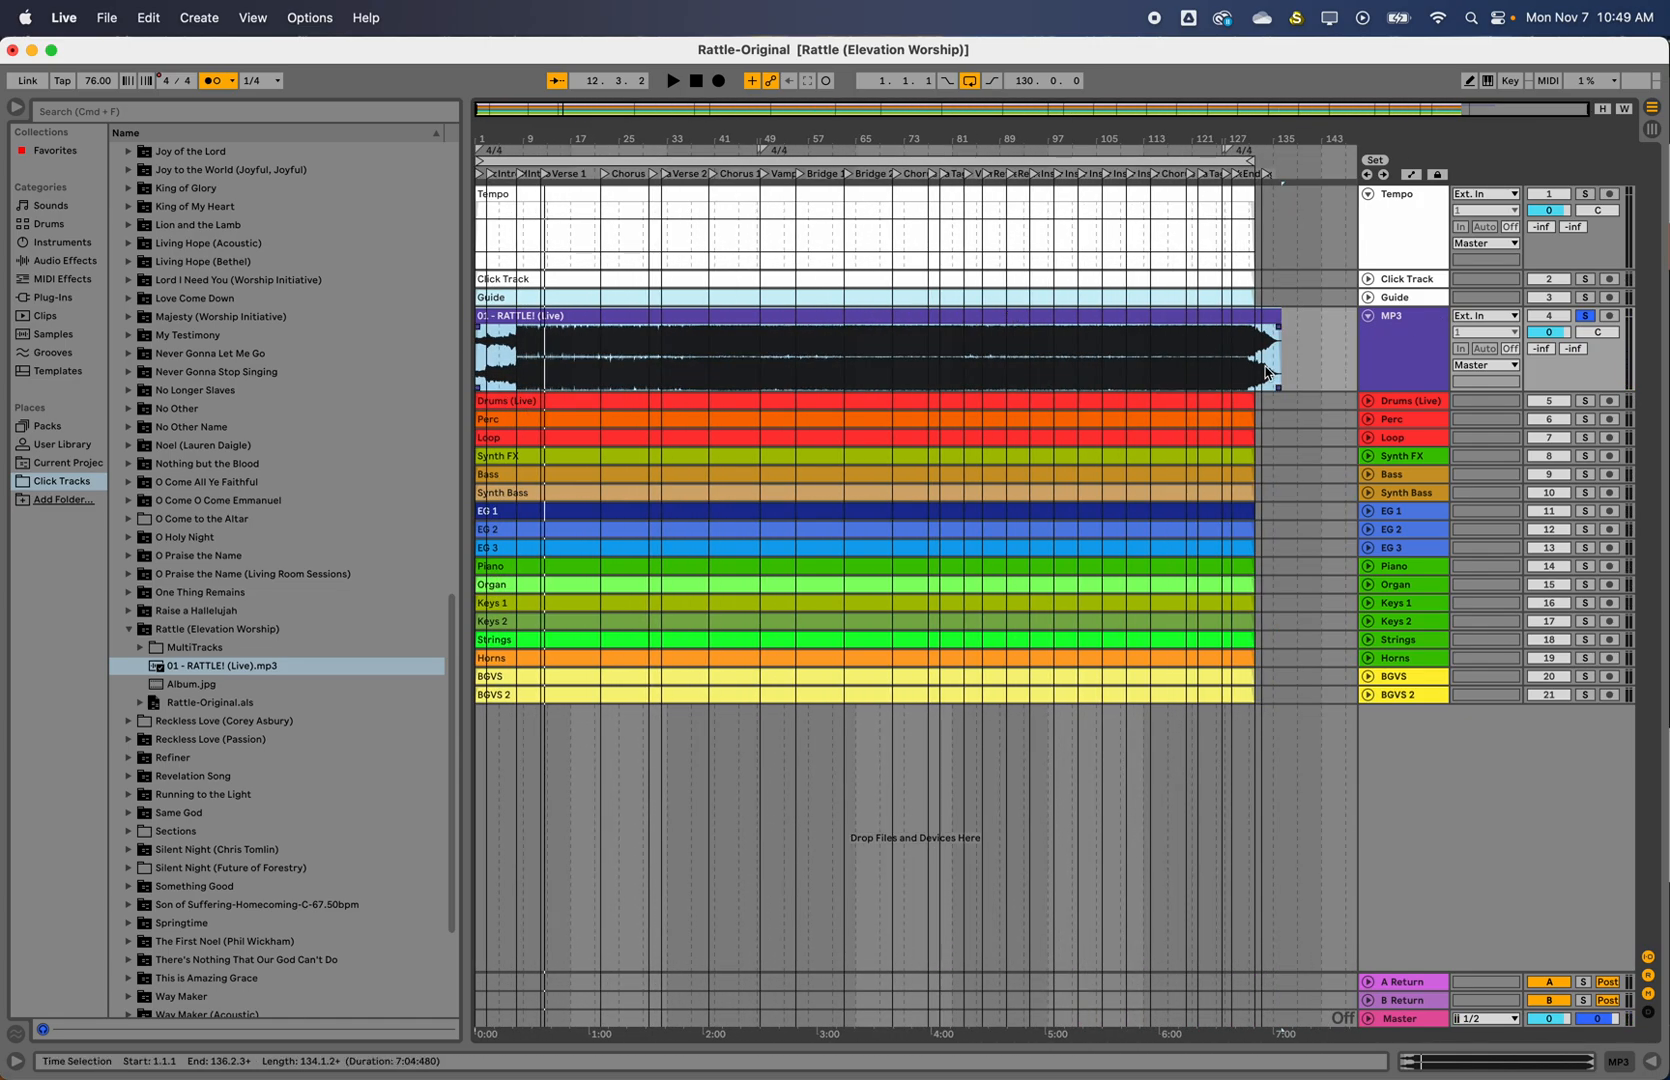
pyautogui.scroll(10, 1256, 370)
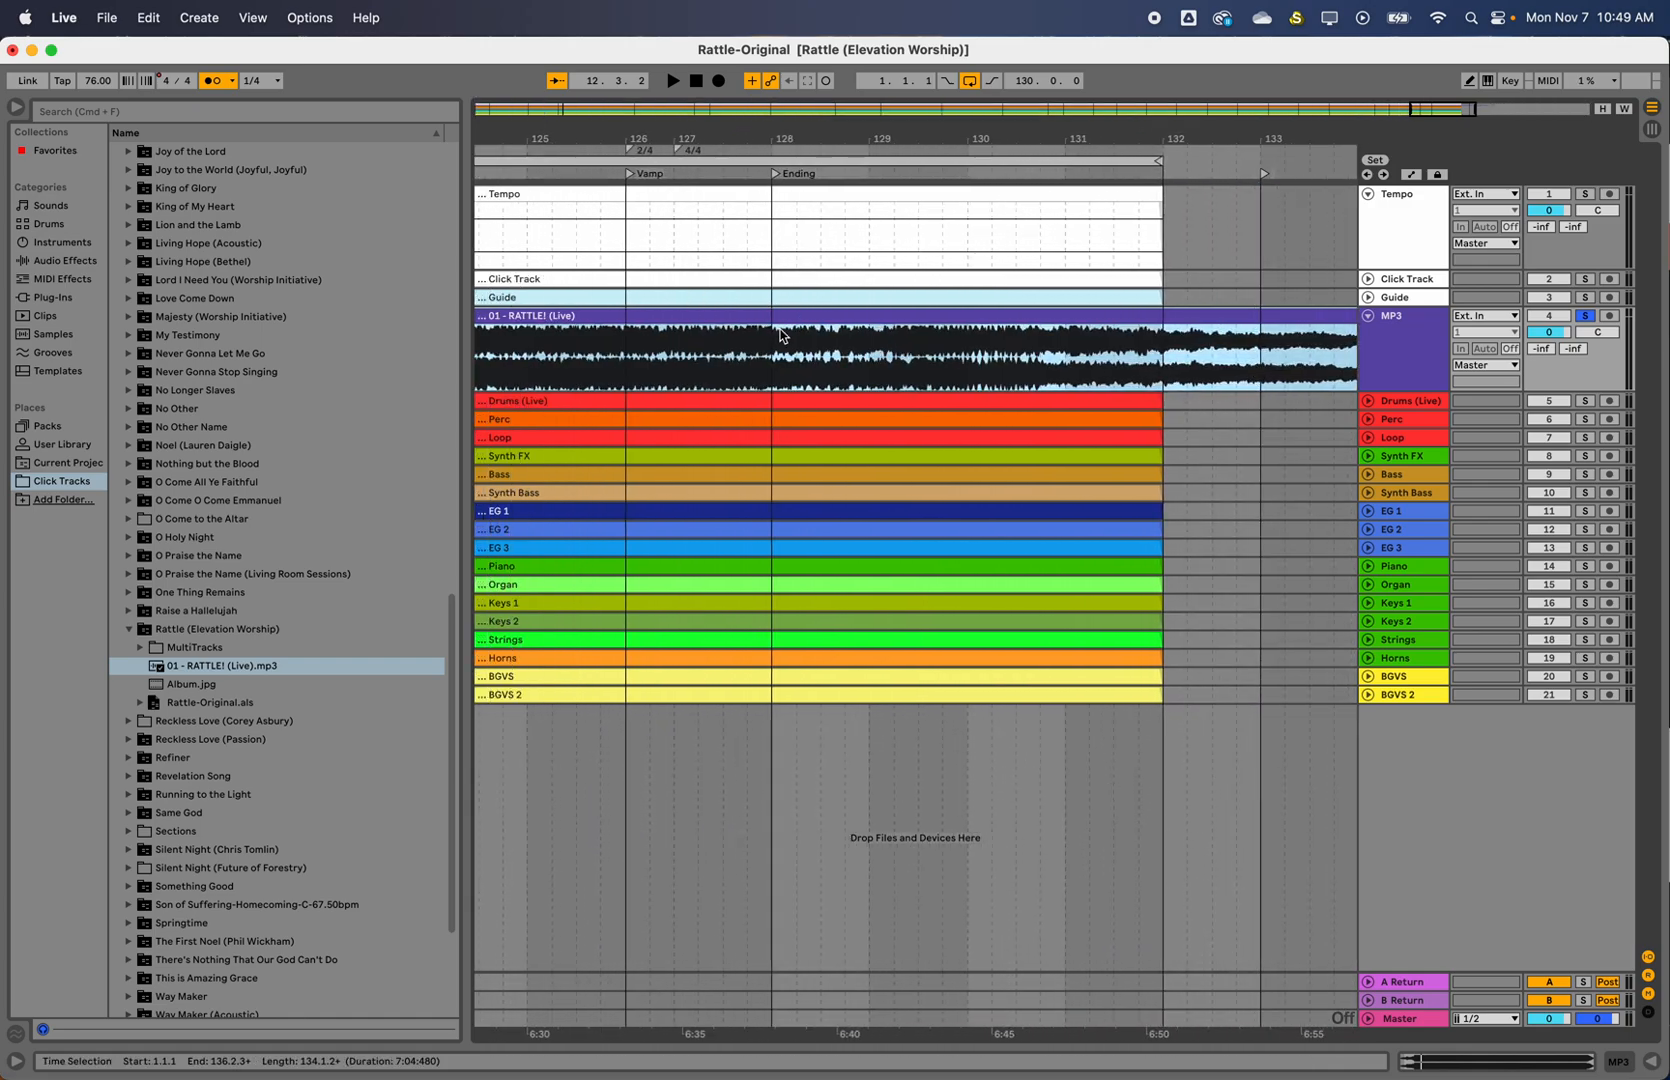
pyautogui.click(596, 174)
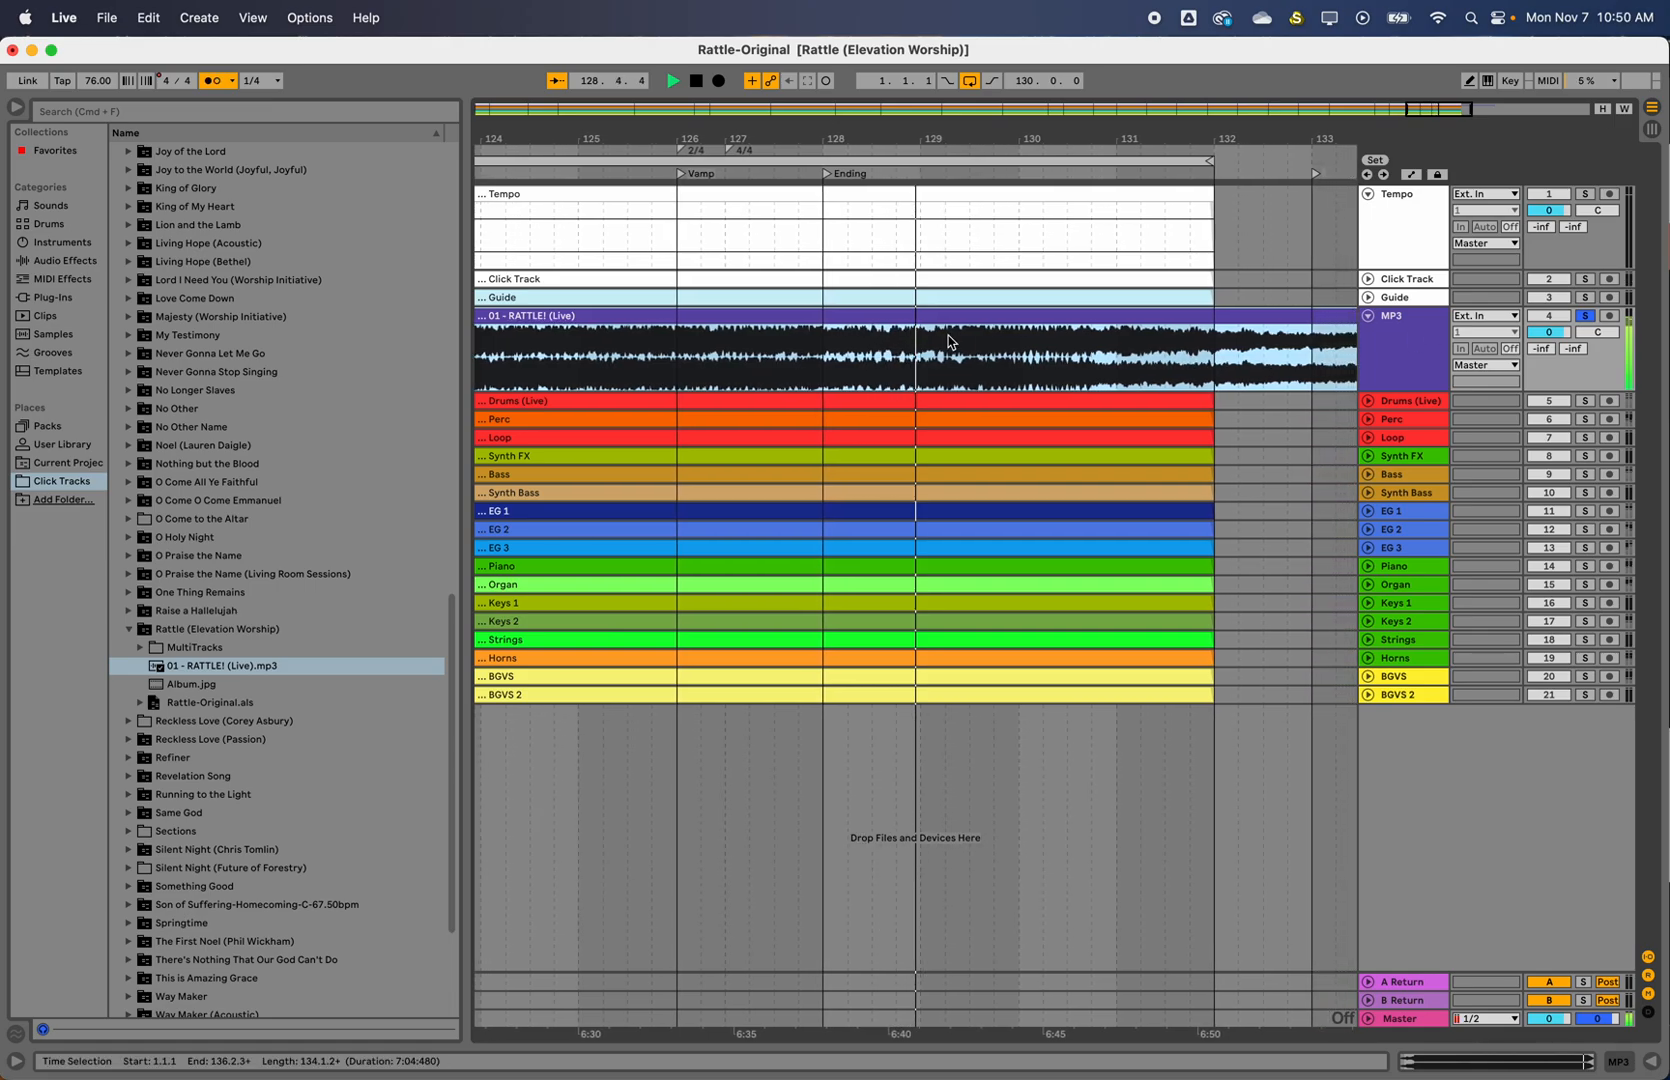
pyautogui.press('space')
# Collapse the MP3 and Tempo tracks and turn off solo on the MP3 track
pyautogui.scroll(-8, 1034, 350)
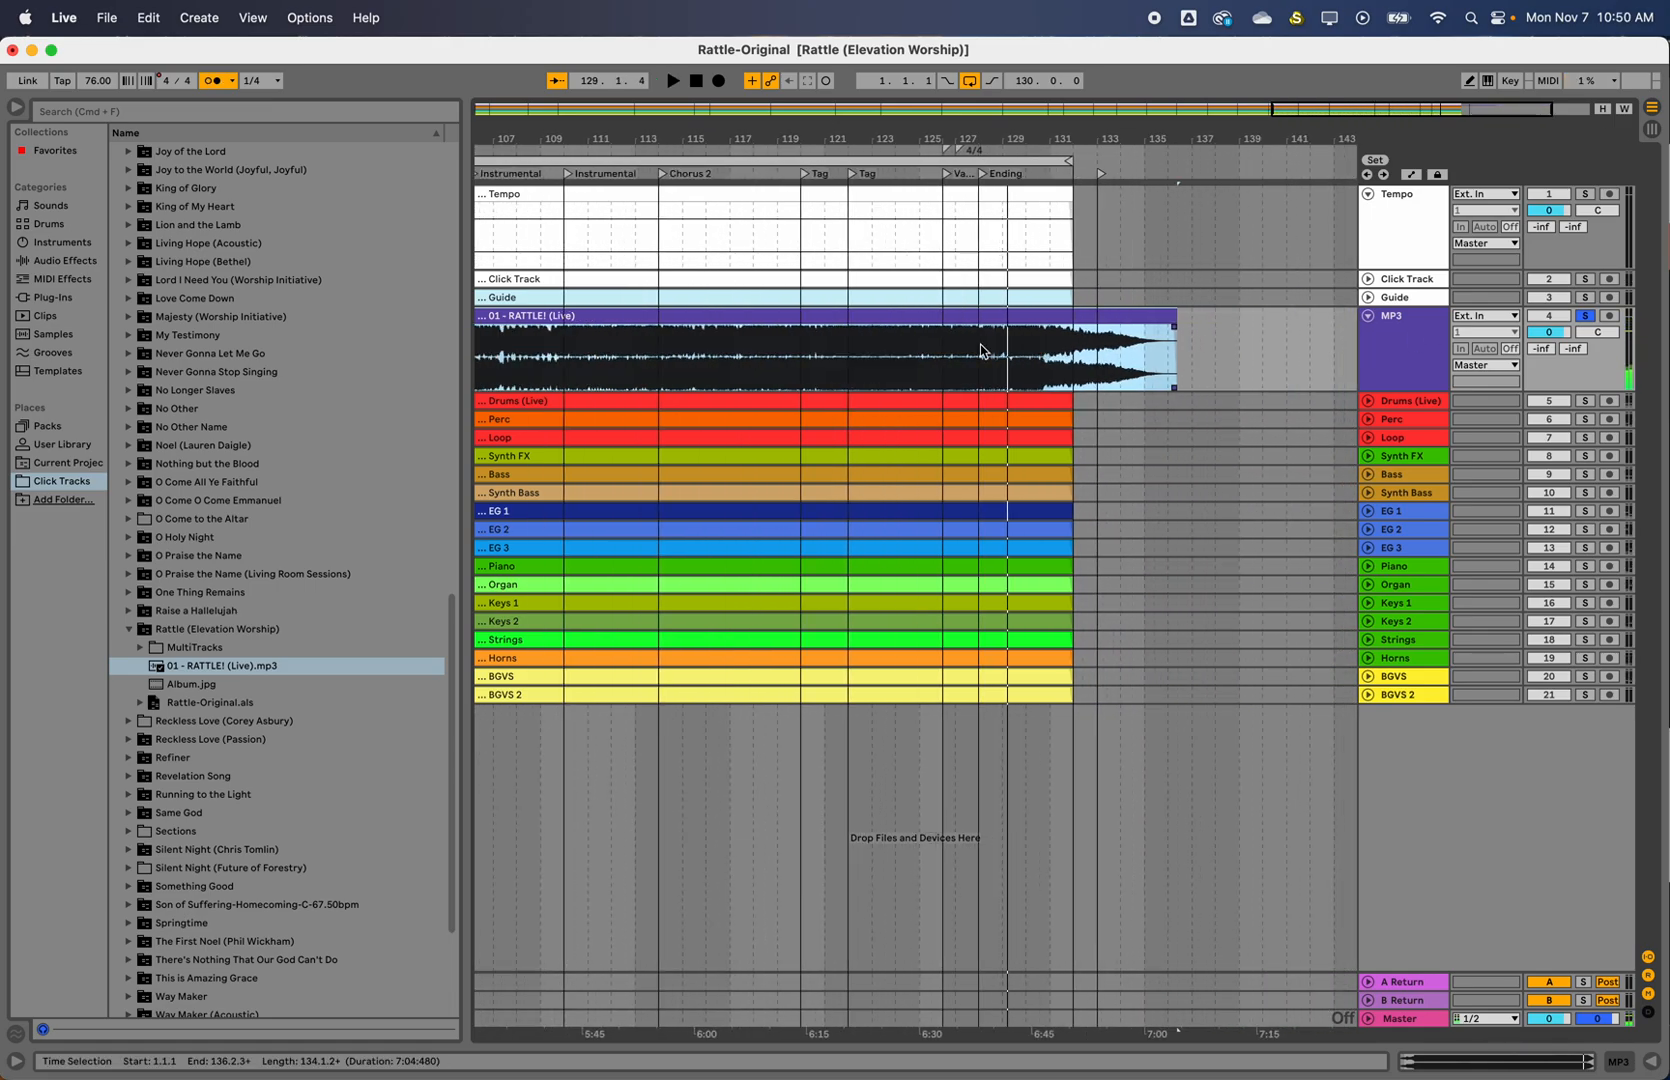
pyautogui.hscroll(-2, 904, 354)
pyautogui.hscroll(-15, 1000, 348)
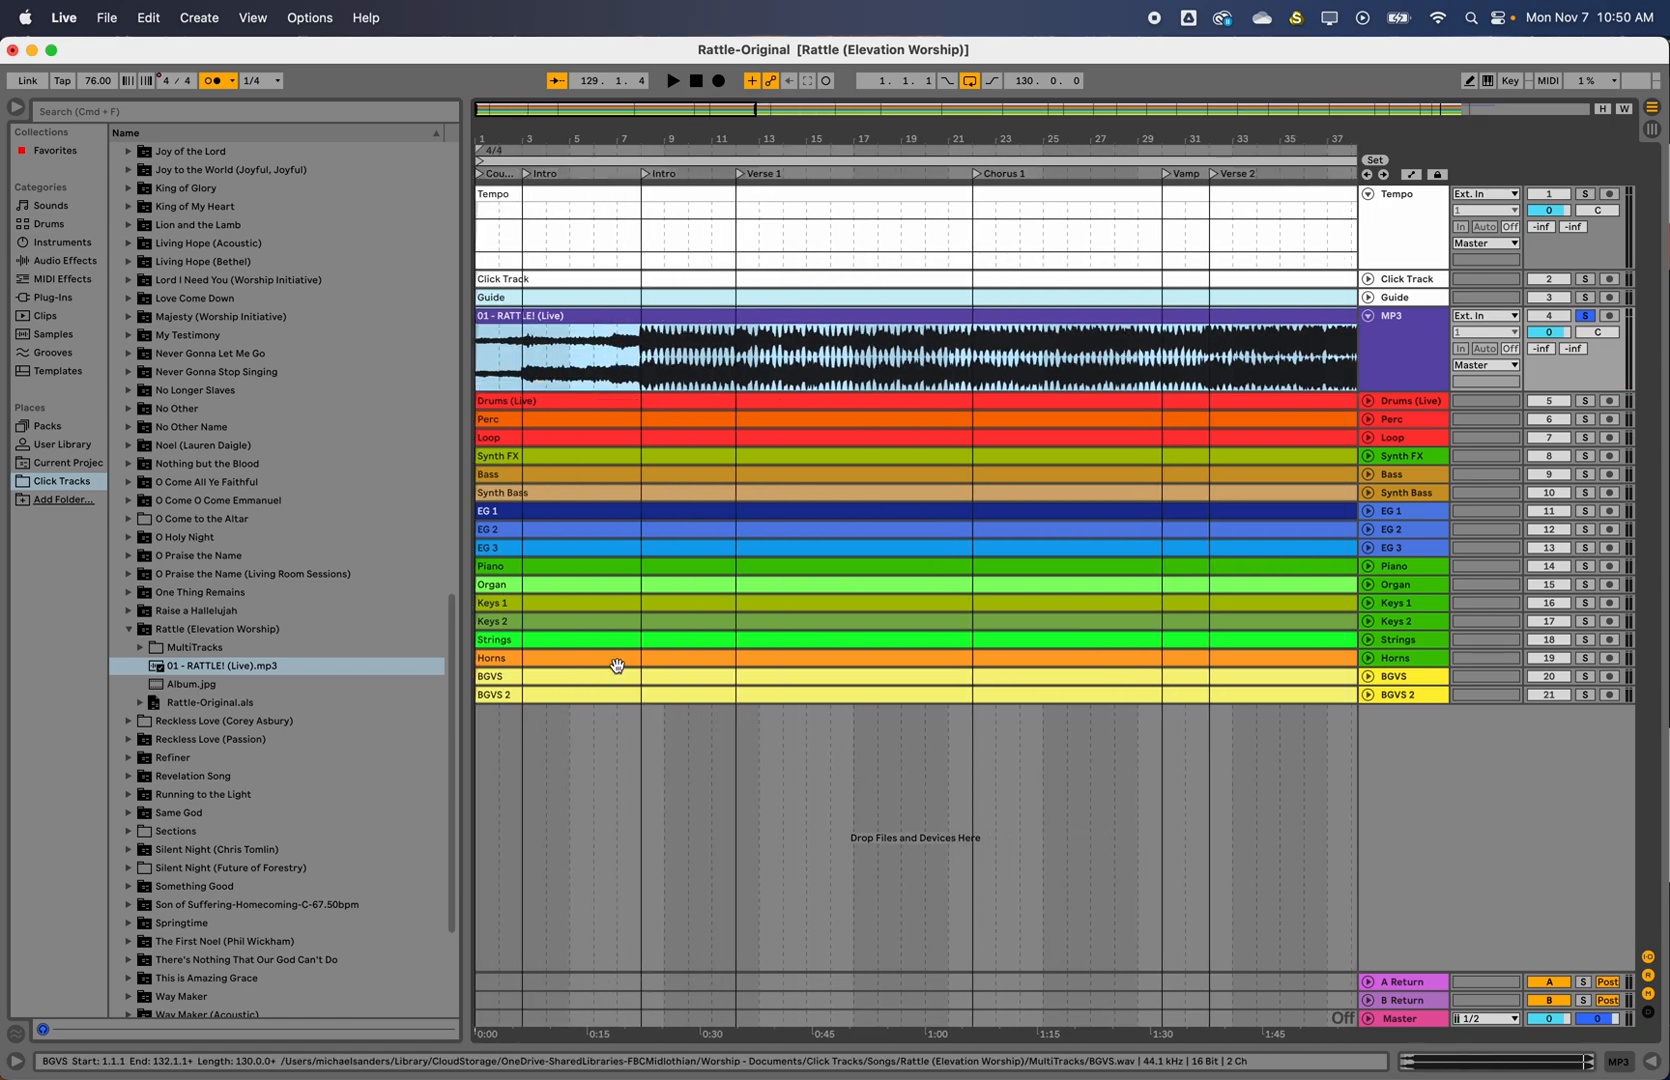
pyautogui.click(1368, 316)
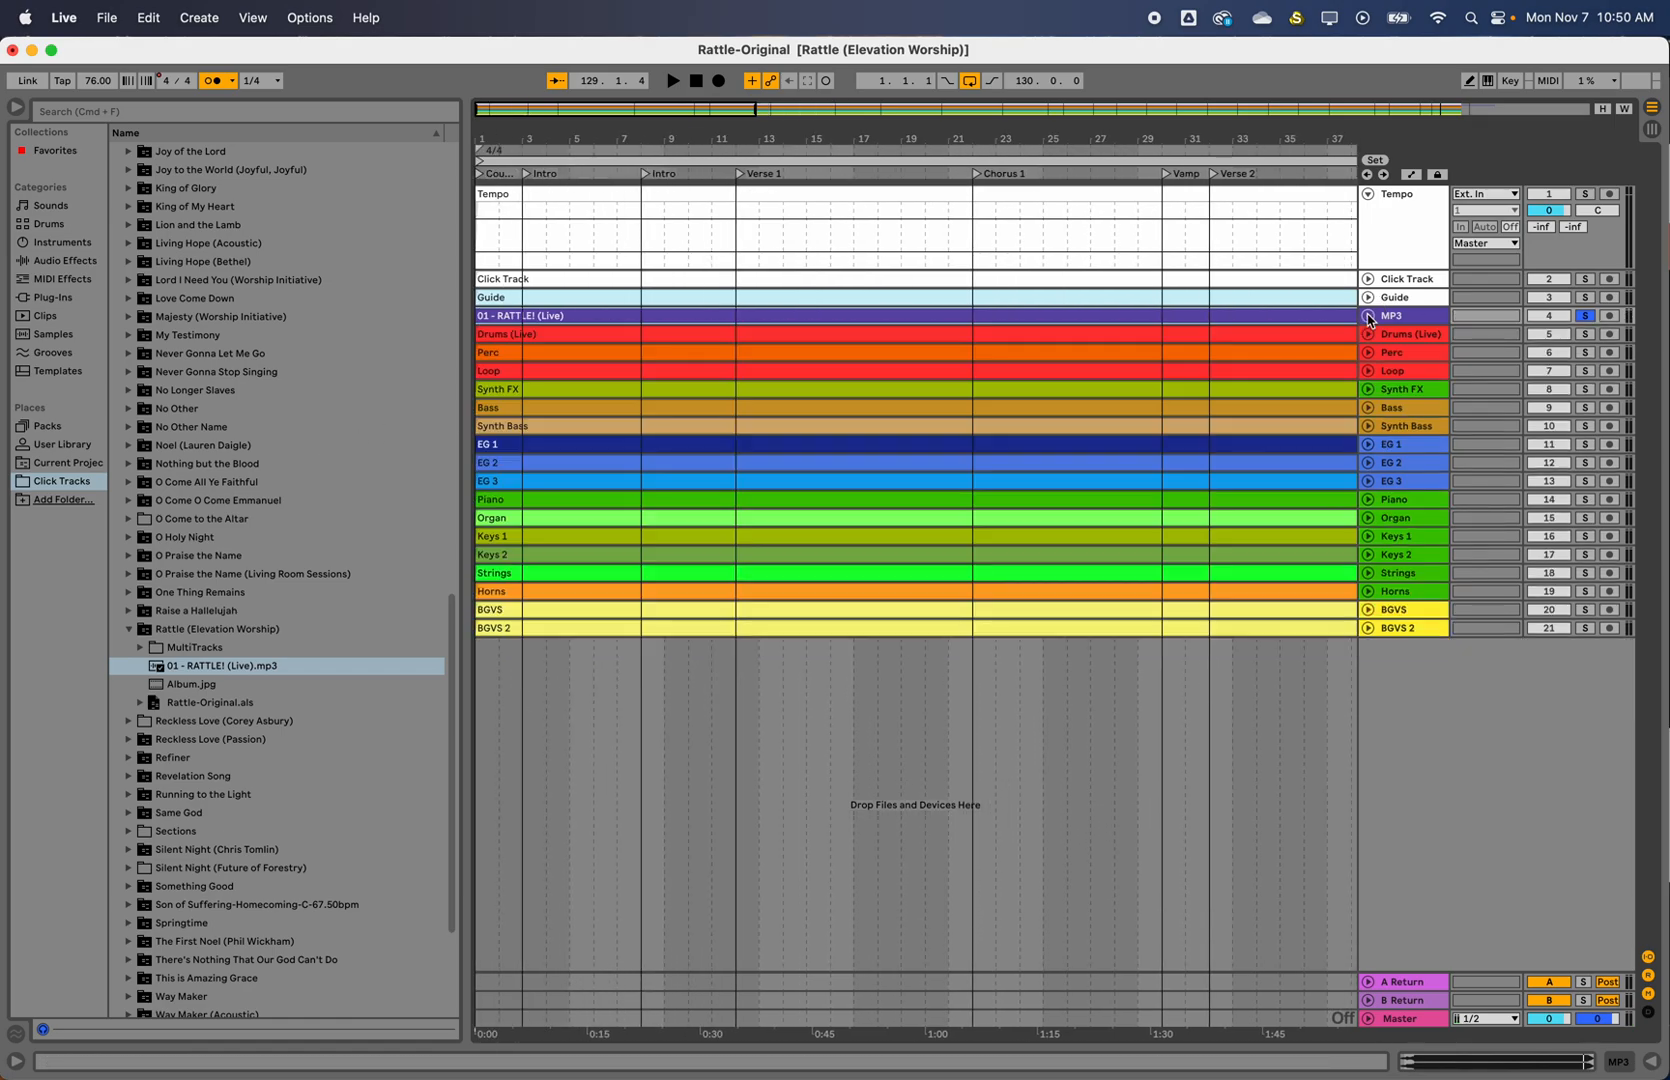
pyautogui.click(1367, 194)
pyautogui.click(1586, 250)
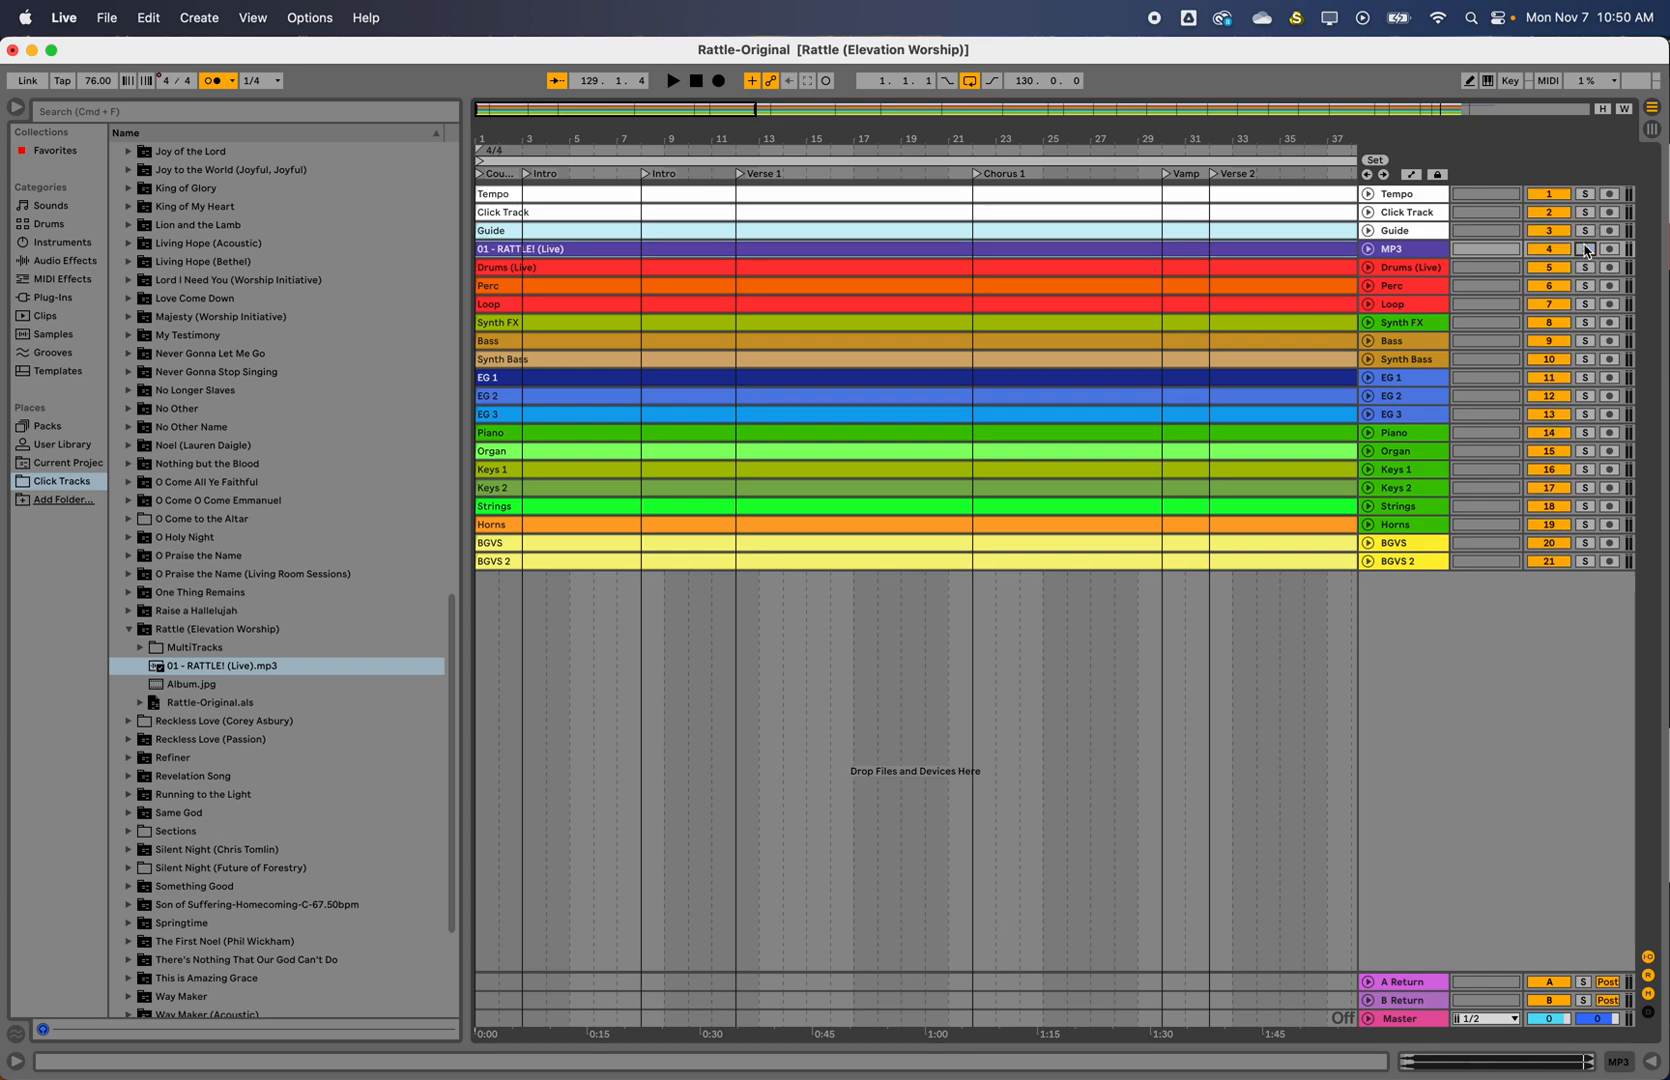
# Show the Tempo clip's properties in the Clip View
pyautogui.click(598, 198)
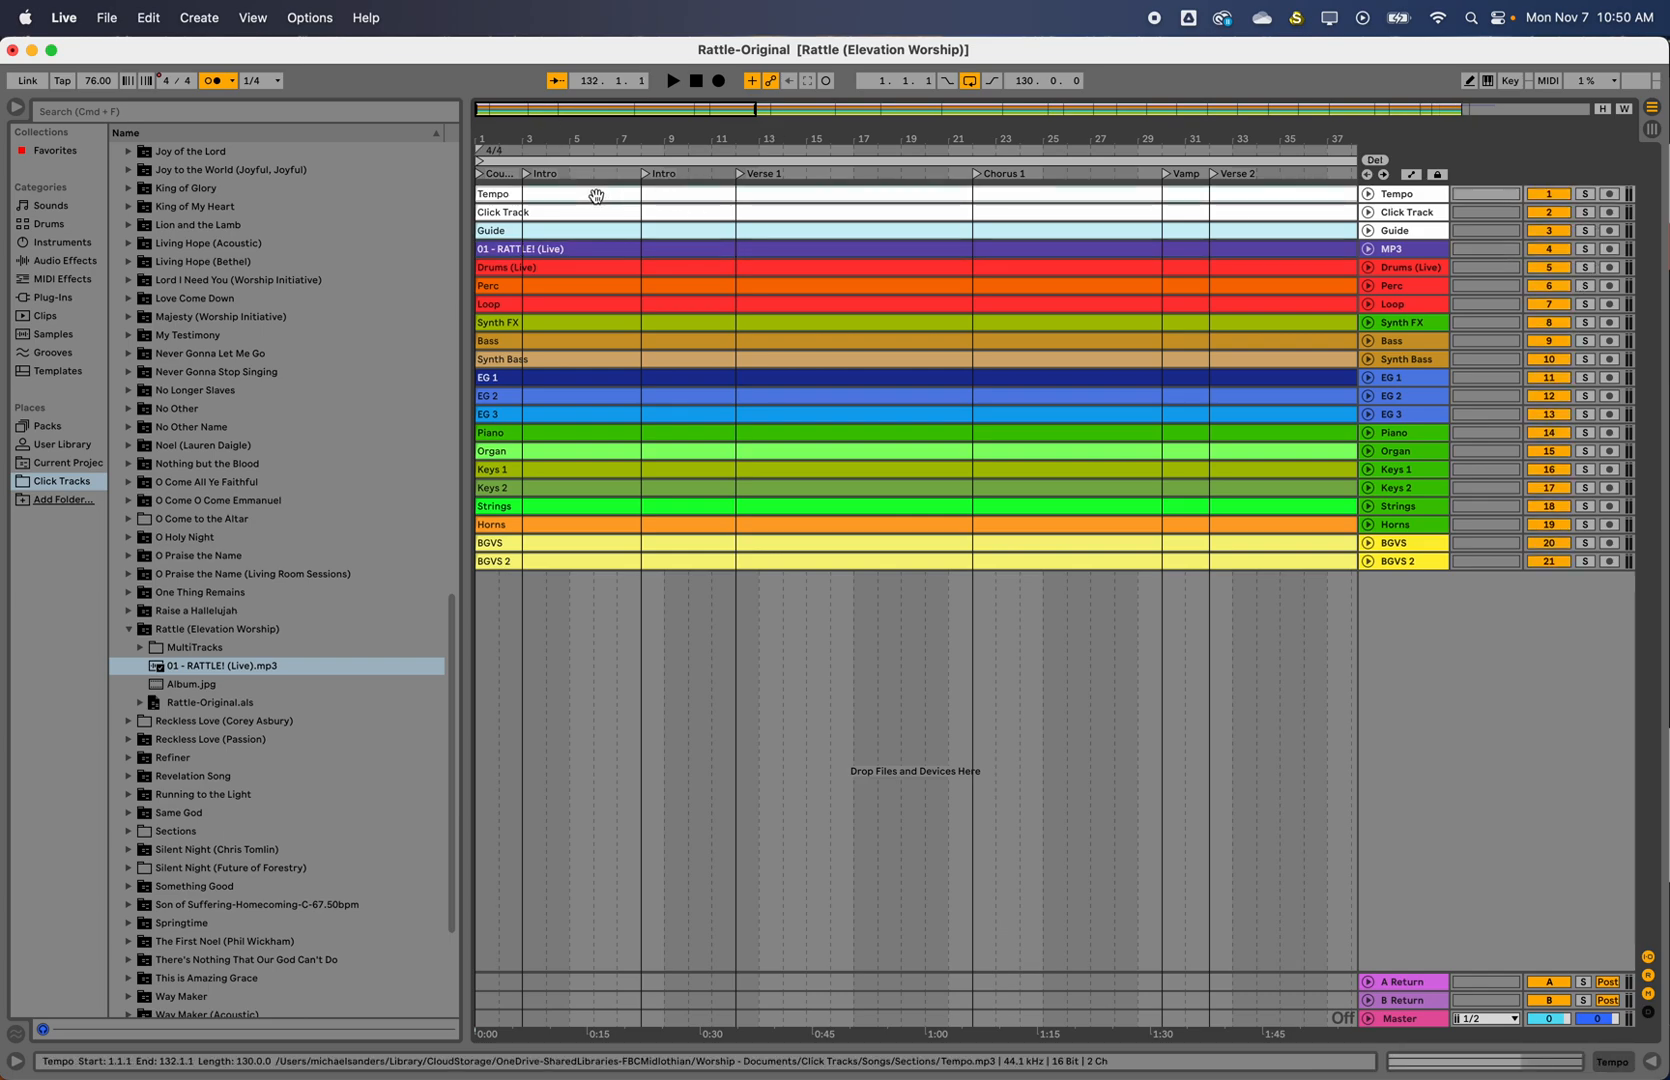
pyautogui.keyDown('shift'); pyautogui.click(628, 562); pyautogui.keyUp('shift')
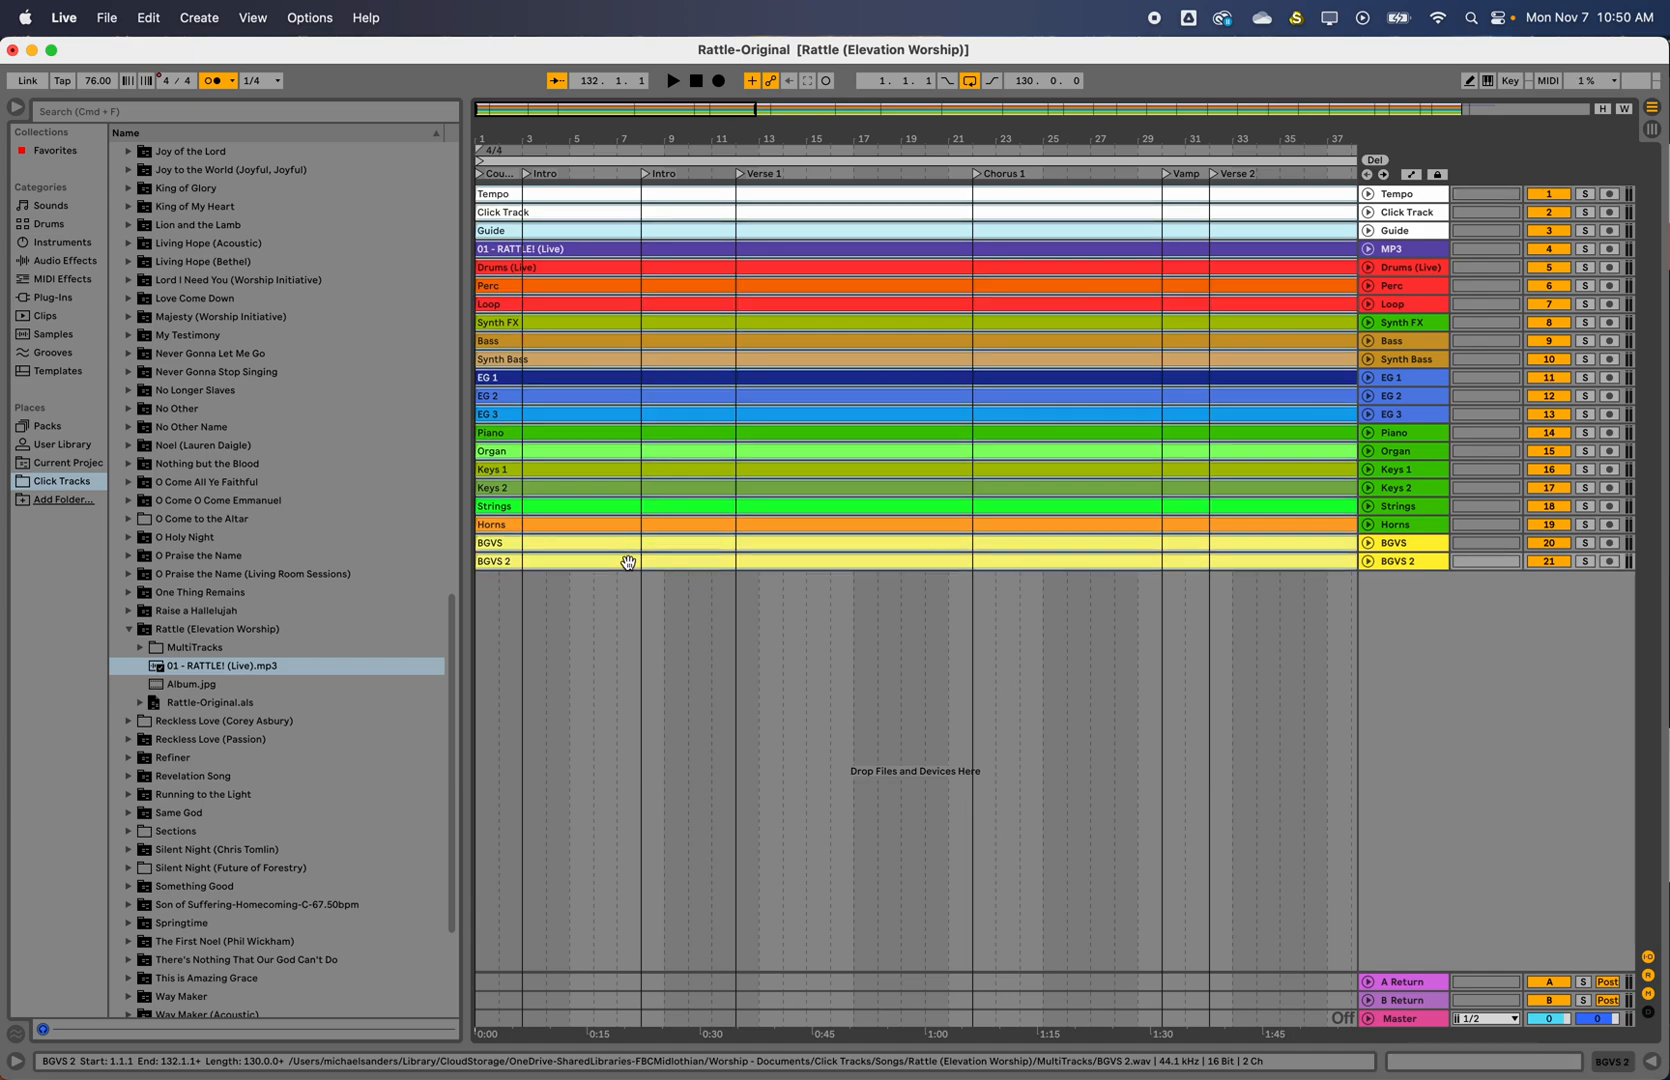
pyautogui.click(1650, 1060)
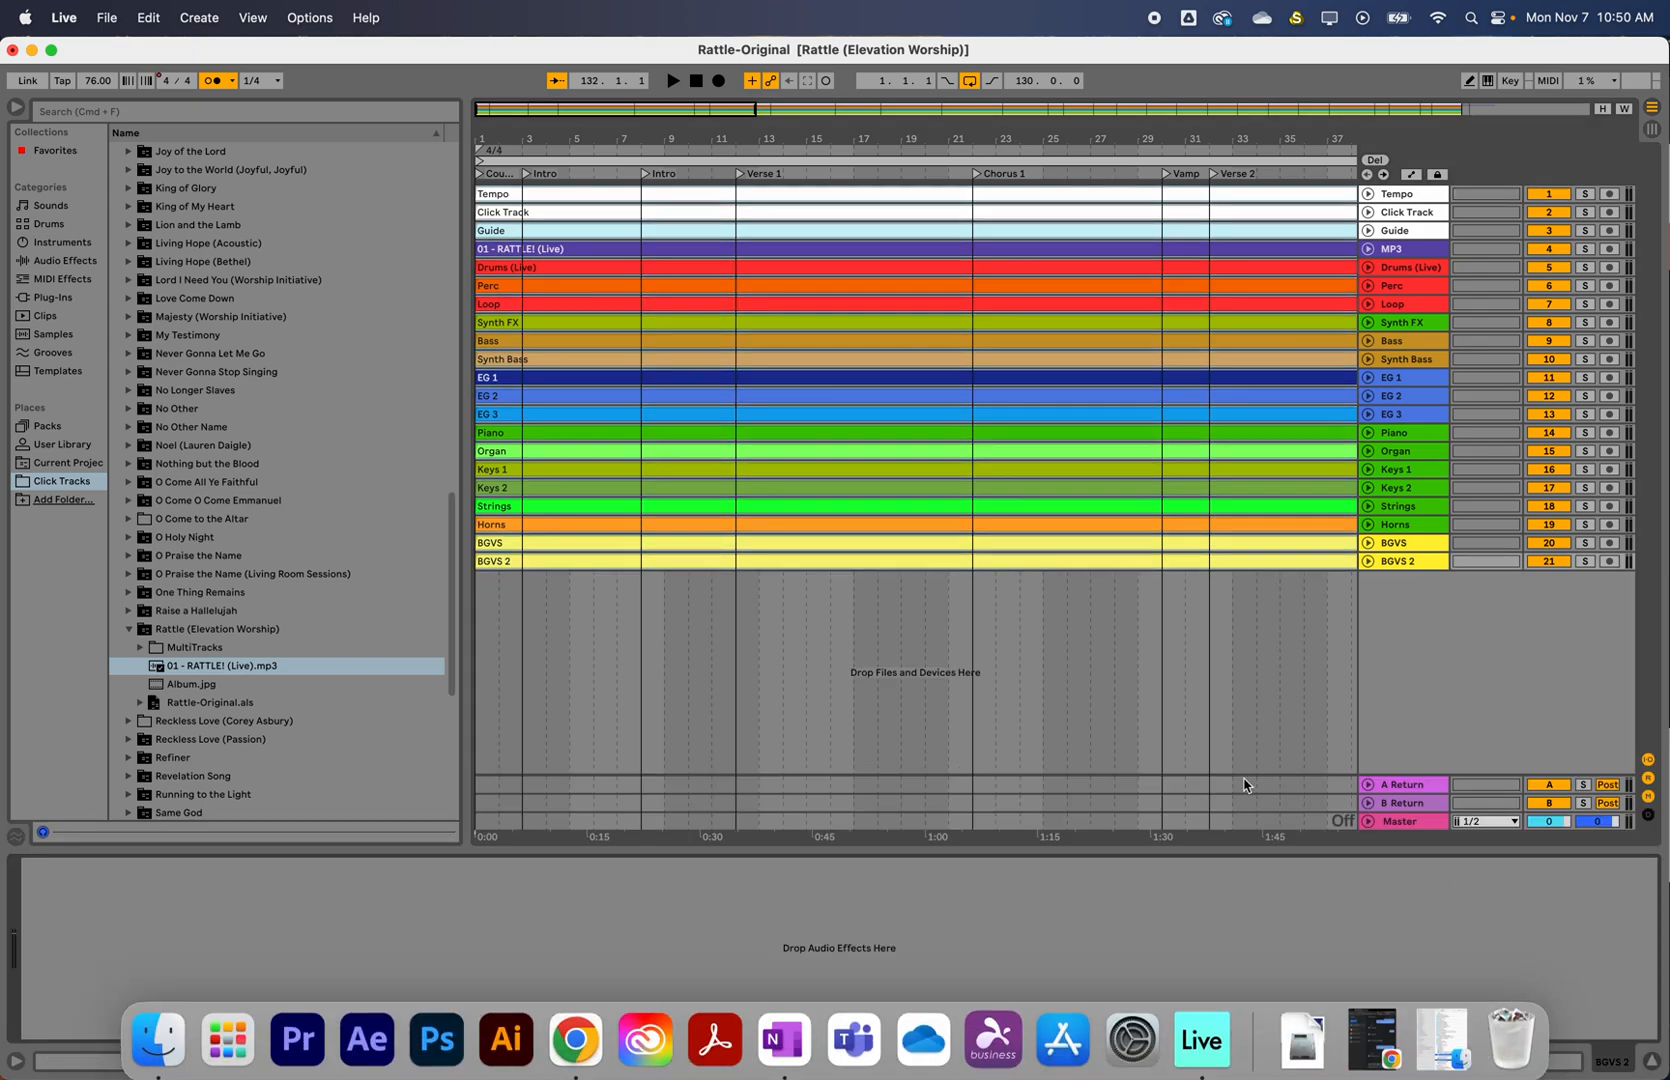
pyautogui.click(547, 557)
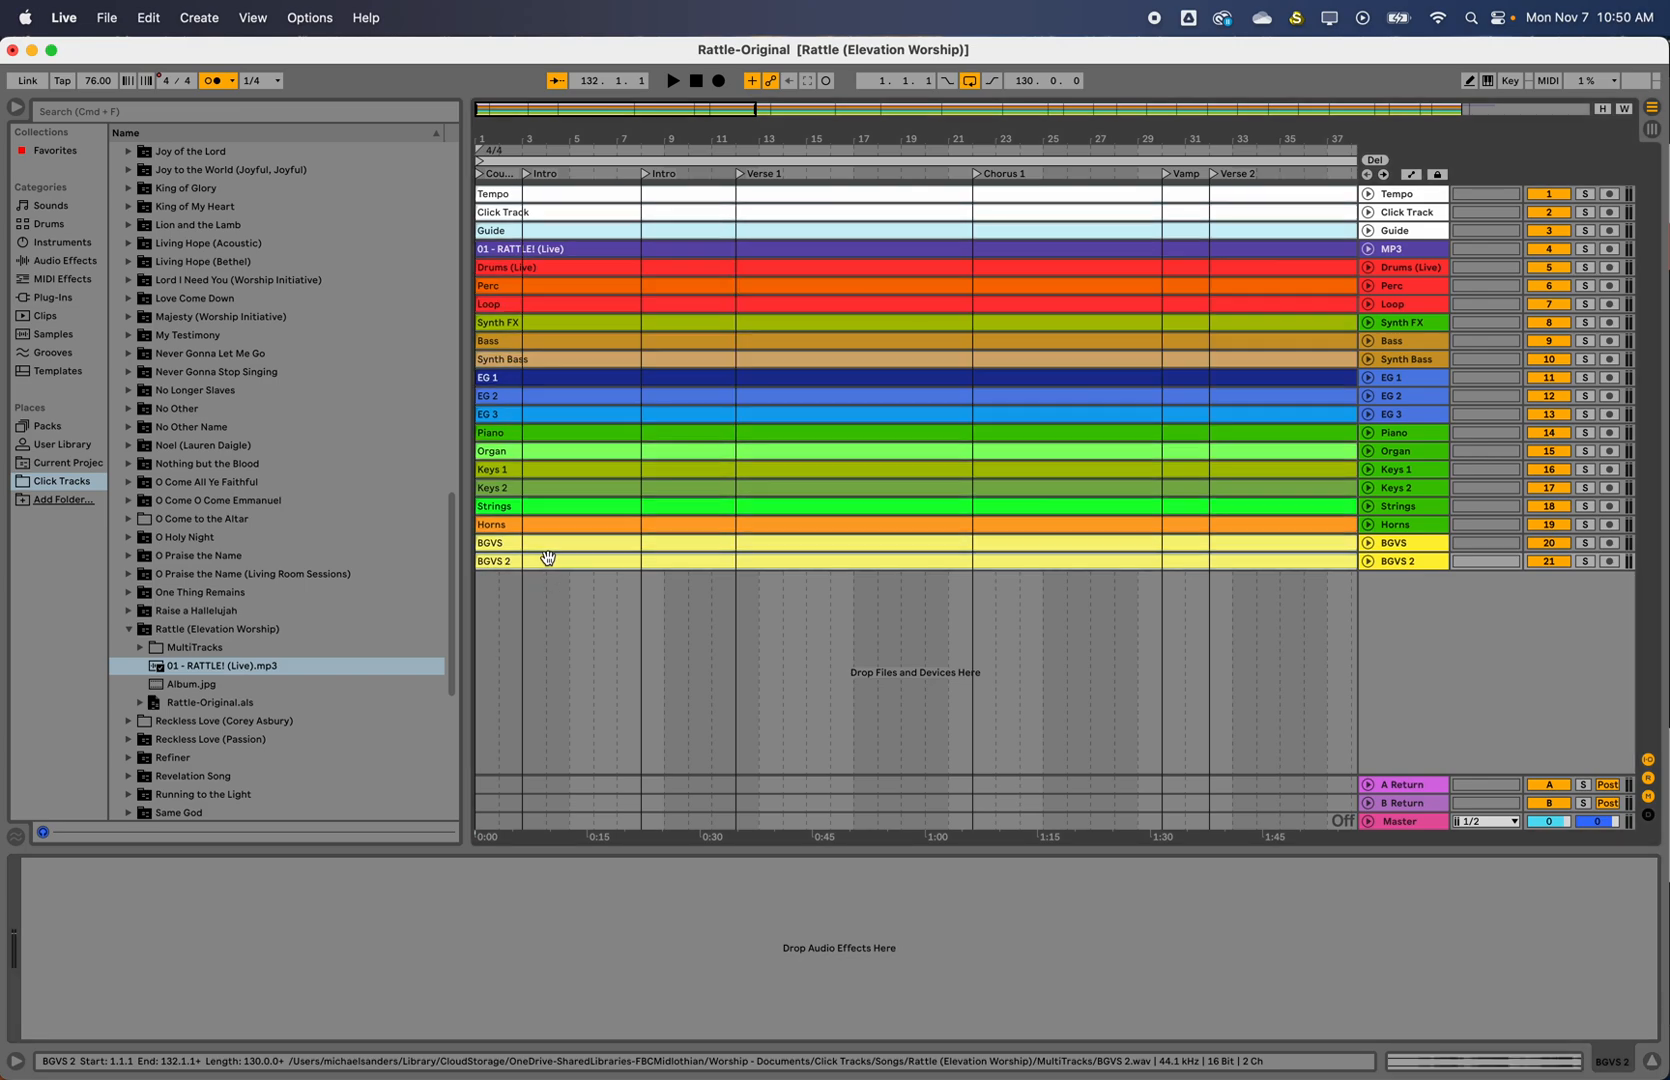
pyautogui.click(608, 195)
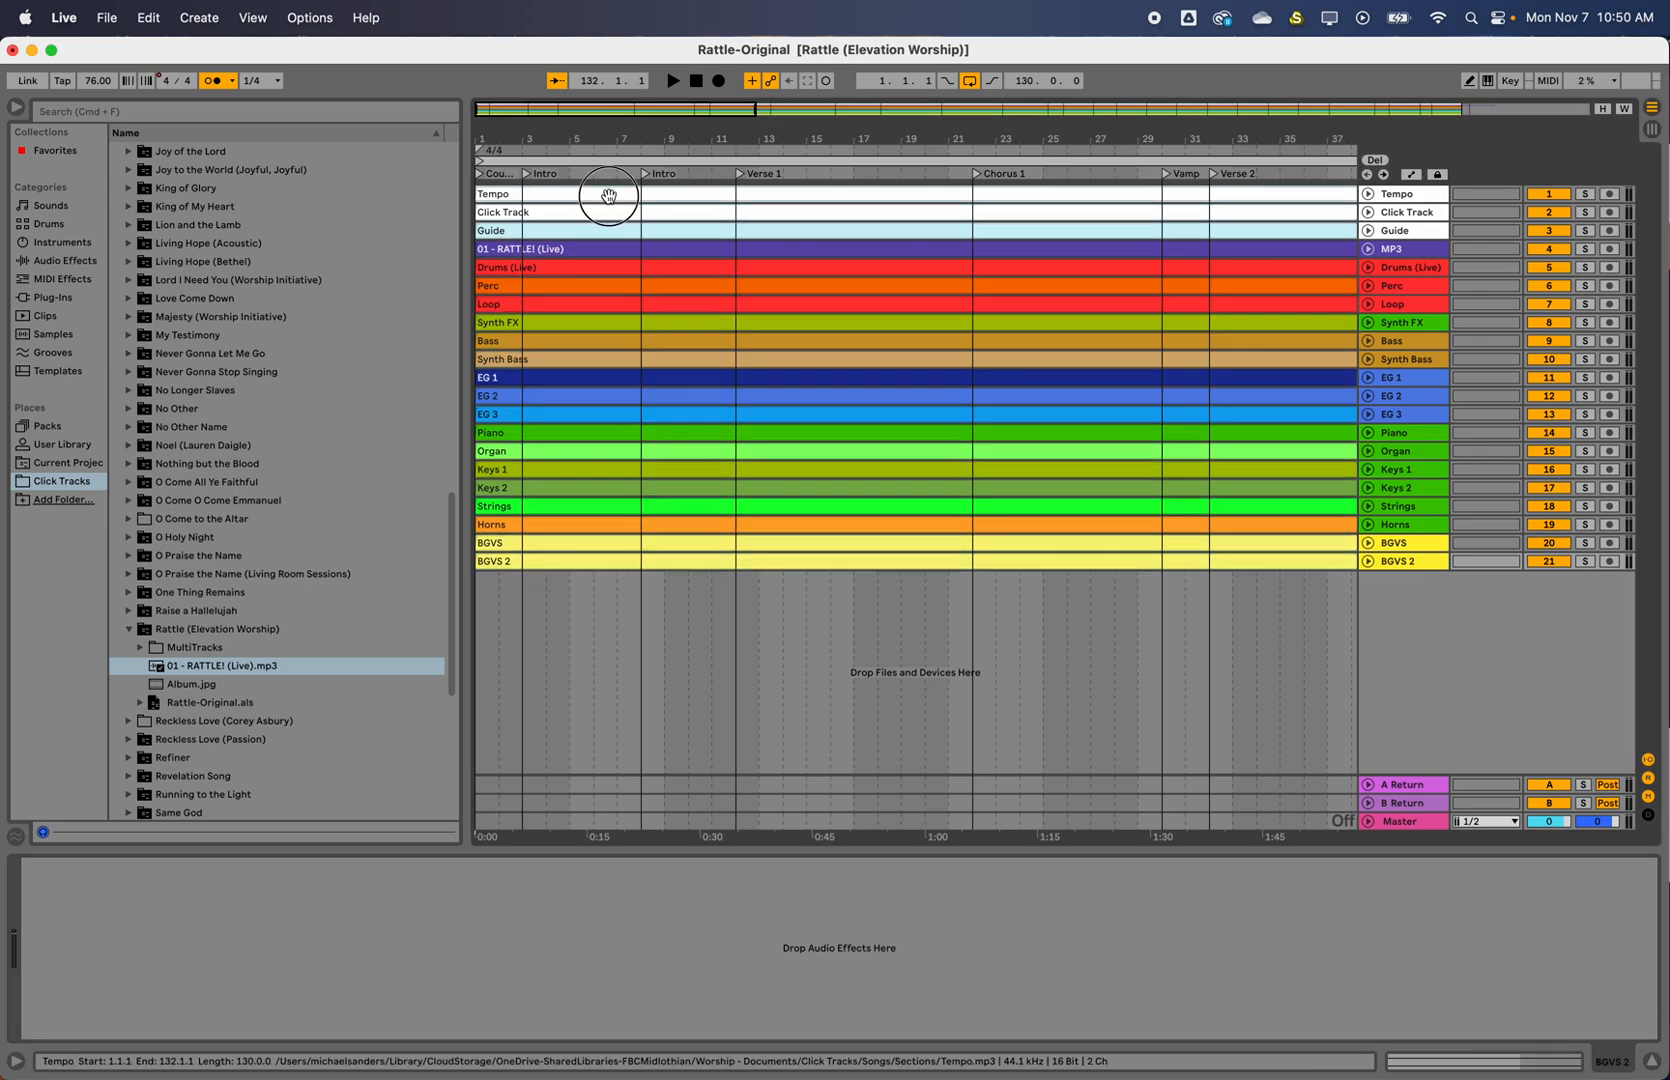
pyautogui.click(1457, 1059)
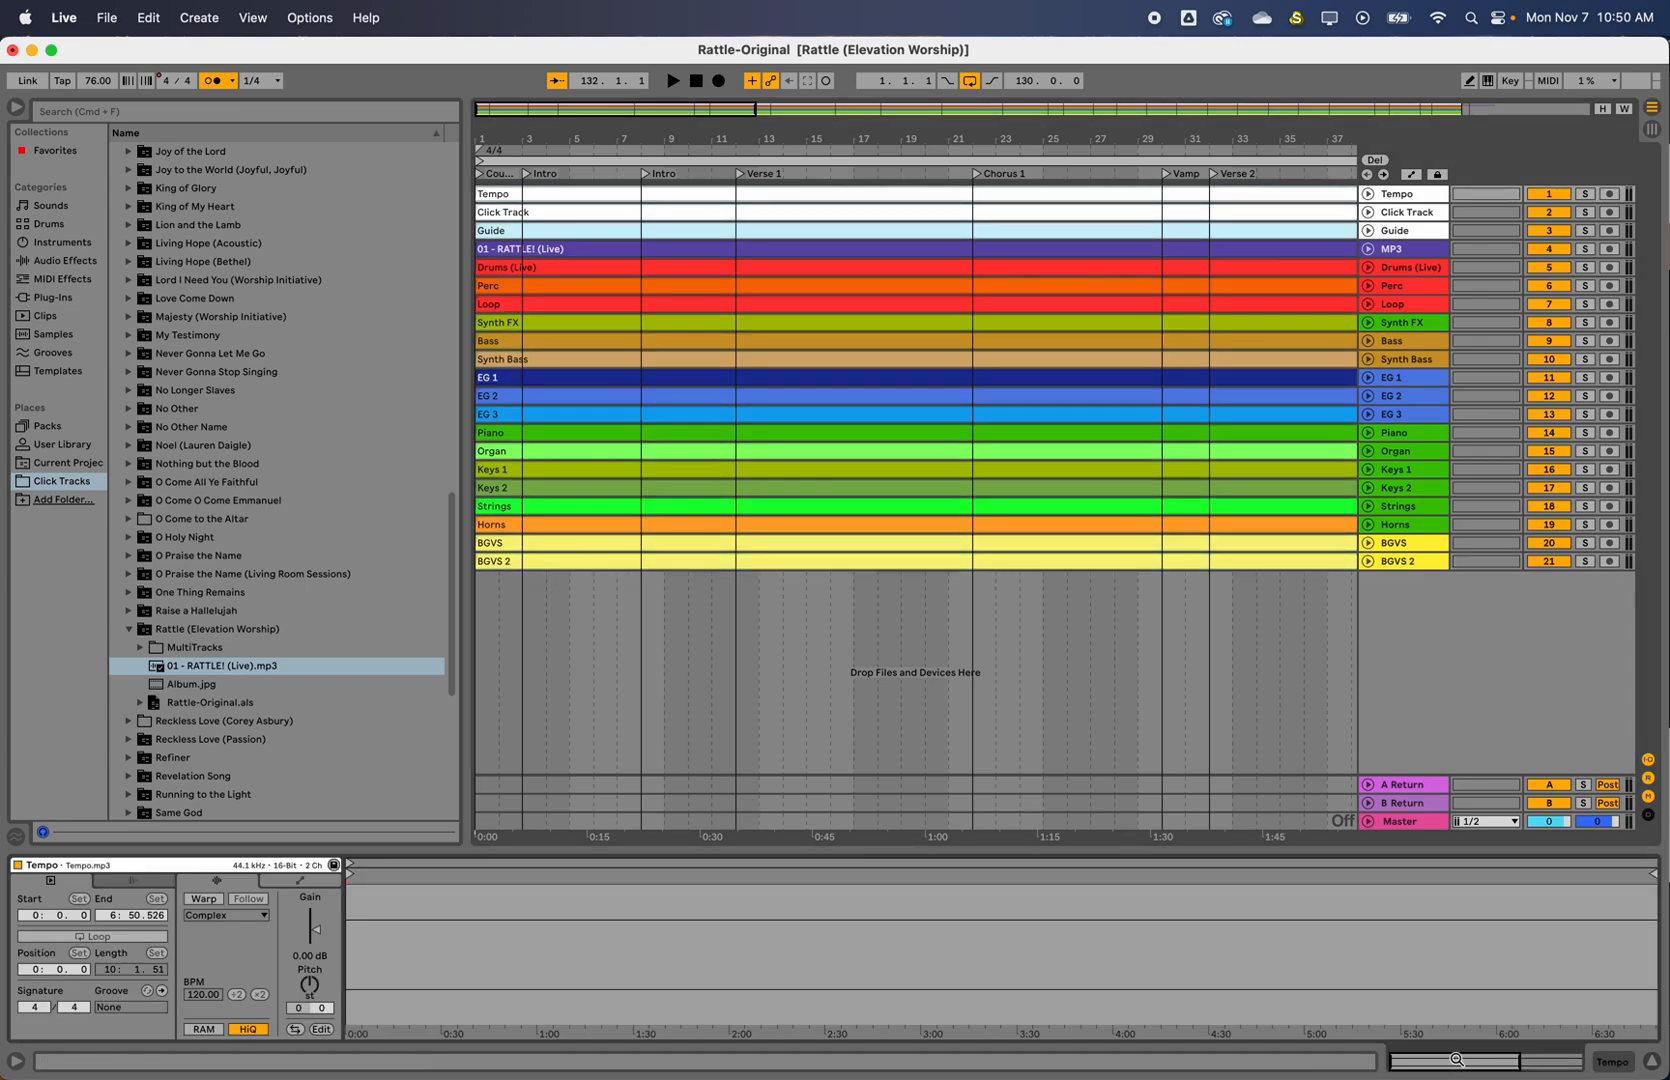
# Turn on Warp for all 21 clips from Tempo to BGVS 2 and set their warp mode to Complex
pyautogui.click(571, 194)
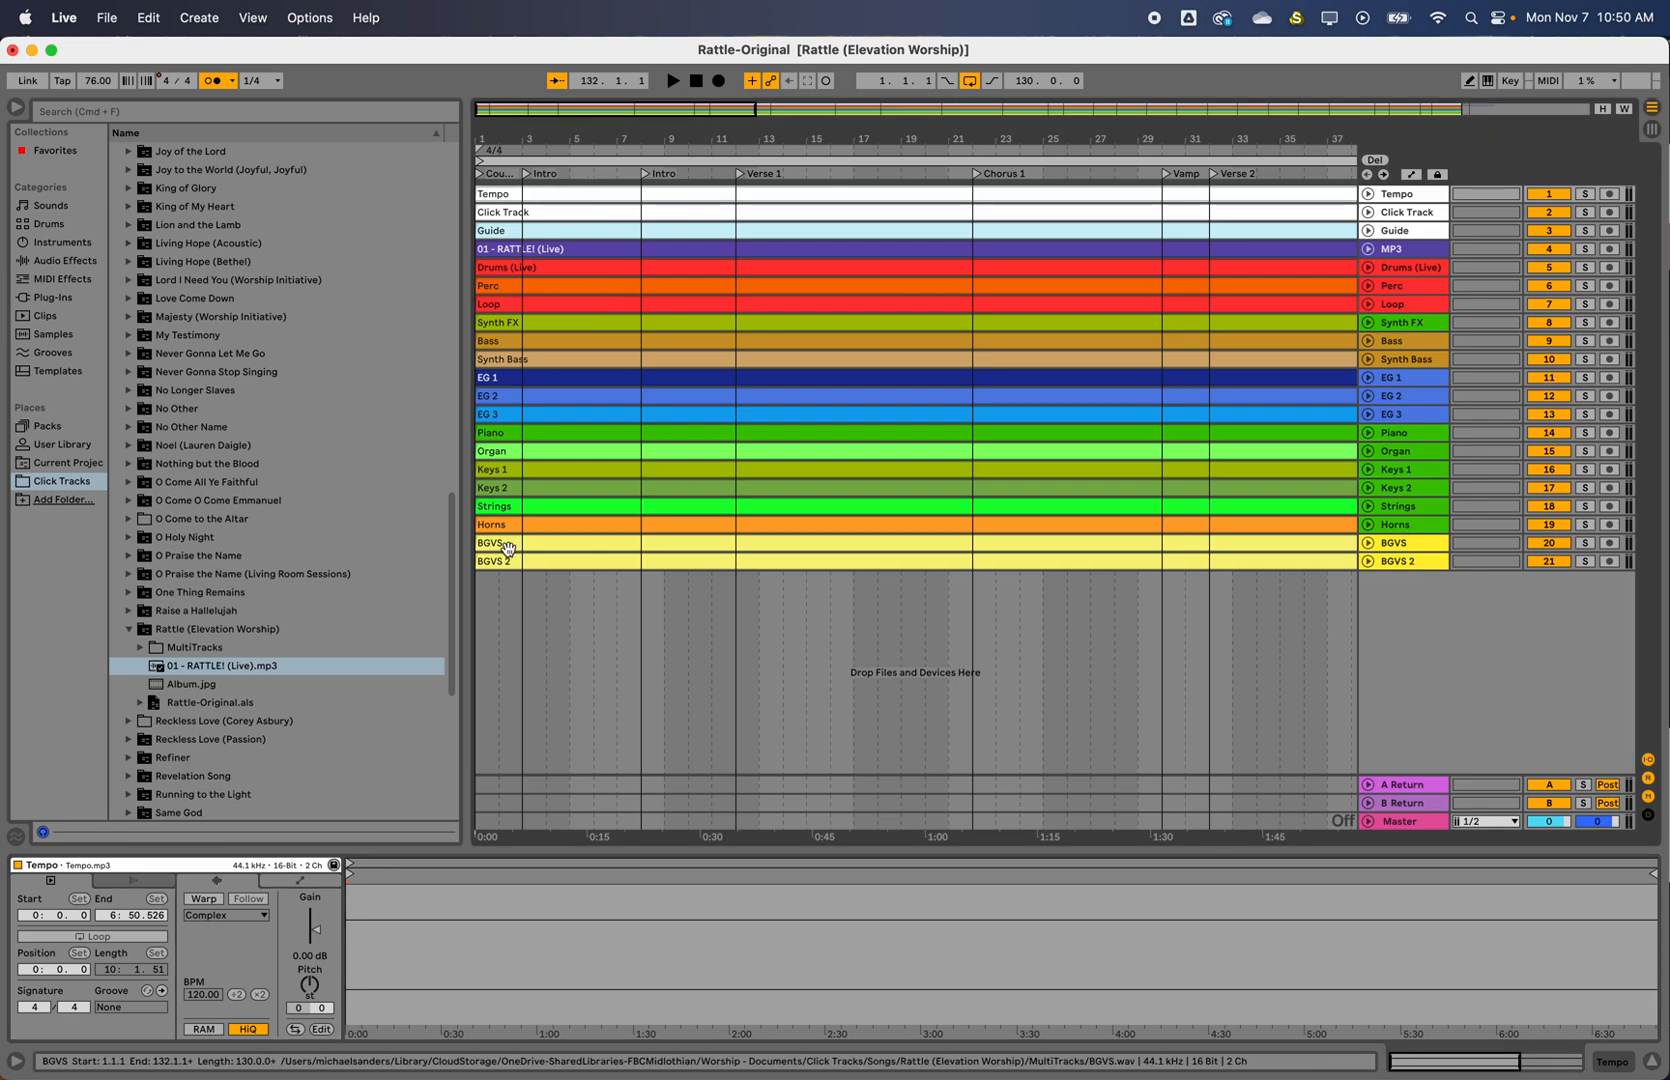
pyautogui.keyDown('shift'); pyautogui.click(512, 558); pyautogui.keyUp('shift')
pyautogui.click(225, 897)
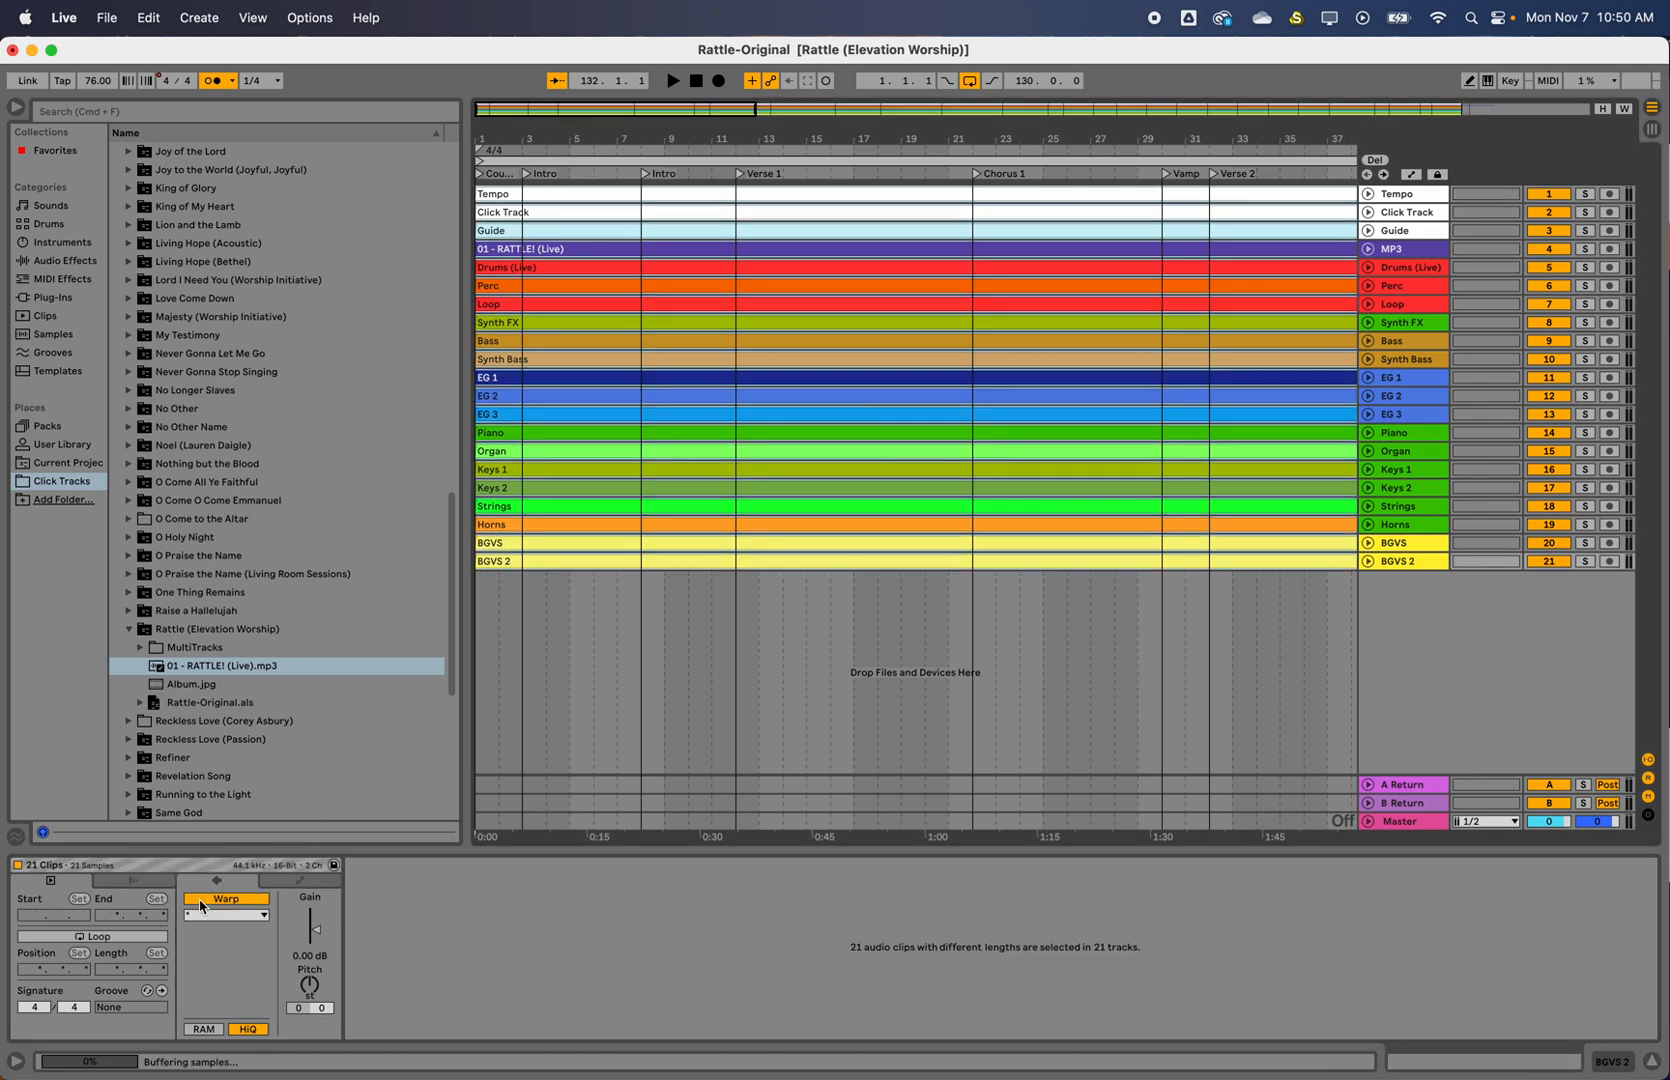
pyautogui.click(228, 915)
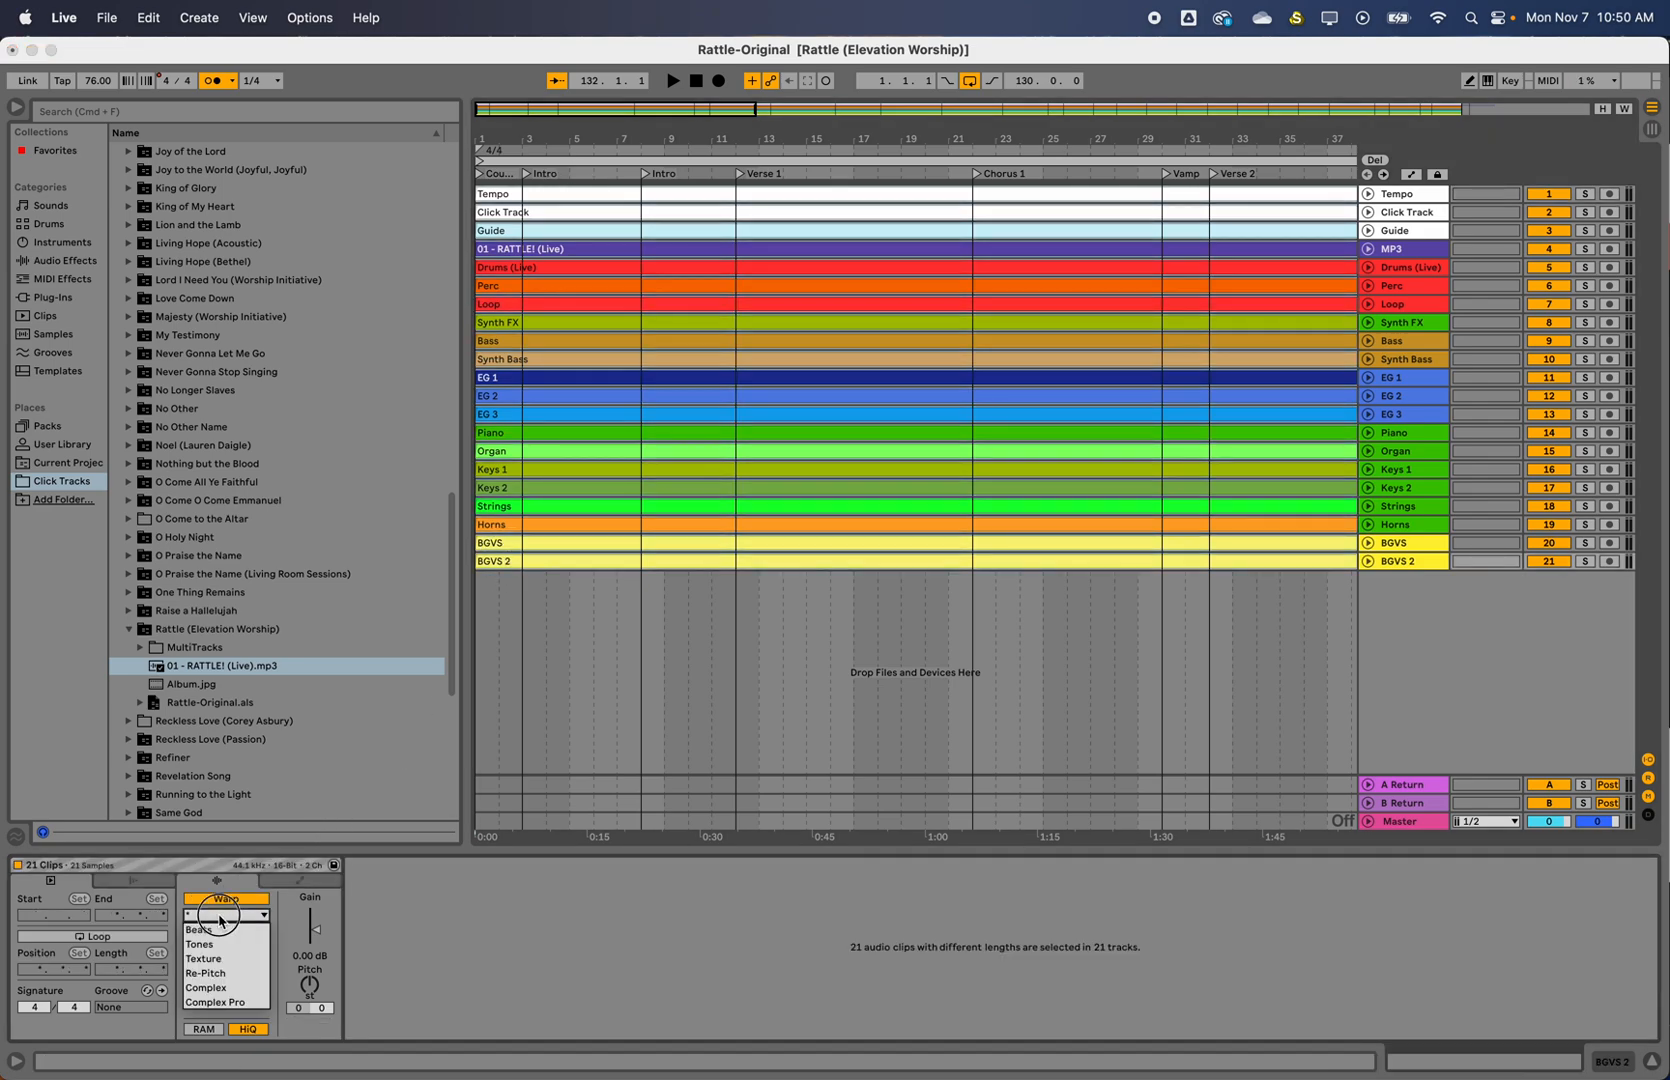
pyautogui.click(219, 986)
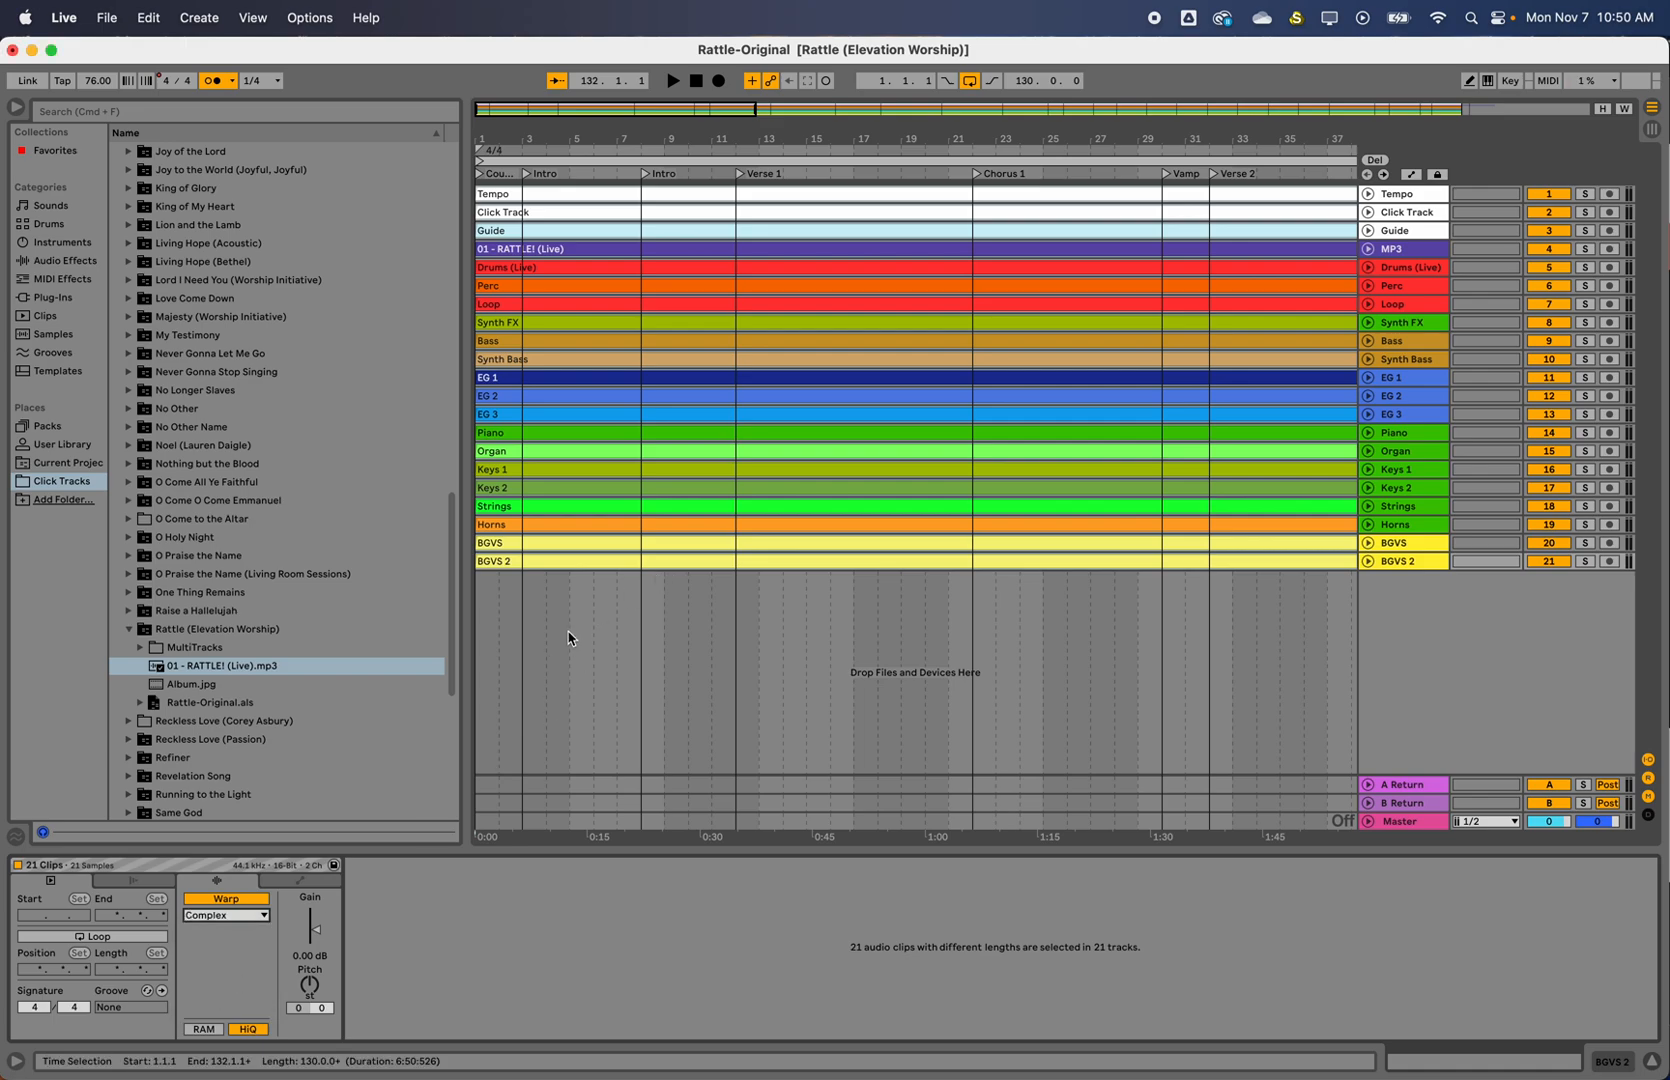
# Set the RATTLE! (Live) clip's warp mode to Complex Pro with Formants at 50
pyautogui.click(536, 195)
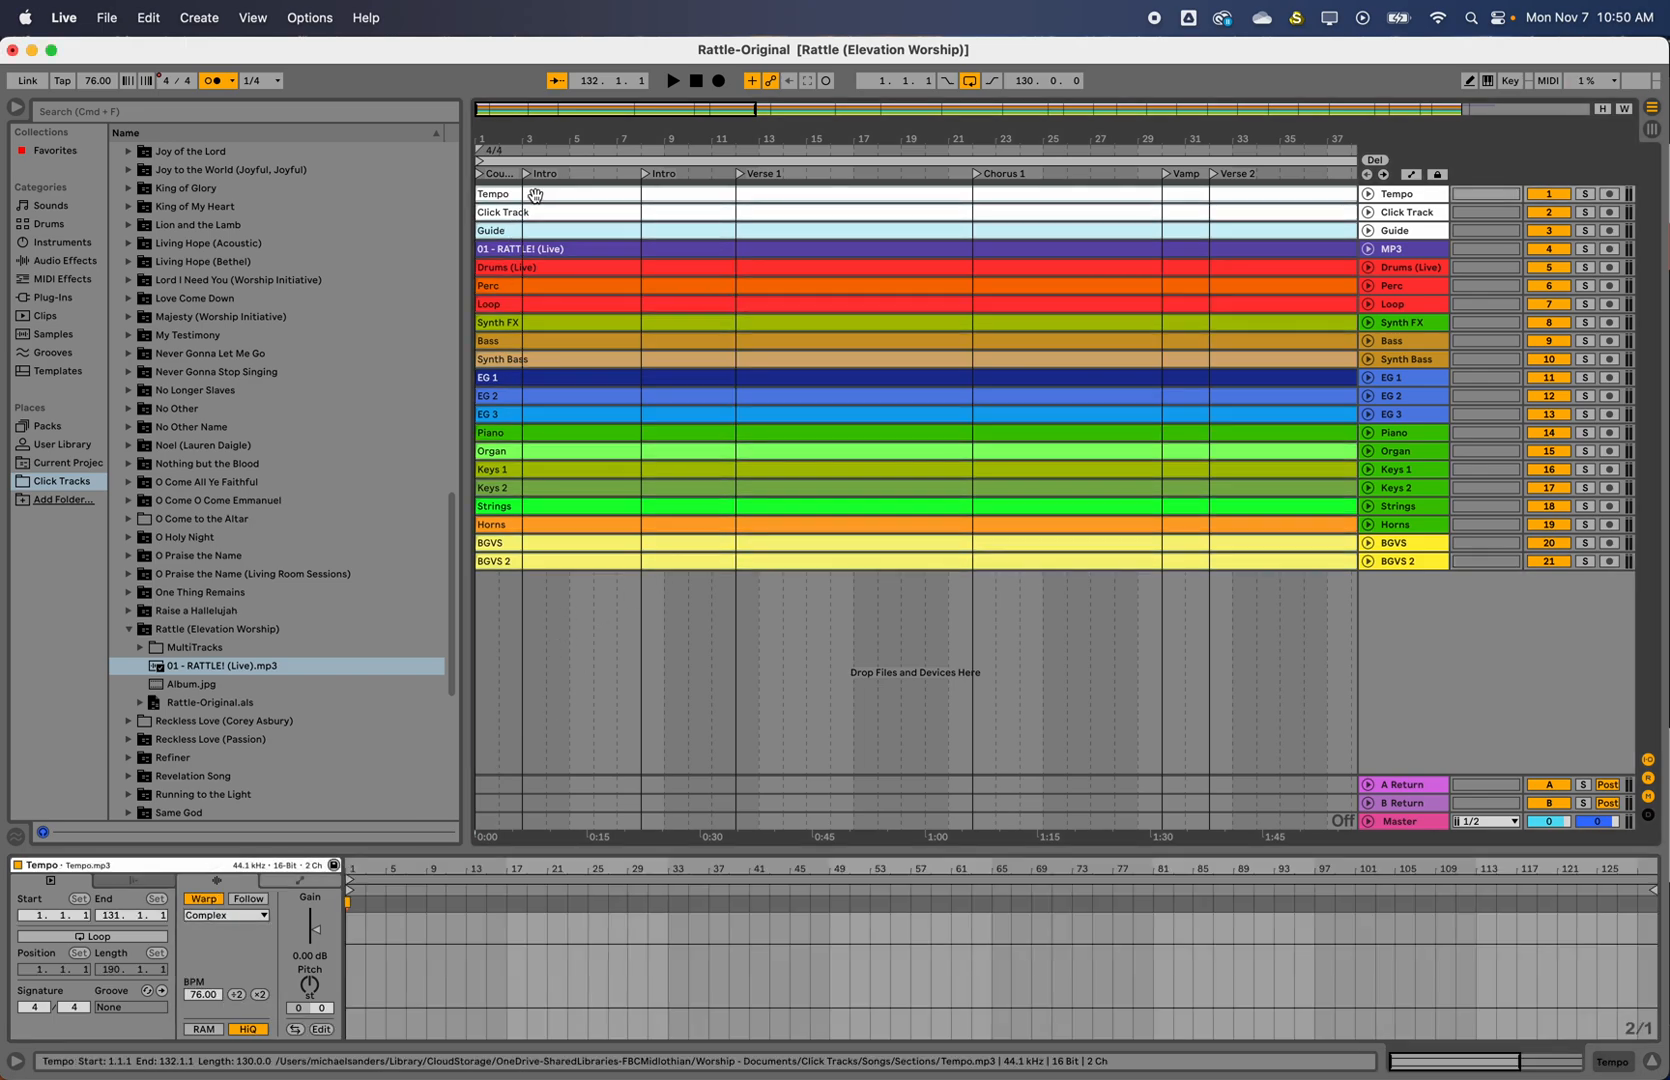
pyautogui.click(519, 249)
pyautogui.click(215, 917)
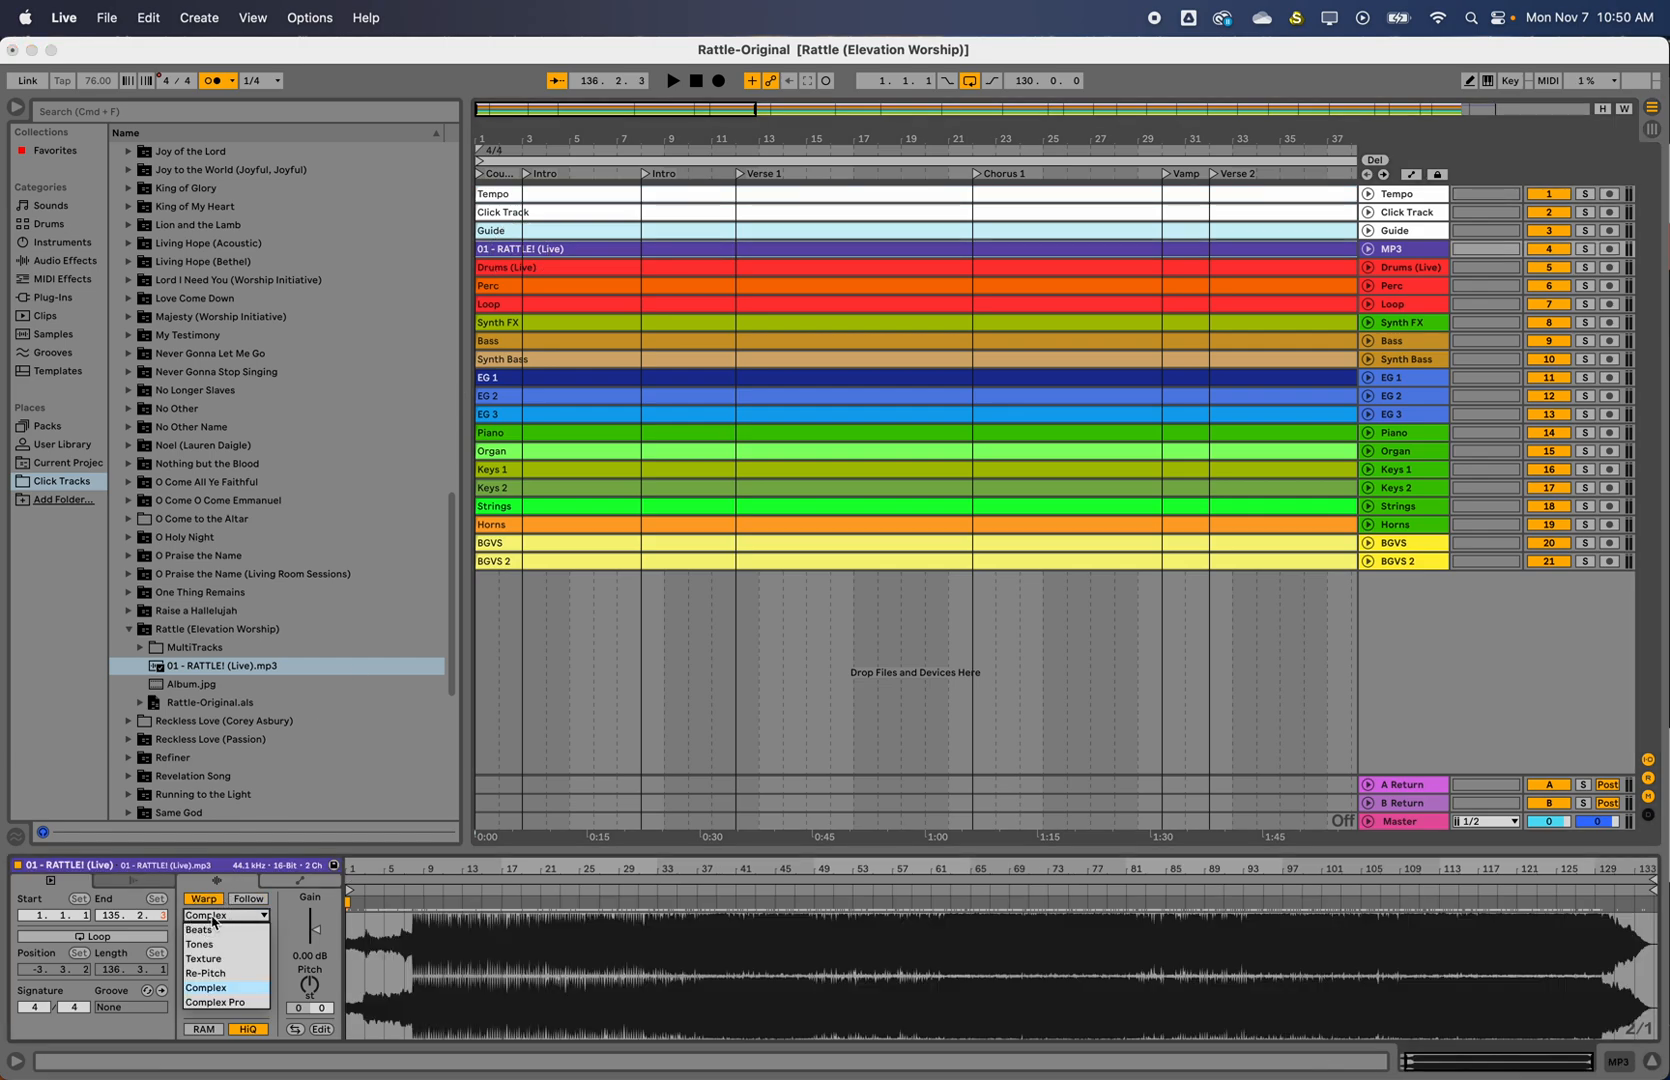
pyautogui.click(218, 1002)
pyautogui.click(237, 945)
pyautogui.write('50')
pyautogui.press('Return')
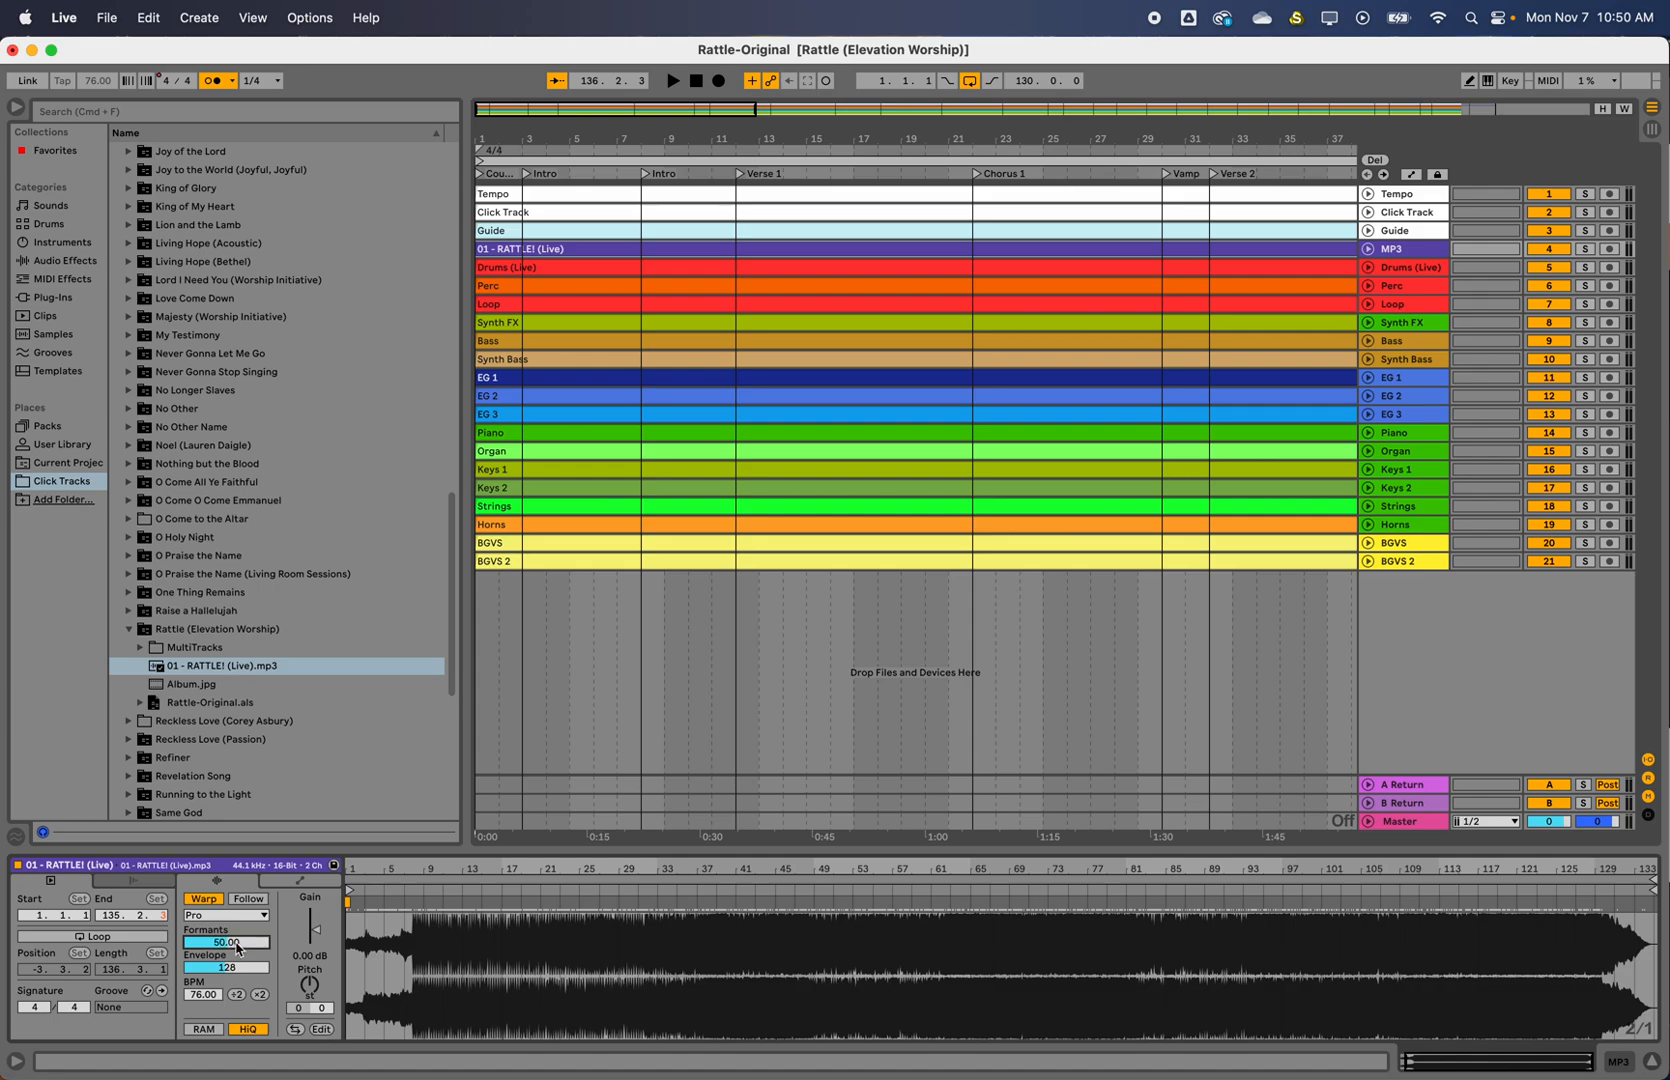
# Set the warp mode of the BGVS and BGVS 2 clips to Complex Pro
pyautogui.click(516, 563)
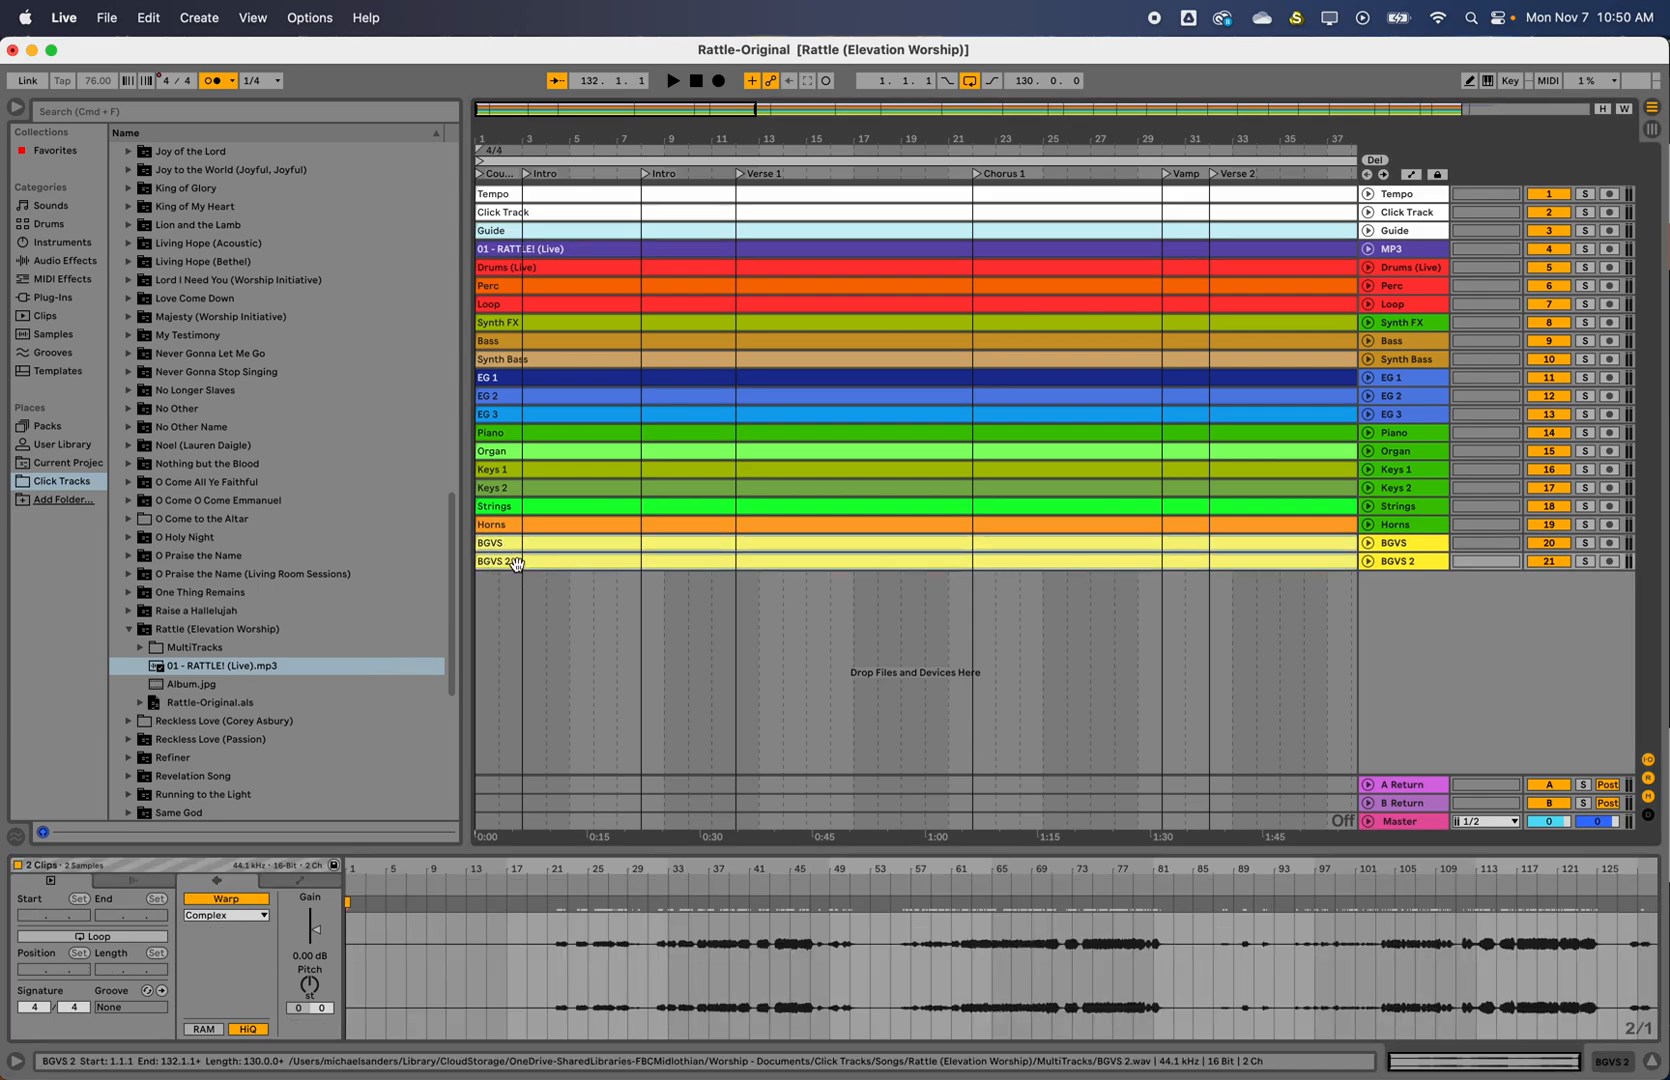
pyautogui.click(222, 915)
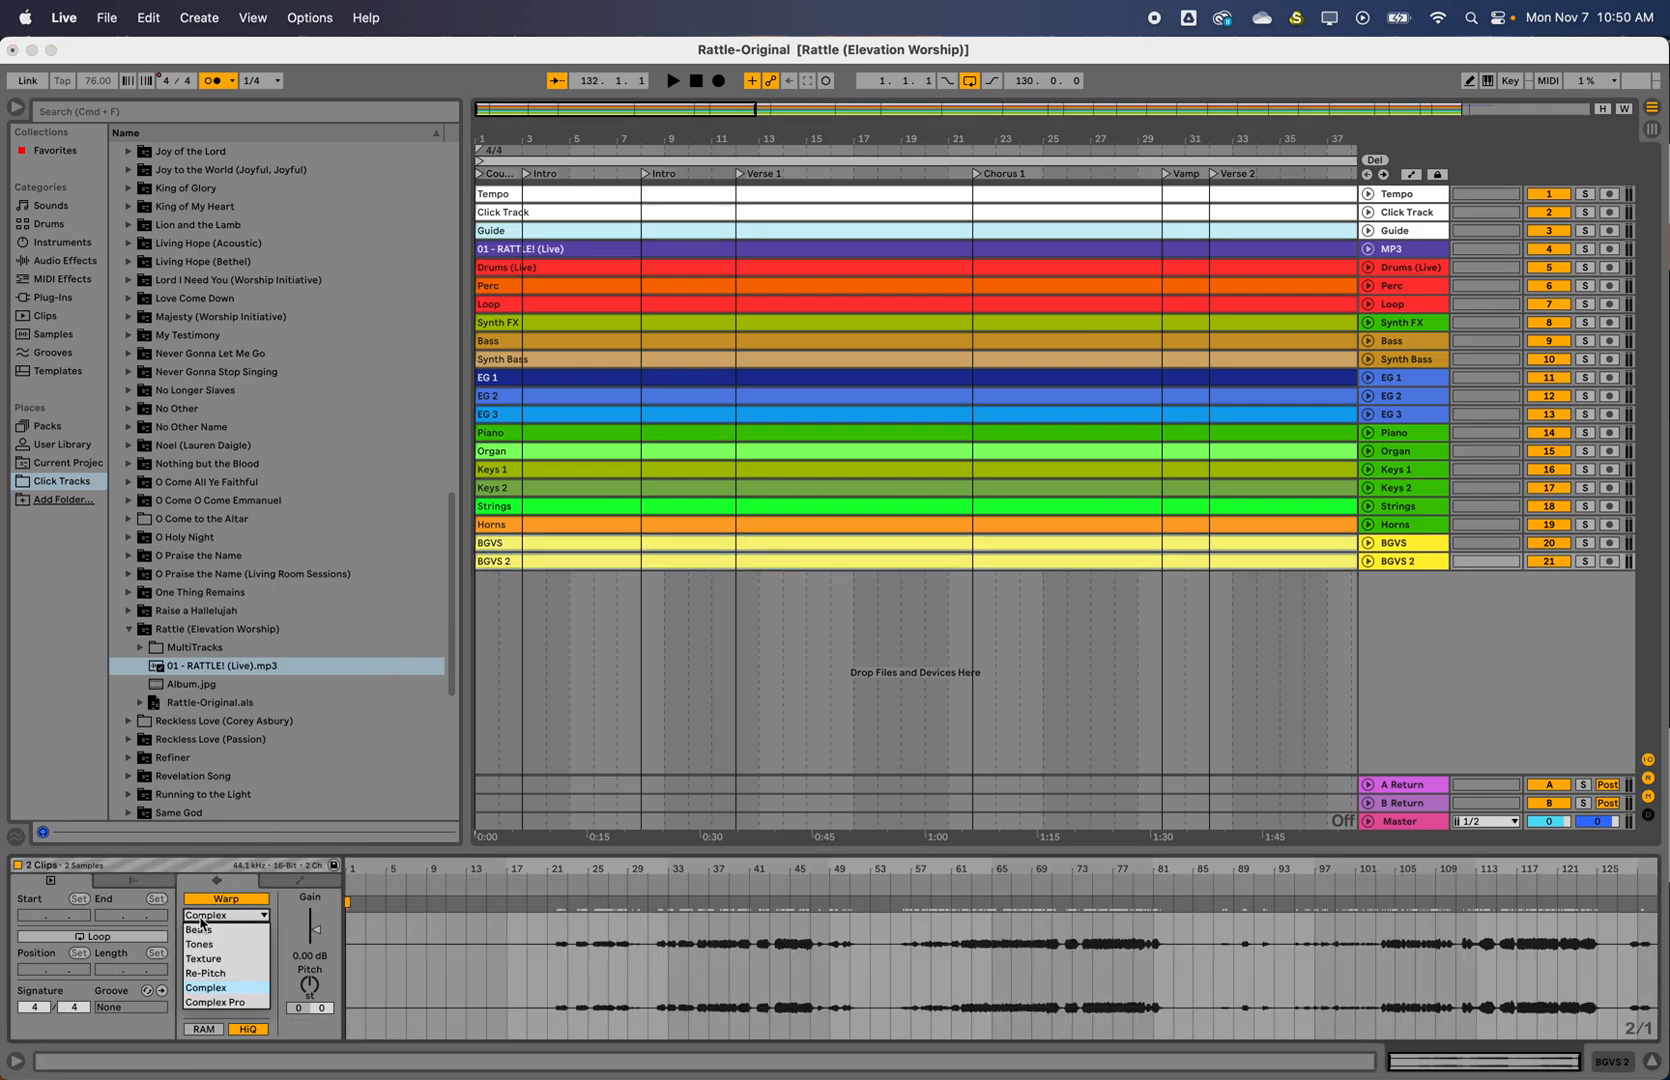
pyautogui.click(217, 1002)
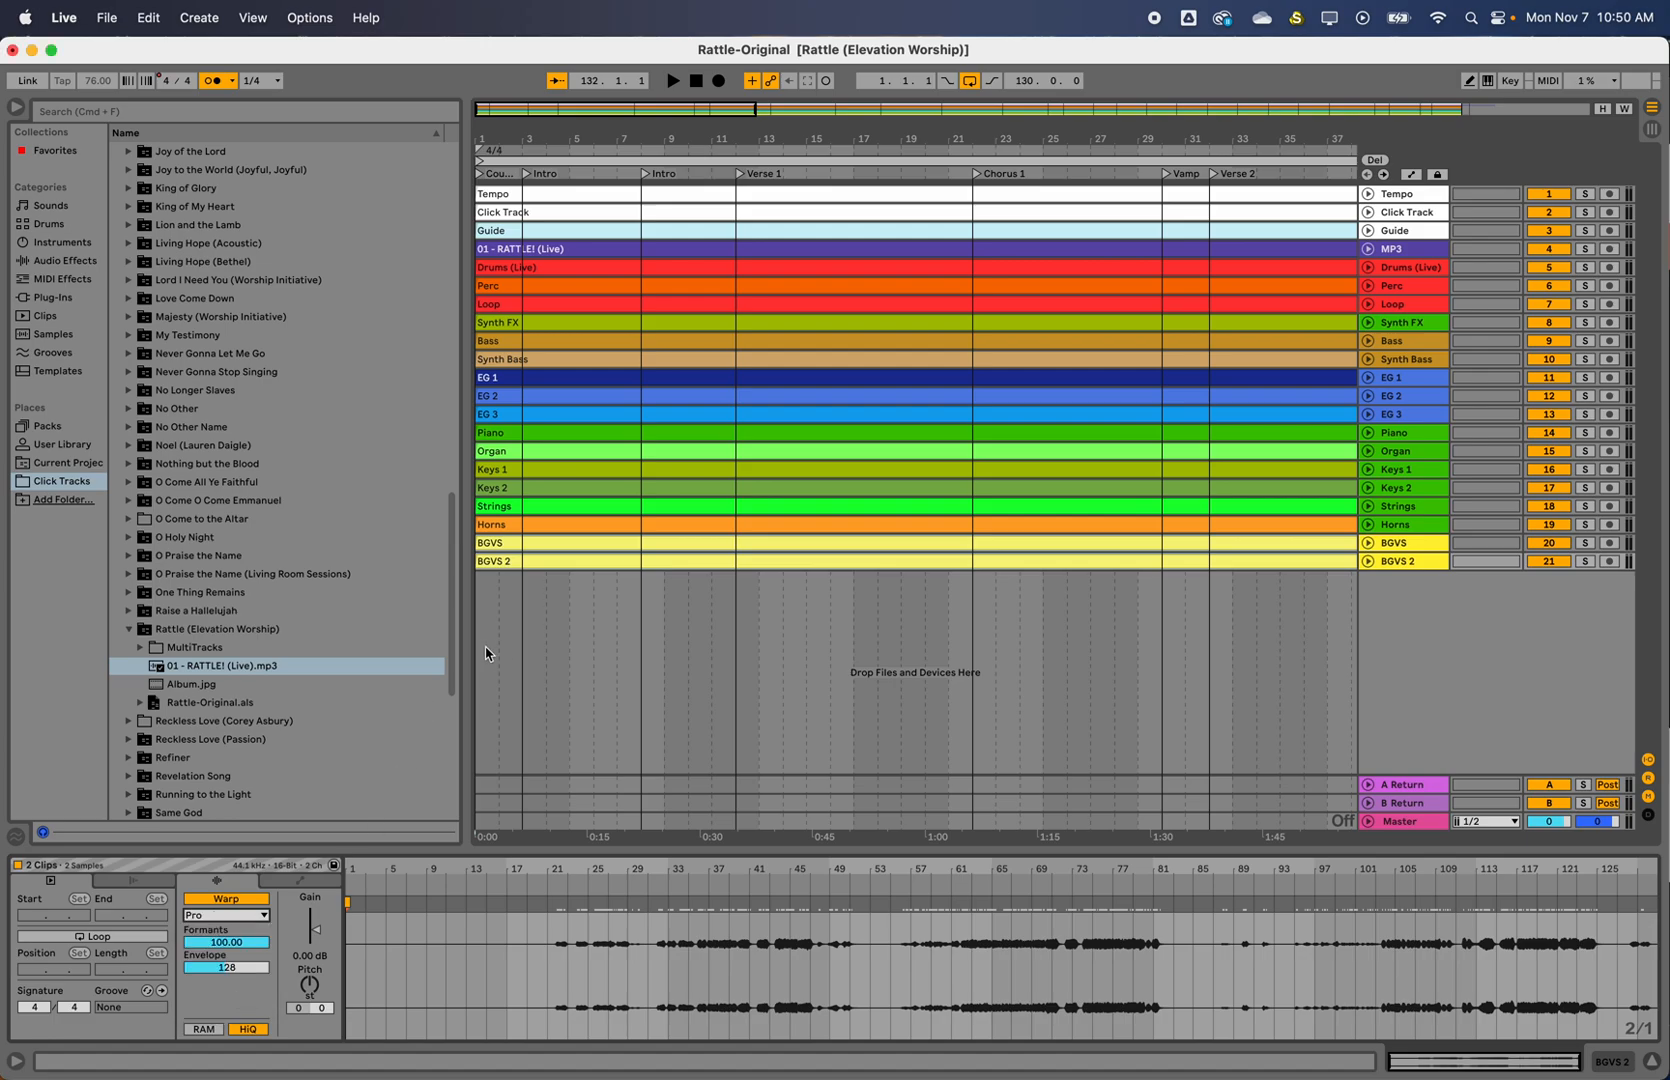
pyautogui.click(604, 601)
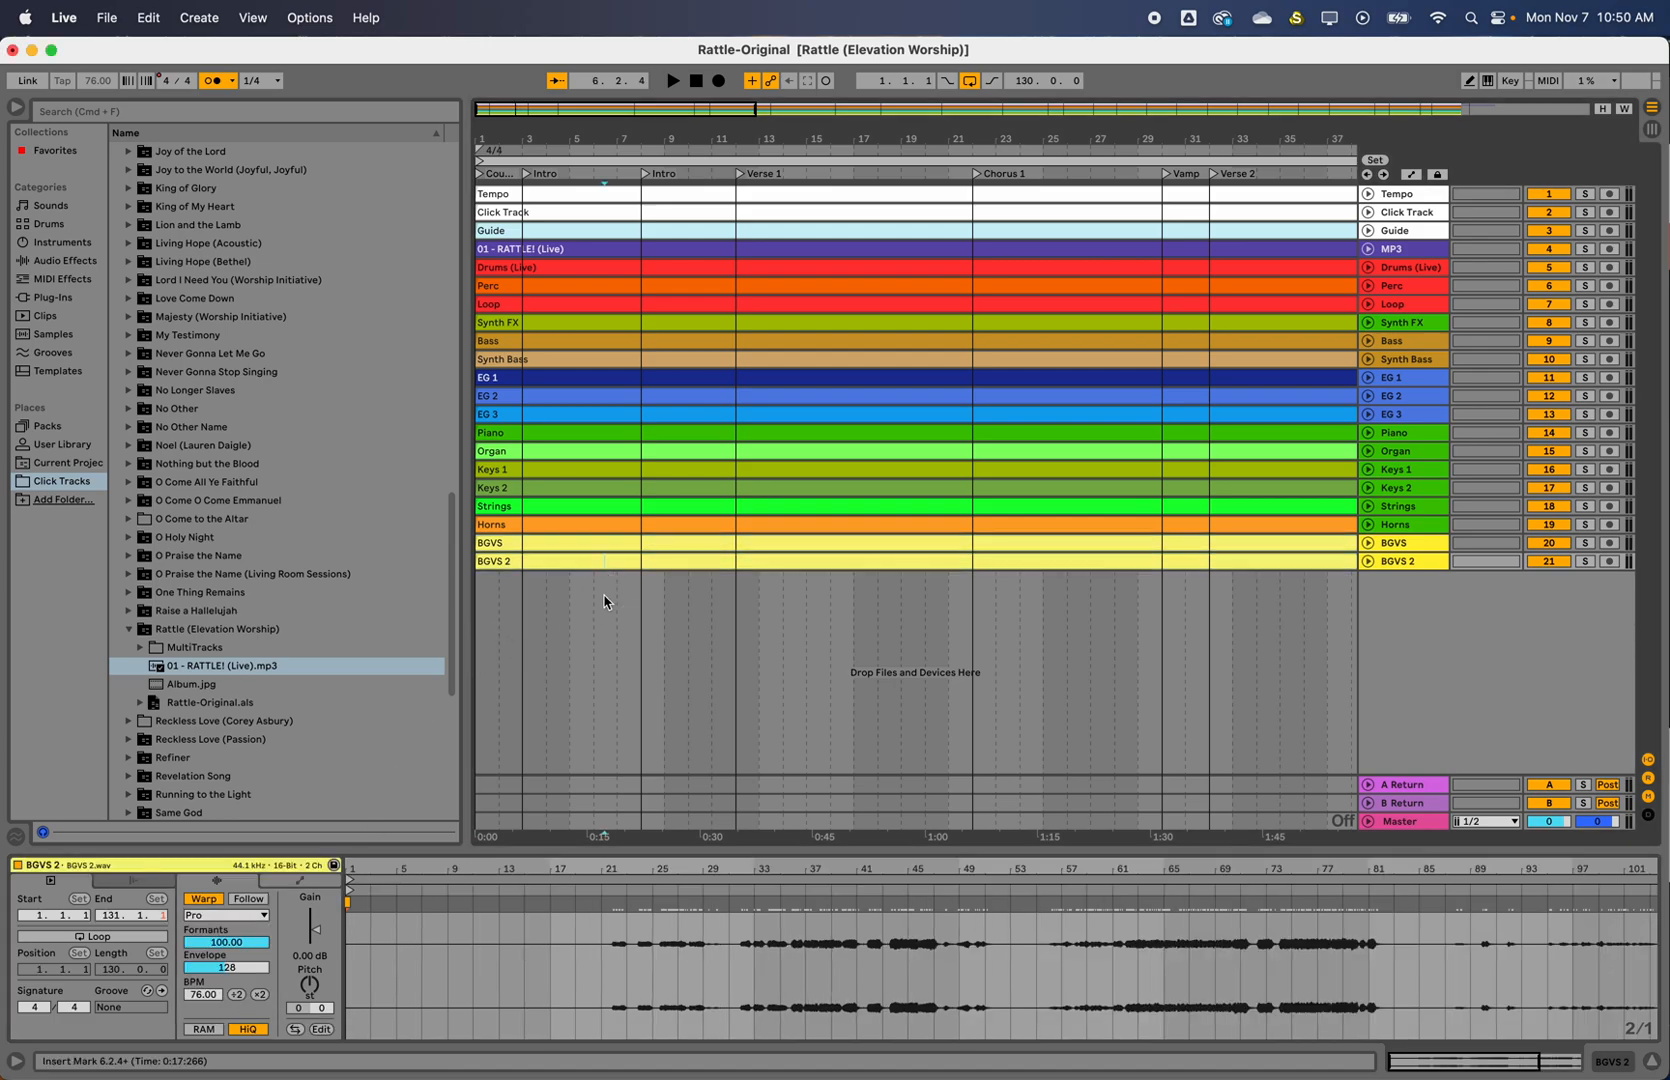
# Save the Live set as Rattle-Original in the Rattle (Elevation Worship) folder, replacing the existing file
pyautogui.press('super+s')
pyautogui.click(984, 607)
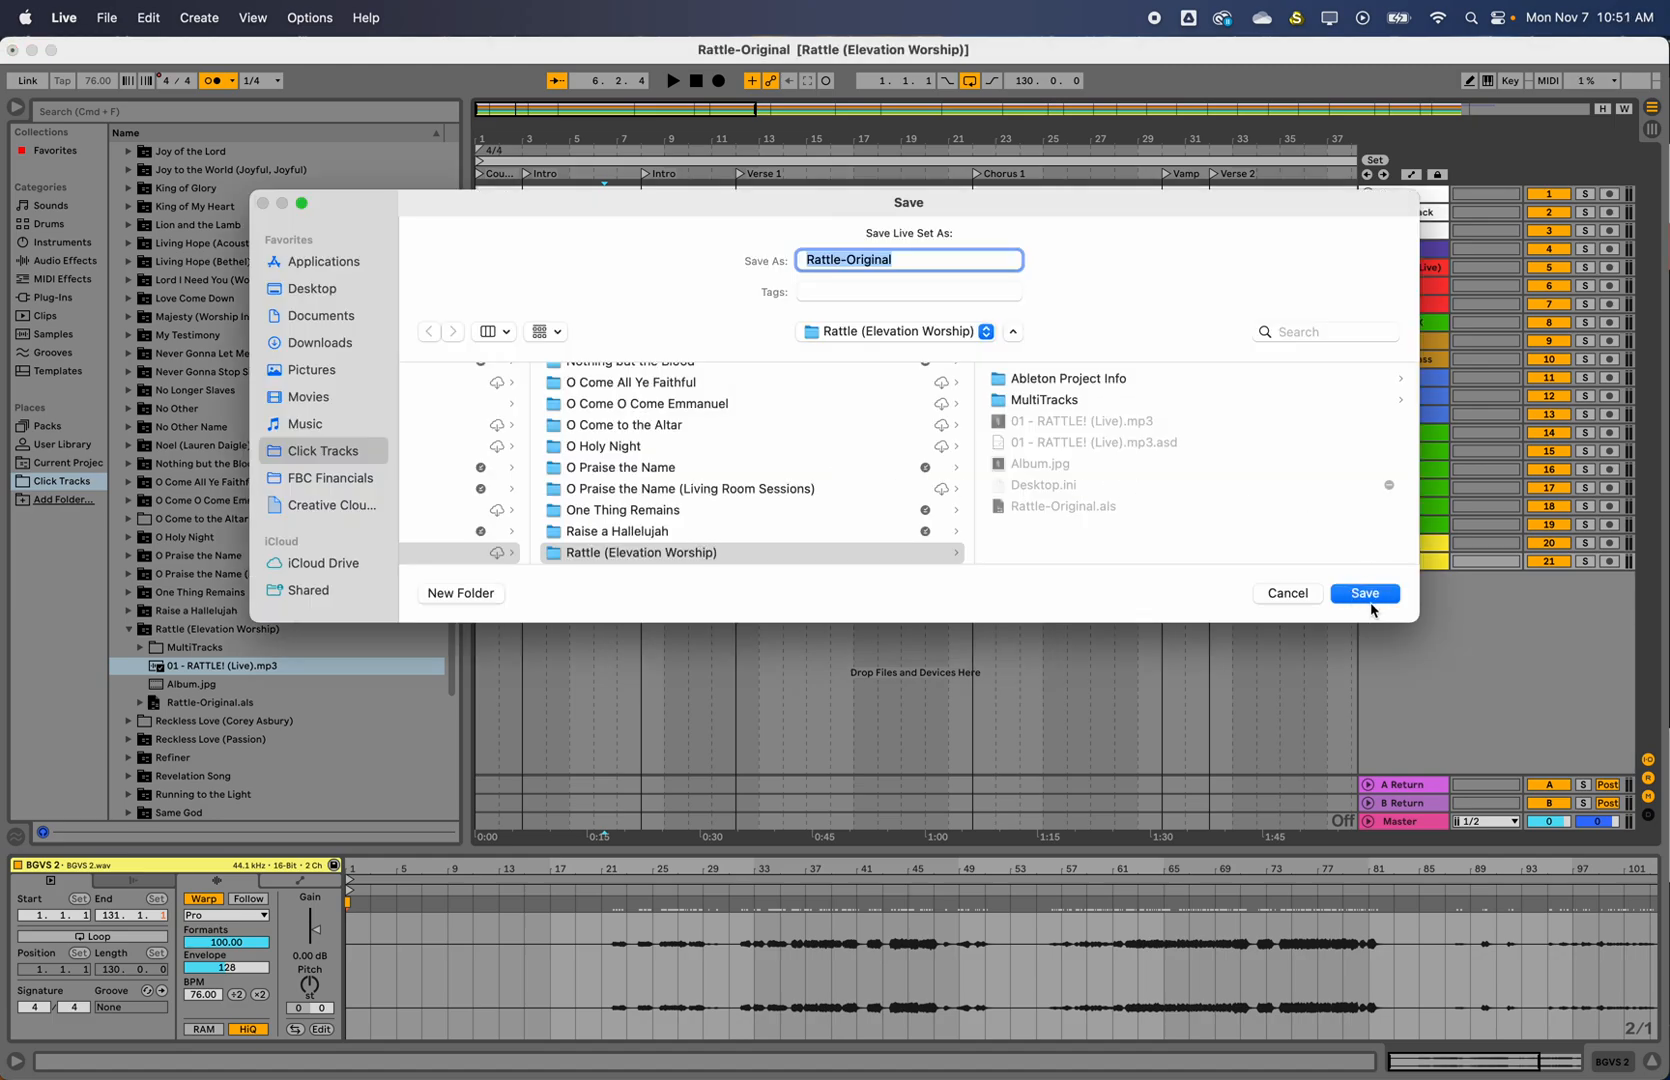
pyautogui.click(1369, 598)
pyautogui.click(913, 510)
pyautogui.click(477, 625)
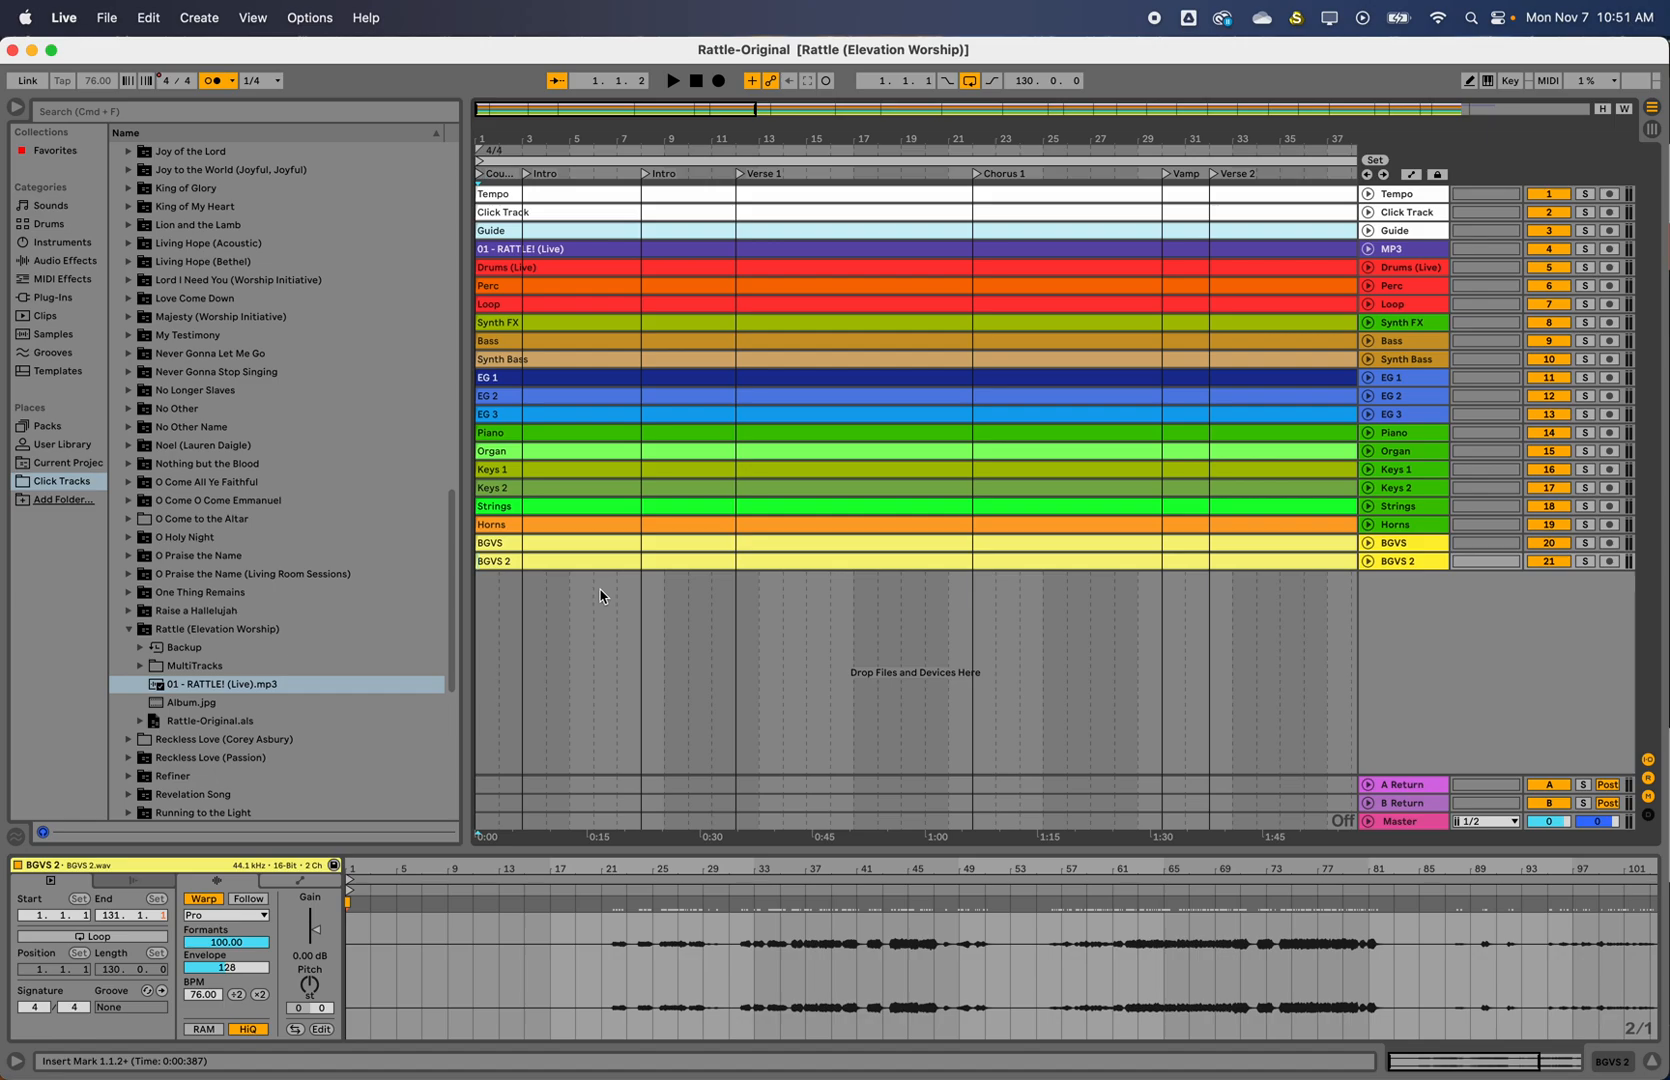
# Trim the RATTLE! (Live) clip on the MP3 track to end at bar 132, deleting the leftover audio past the other tracks' end
pyautogui.press('w')
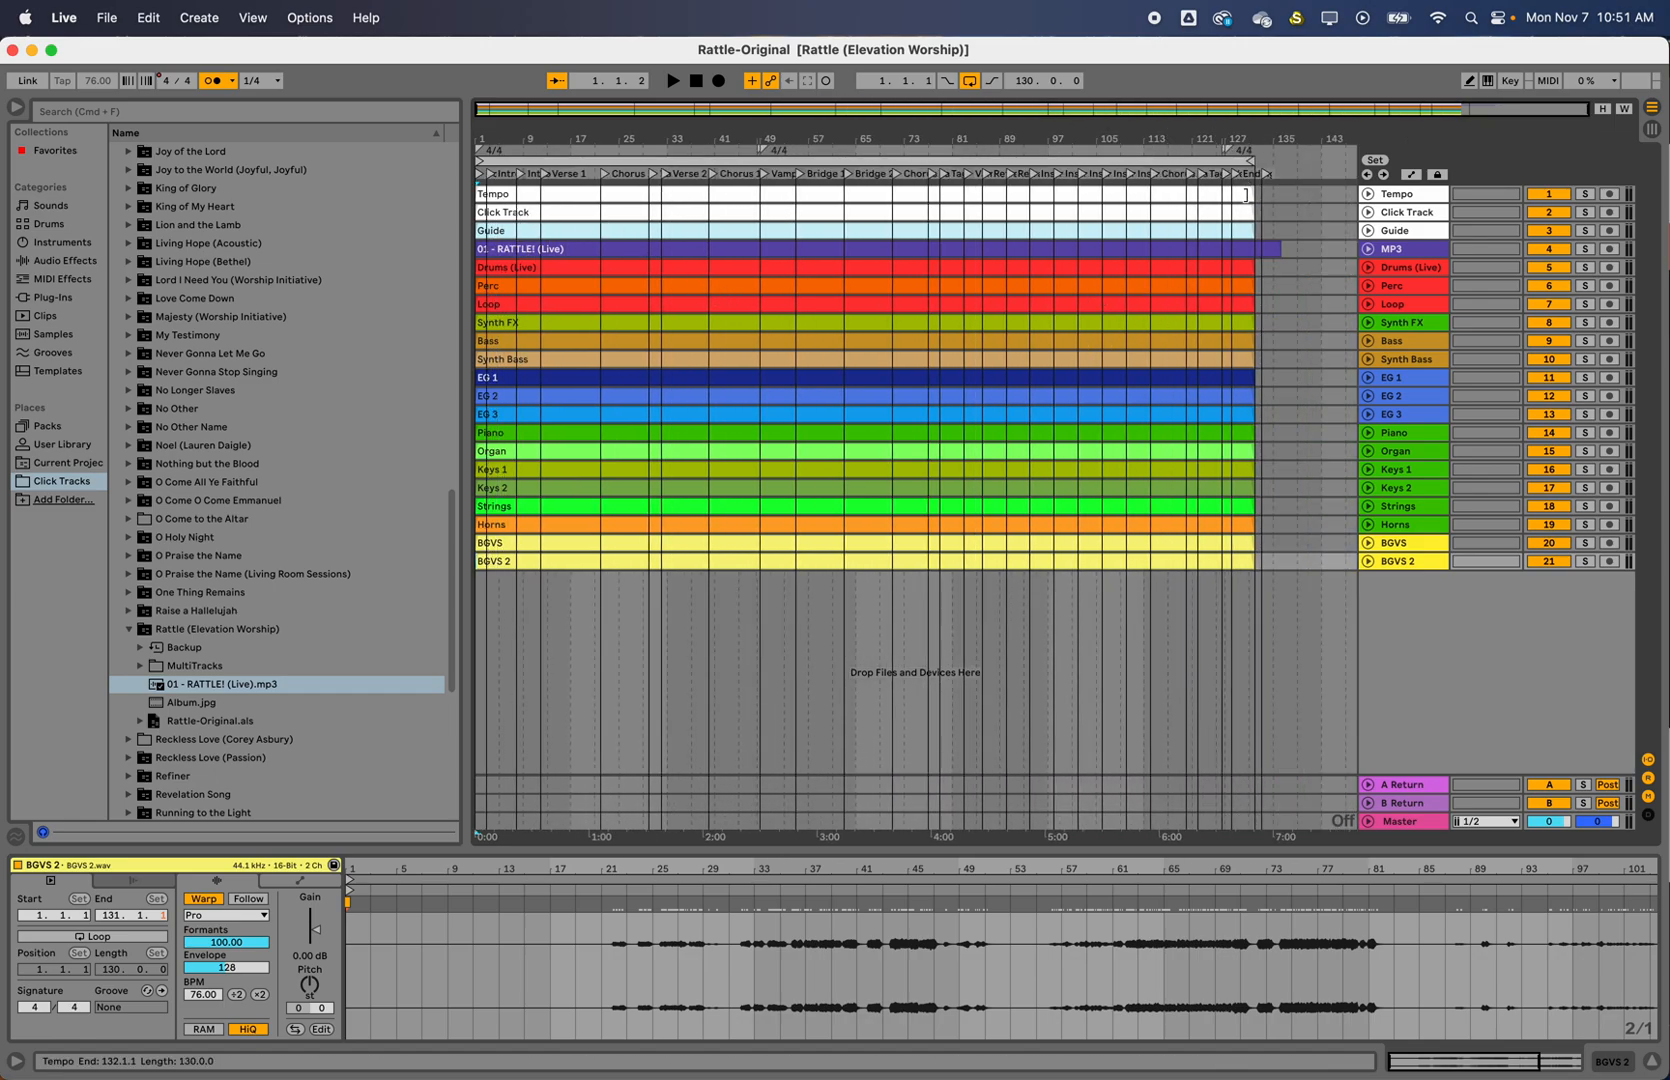
pyautogui.scroll(10, 1269, 245)
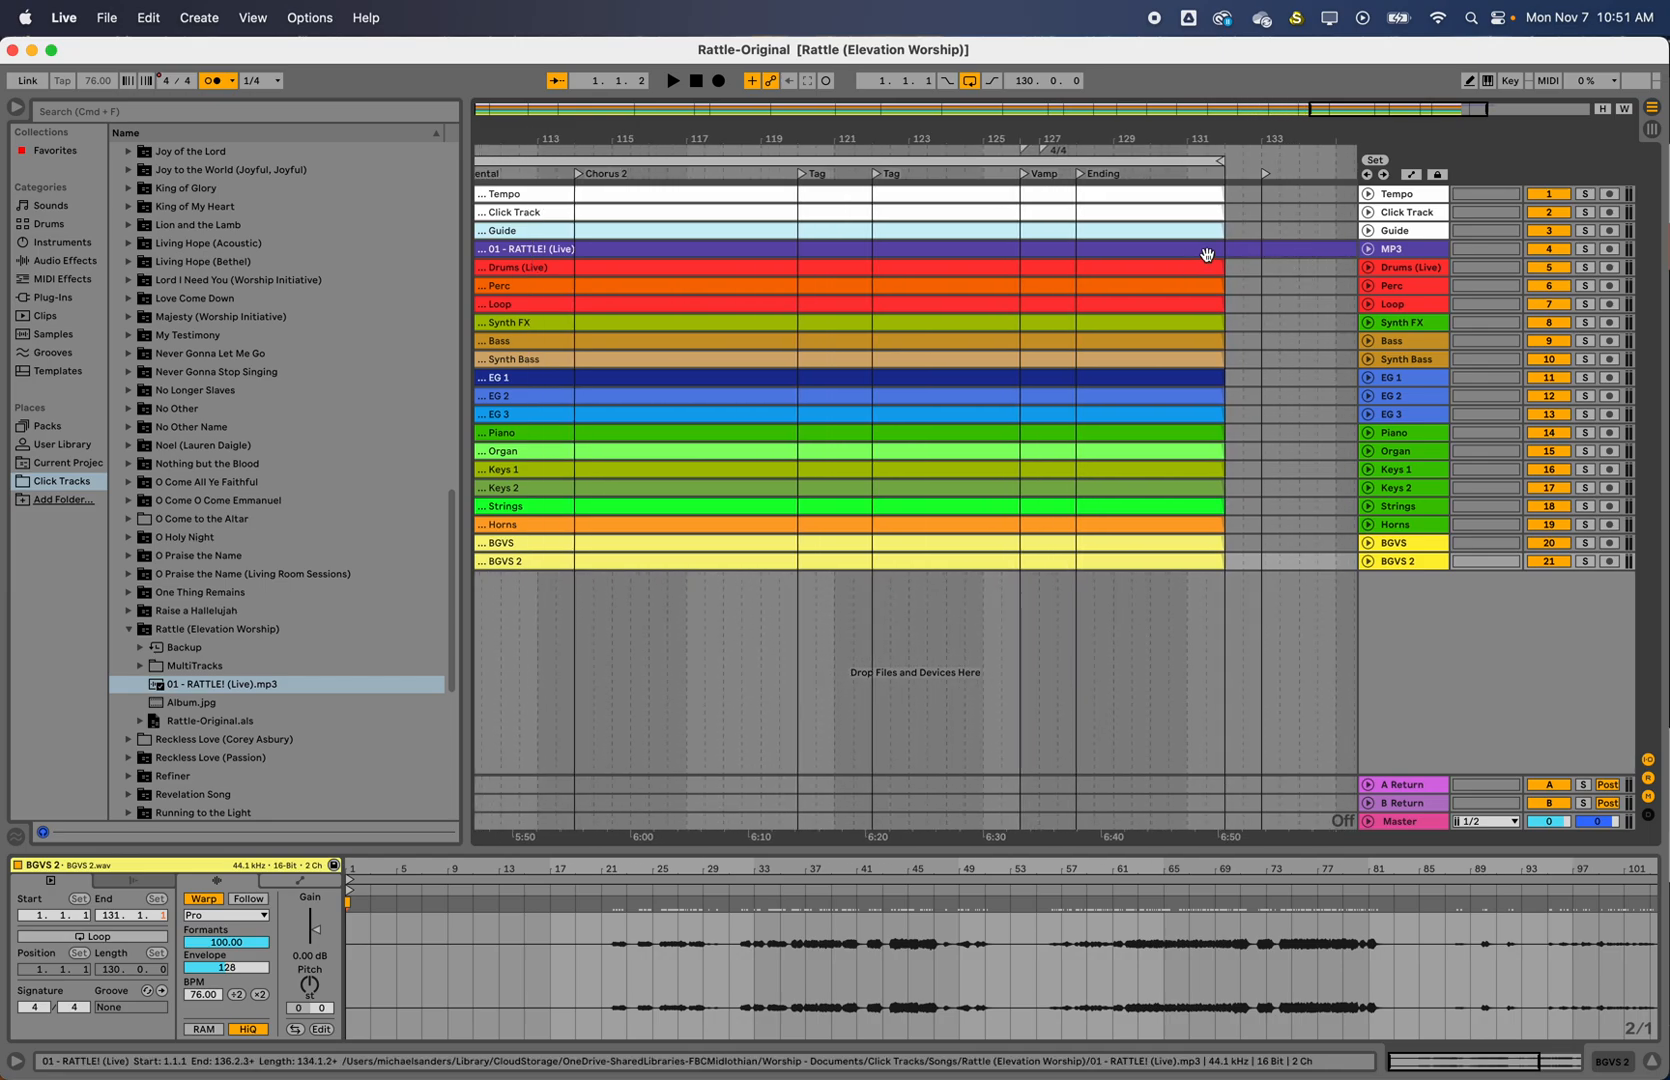
pyautogui.click(1368, 249)
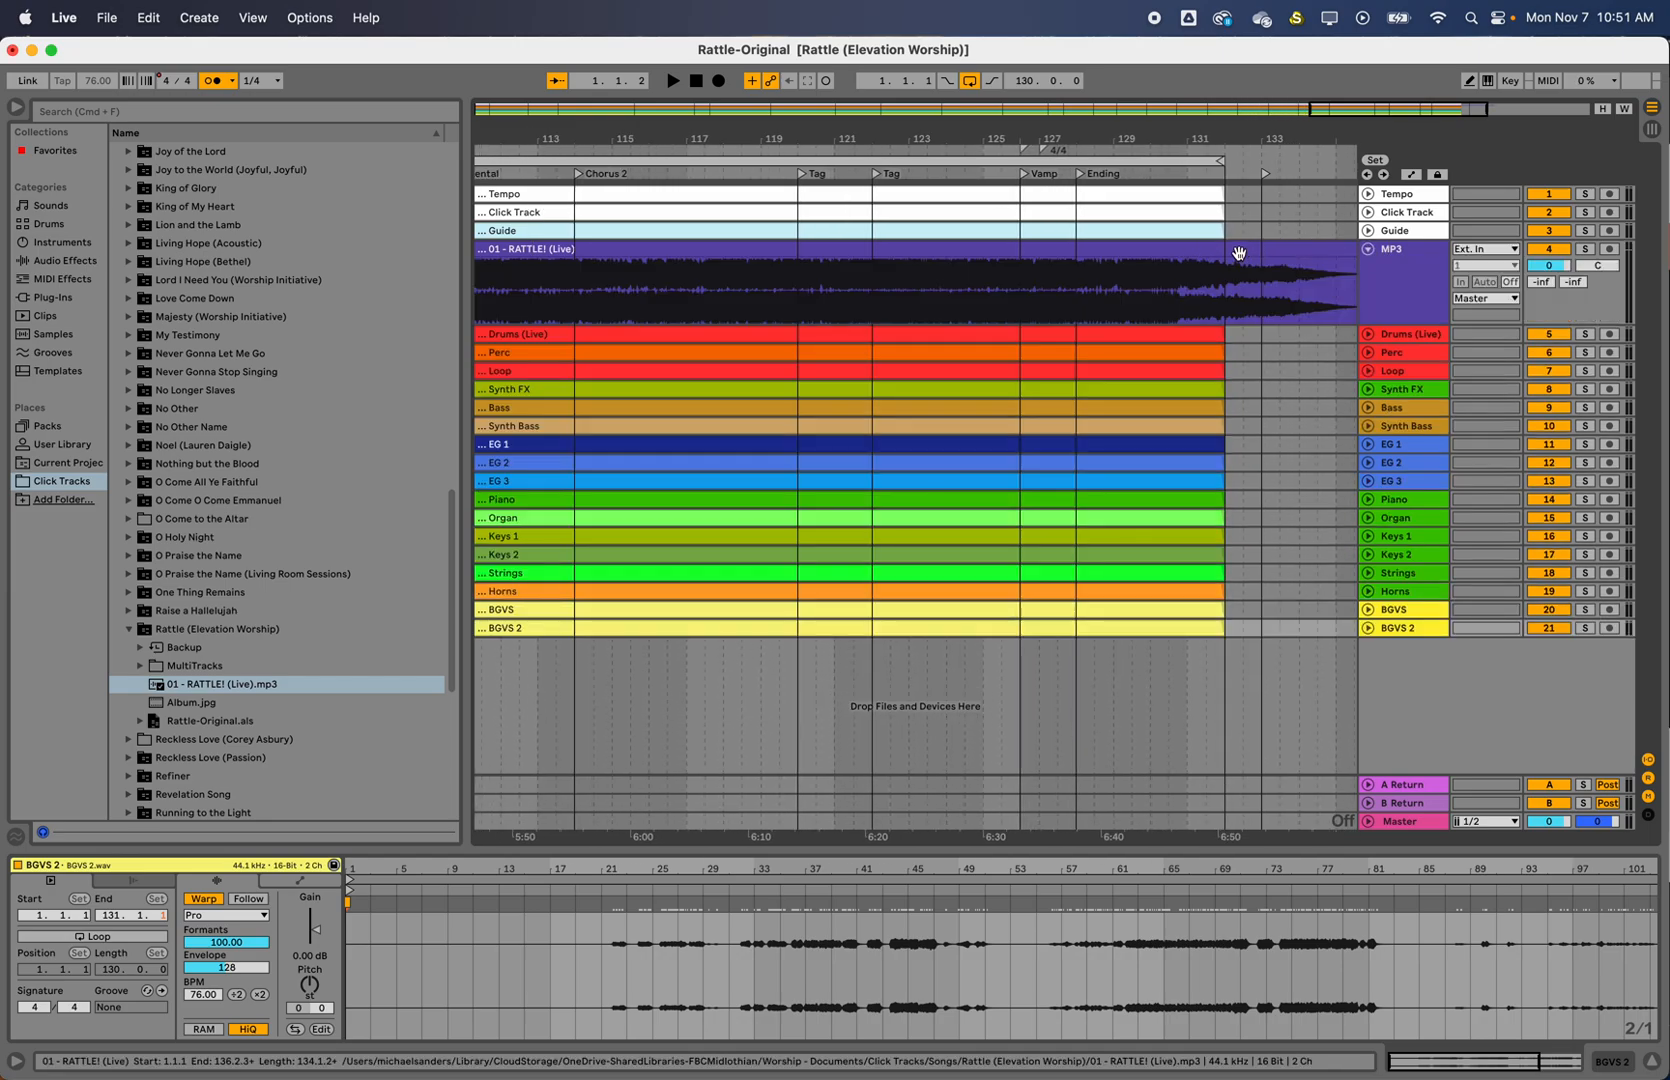
pyautogui.click(1239, 284)
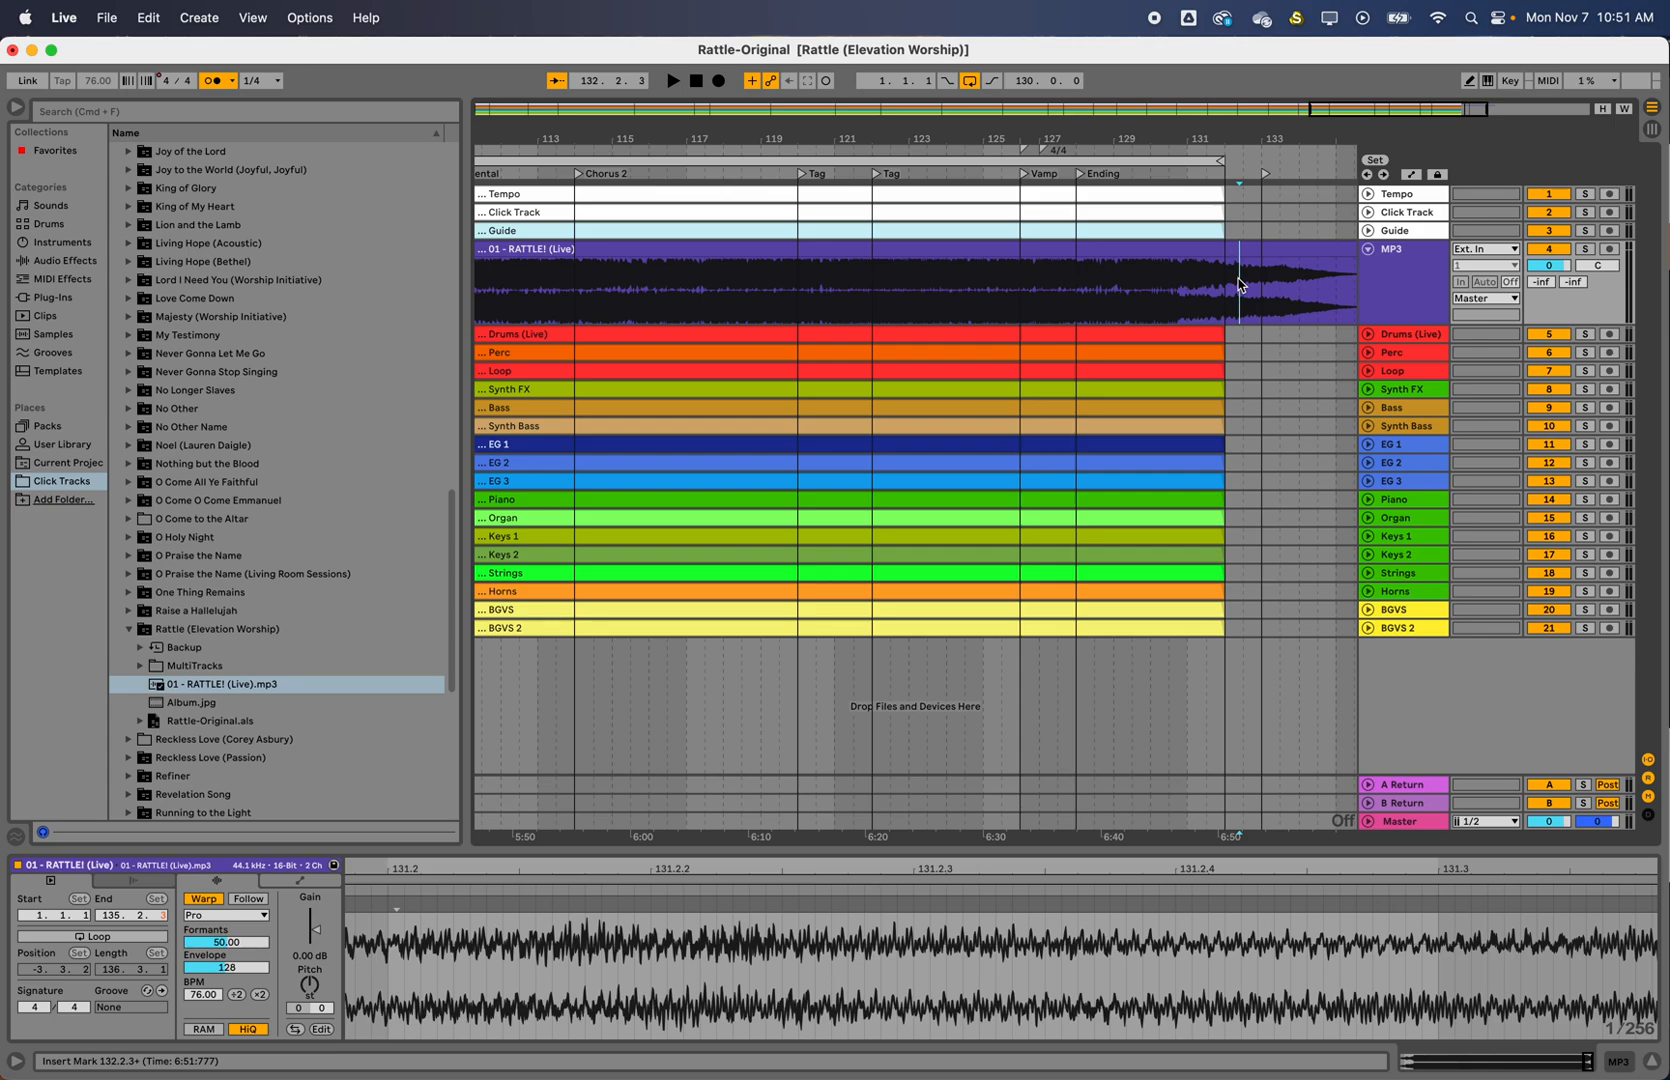
pyautogui.press('super+4')
pyautogui.moveTo(1226, 287); pyautogui.dragTo(1242, 286)
pyautogui.press('Delete')
pyautogui.click(1333, 246)
pyautogui.press('Delete')
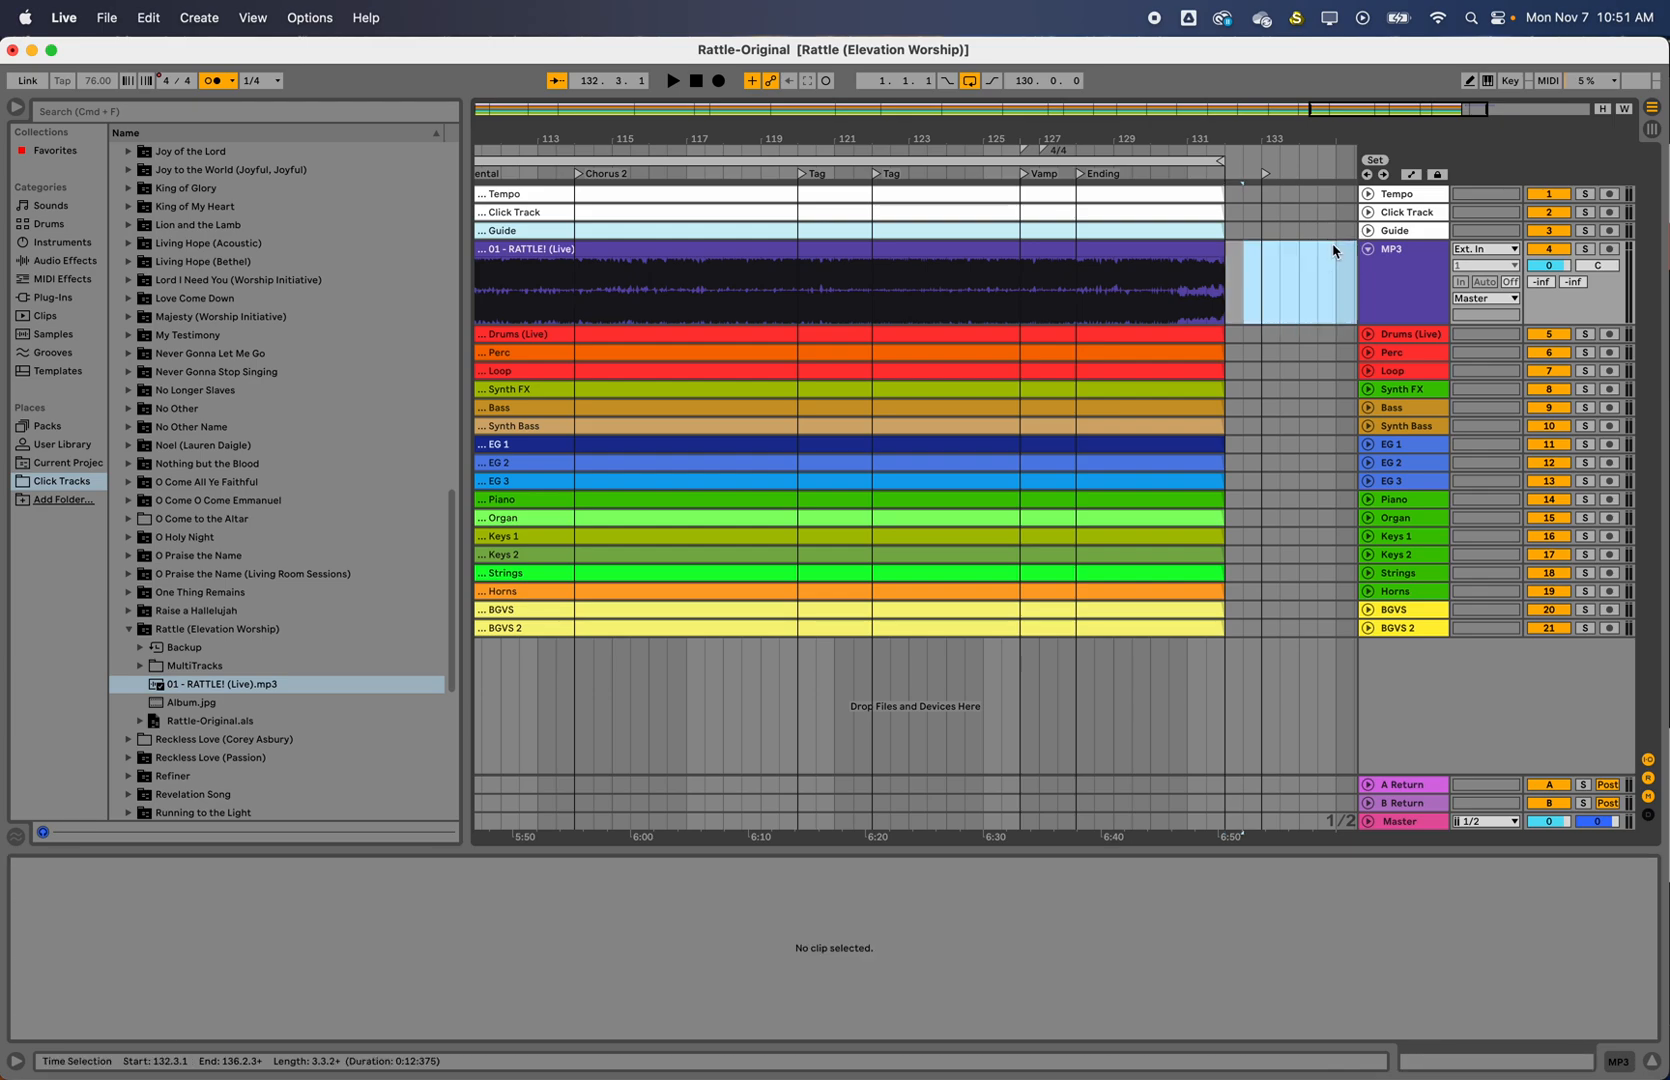
# Create a fade-out on the RATTLE! (Live) clip across the Ending section, from bar 128 to bar 132
pyautogui.scroll(5, 1222, 273)
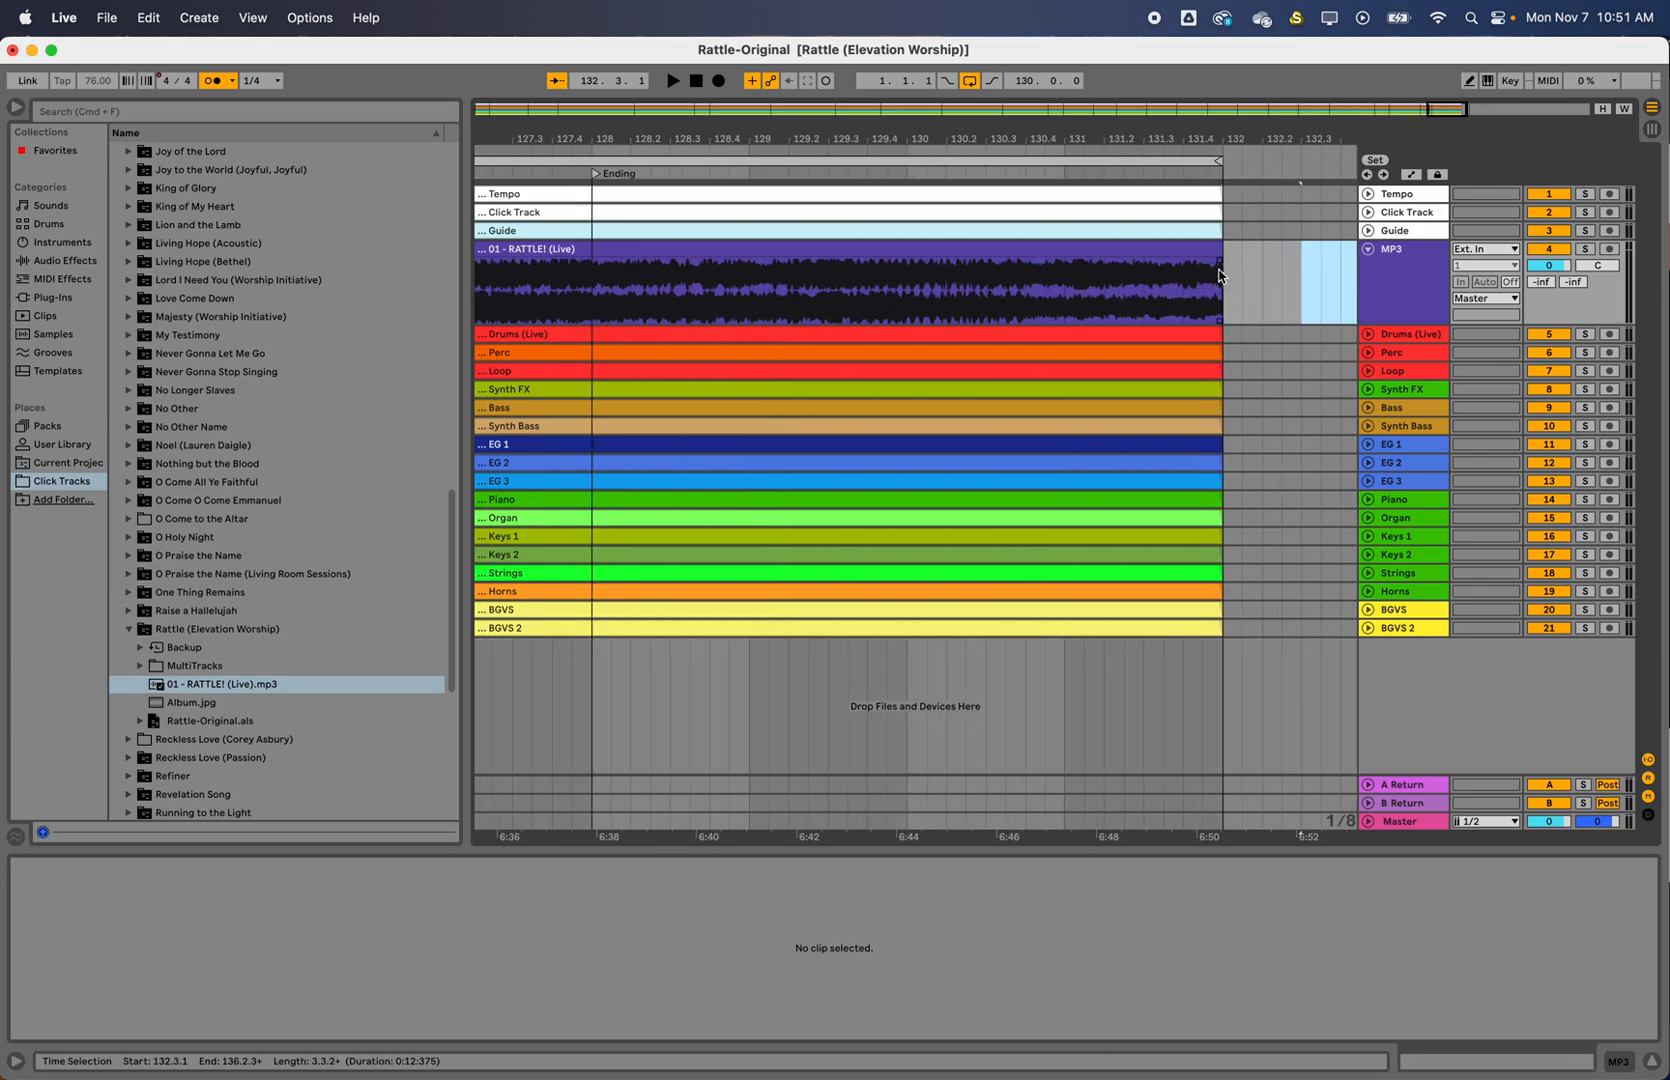
pyautogui.click(1215, 285)
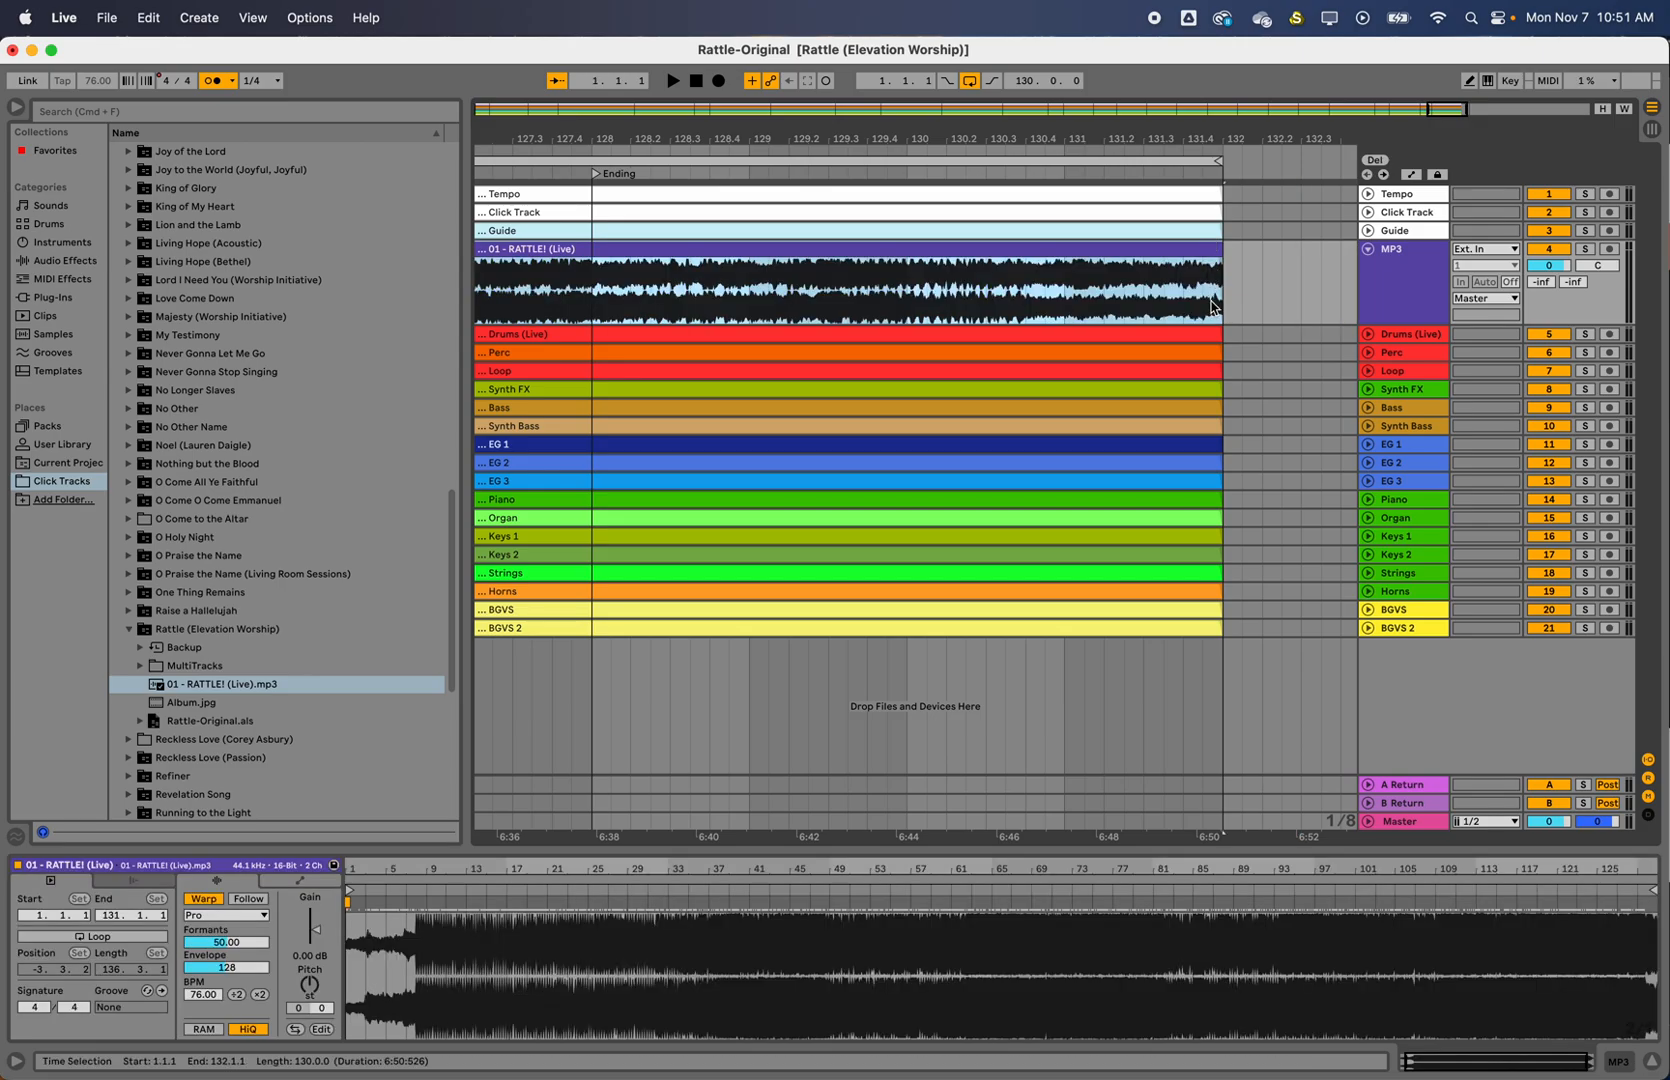
pyautogui.moveTo(595, 281); pyautogui.dragTo(1222, 304)
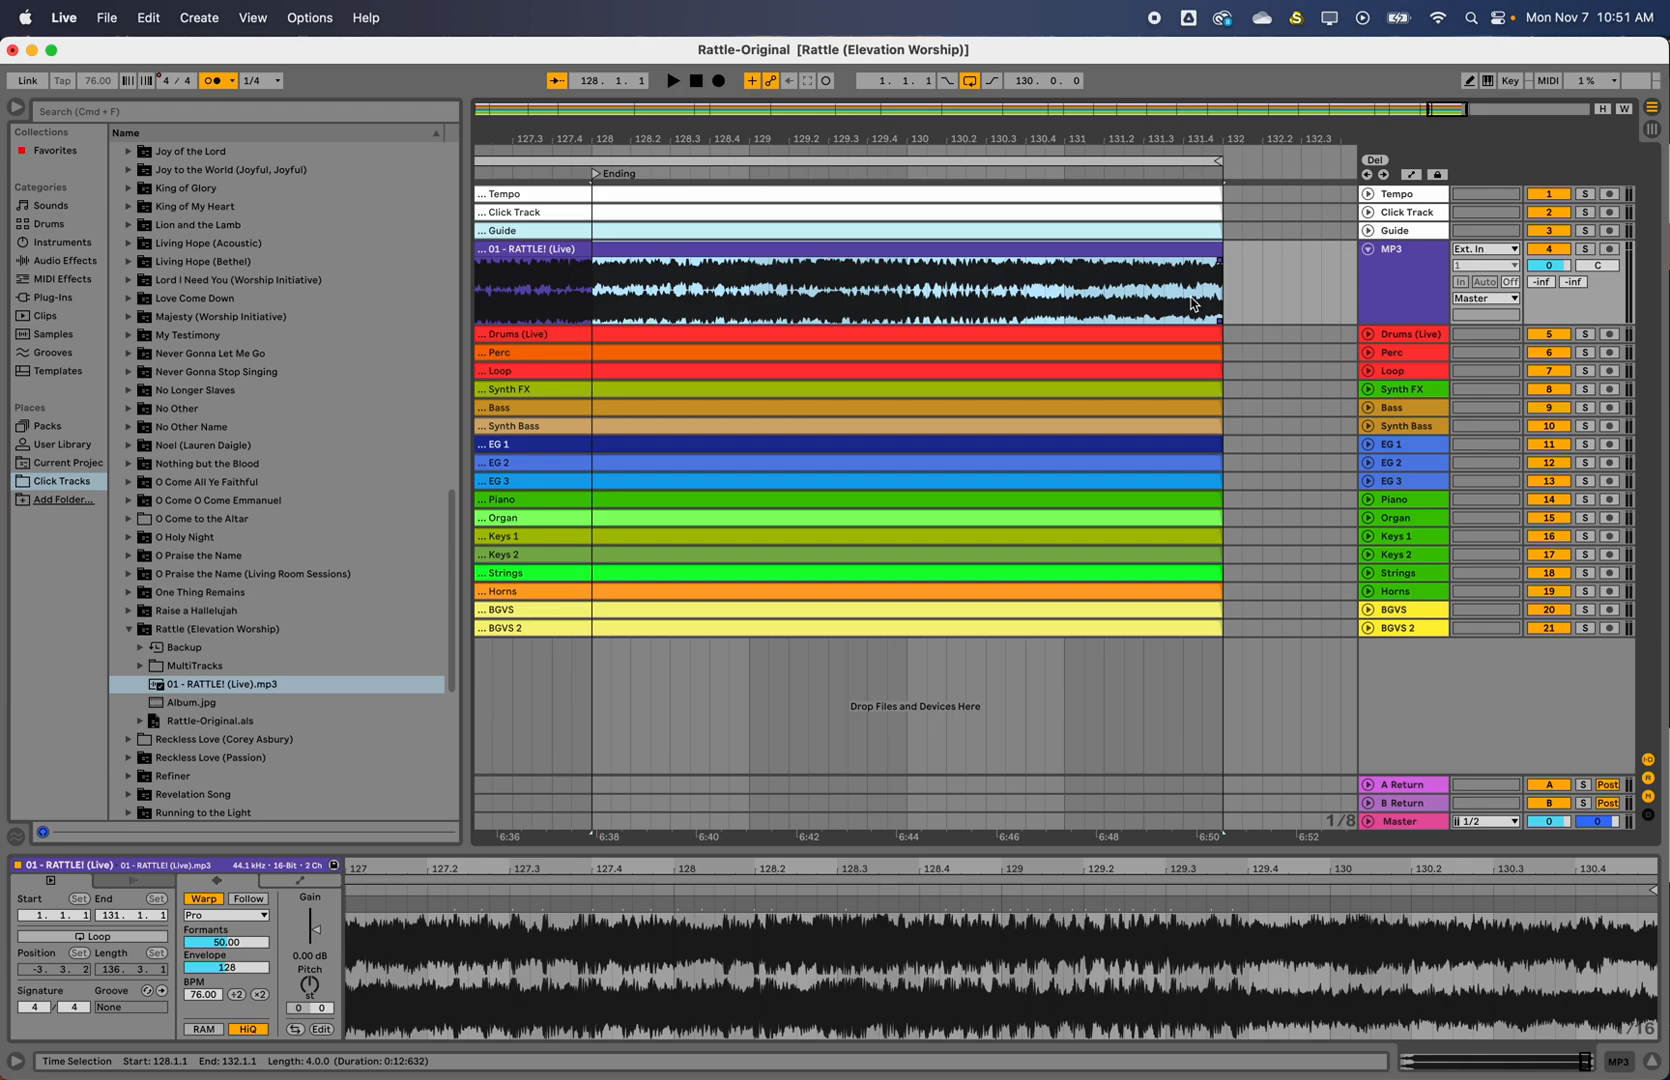
pyautogui.rightClick(1192, 303)
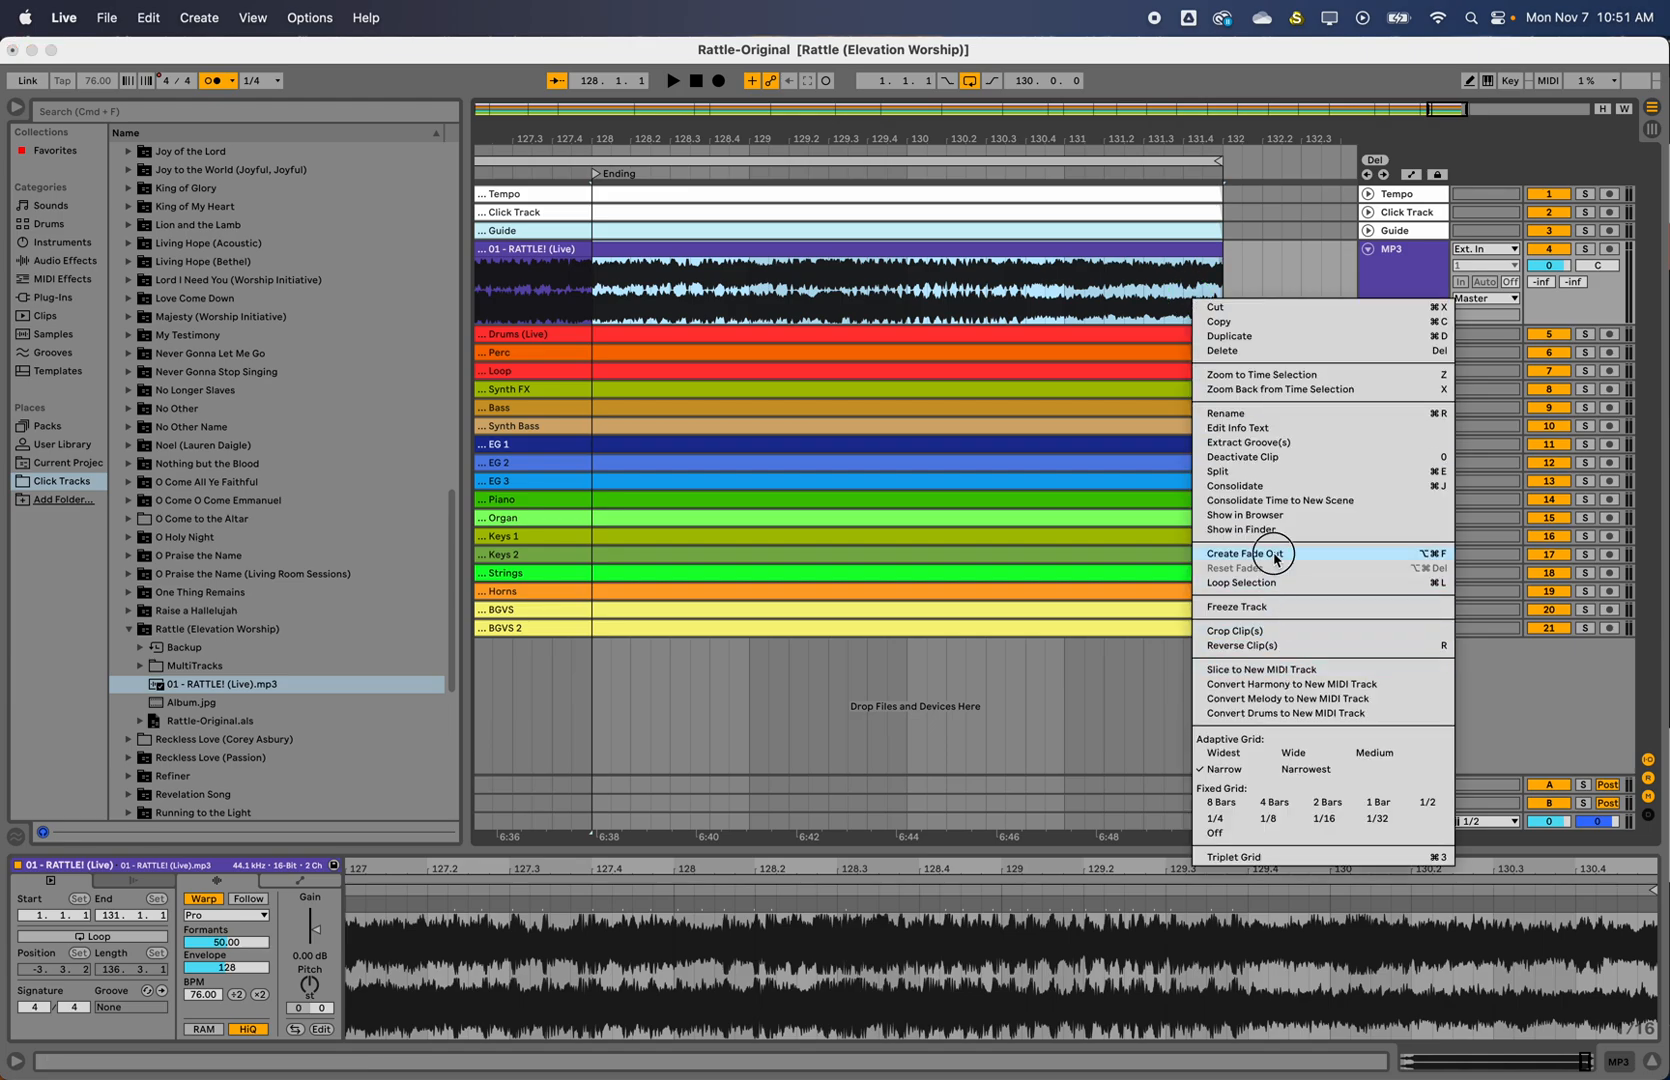
pyautogui.click(1244, 555)
# Play back the faded ending and compare it with the Drums (Live) waveform, then collapse both tracks and return to the song's start
pyautogui.click(557, 154)
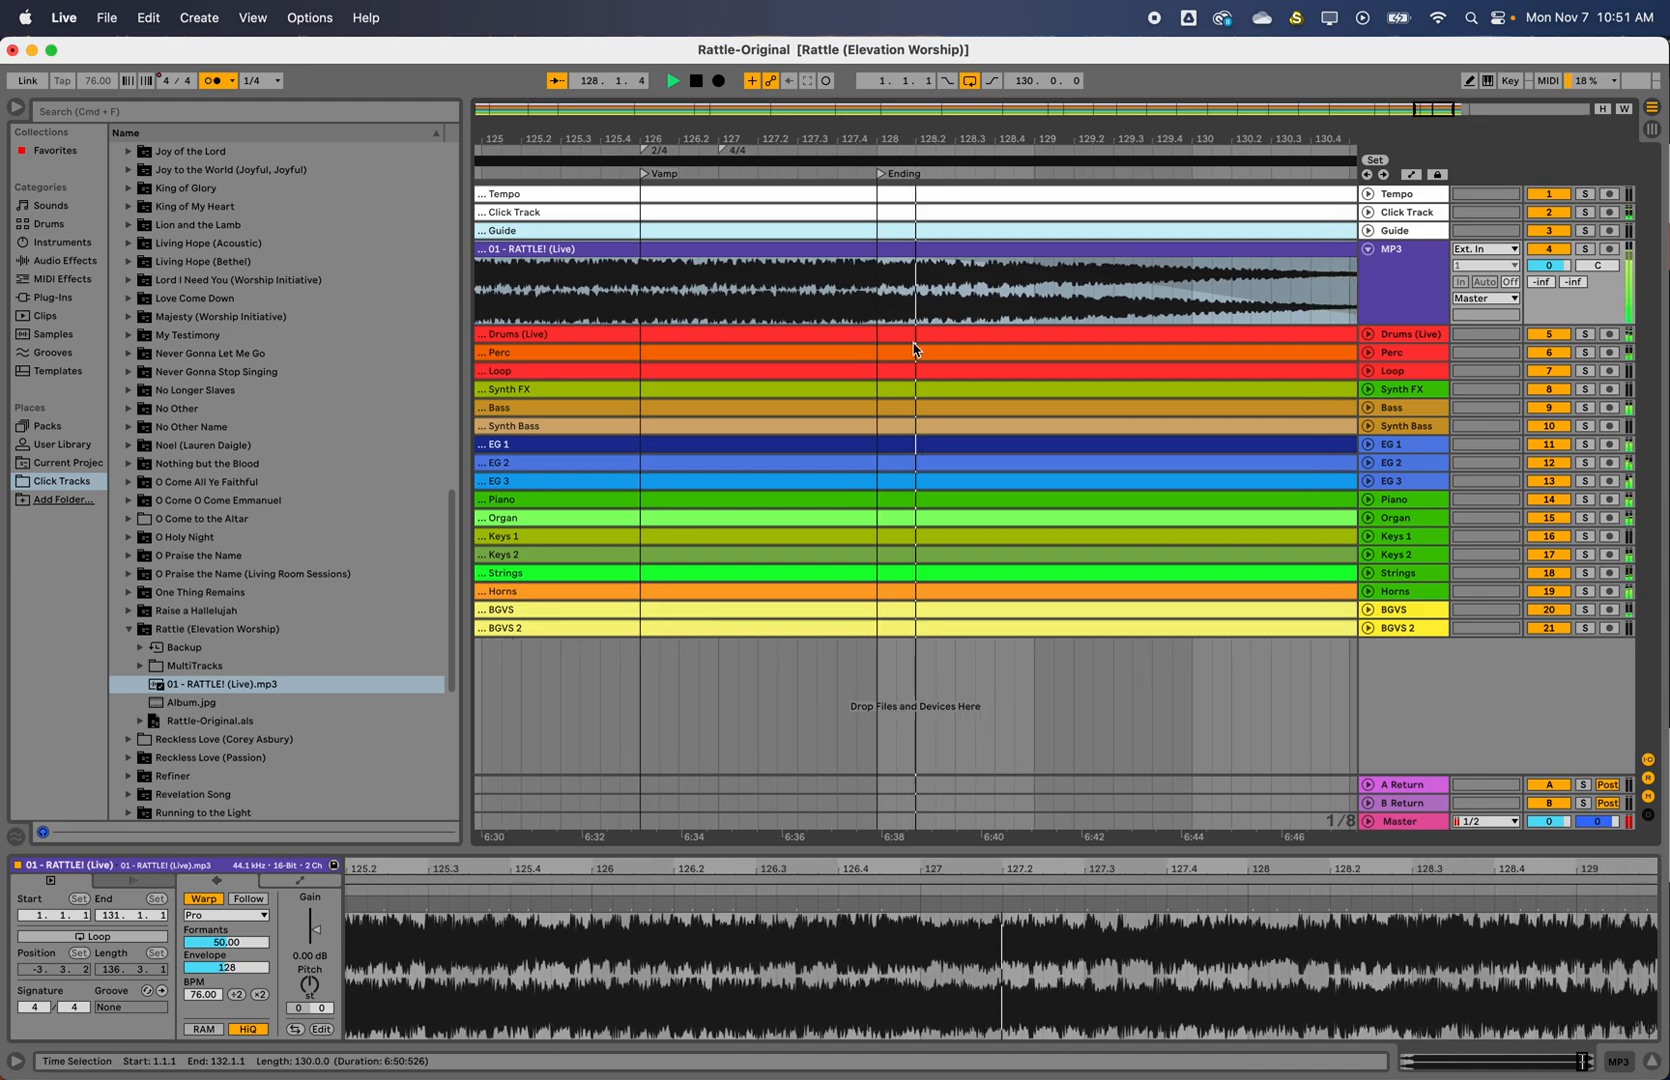
pyautogui.scroll(-5, 865, 457)
pyautogui.scroll(-1, 865, 453)
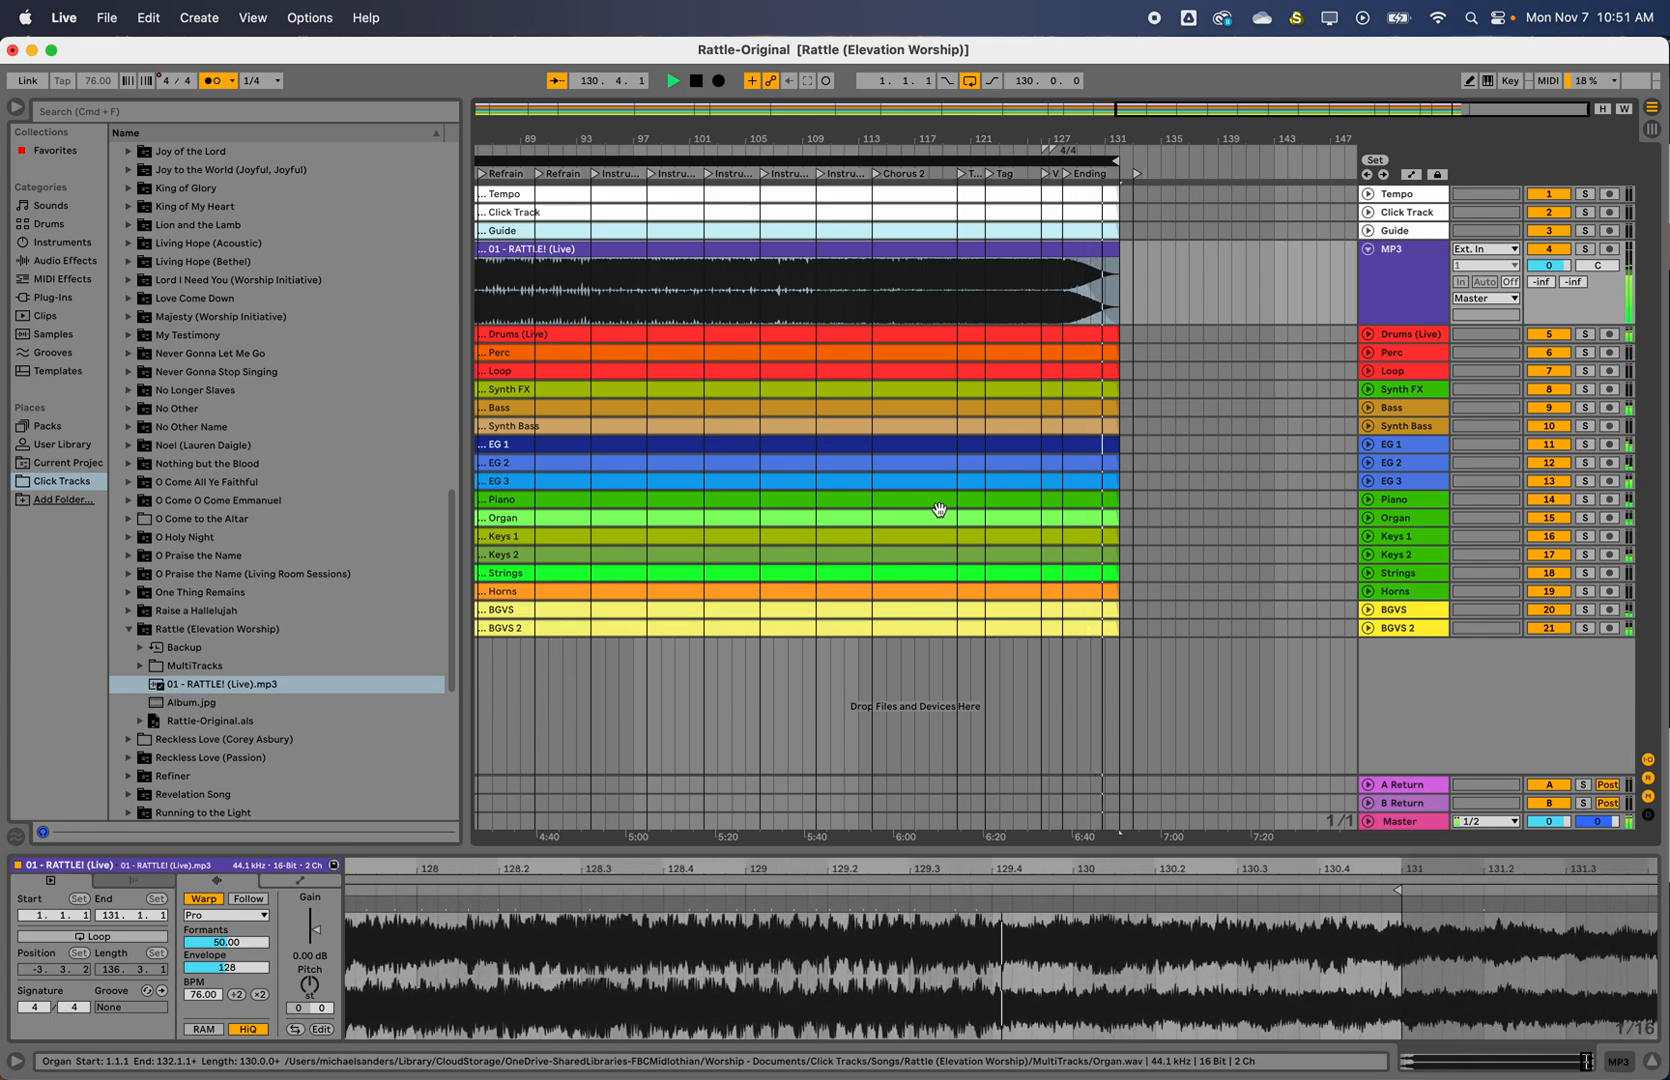
pyautogui.click(1368, 334)
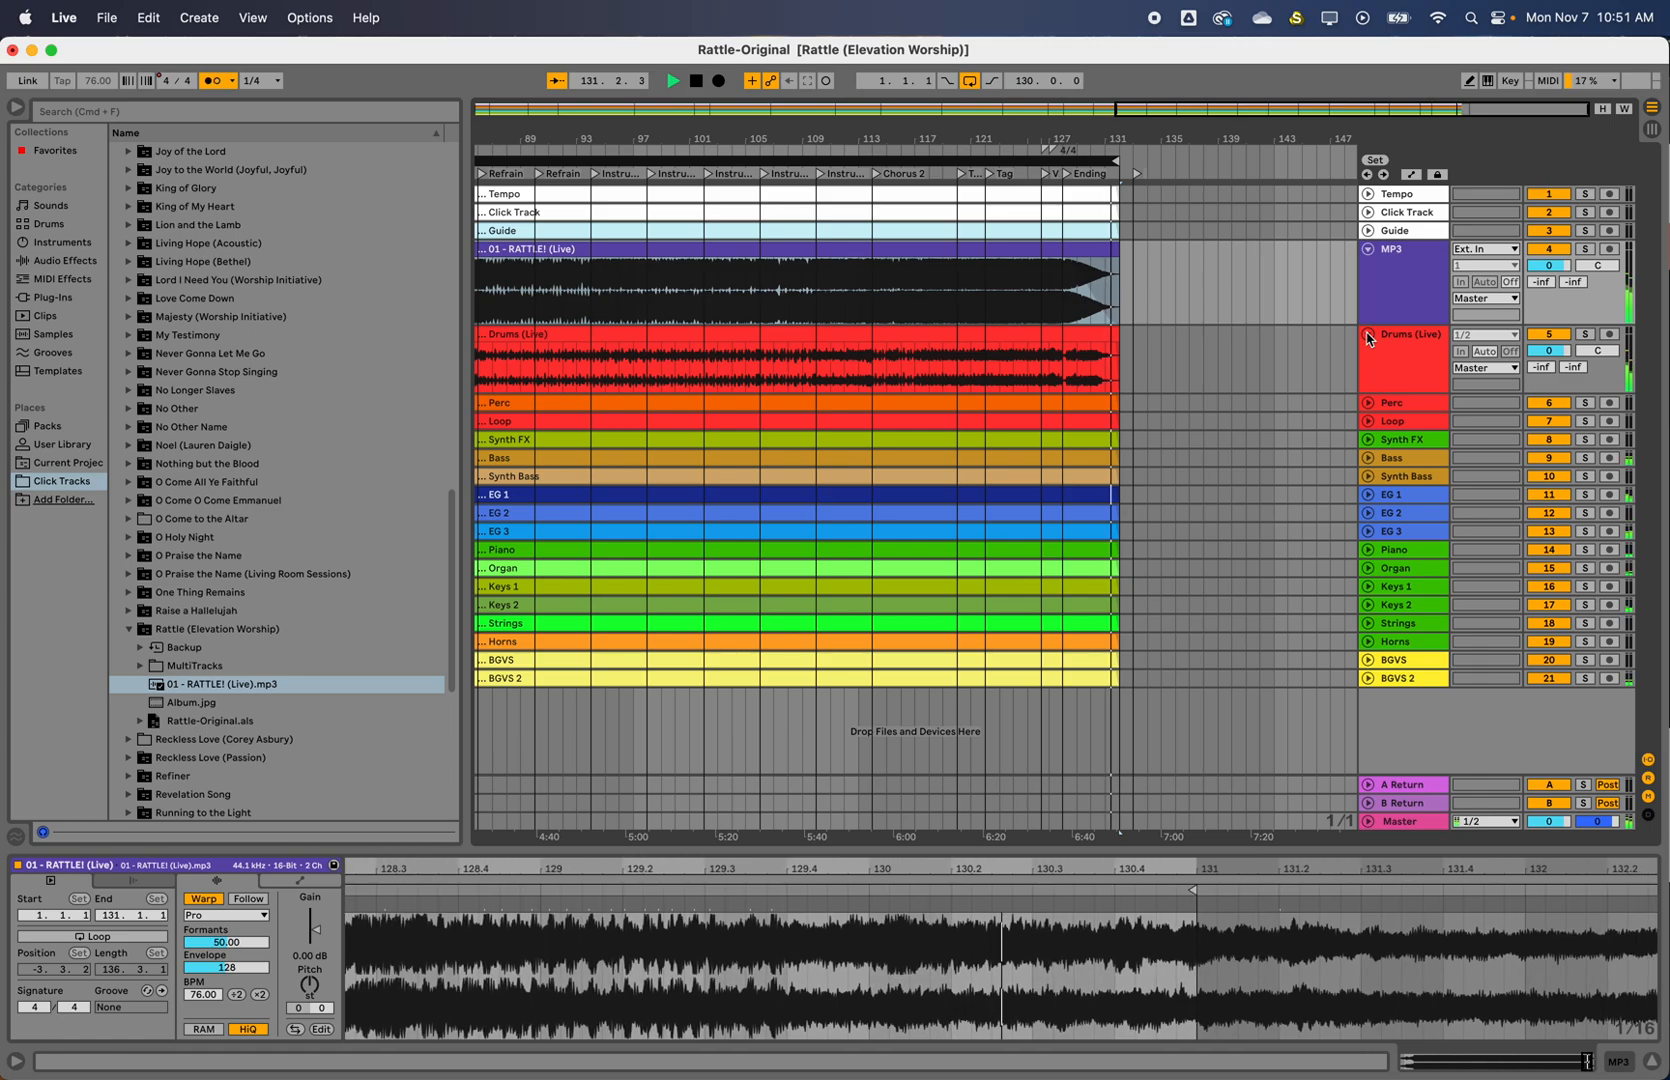
pyautogui.press('space')
pyautogui.scroll(3, 1100, 382)
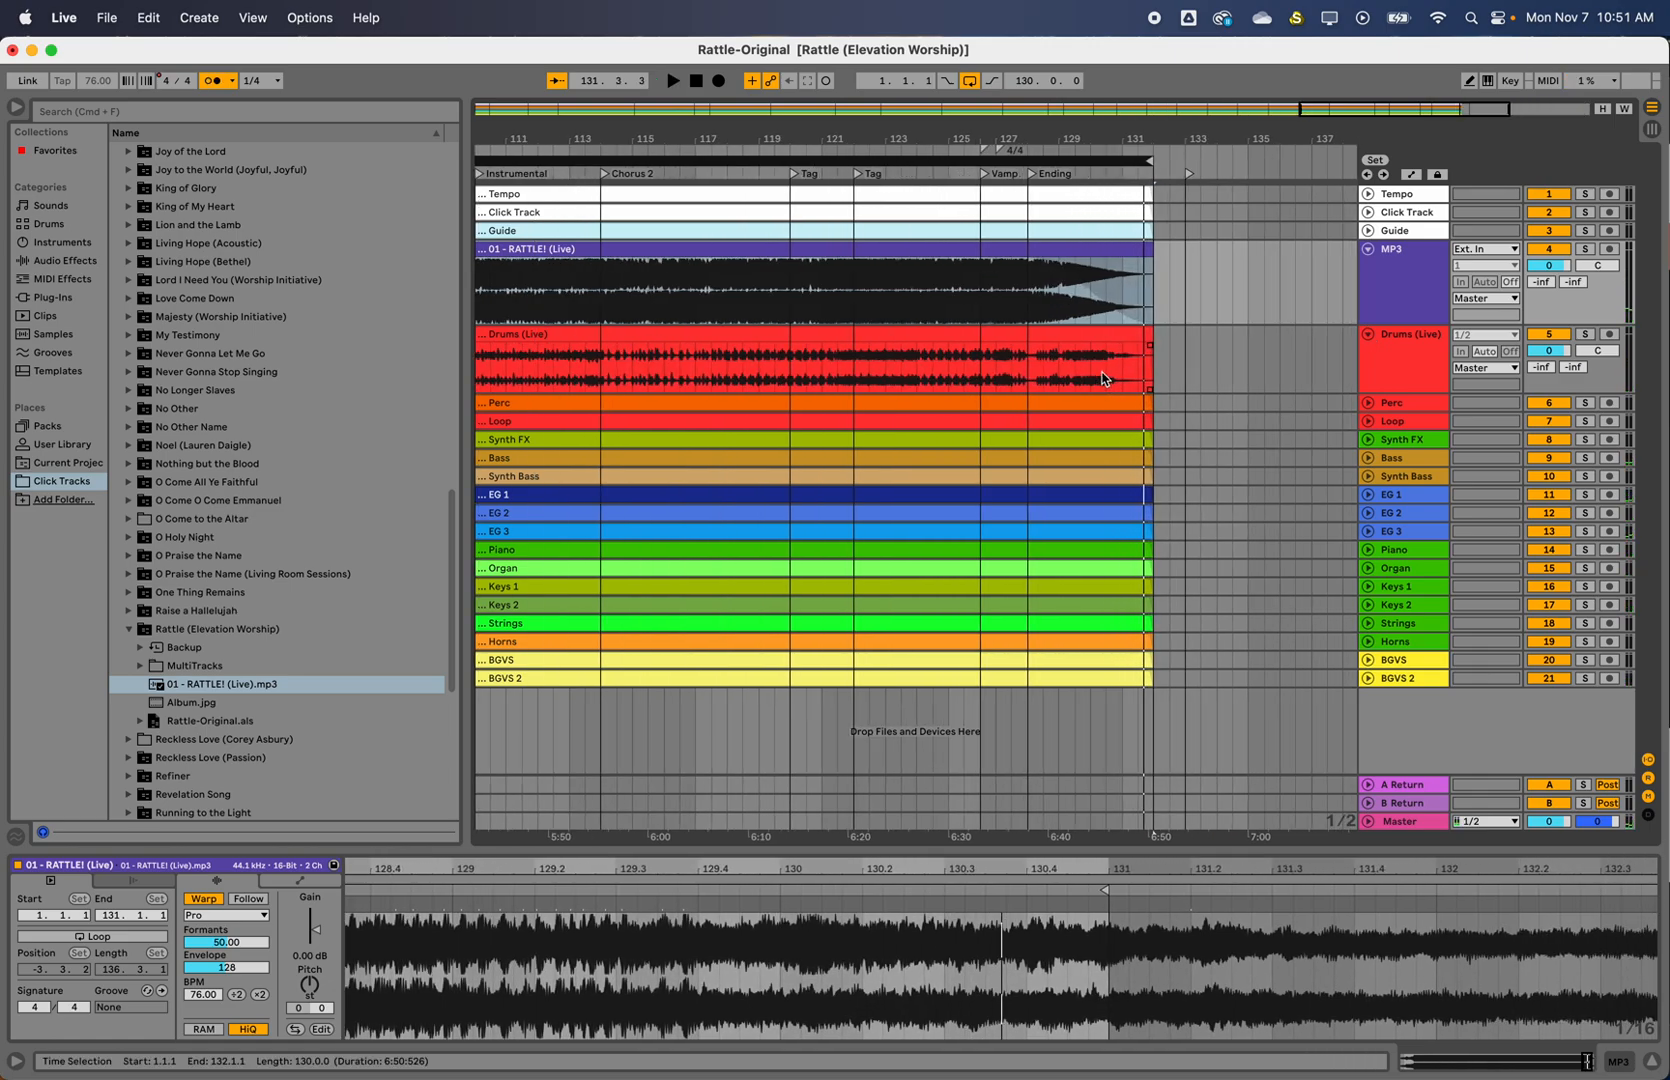
pyautogui.press('Home')
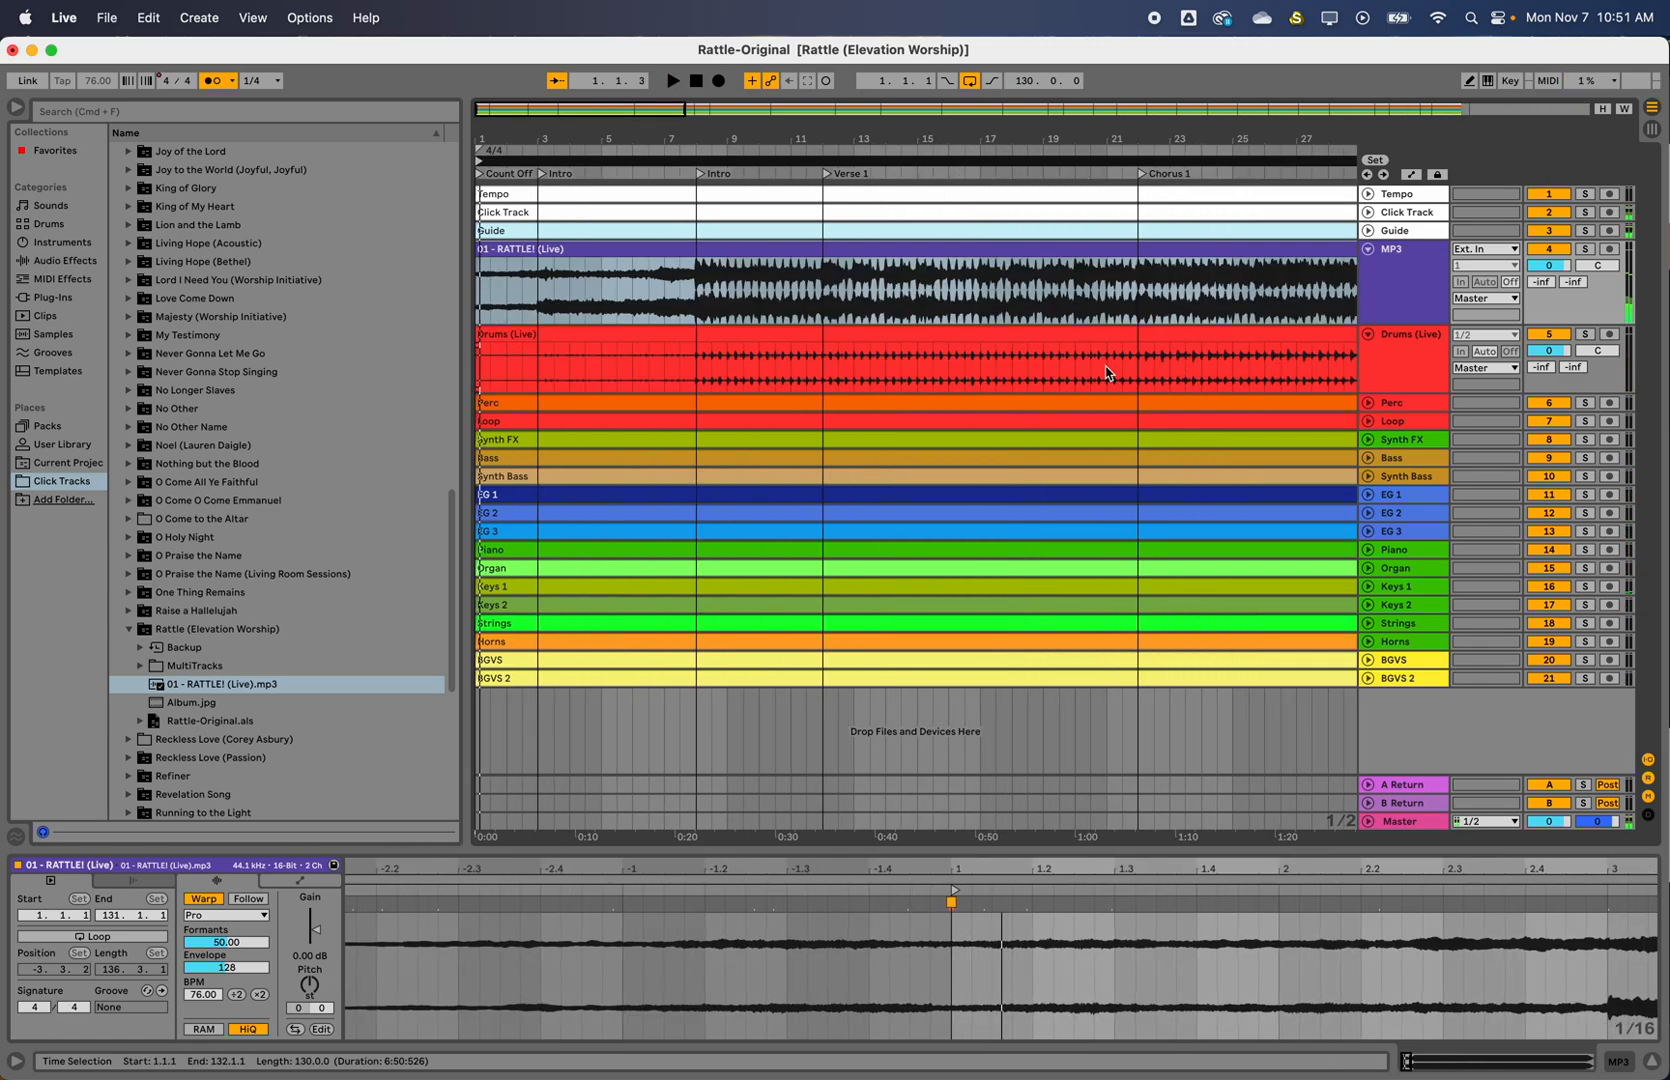
pyautogui.click(1368, 334)
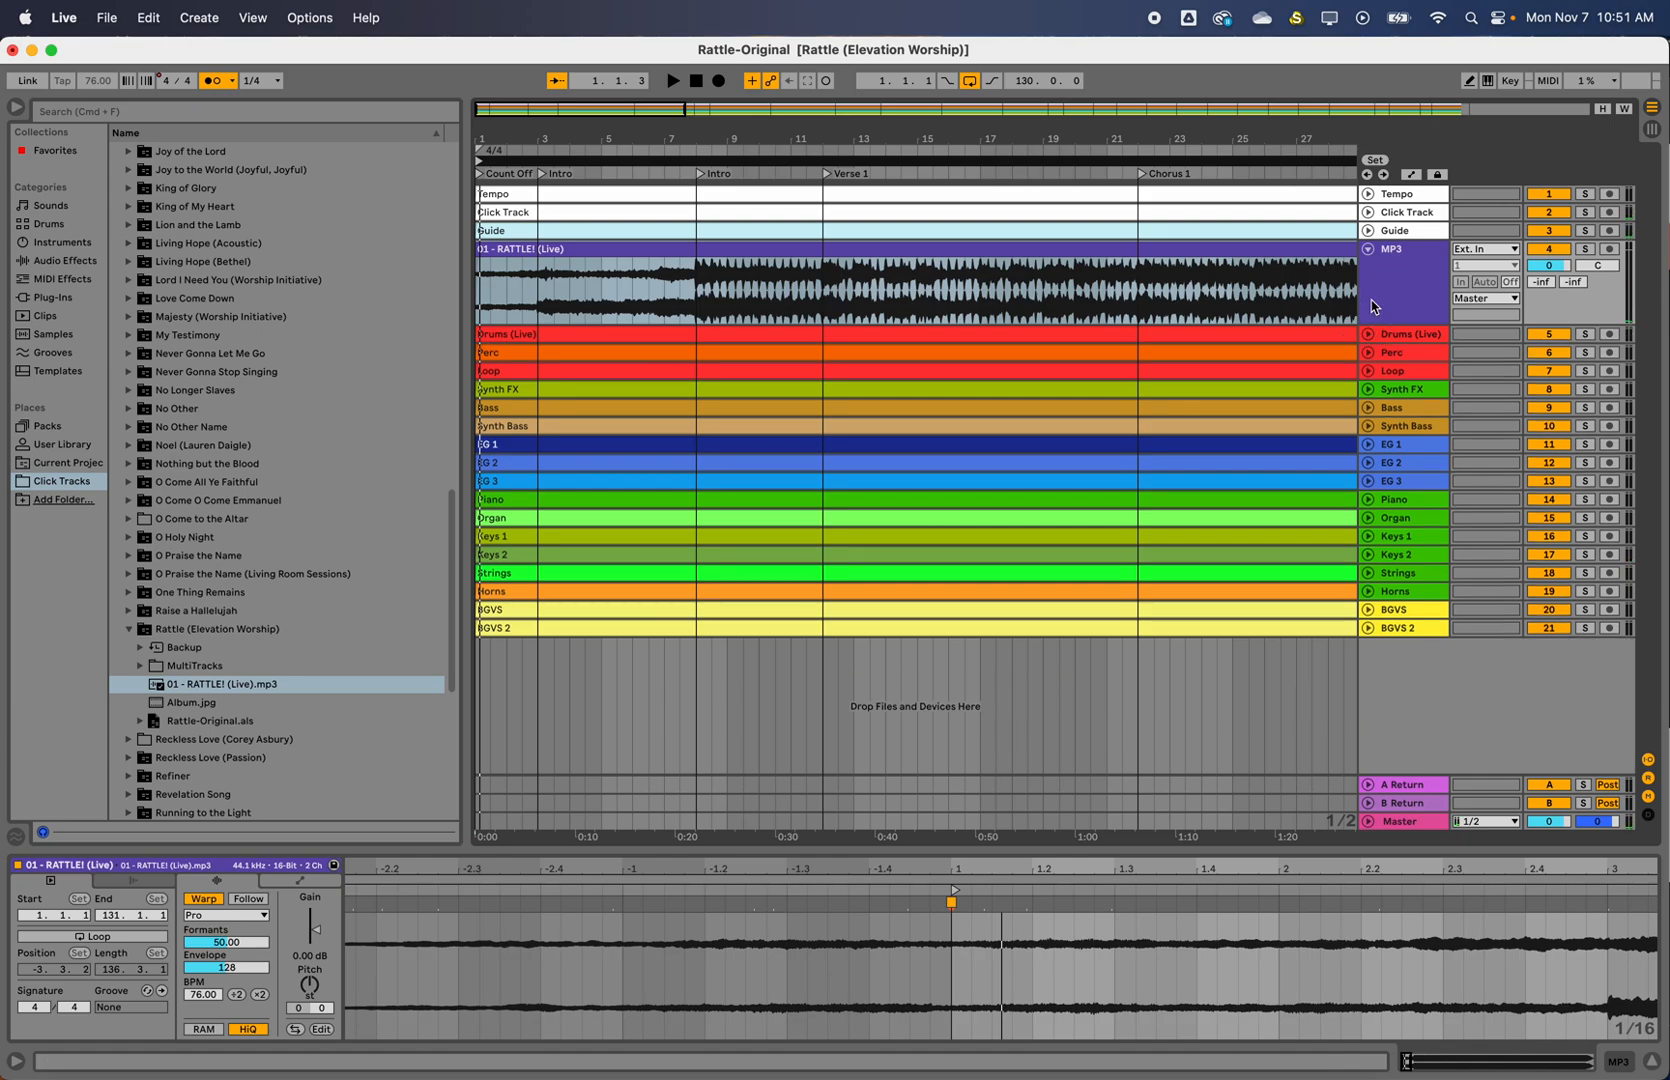
pyautogui.click(1368, 249)
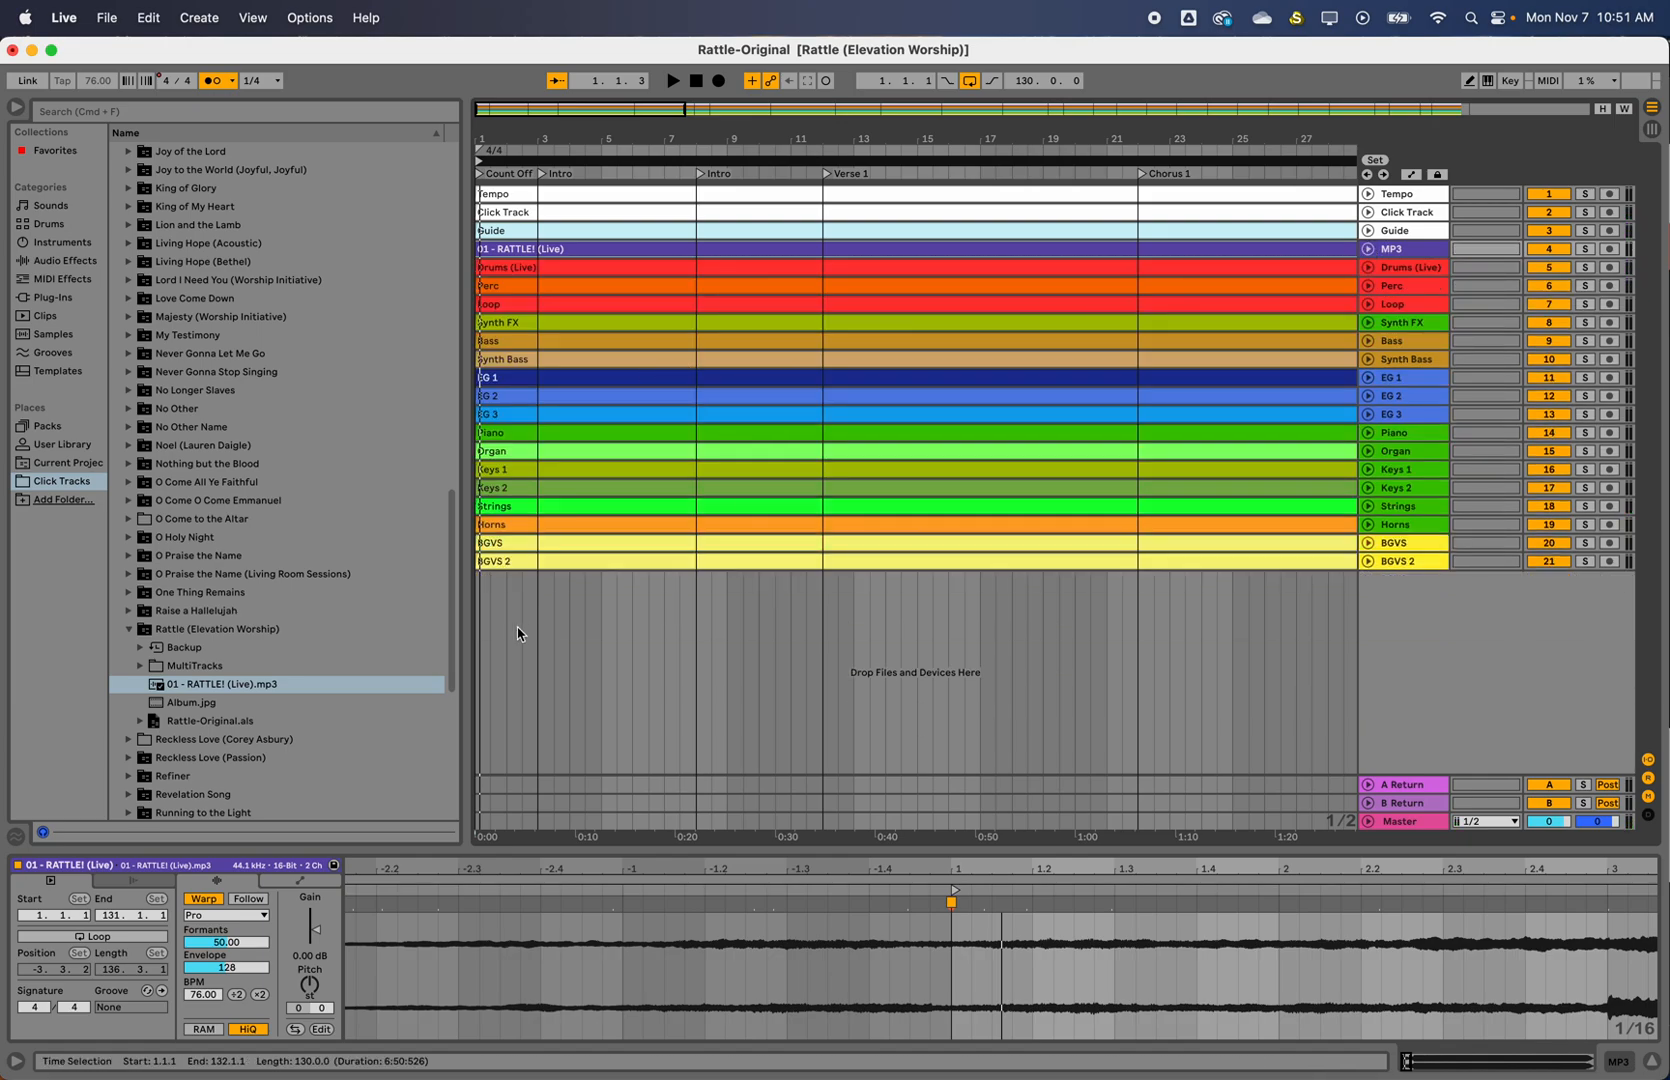
pyautogui.click(484, 632)
# Switch to Chrome to check the song's key on the Rattle! arrangement page in Planning Center, then return to Ableton Live
pyautogui.moveTo(504, 1058)
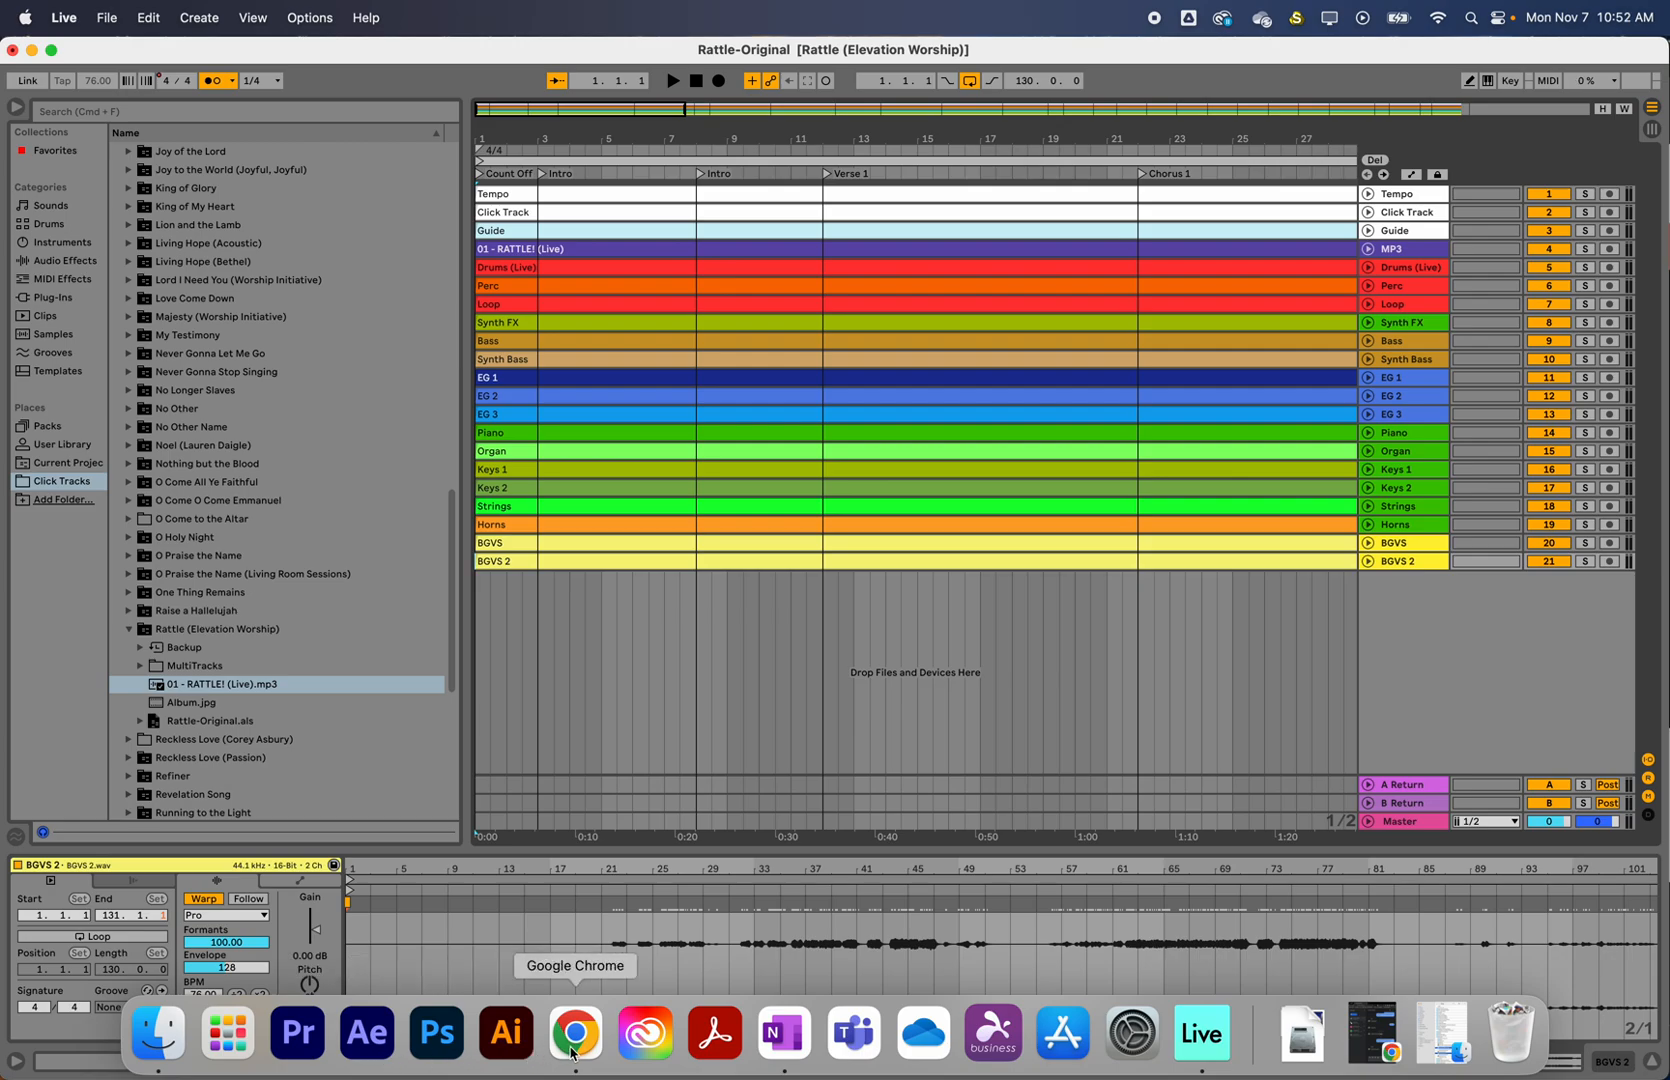
pyautogui.click(571, 1035)
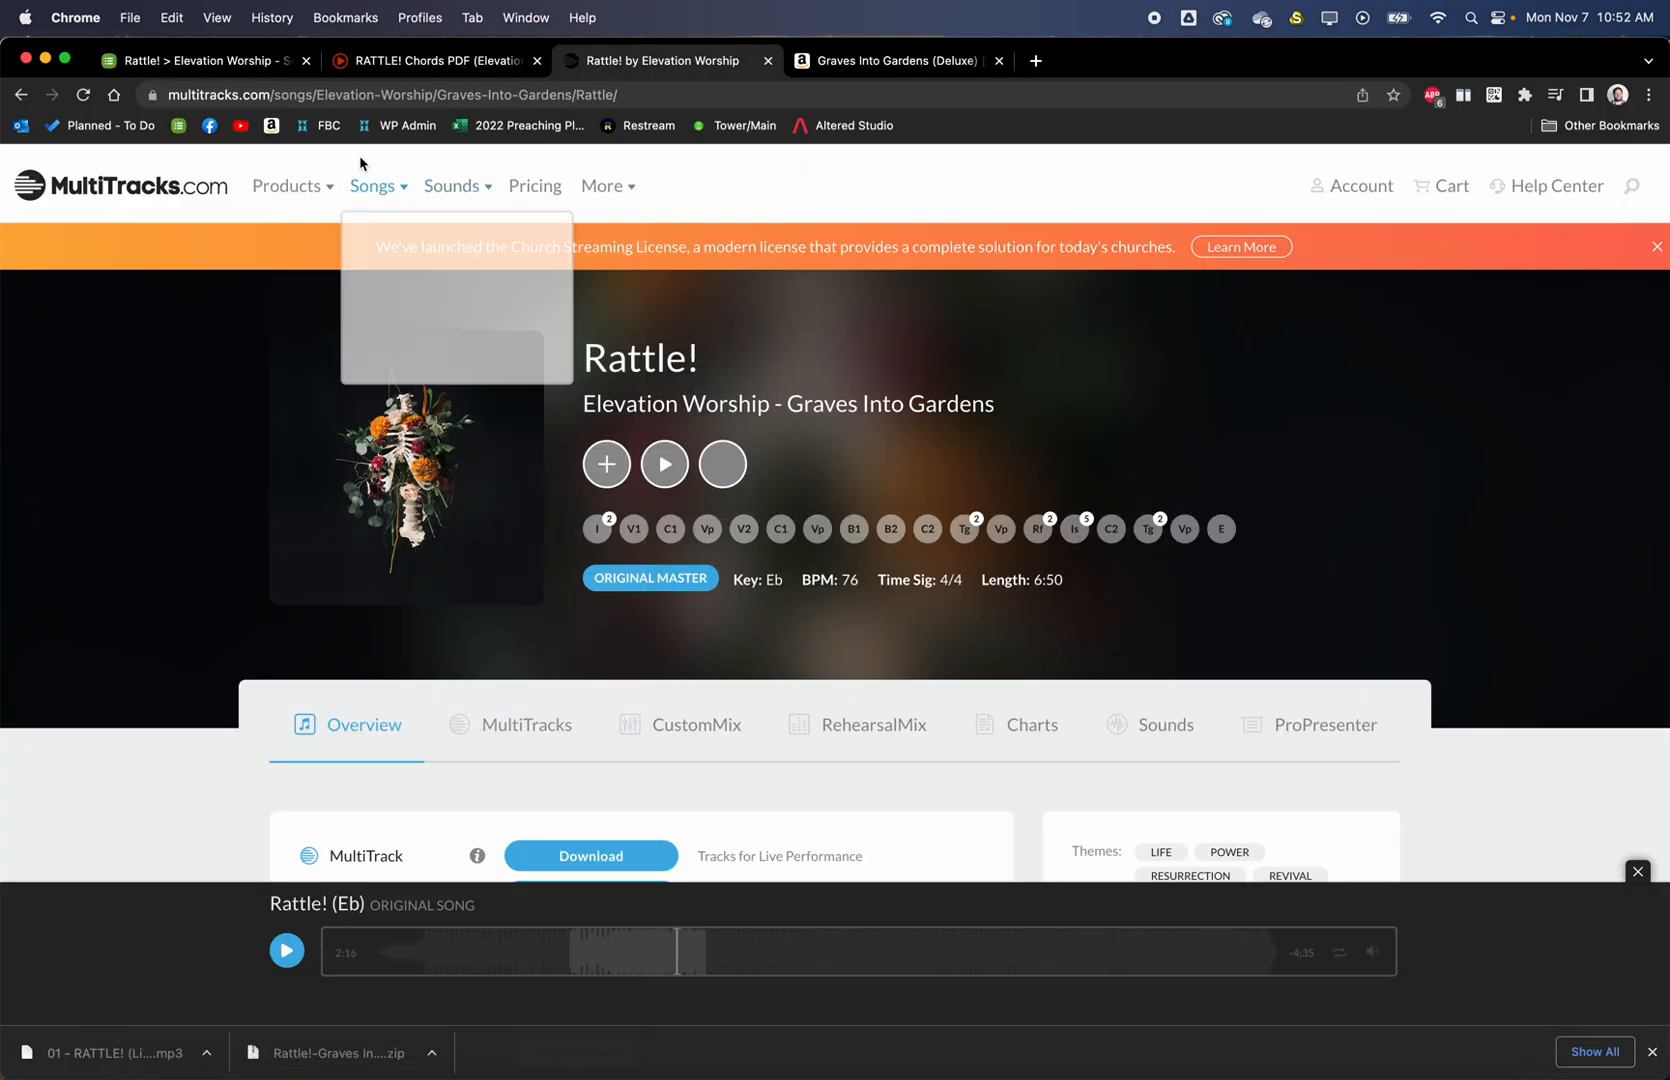
pyautogui.click(207, 62)
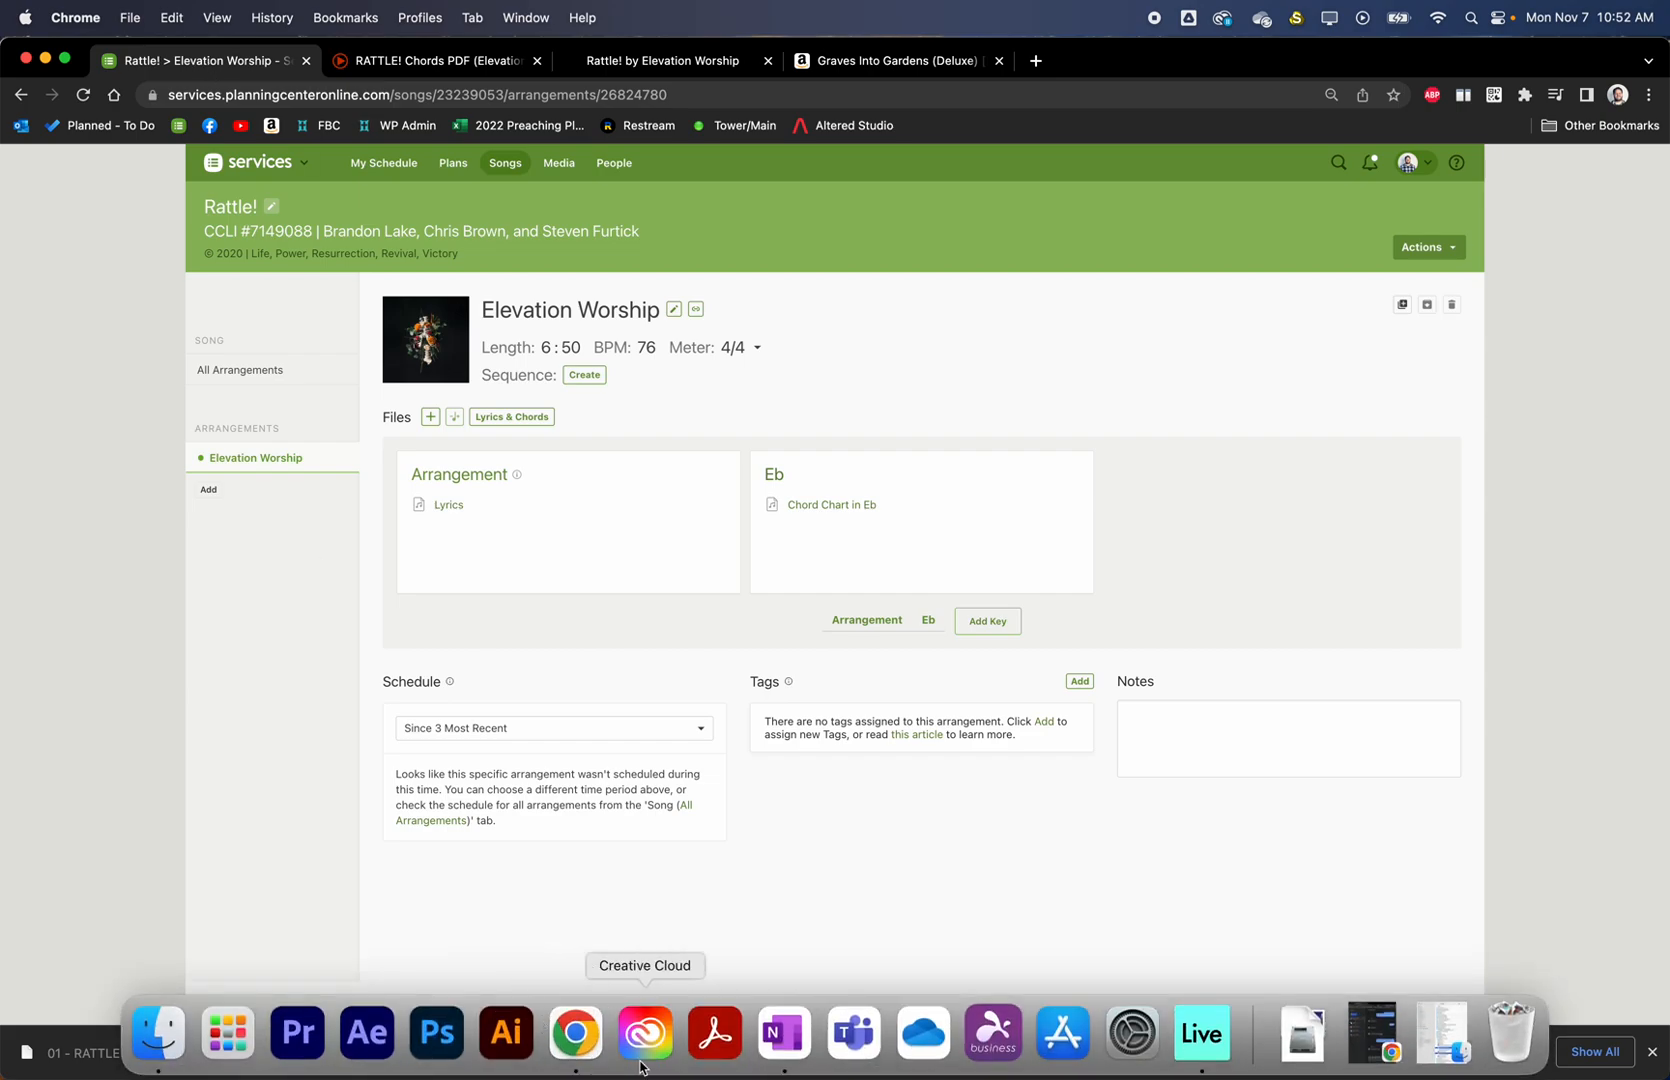
pyautogui.click(1187, 1055)
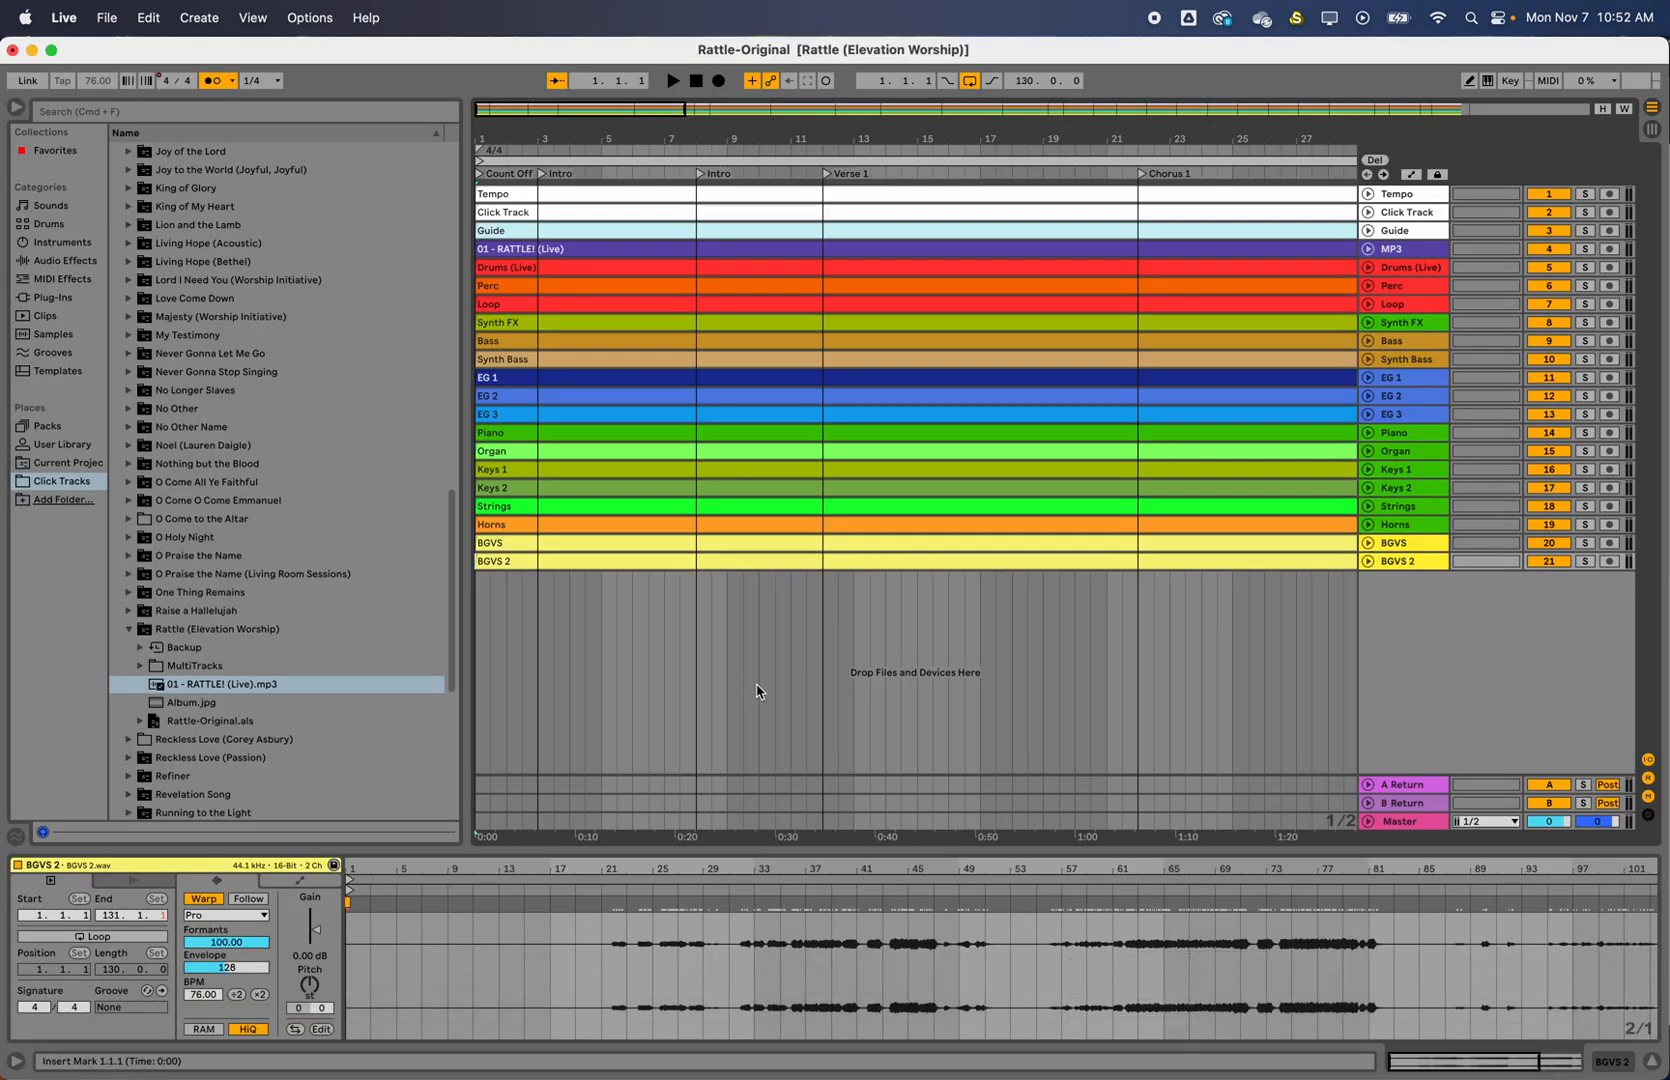
pyautogui.scroll(-8, 755, 579)
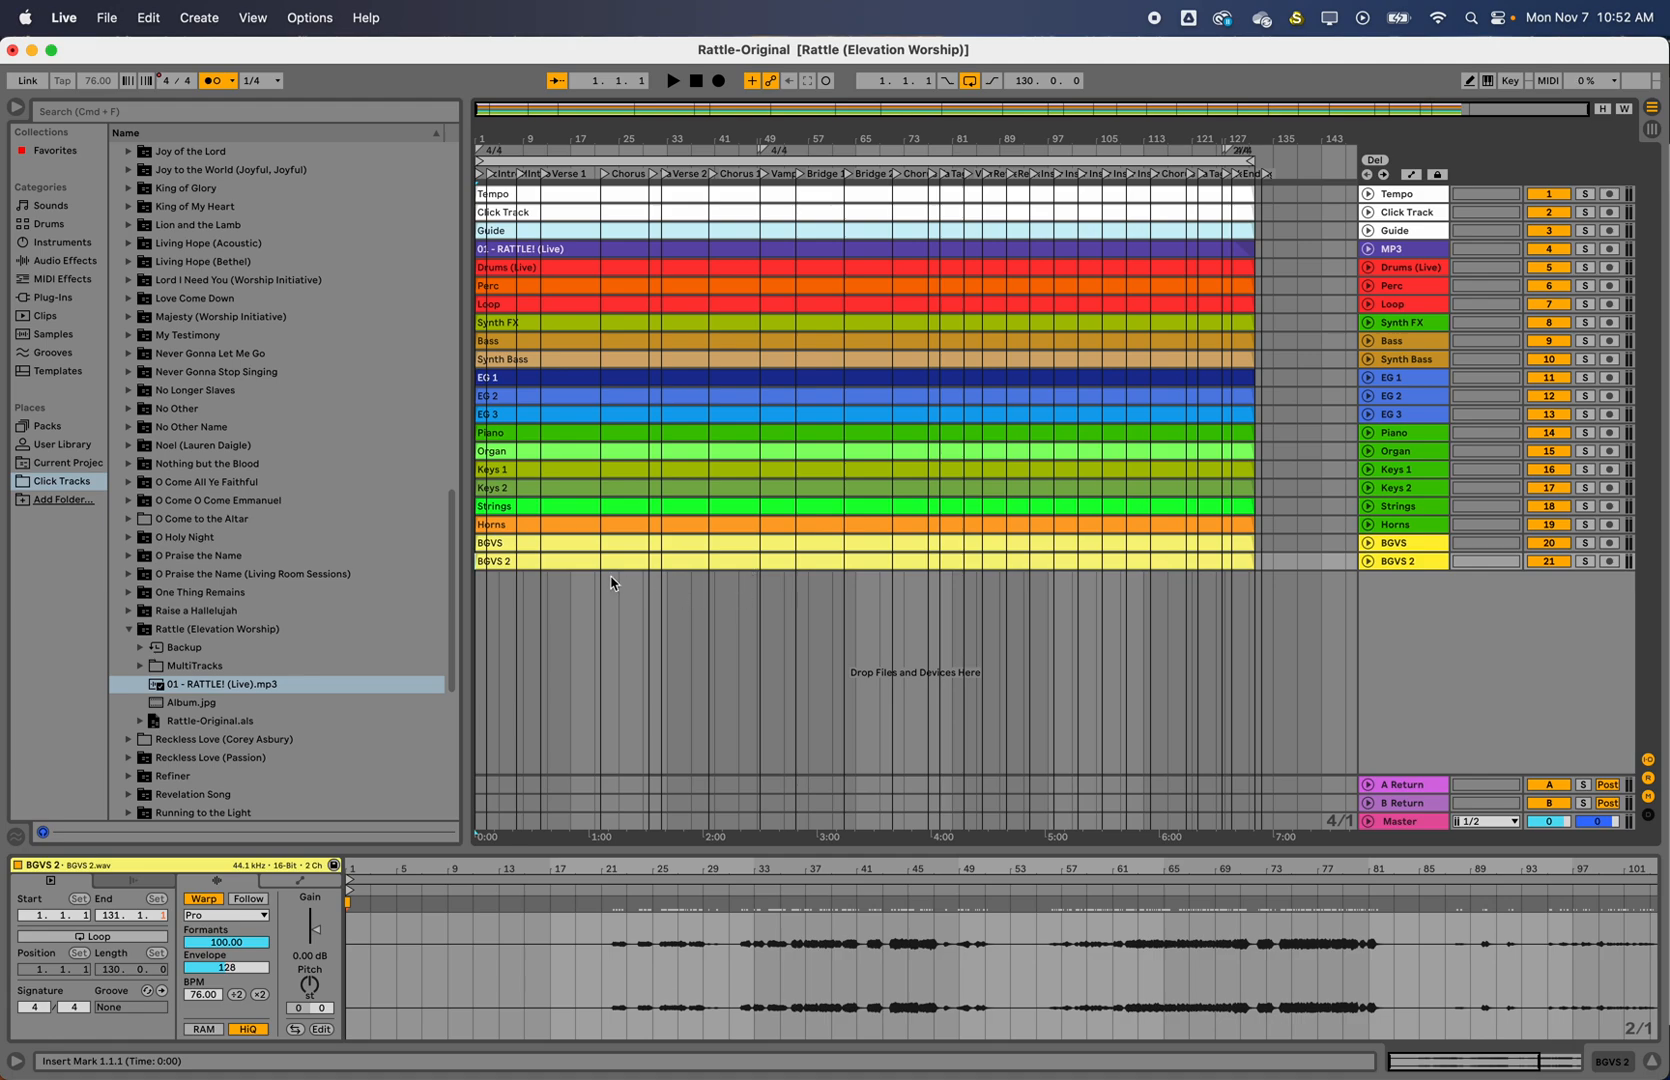
pyautogui.scroll(4, 790, 541)
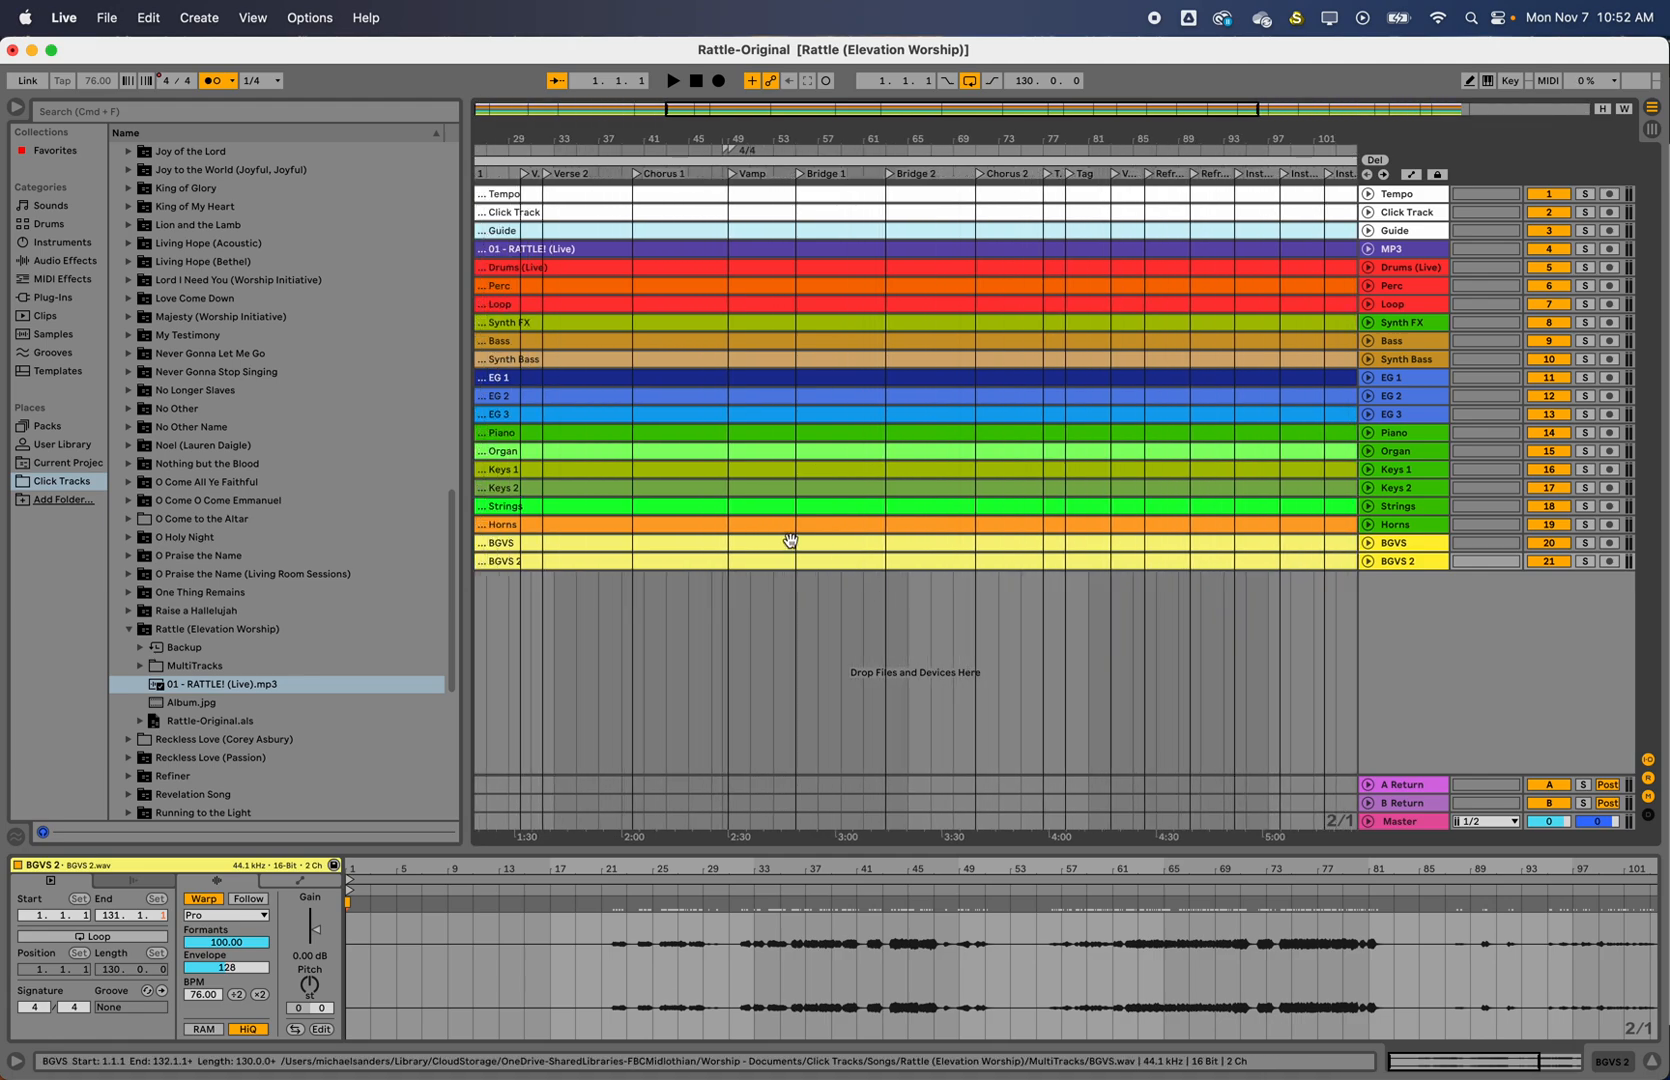
pyautogui.hscroll(6, 790, 541)
pyautogui.press('Home')
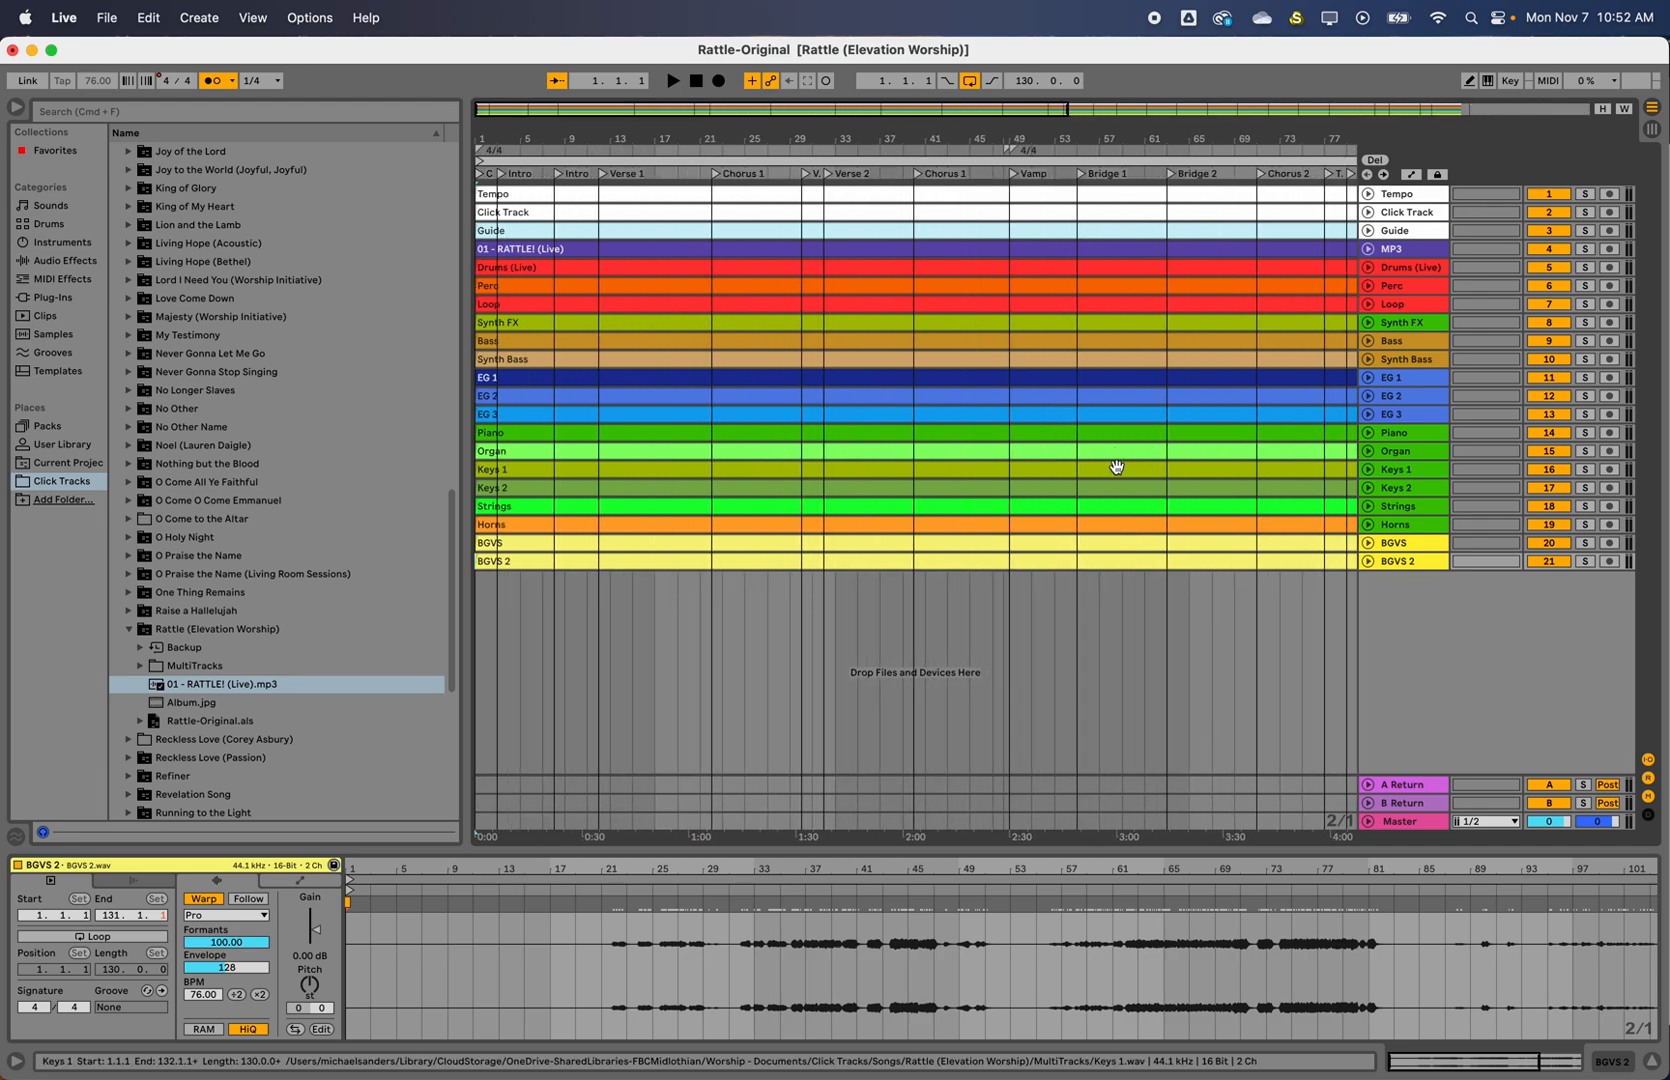
pyautogui.scroll(-4, 1116, 466)
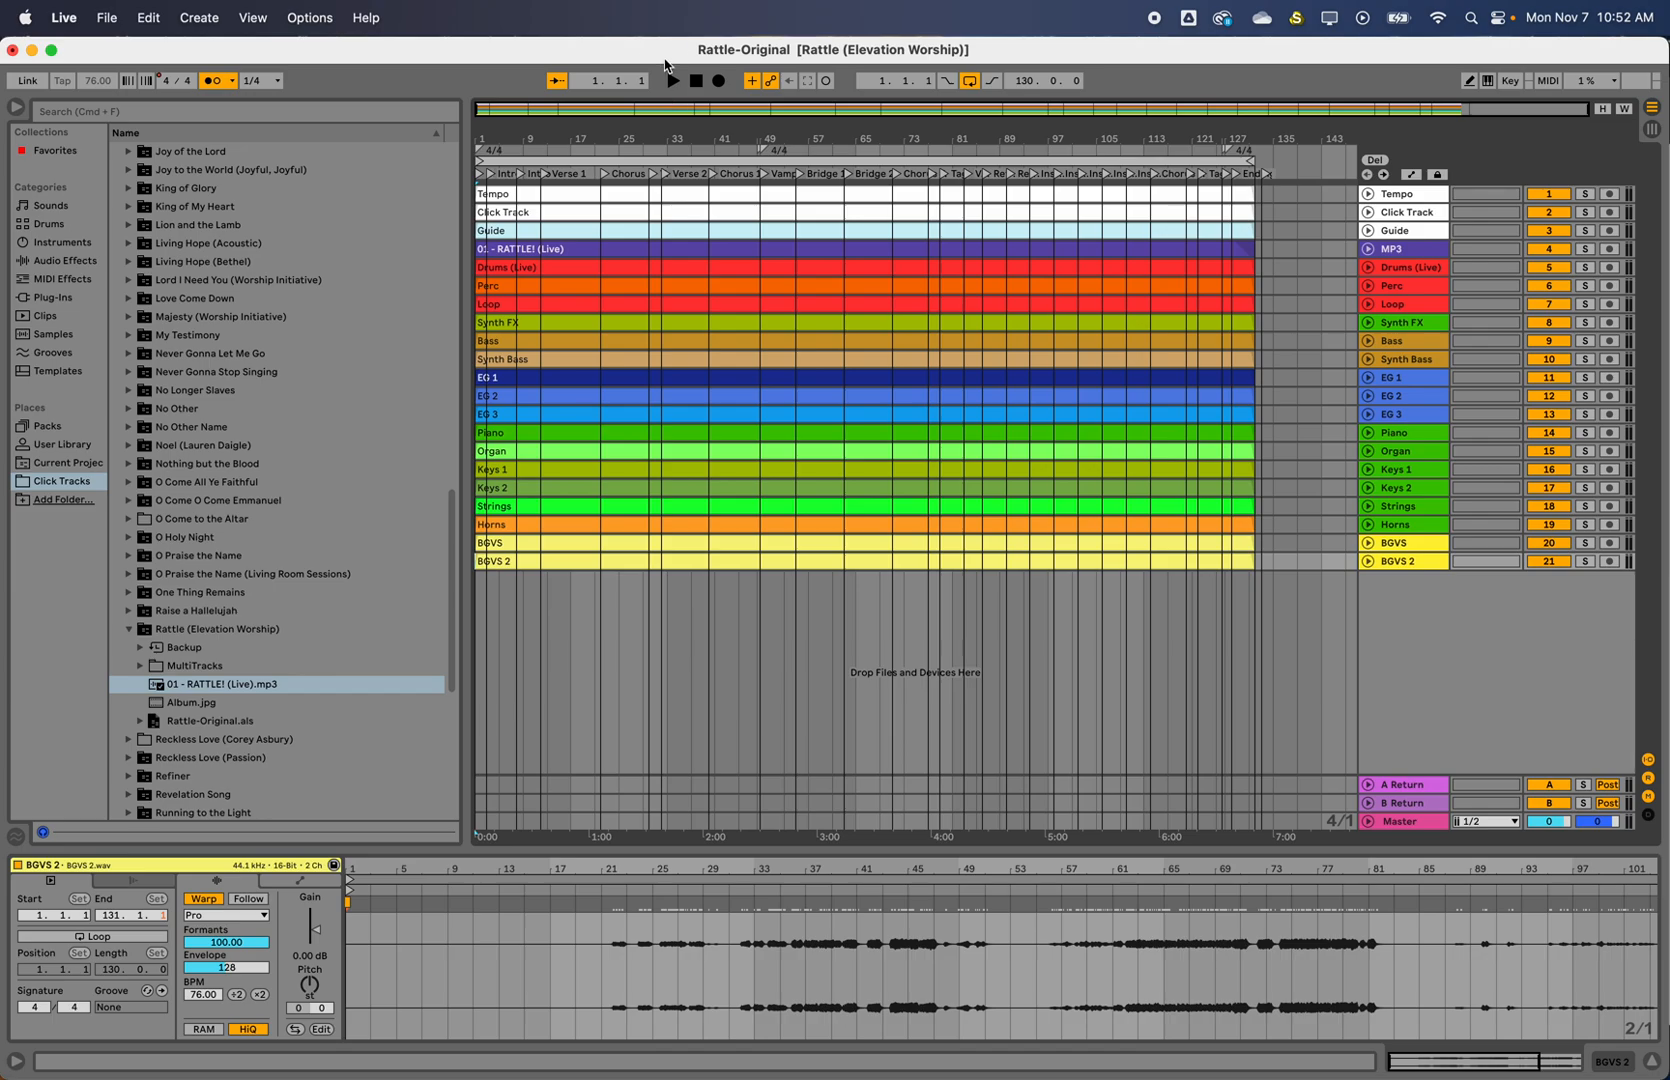
# Save the Live set as a new file named Rattle-Eb in the Rattle (Elevation Worship) folder
pyautogui.click(110, 17)
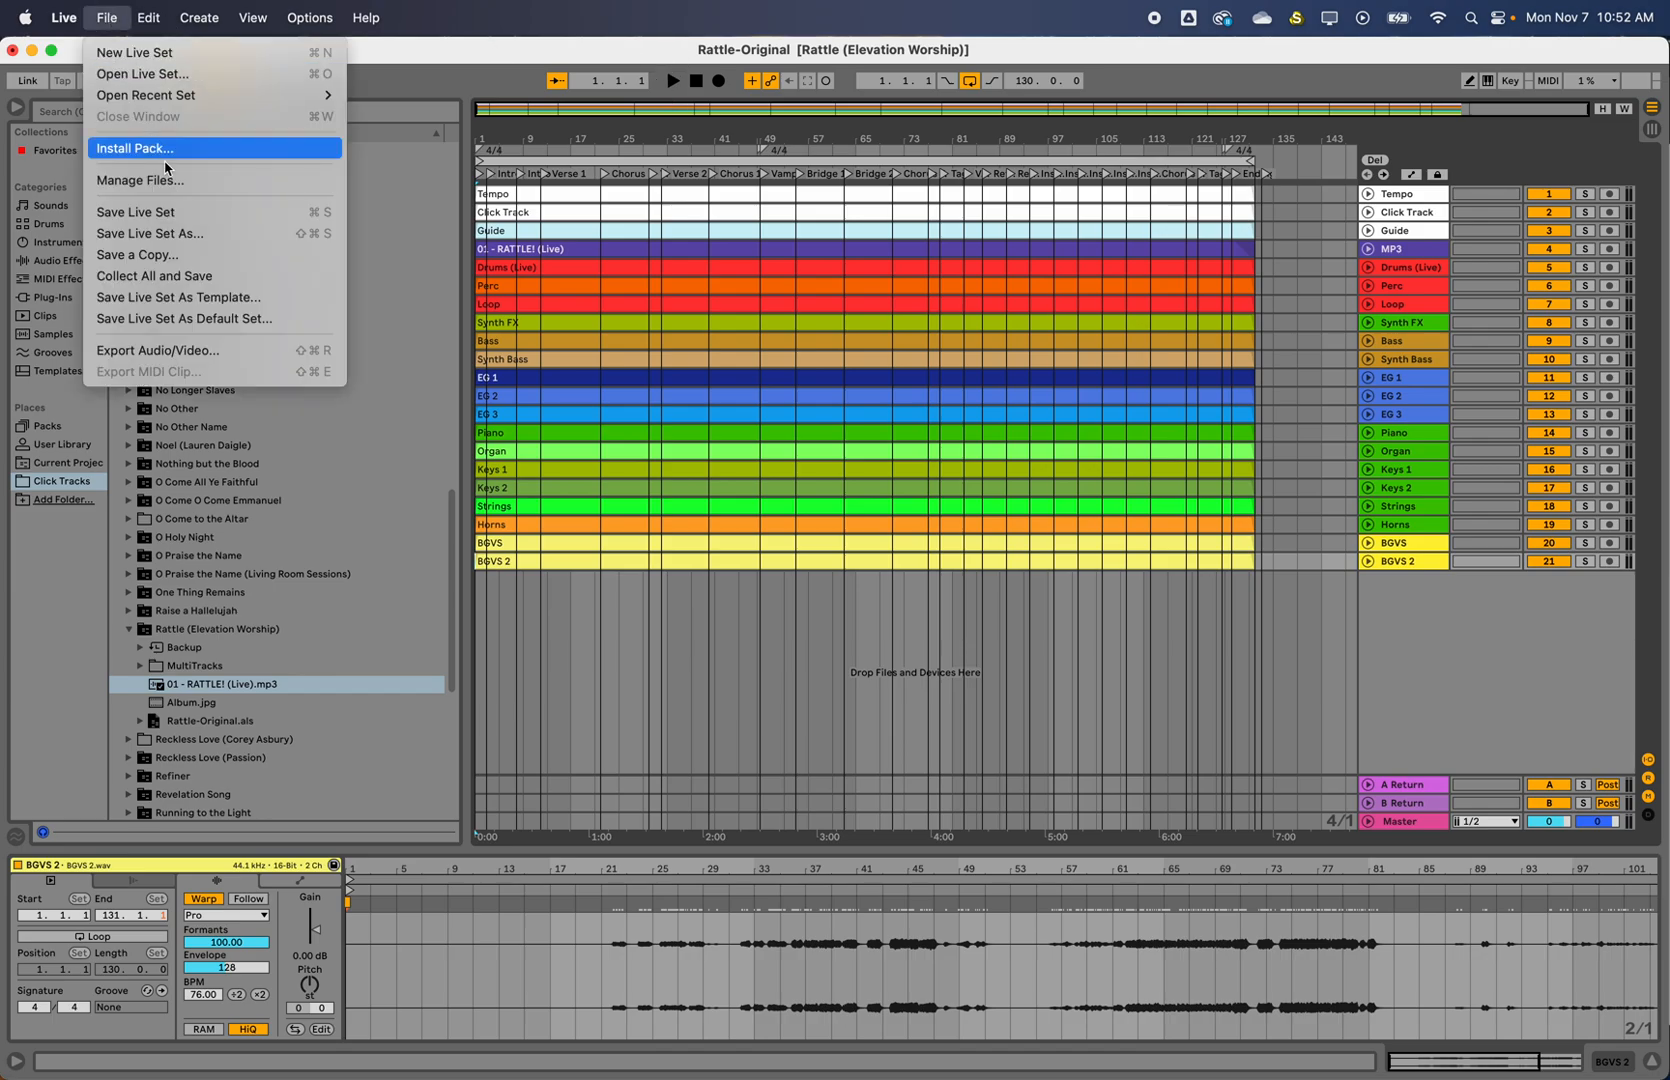
pyautogui.click(185, 236)
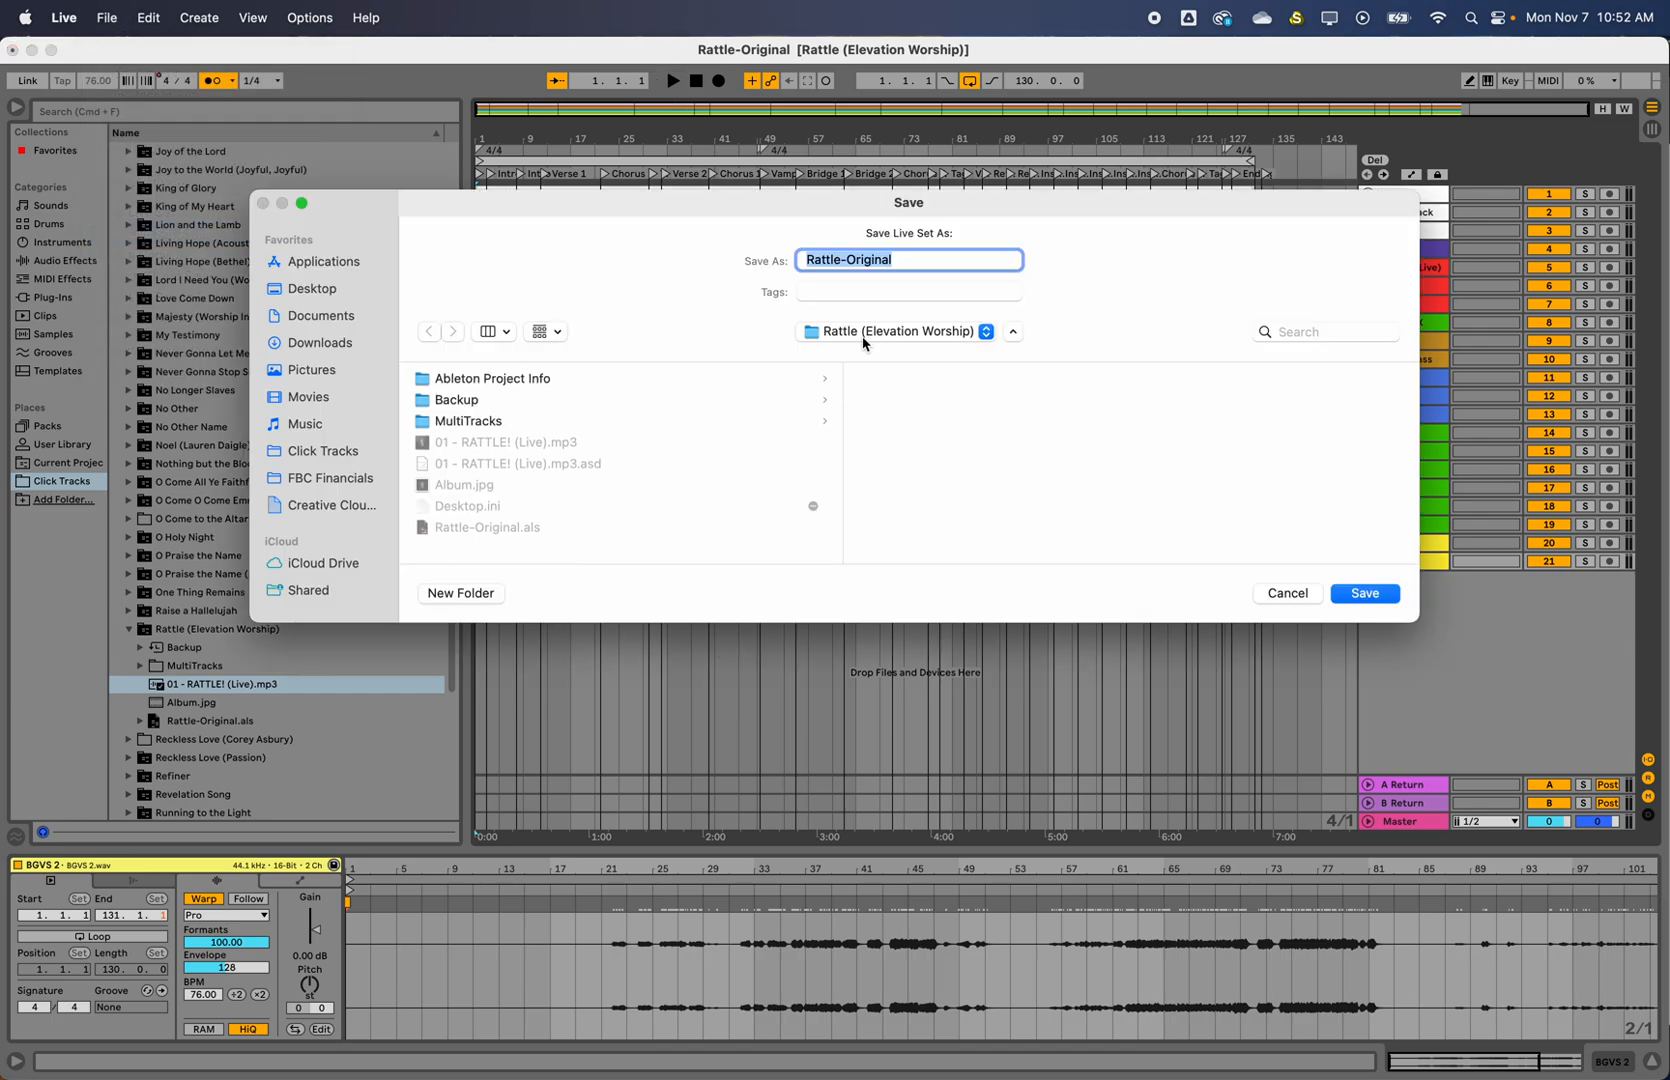
pyautogui.click(901, 265)
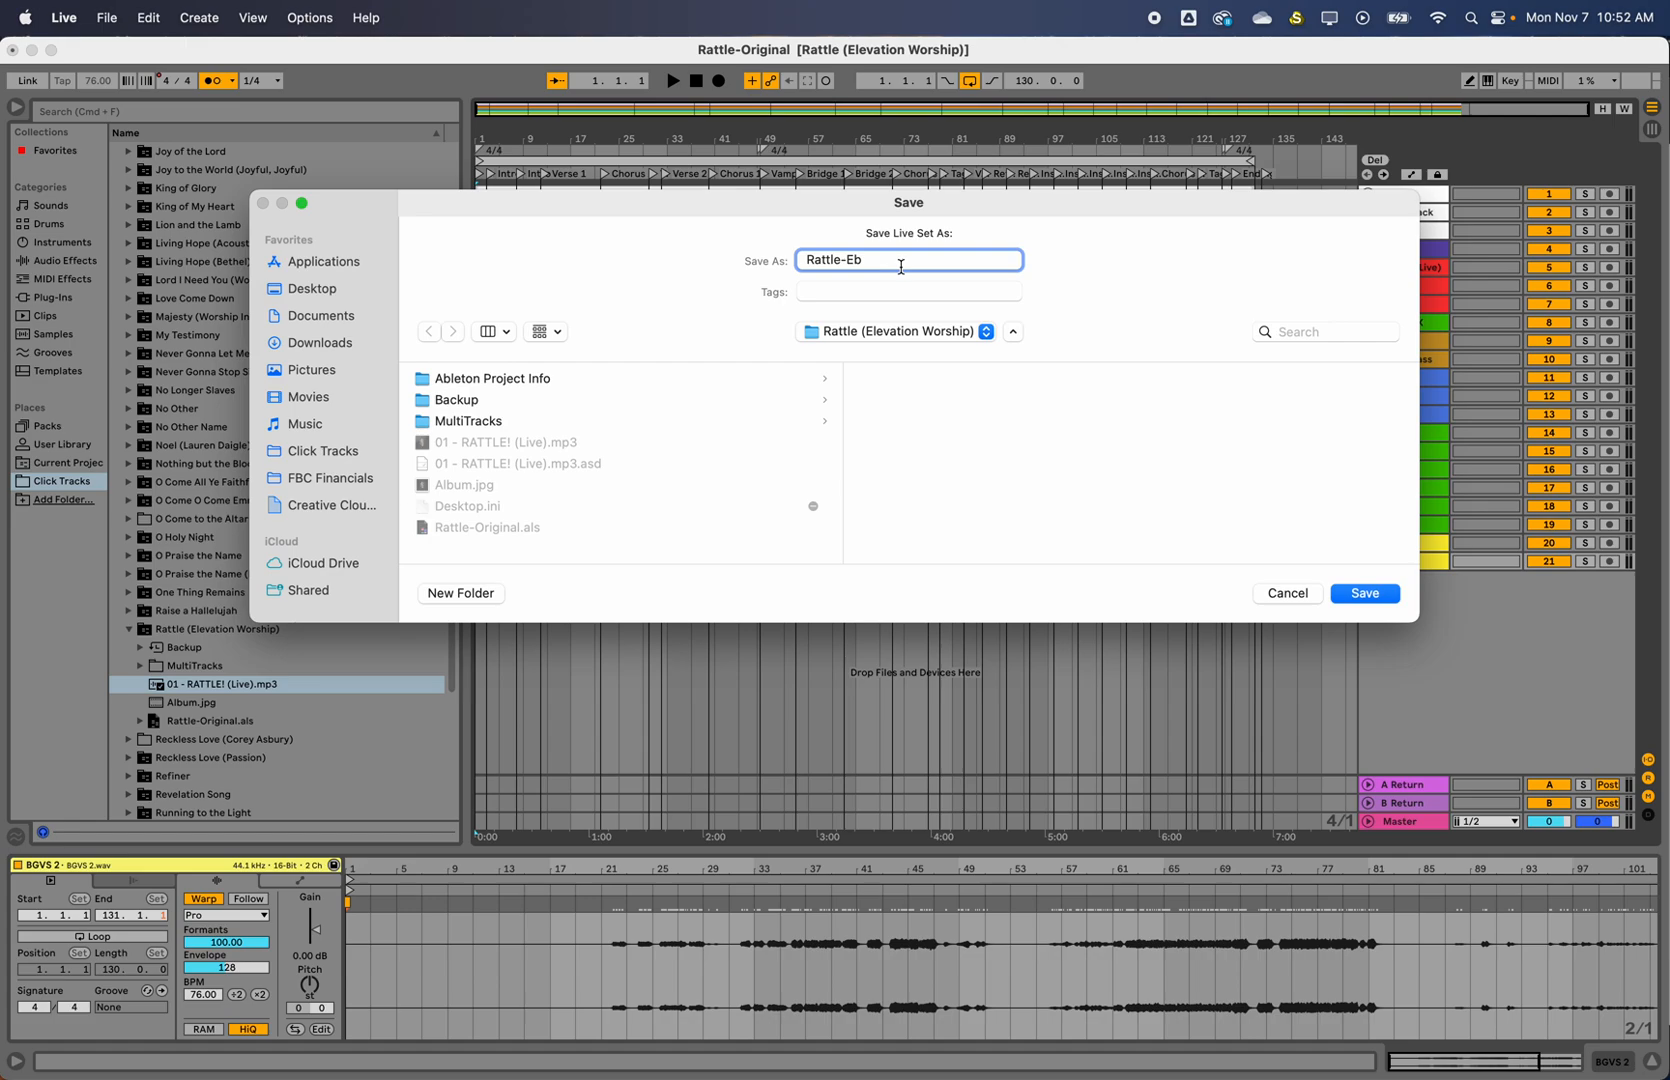
pyautogui.press('Return')
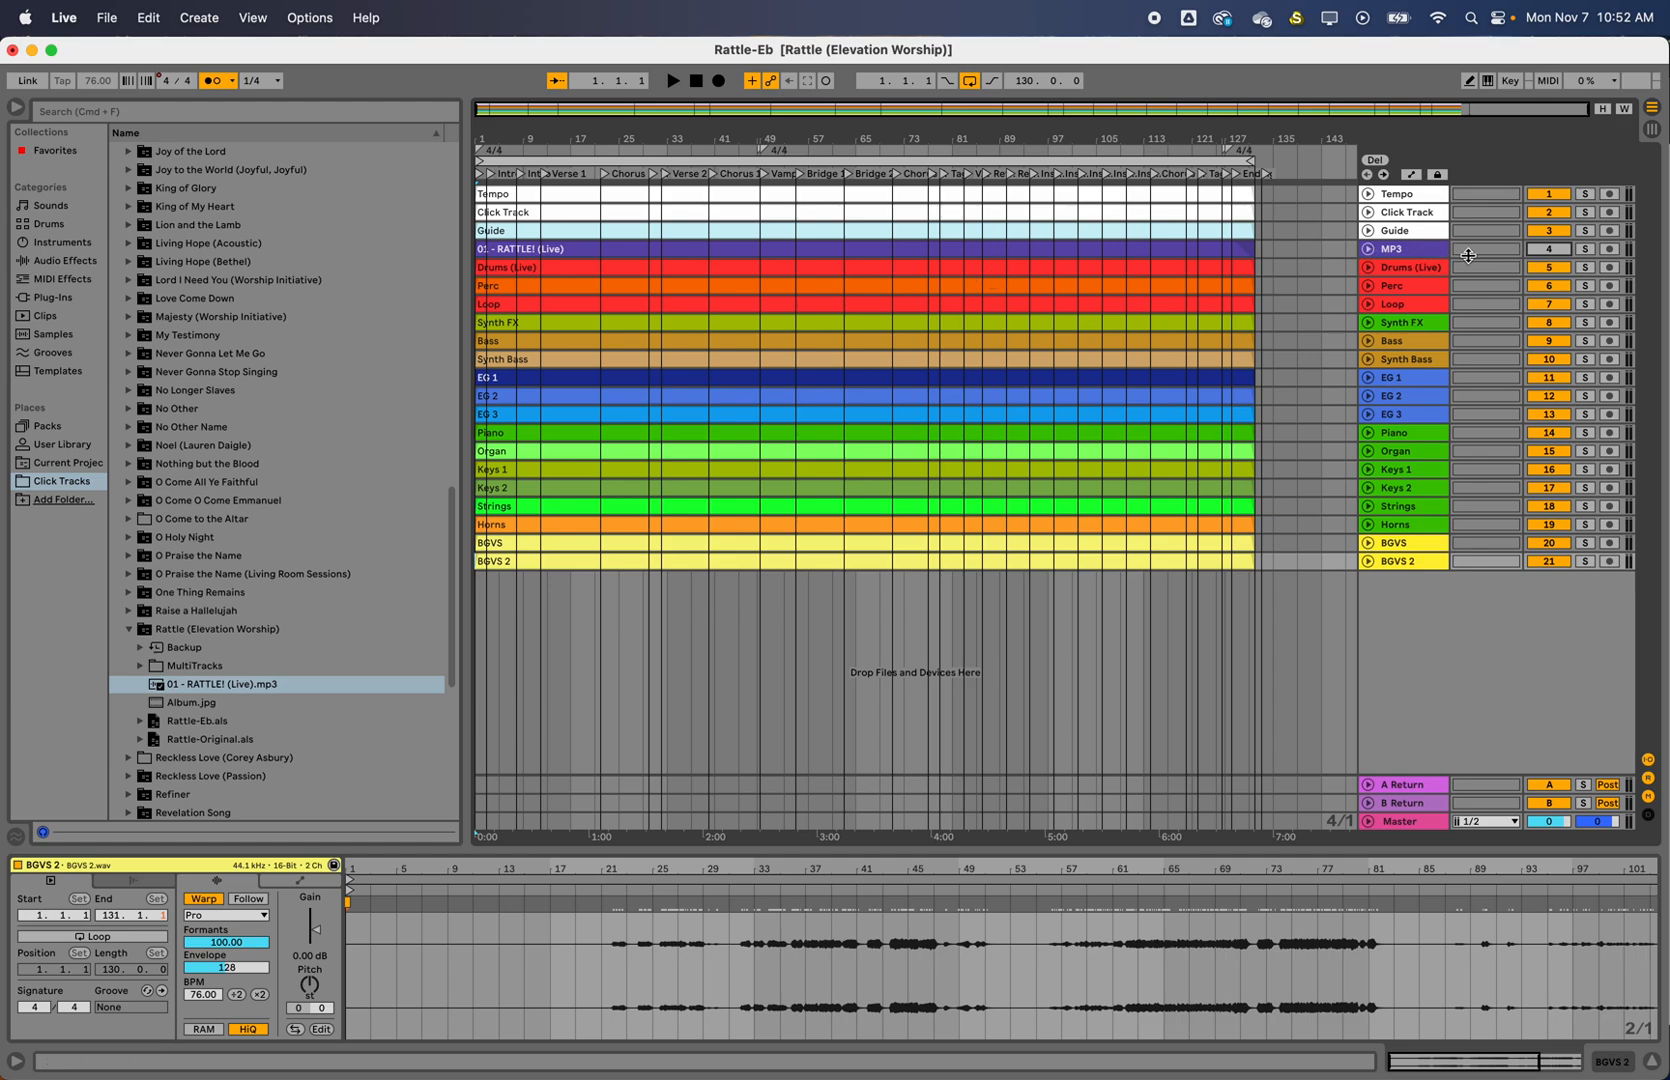
# Solo the MP3 track and export the Master as a 16-bit WAV named Rattle-Eb in the Rattle (Elevation Worship) folder
pyautogui.click(1585, 250)
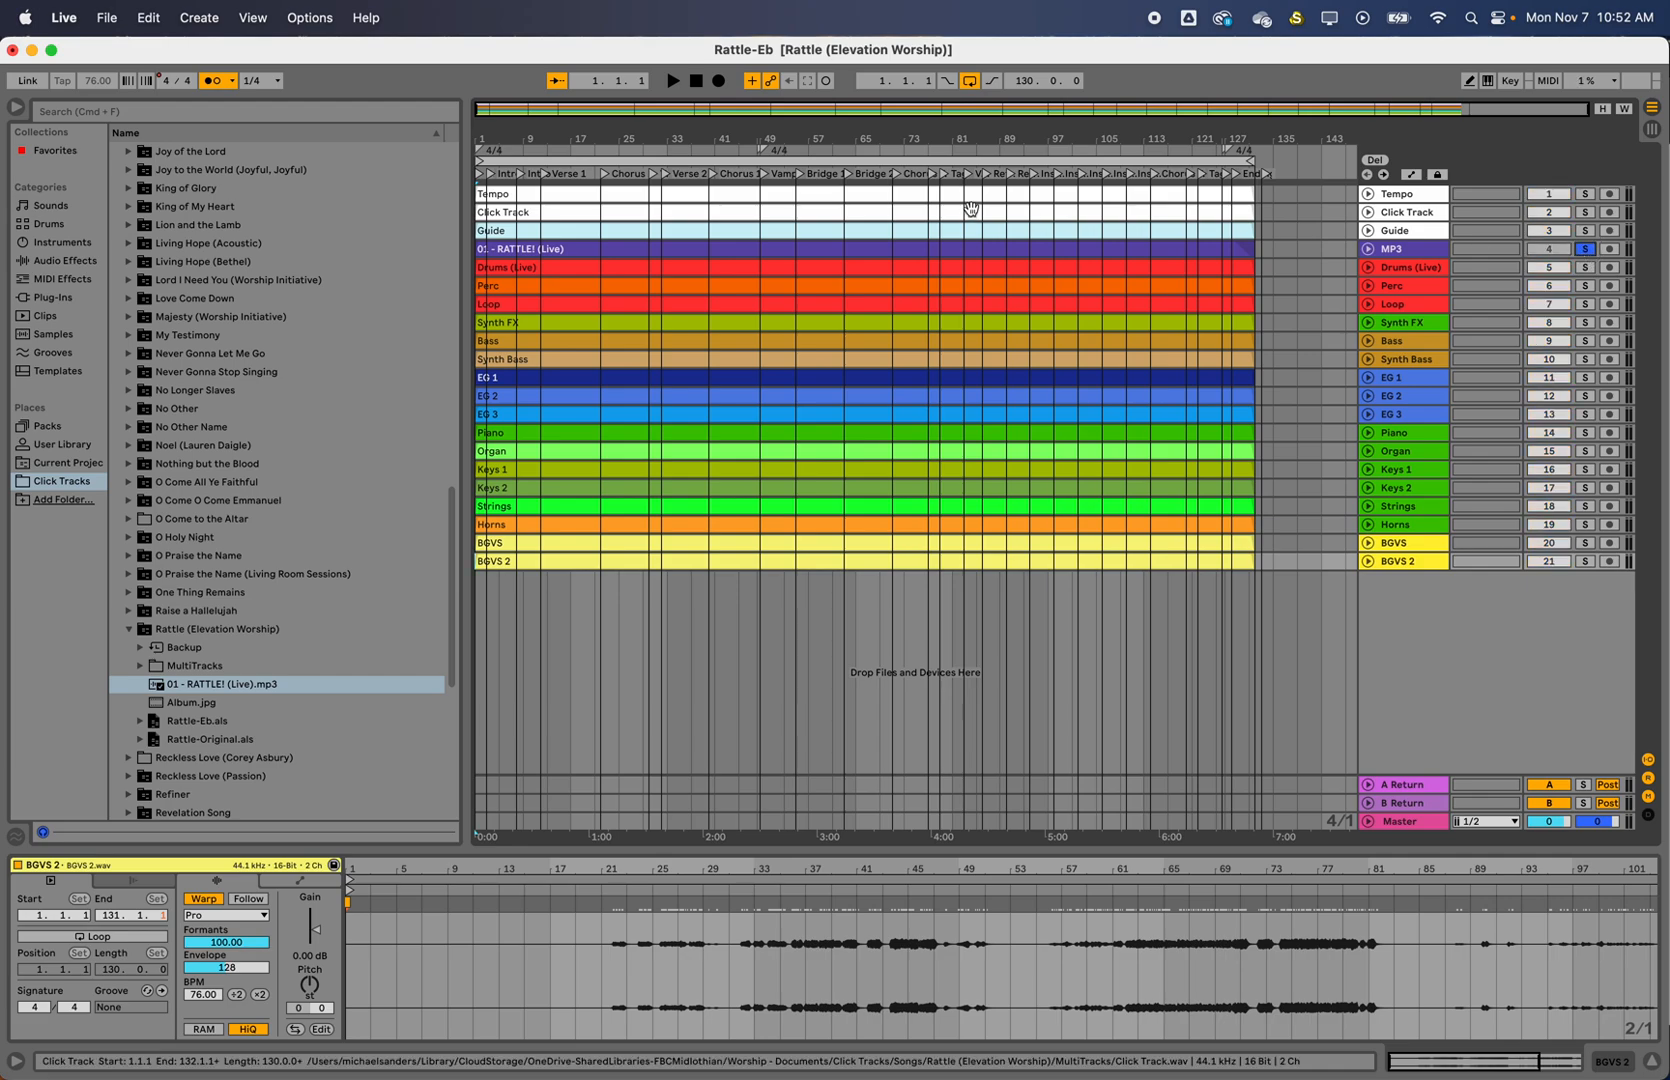
pyautogui.press('super+shift+r')
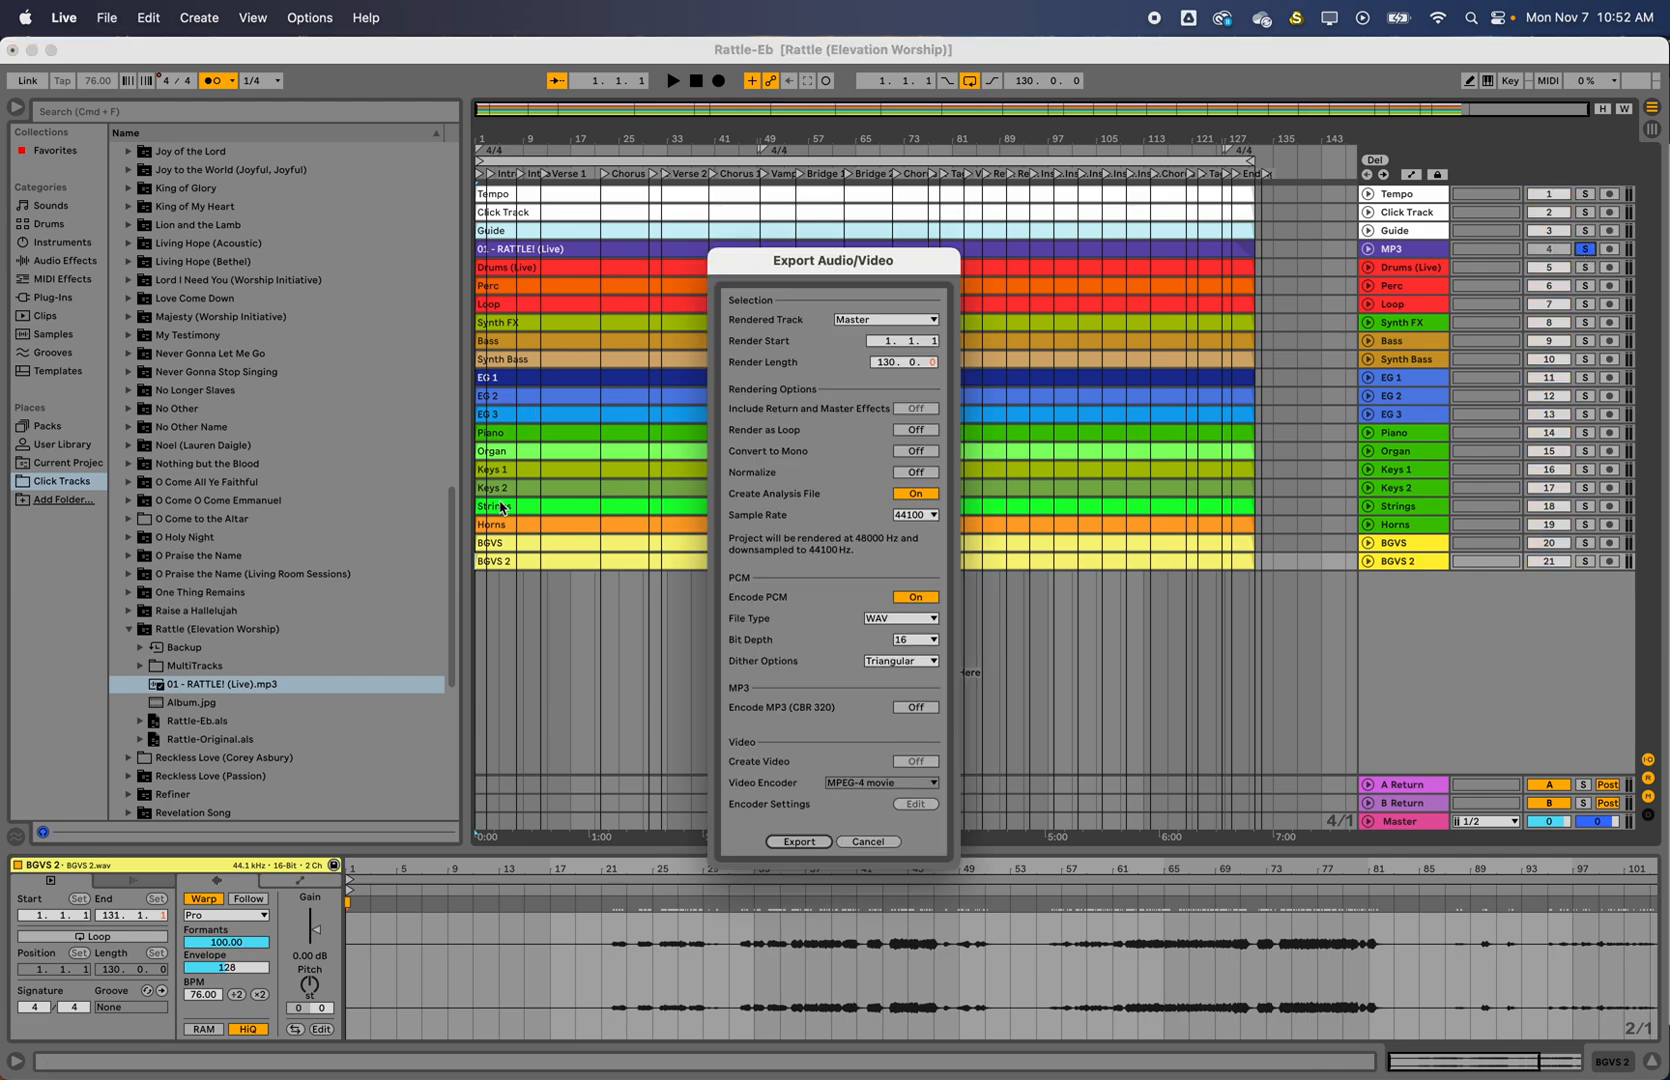
pyautogui.click(790, 842)
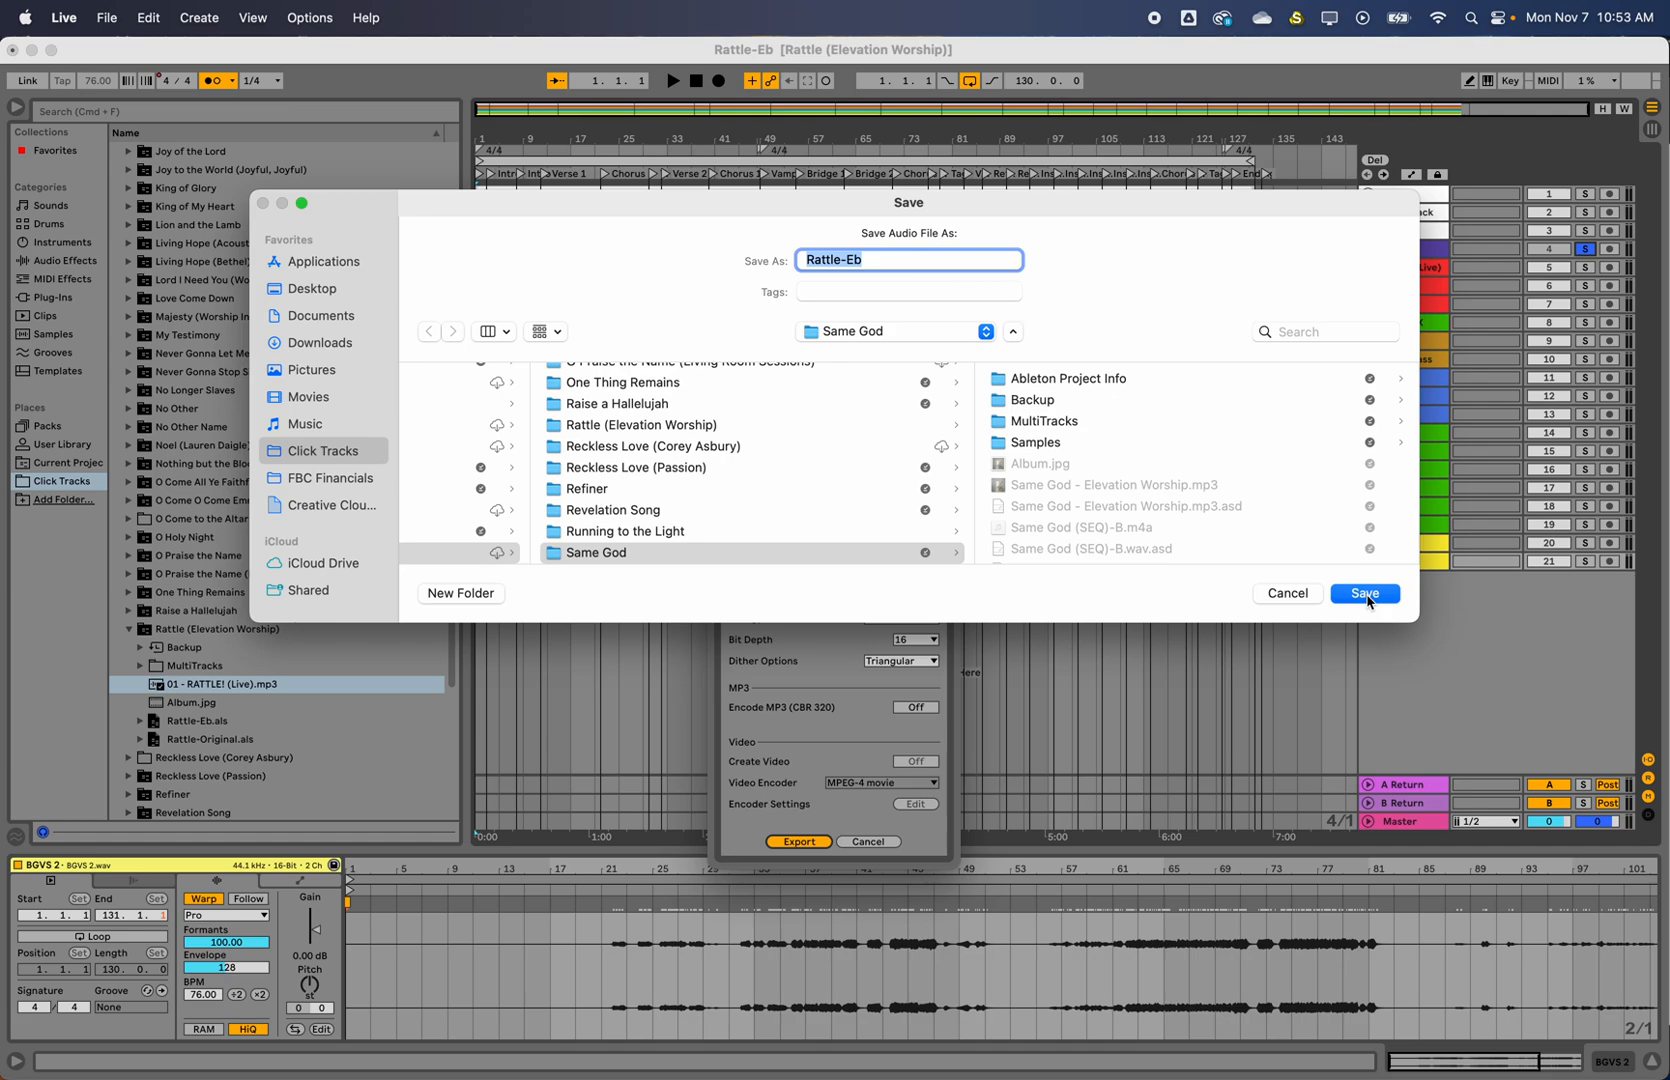
pyautogui.scroll(2, 666, 507)
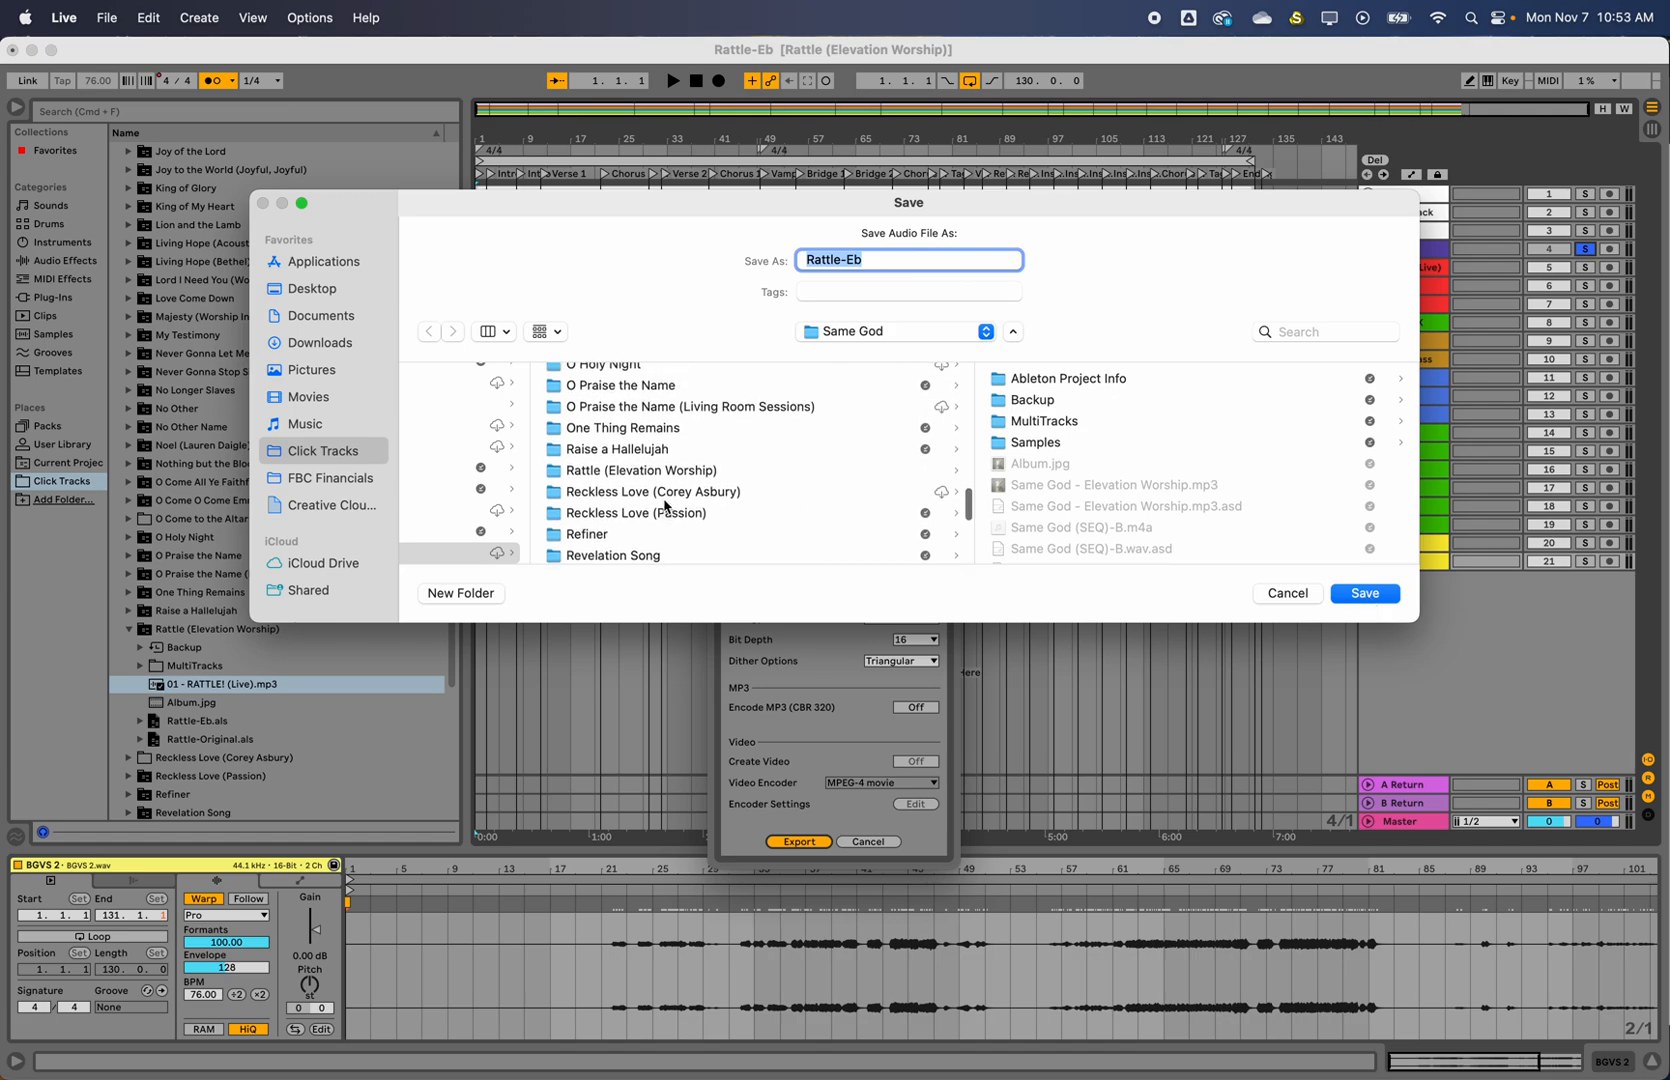
pyautogui.click(620, 472)
pyautogui.click(1350, 596)
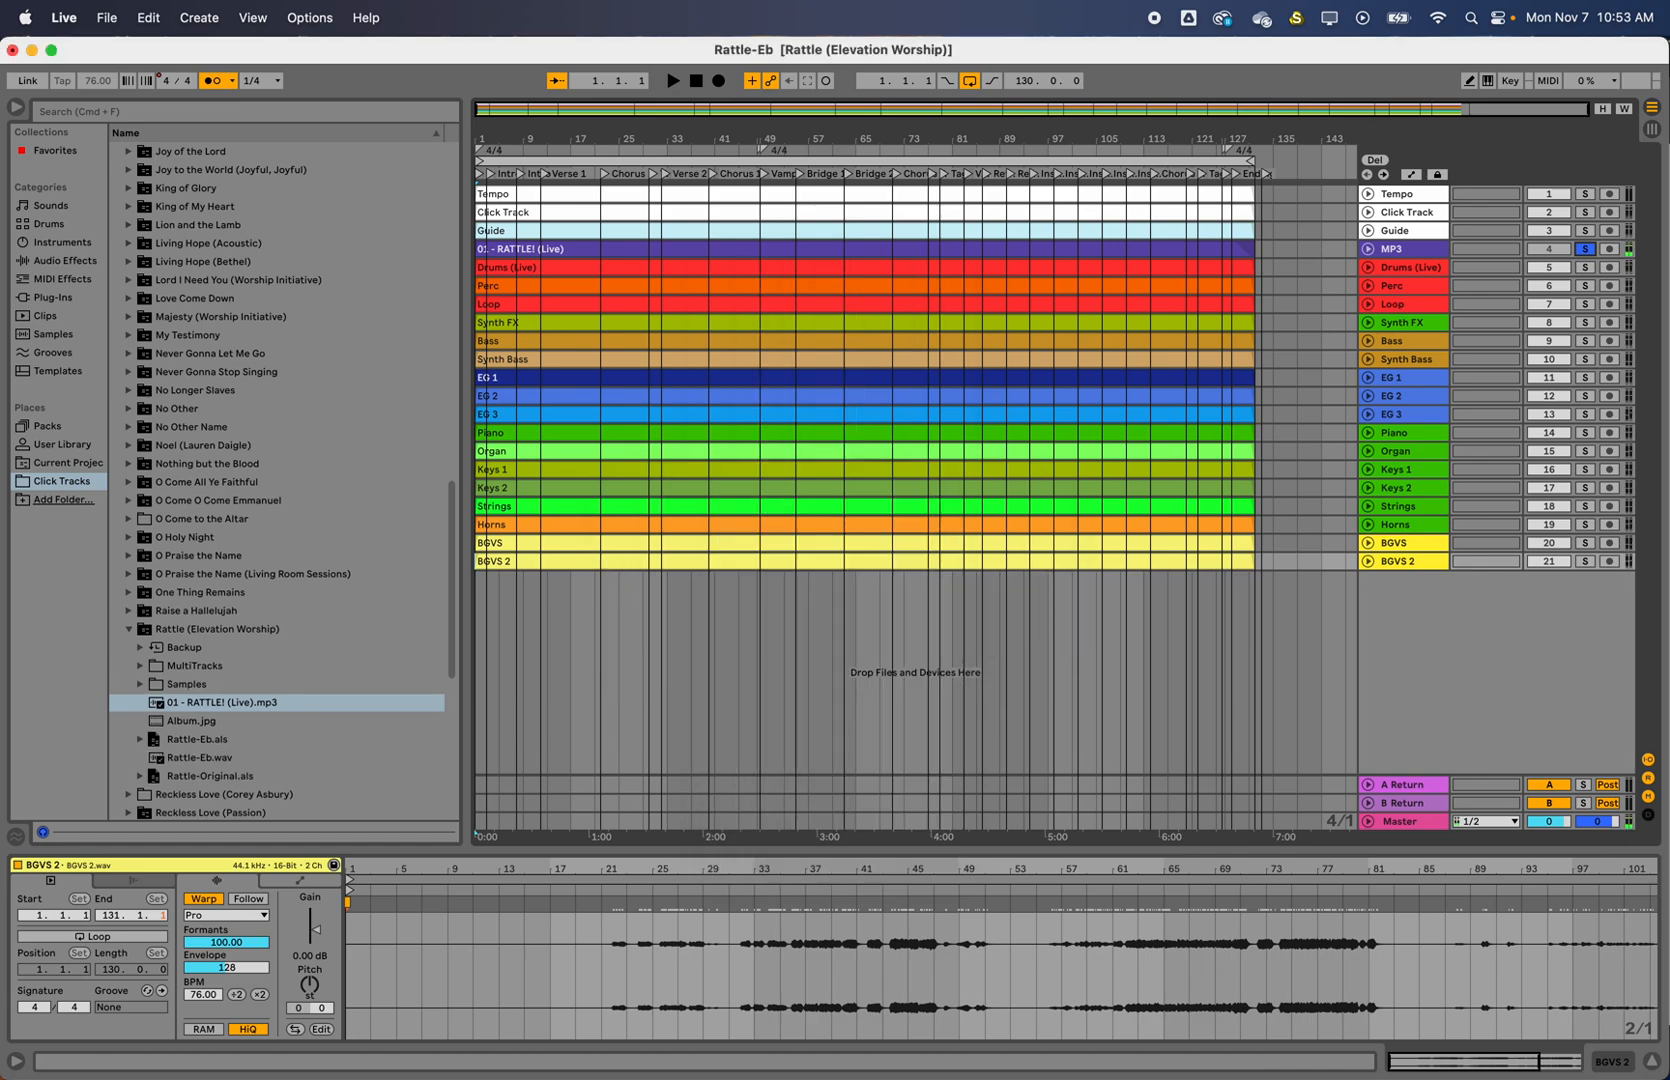
# Unsolo the MP3 track and briefly play back the full multitrack mix from around bar 56
pyautogui.click(1585, 249)
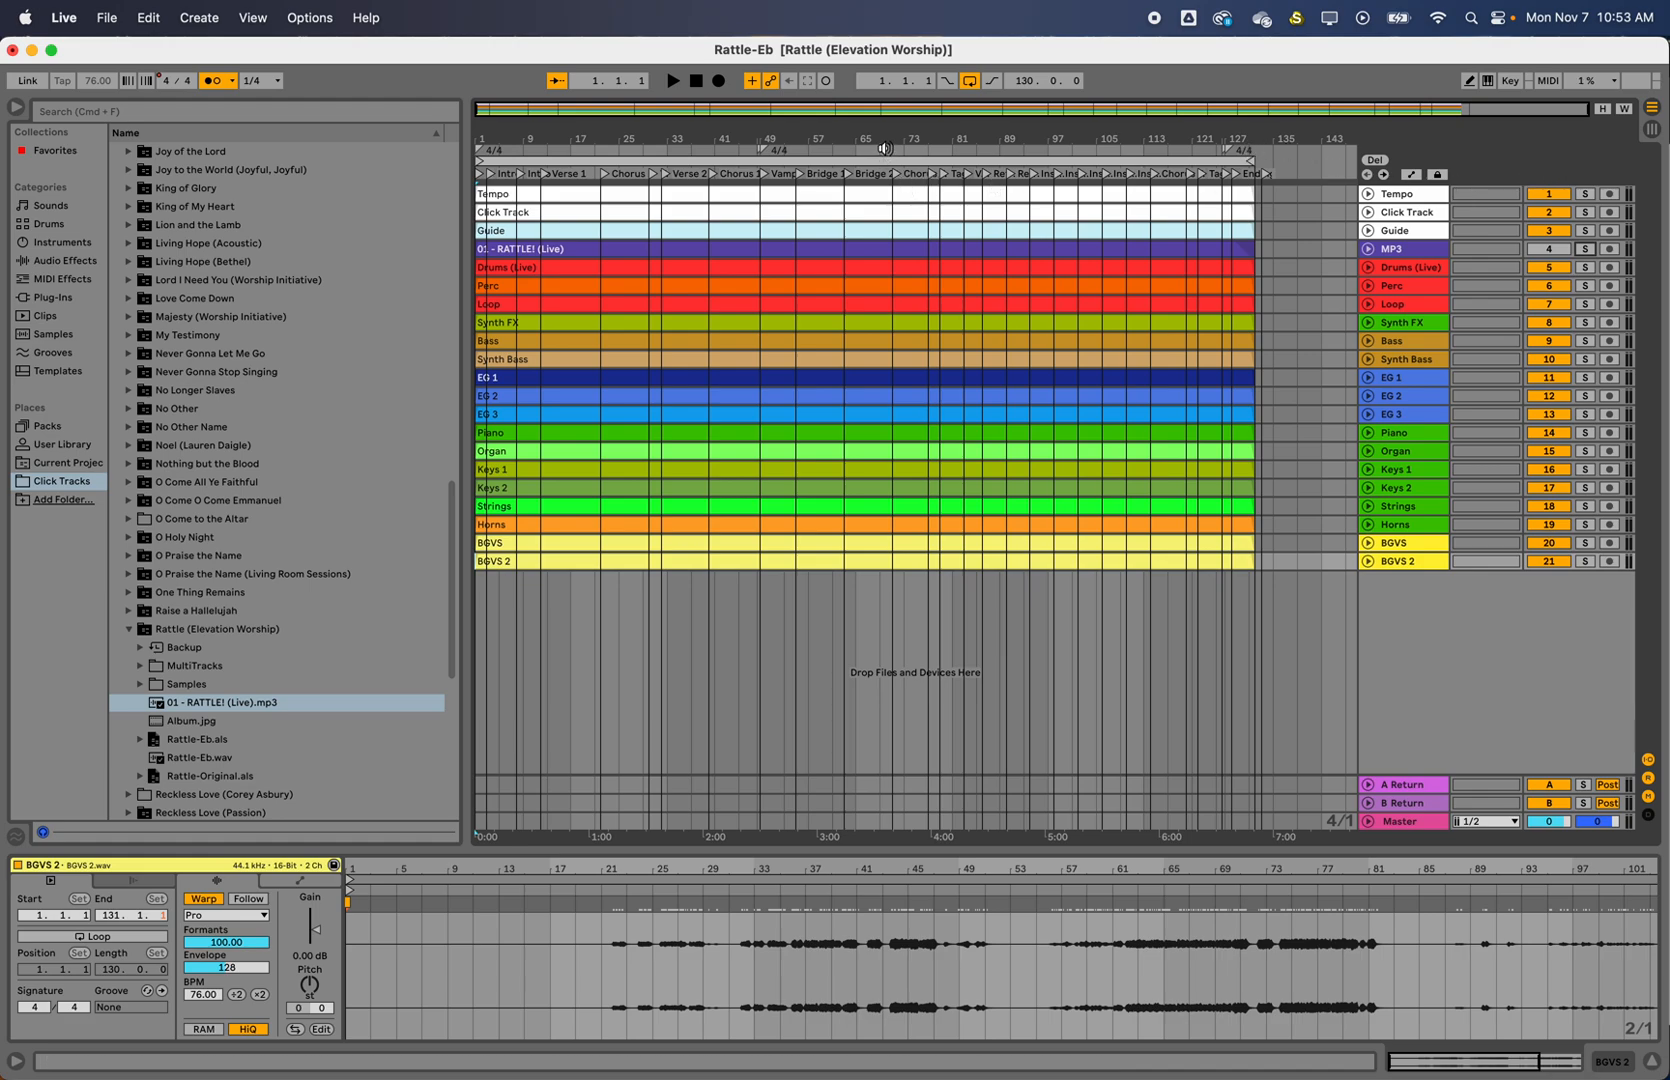
pyautogui.click(797, 149)
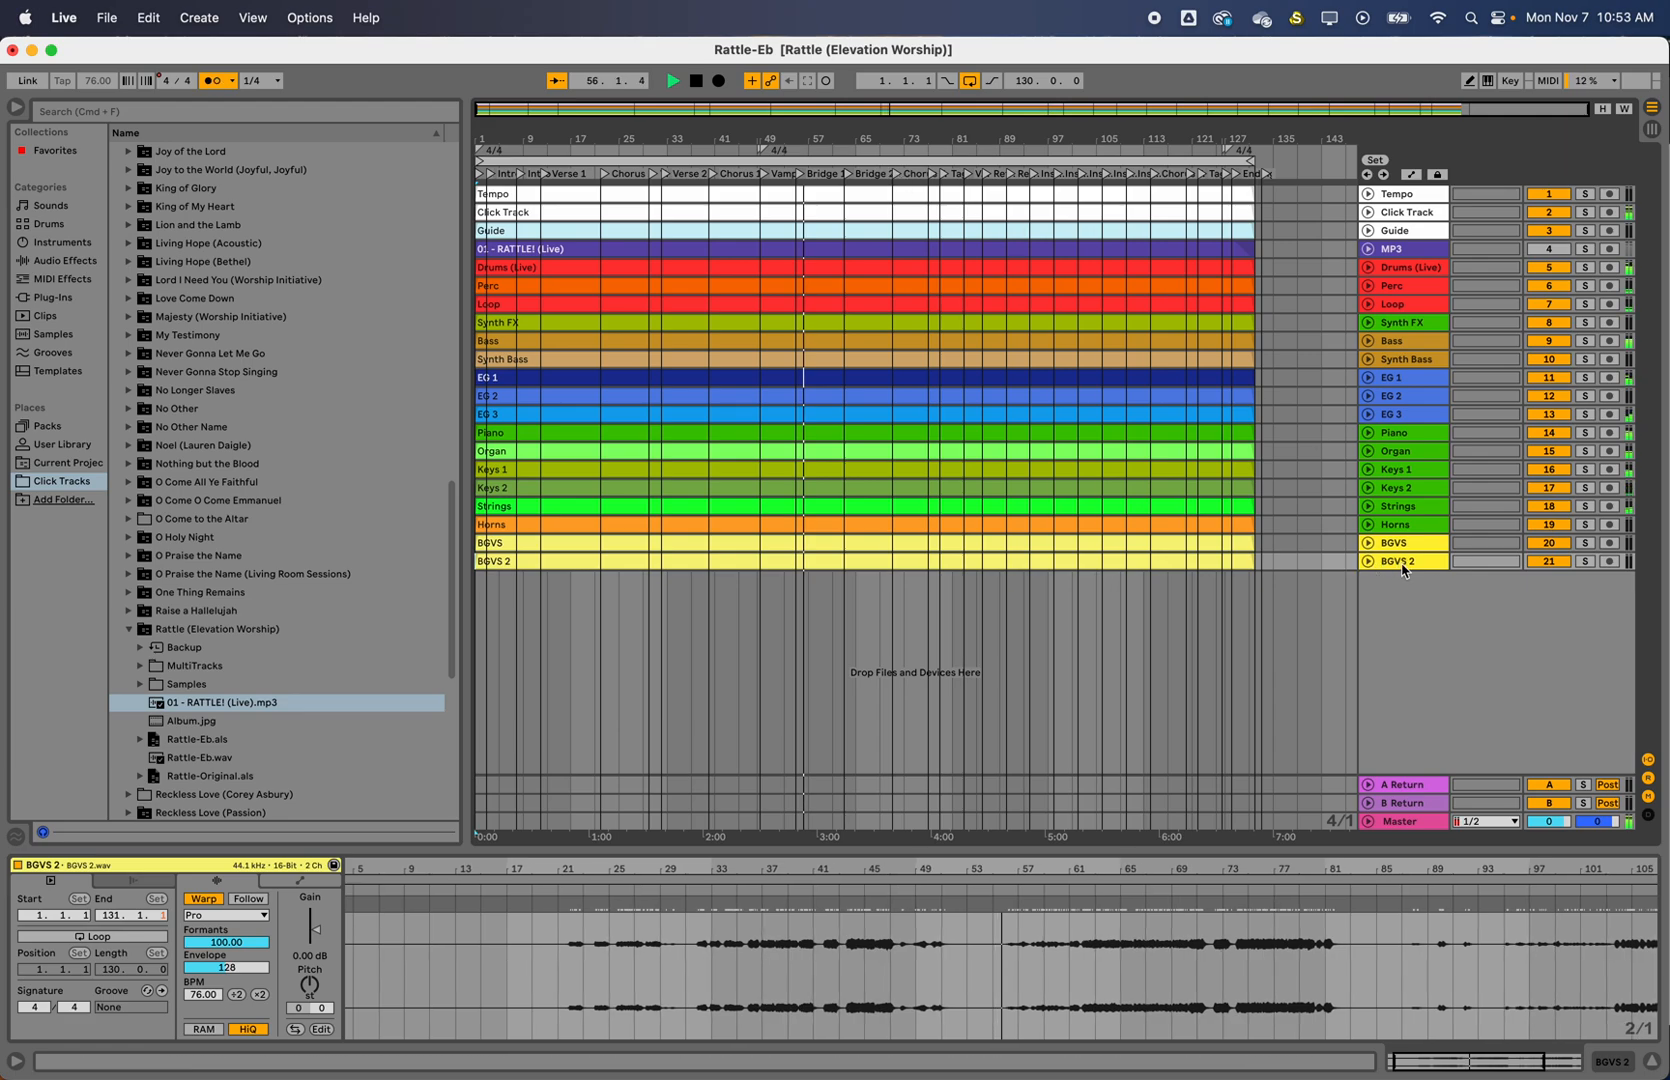
pyautogui.press('space')
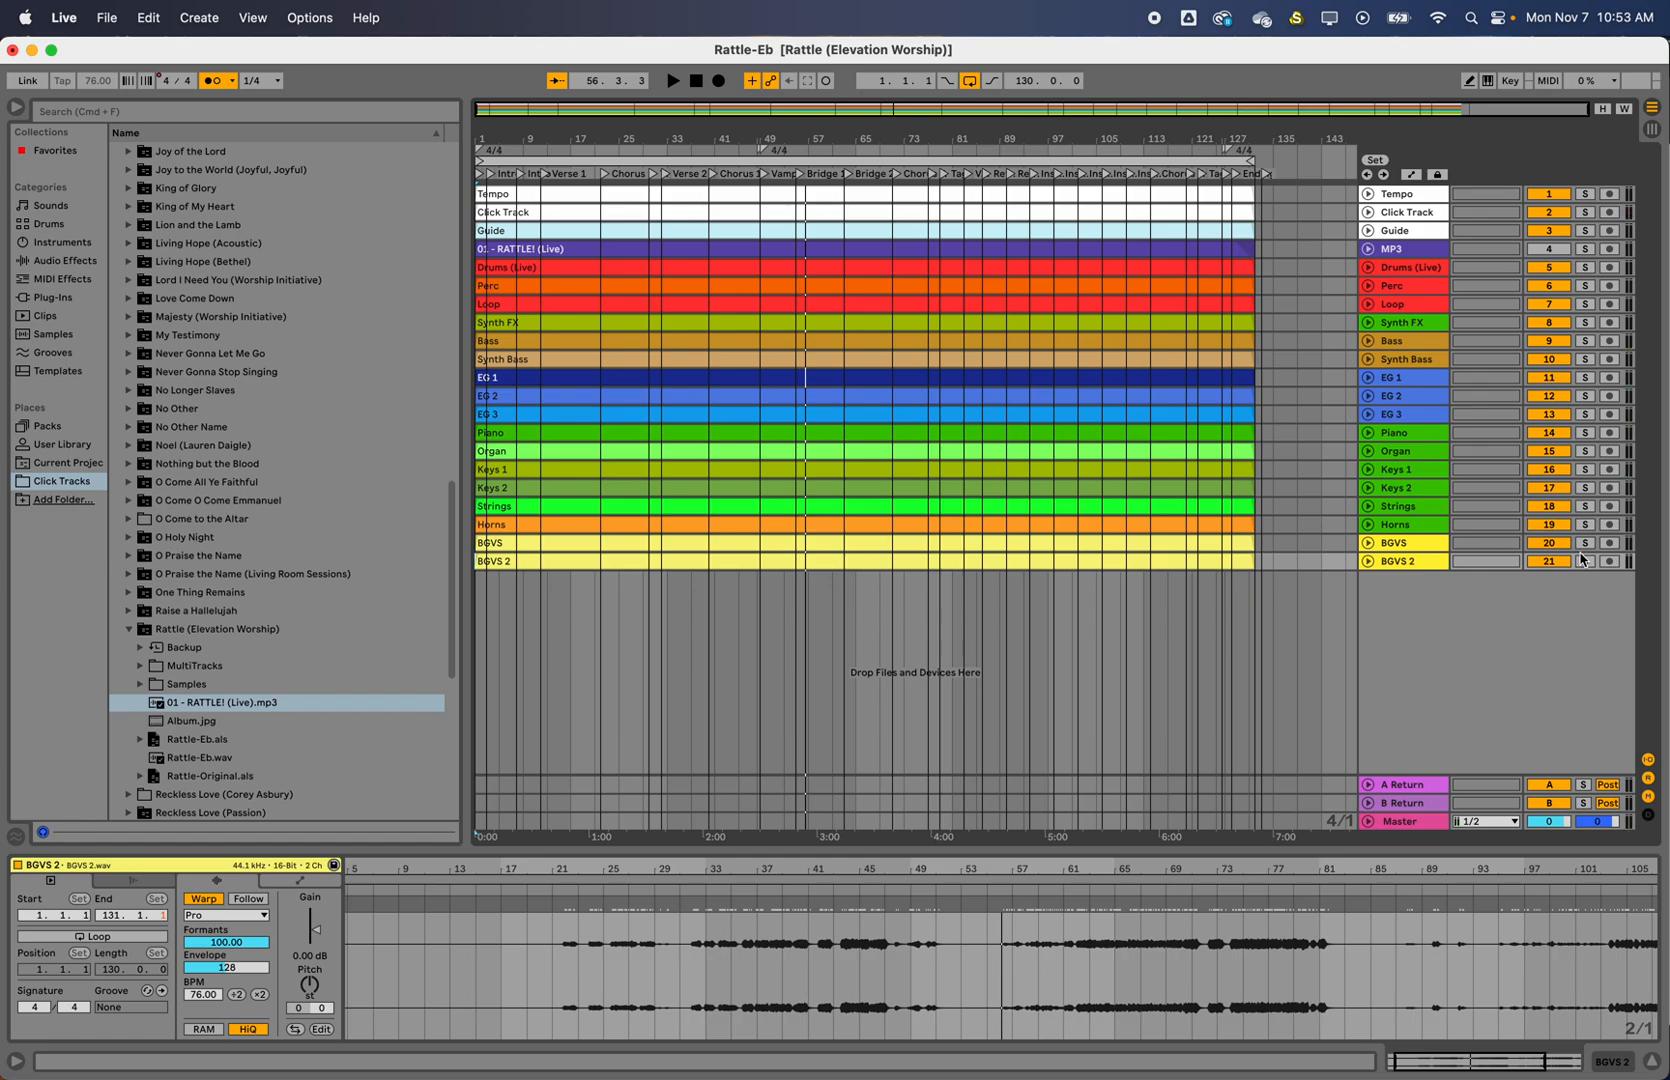
# Export the Master mix as a 16-bit WAV named Rattle (SEQ)-Eb in the Rattle (Elevation Worship) folder
pyautogui.press('super+shift+r')
pyautogui.click(799, 841)
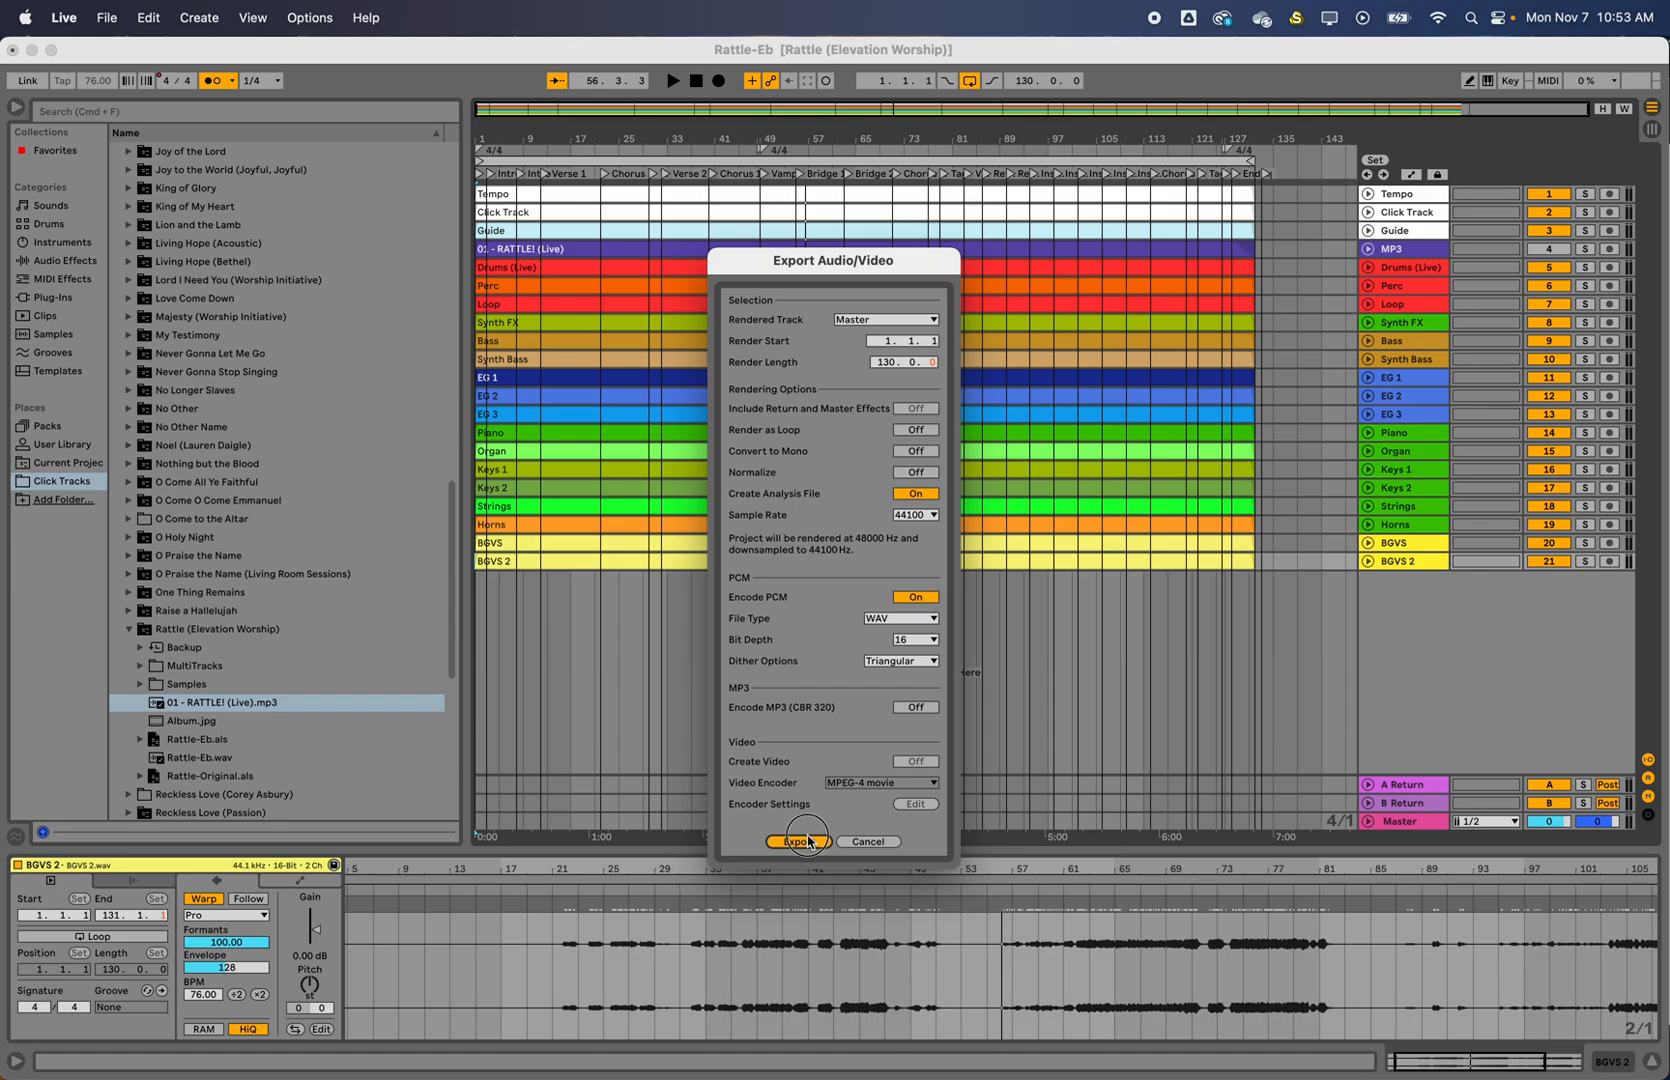
pyautogui.click(849, 258)
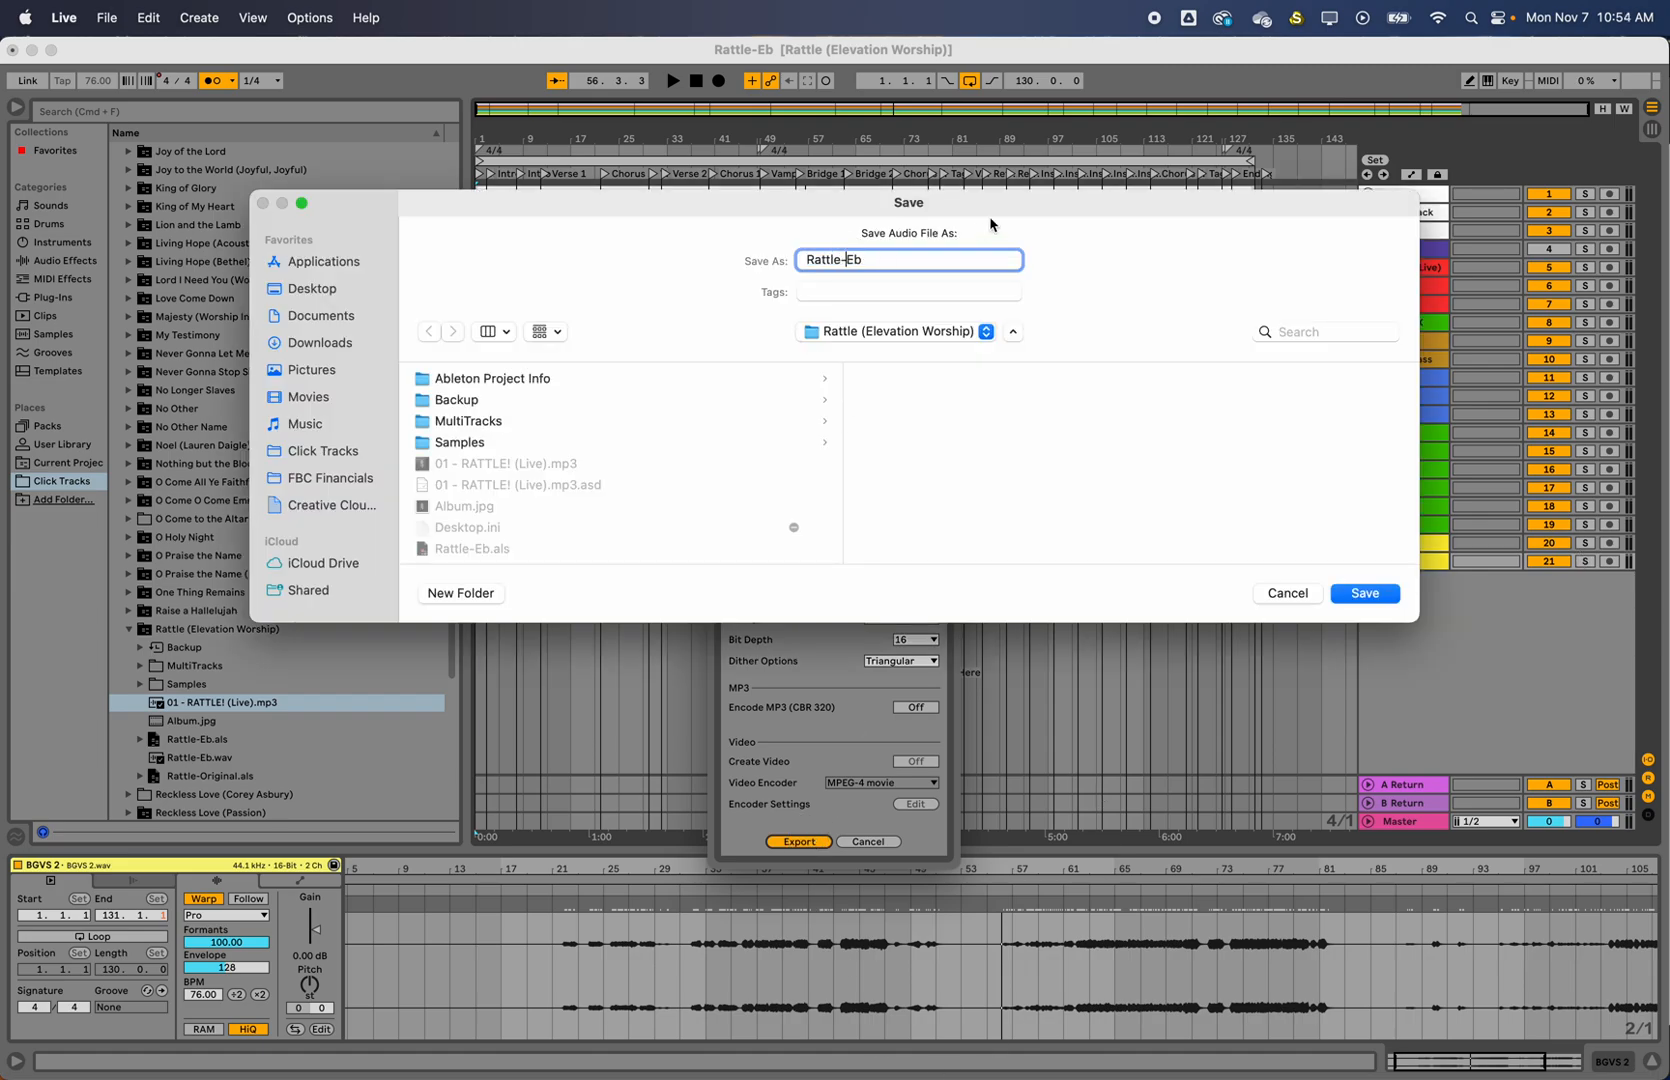
pyautogui.write('(SEQ)')
pyautogui.click(936, 261)
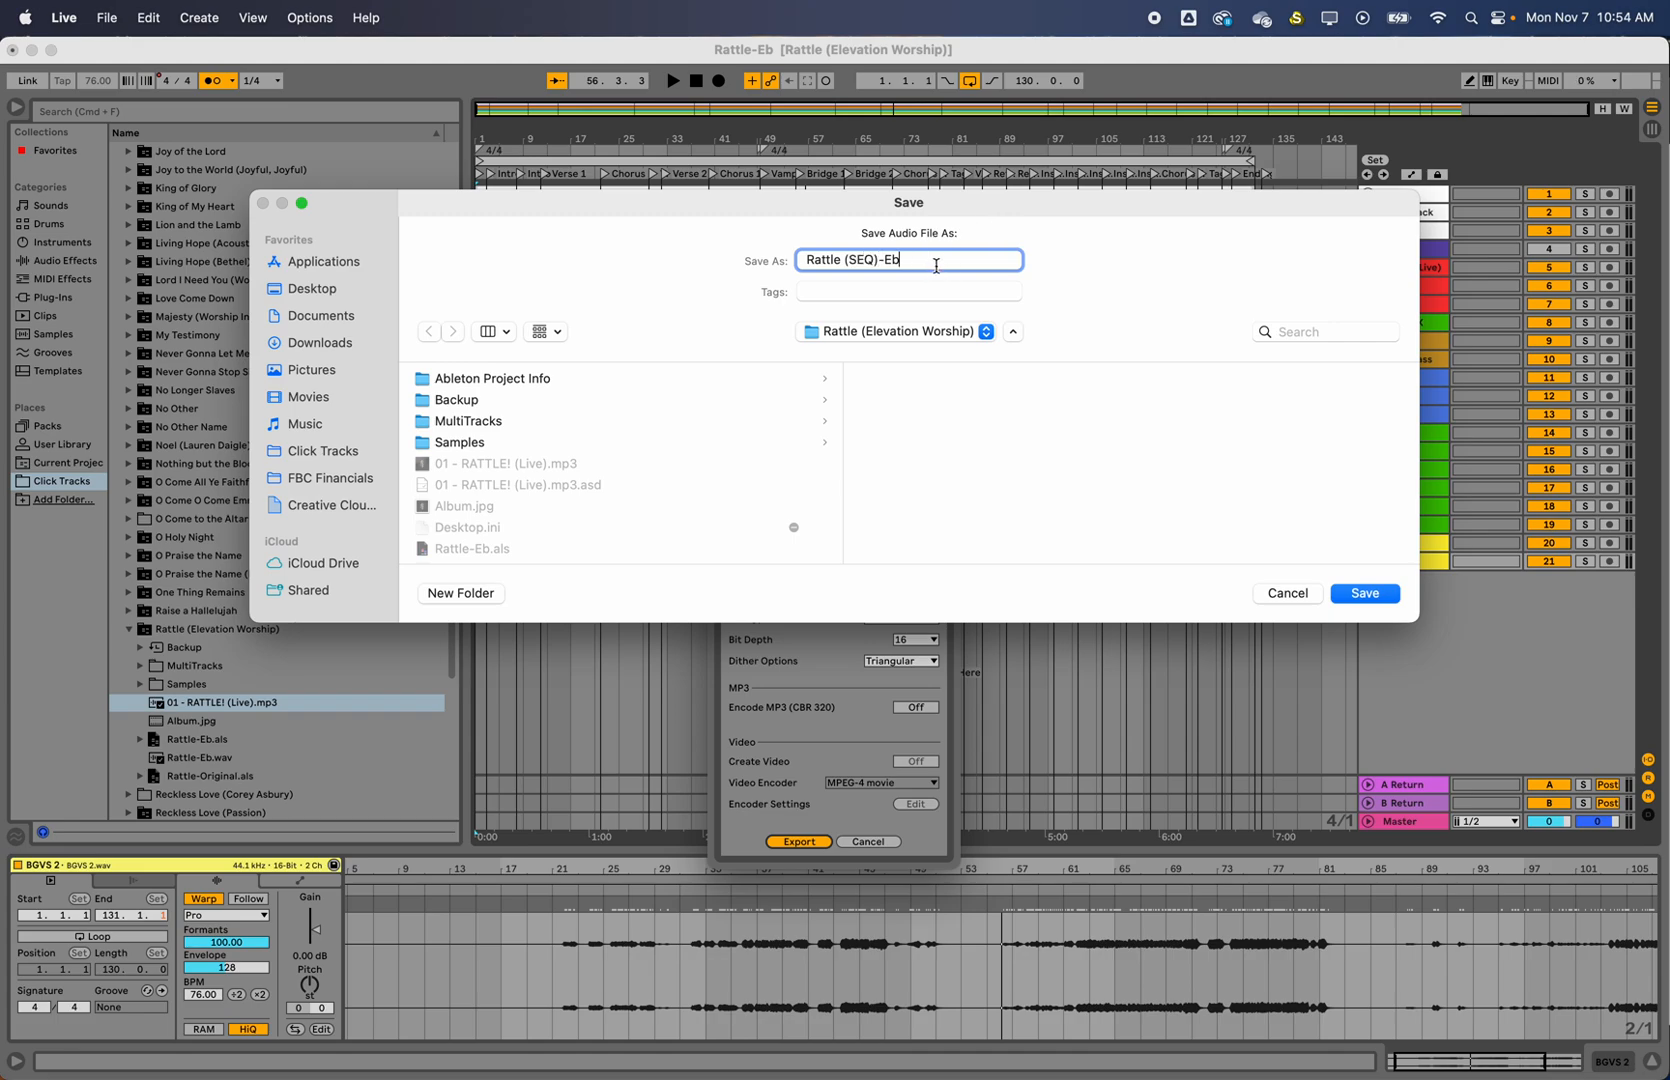
pyautogui.click(1365, 594)
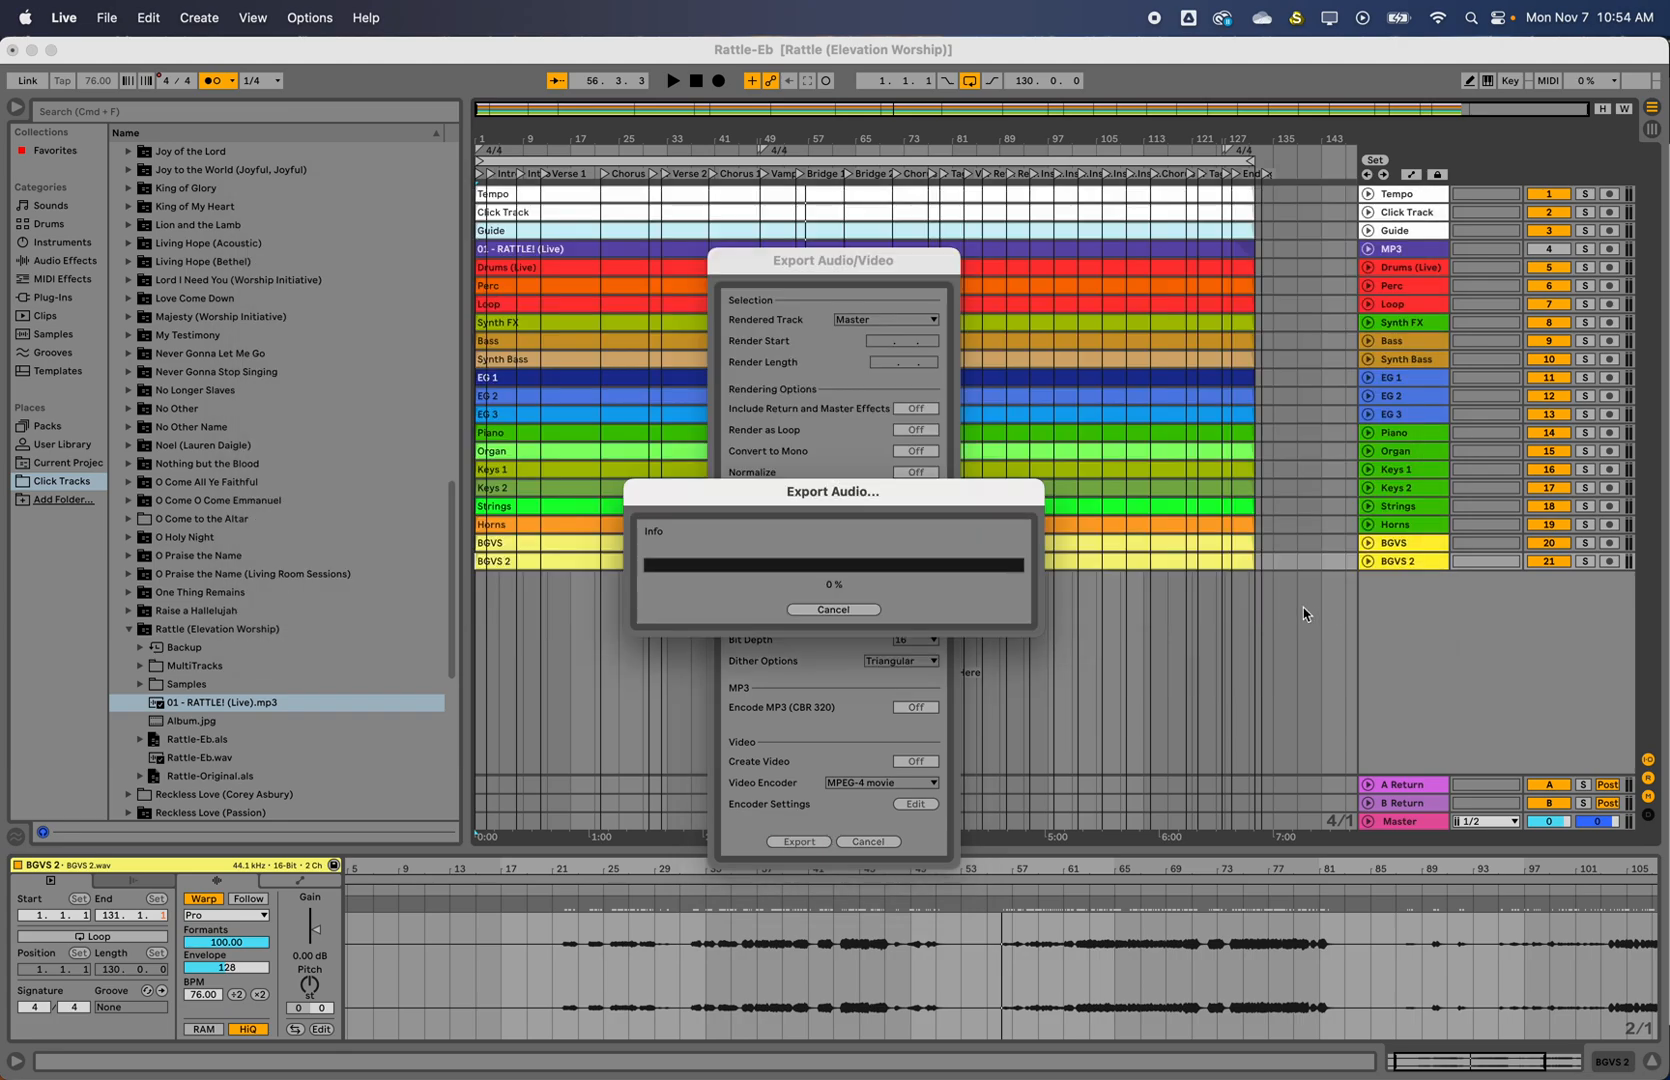
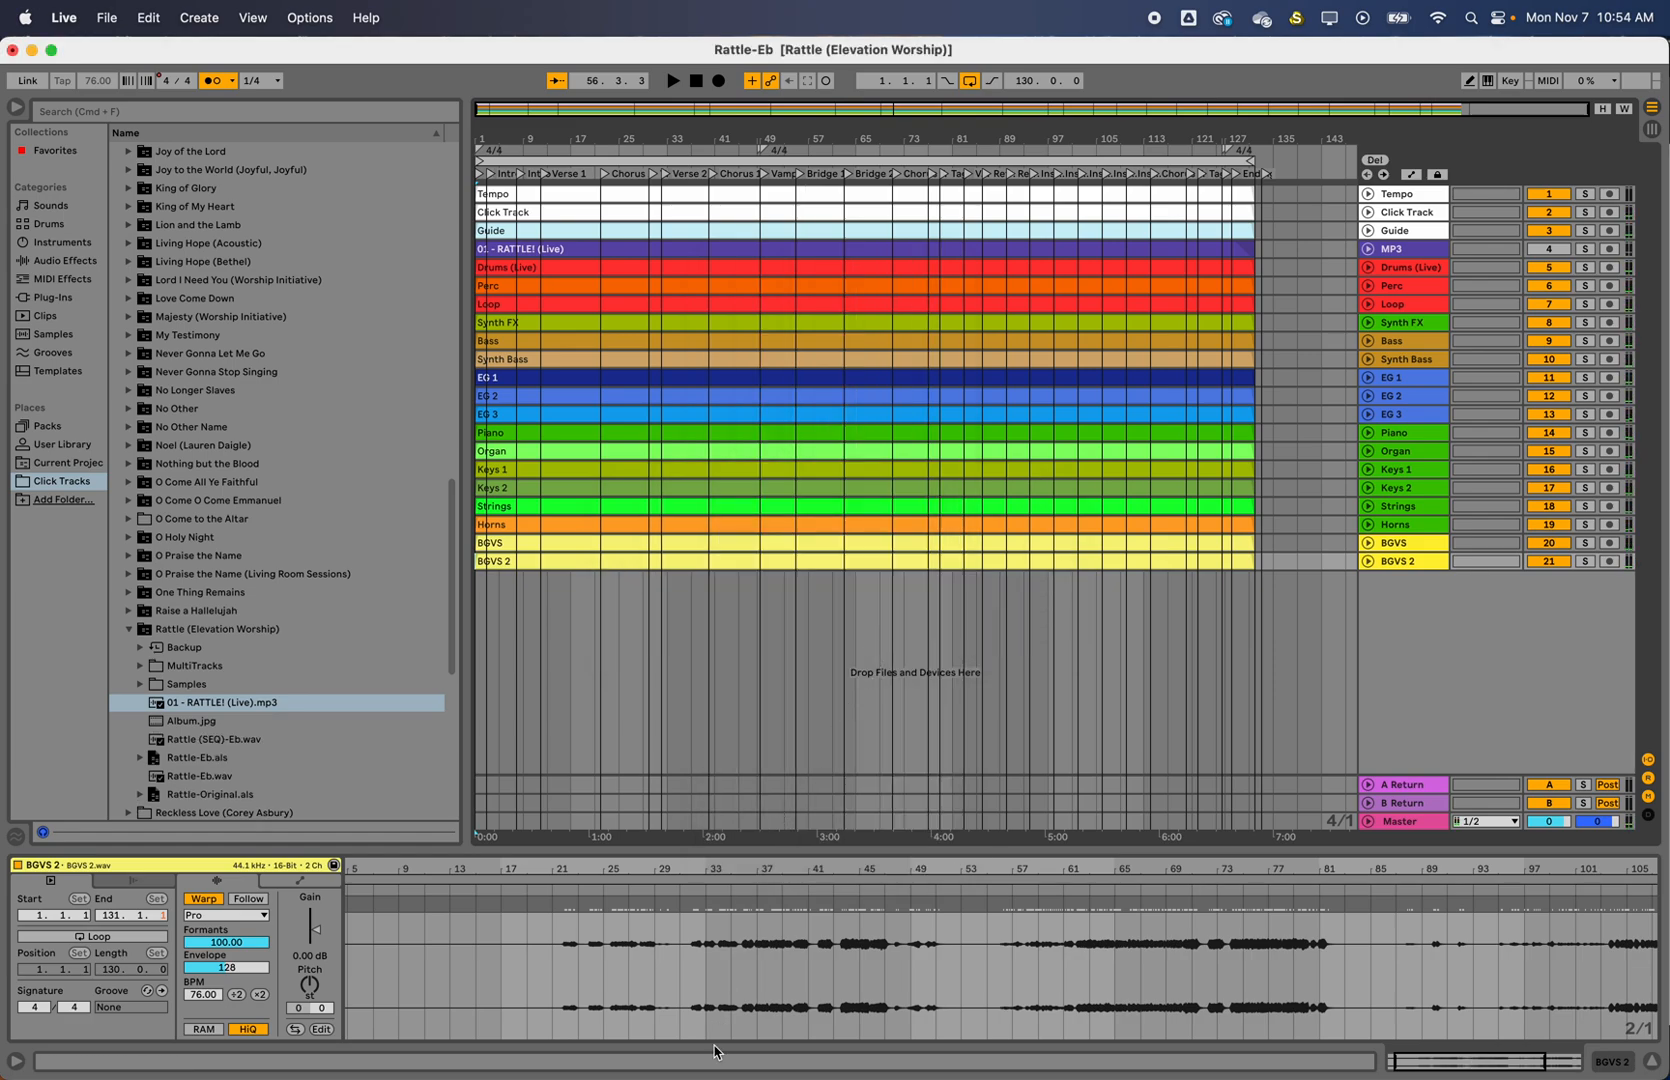
# In Finder, encode Rattle (SEQ)-Eb.wav and Rattle-Eb.wav as High-Quality MPEG audio in the same folder, deleting the source files after processing
pyautogui.moveTo(200, 1072)
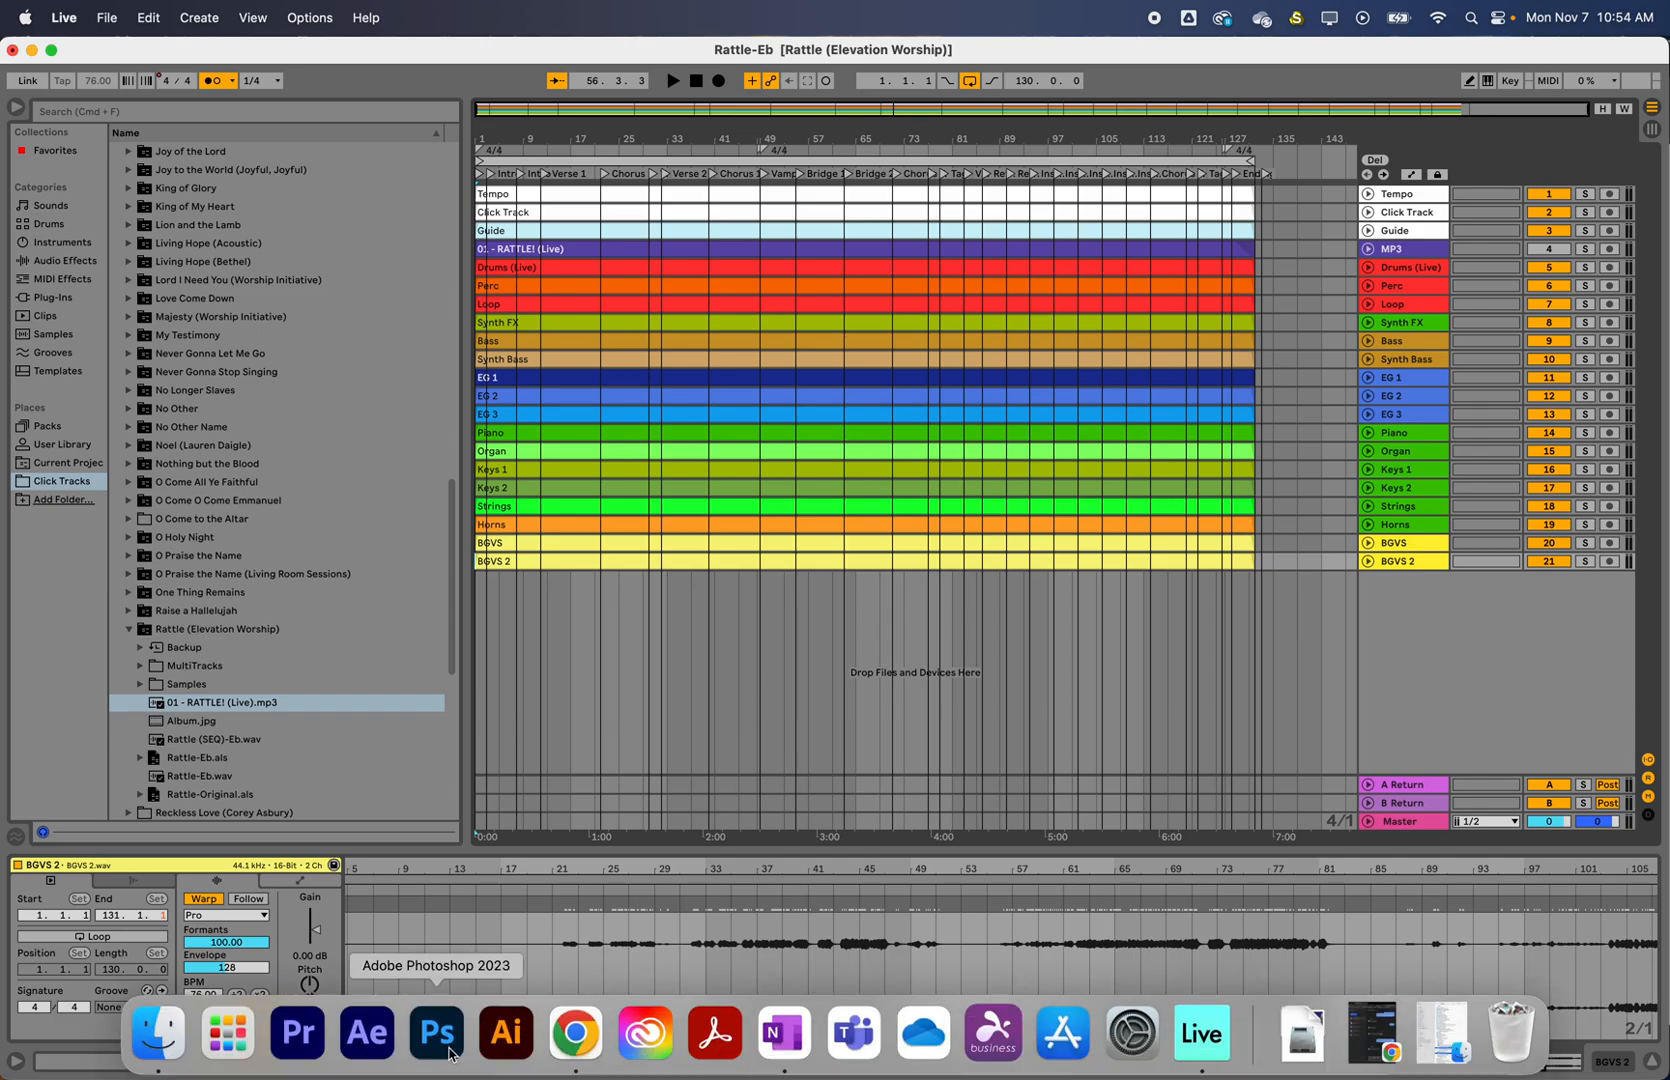
pyautogui.click(182, 1038)
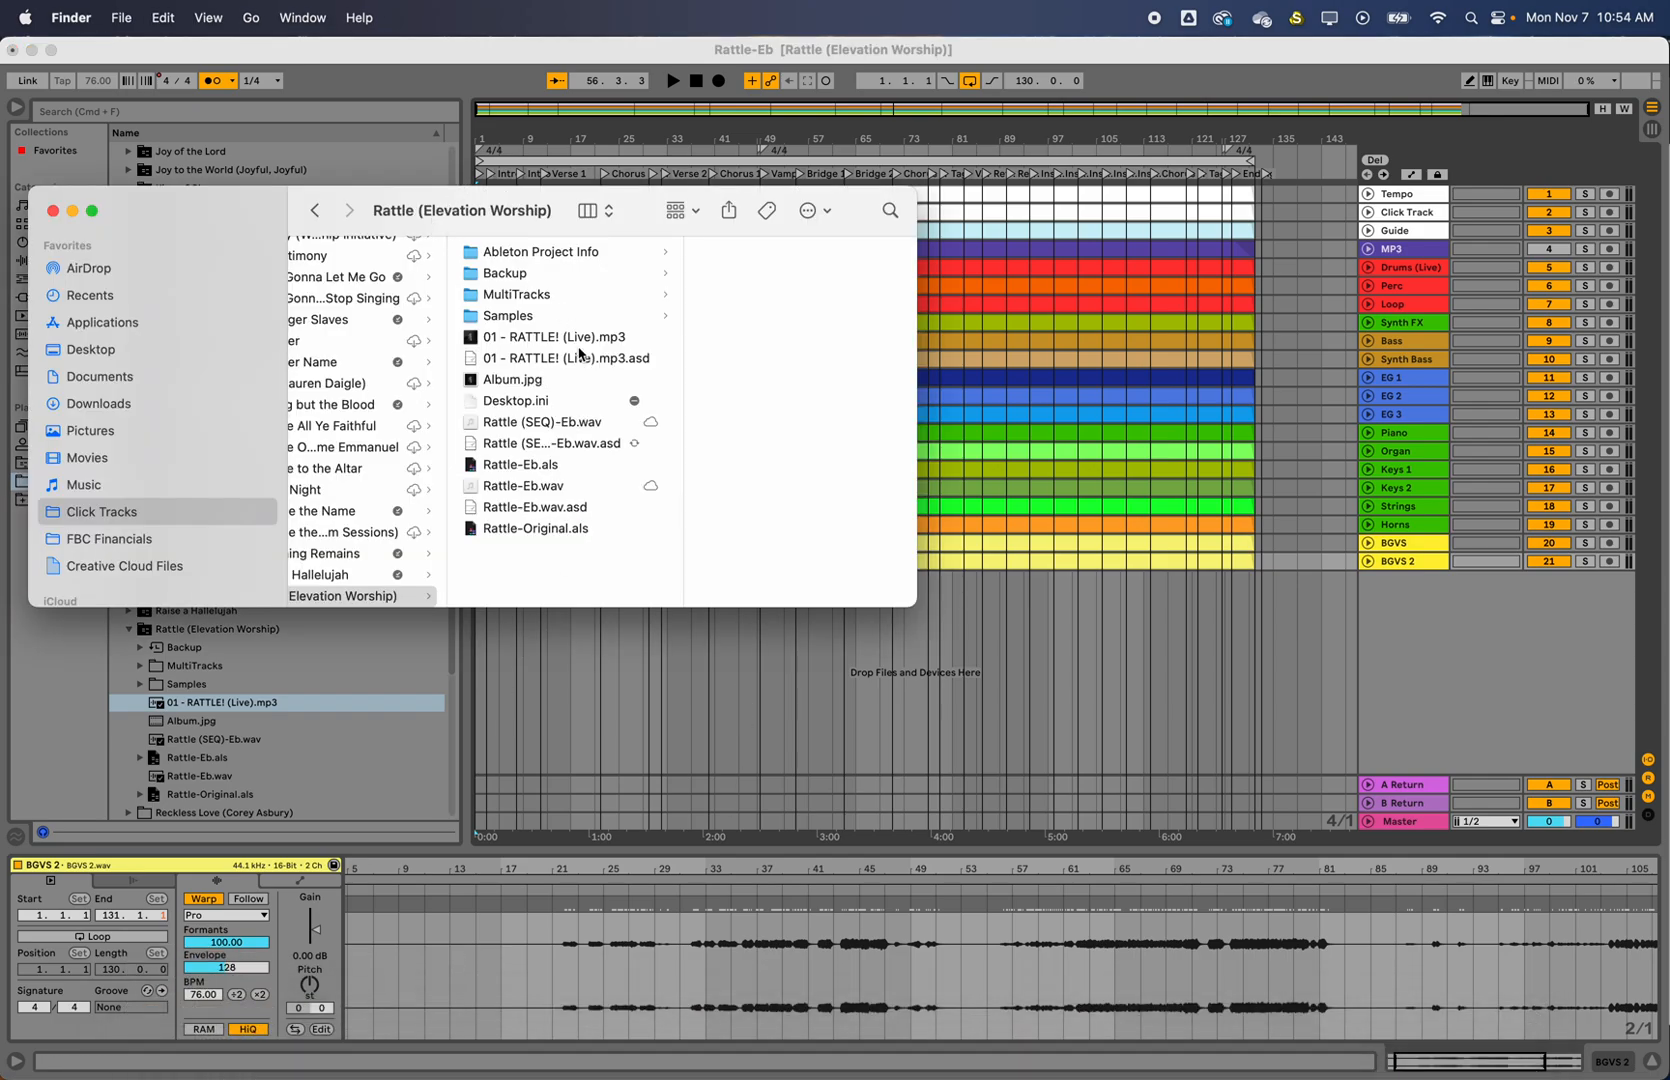
pyautogui.click(558, 421)
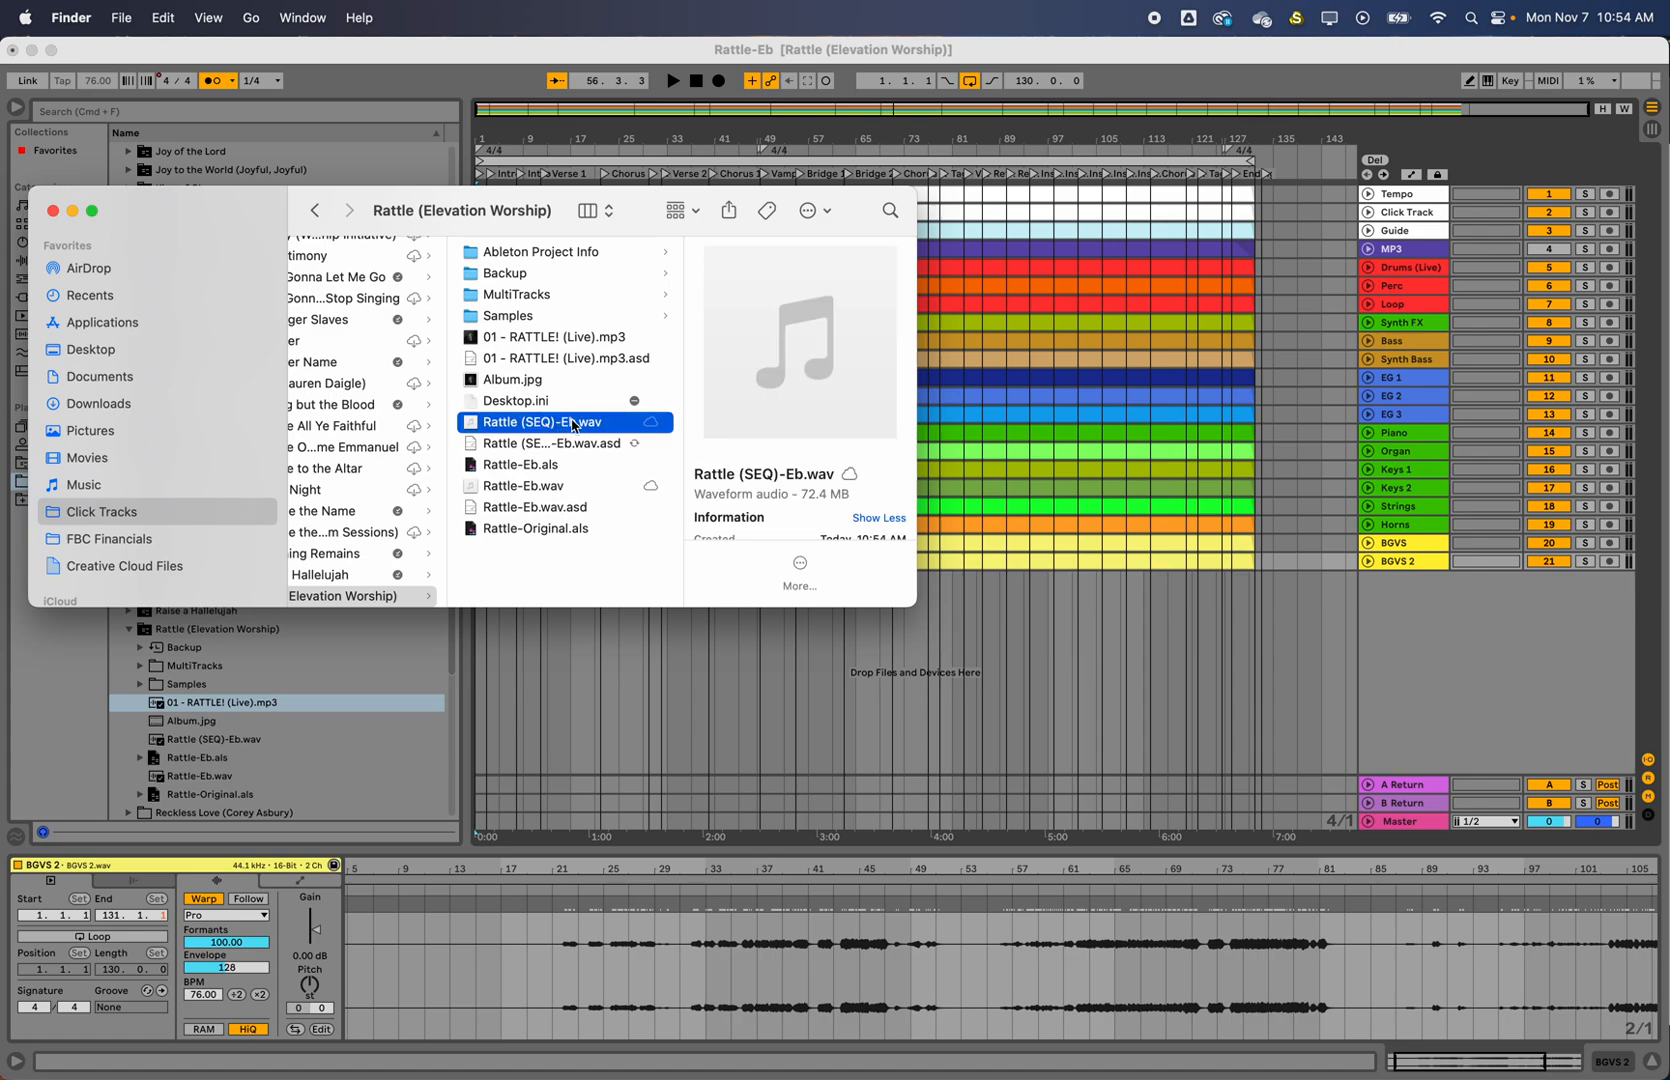
pyautogui.keyDown('super'); pyautogui.click(560, 487); pyautogui.keyUp('super')
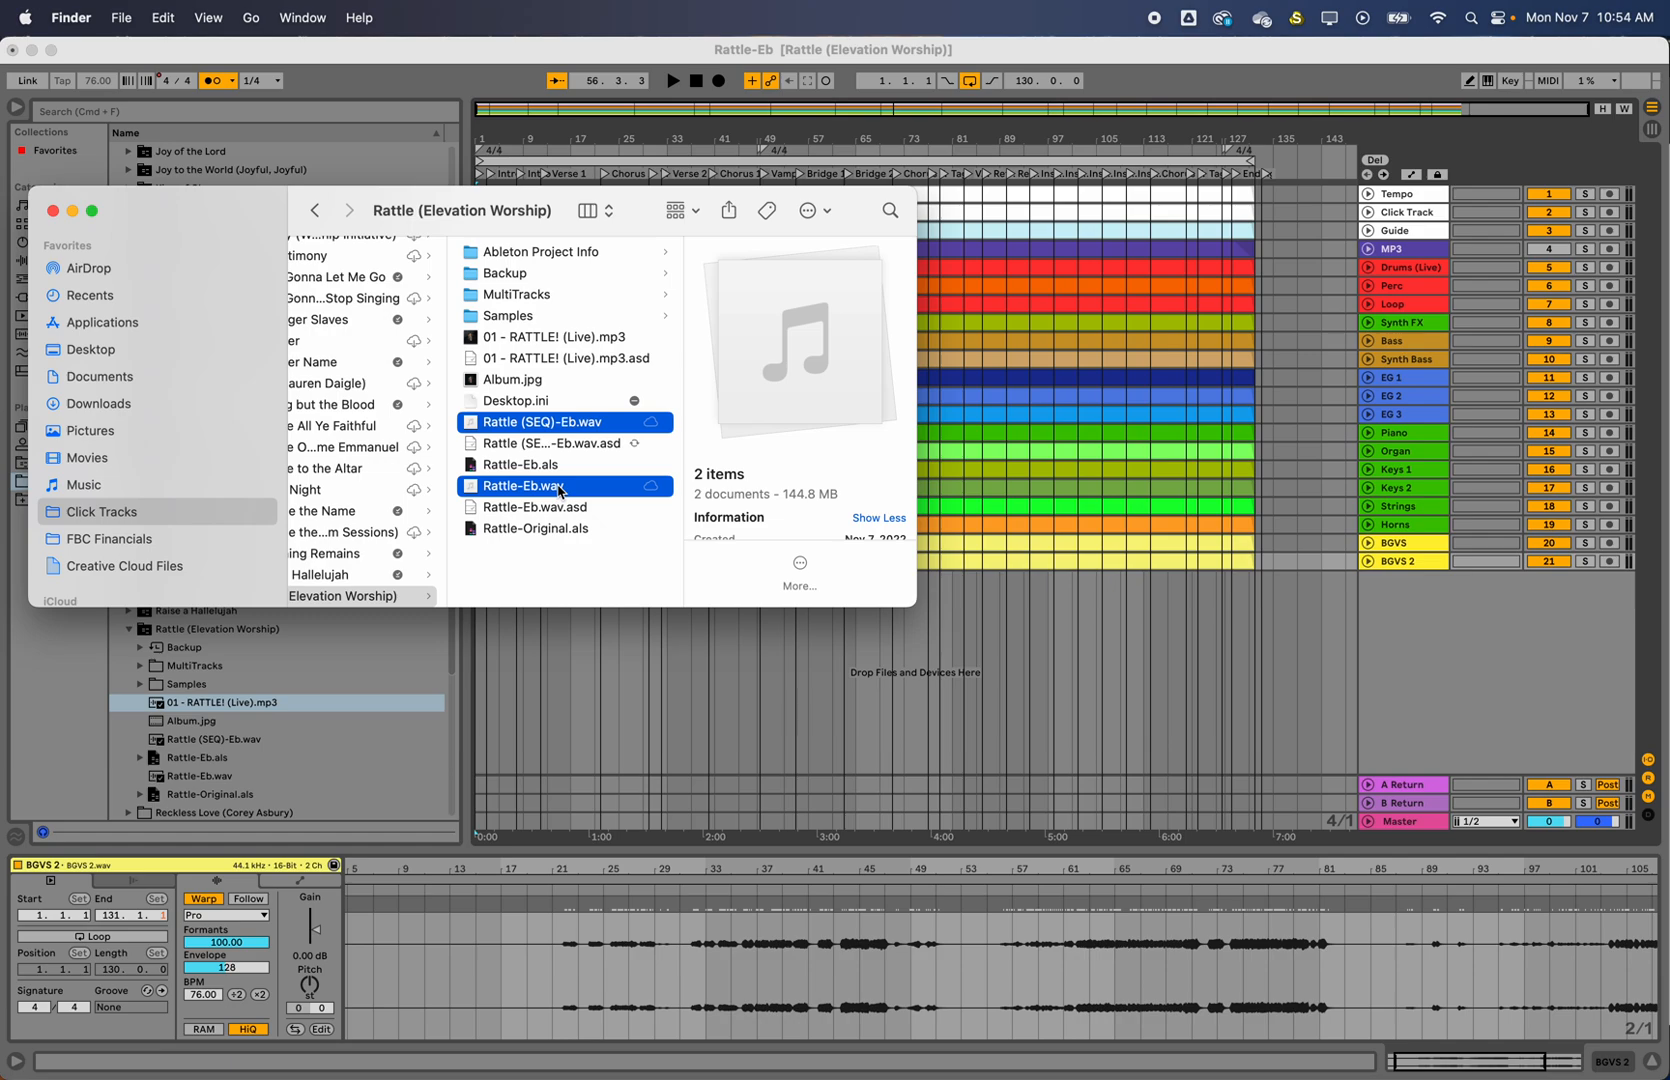
pyautogui.rightClick(560, 489)
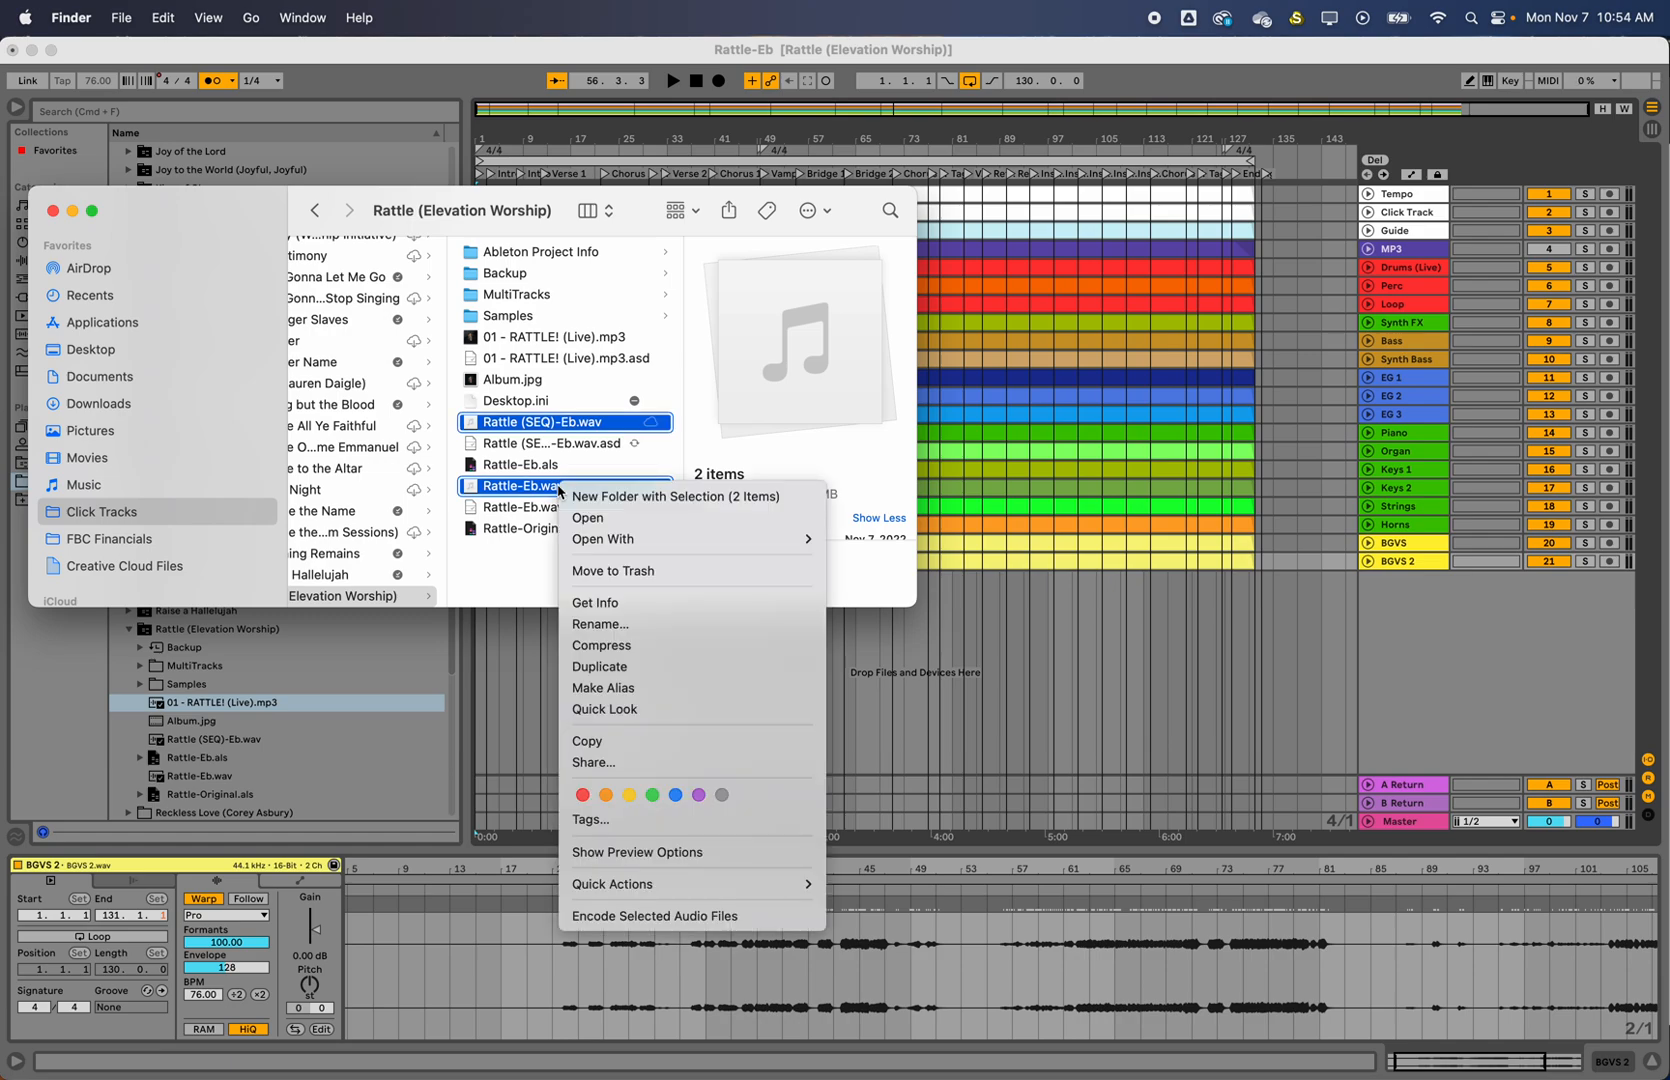
pyautogui.click(681, 916)
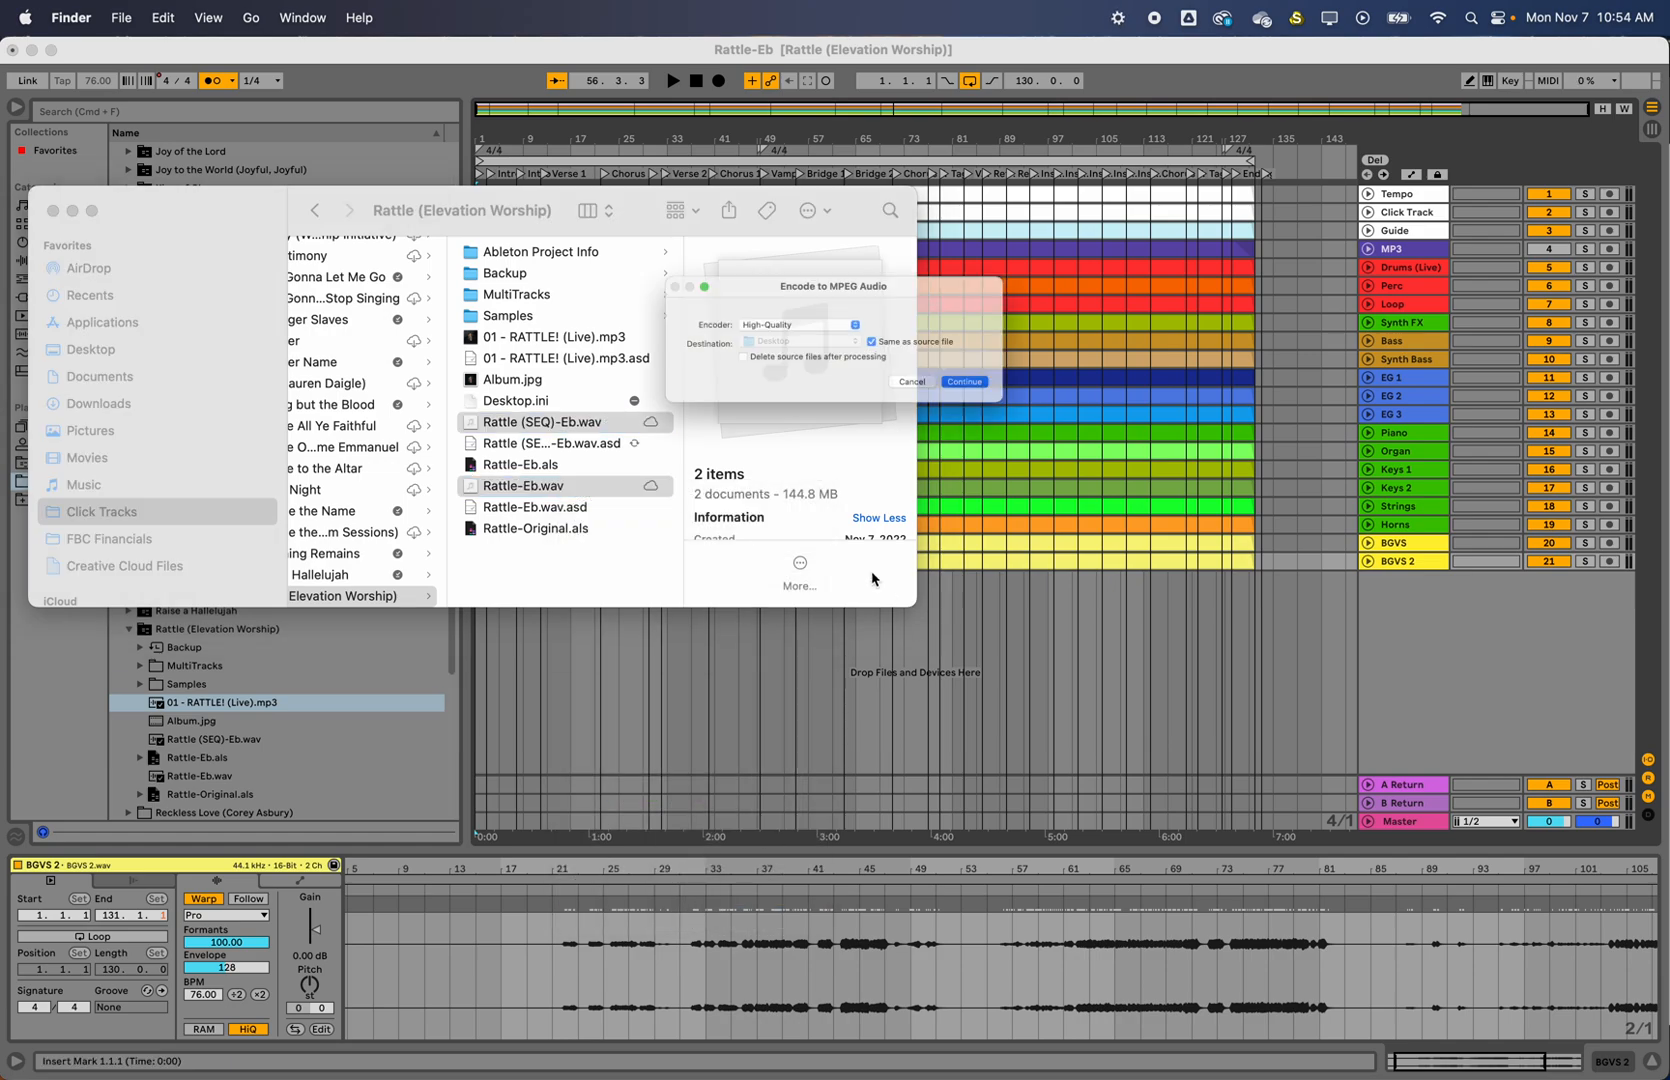
pyautogui.click(760, 321)
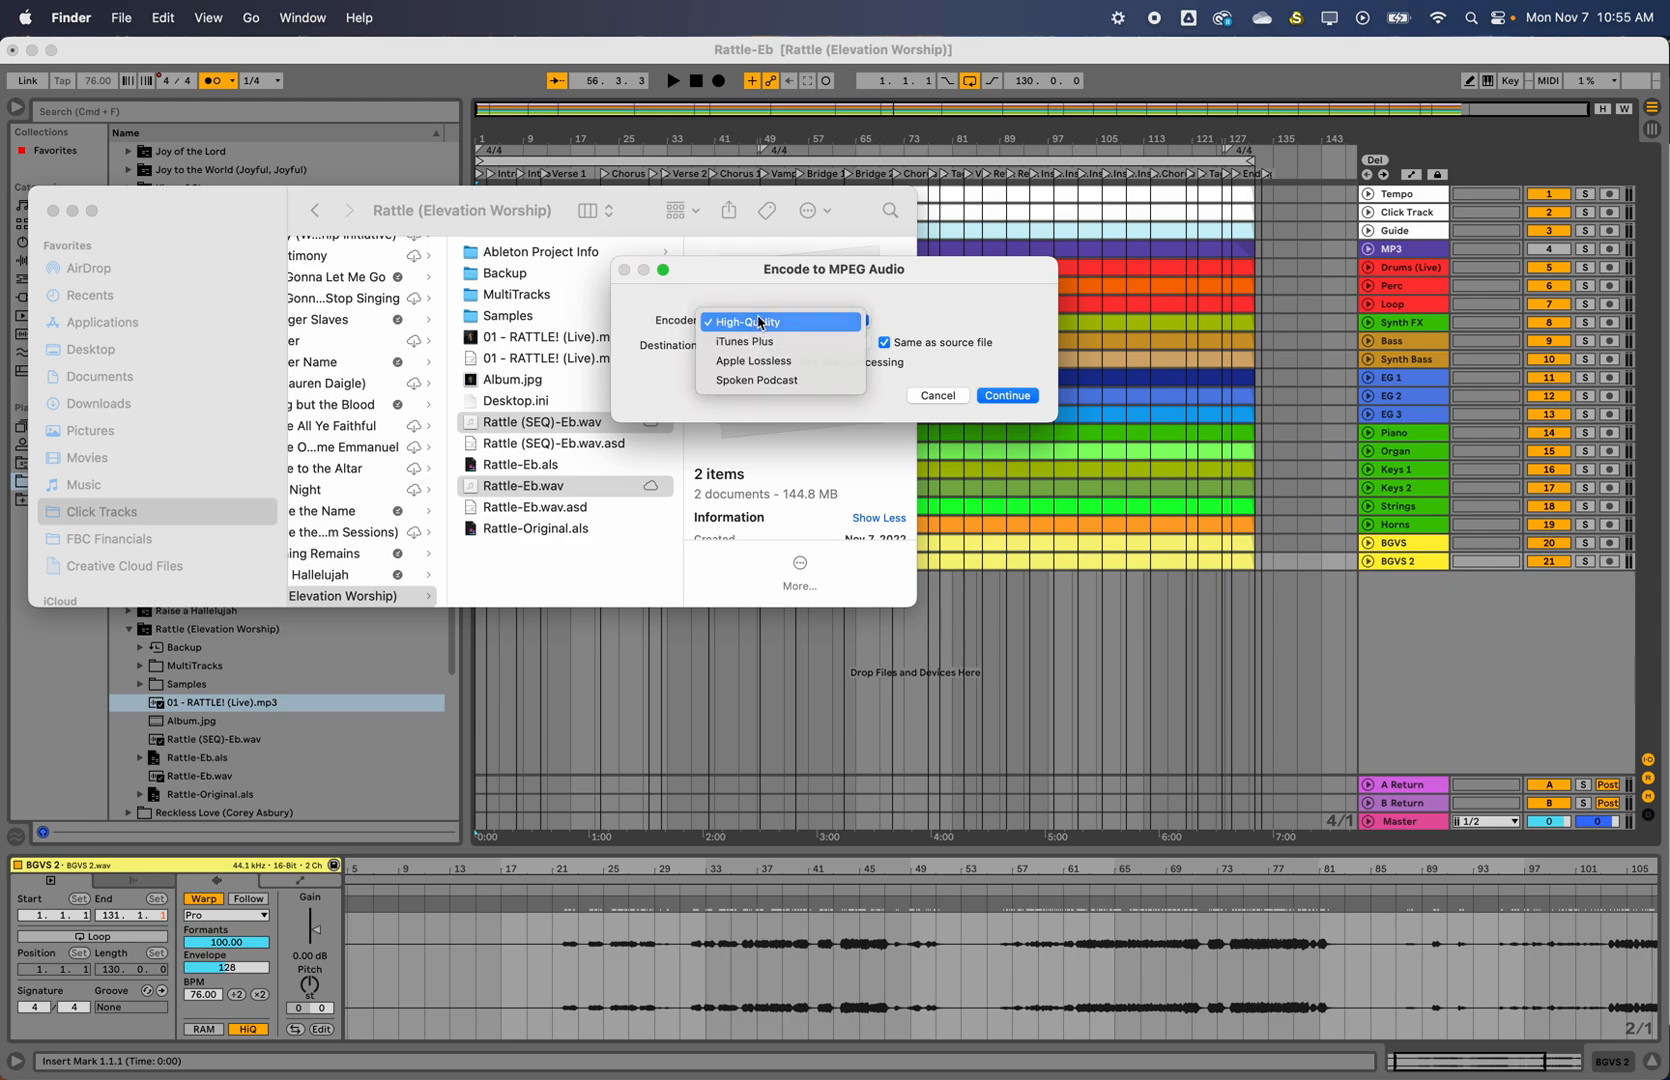
pyautogui.click(760, 321)
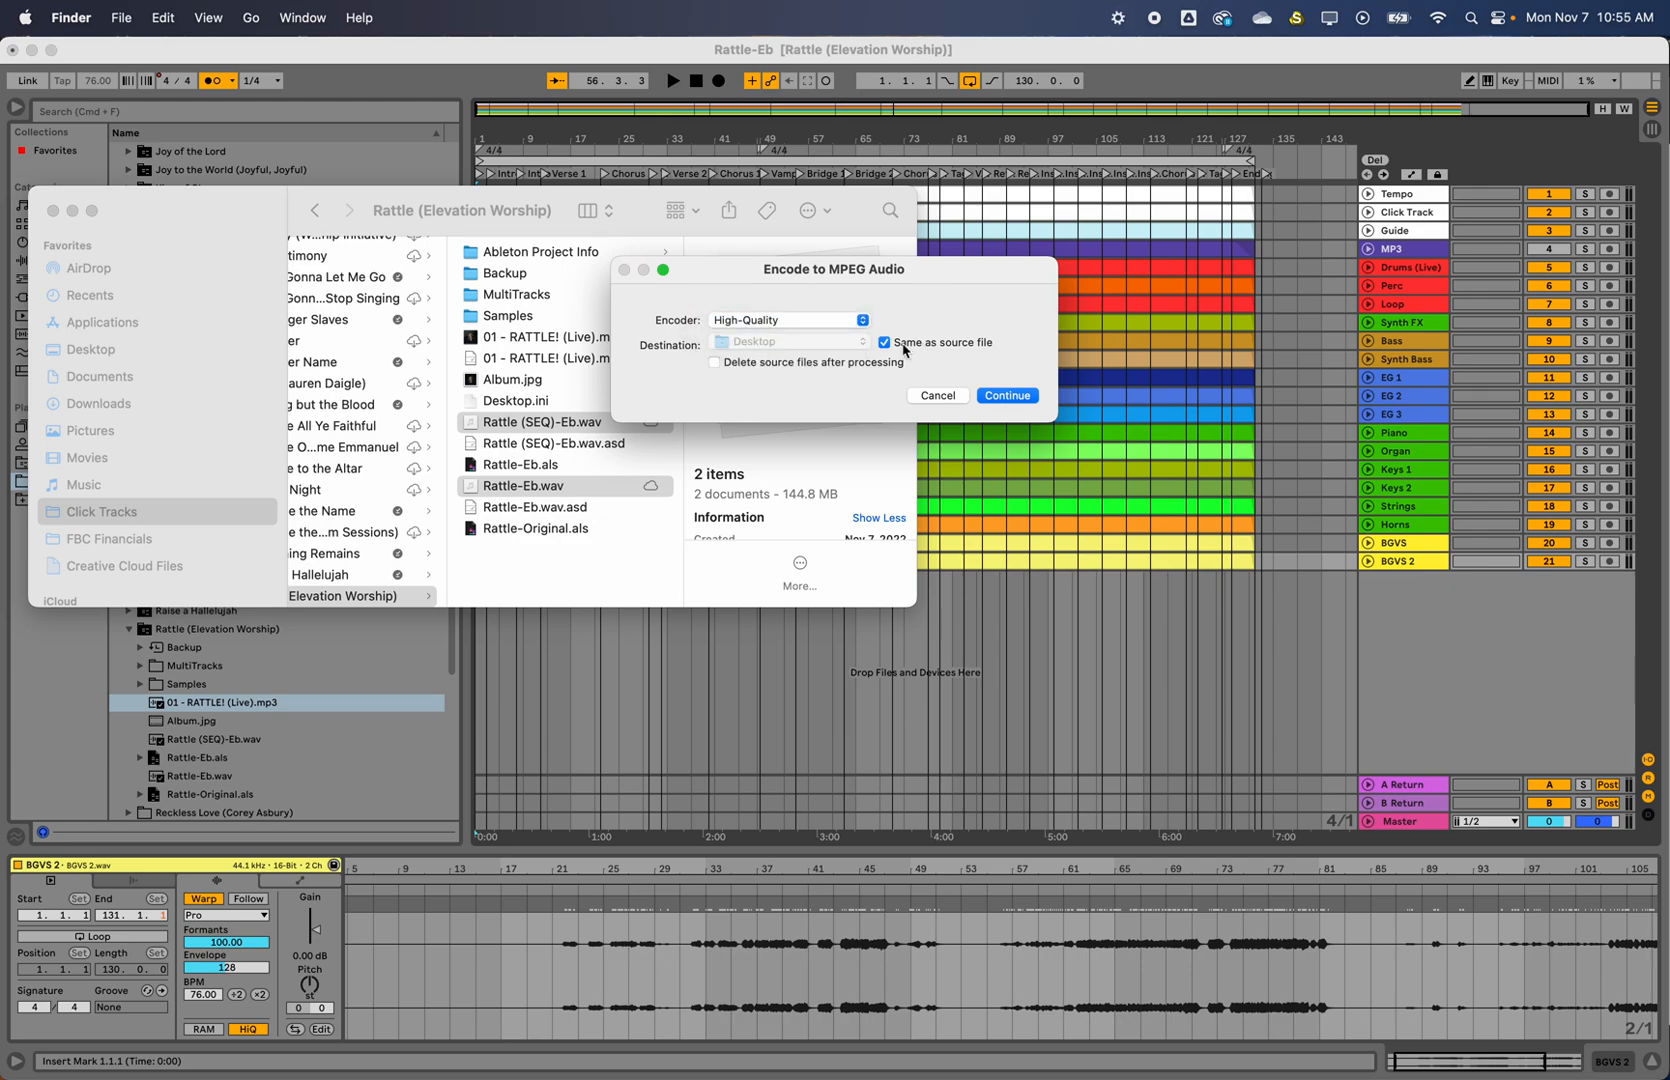
pyautogui.click(713, 364)
pyautogui.click(1007, 396)
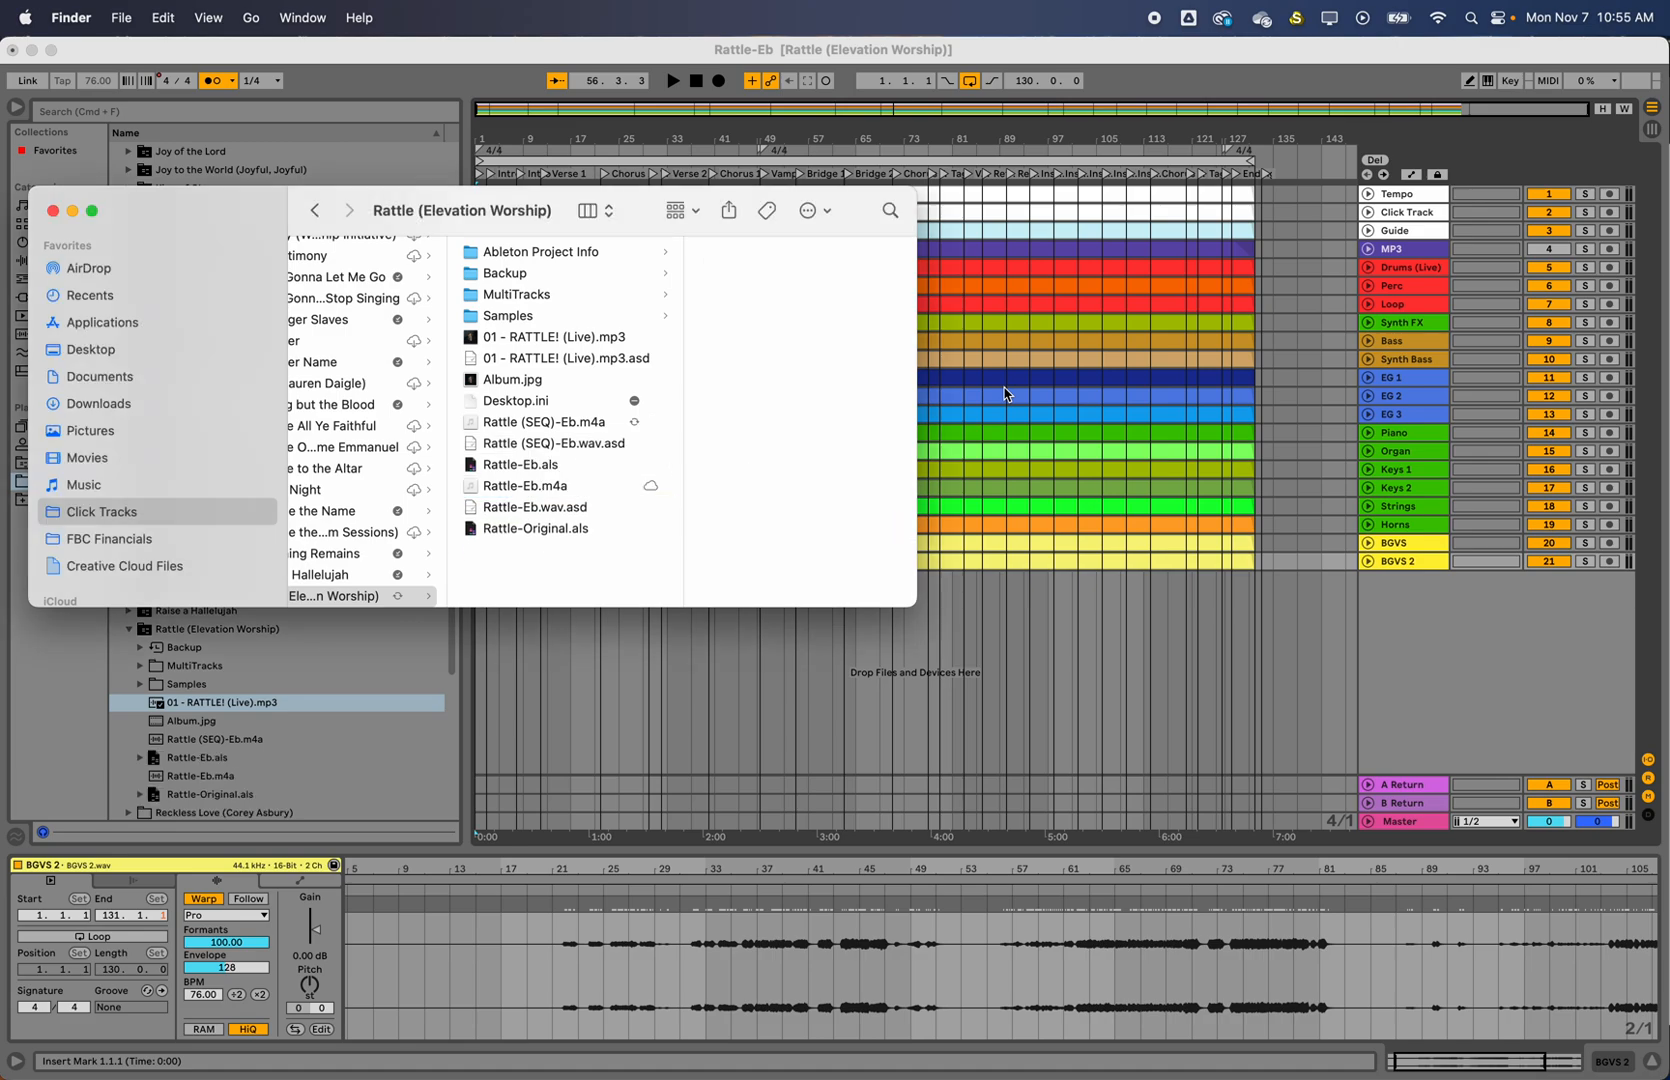
# Switch to Chrome and upload Rattle (SEQ)-Eb.m4a and Rattle-Eb.m4a from Finder to the Eb key of the Rattle! arrangement
pyautogui.click(588, 424)
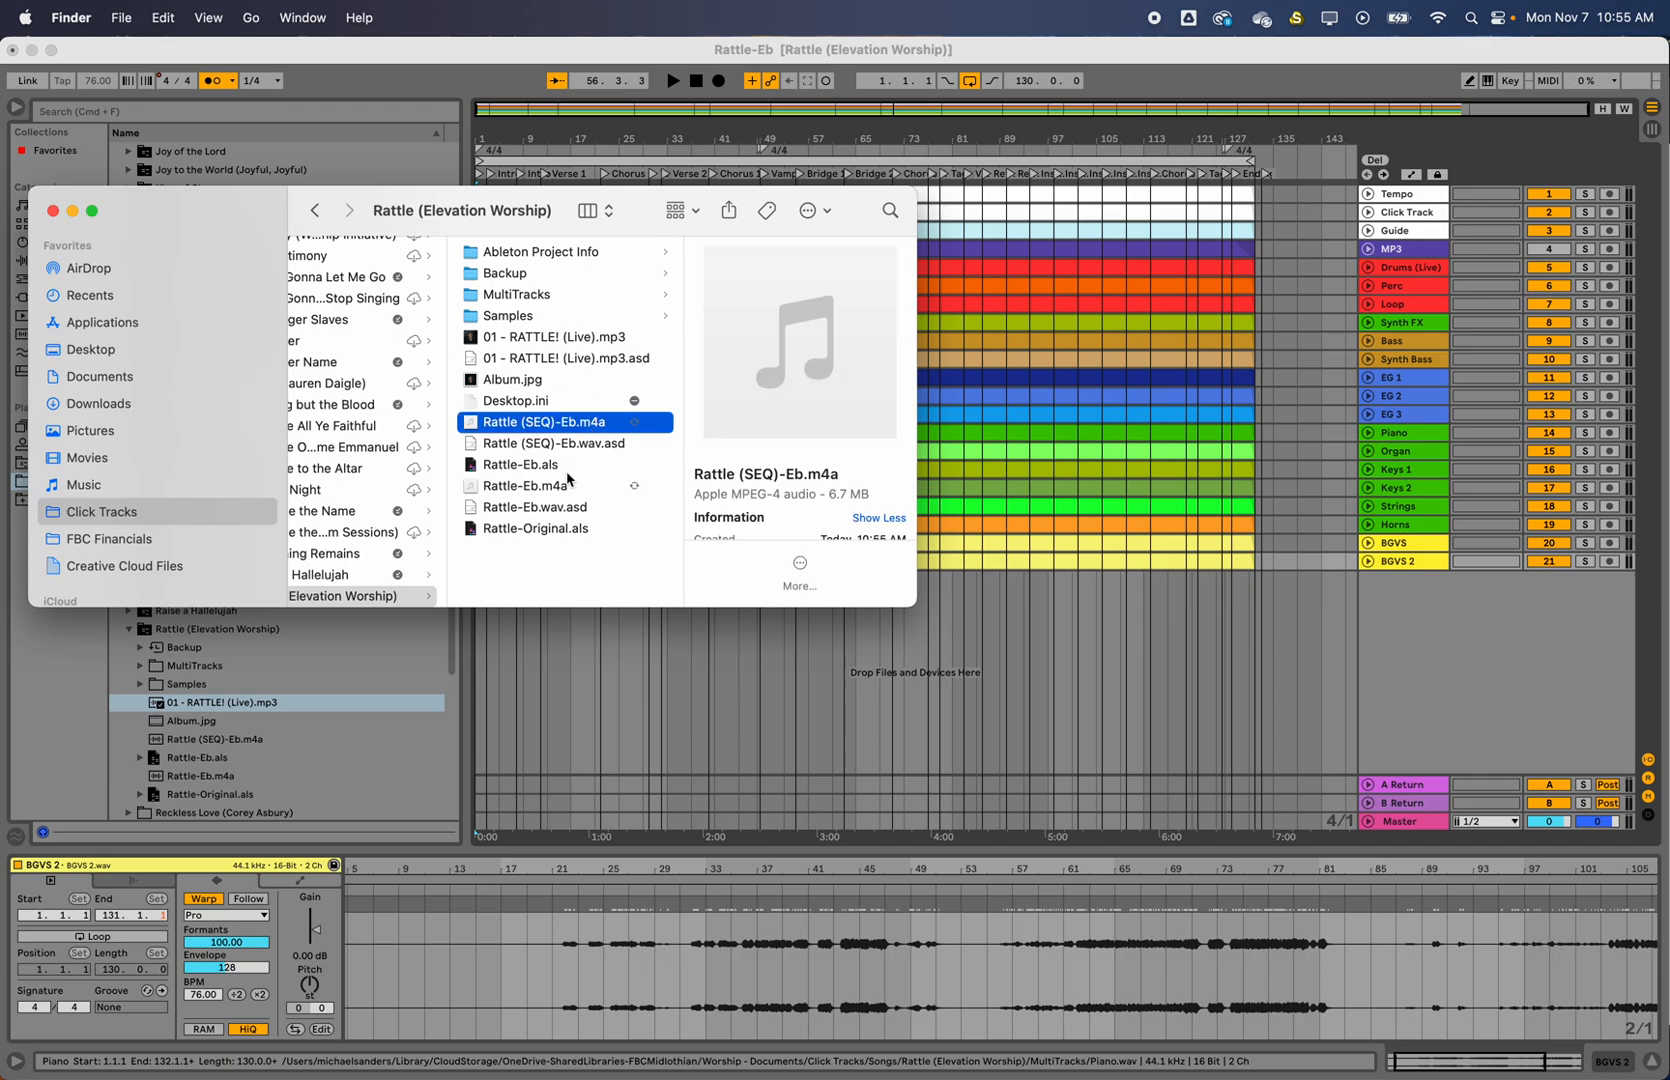
pyautogui.click(552, 485)
pyautogui.moveTo(658, 1052)
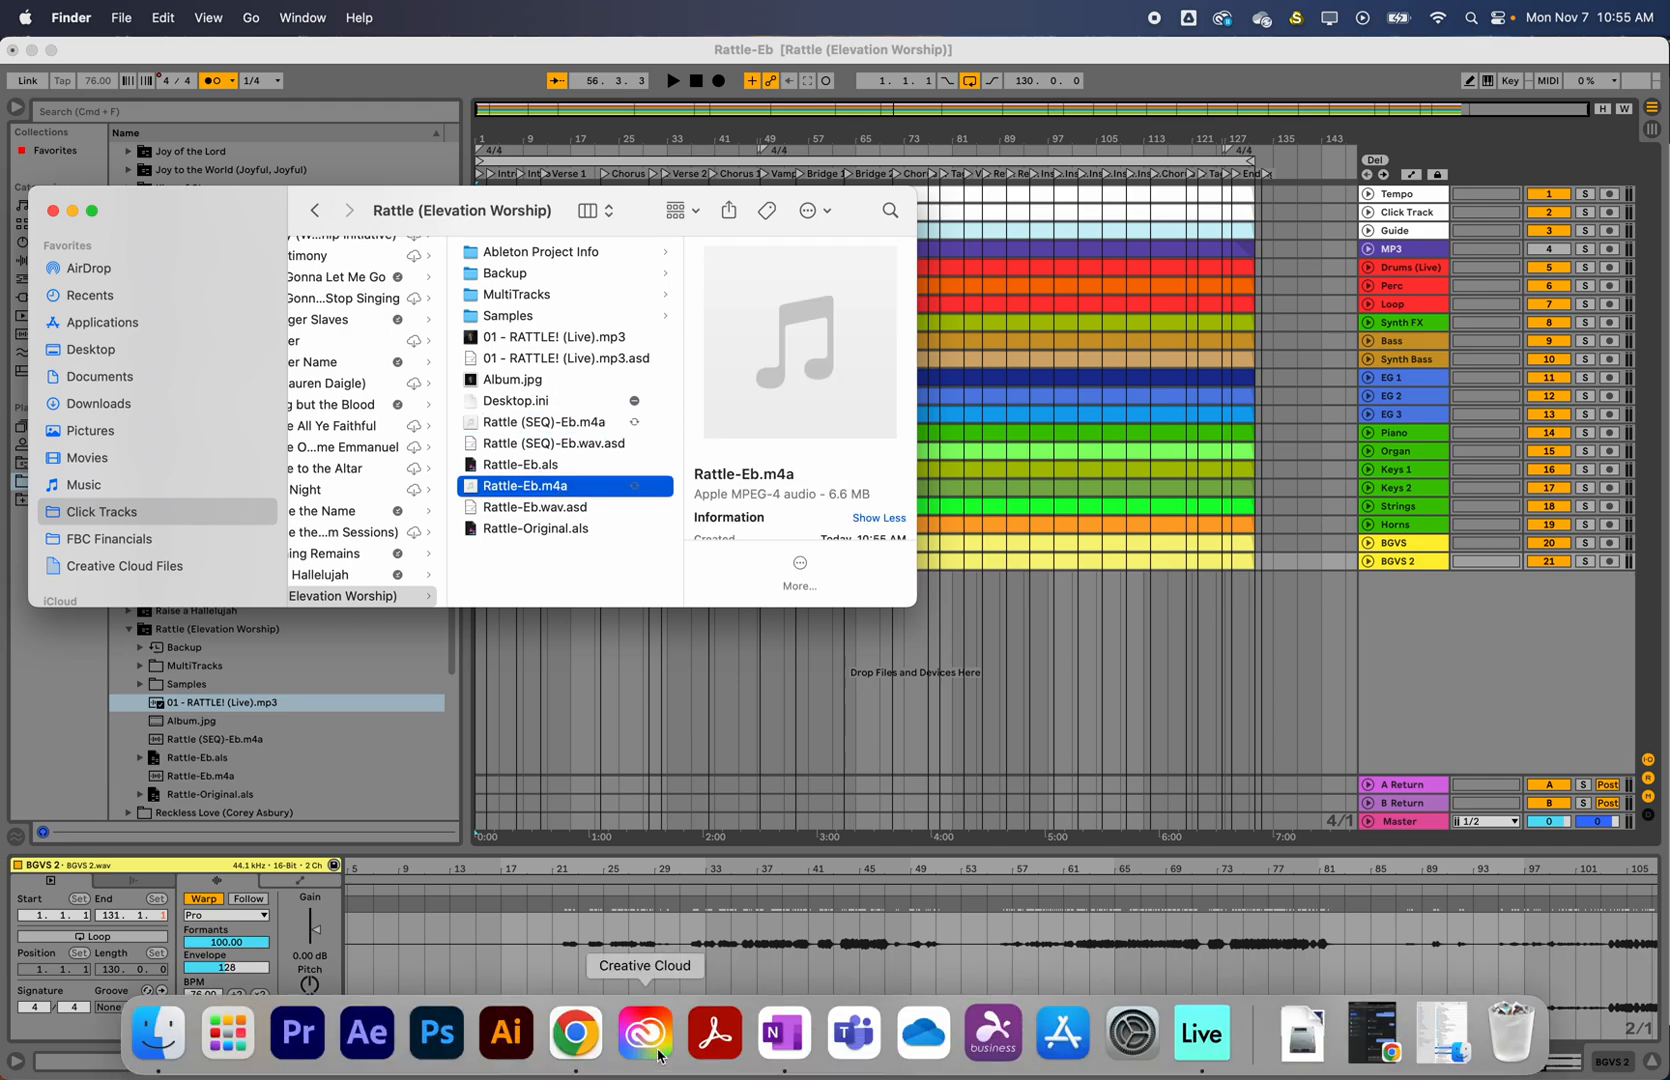
pyautogui.click(578, 1042)
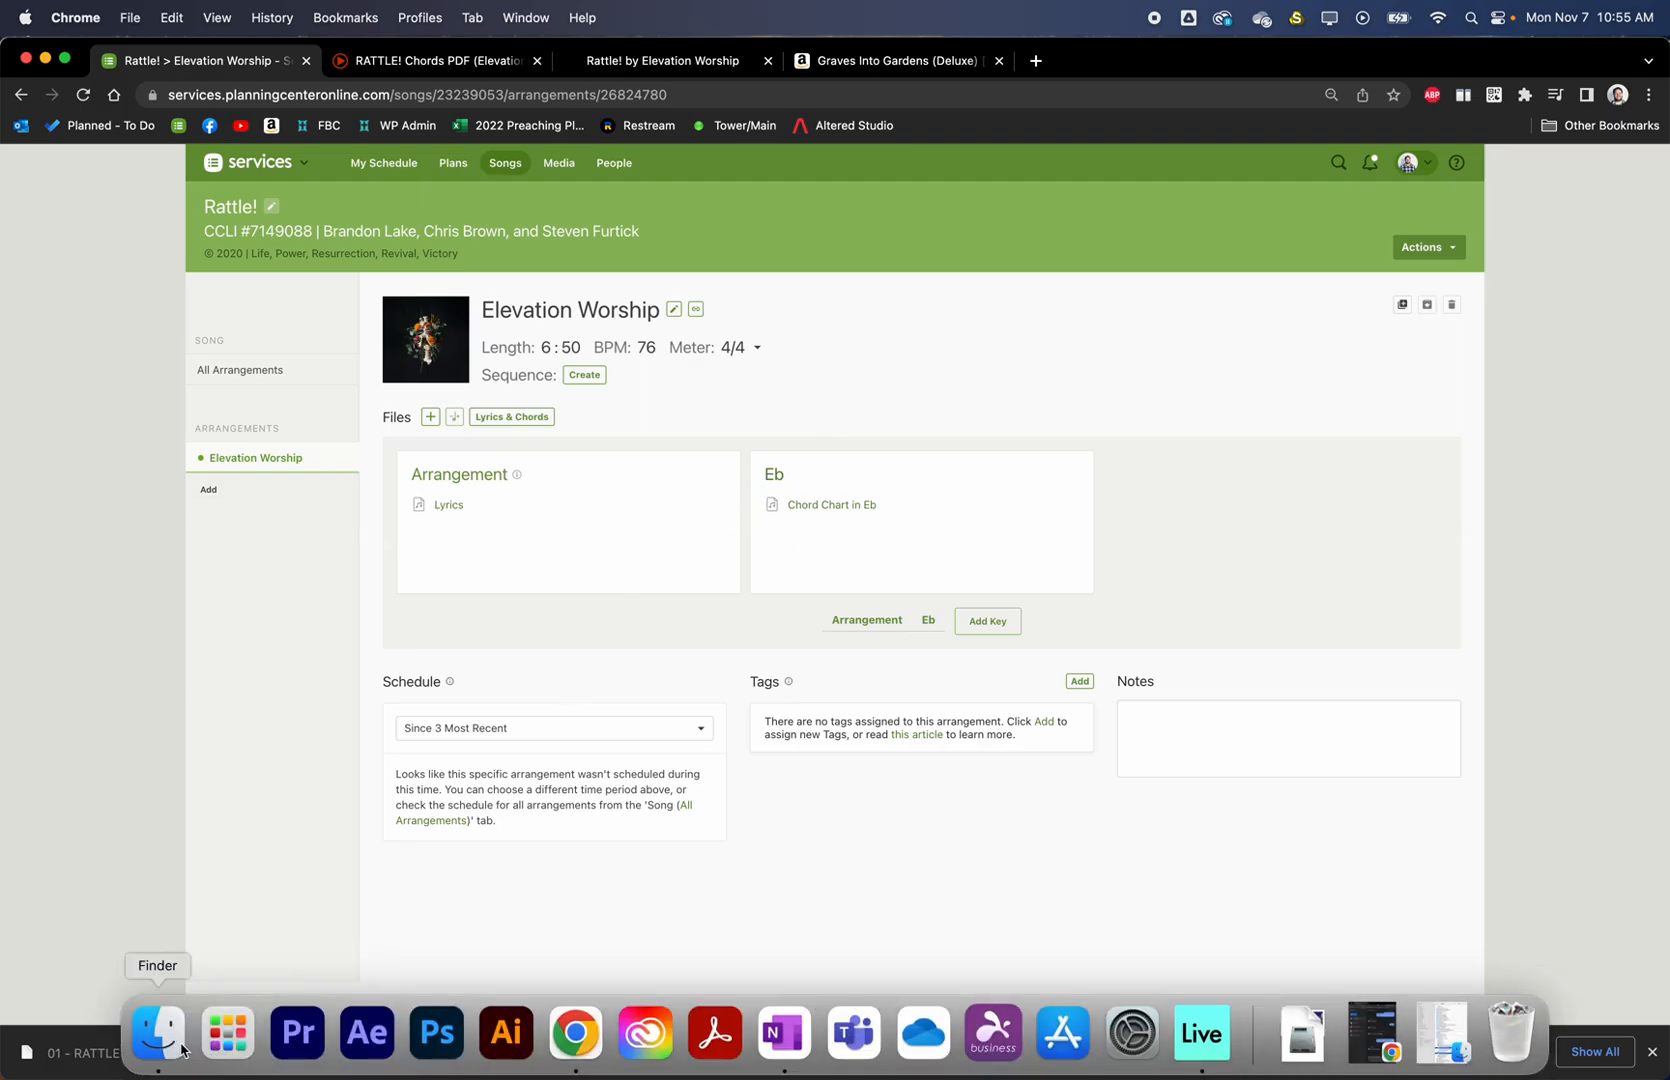
pyautogui.click(164, 1037)
pyautogui.moveTo(626, 197); pyautogui.dragTo(1597, 408)
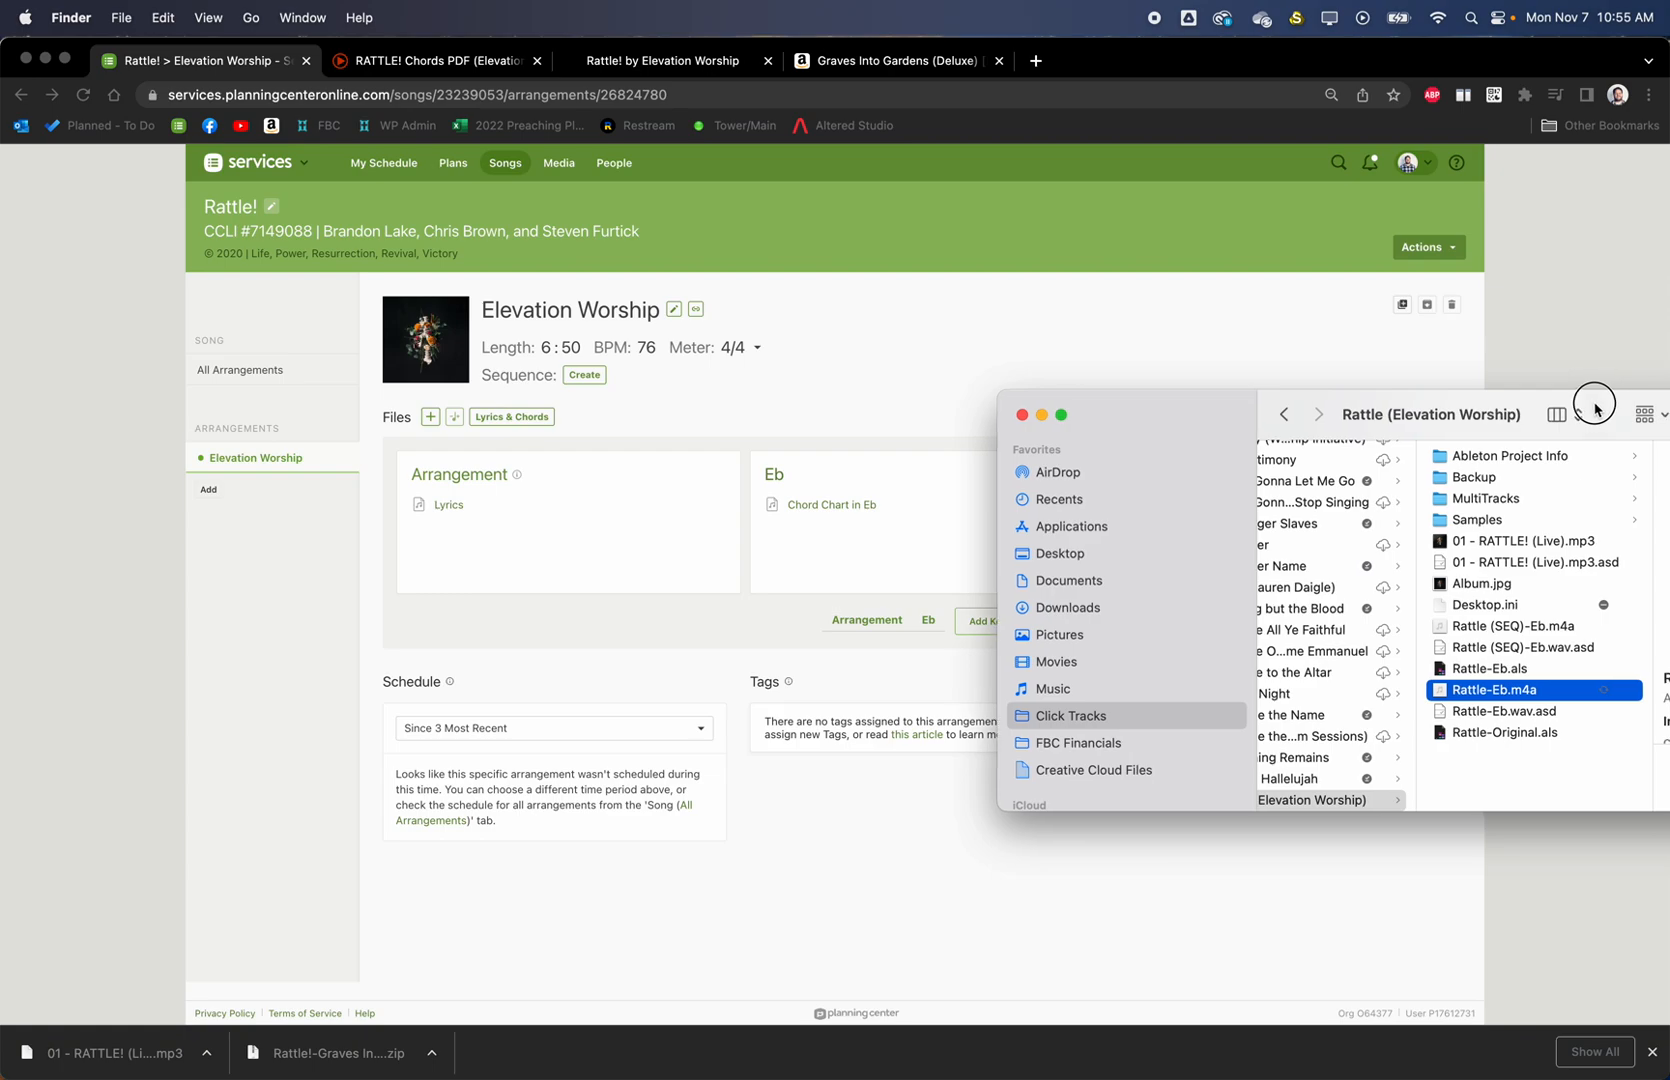
pyautogui.keyDown('super'); pyautogui.click(1528, 628); pyautogui.keyUp('super')
pyautogui.moveTo(1523, 632); pyautogui.dragTo(885, 520)
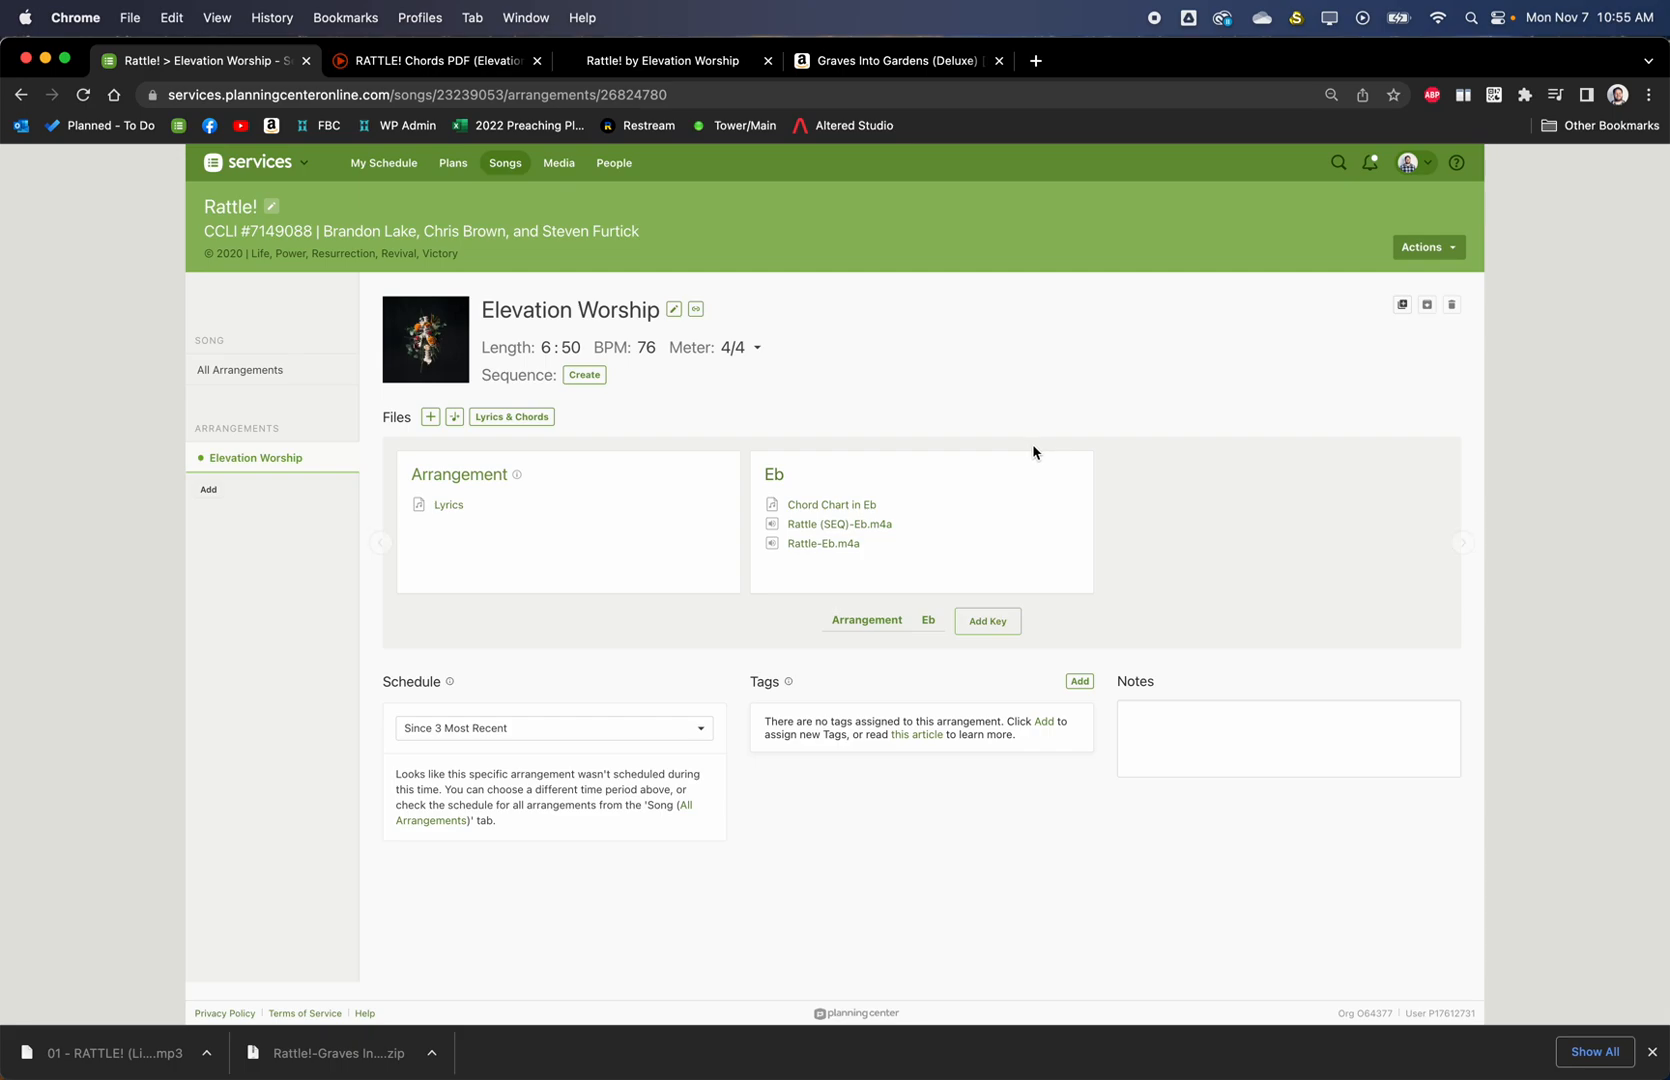
# Add the key of D to the Elevation Worship arrangement, keeping the same end key
pyautogui.click(986, 624)
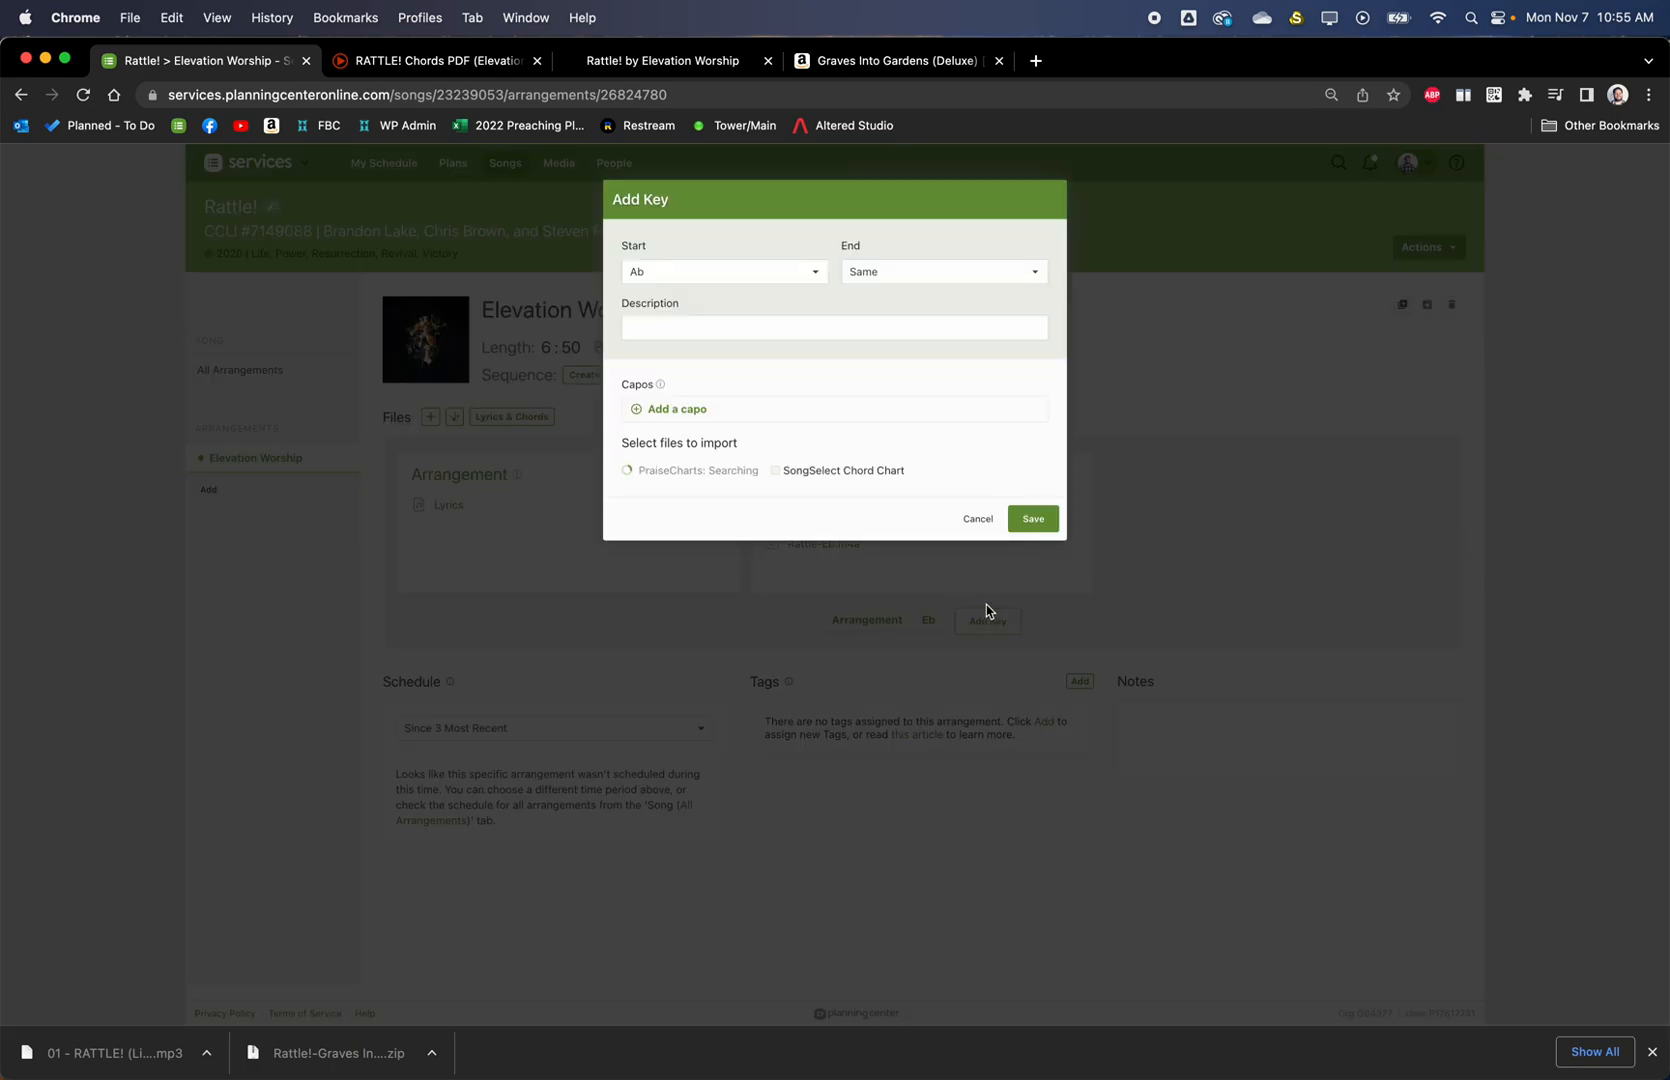
pyautogui.click(760, 277)
pyautogui.click(725, 414)
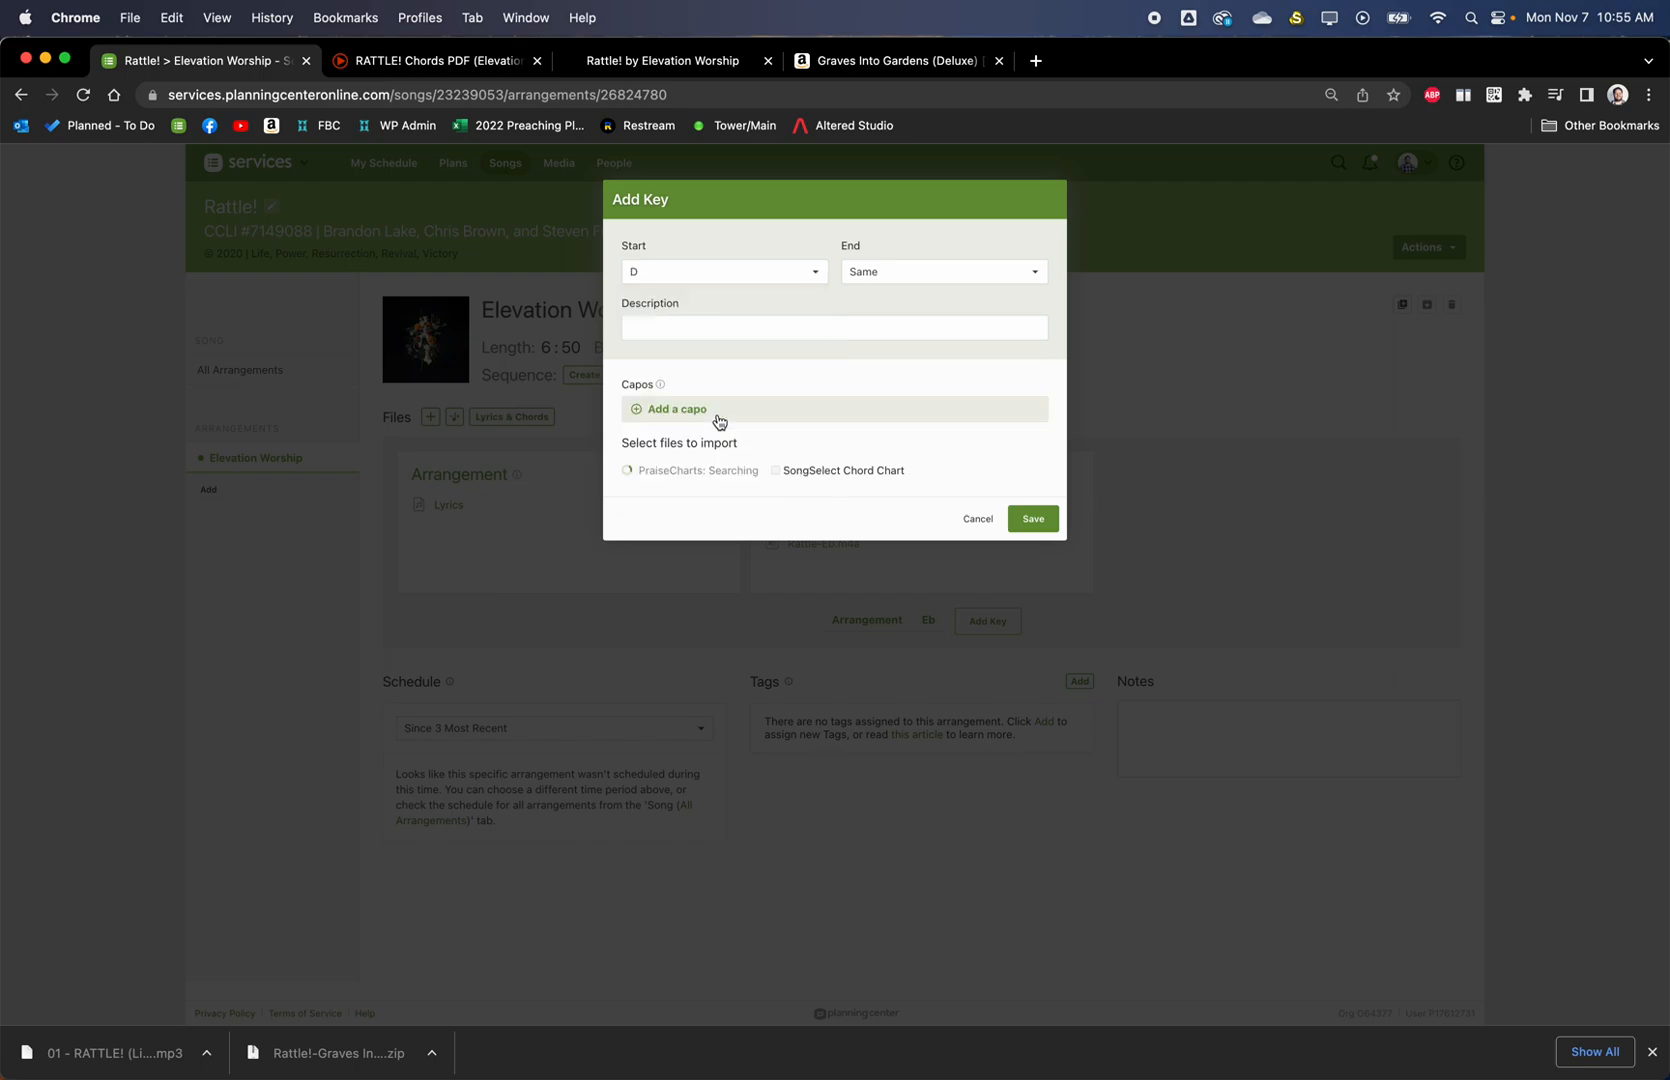
pyautogui.click(1048, 518)
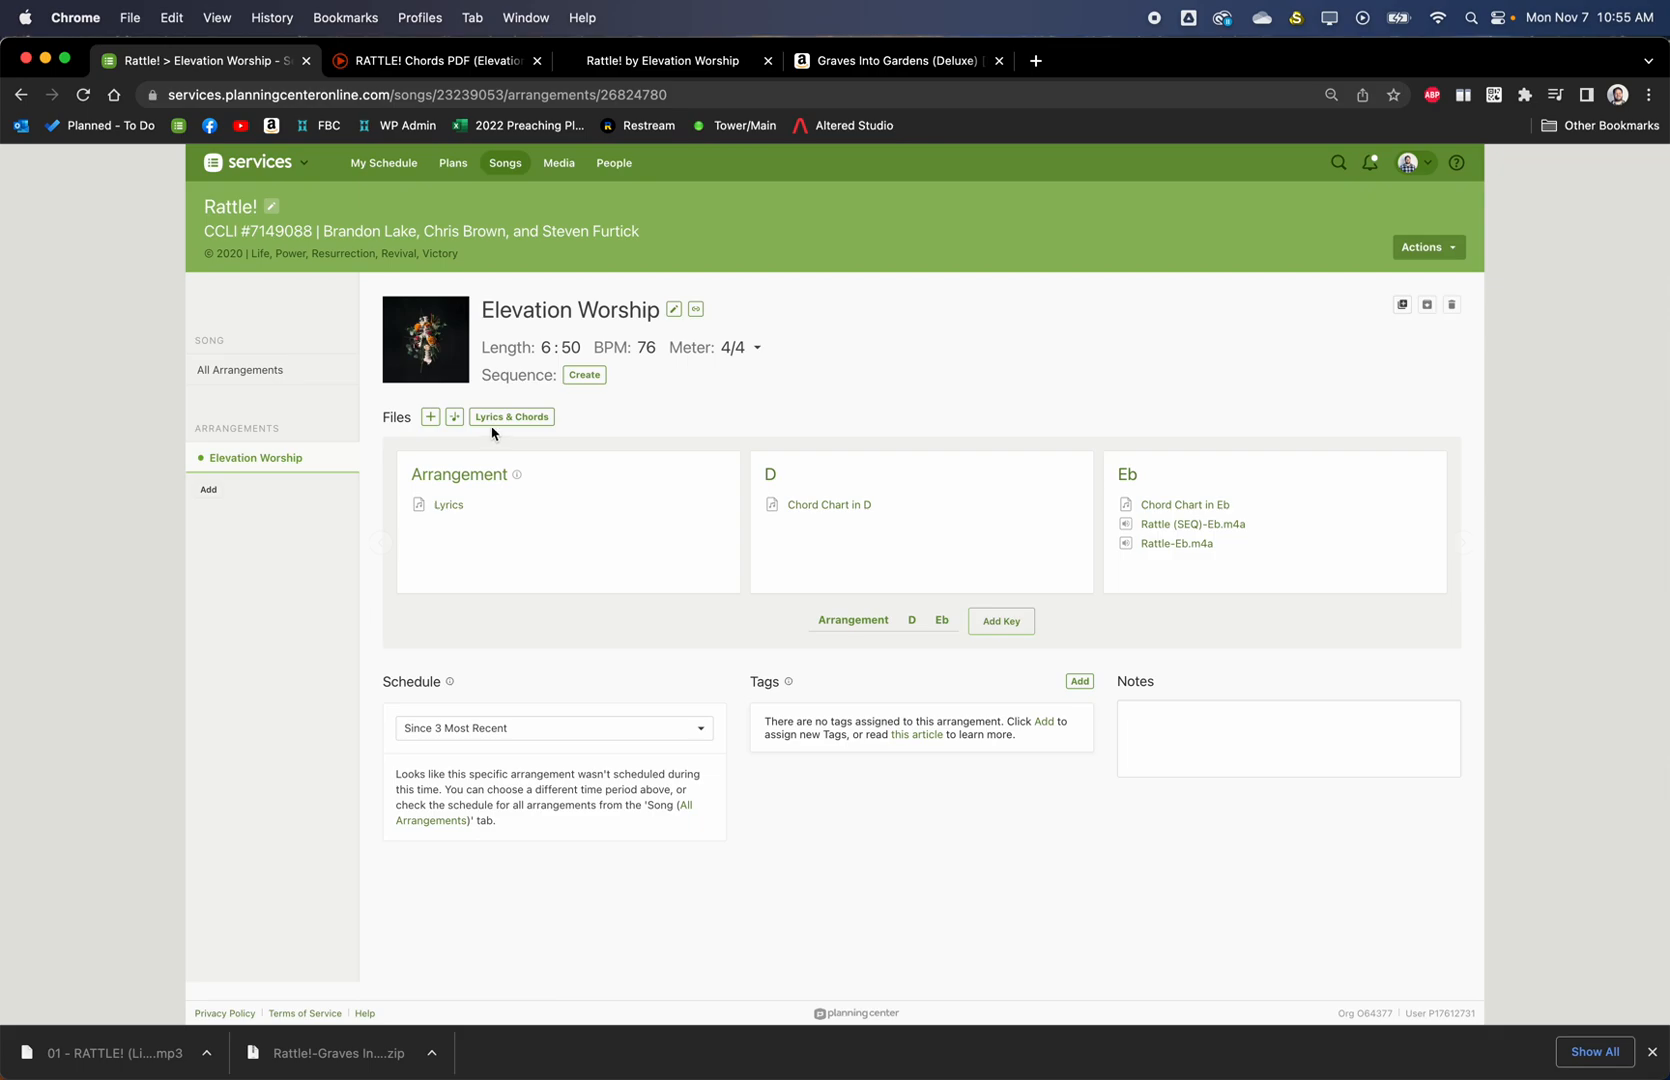
# View the arrangement's lyrics and chords, return to the arrangement page, and preview the chord chart in D
pyautogui.click(536, 421)
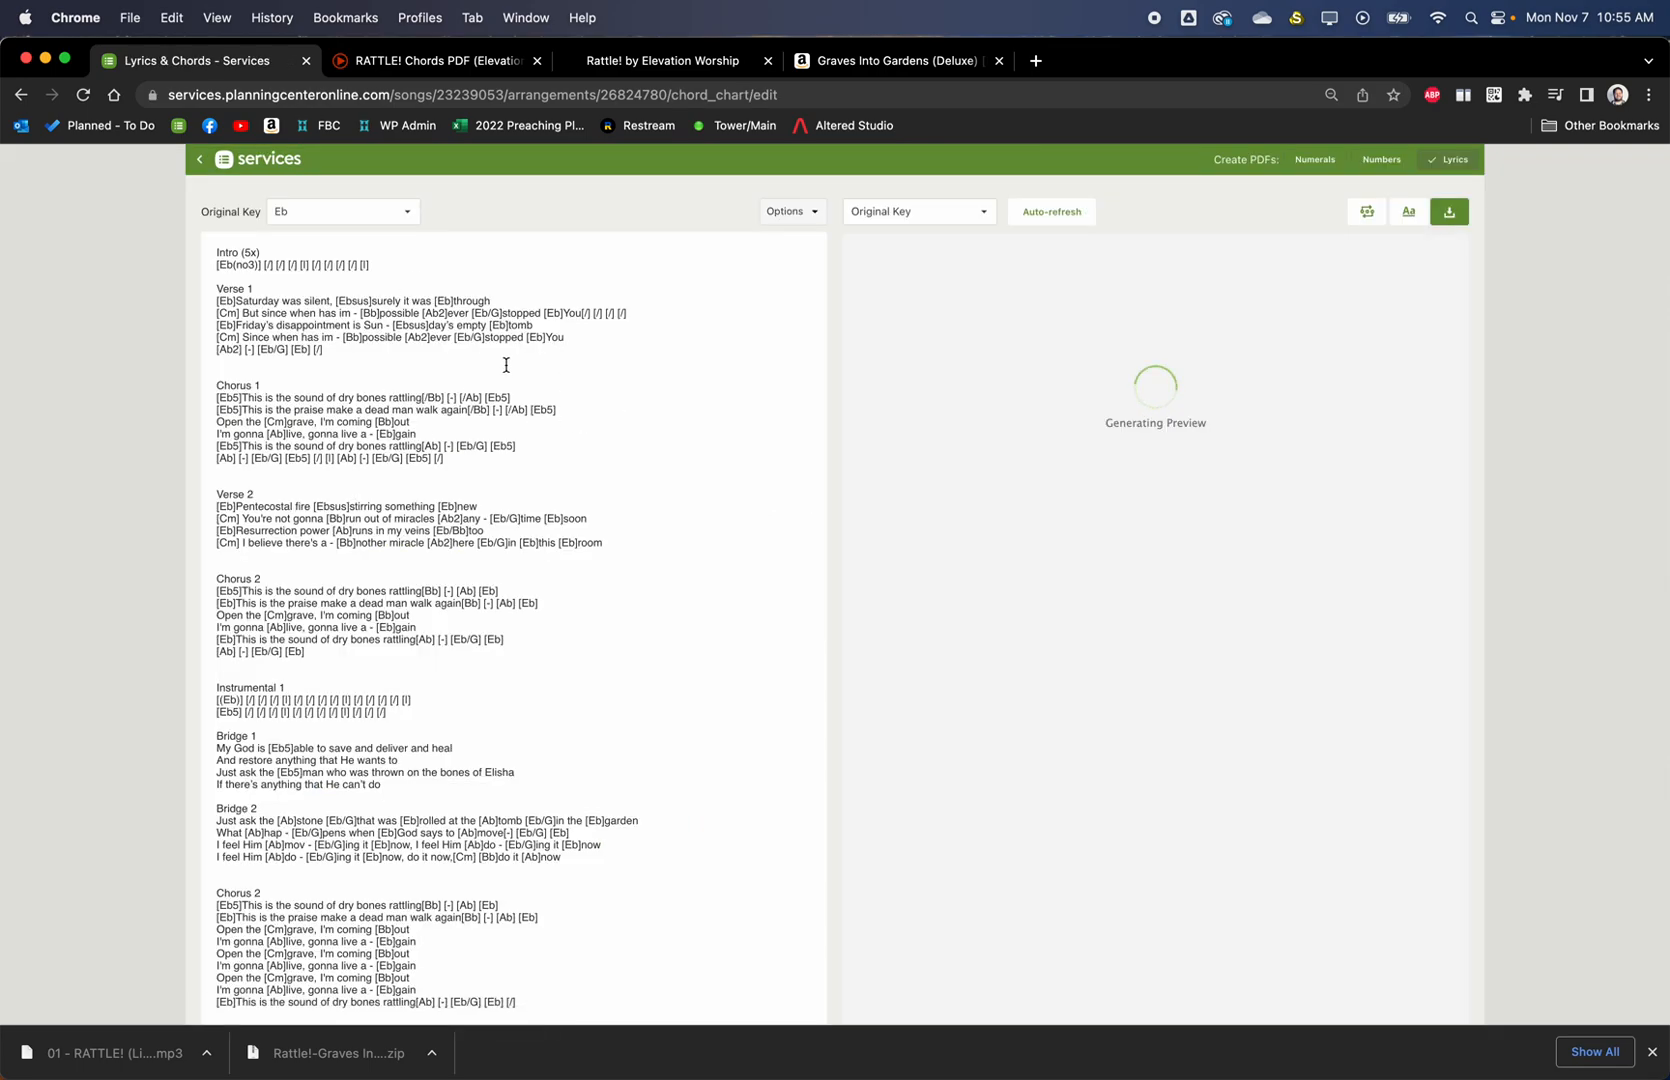
pyautogui.click(199, 159)
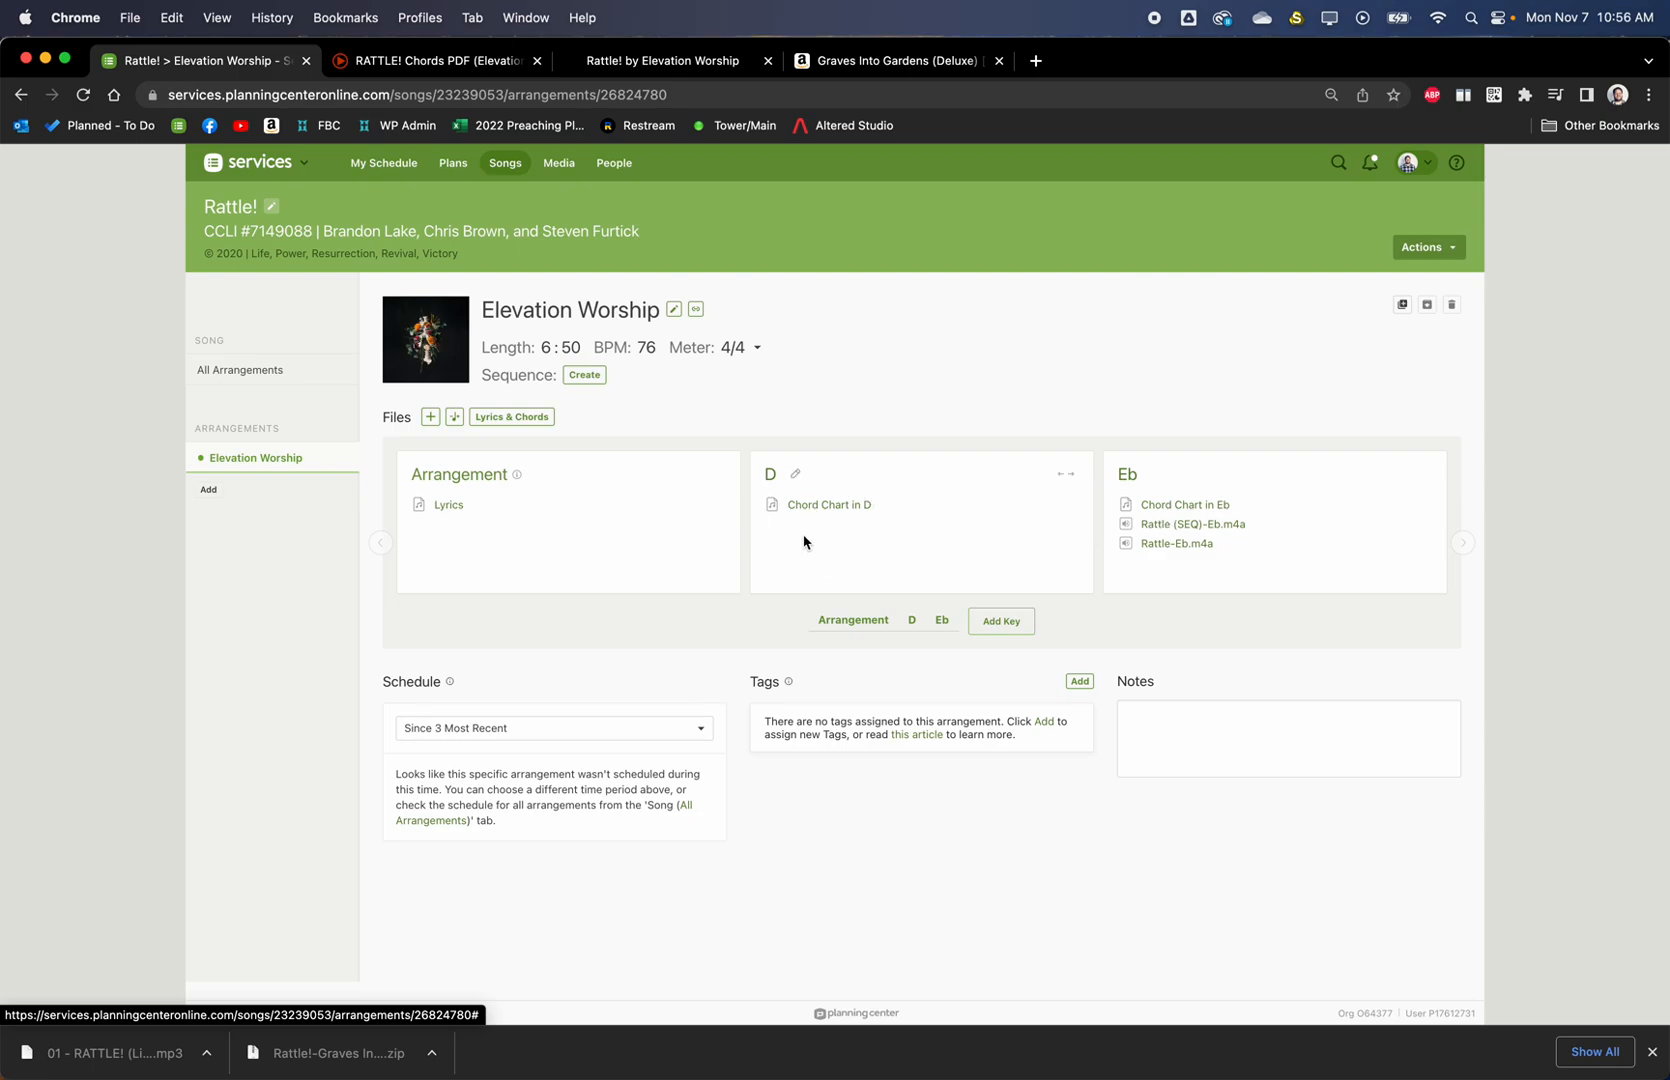
pyautogui.click(848, 515)
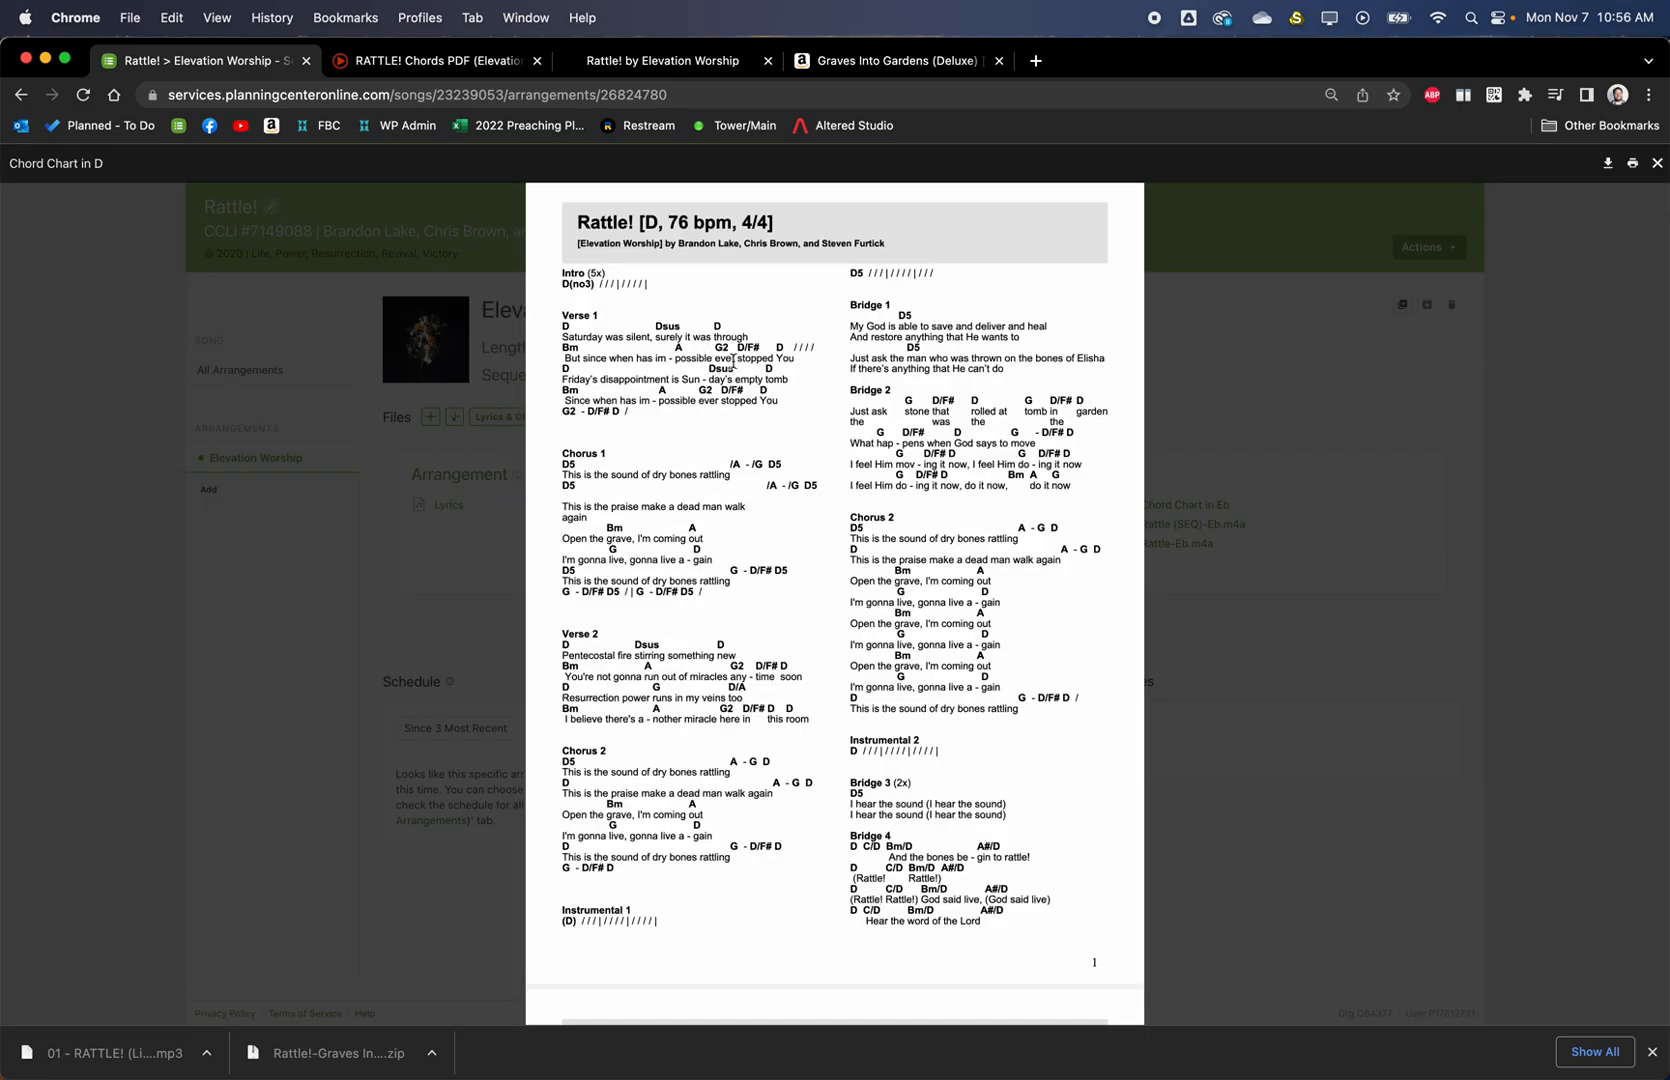
pyautogui.click(1241, 511)
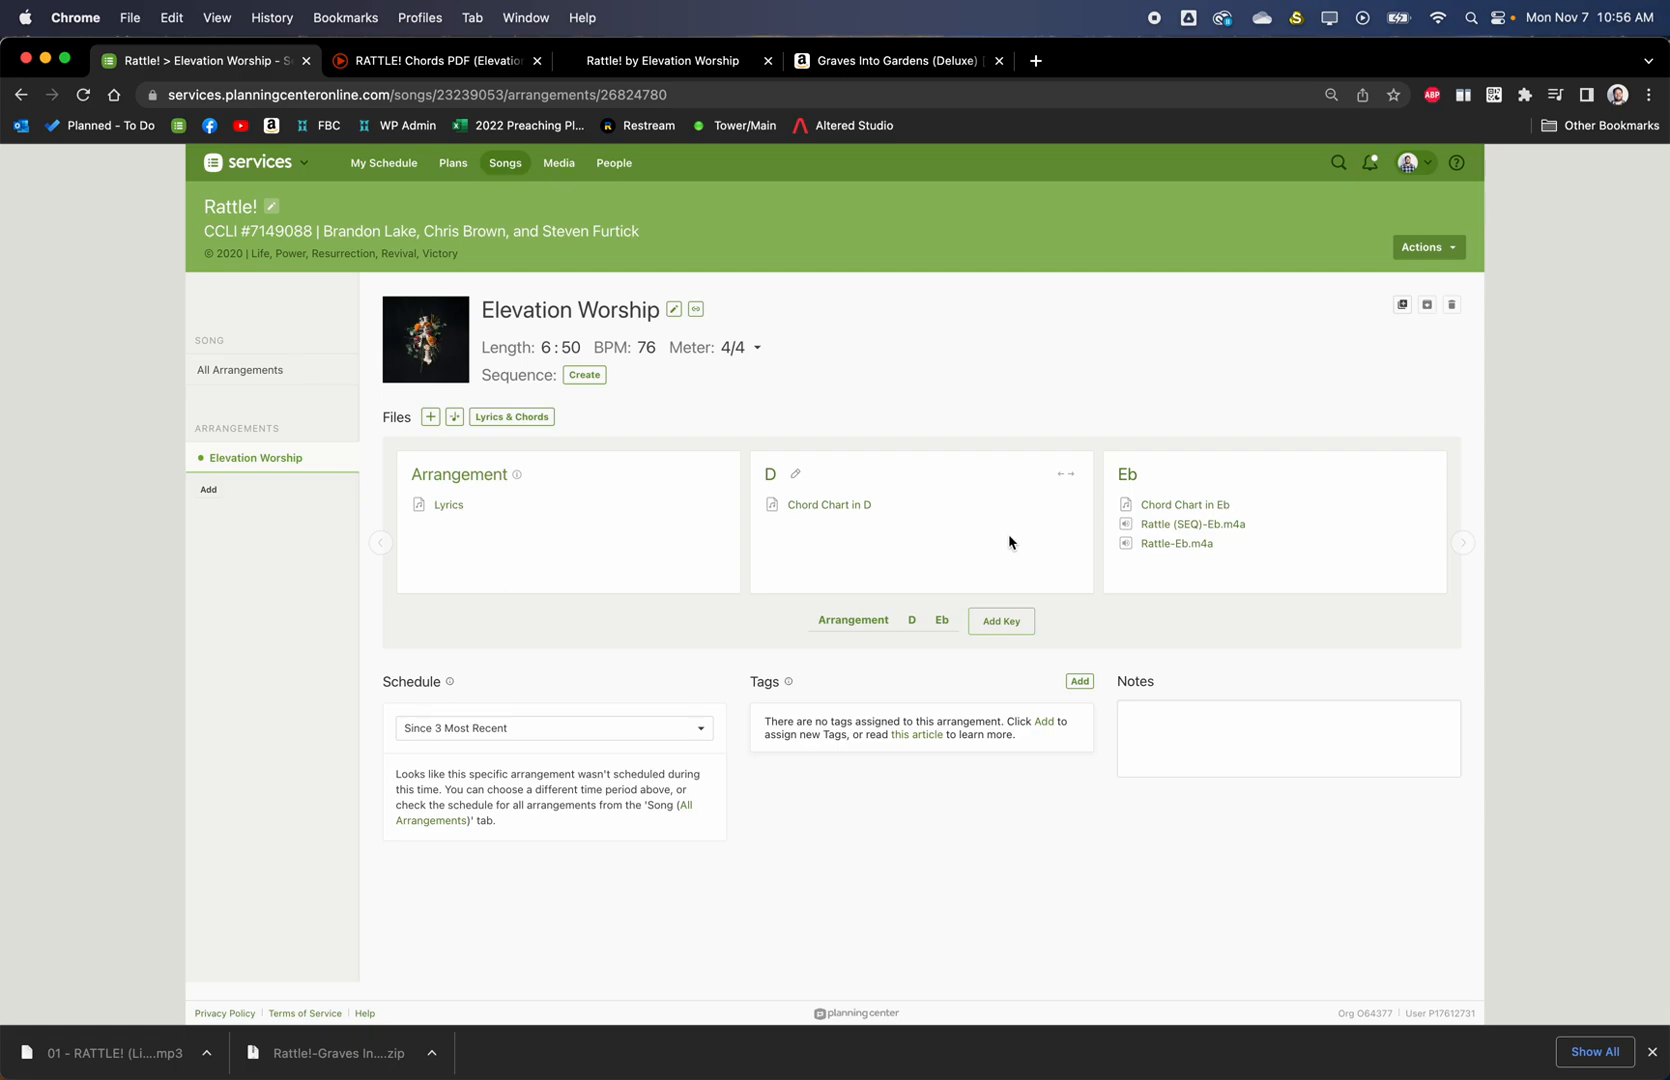
pyautogui.moveTo(1160, 527)
pyautogui.click(454, 419)
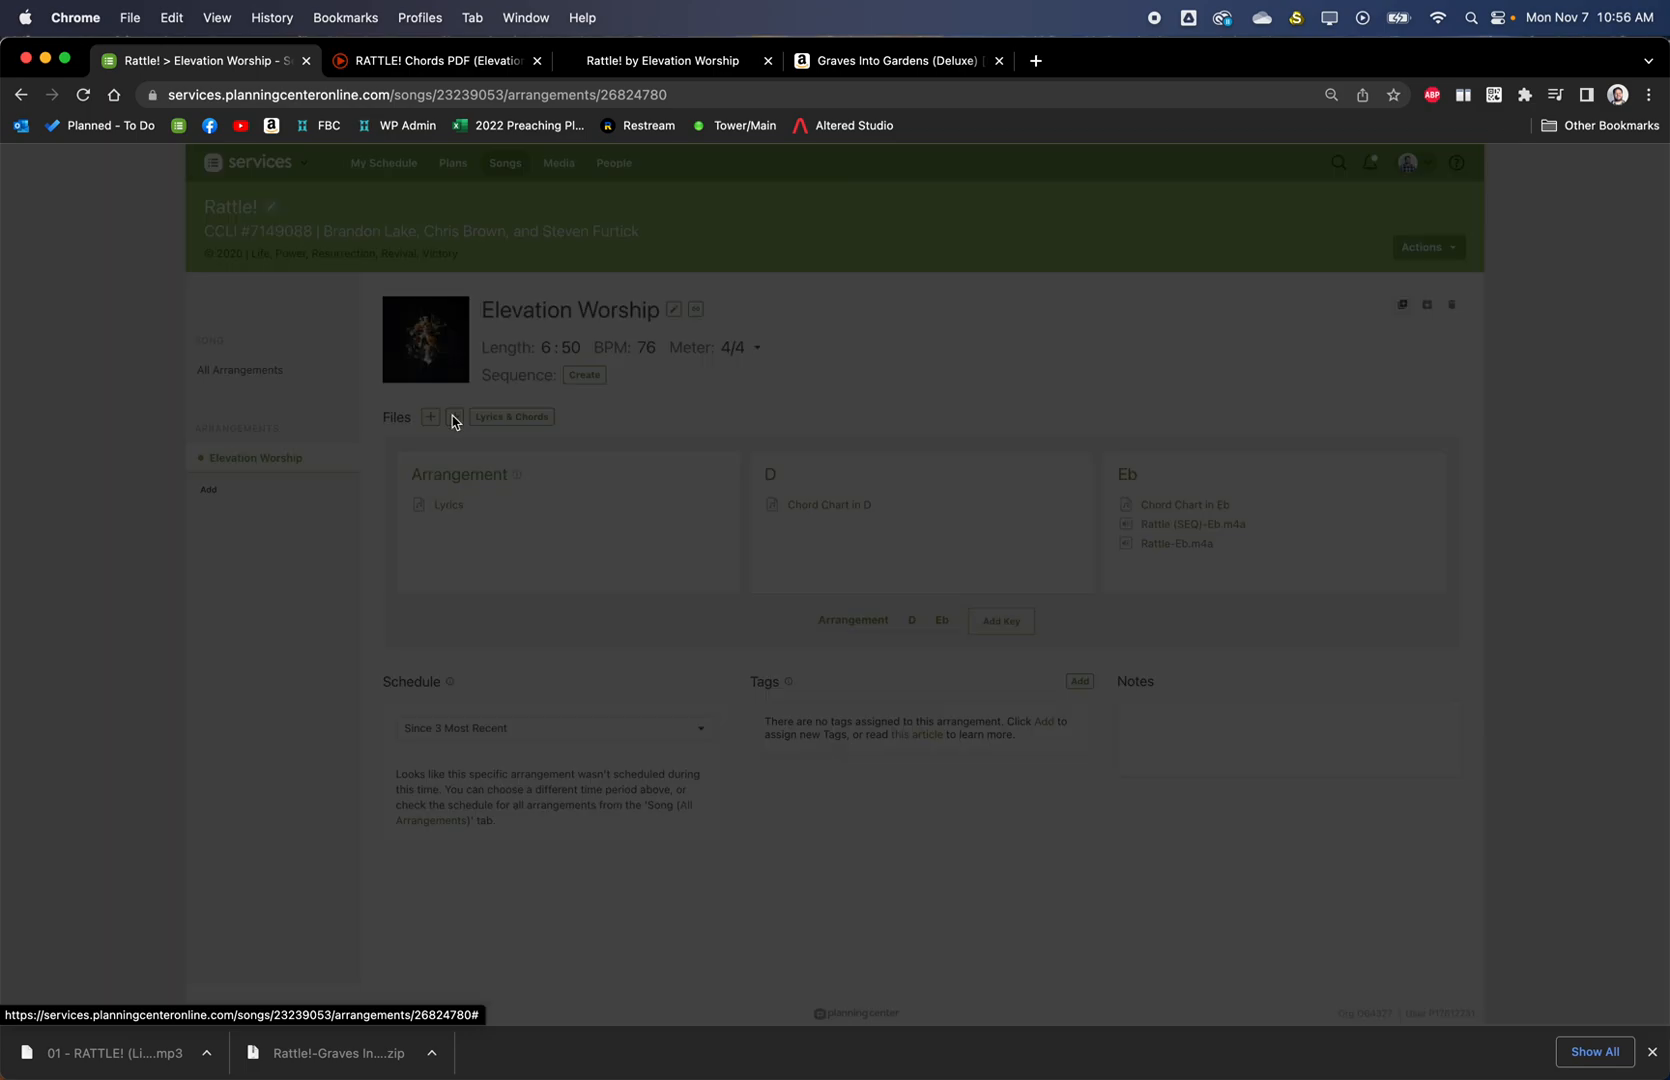
pyautogui.click(697, 377)
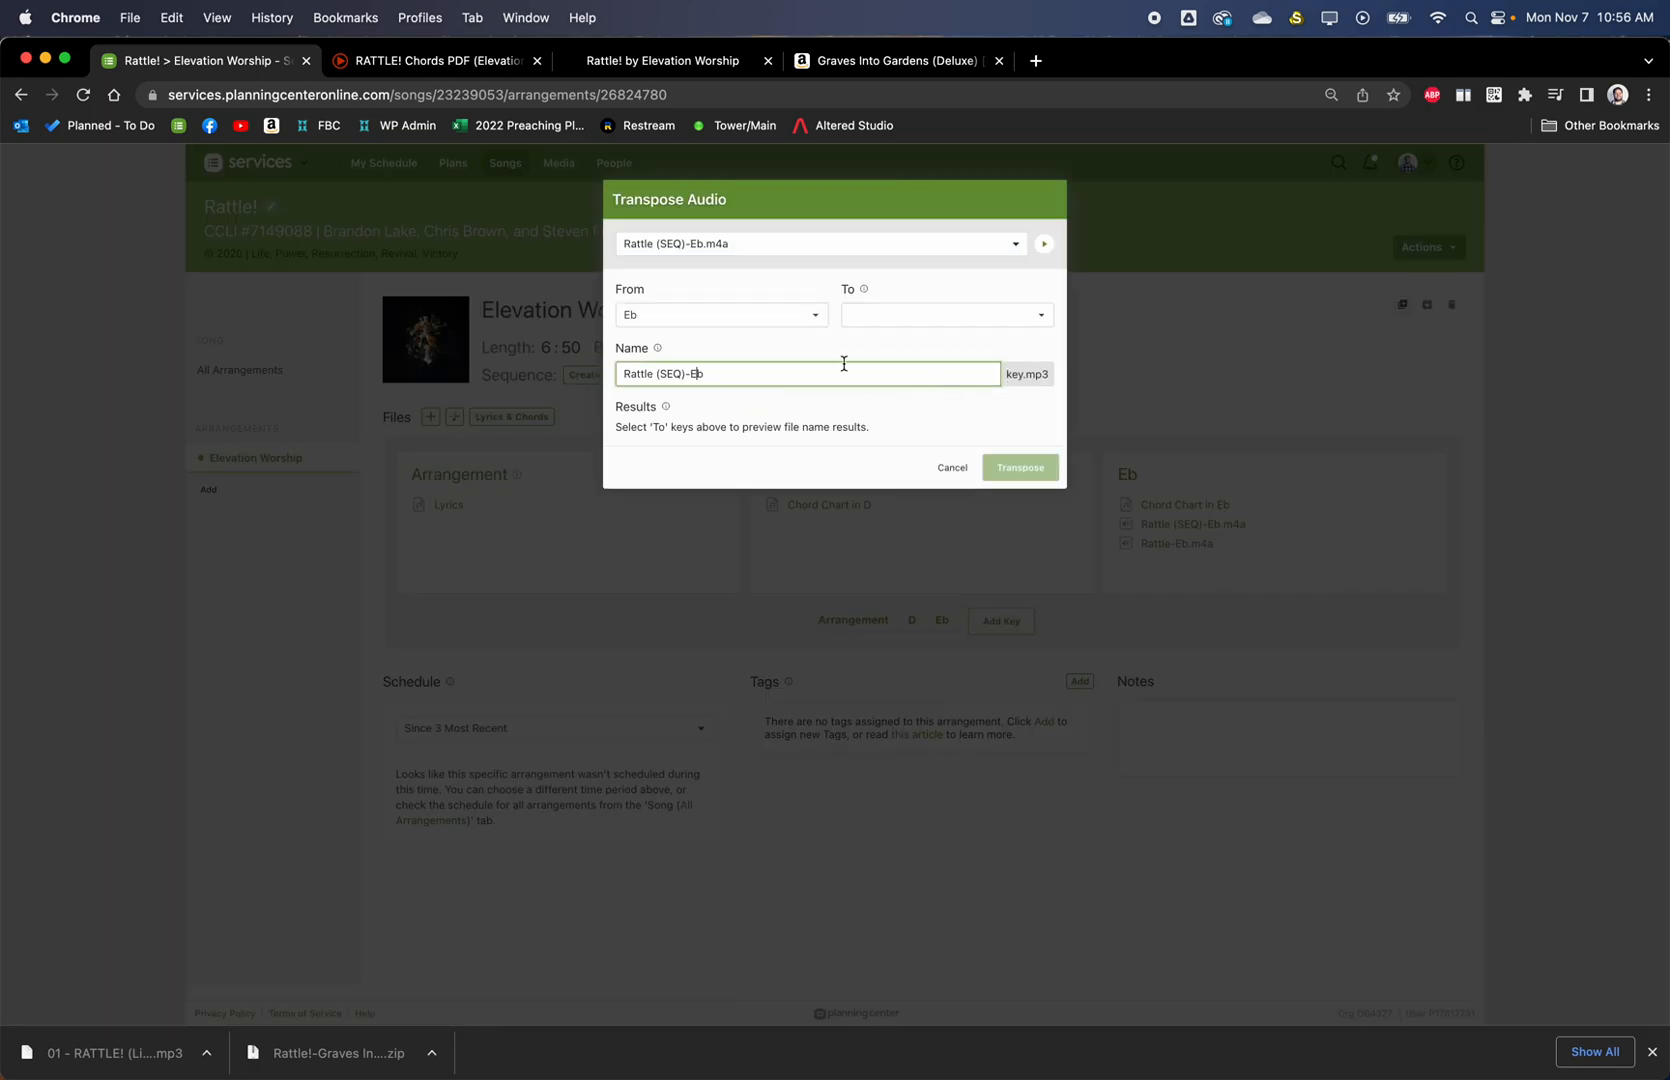
pyautogui.click(735, 243)
pyautogui.click(767, 223)
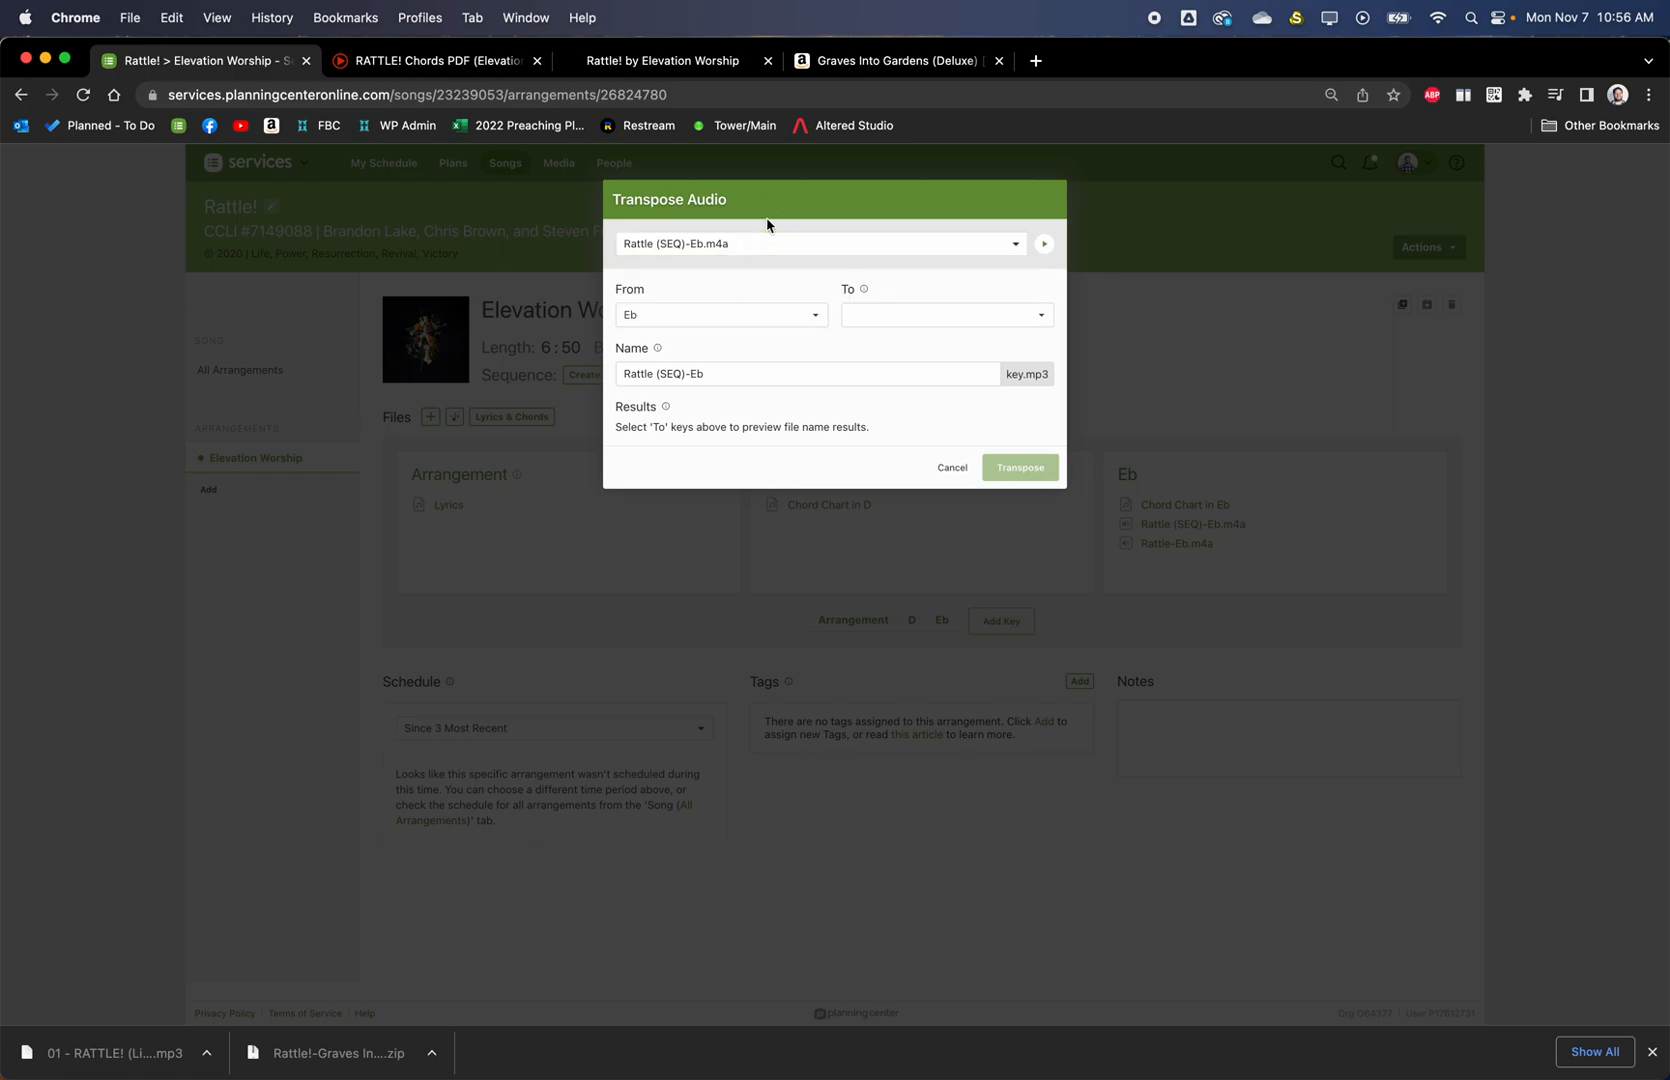
pyautogui.click(869, 305)
pyautogui.click(869, 313)
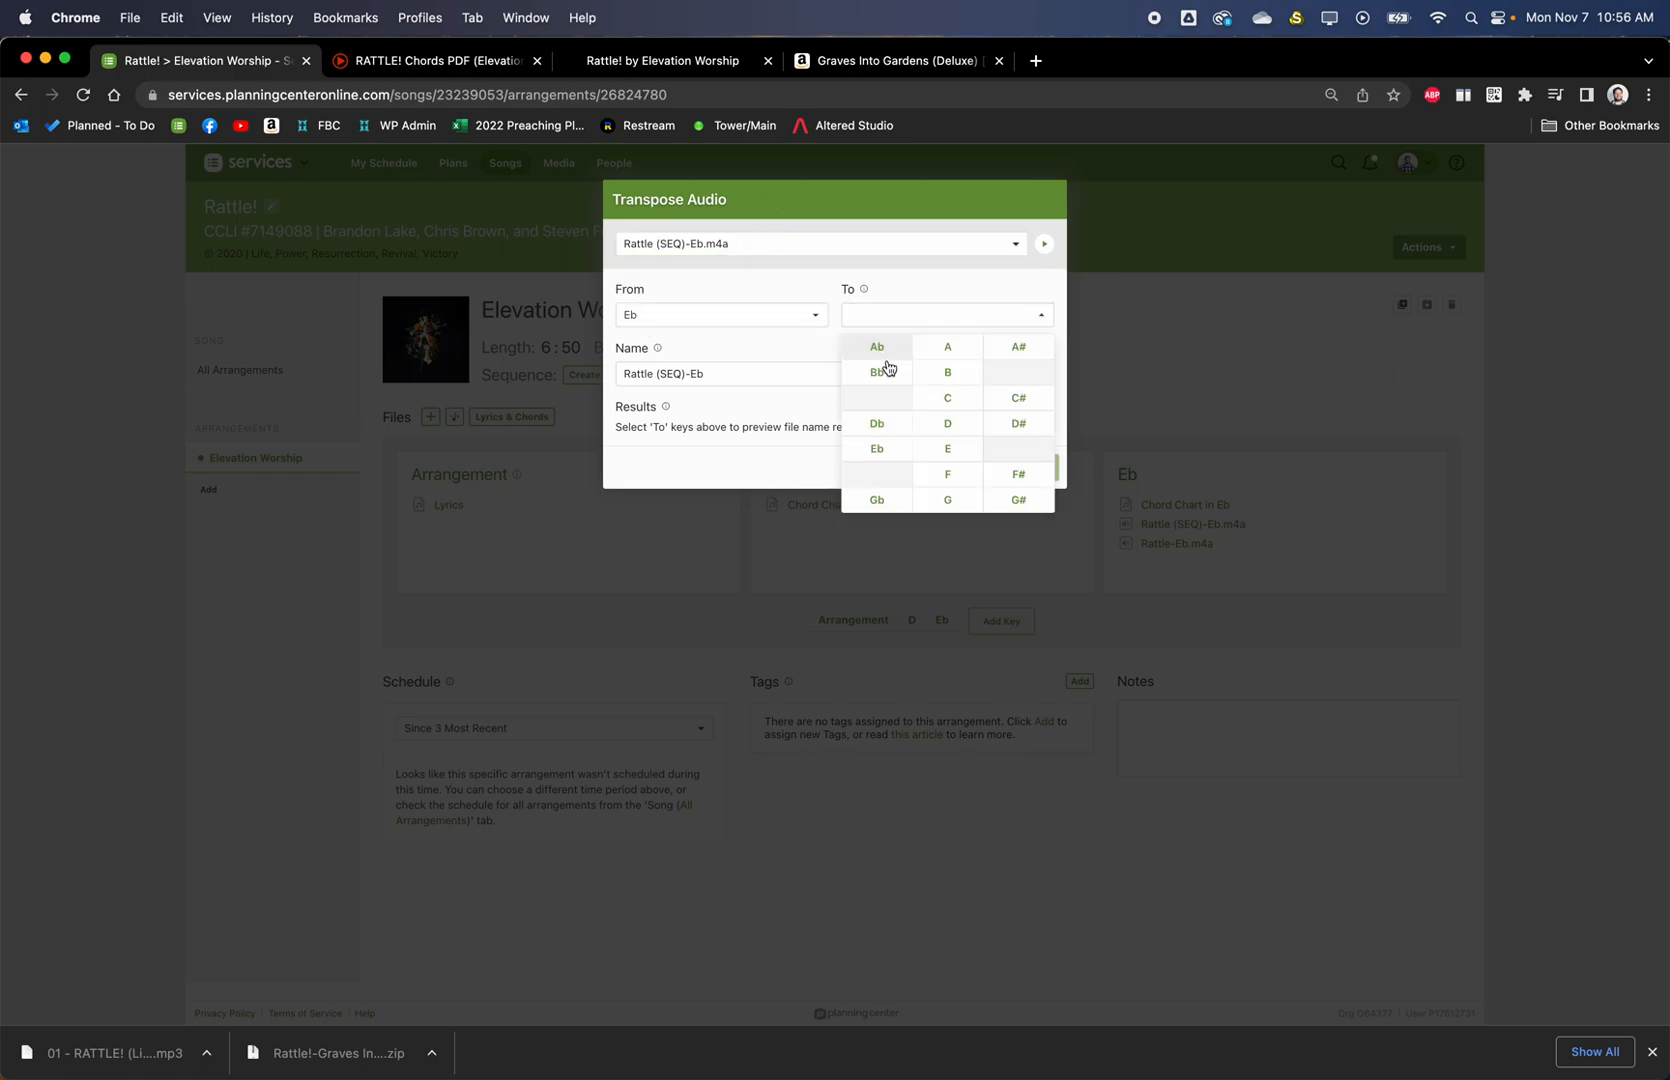
pyautogui.click(948, 423)
pyautogui.click(768, 503)
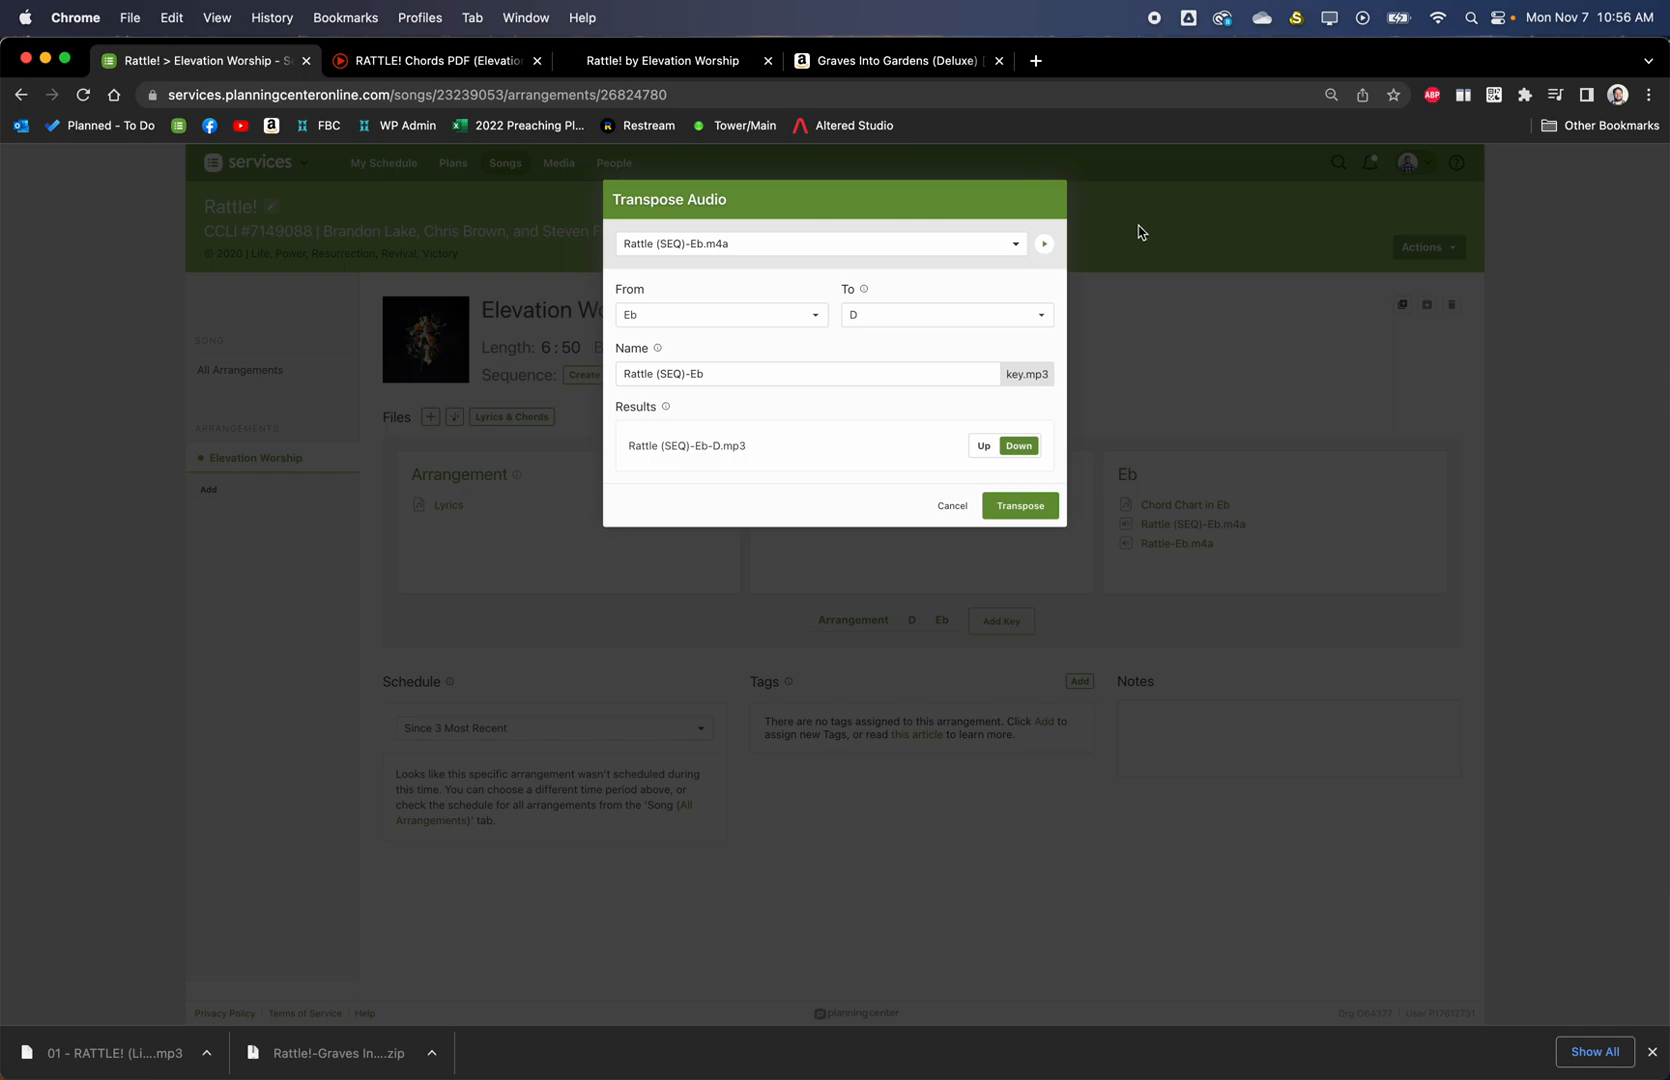
pyautogui.click(952, 508)
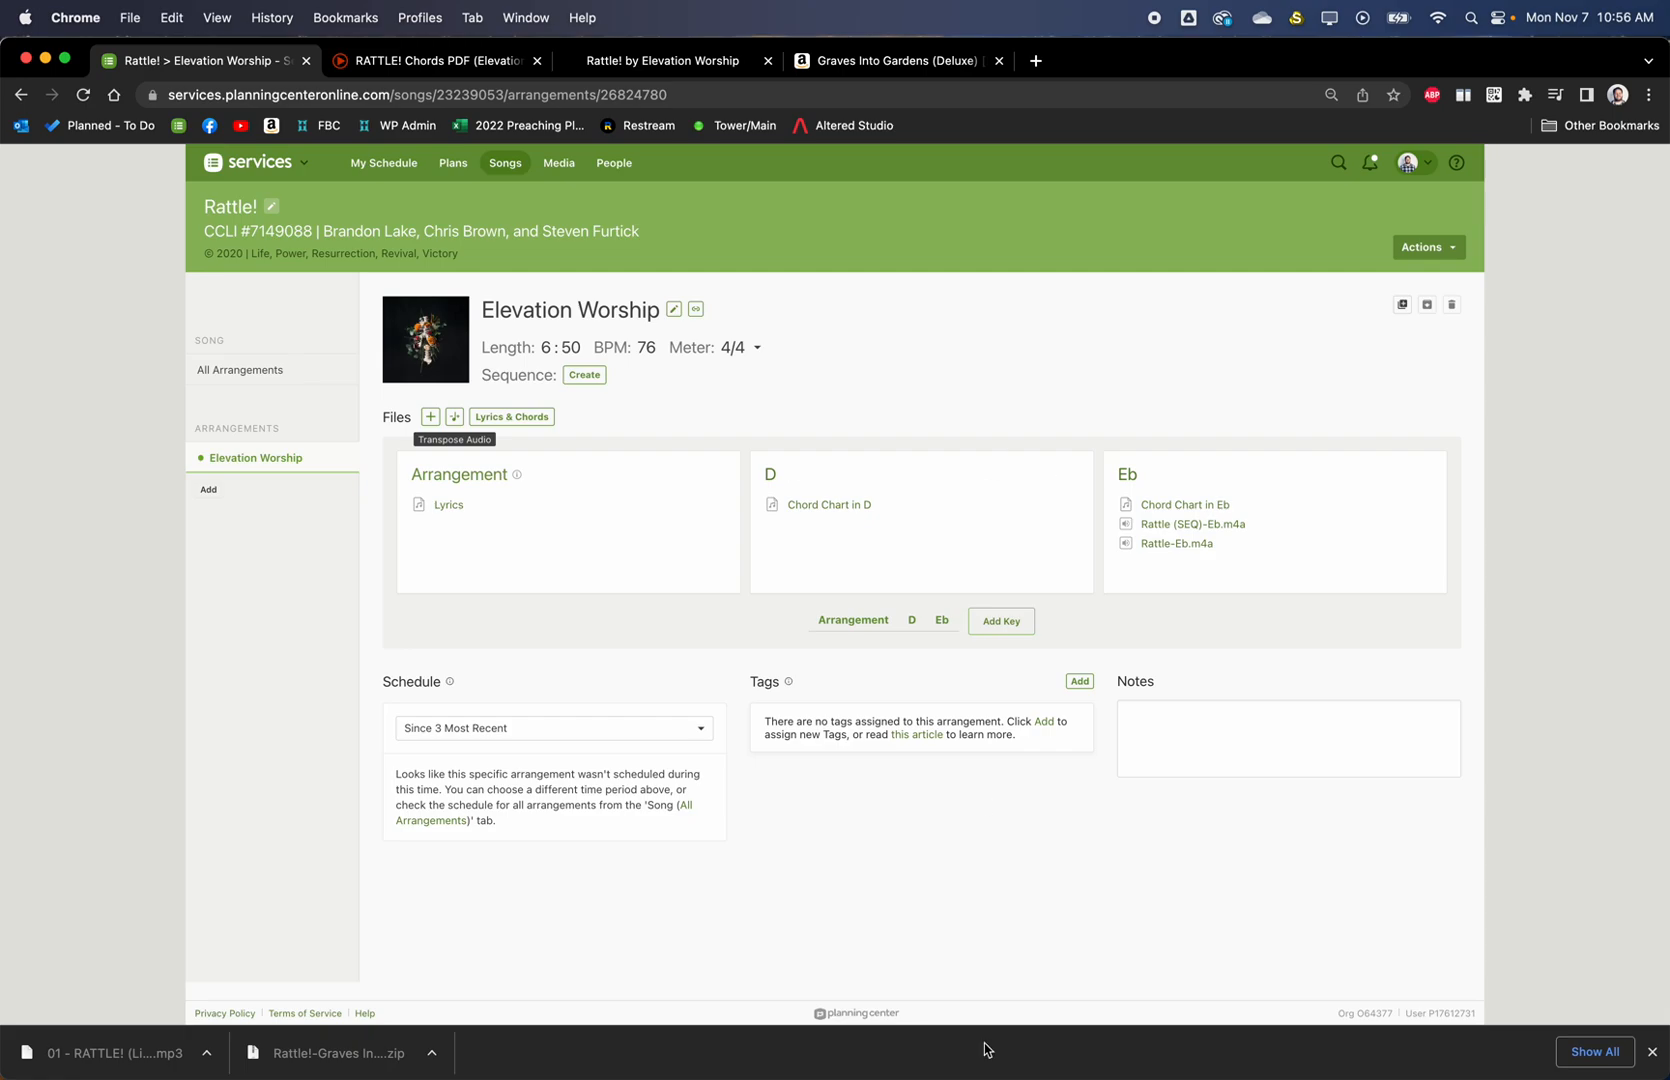
# Switch to Ableton Live and transpose the MP3 clip and the clips from Bass through BGVS 2 down 1 semitone
pyautogui.click(1178, 1060)
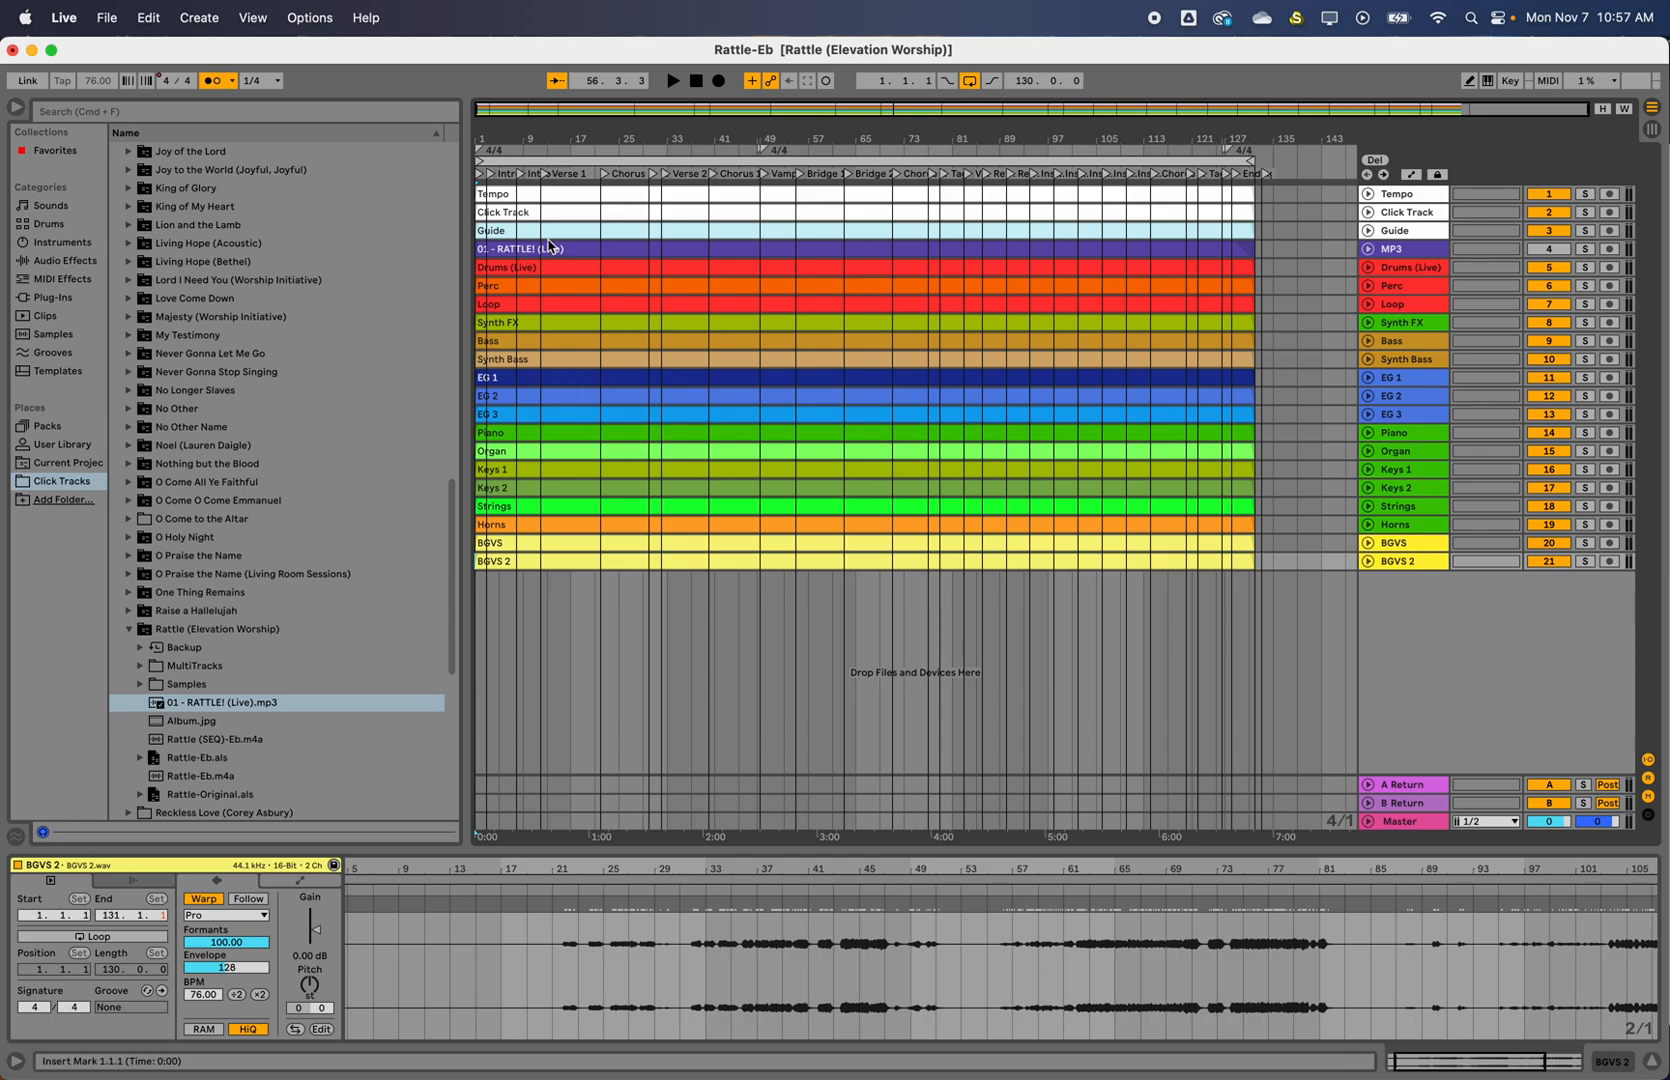
pyautogui.click(551, 248)
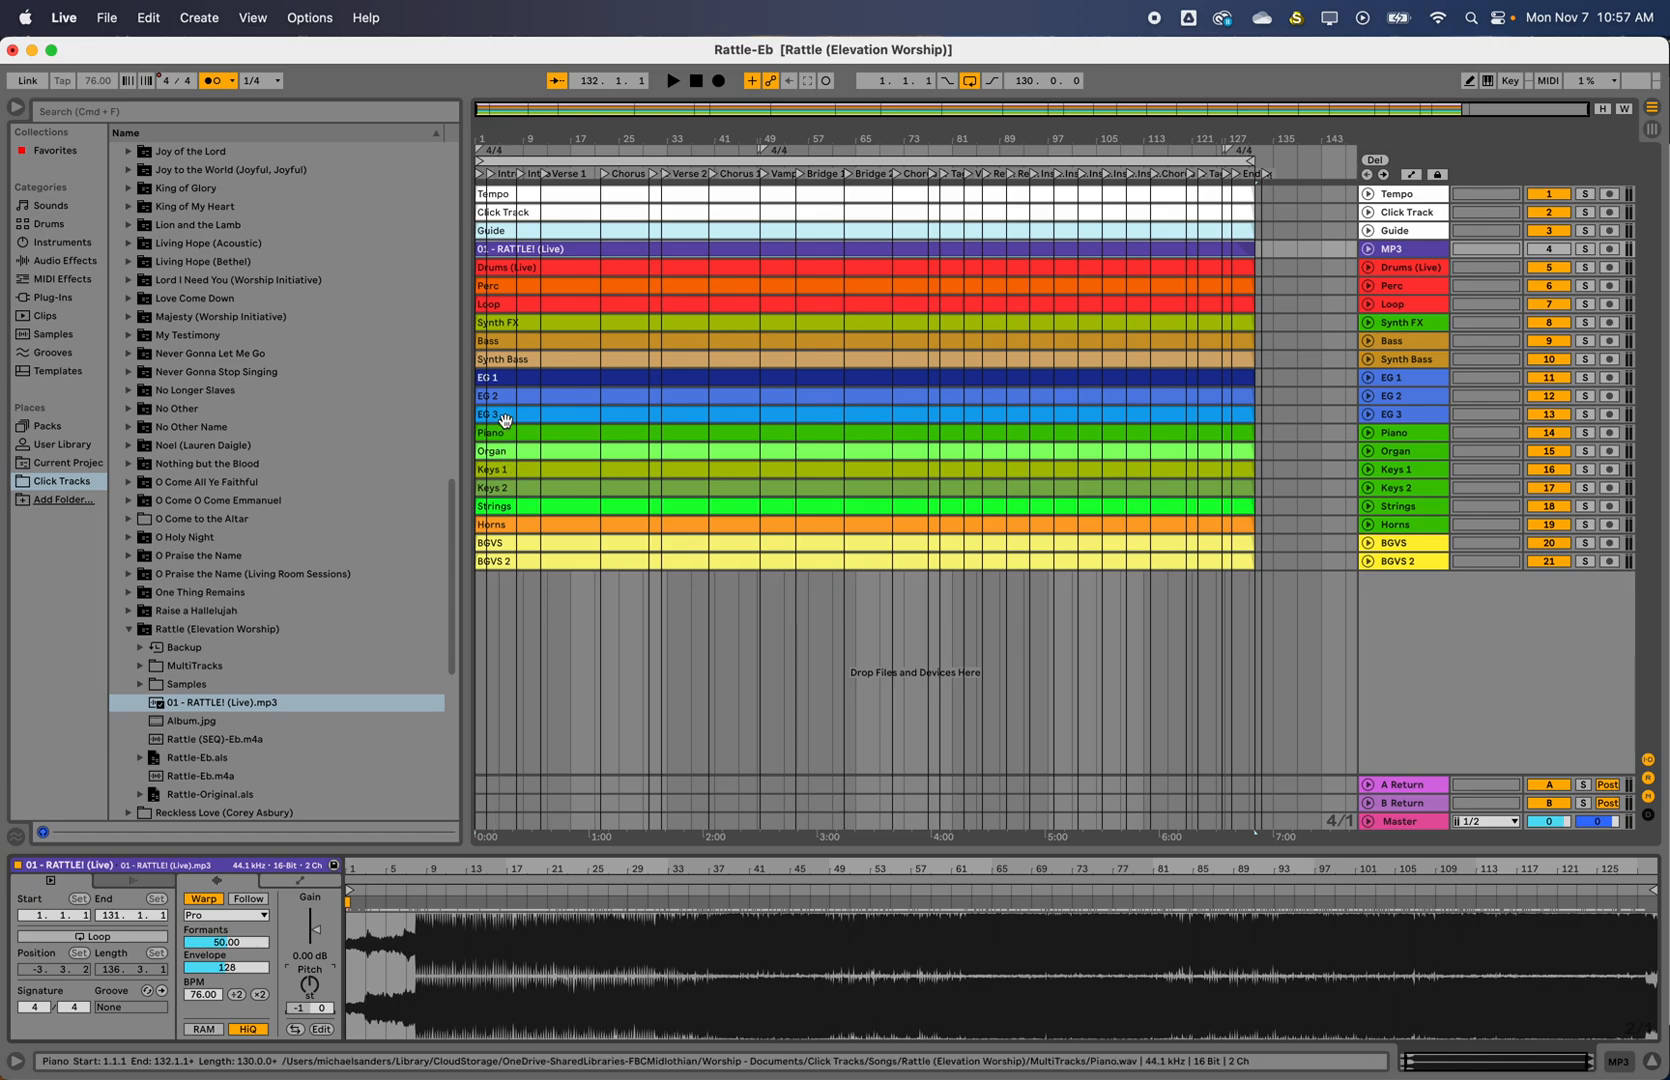
pyautogui.click(511, 341)
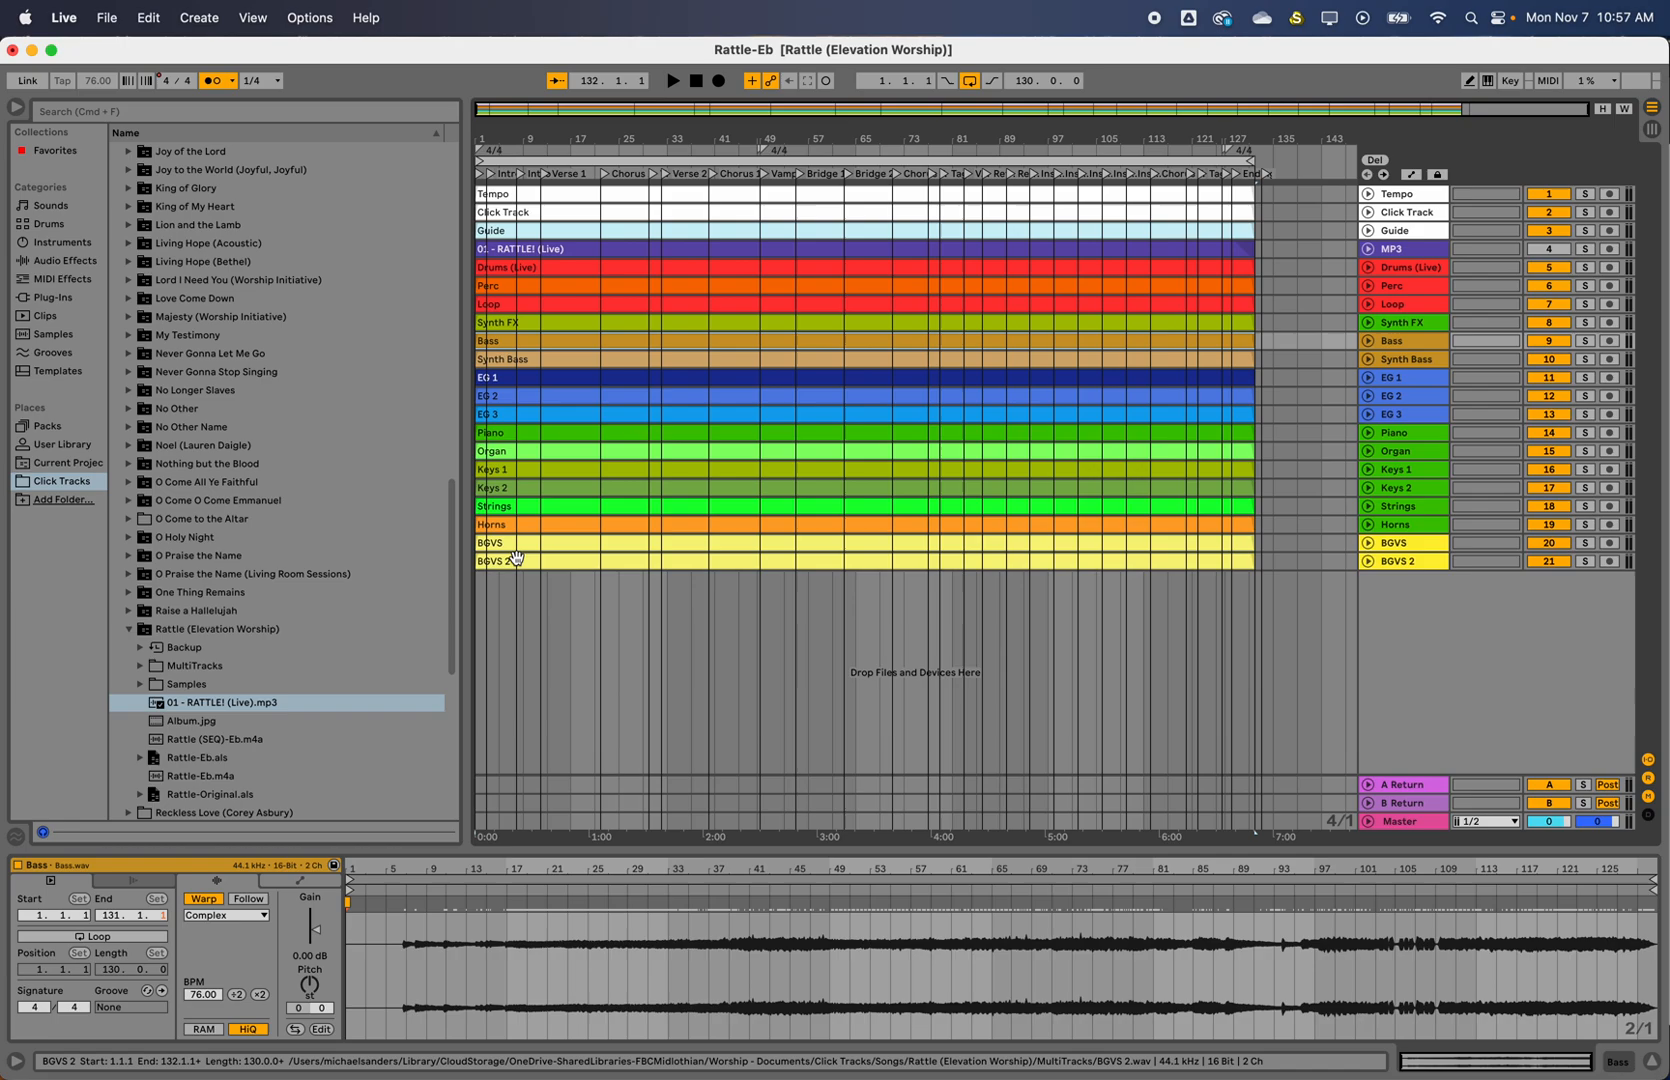
pyautogui.keyDown('shift'); pyautogui.click(511, 566); pyautogui.keyUp('shift')
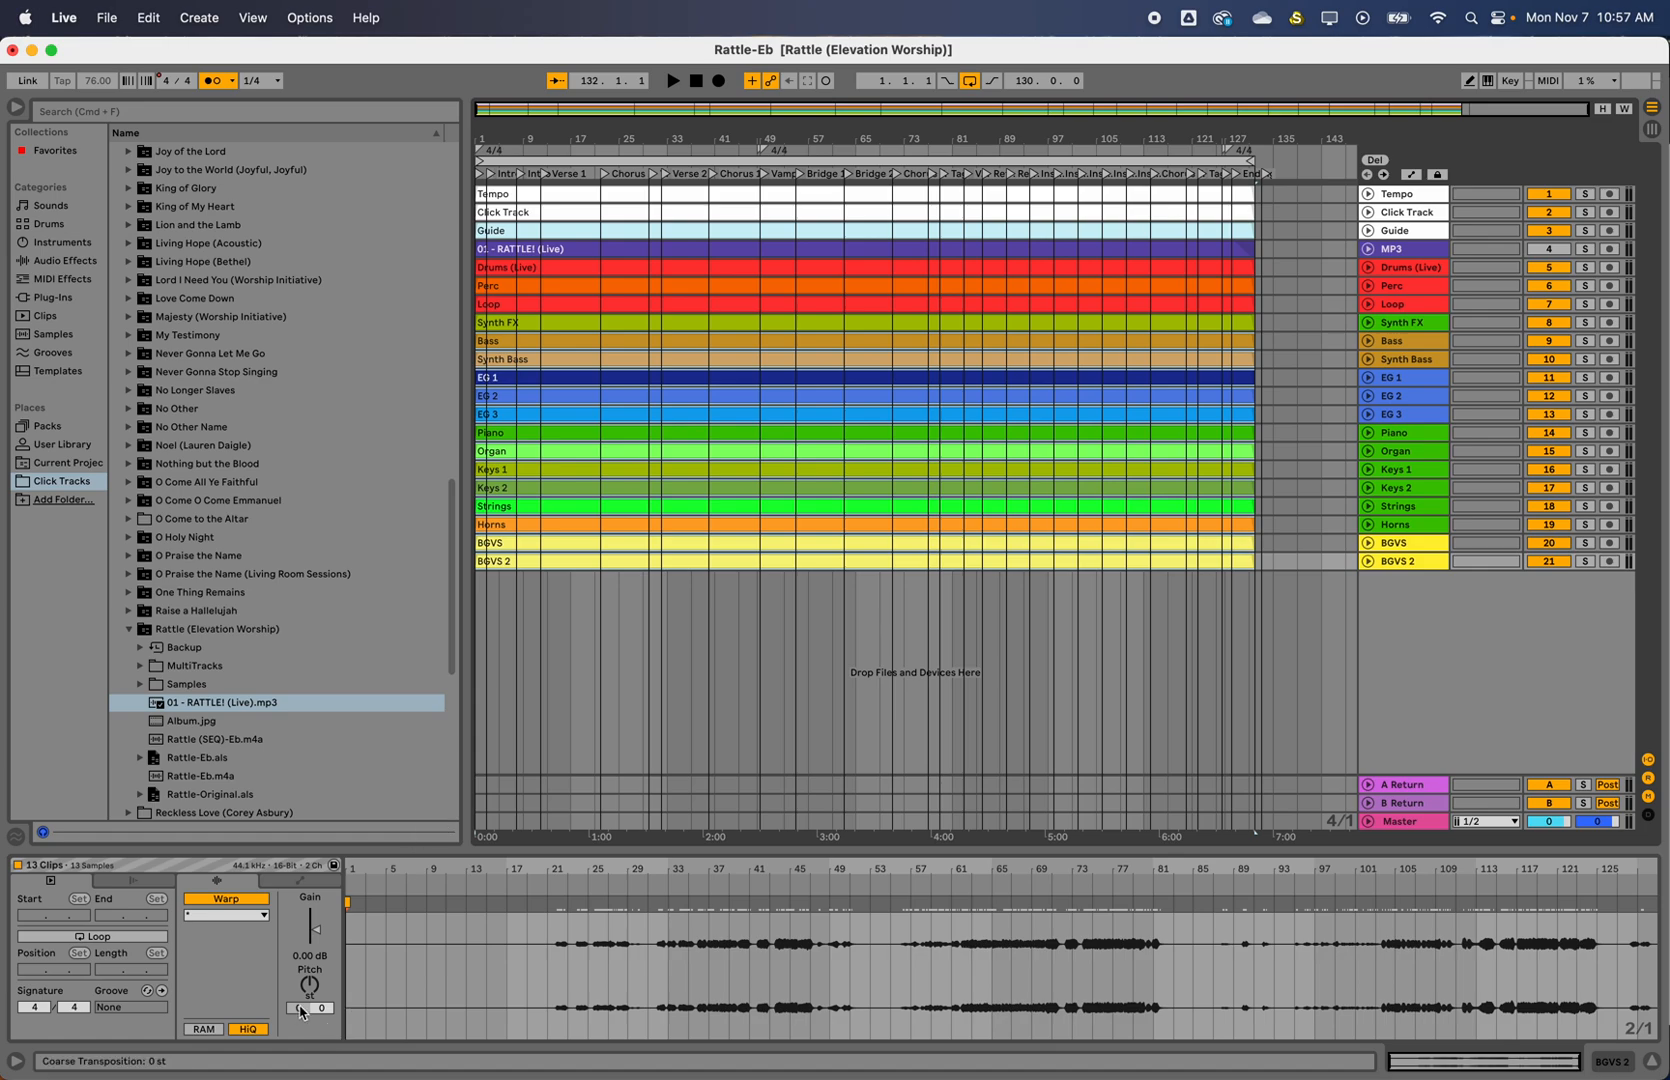
pyautogui.click(298, 1012)
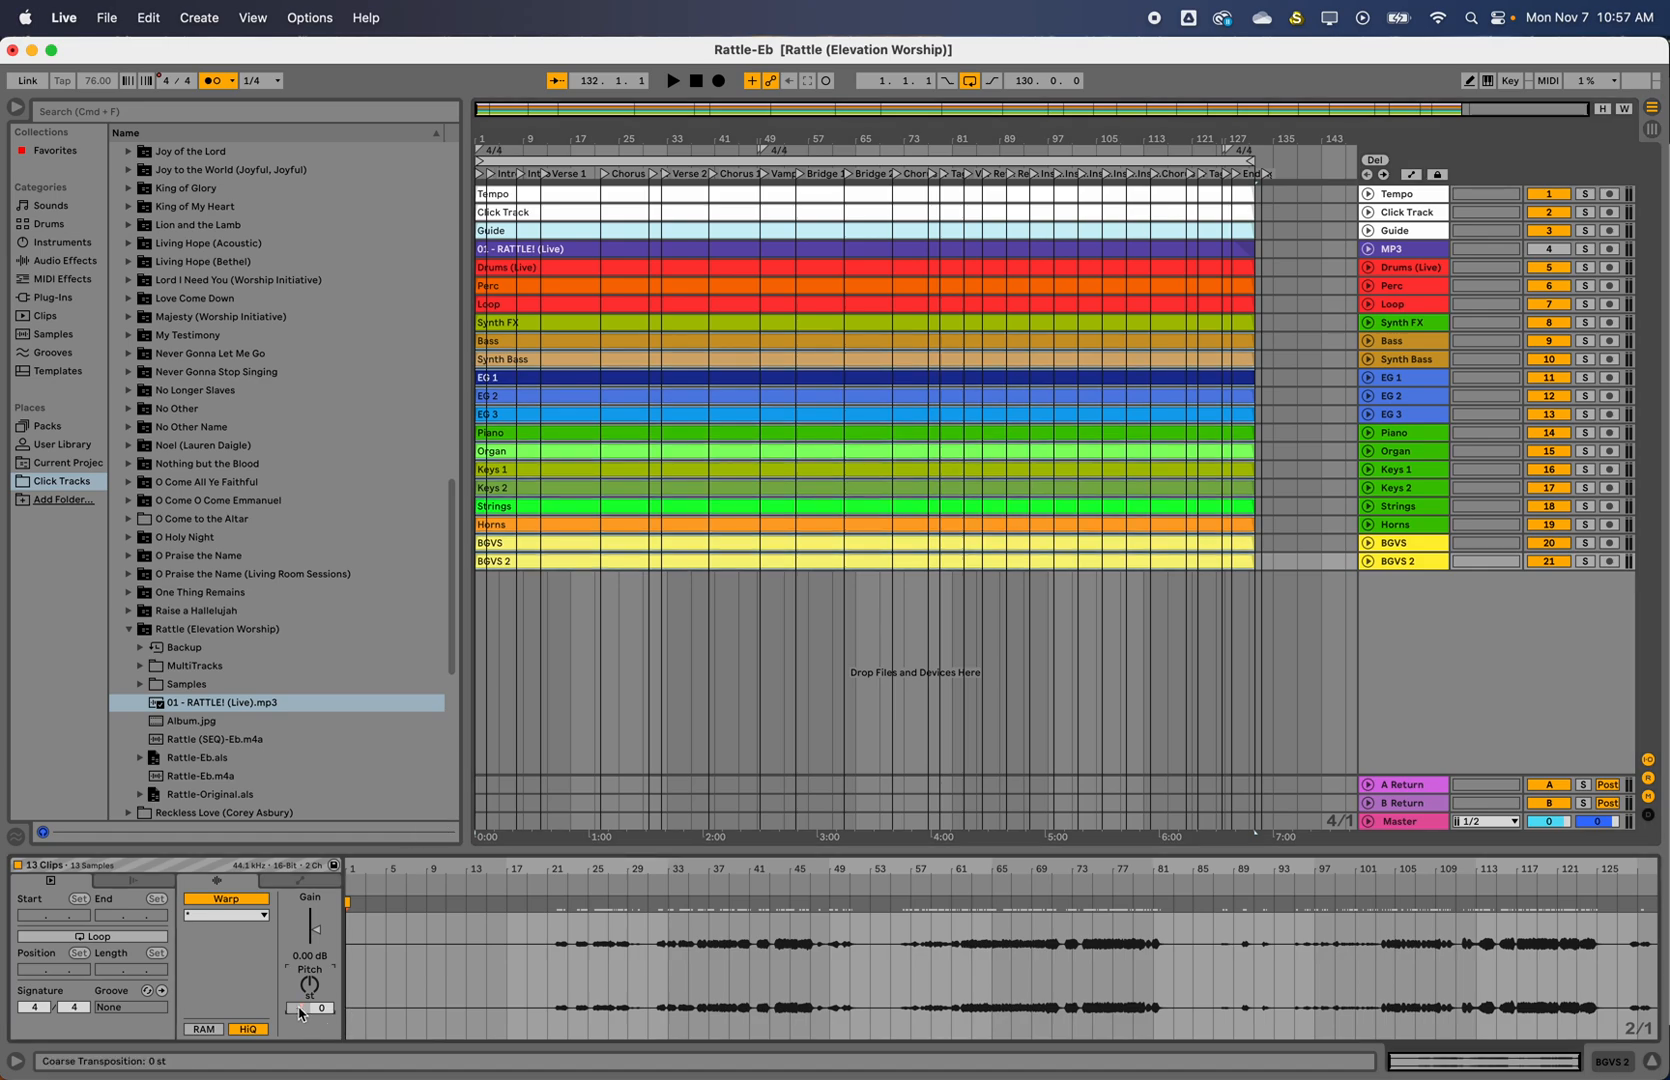
pyautogui.press('Down')
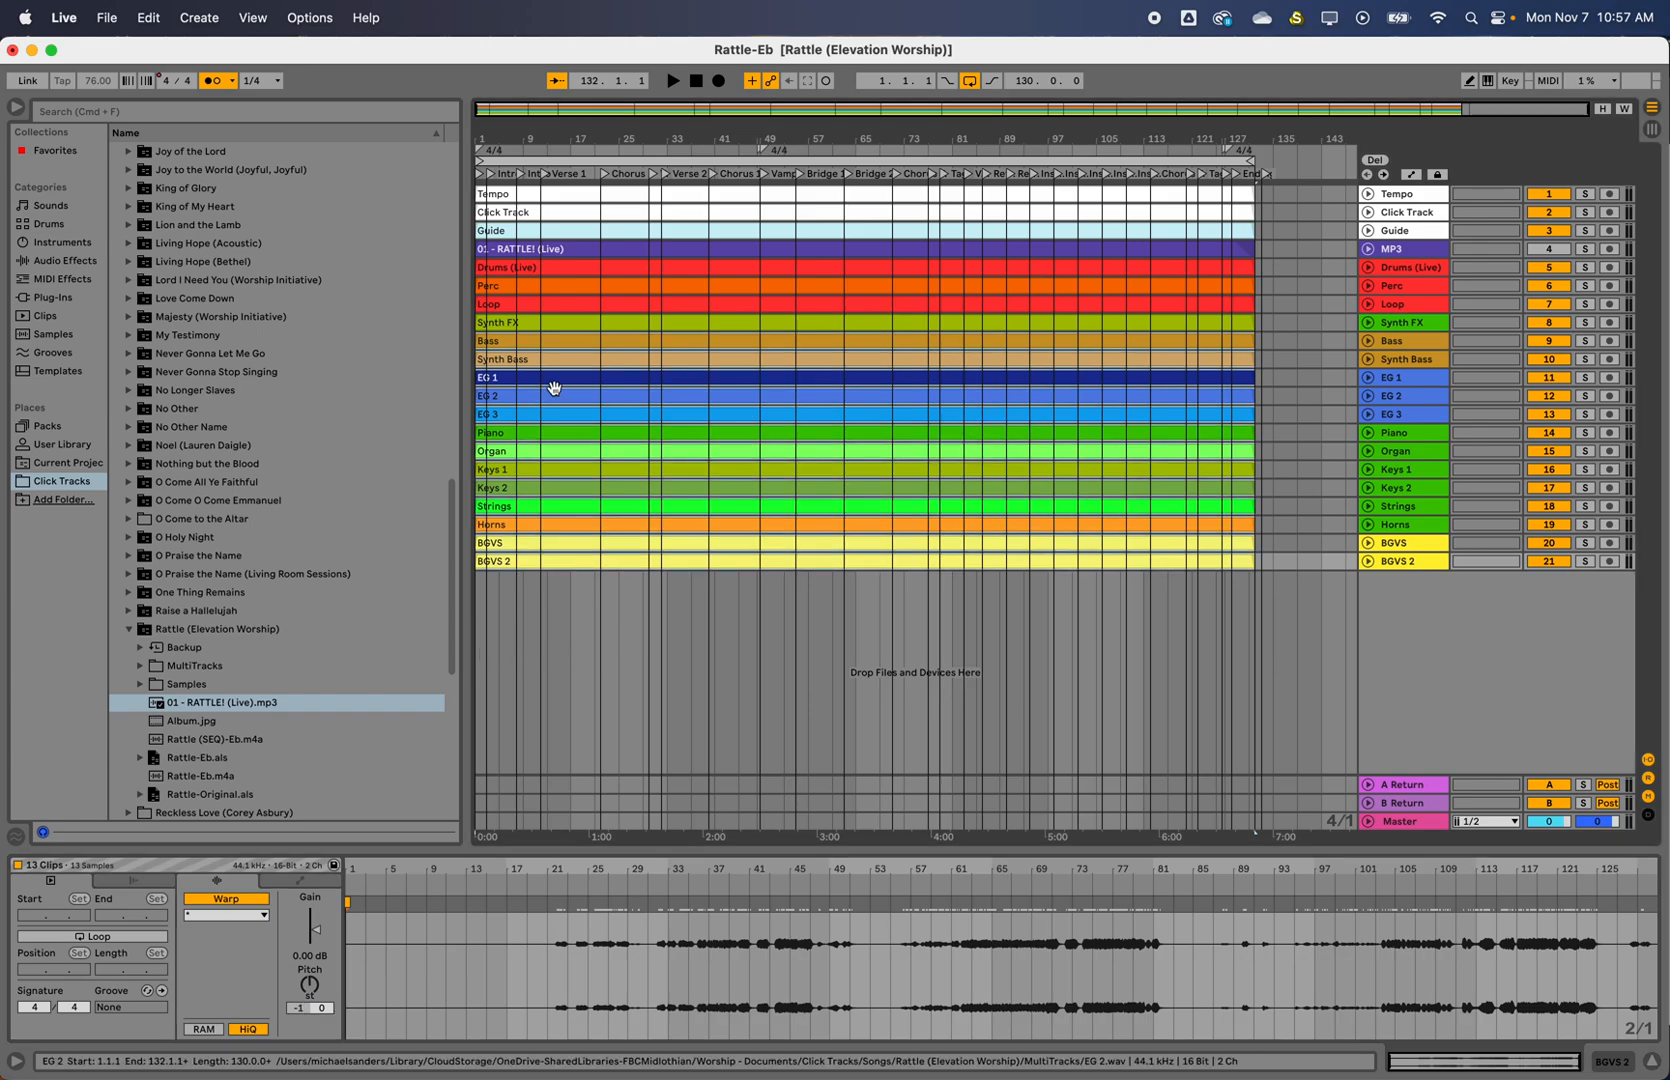
# Unfold the Loop and Synth FX tracks, then listen to Synth FX in solo from the Vamp before Bridge 1
pyautogui.click(513, 322)
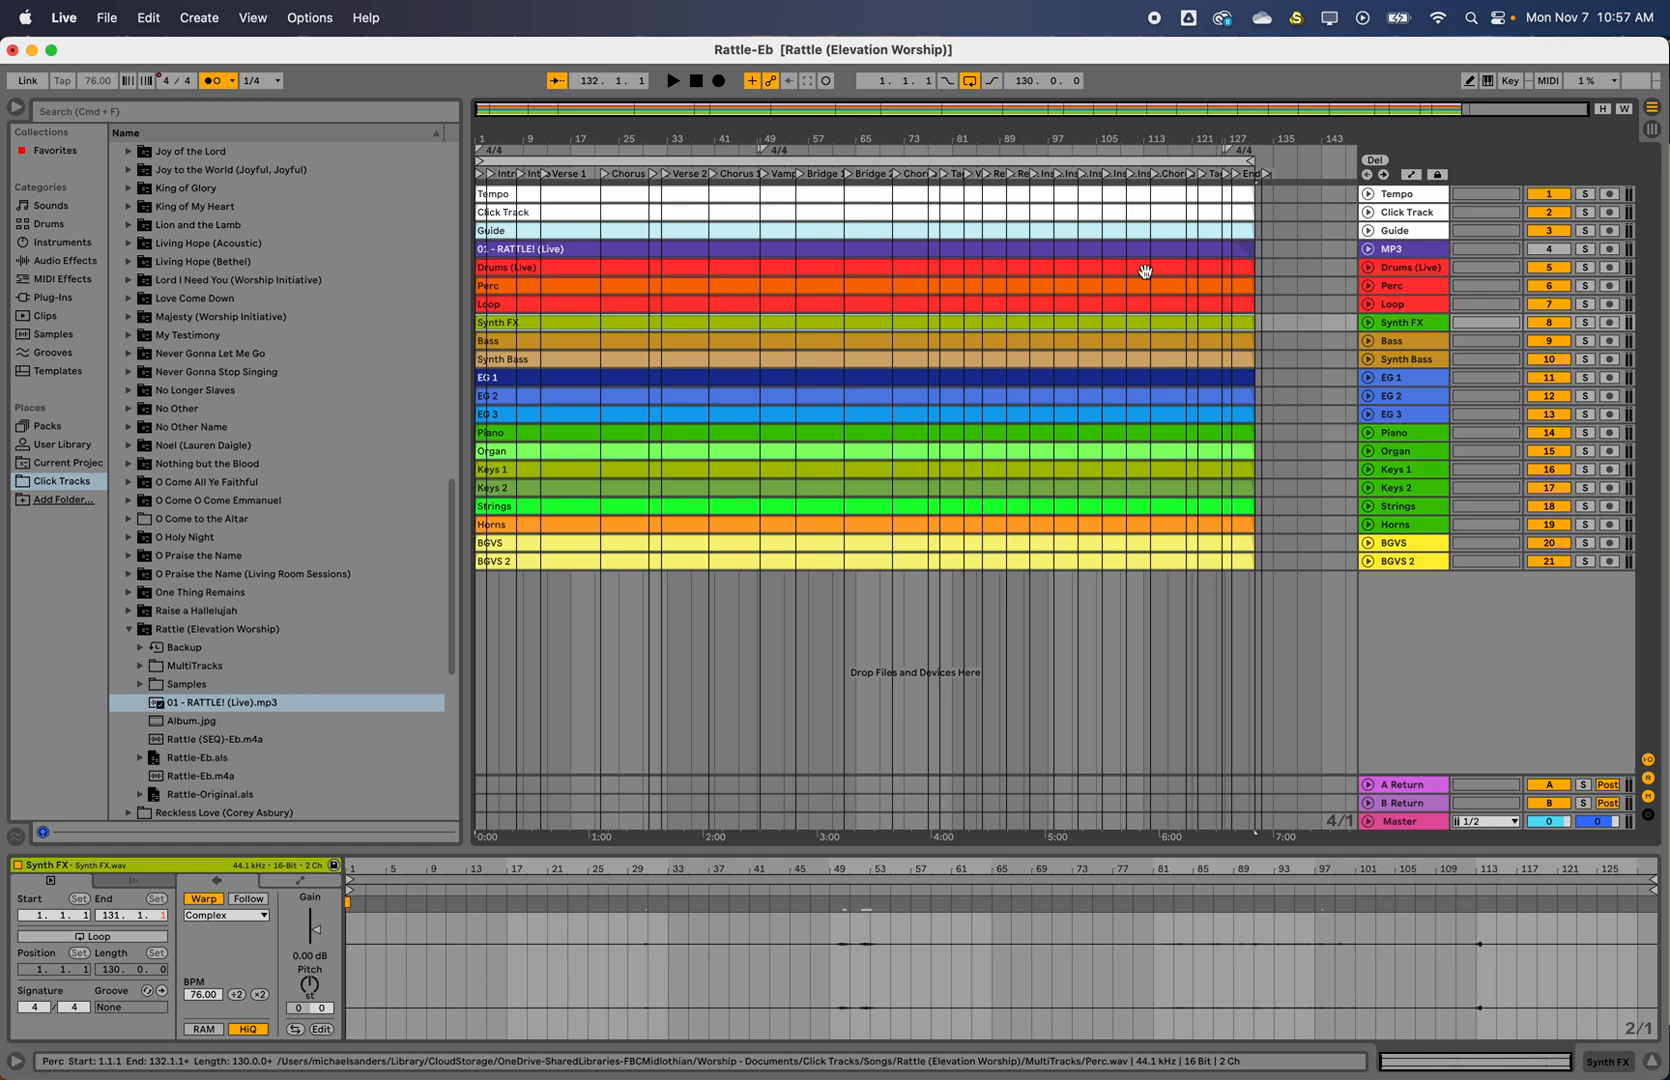
pyautogui.click(1117, 305)
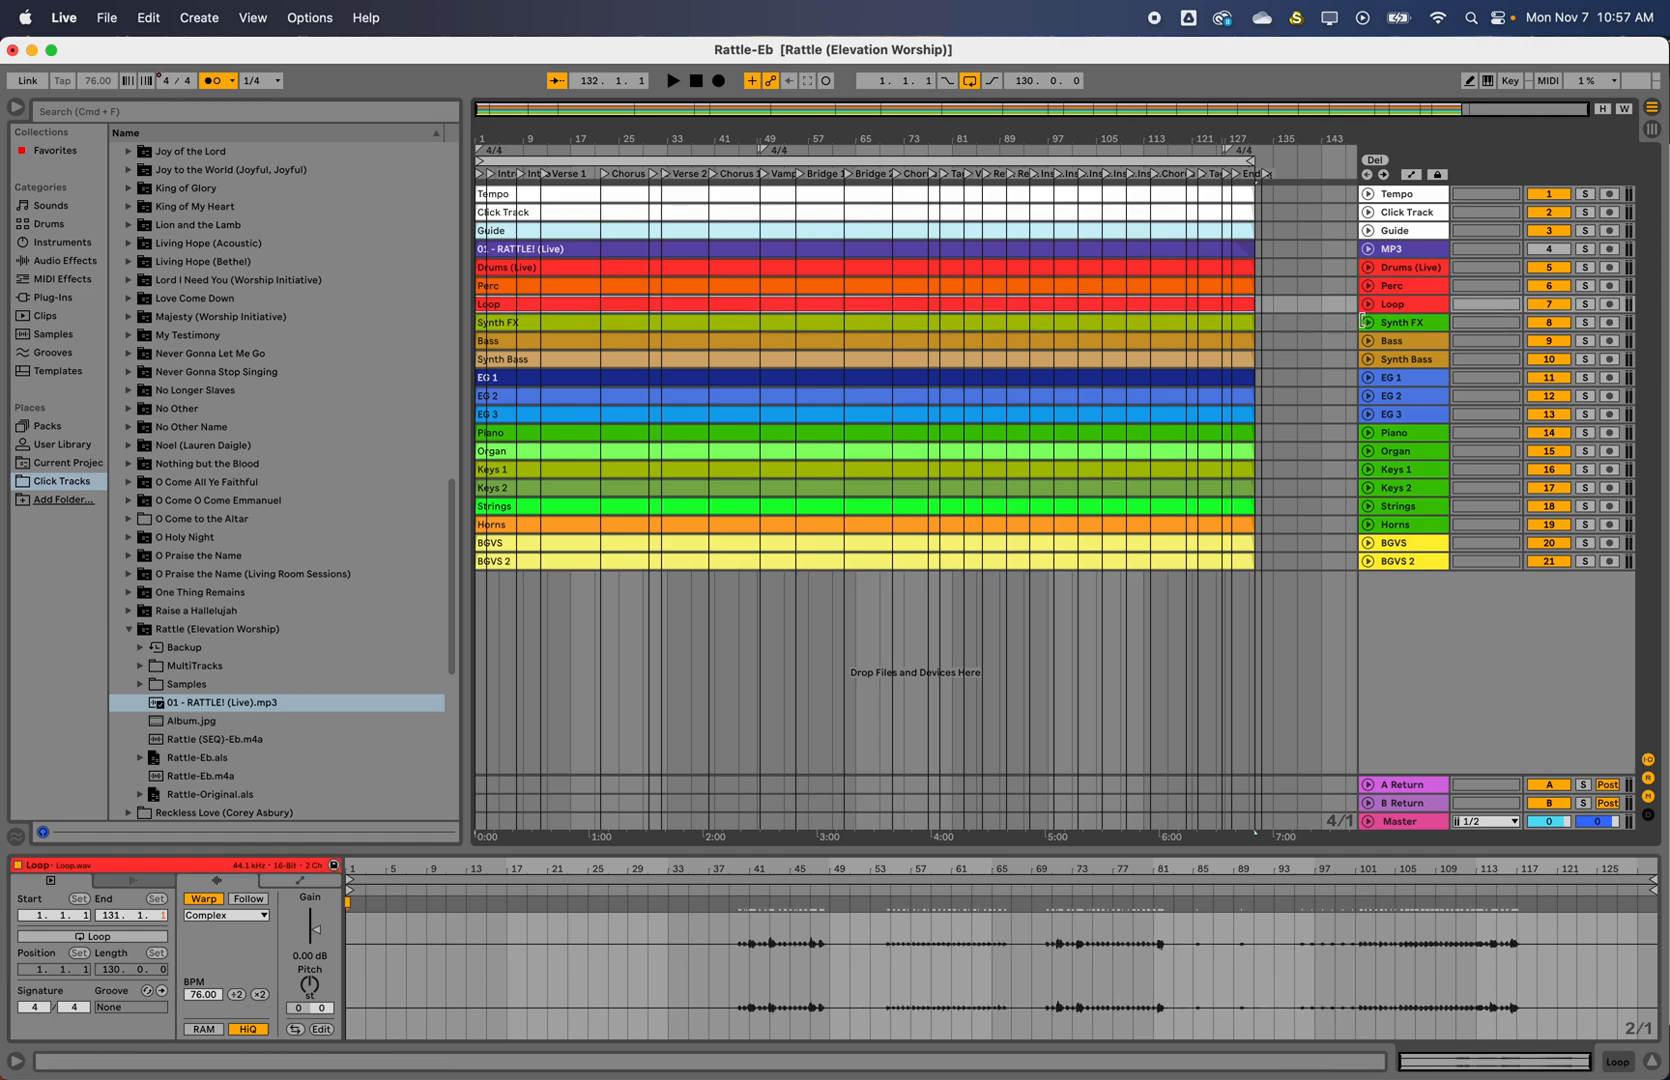
pyautogui.click(1367, 322)
pyautogui.click(1367, 304)
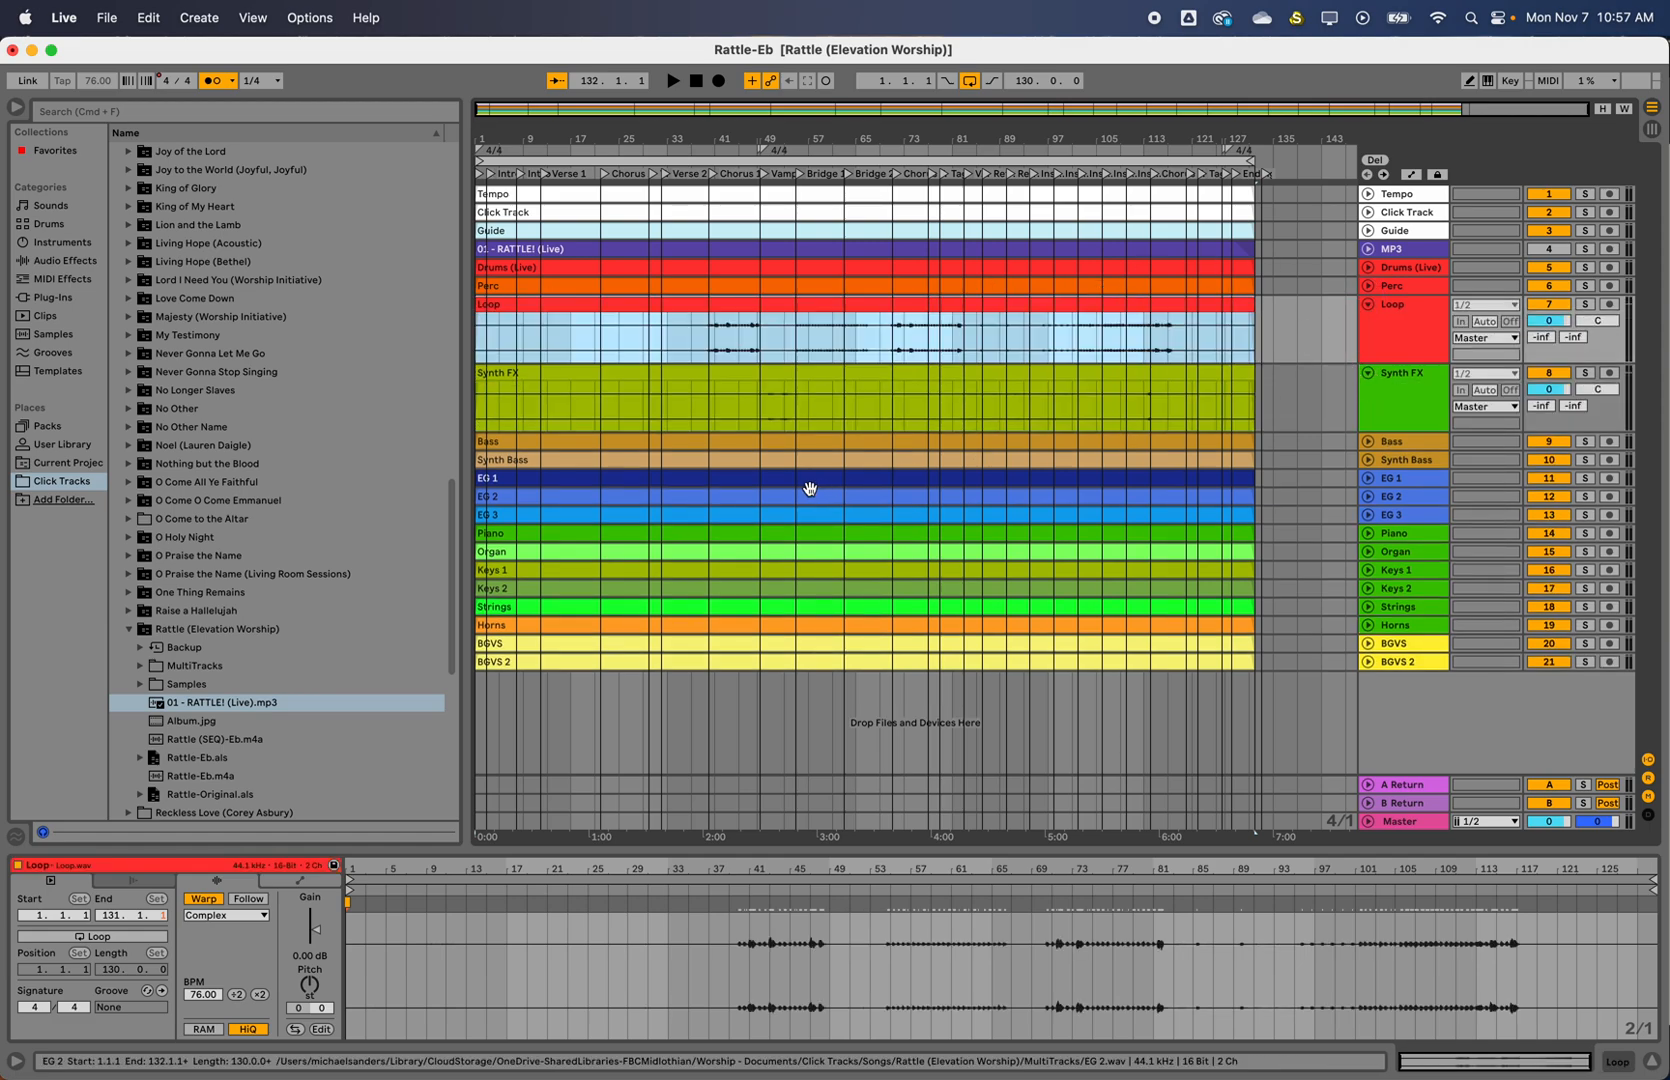
pyautogui.scroll(5, 798, 553)
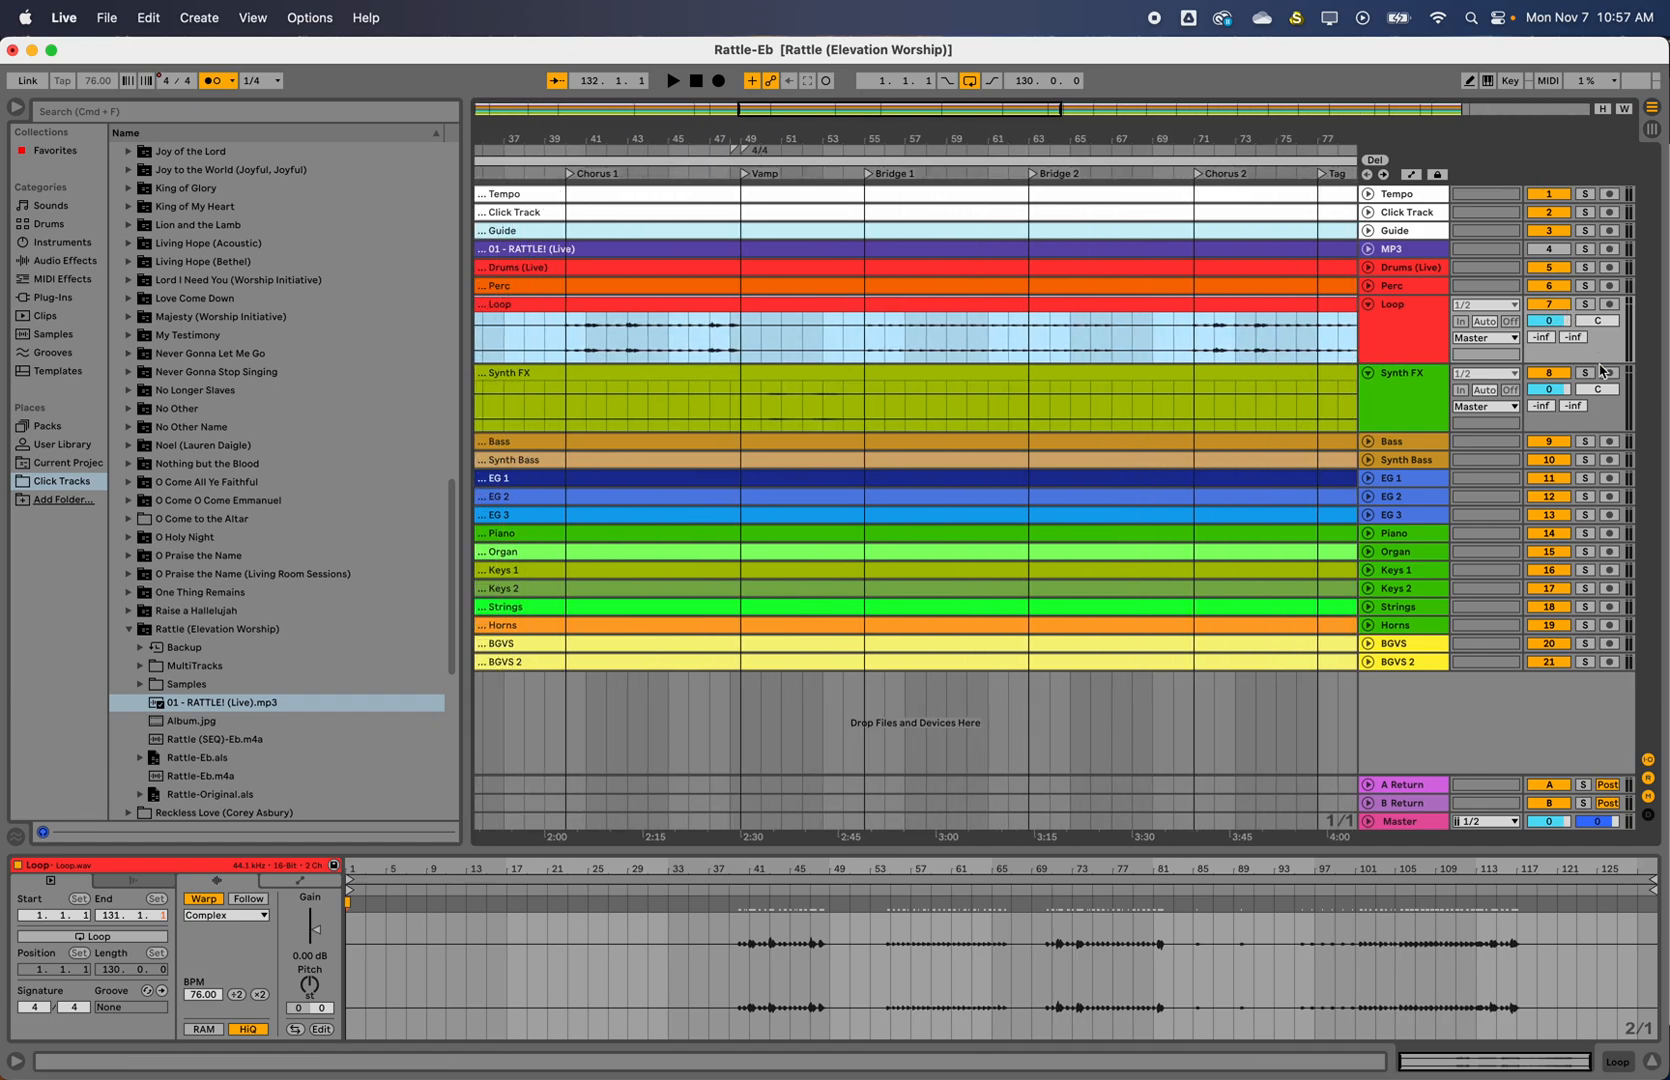
pyautogui.click(1585, 372)
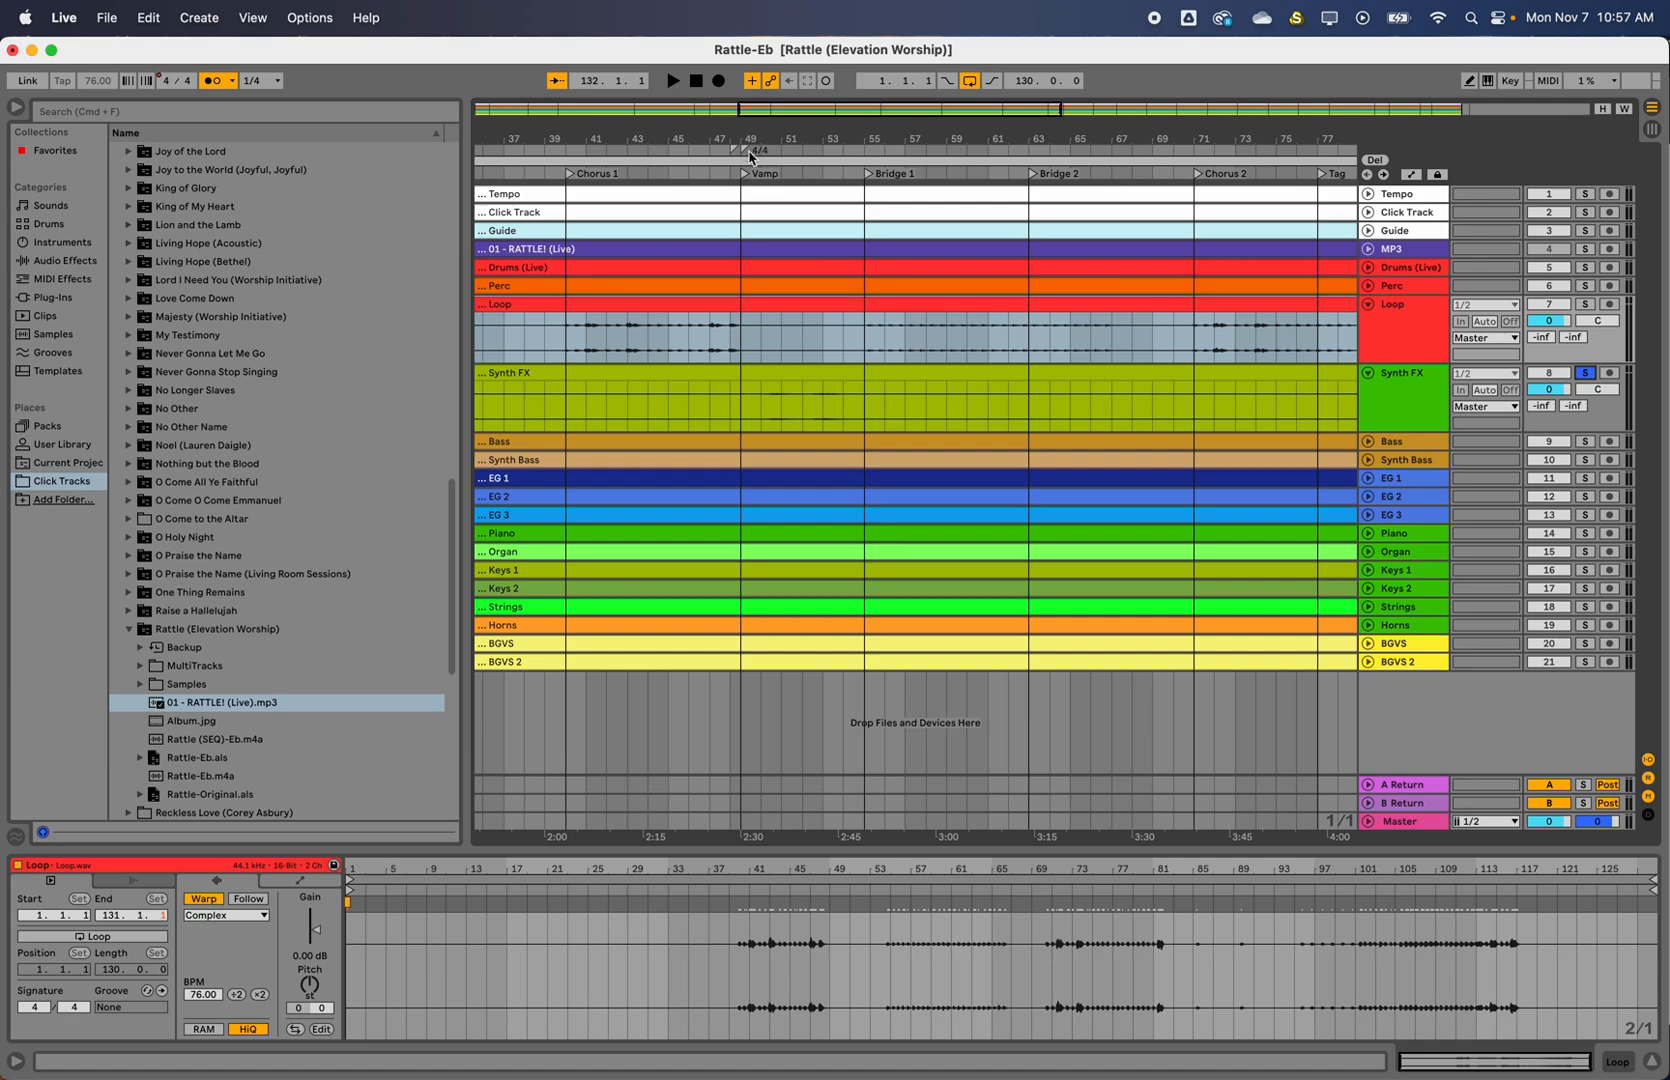
pyautogui.click(760, 173)
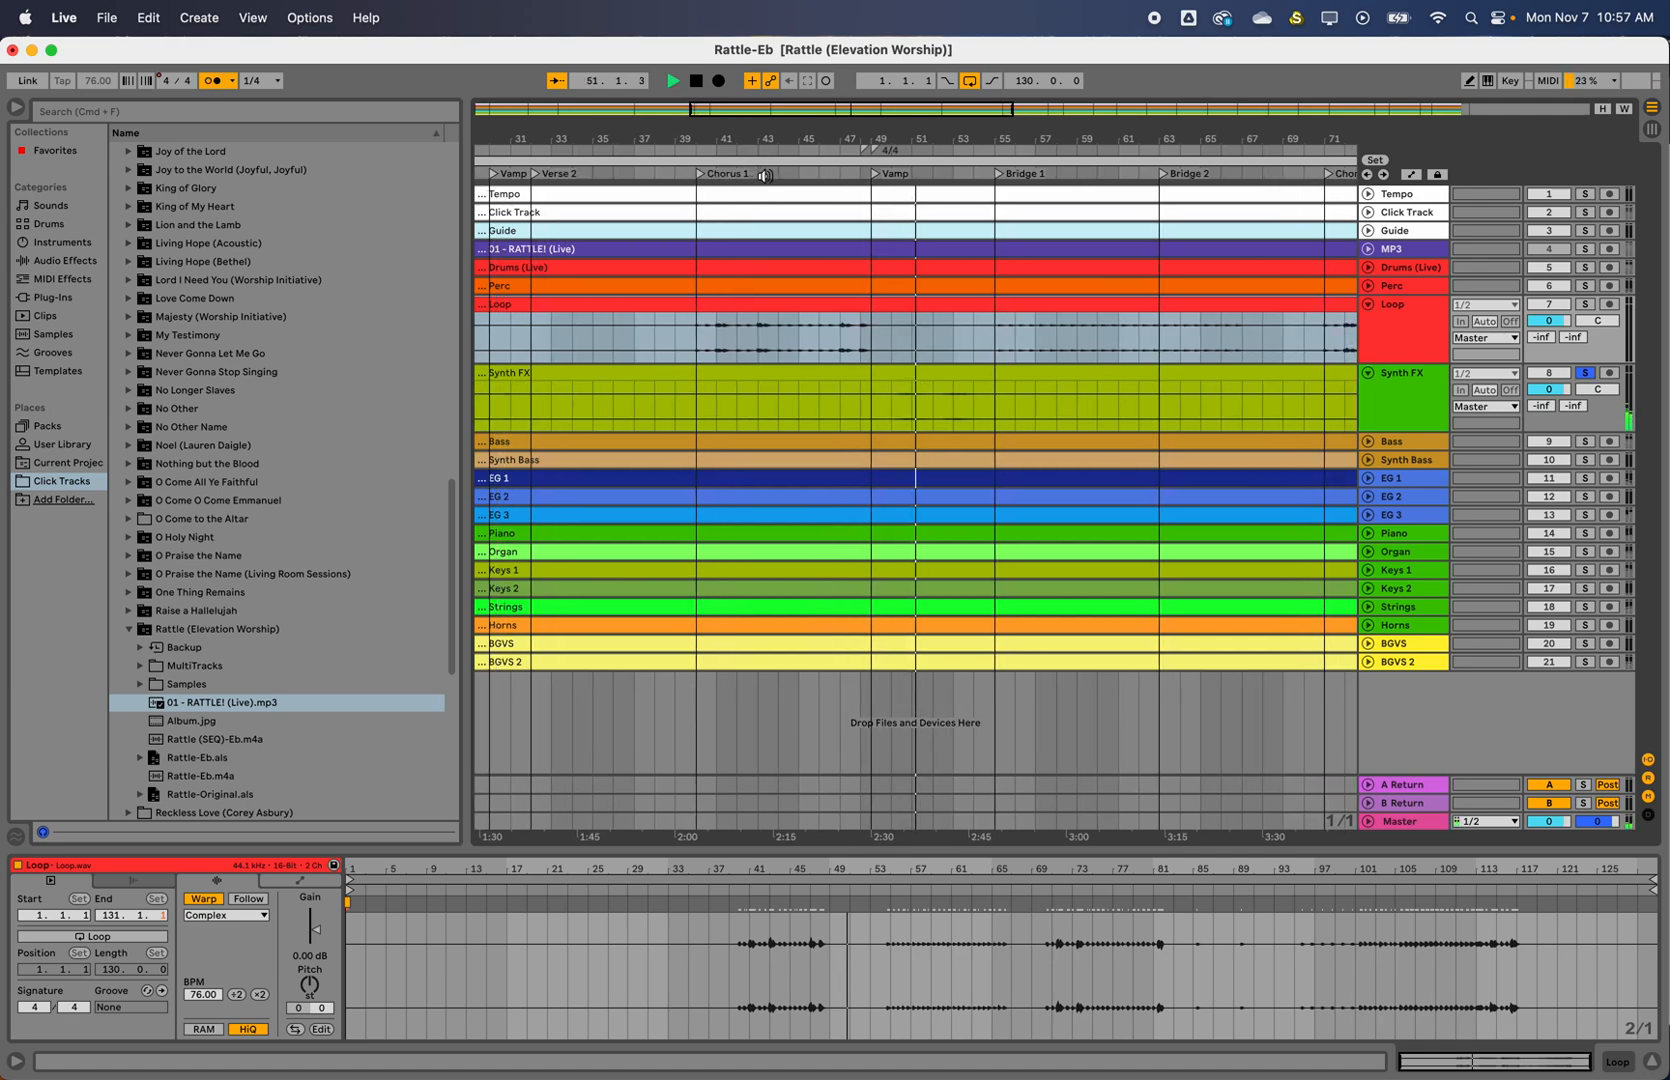
# Transpose the Synth FX clip down 1 semitone and stop playback
pyautogui.click(813, 372)
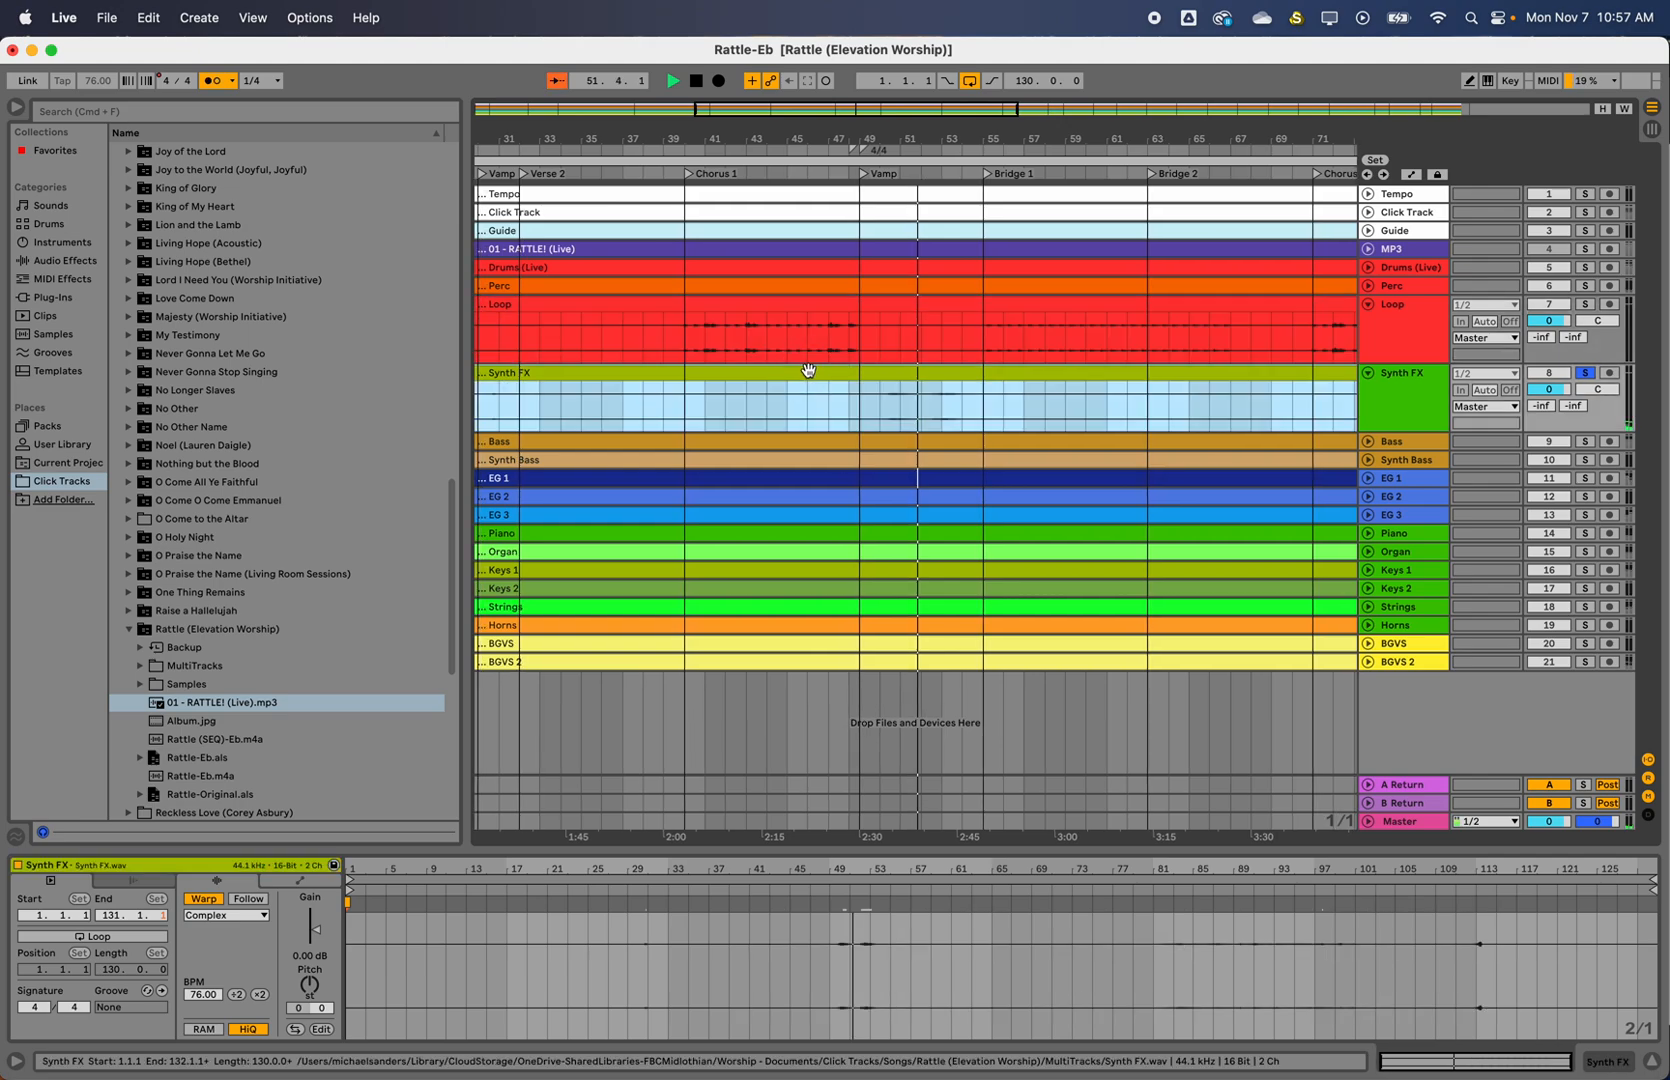
pyautogui.click(296, 1009)
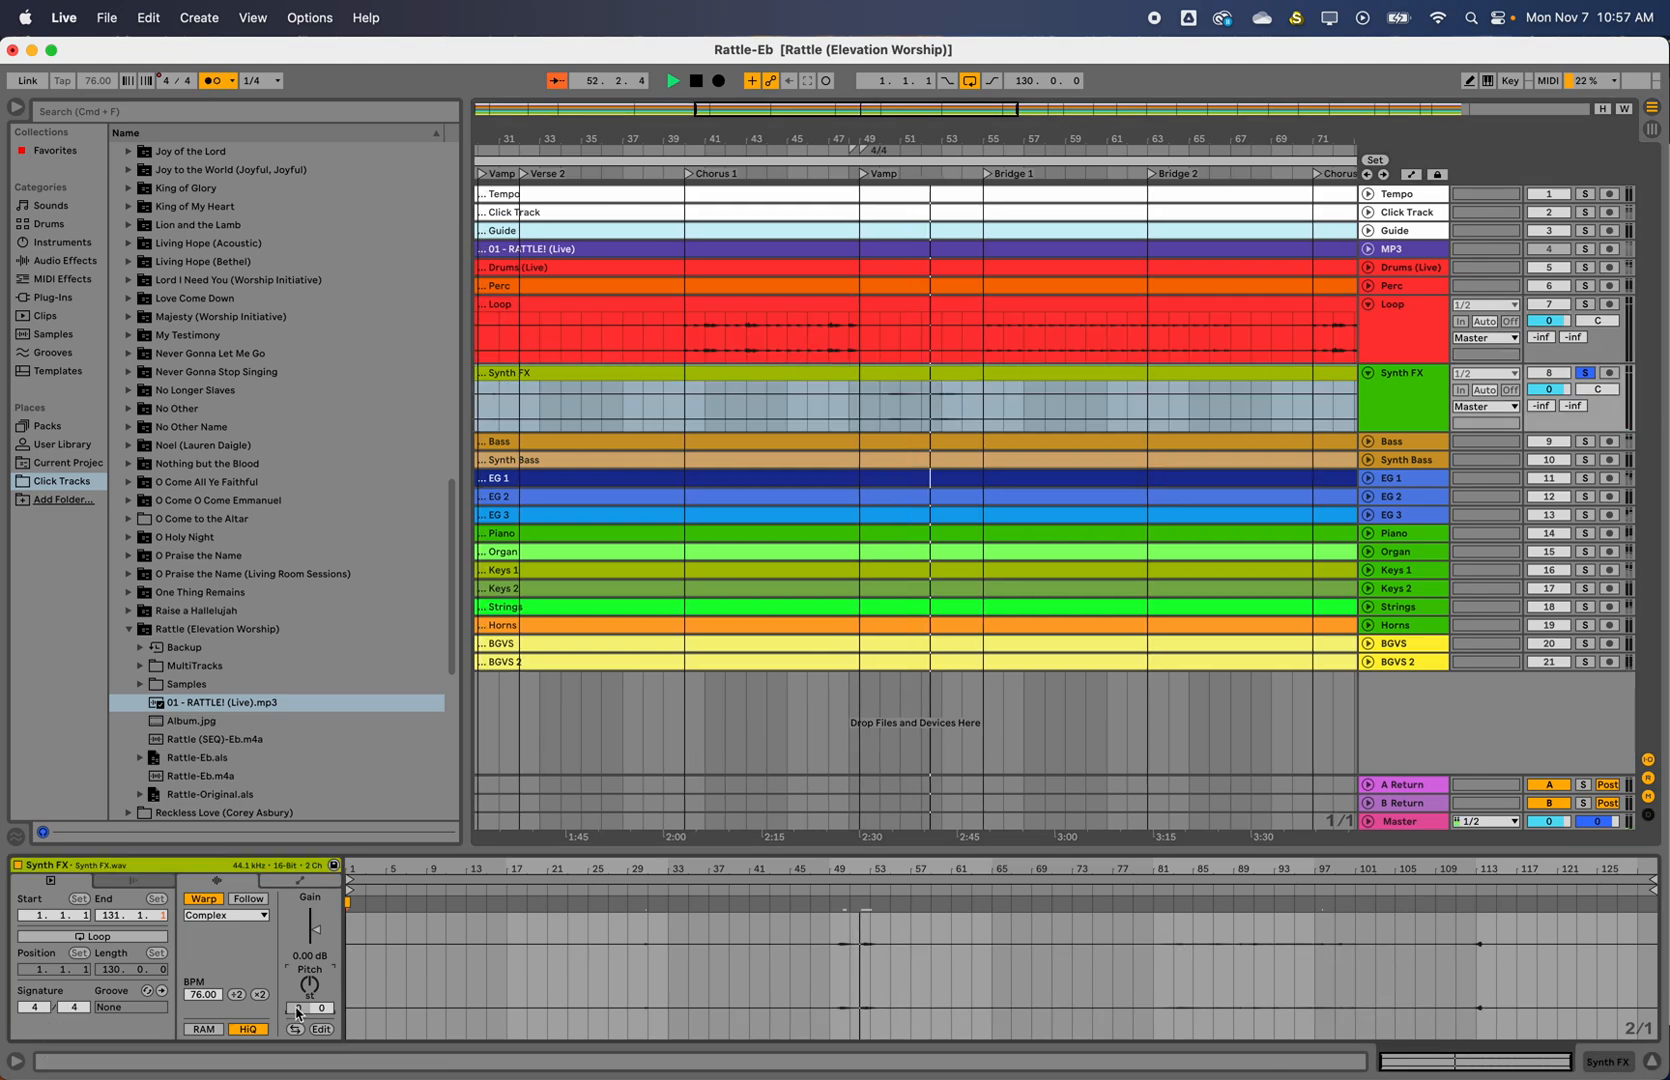
pyautogui.press('Return')
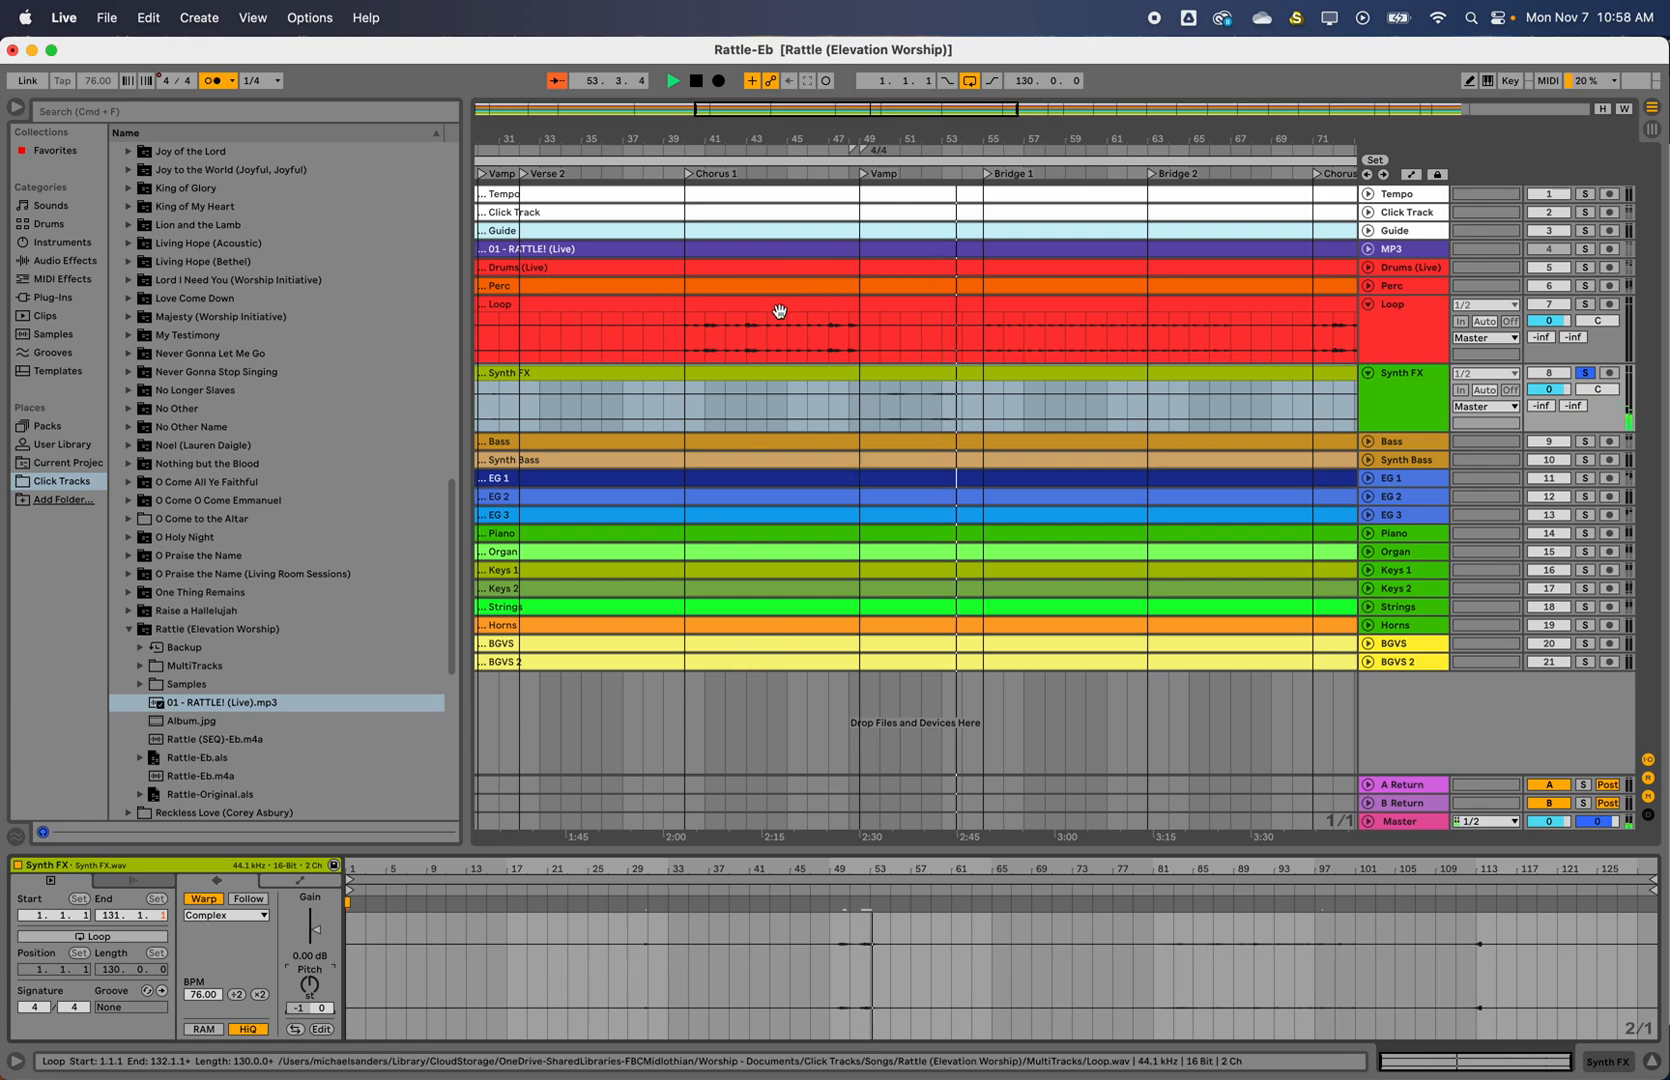
pyautogui.press('space')
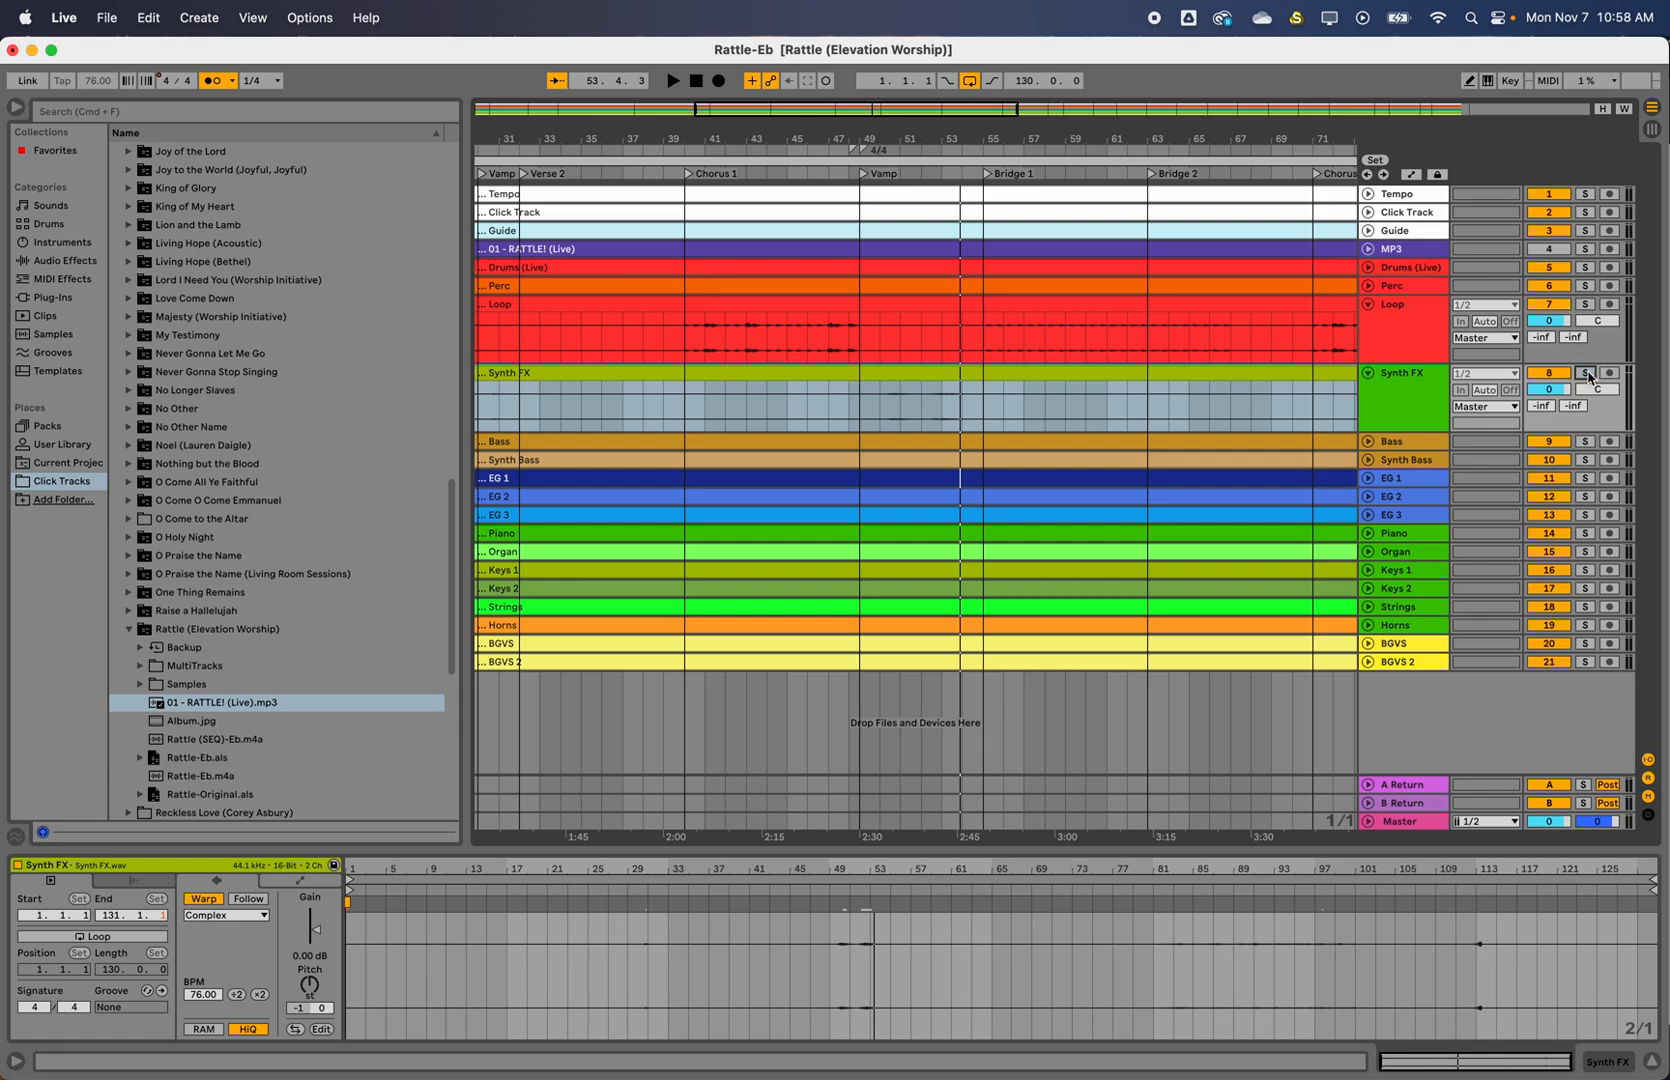
# Listen to the Loop track in solo at Chorus 1, Bridge 1 and the final Chorus 2, then unsolo it and fold both tracks
pyautogui.click(1585, 304)
pyautogui.click(710, 177)
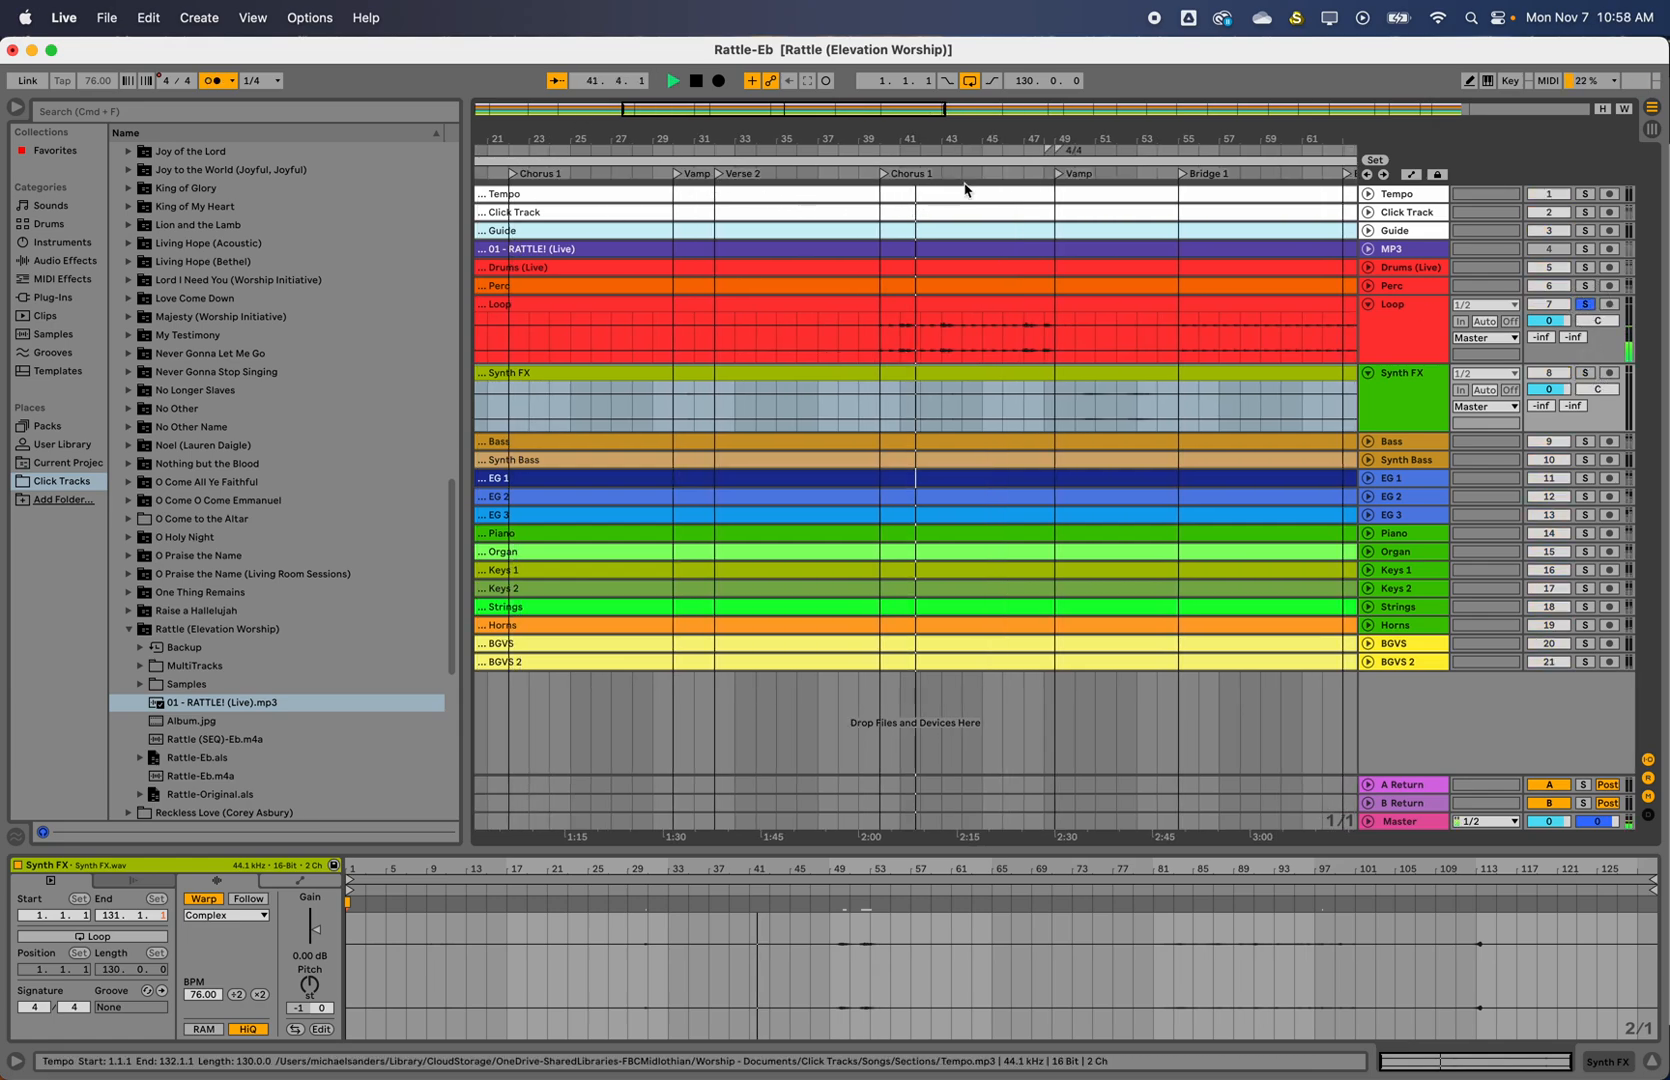
pyautogui.click(988, 174)
pyautogui.moveTo(1185, 324); pyautogui.dragTo(850, 300)
pyautogui.click(847, 169)
pyautogui.hscroll(10, 1134, 278)
pyautogui.hscroll(5, 1134, 278)
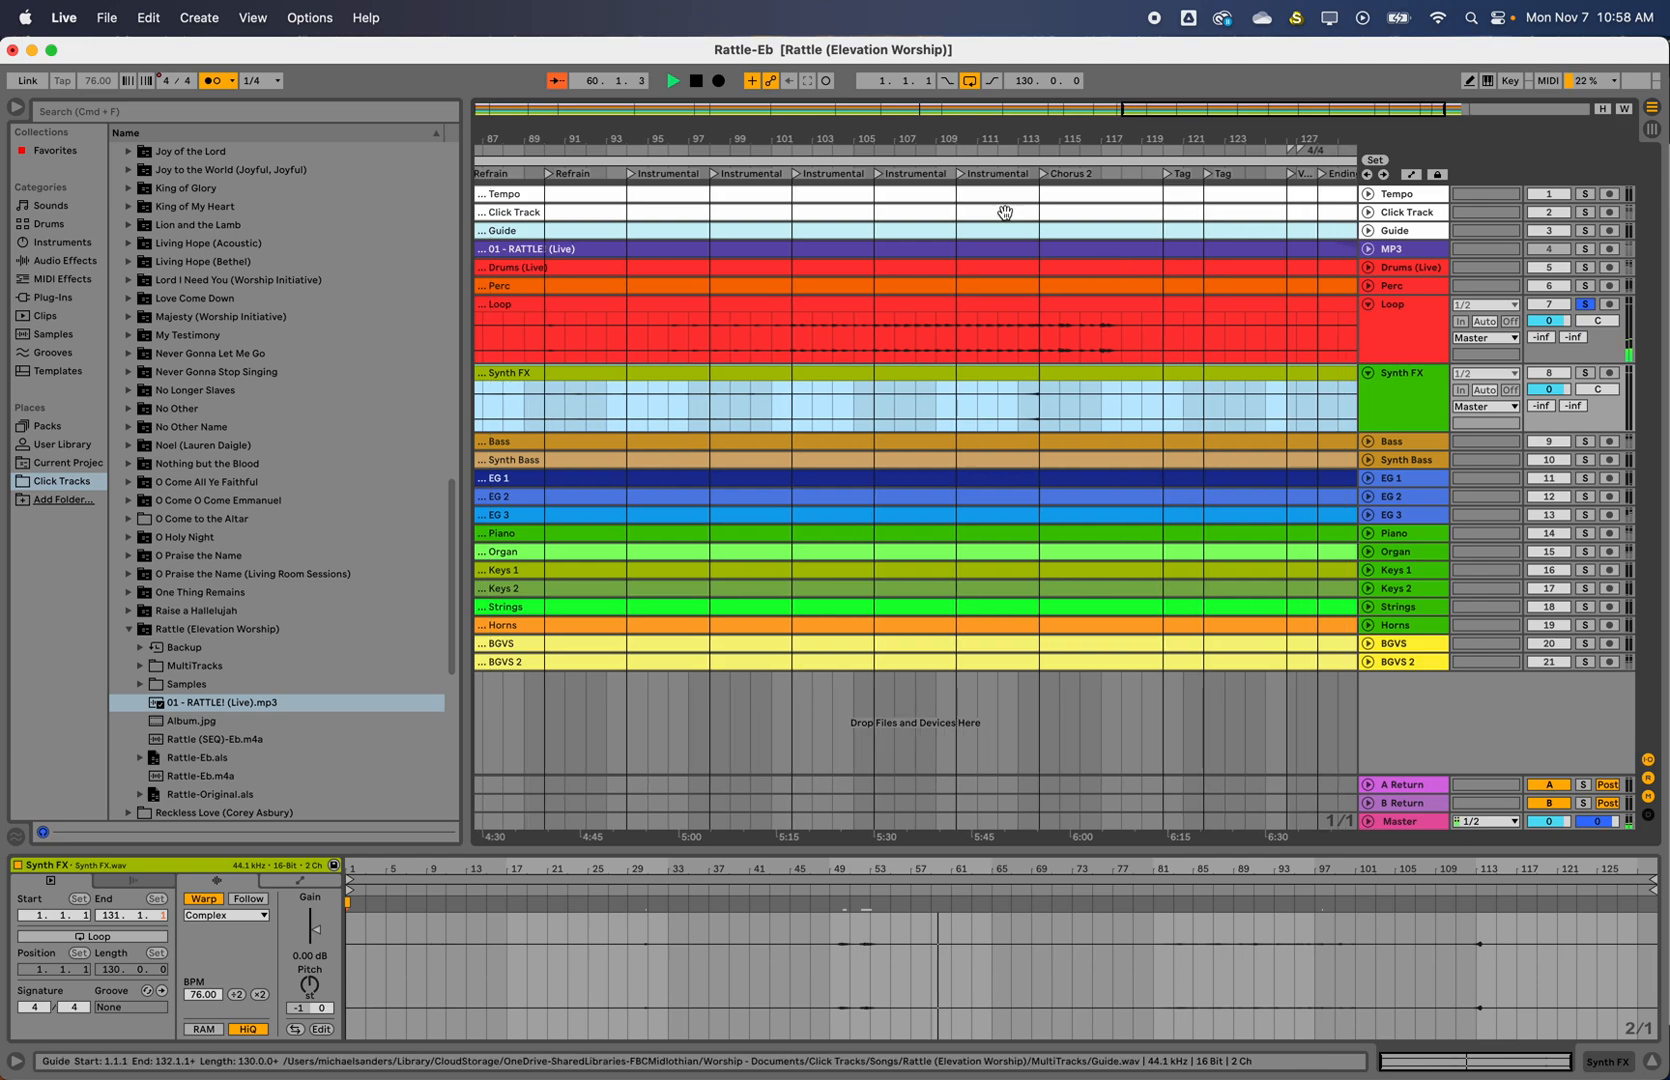
pyautogui.click(1080, 168)
pyautogui.press('space')
pyautogui.click(1585, 305)
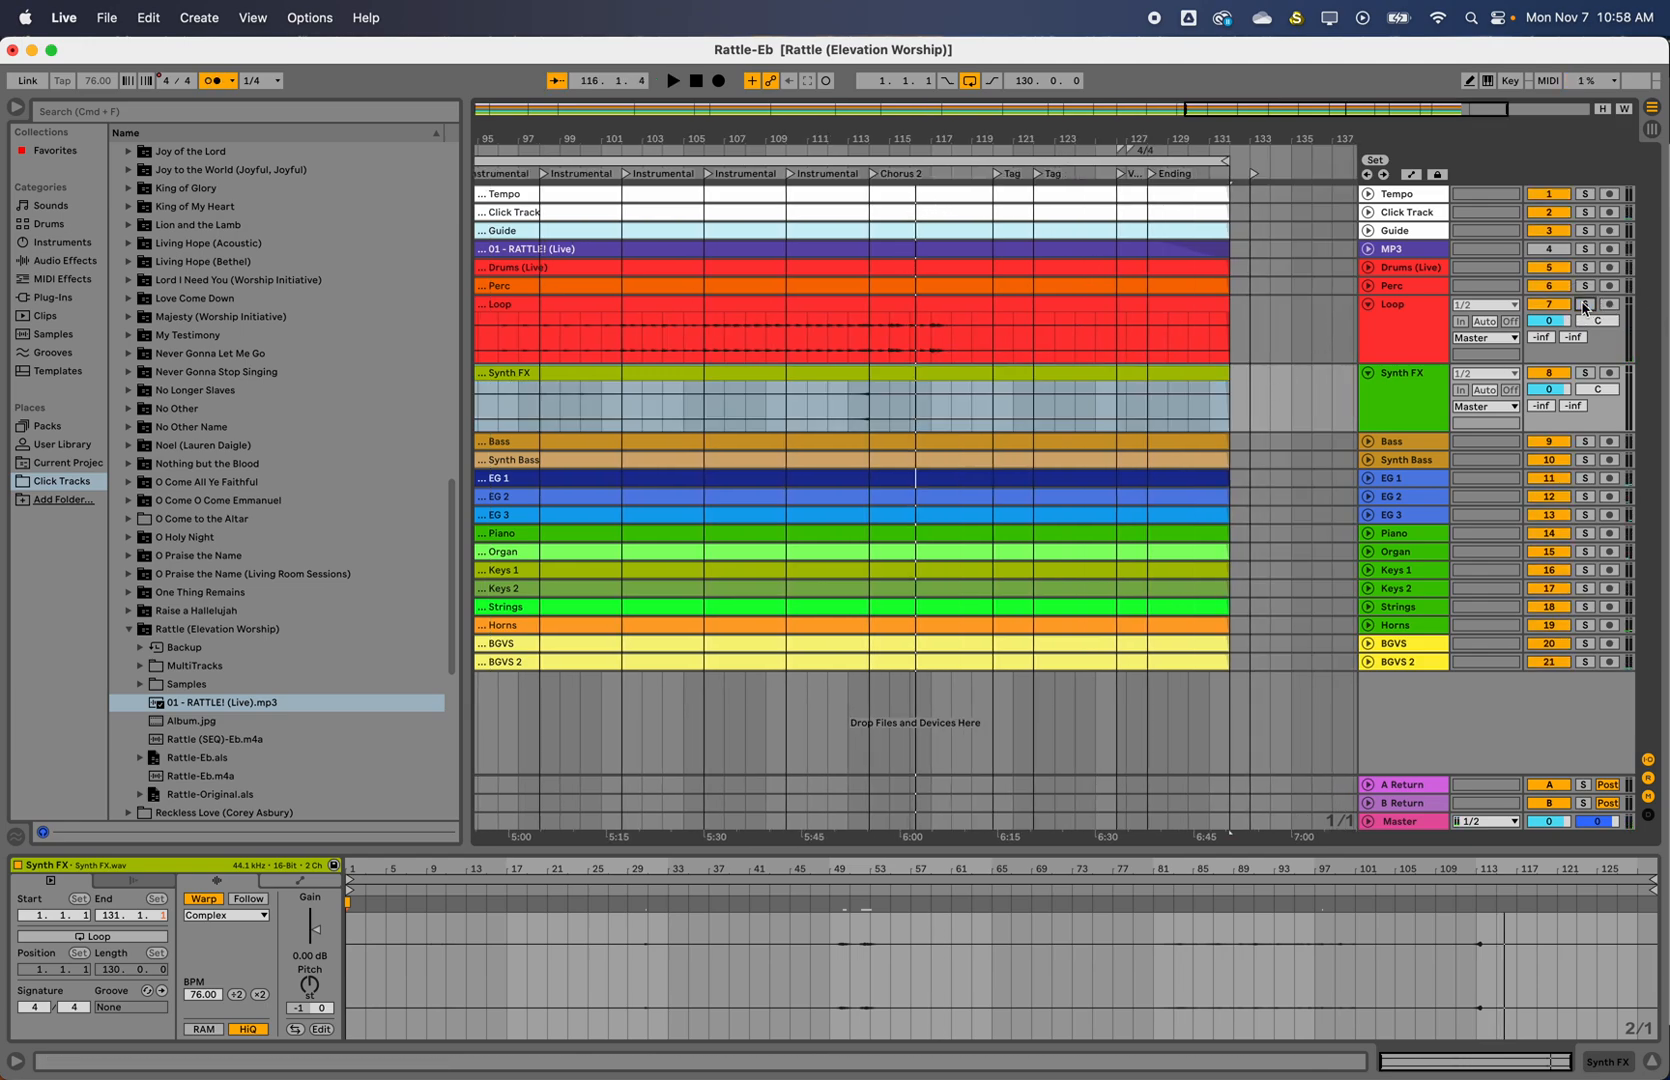
pyautogui.click(1368, 305)
pyautogui.click(1368, 323)
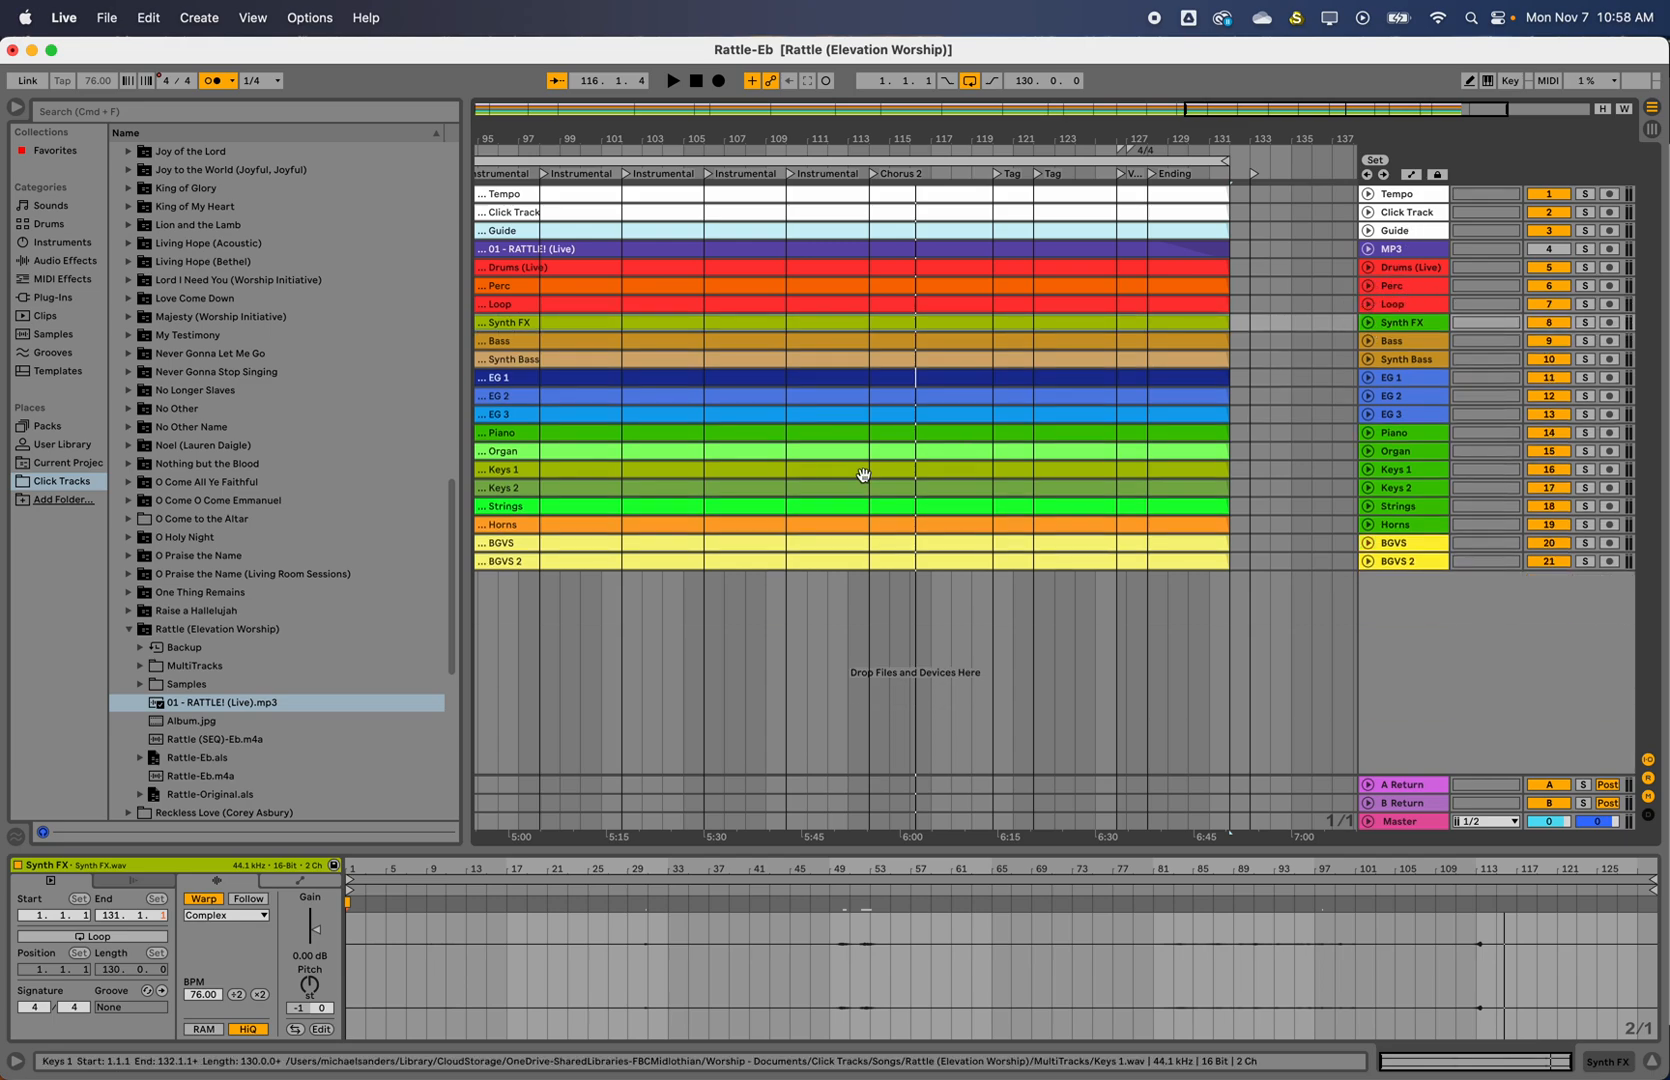
# Save the Live set under the new name Rattle-D in the Rattle (Elevation Worship) folder
pyautogui.hscroll(-15, 863, 475)
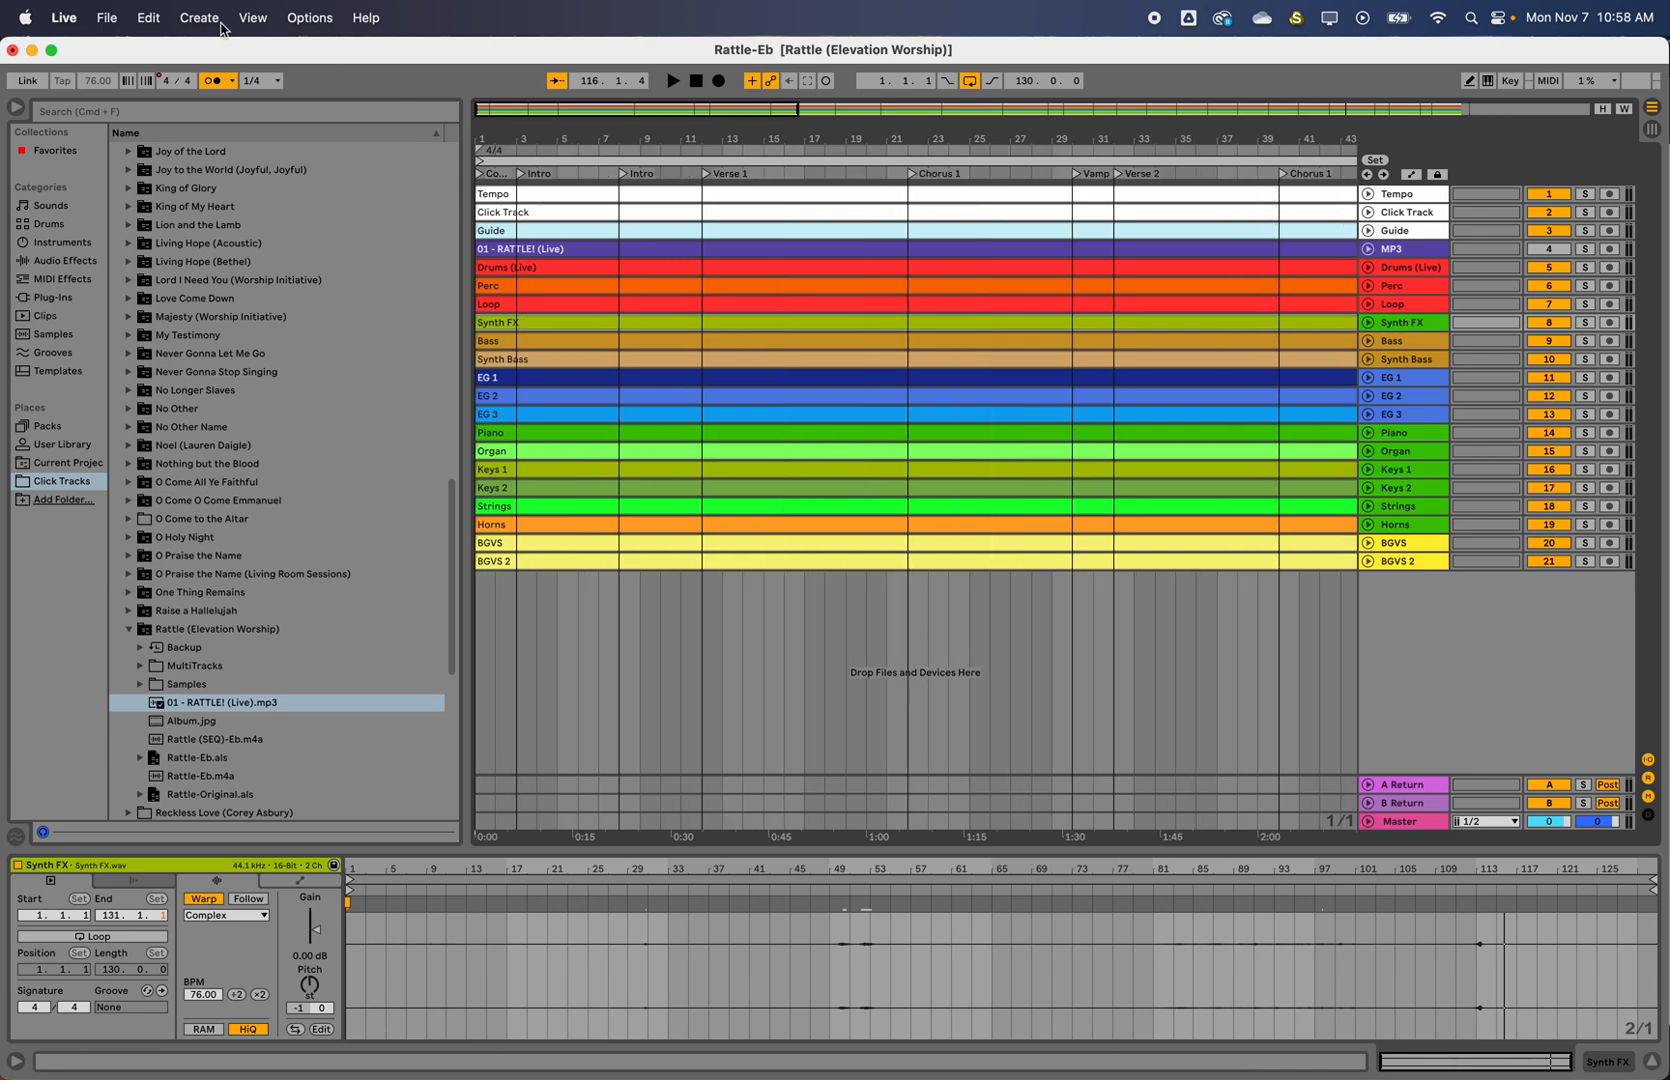
pyautogui.click(108, 18)
pyautogui.click(150, 233)
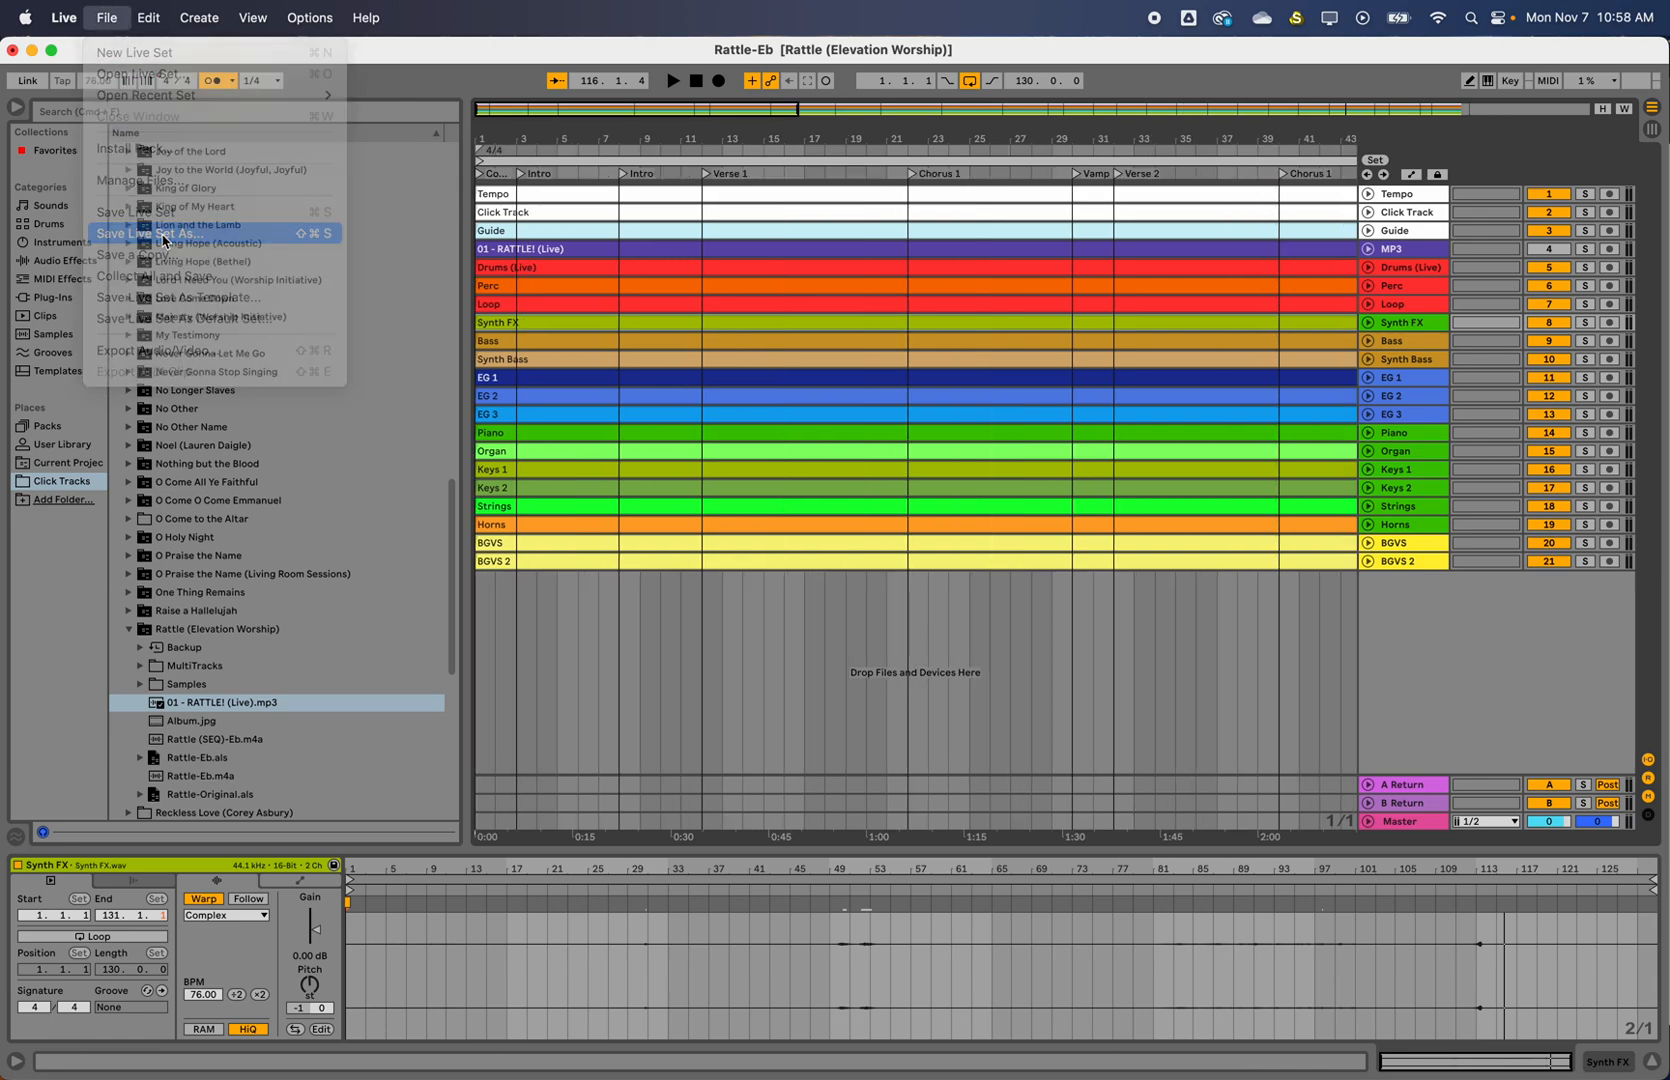
pyautogui.click(873, 261)
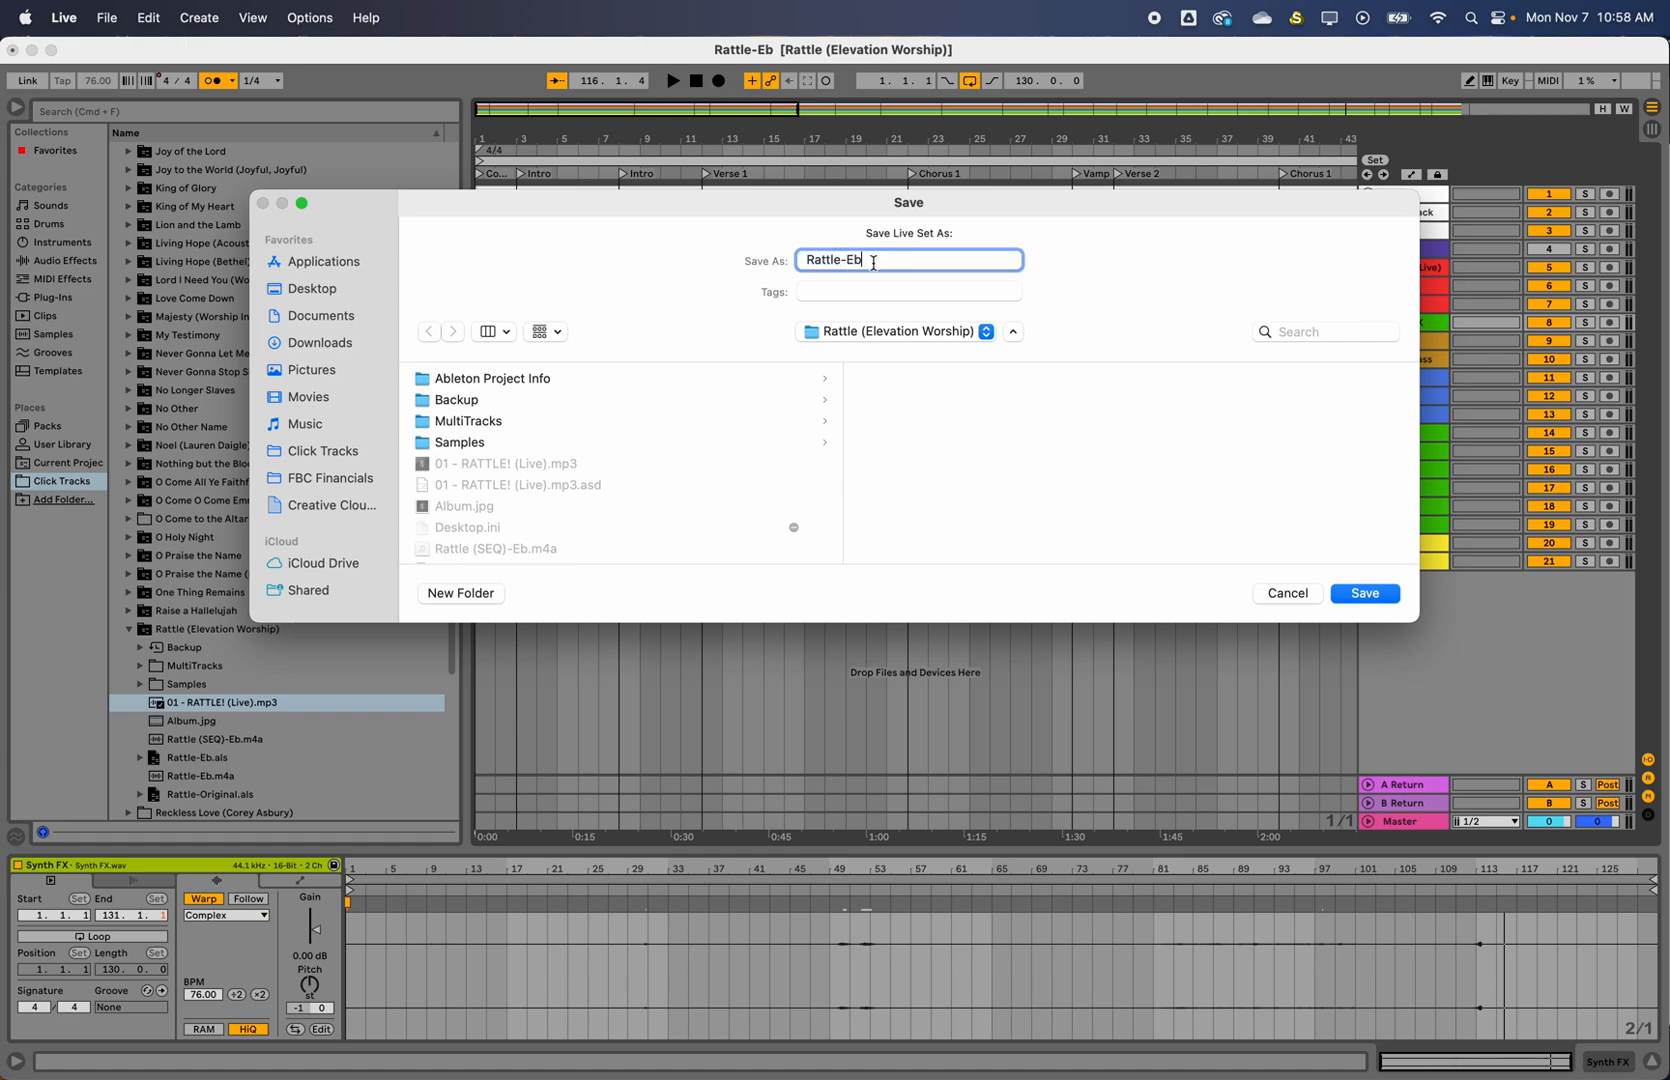
pyautogui.write('D')
pyautogui.press('Return')
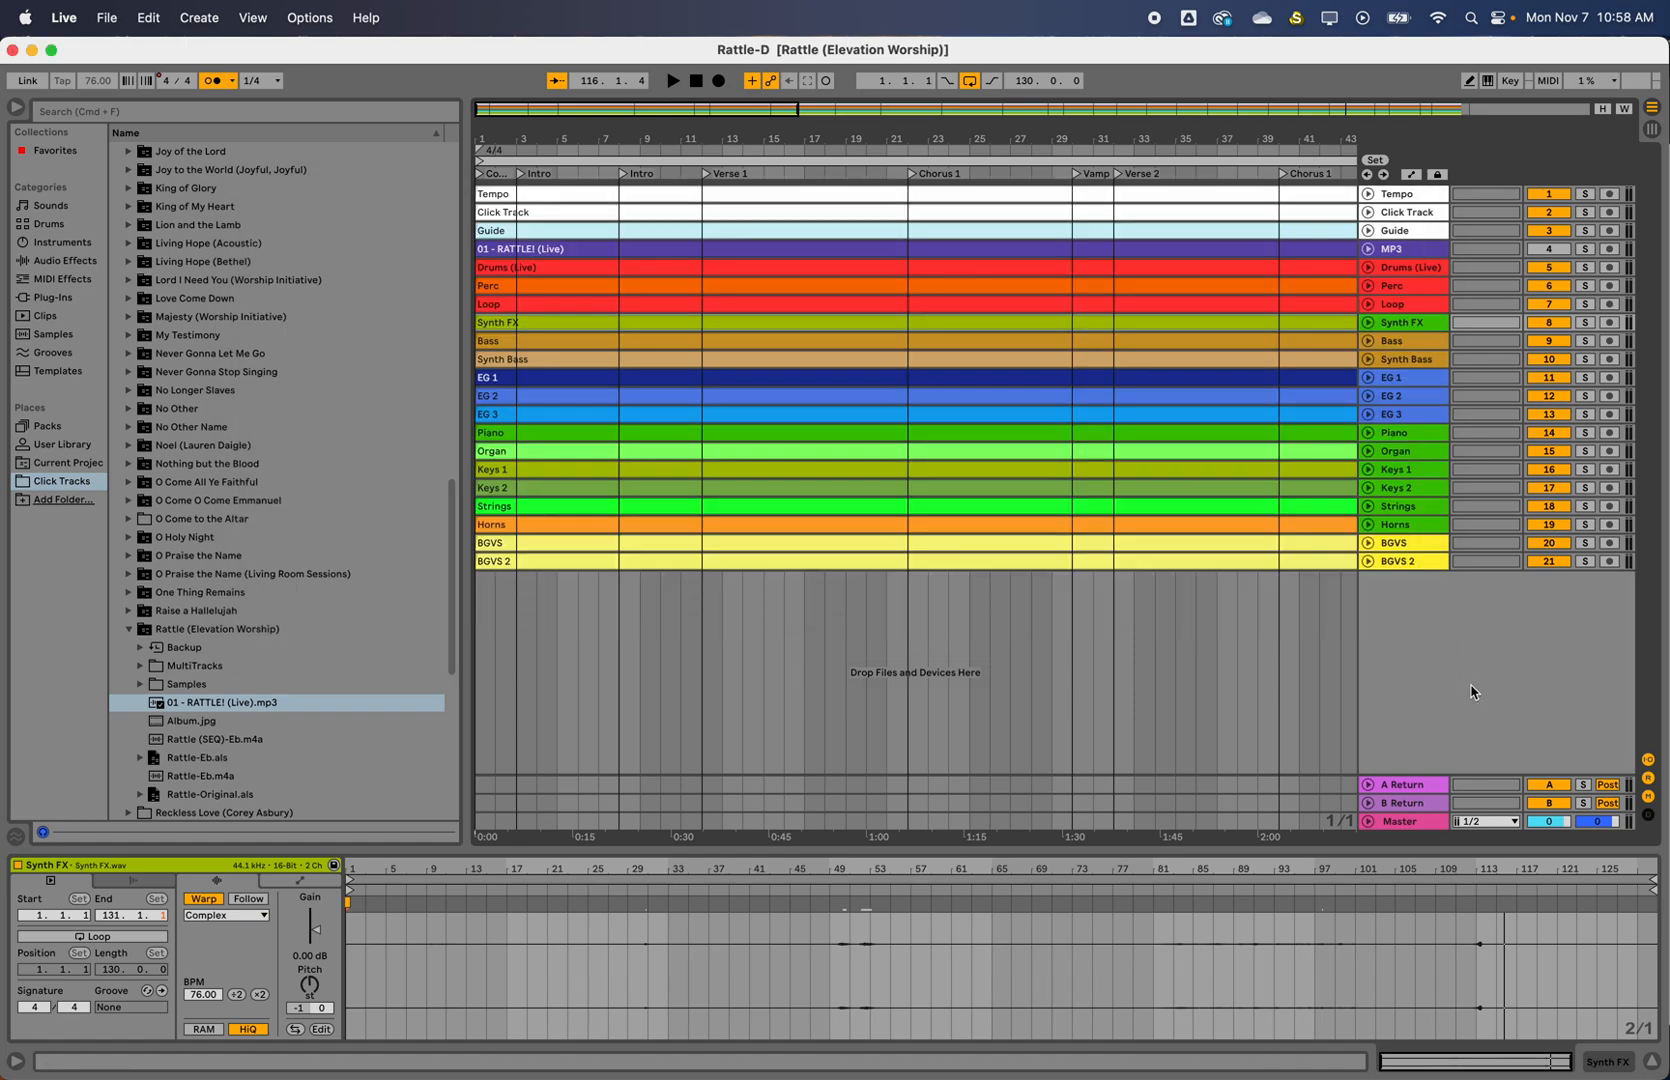
# Export the full Master mix as a 16-bit WAV file named Rattle (SEQ)-D, keeping the existing render range
pyautogui.press('super+alt+r')
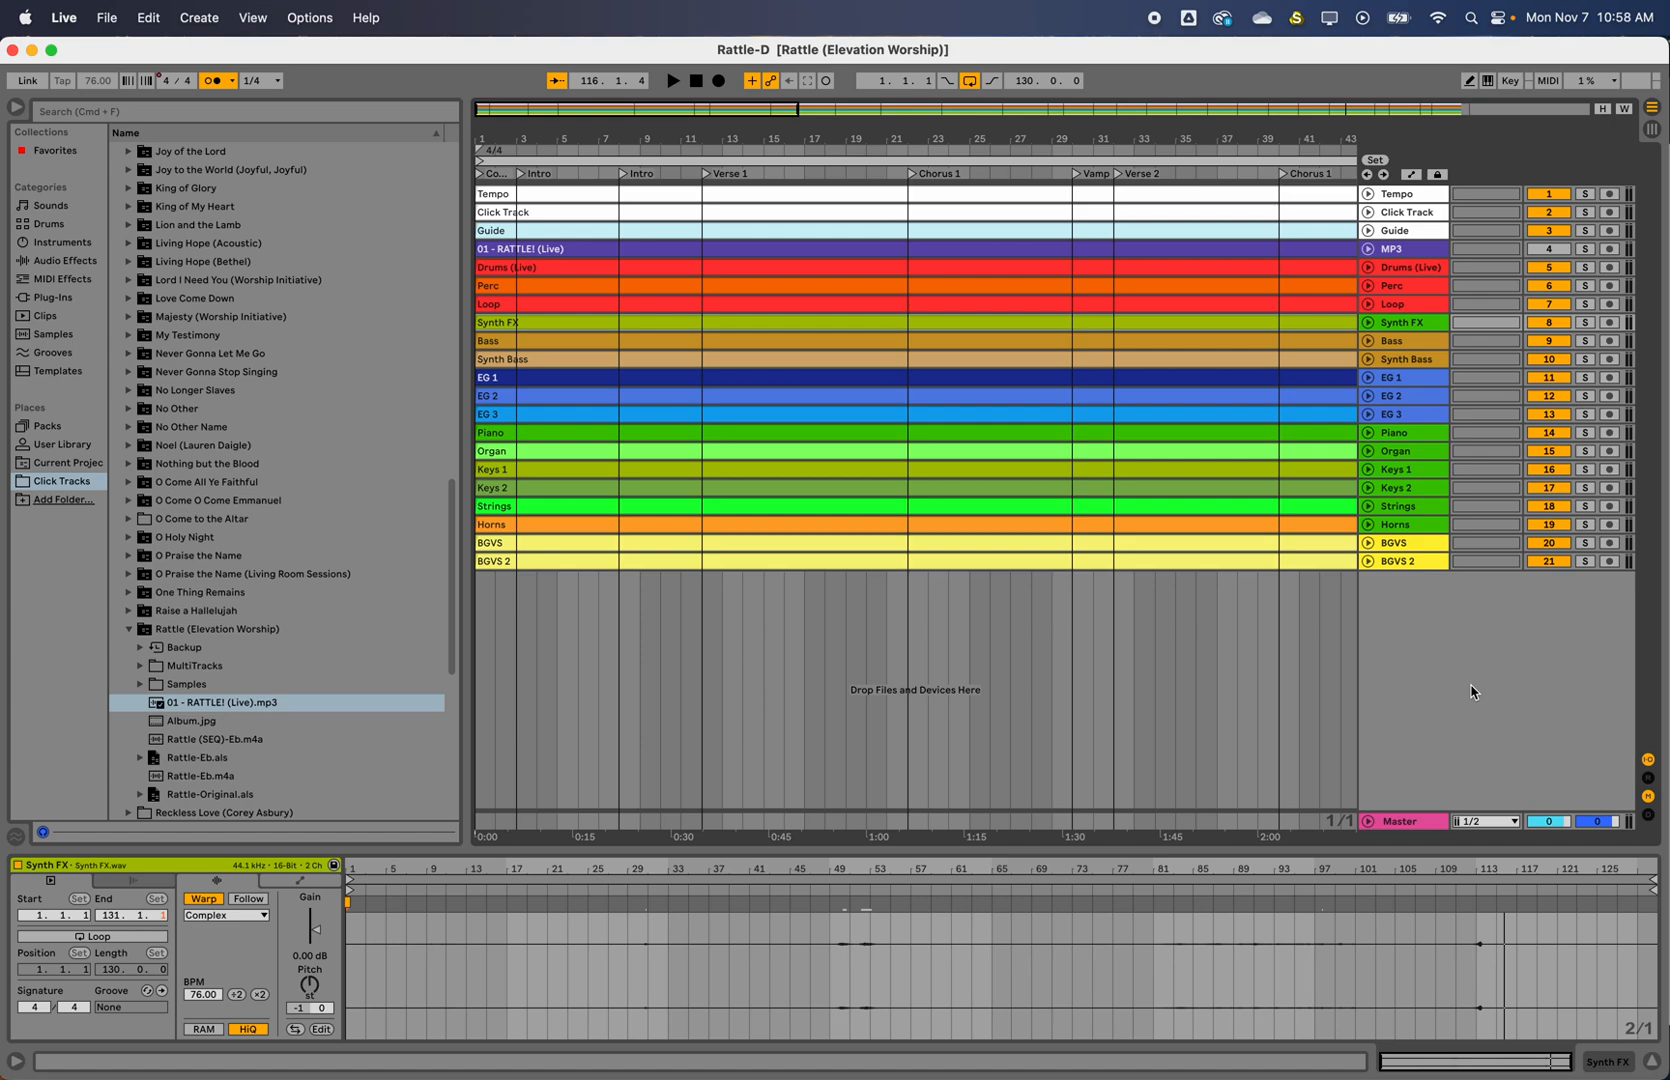
pyautogui.press('super+alt+r')
pyautogui.press('super+shift+r')
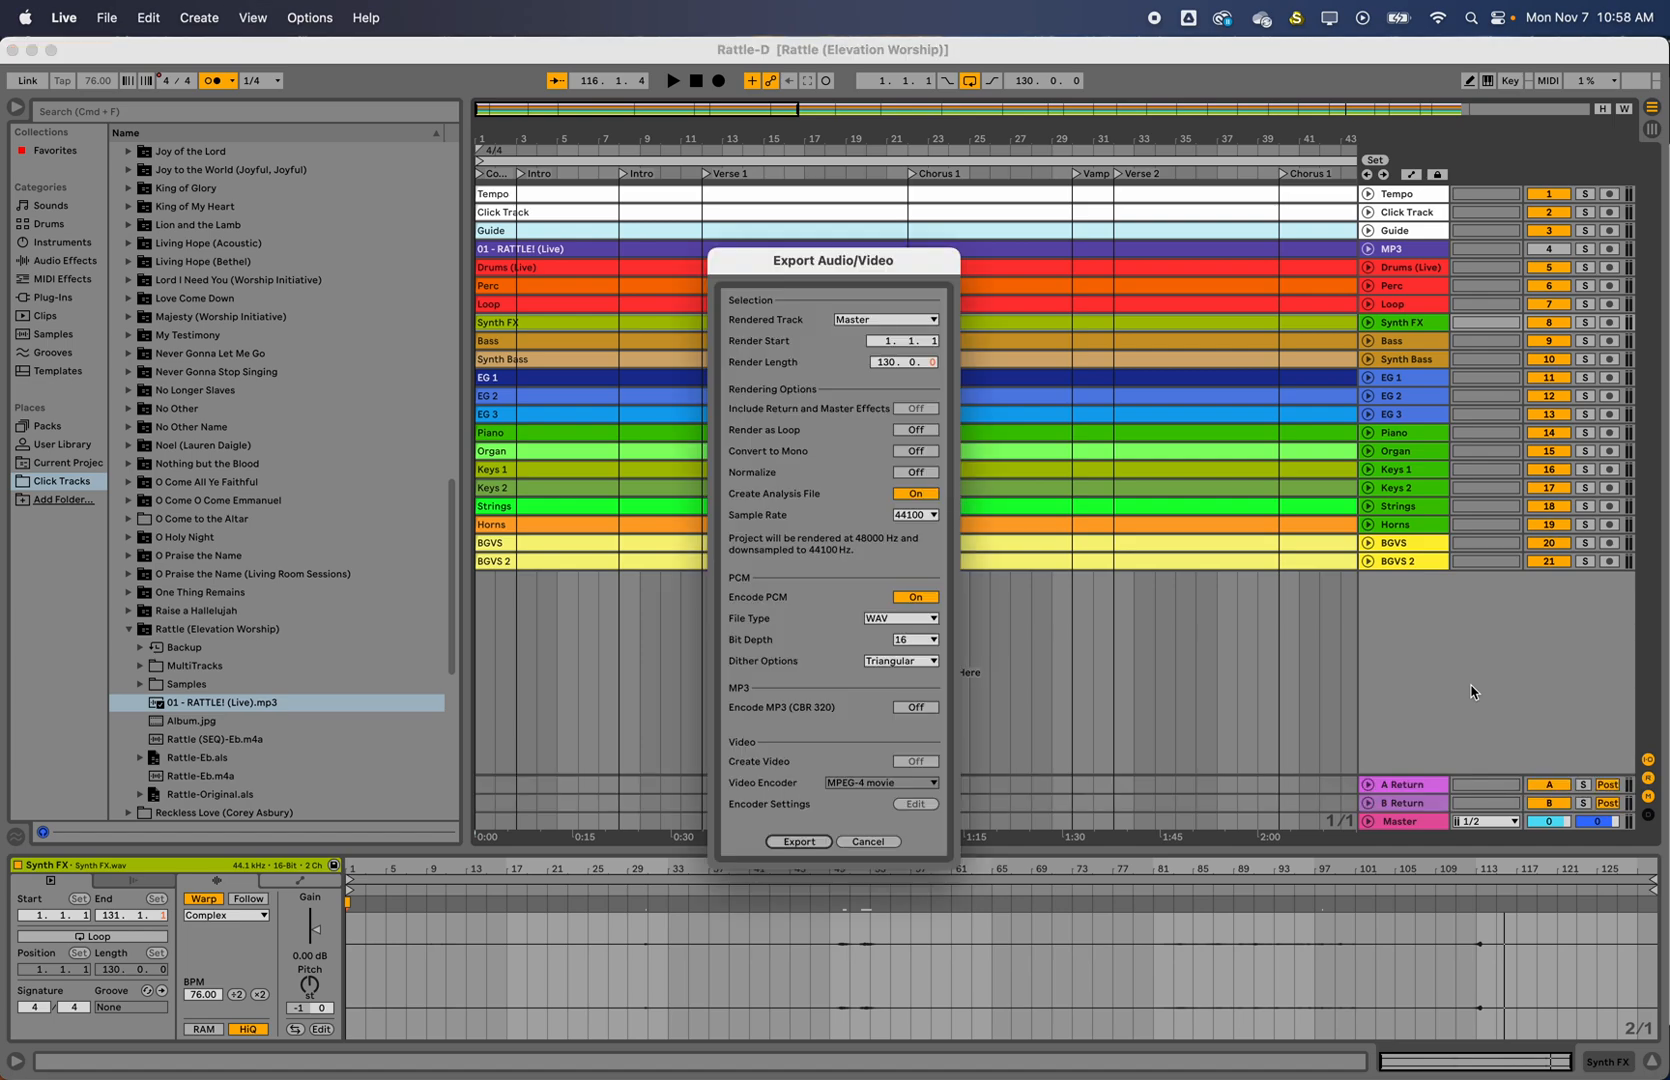
pyautogui.click(793, 841)
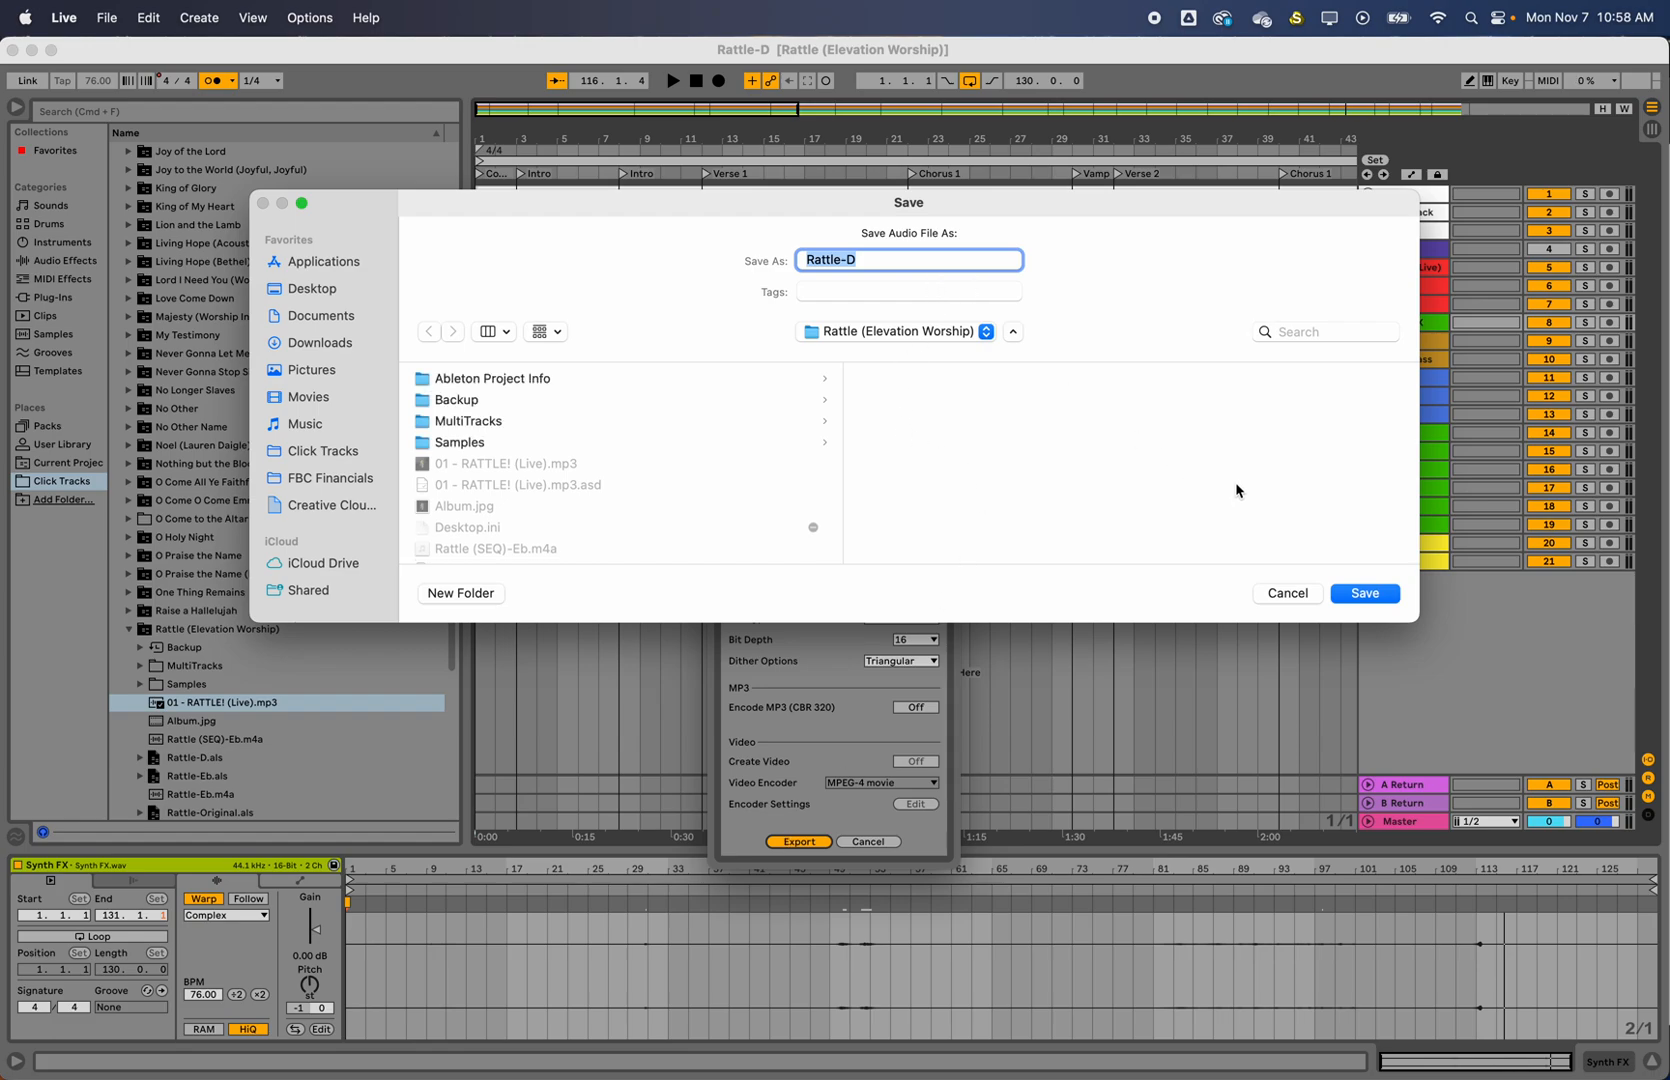
pyautogui.click(838, 259)
pyautogui.write('(SEQ)')
pyautogui.press('Return')
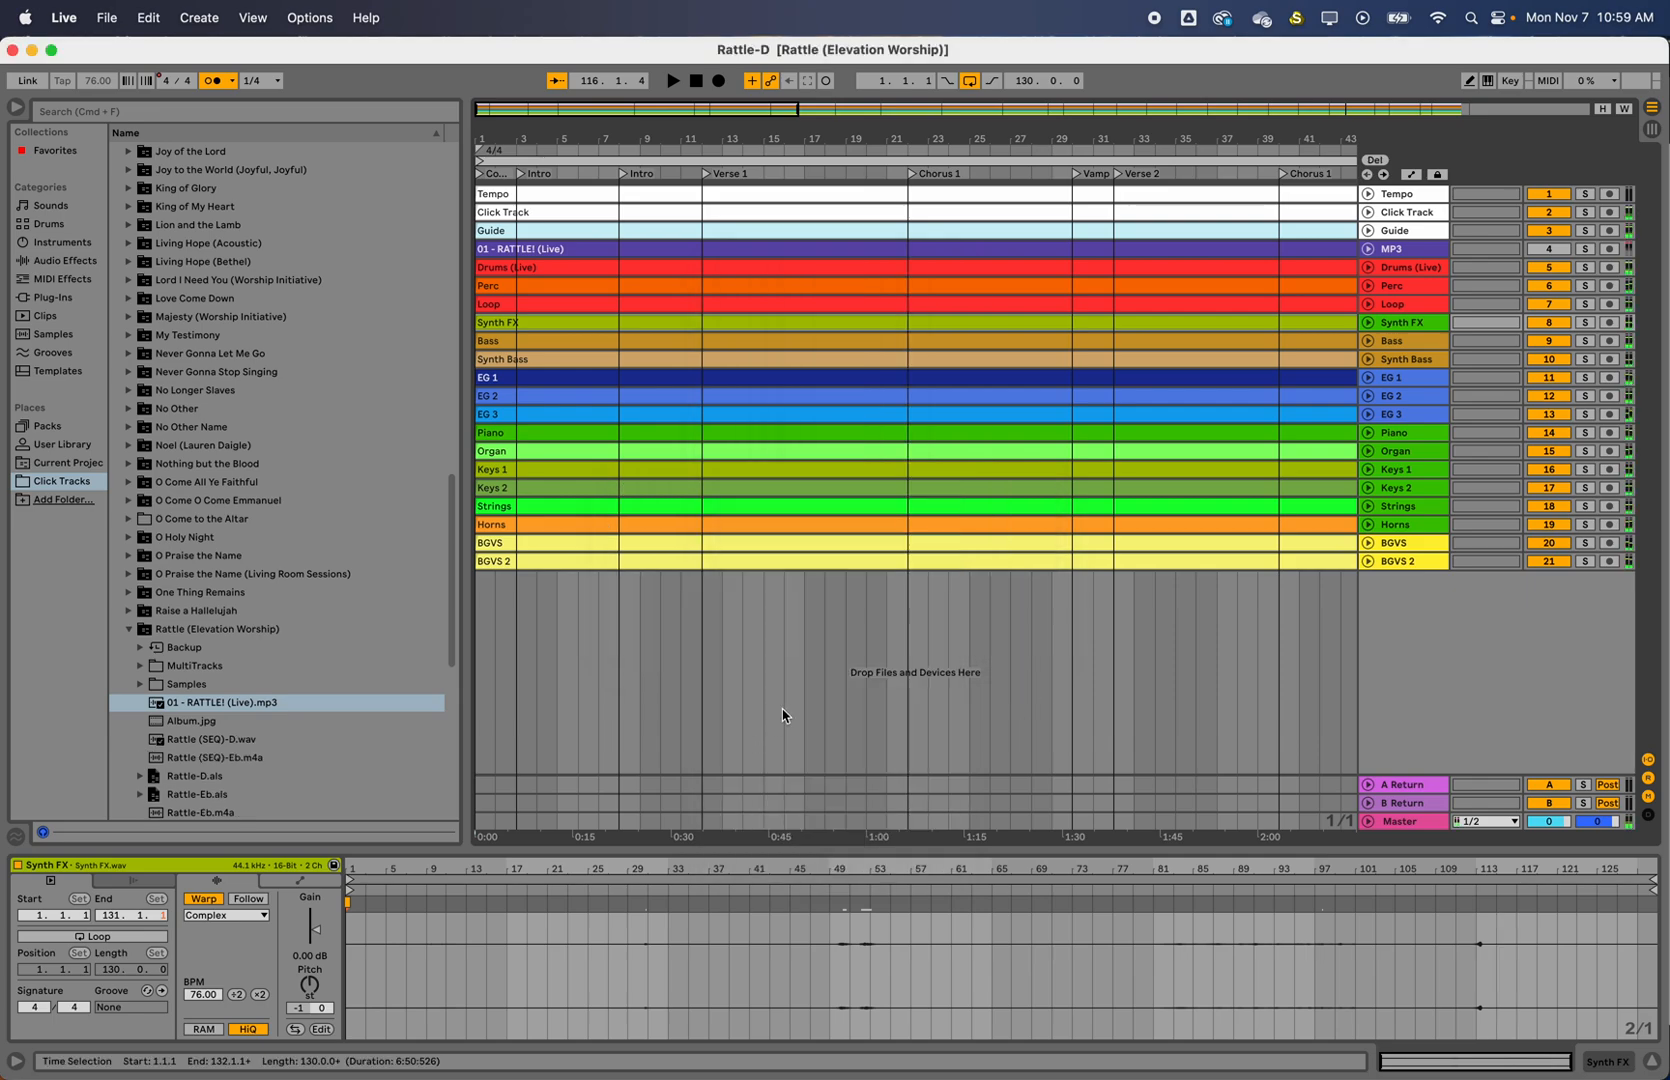
# Solo the MP3 track, export it as a WAV file named Rattle-D, and turn the solo off again
pyautogui.click(1585, 249)
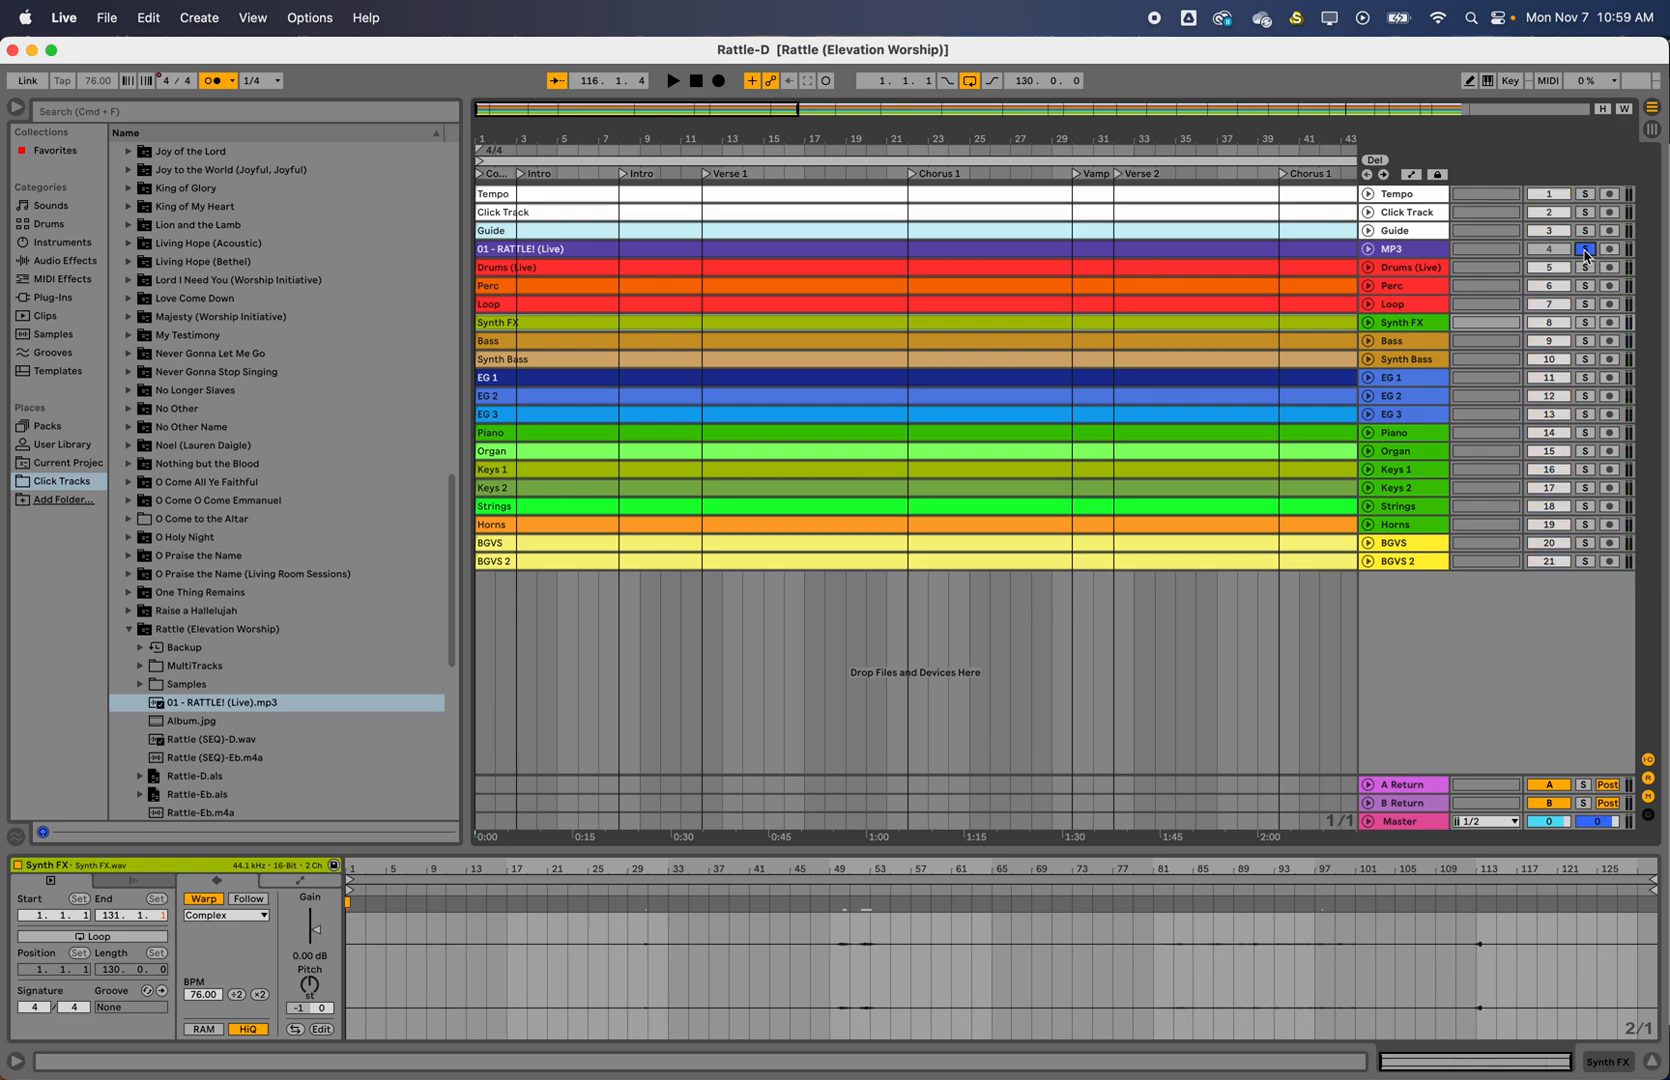
pyautogui.press('super+shift+r')
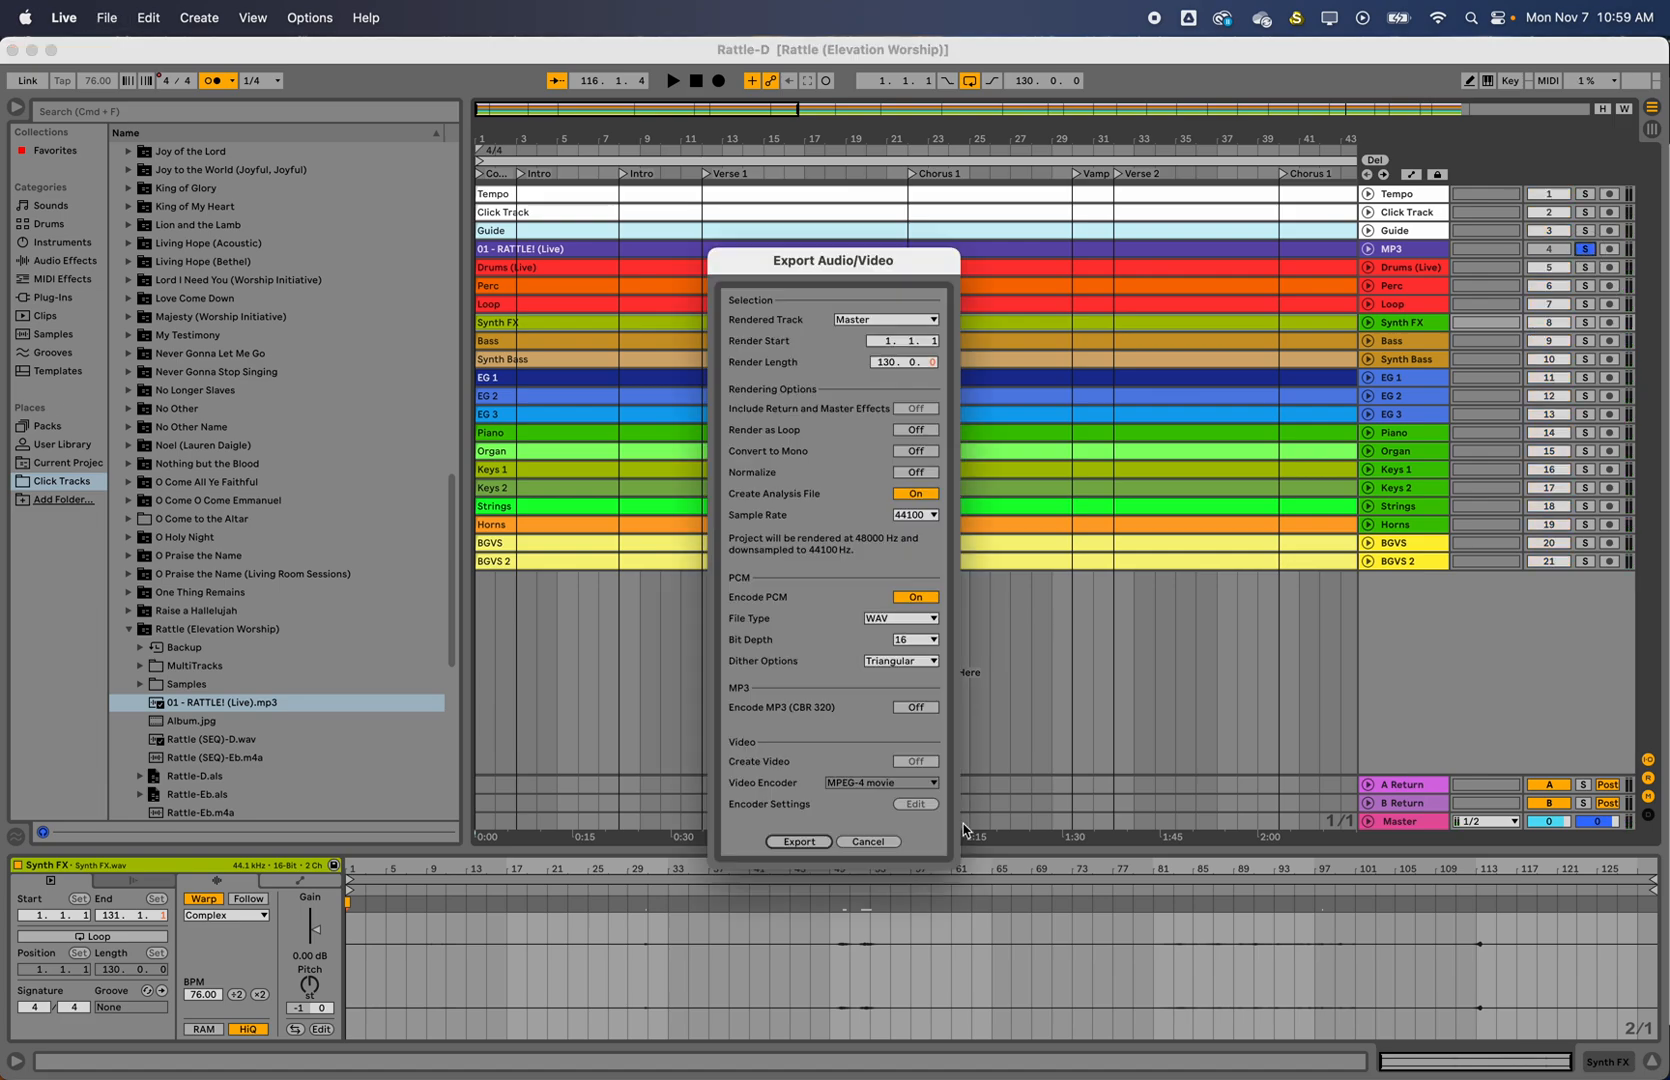
pyautogui.click(787, 846)
pyautogui.click(884, 259)
pyautogui.press('BackSpace')
pyautogui.press('BackSpace')
pyautogui.press('BackSpace')
pyautogui.press('BackSpace')
pyautogui.press('BackSpace')
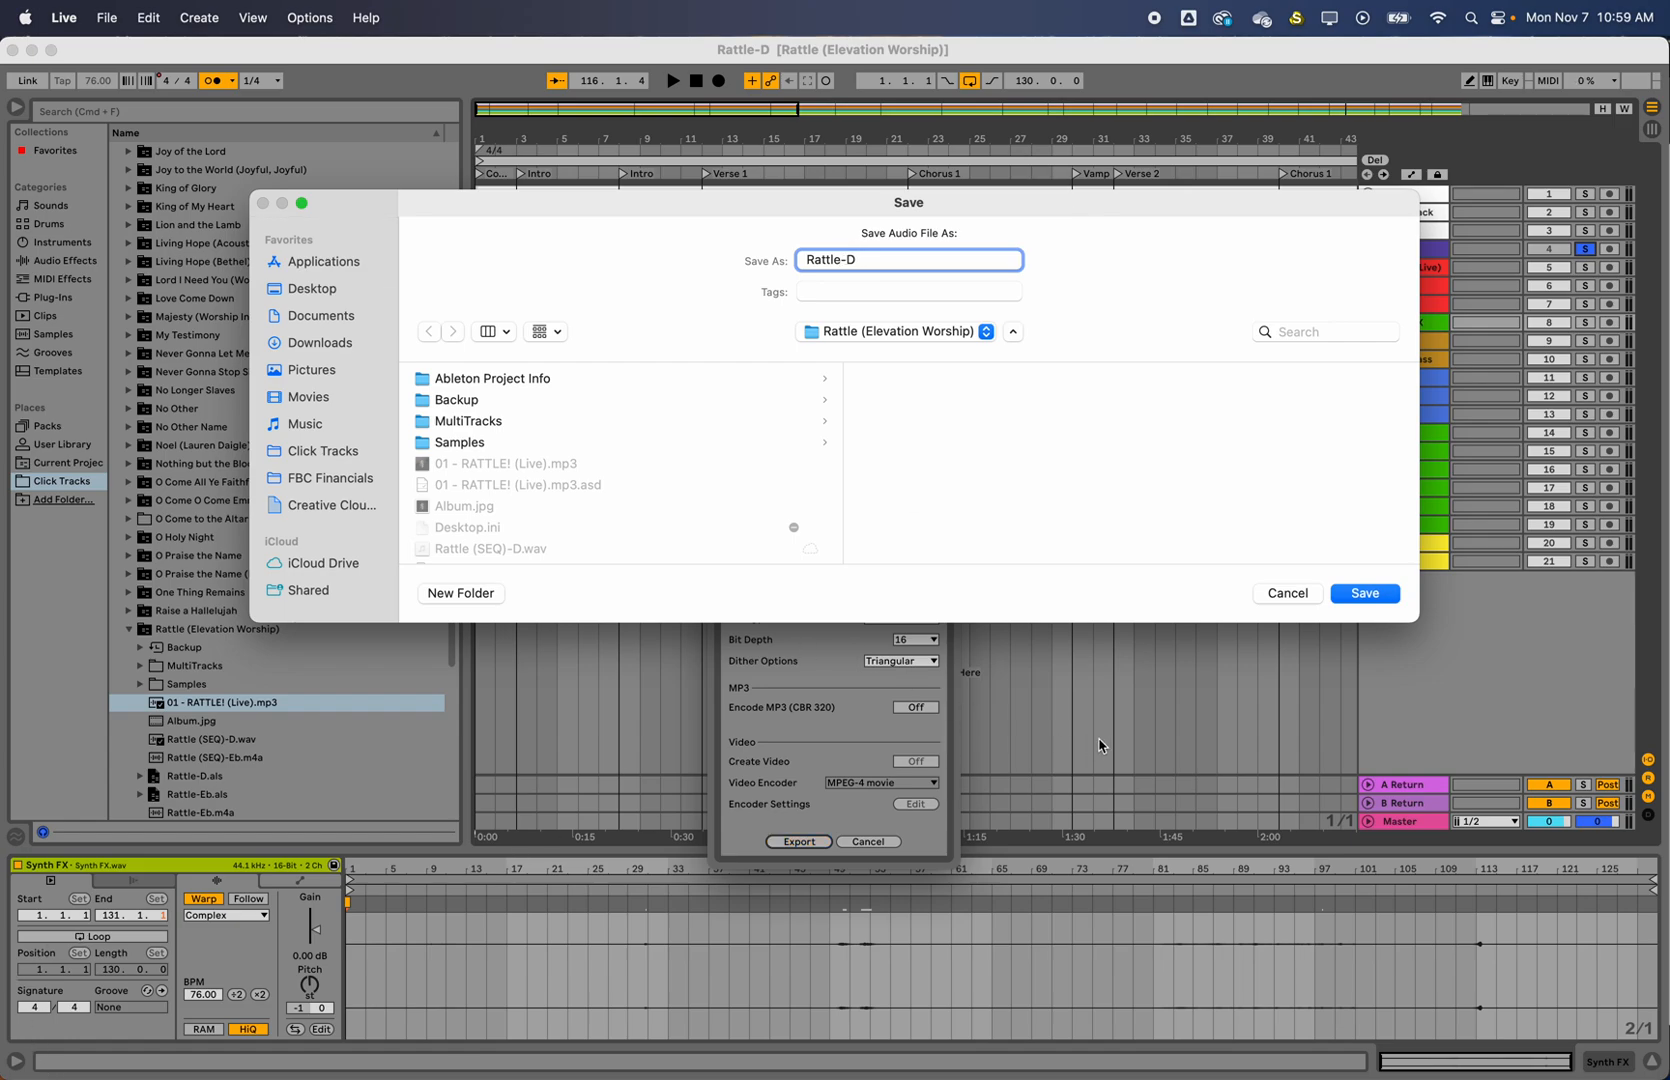
pyautogui.click(1379, 597)
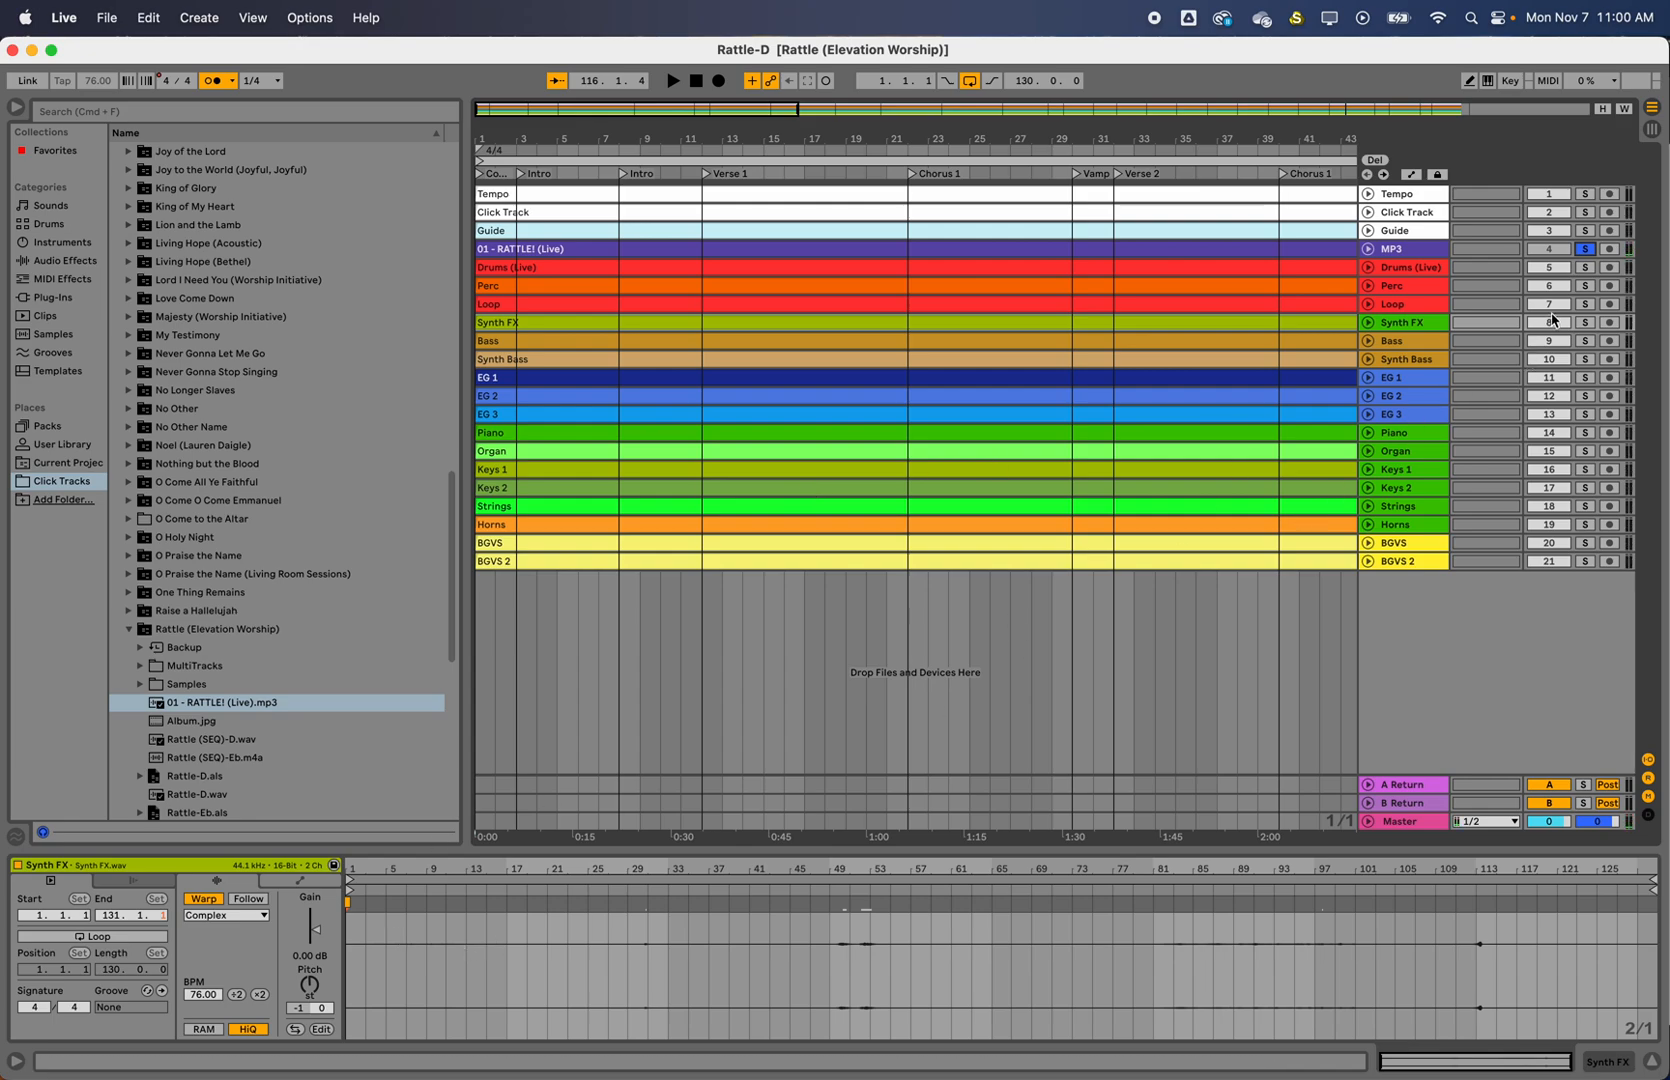
pyautogui.click(1584, 254)
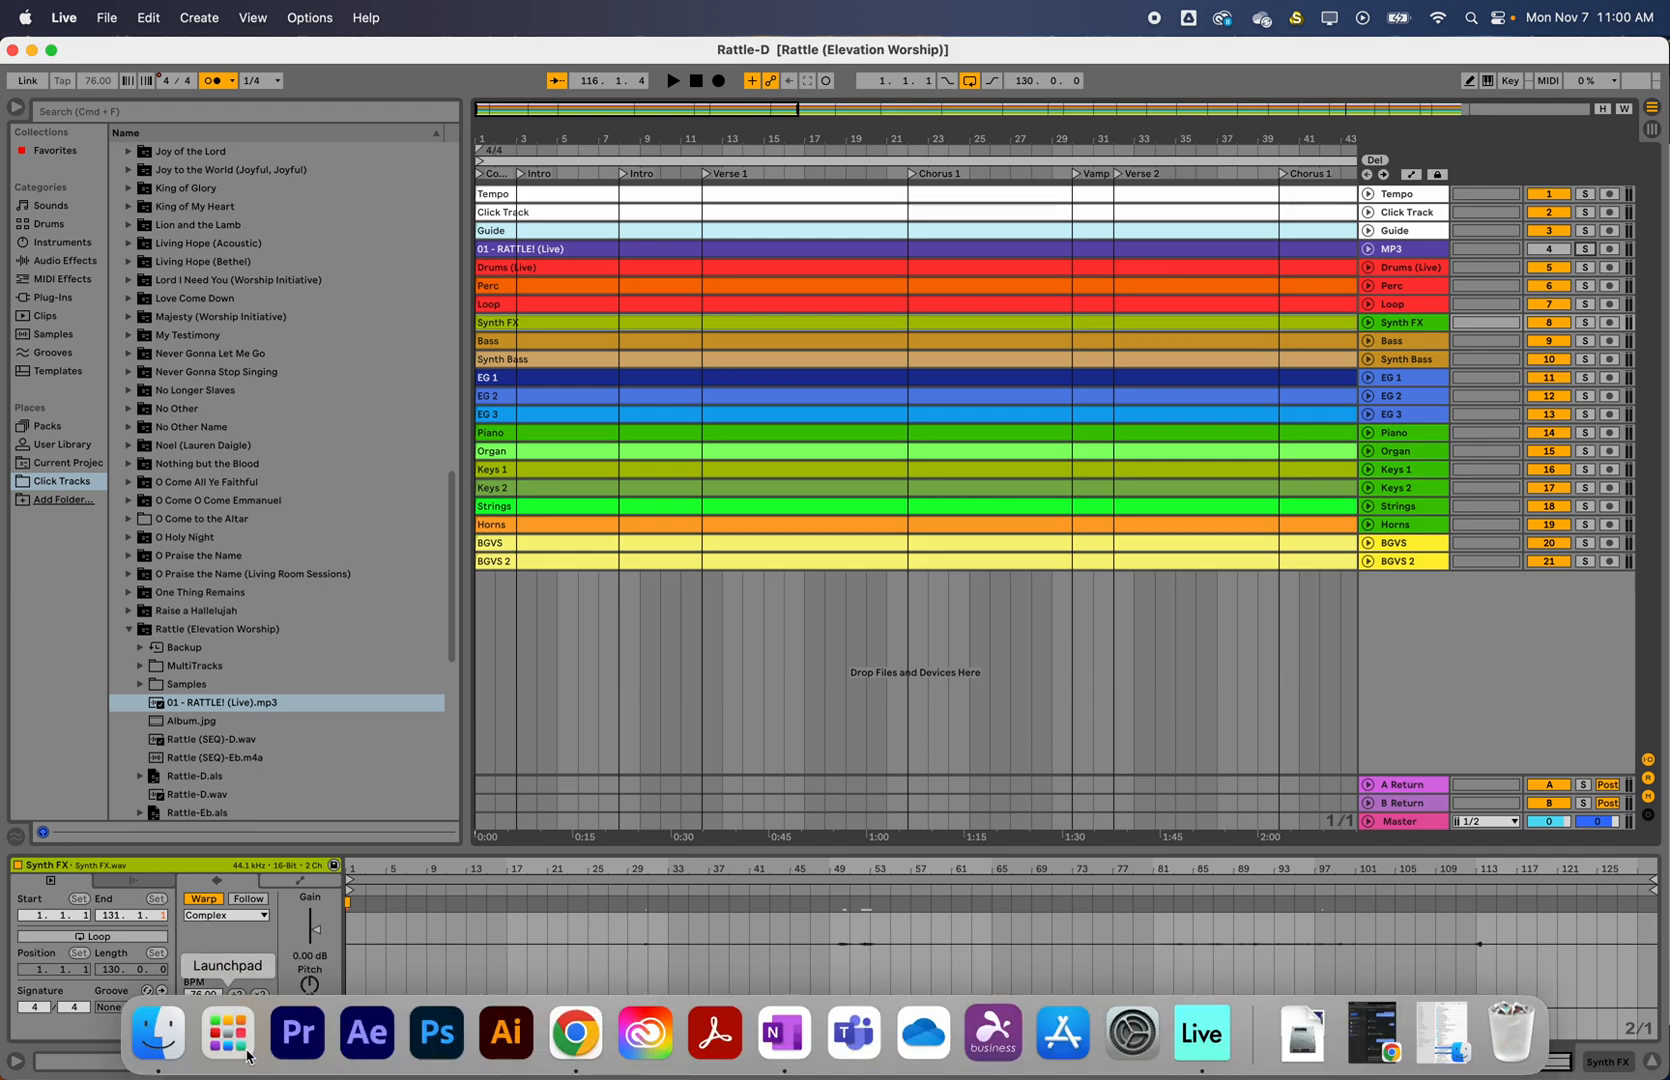
# In Finder, encode Rattle (SEQ)-D.wav and Rattle-D.wav to High-Quality MPEG audio, with the same destination as the source files
pyautogui.click(168, 1032)
pyautogui.moveTo(1160, 396); pyautogui.dragTo(594, 324)
pyautogui.click(989, 563)
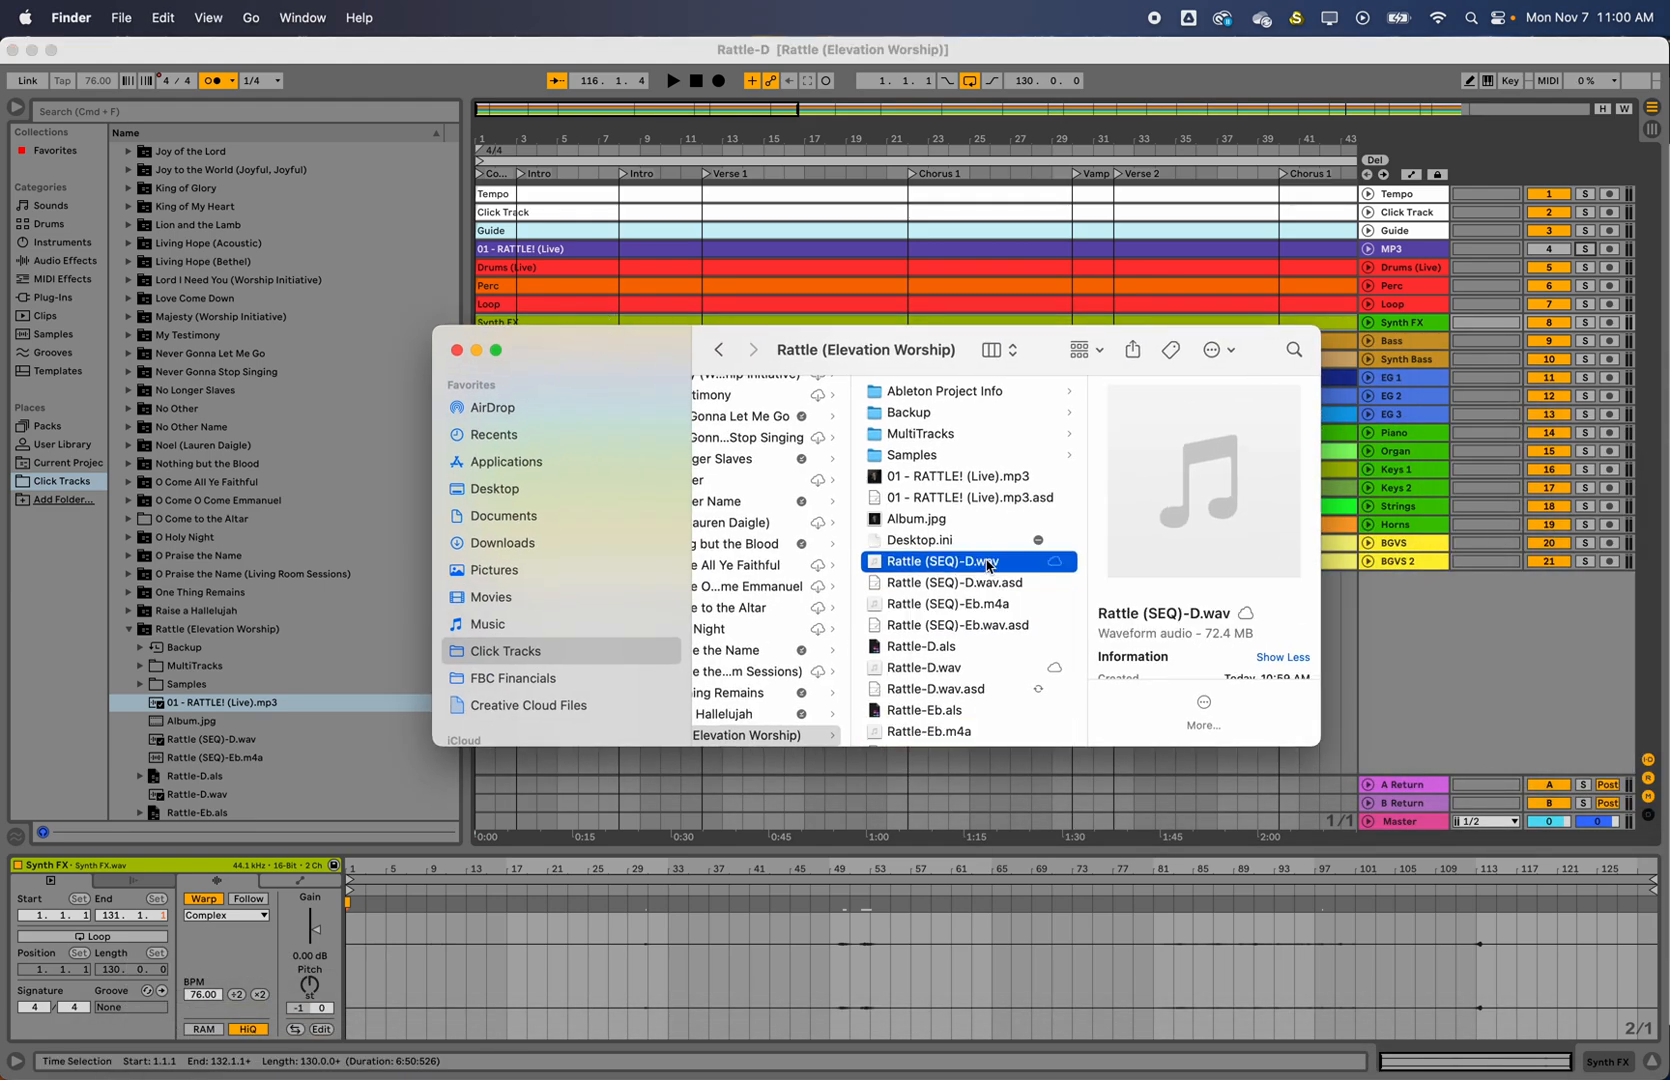
pyautogui.keyDown('super'); pyautogui.click(952, 670); pyautogui.keyUp('super')
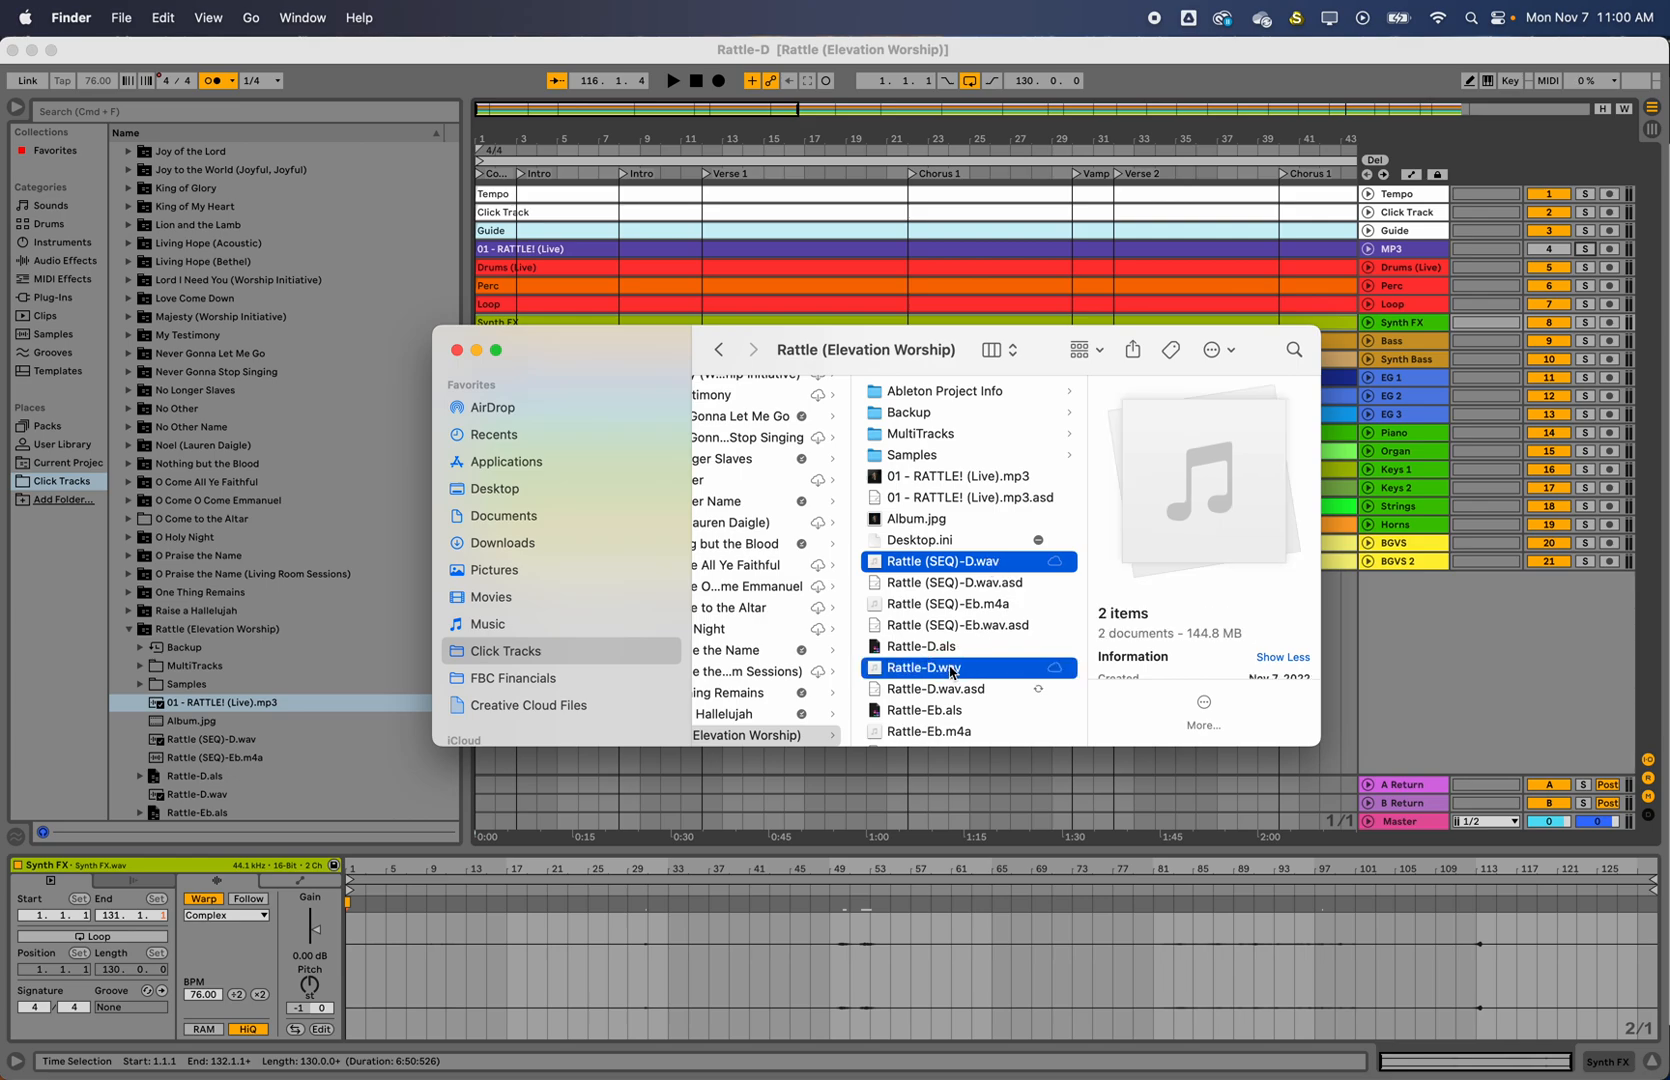
pyautogui.rightClick(950, 670)
pyautogui.press('Escape')
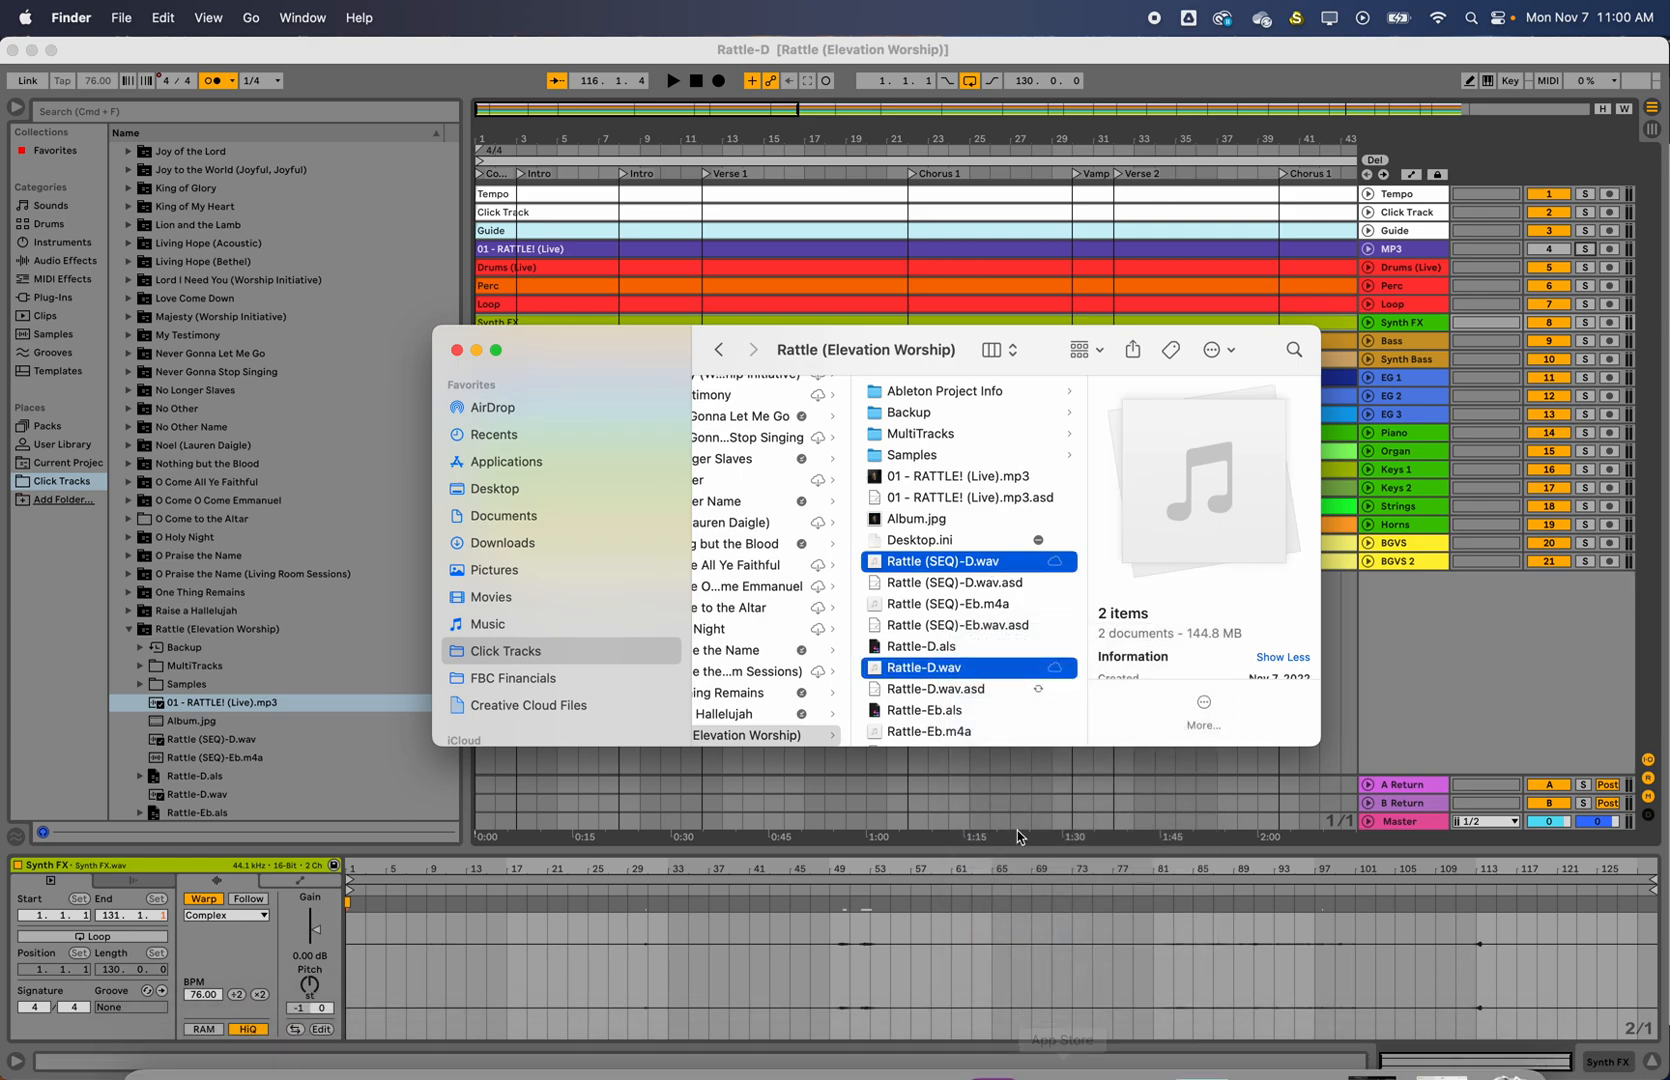
pyautogui.rightClick(969, 677)
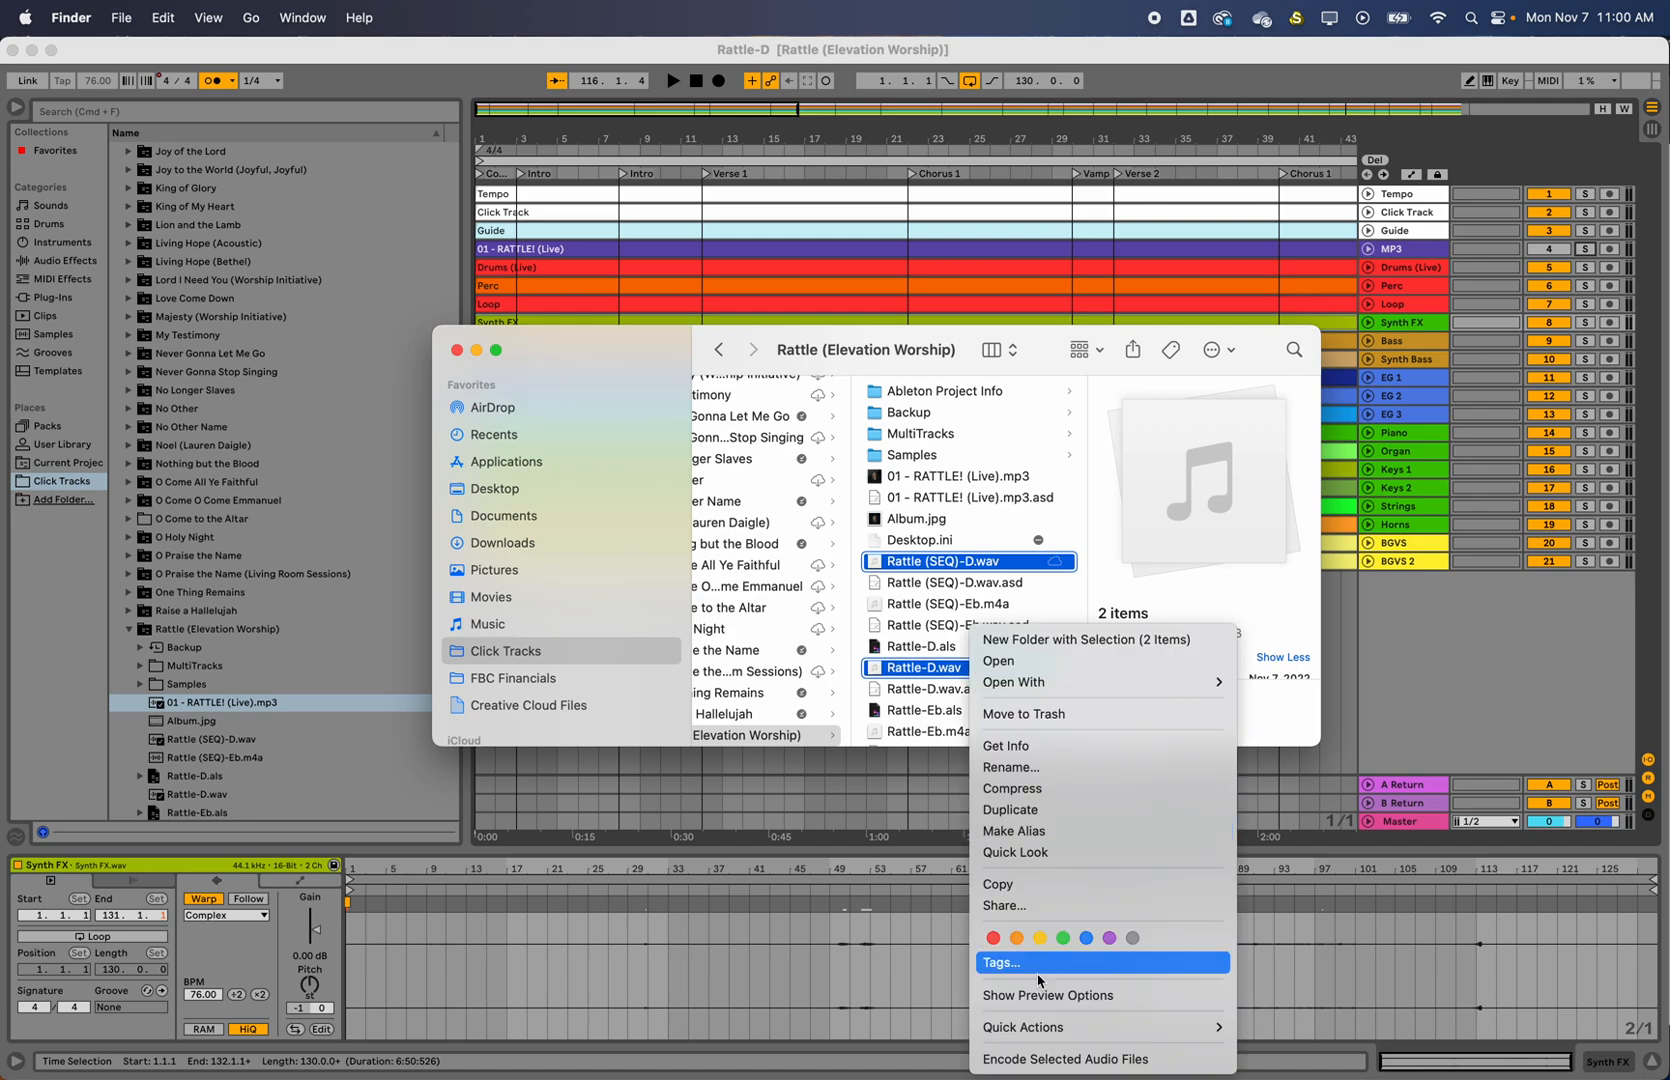
pyautogui.click(1022, 1055)
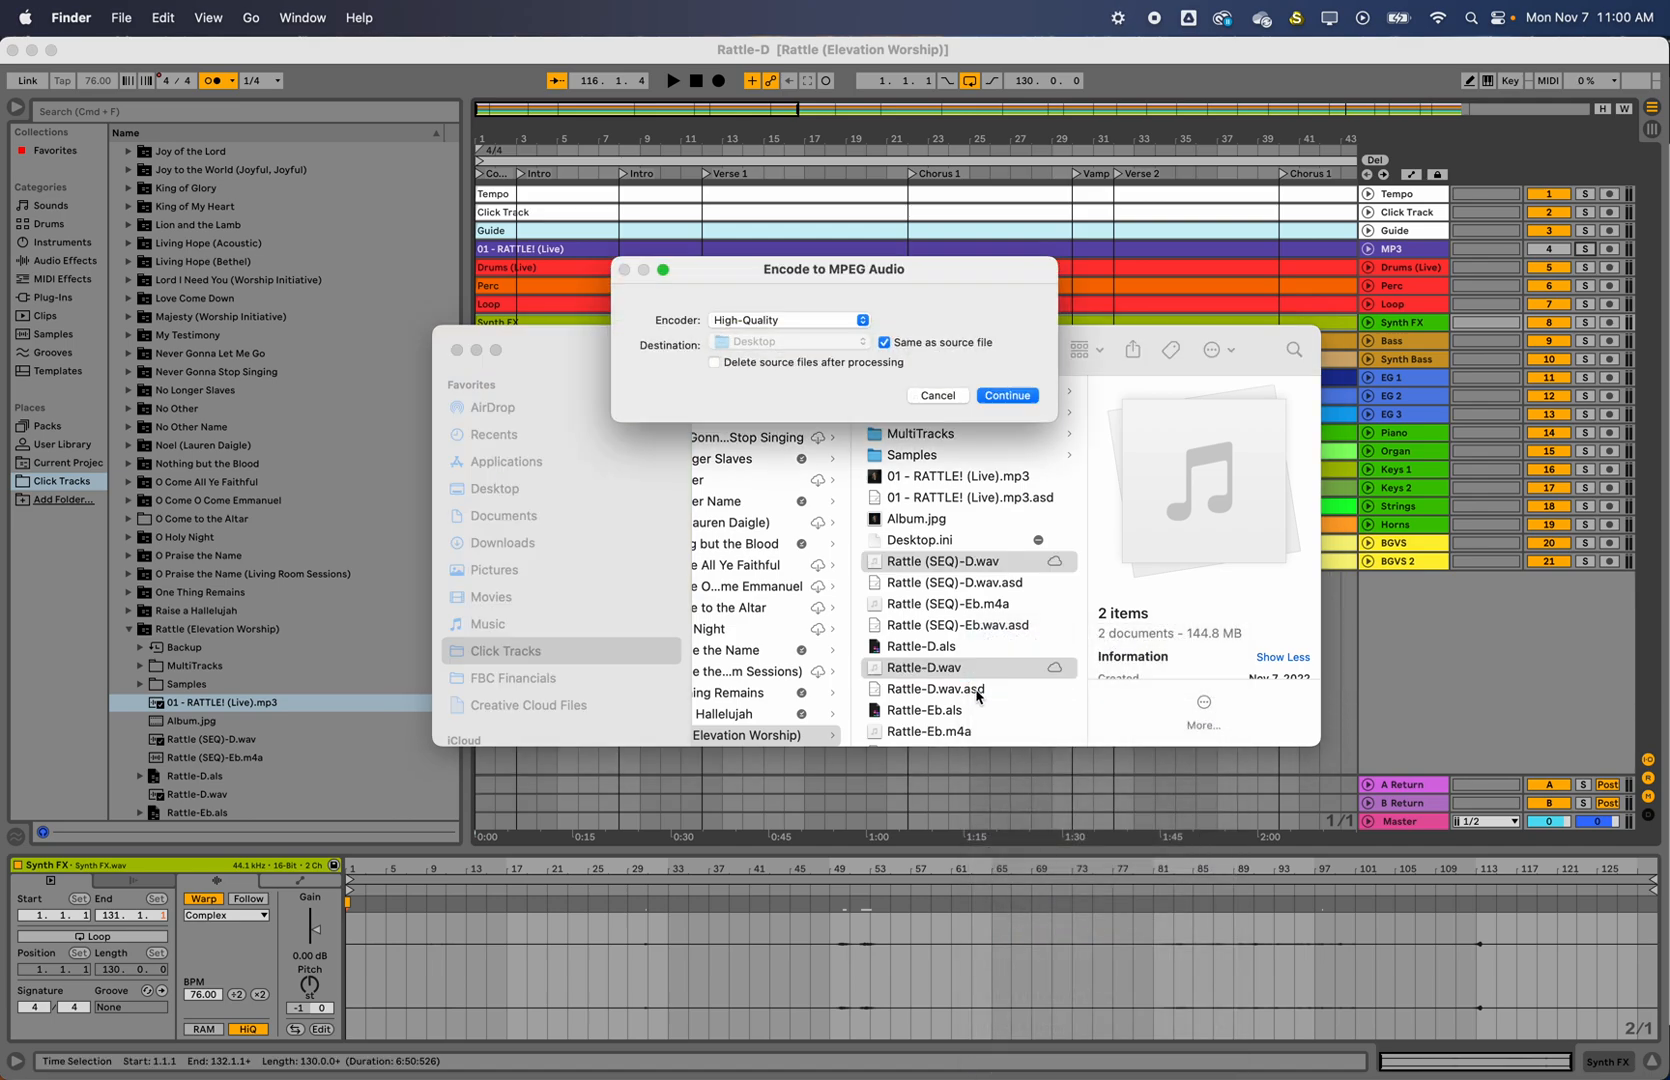
pyautogui.click(1007, 396)
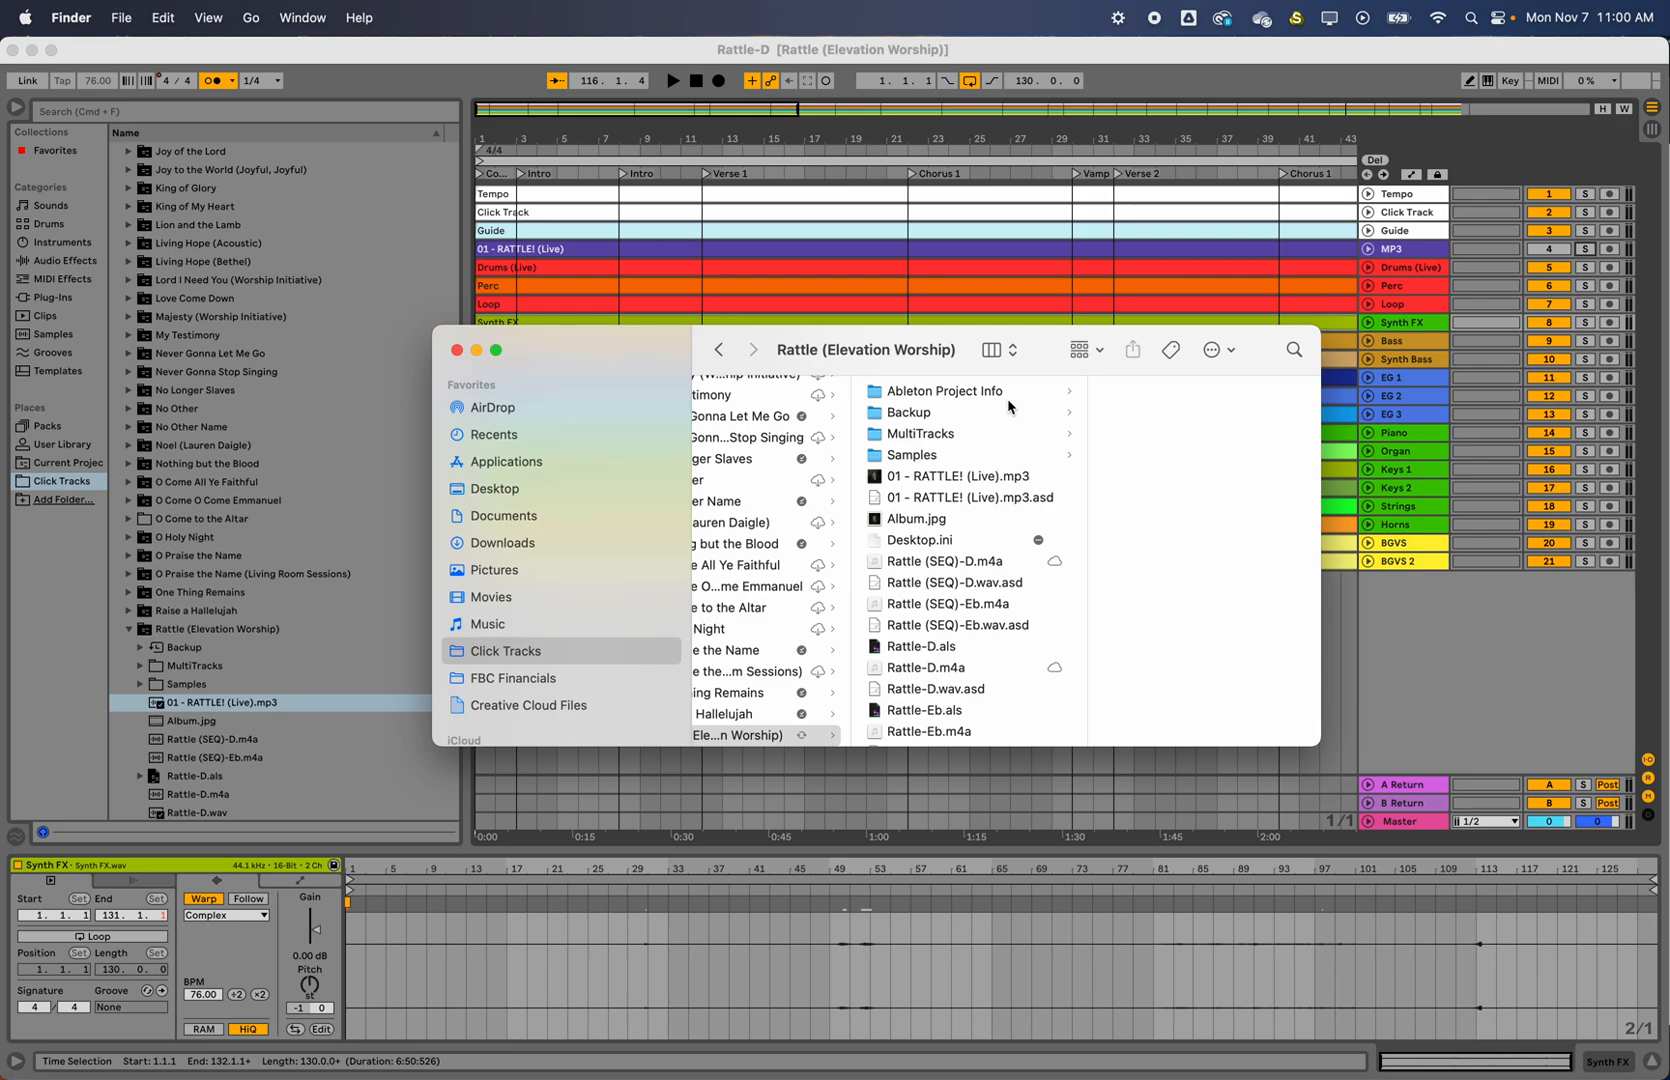
# Upload Rattle (SEQ)-D.m4a and Rattle-D.m4a from Finder to the D key files of the Elevation Worship arrangement in Planning Center Services in Chrome
pyautogui.click(961, 563)
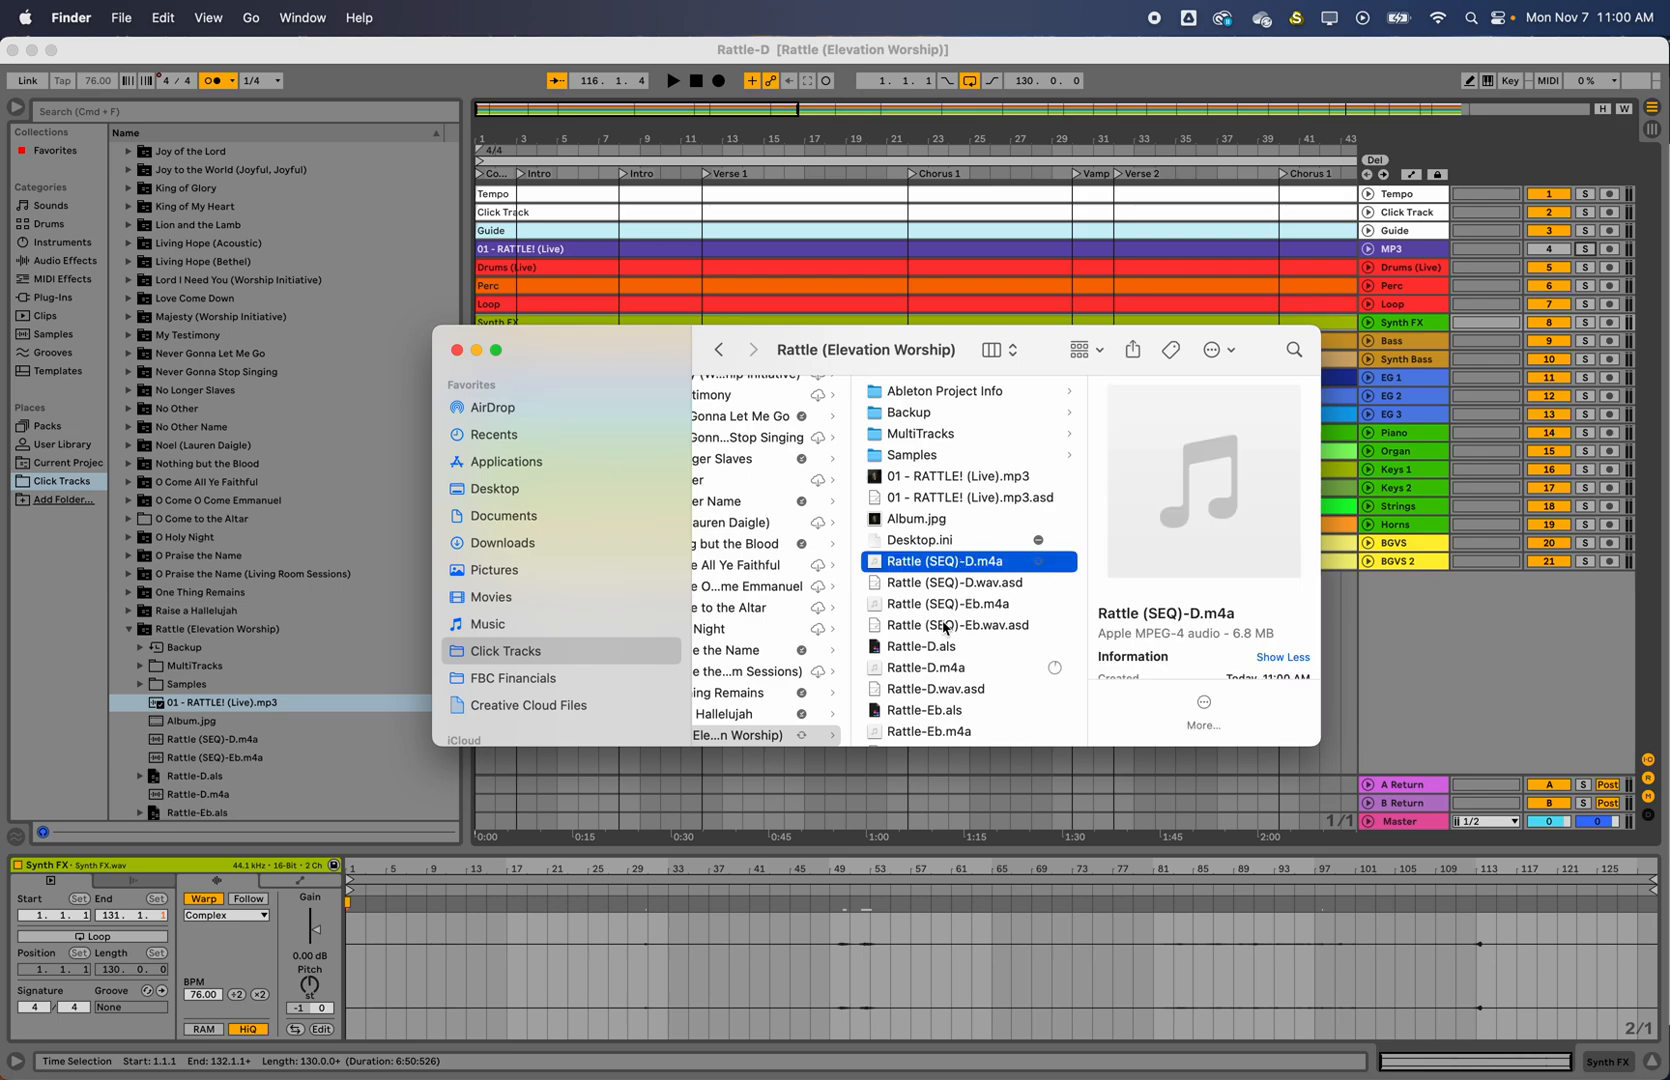
pyautogui.keyDown('super'); pyautogui.click(940, 665); pyautogui.keyUp('super')
pyautogui.moveTo(453, 1027)
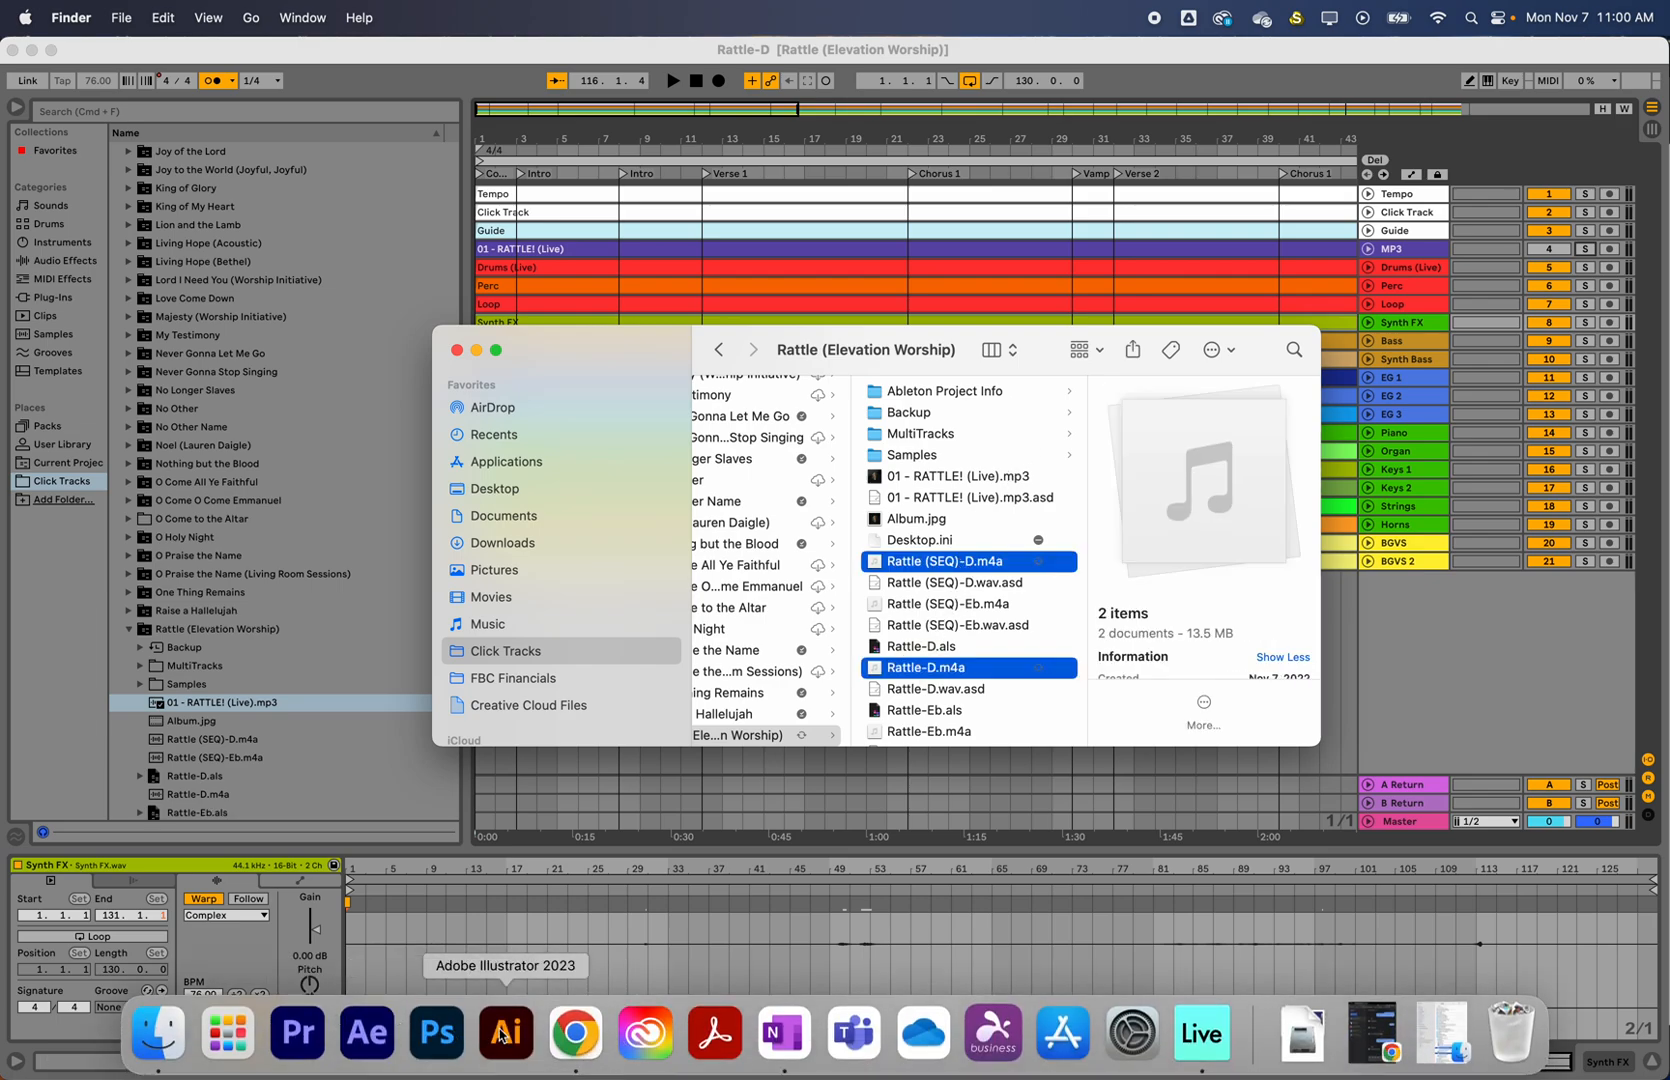
pyautogui.click(575, 1035)
pyautogui.click(180, 1035)
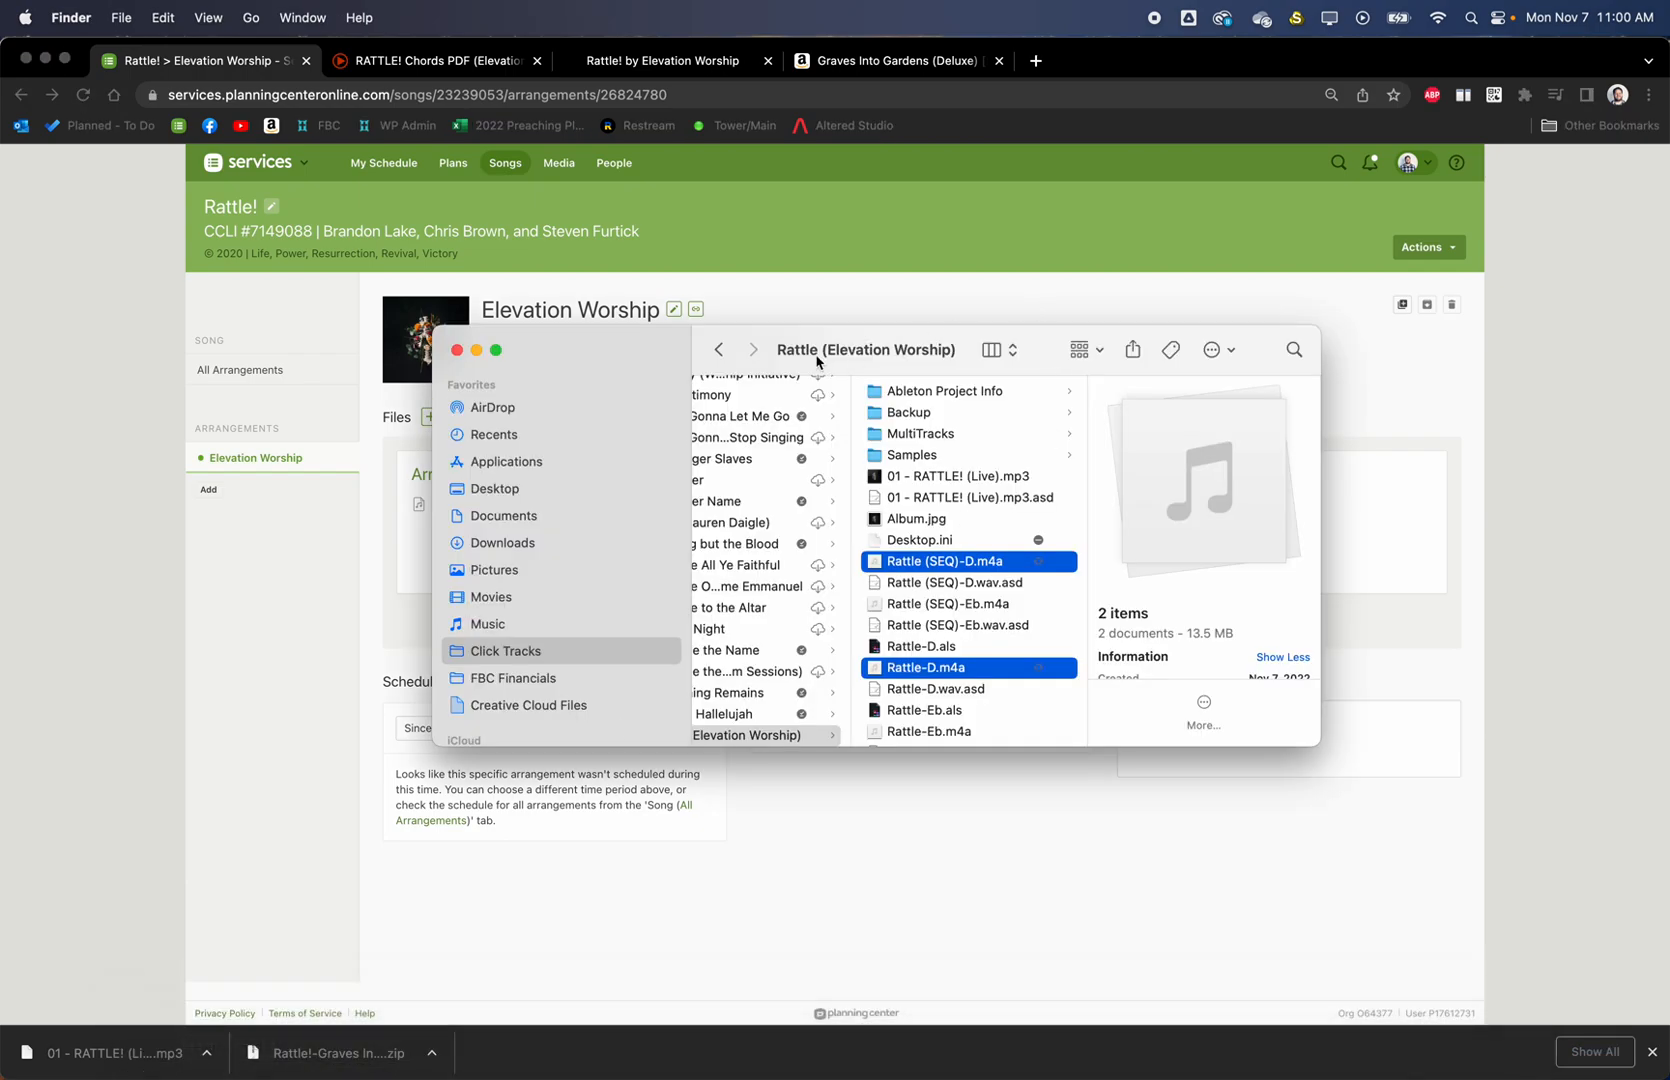
pyautogui.moveTo(619, 358); pyautogui.dragTo(964, 670)
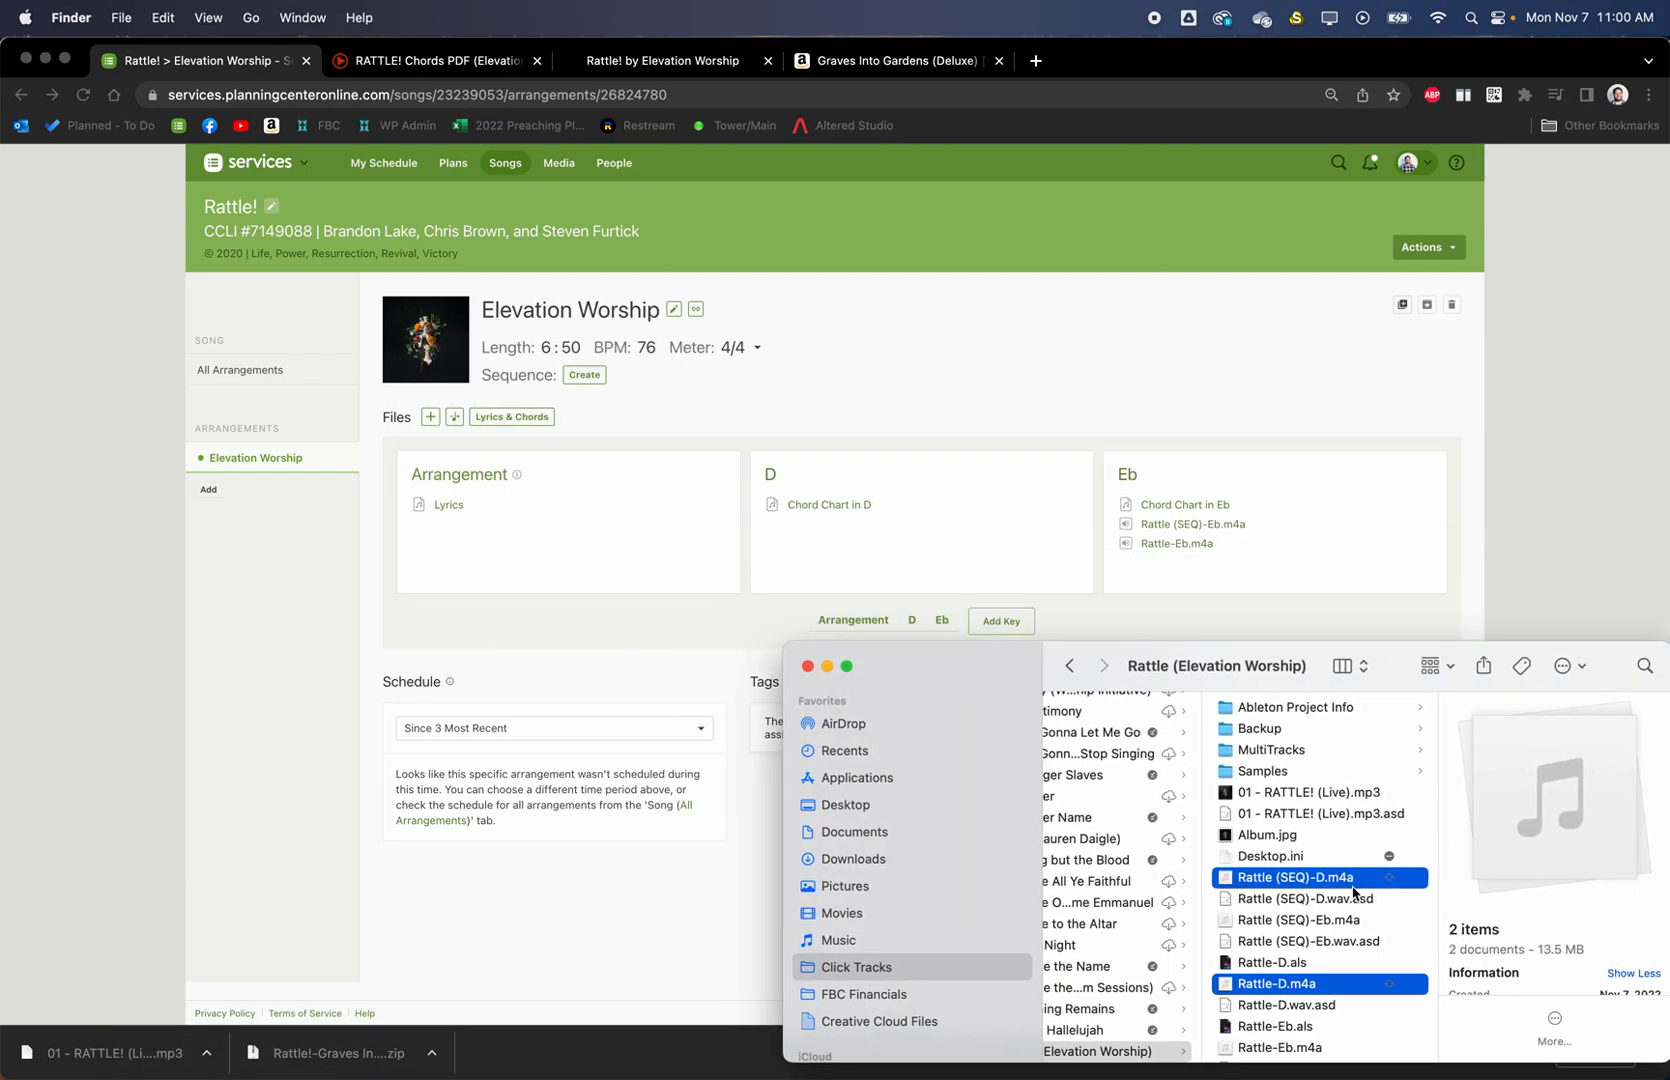
pyautogui.moveTo(1331, 886); pyautogui.dragTo(1006, 556)
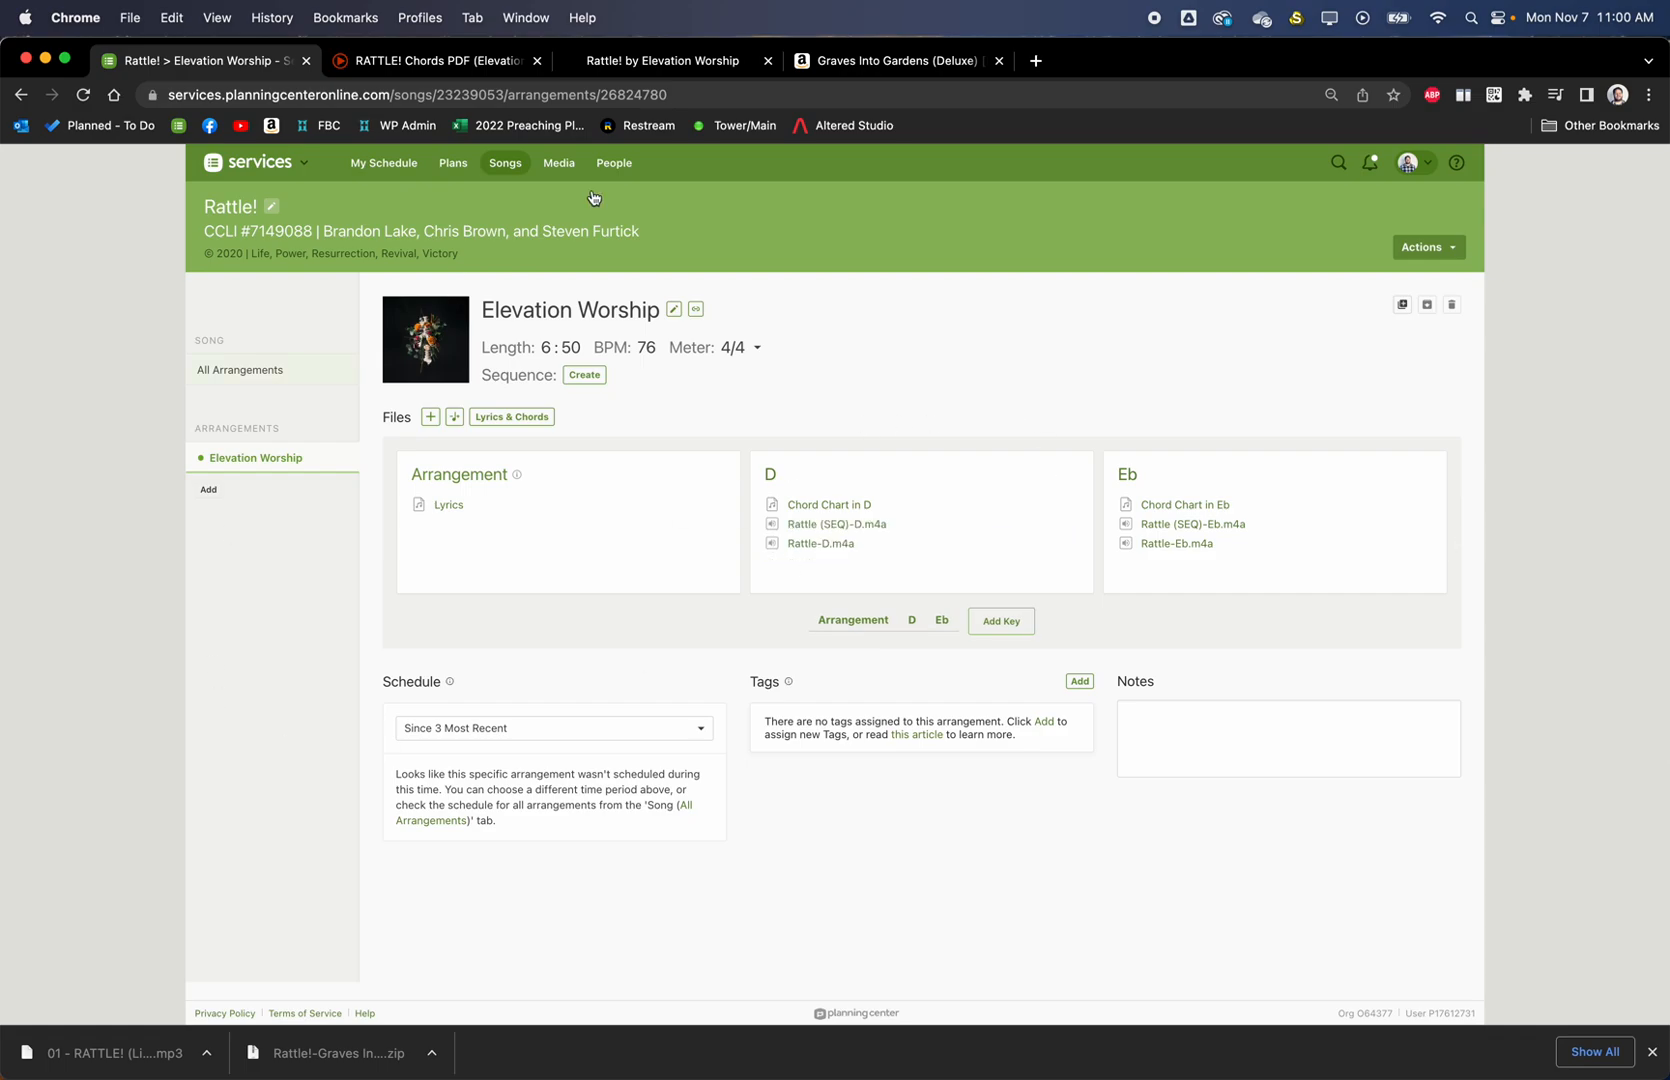
# Switch back to the Rattle-D set in Ableton Live
pyautogui.moveTo(1128, 1038)
pyautogui.click(1200, 1036)
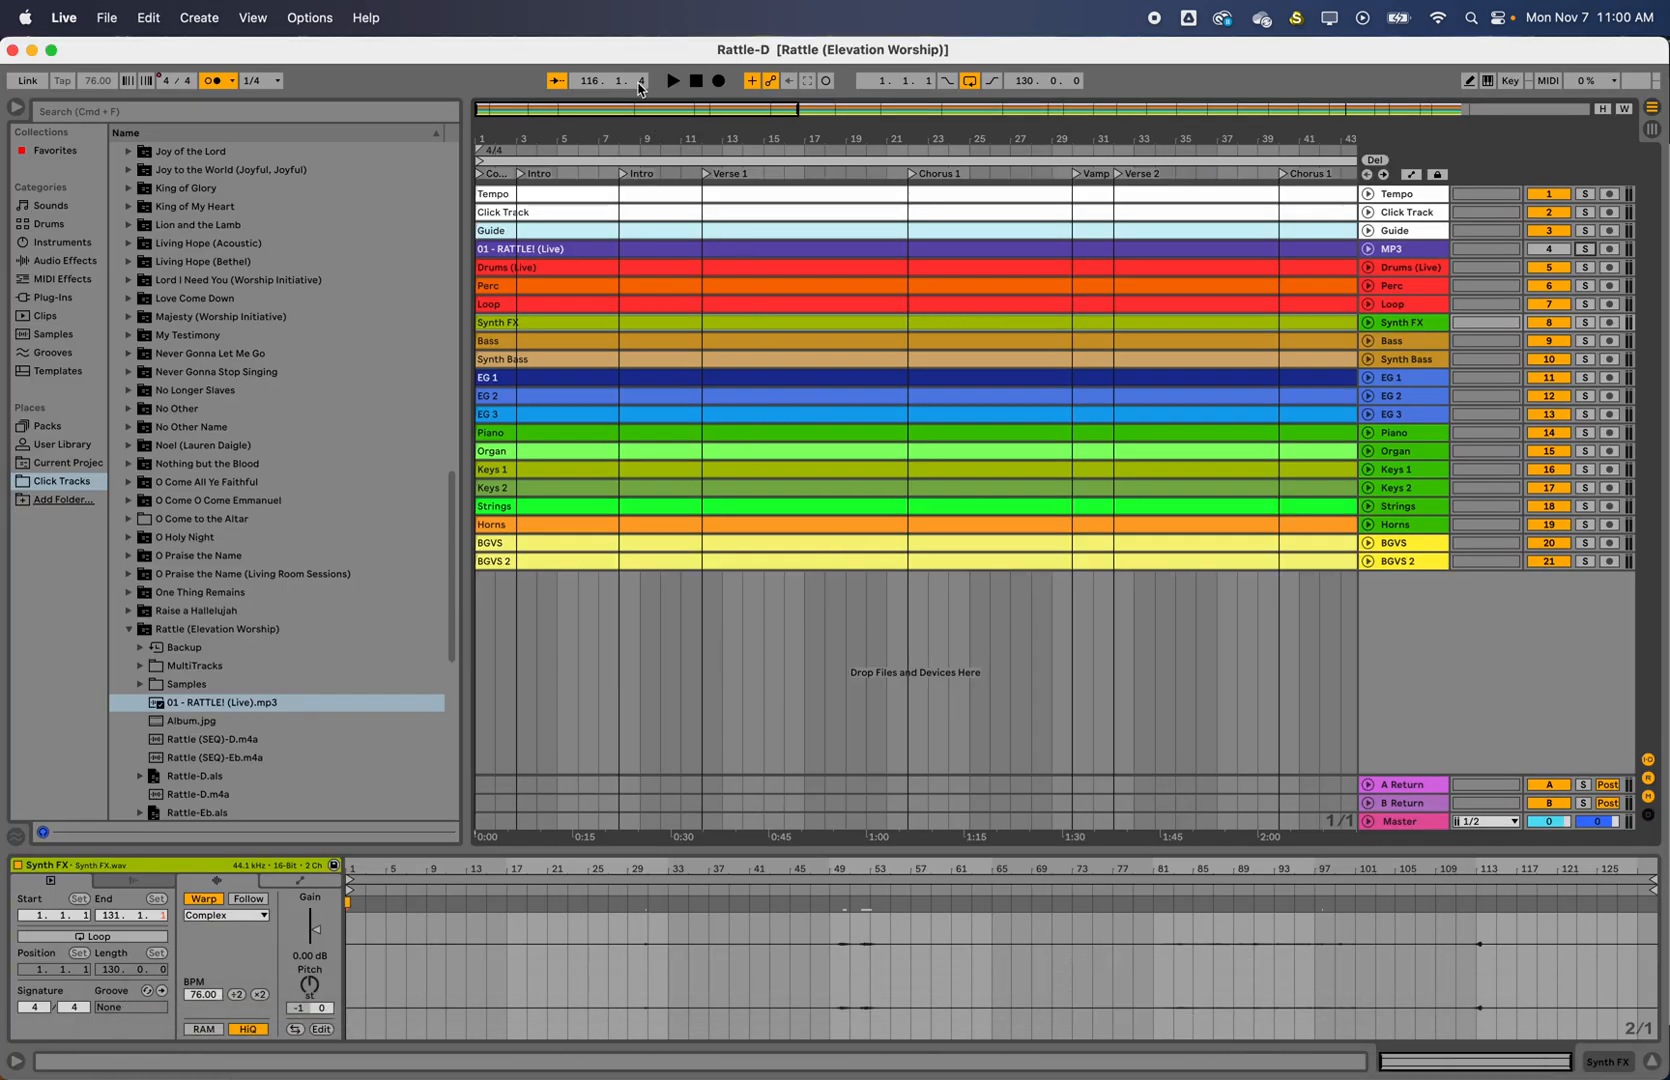
pyautogui.moveTo(645, 1062)
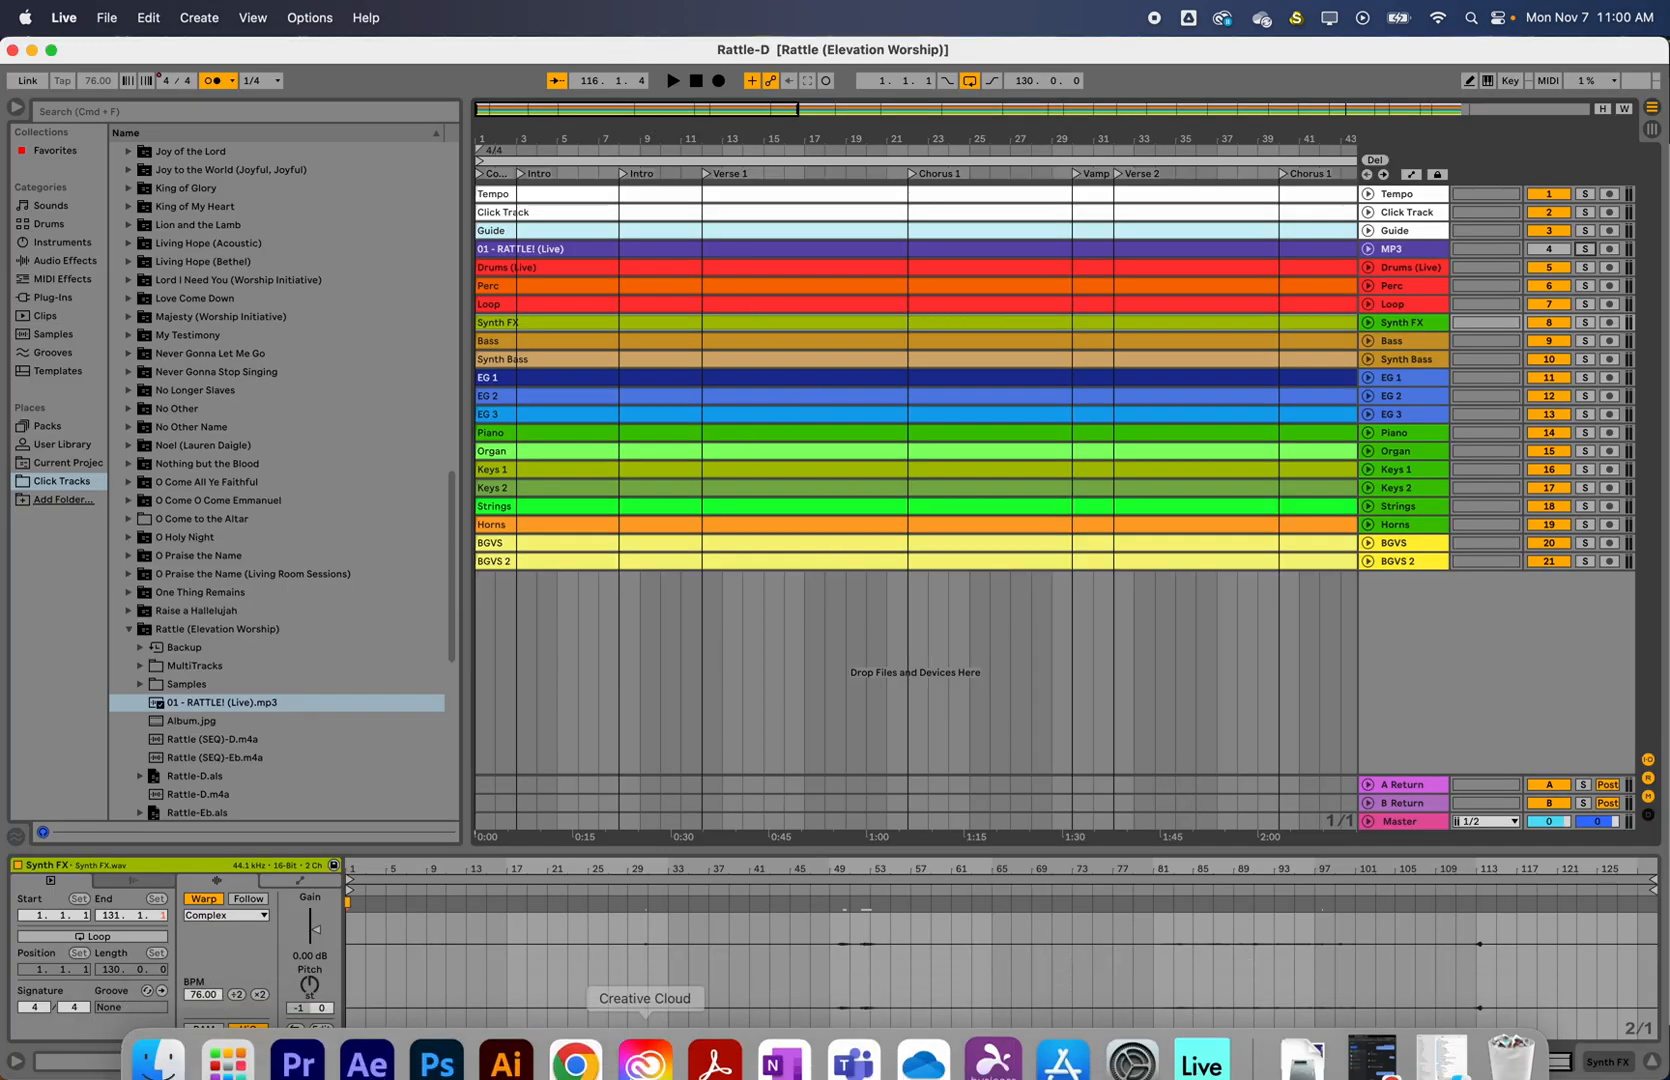